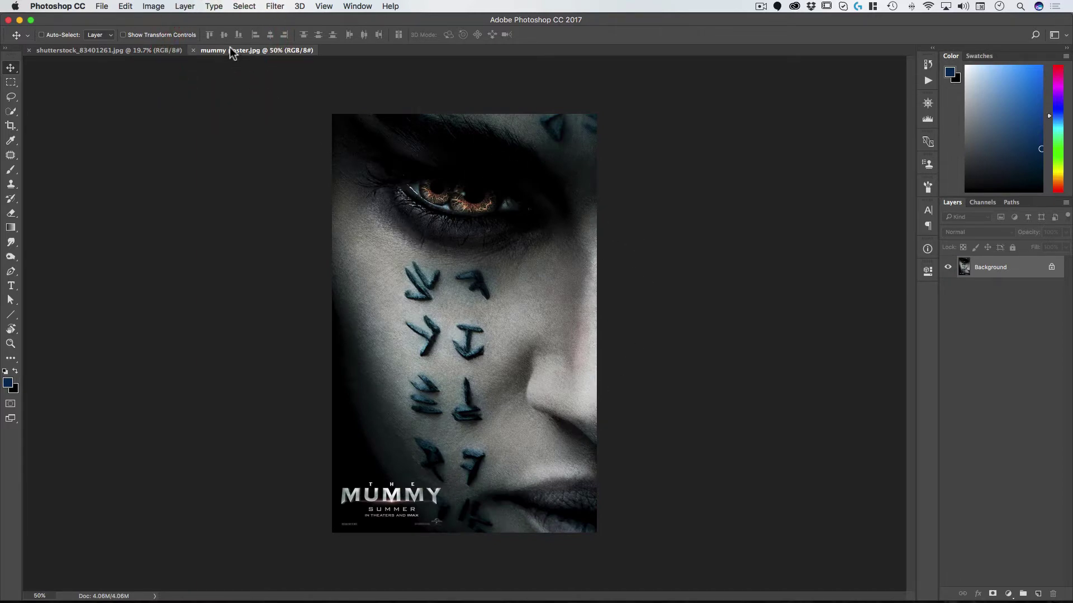
# - Undock the mummy poster and the portrait photo into separate floating windows so both images are visible side by side
pyautogui.moveTo(232, 53); pyautogui.dragTo(372, 73)
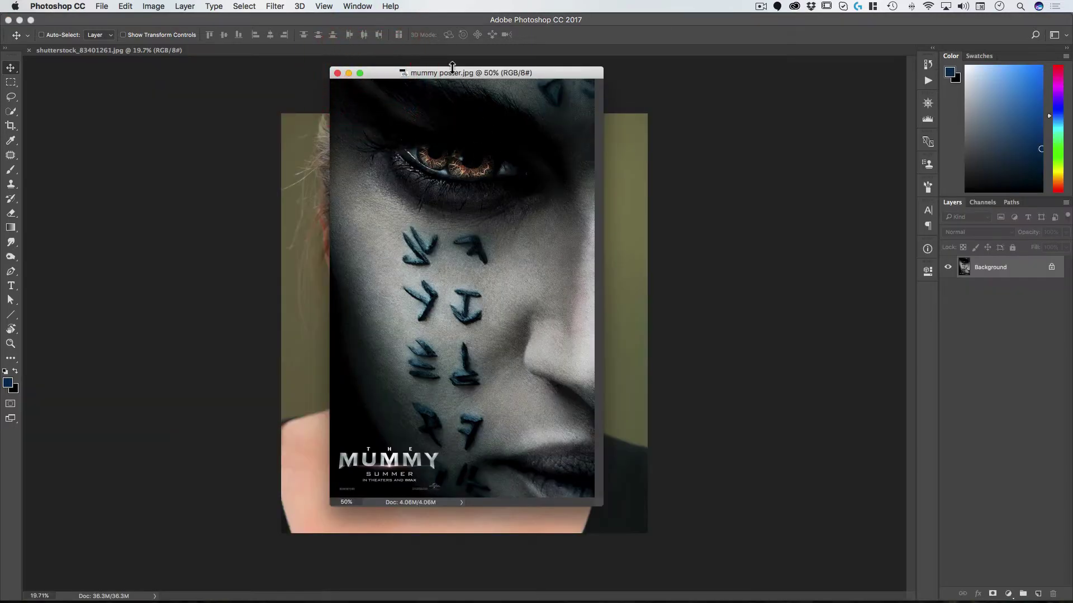
pyautogui.moveTo(452, 67); pyautogui.dragTo(661, 91)
pyautogui.click(85, 52)
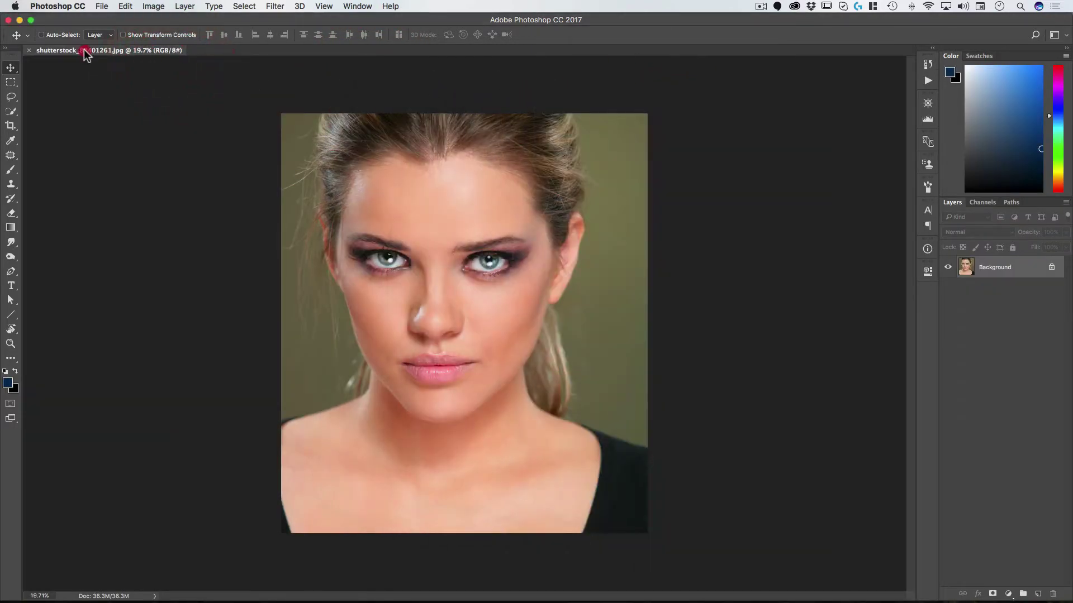
pyautogui.moveTo(85, 52); pyautogui.dragTo(185, 56)
pyautogui.click(268, 196)
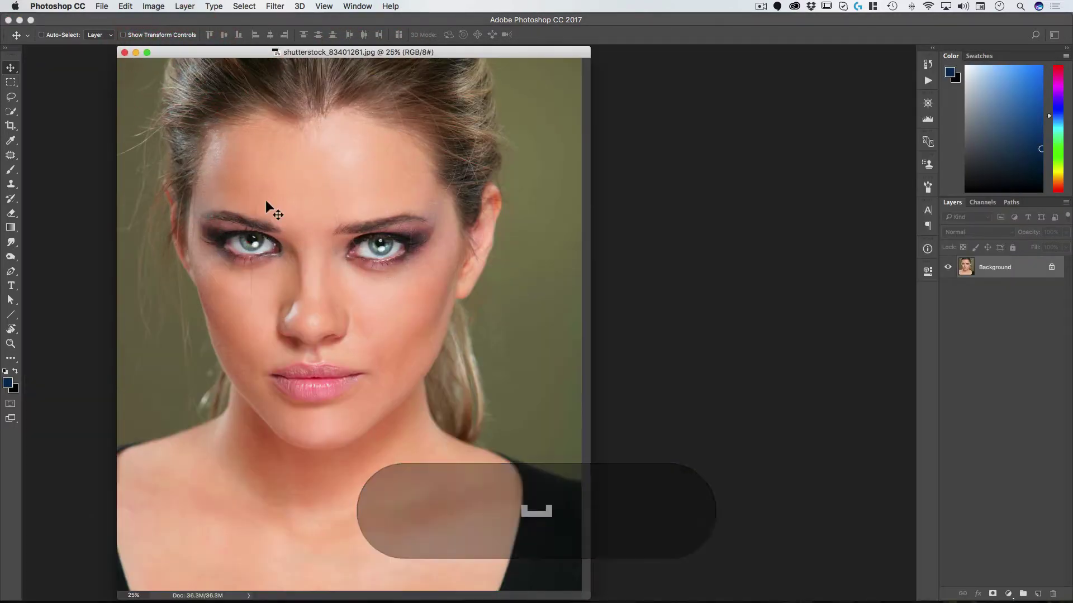
# - Copy the mummy poster image into the portrait document as a new layer over the face
pyautogui.press('super+grave')
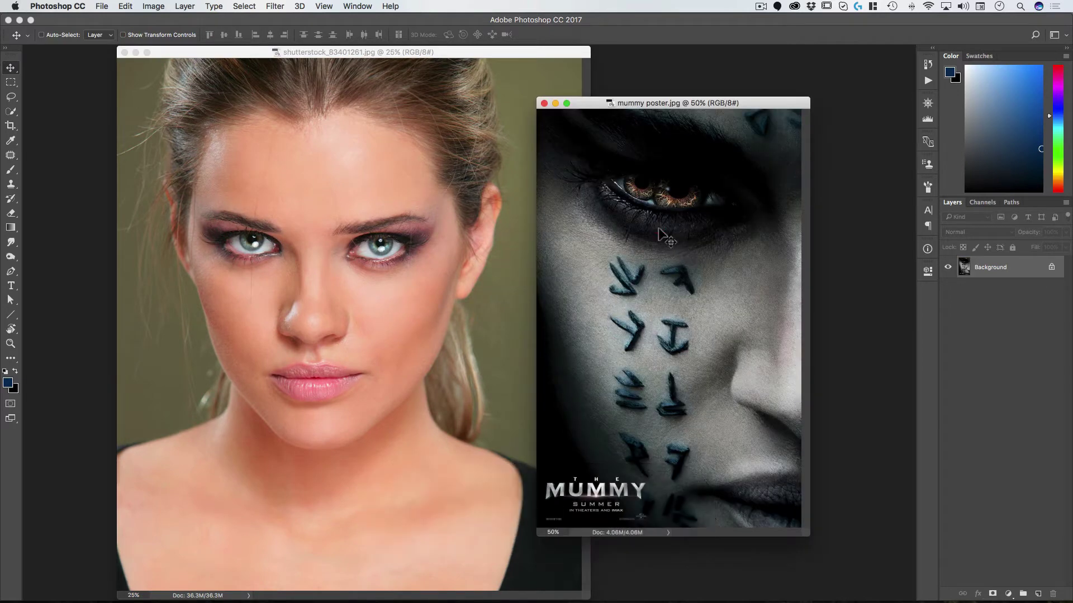
pyautogui.moveTo(667, 232); pyautogui.dragTo(285, 304)
pyautogui.press('shift')
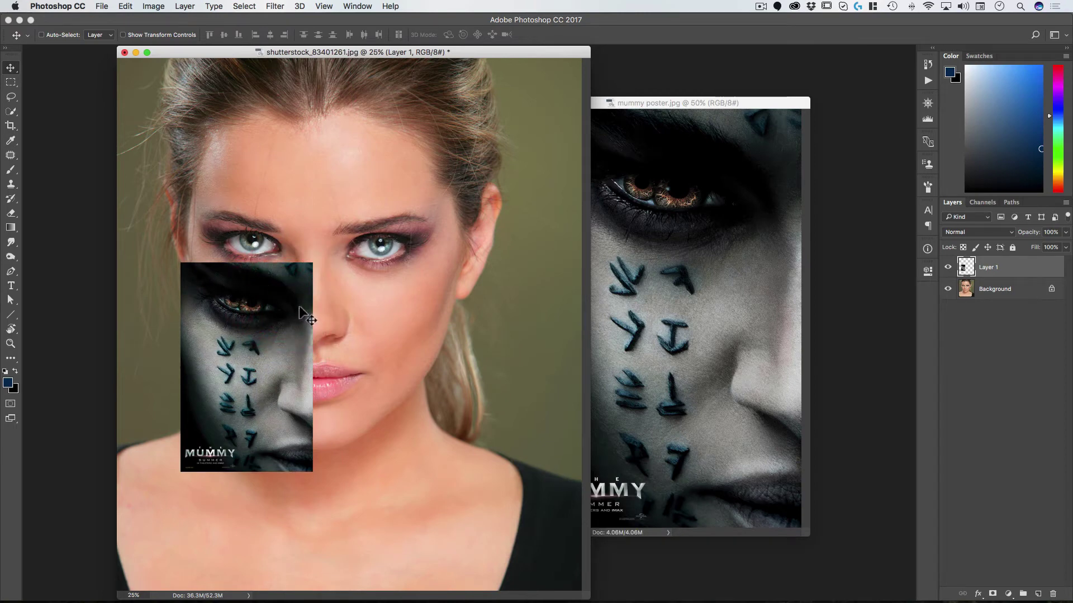
# - Lower the poster layer's opacity to 50%, enlarge it to about 154% and align its eye over the portrait's matching eye
pyautogui.press('5')
pyautogui.press('super+t')
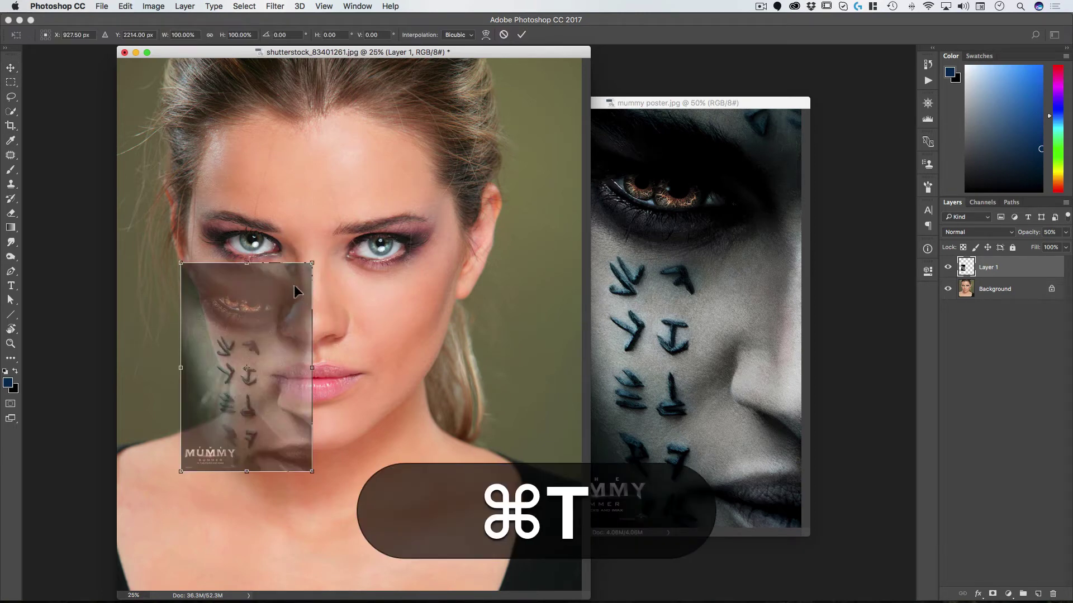
pyautogui.moveTo(312, 263); pyautogui.dragTo(348, 205)
pyautogui.moveTo(317, 281); pyautogui.dragTo(337, 259)
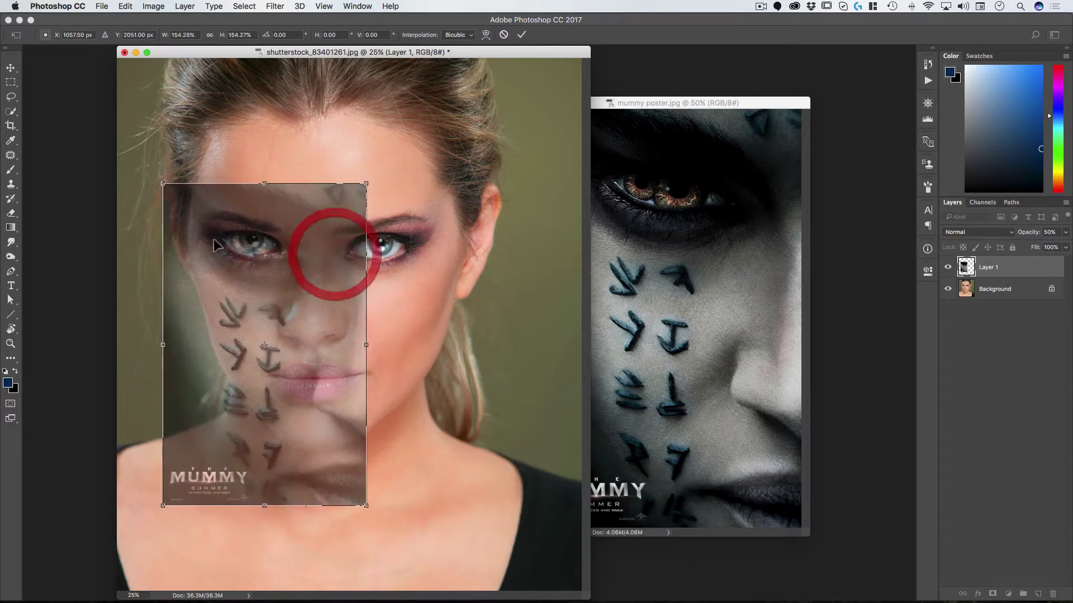
# - Set the transform pivot on the eye, scale the poster proportionally to about 88%, apply it and compare the overlay with the portrait
pyautogui.moveTo(265, 347); pyautogui.dragTo(277, 320)
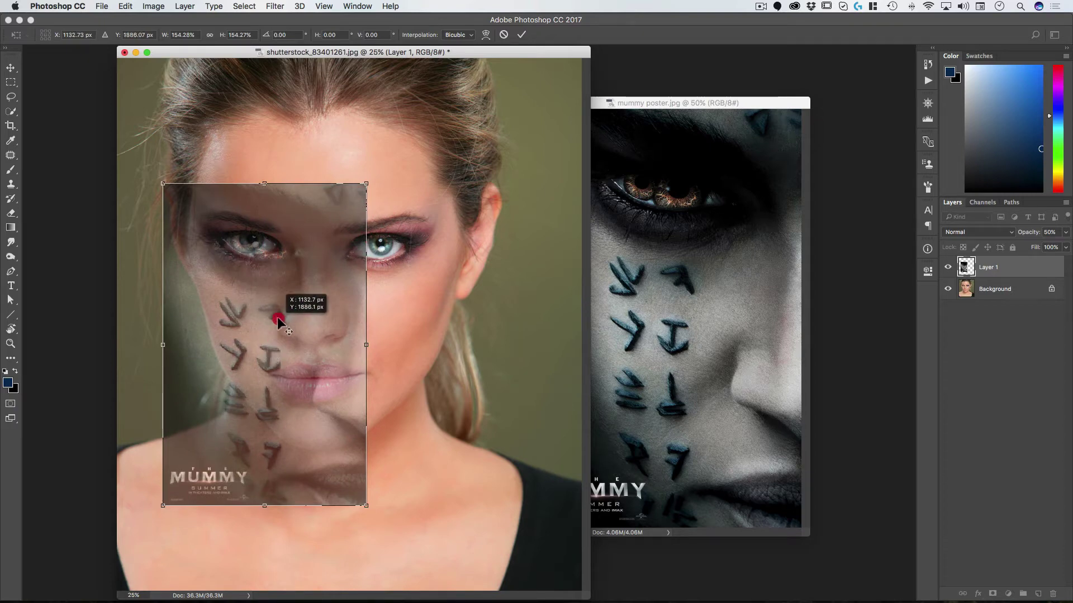
pyautogui.moveTo(240, 265); pyautogui.dragTo(227, 240)
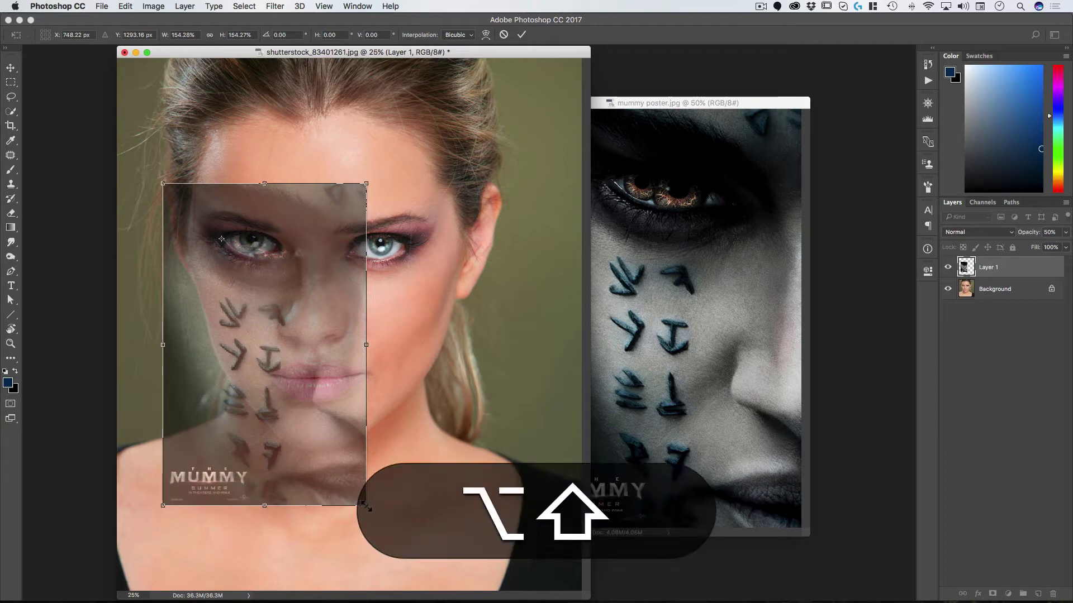
pyautogui.moveTo(365, 506); pyautogui.dragTo(315, 387)
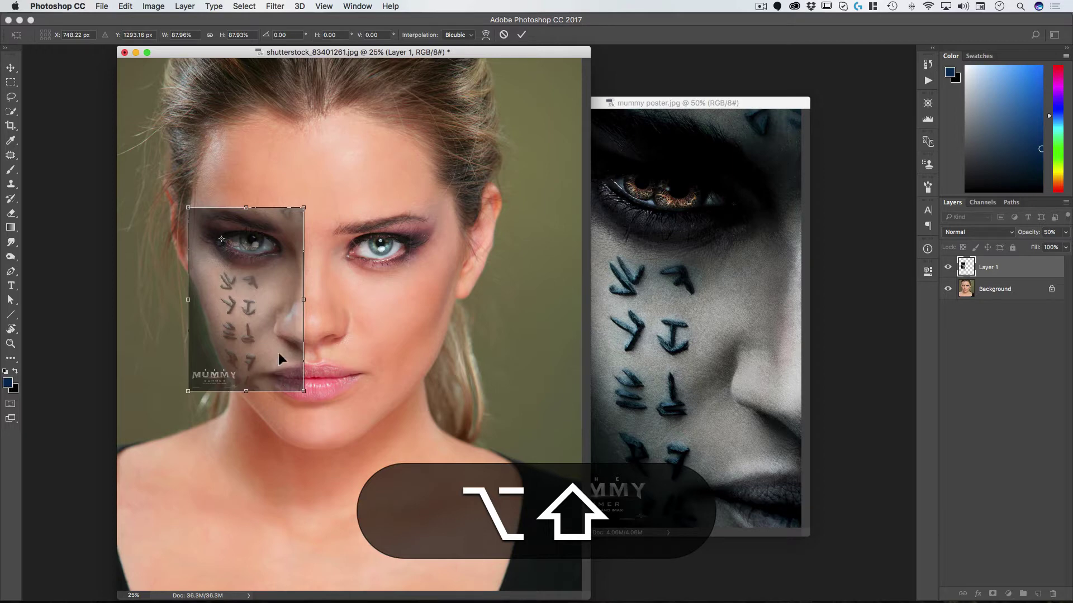
pyautogui.click(522, 34)
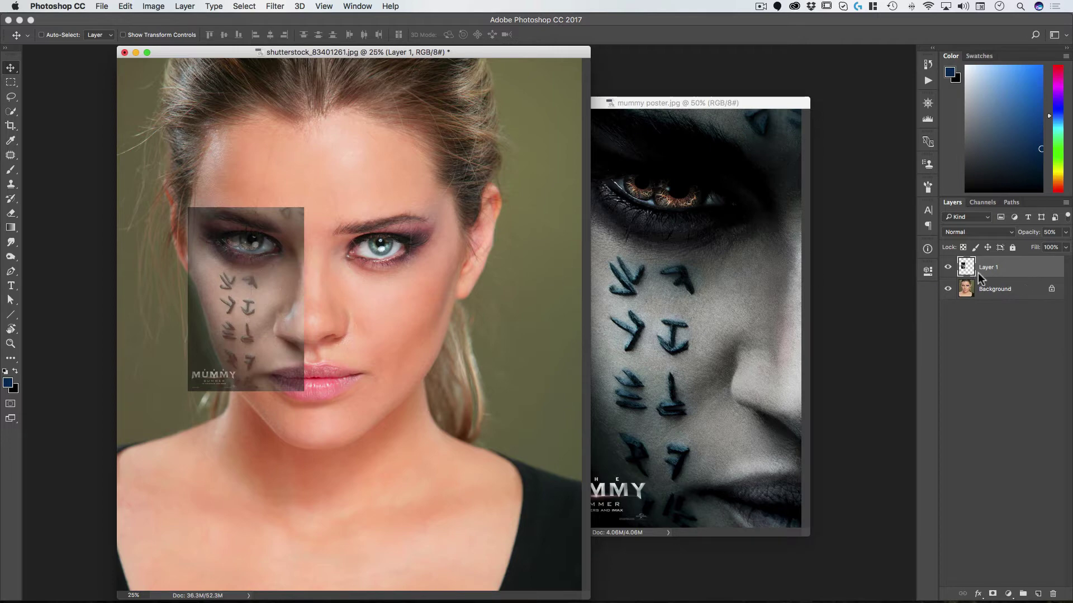
pyautogui.click(948, 268)
pyautogui.click(947, 268)
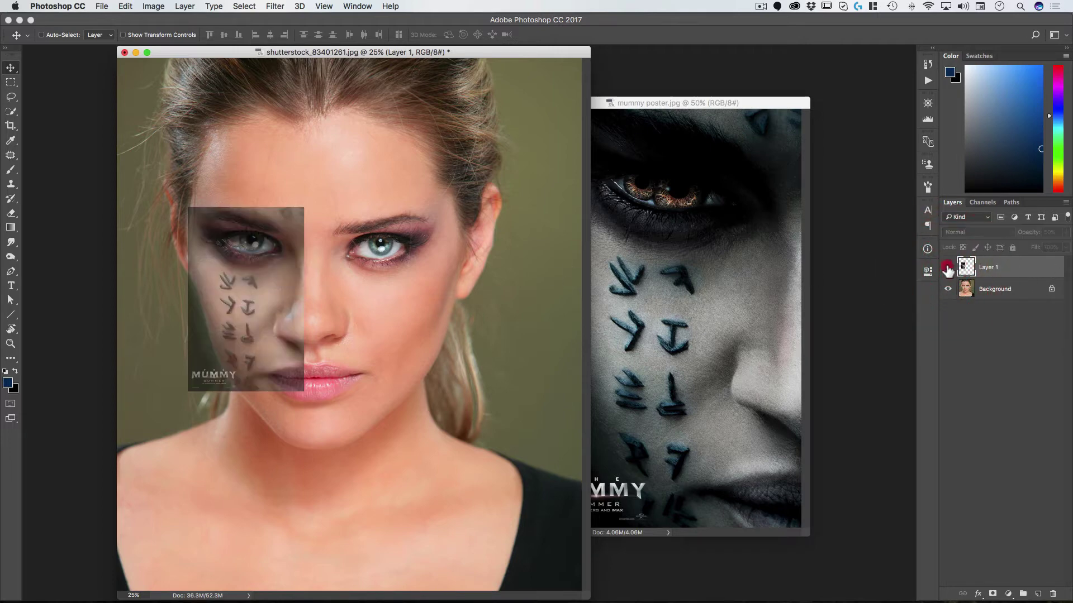
pyautogui.click(947, 268)
pyautogui.click(947, 268)
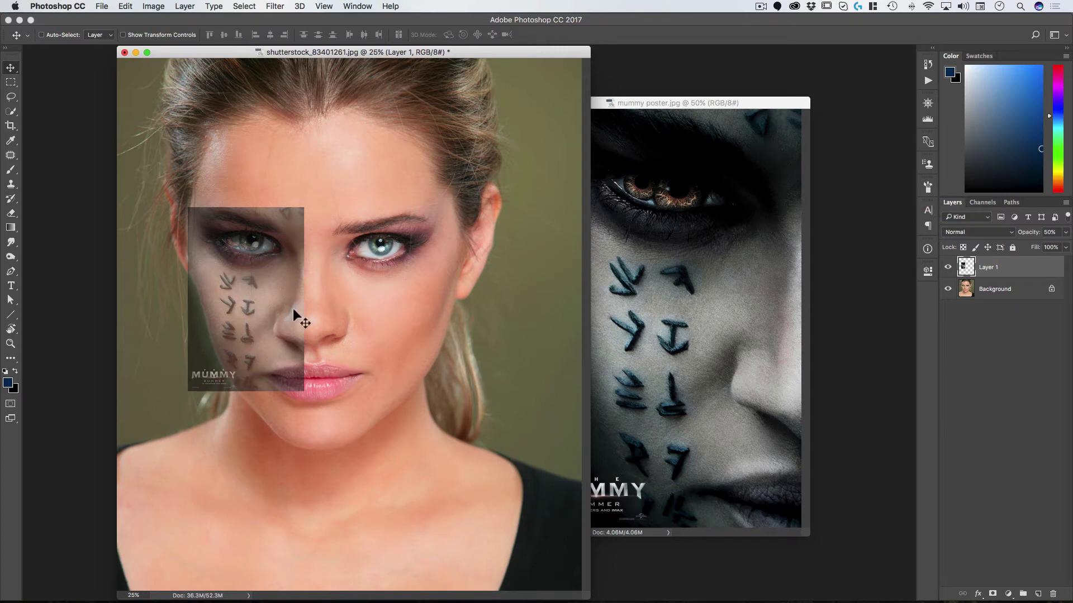
# - Load Layer 1's outline as a selection, hide that layer and add a new empty layer directly above the Background
pyautogui.press('super')
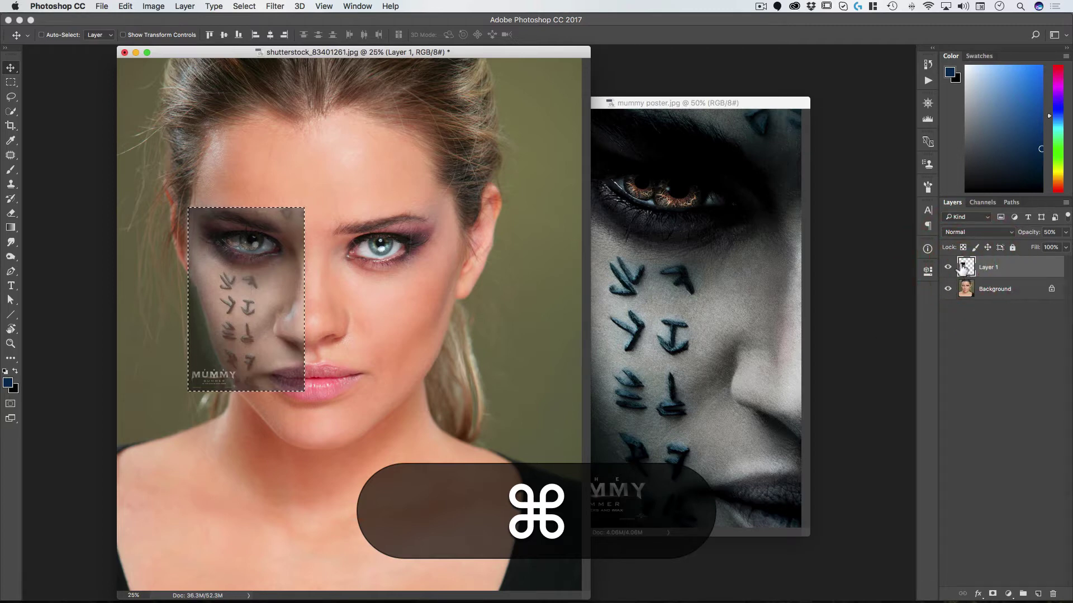
pyautogui.click(947, 269)
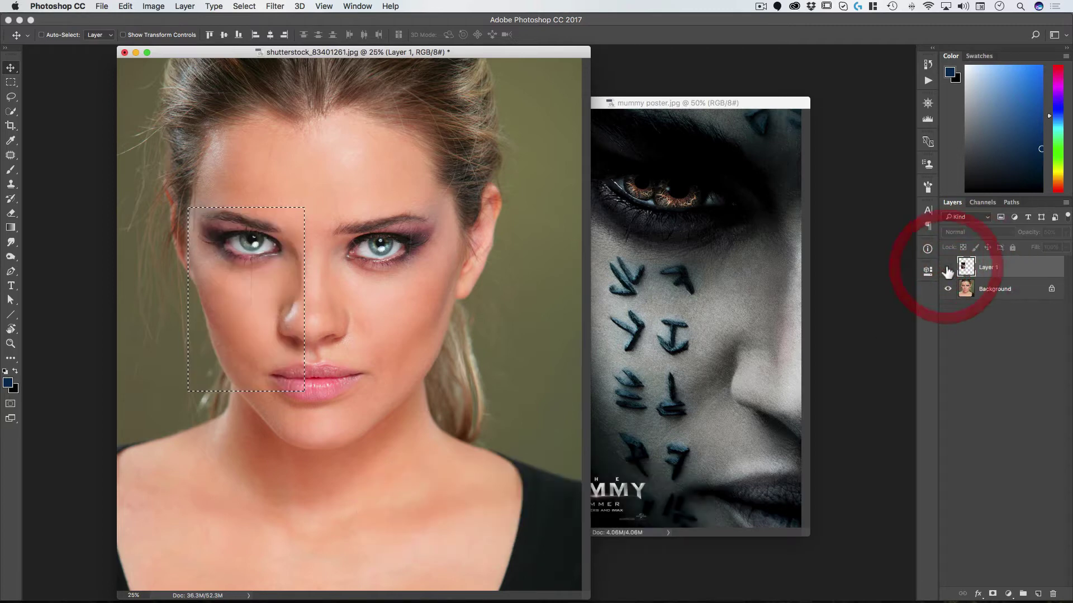
pyautogui.click(981, 291)
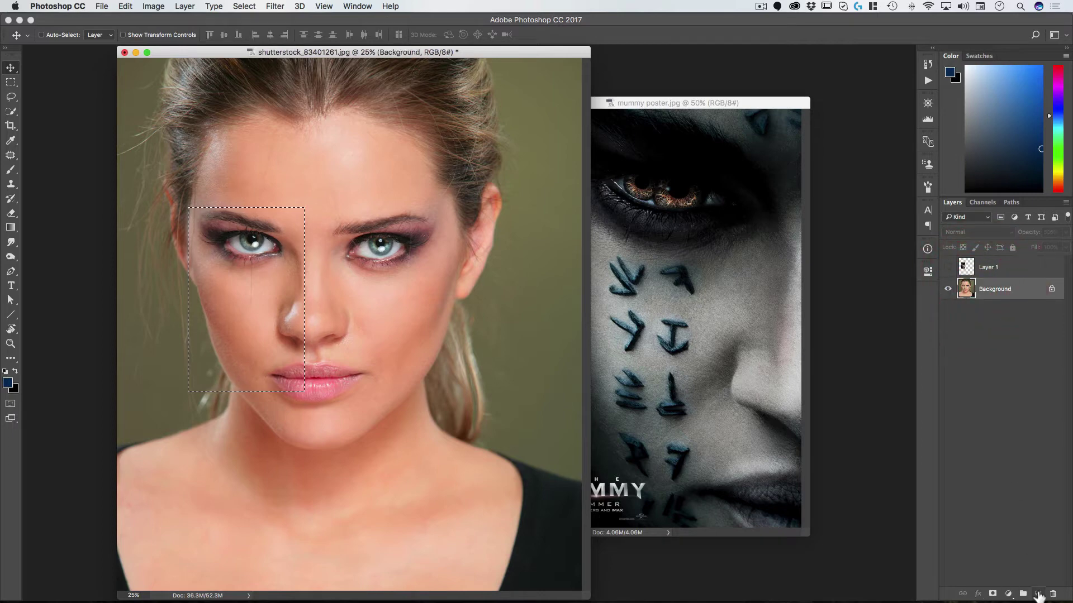
pyautogui.click(1038, 594)
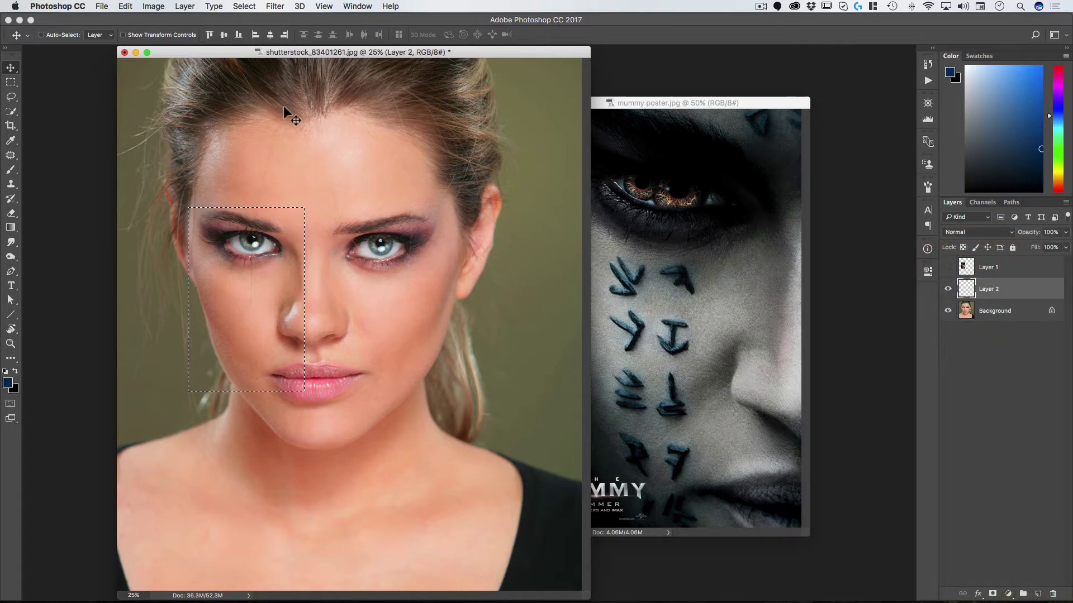
# - Invert the selection, fill it with gray #767676 on the new layer to frame the face crop, and deselect
pyautogui.click(244, 6)
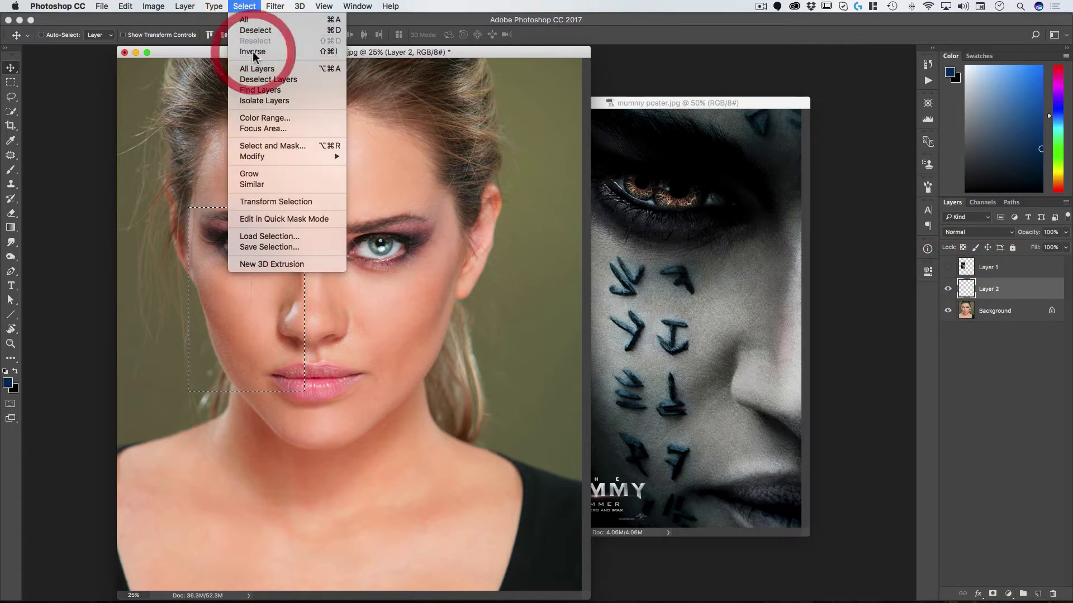
pyautogui.click(252, 52)
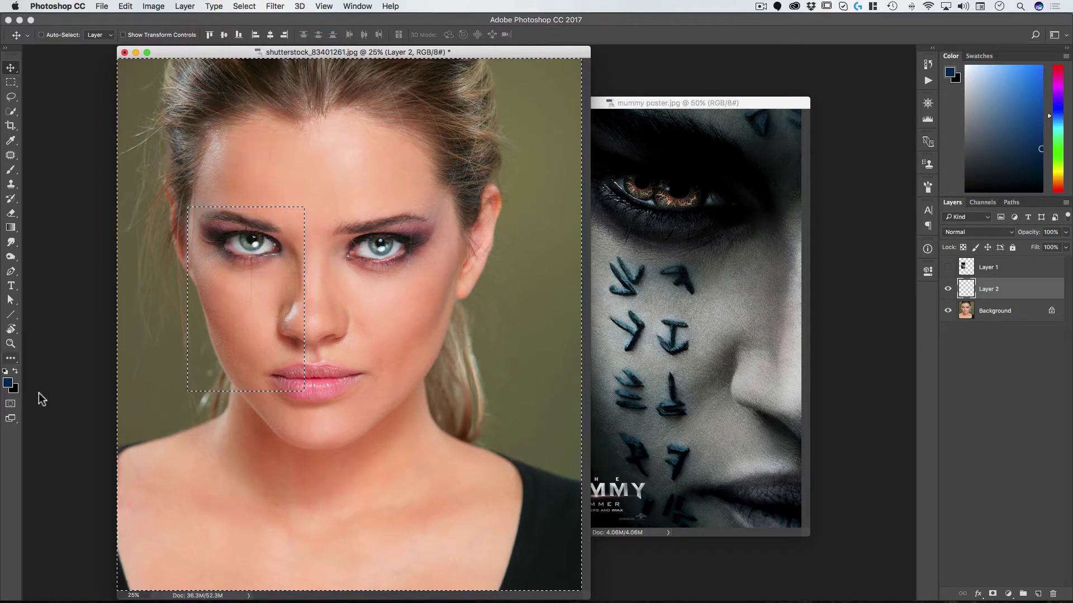
pyautogui.click(7, 383)
pyautogui.click(355, 286)
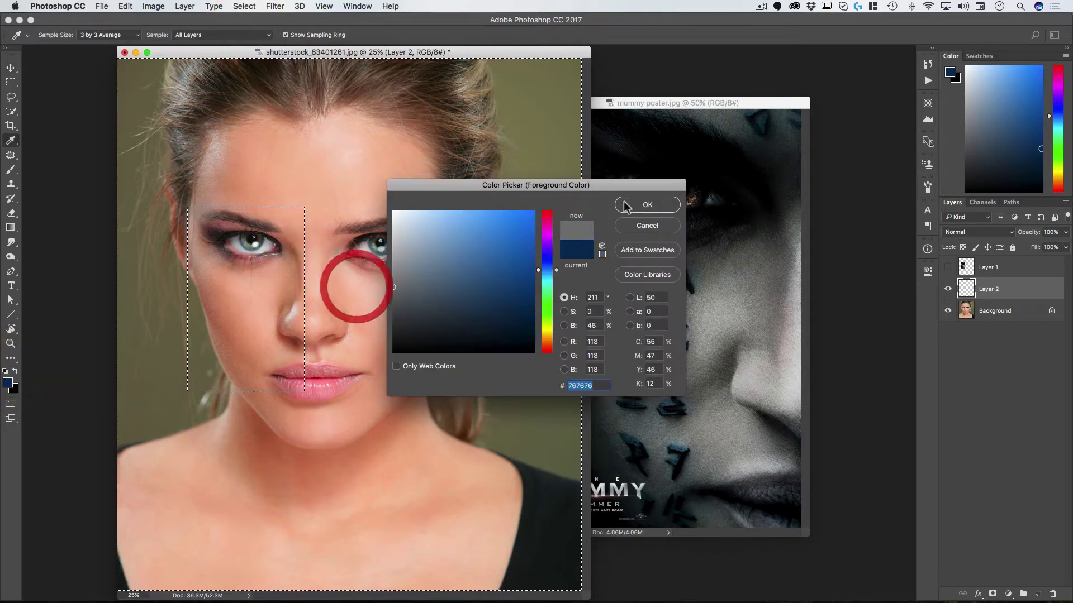
pyautogui.click(641, 207)
pyautogui.hotkey('alt', 'BackSpace')
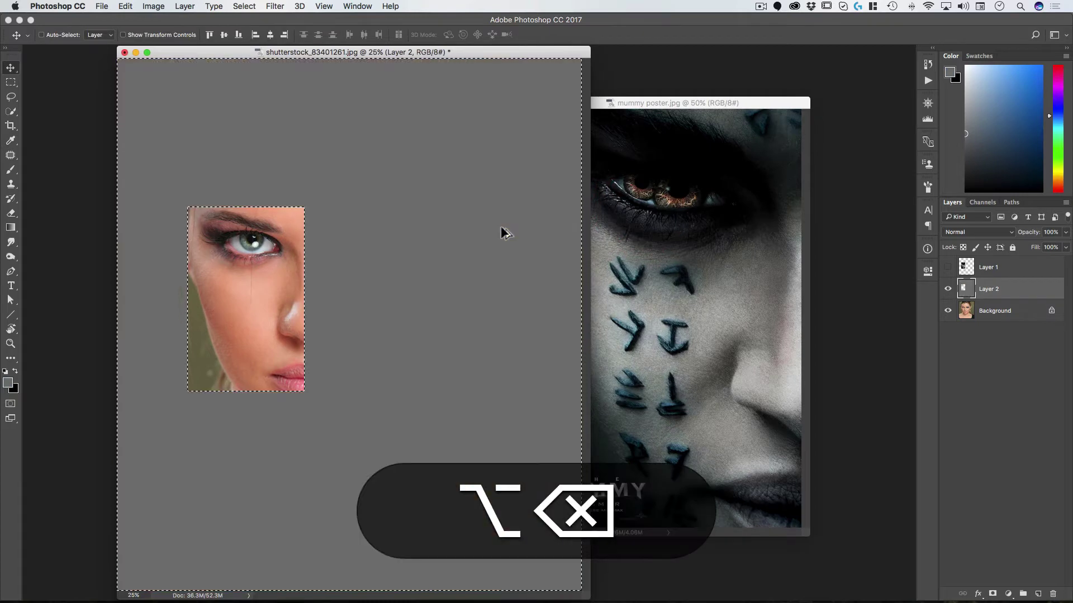
pyautogui.press('alt+super+d')
pyautogui.press('v')
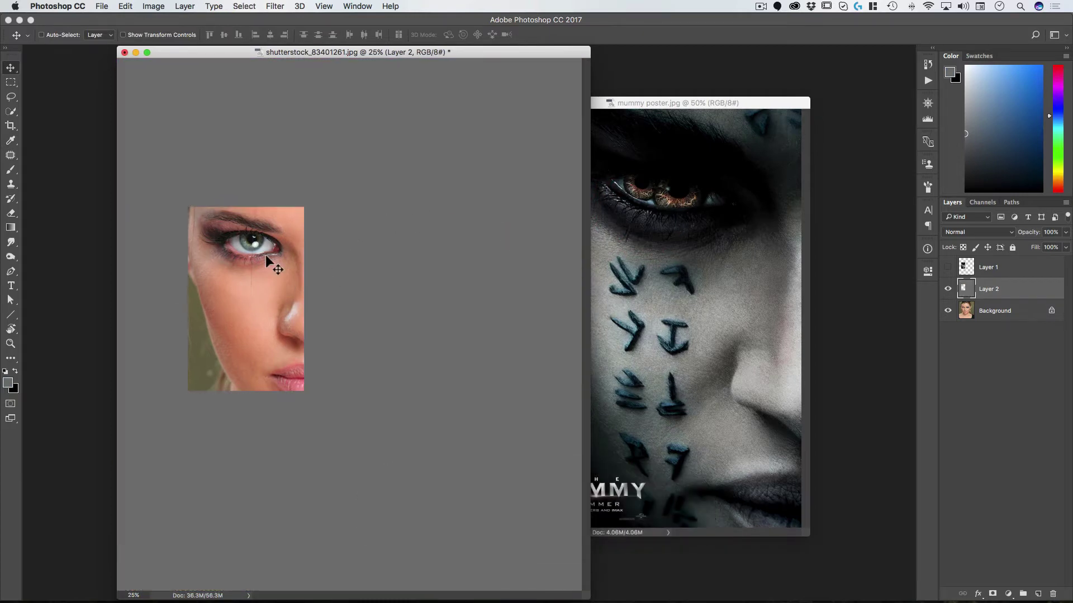
# - Show Layer 1 at 100% opacity and move the poster horizontally so it sits directly beside the framed face crop
pyautogui.click(947, 267)
pyautogui.click(992, 268)
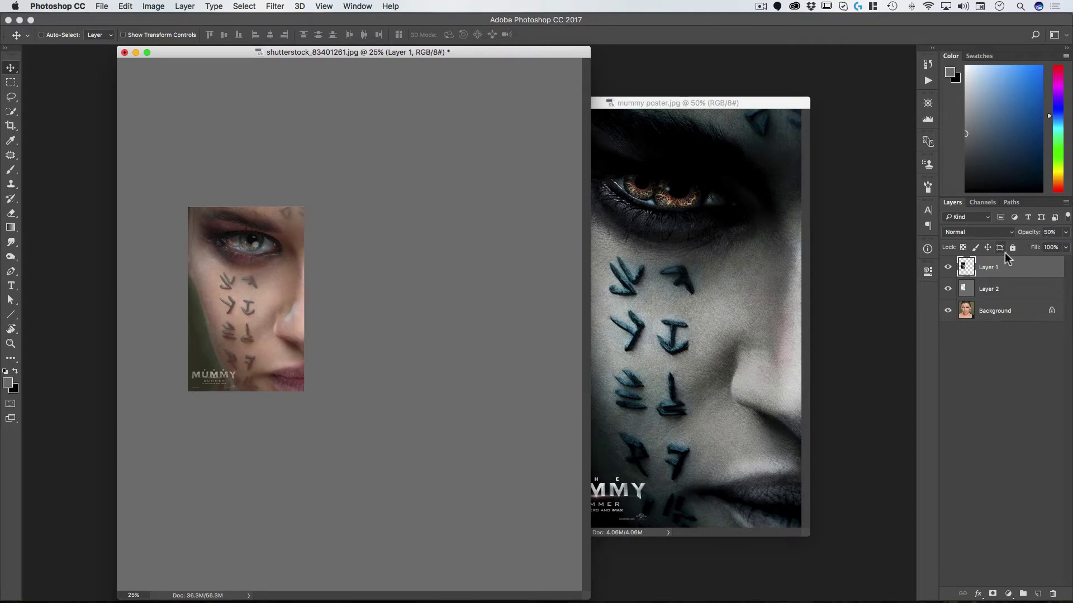
pyautogui.press('0')
pyautogui.moveTo(224, 307); pyautogui.dragTo(338, 307)
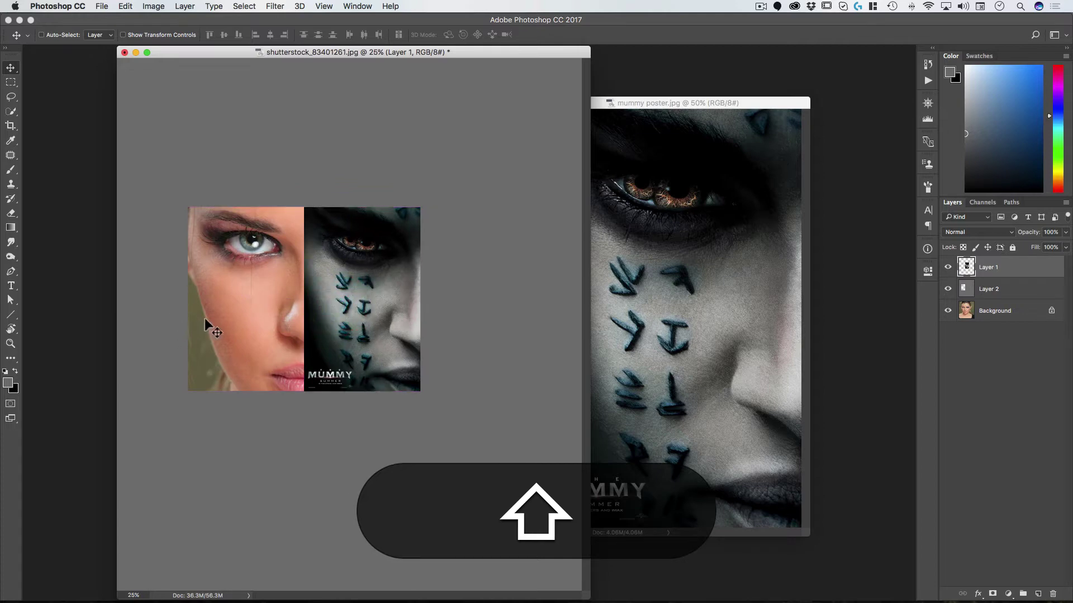
# - Switch to full-screen mode and rename the gray frame layer as "crop"
pyautogui.press('f')
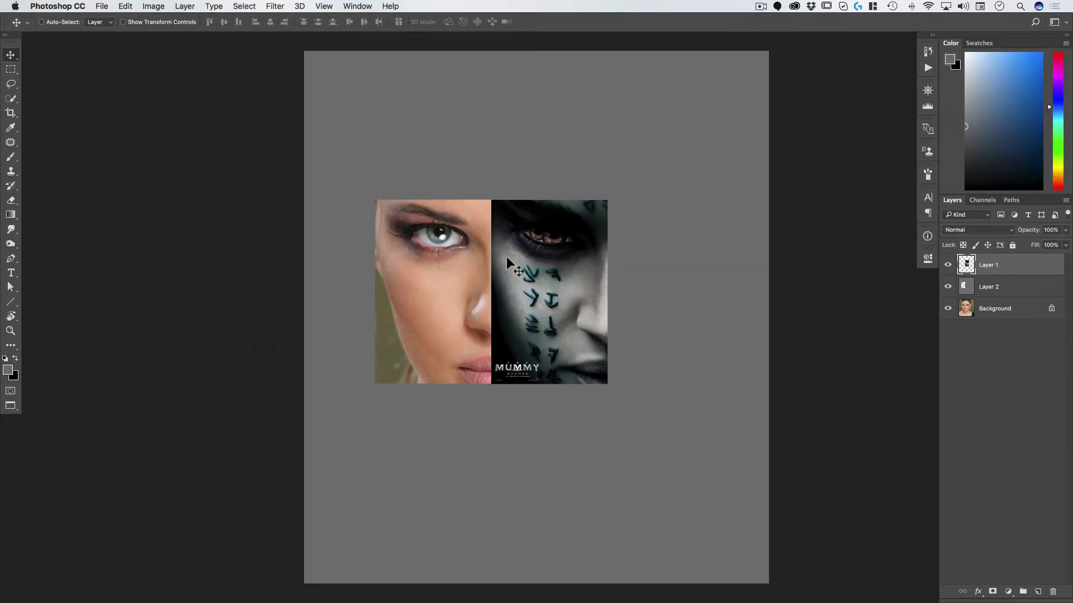
pyautogui.moveTo(491, 252)
pyautogui.mouseDown()
pyautogui.moveTo(537, 230)
pyautogui.moveTo(531, 241)
pyautogui.moveTo(489, 248)
pyautogui.mouseUp()
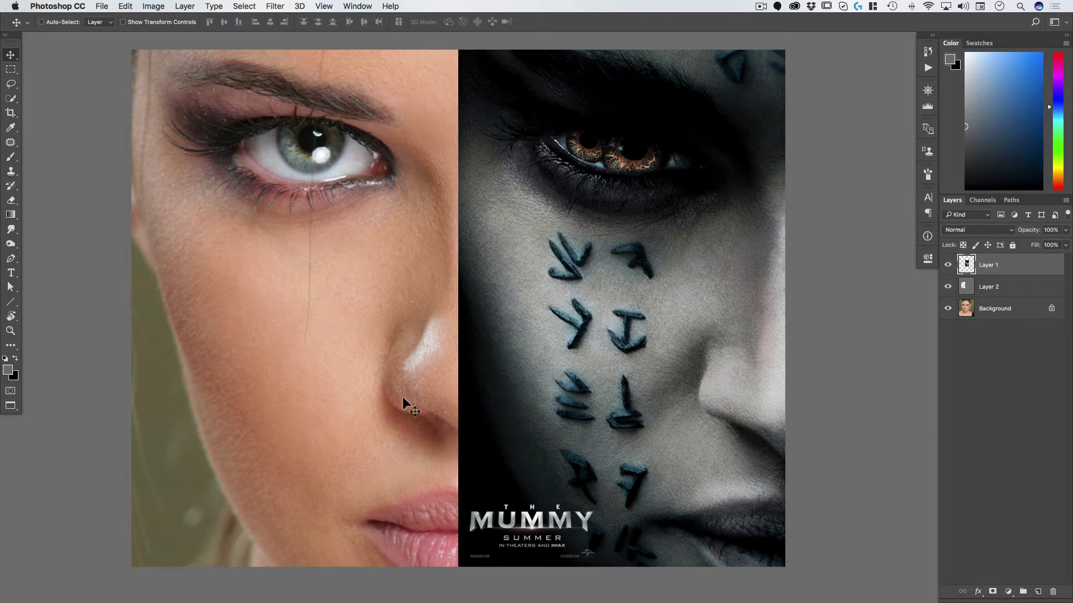
pyautogui.press('super+minus')
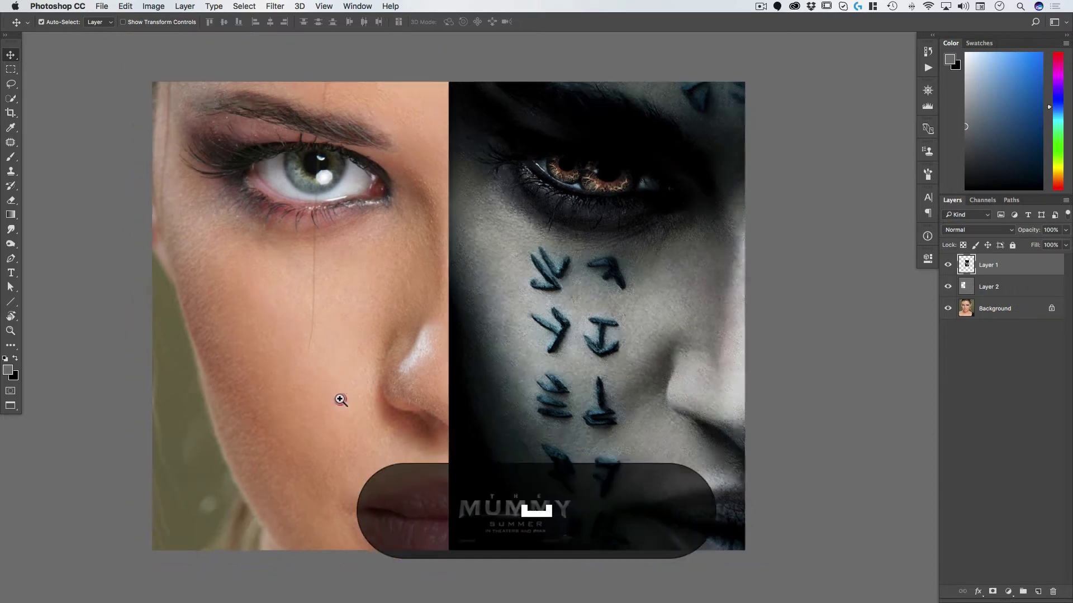
pyautogui.click(338, 400)
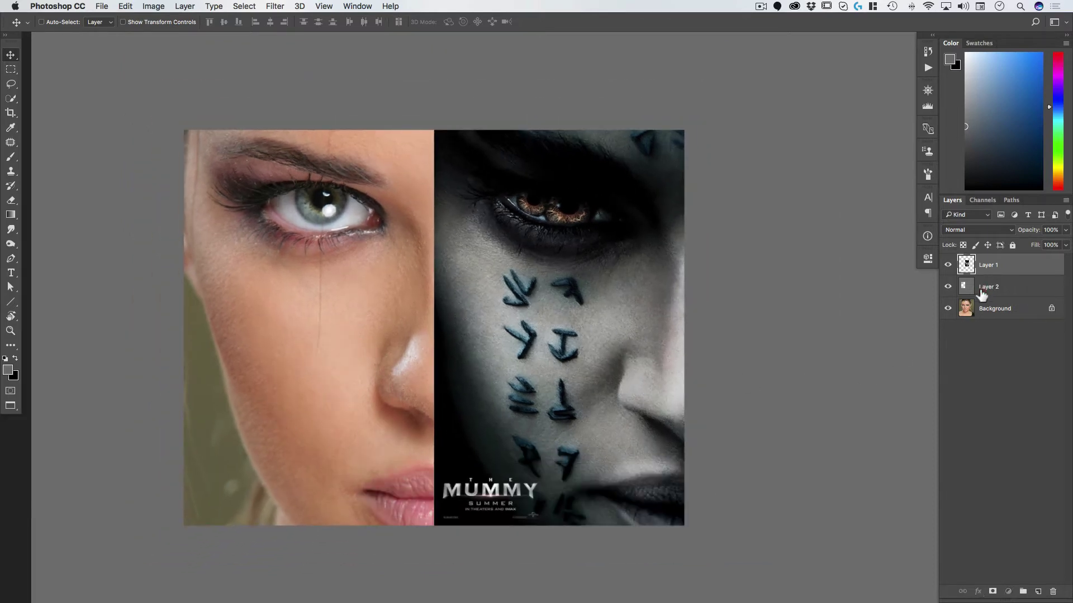
pyautogui.click(971, 296)
pyautogui.doubleClick(989, 287)
pyautogui.write('crop')
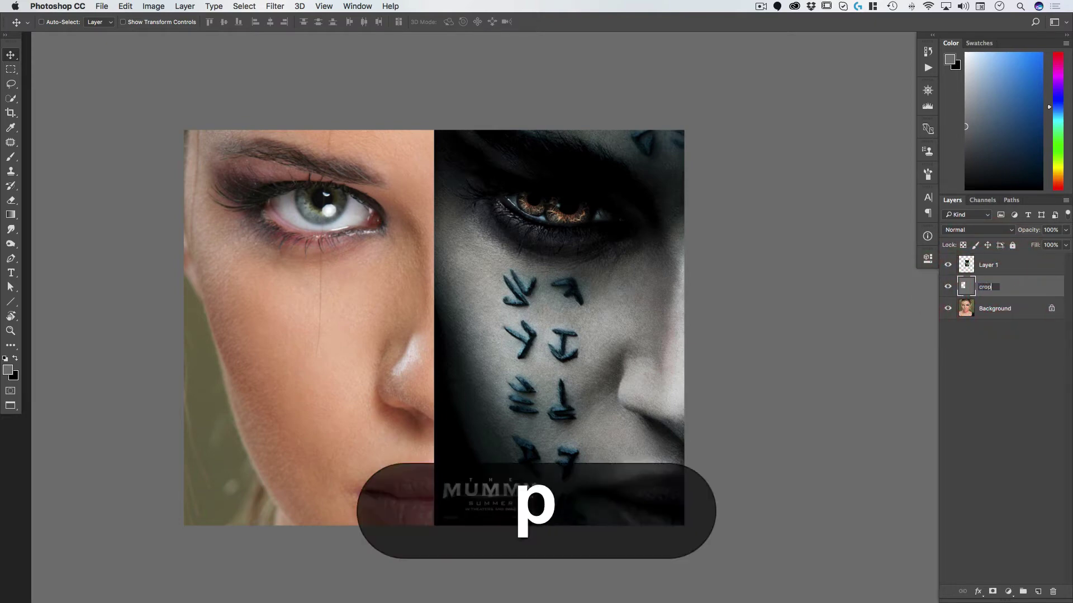
pyautogui.press('Return')
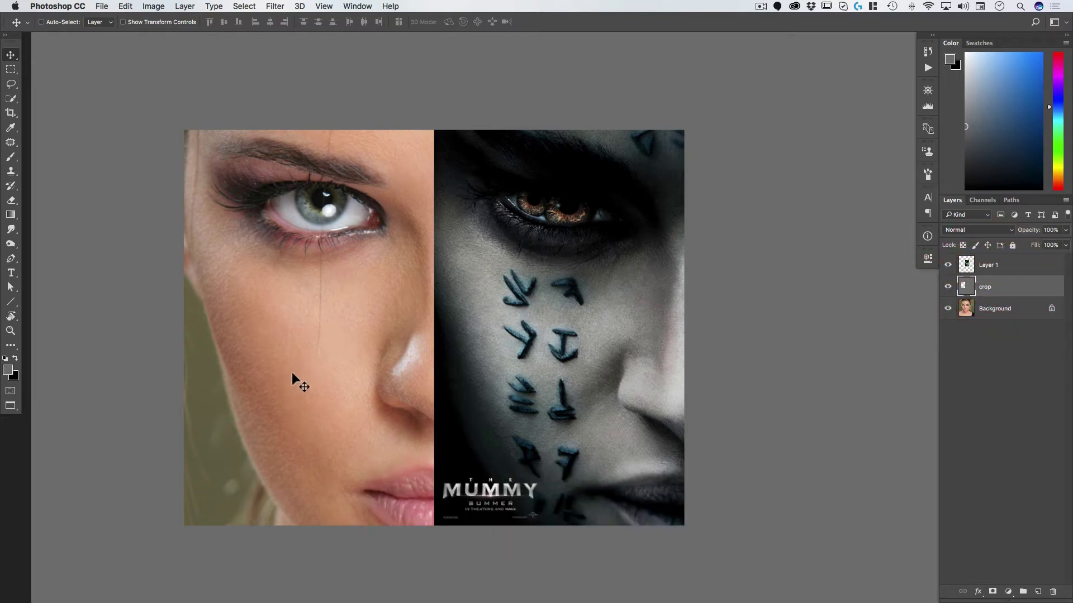
# - Move Layer 1 and the crop layer together slightly to the right, and hide both layers
pyautogui.keyDown('shift'); pyautogui.click(969, 273); pyautogui.keyUp('shift')
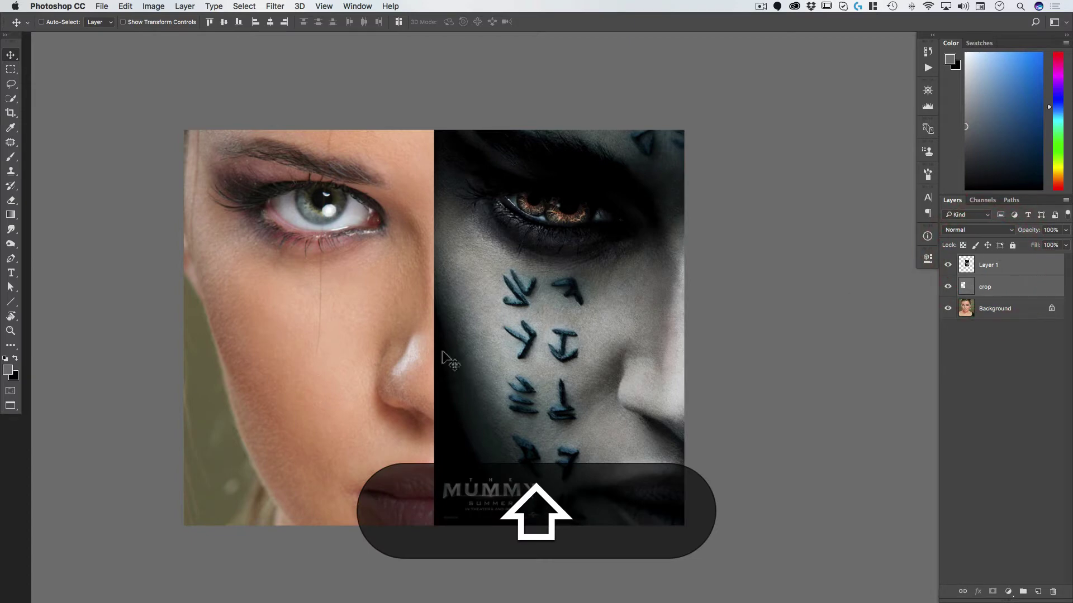
pyautogui.moveTo(385, 355); pyautogui.dragTo(398, 358)
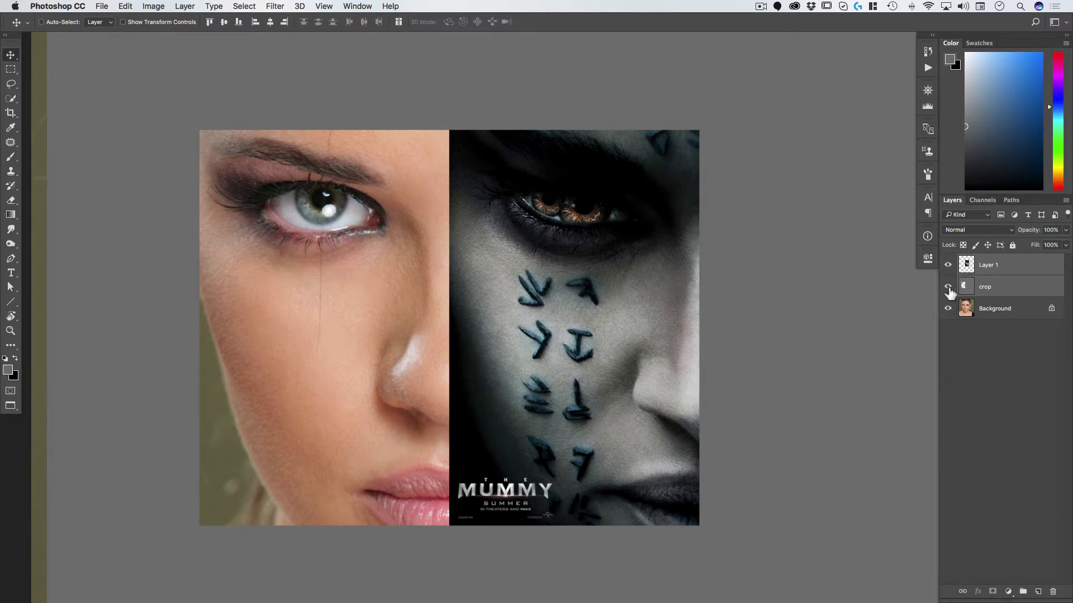
pyautogui.moveTo(949, 265); pyautogui.dragTo(948, 287)
# - Remove the stray hair on the cheek below the left-hand eye of the Background layer, using the Healing Brush at size 20
pyautogui.click(966, 308)
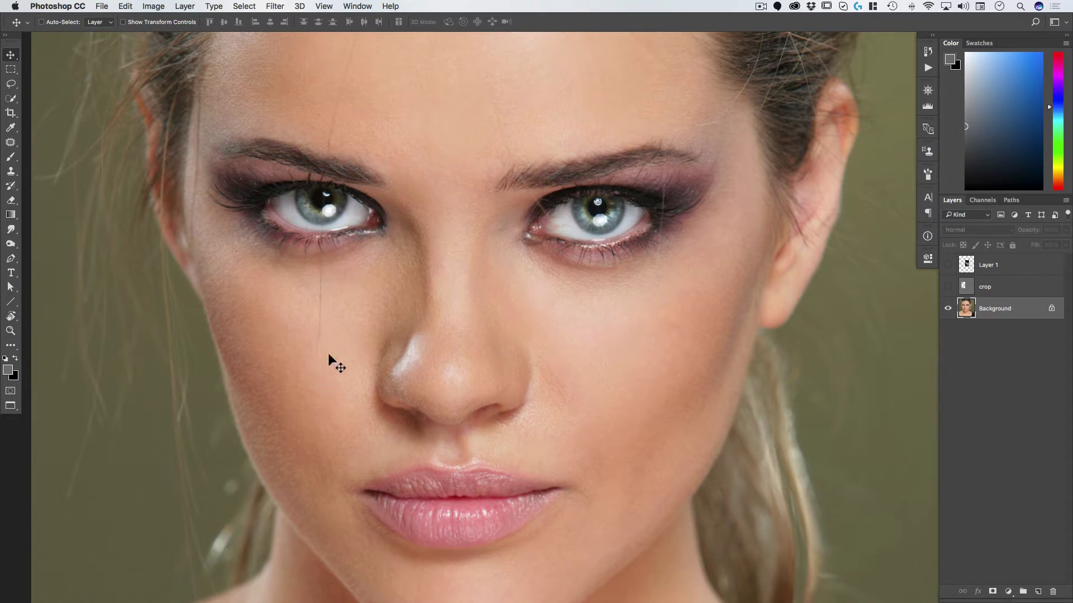
pyautogui.scroll(3, 302, 242)
pyautogui.moveTo(347, 227); pyautogui.dragTo(389, 304)
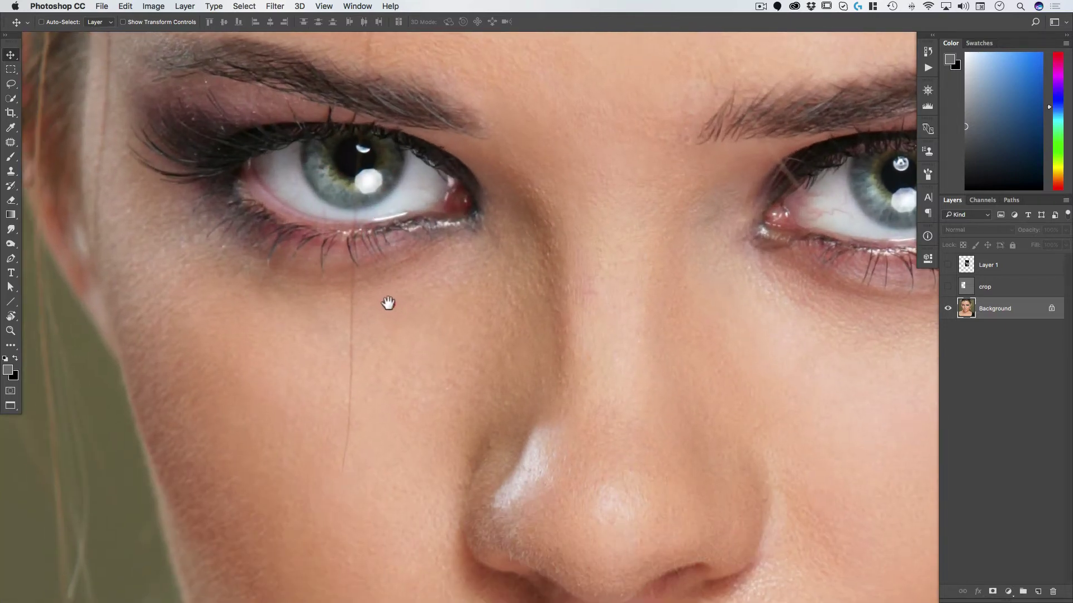
pyautogui.moveTo(11, 142); pyautogui.dragTo(47, 152)
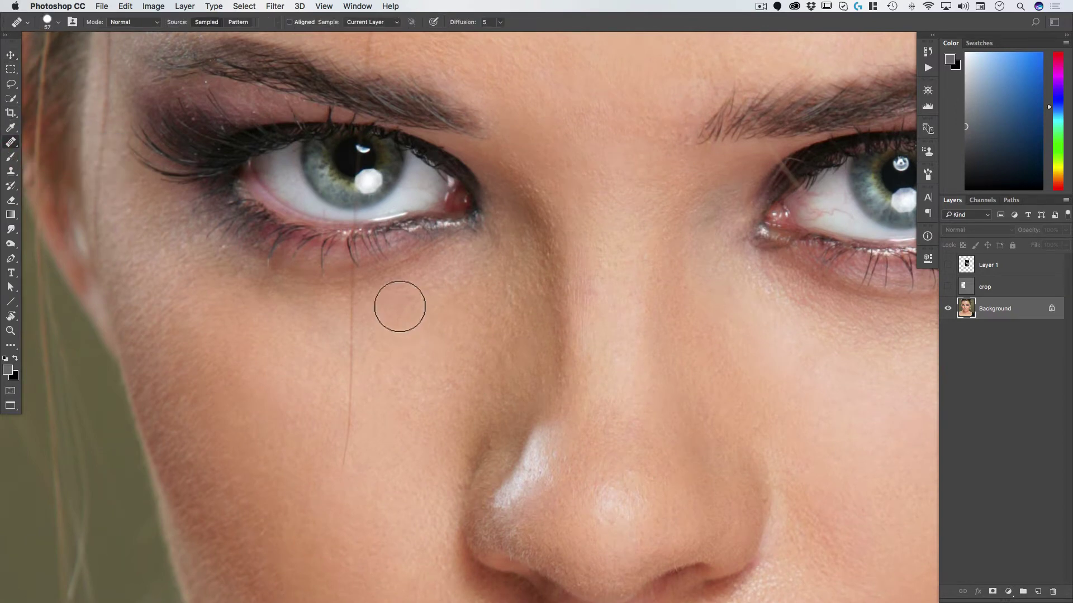
pyautogui.press('[')
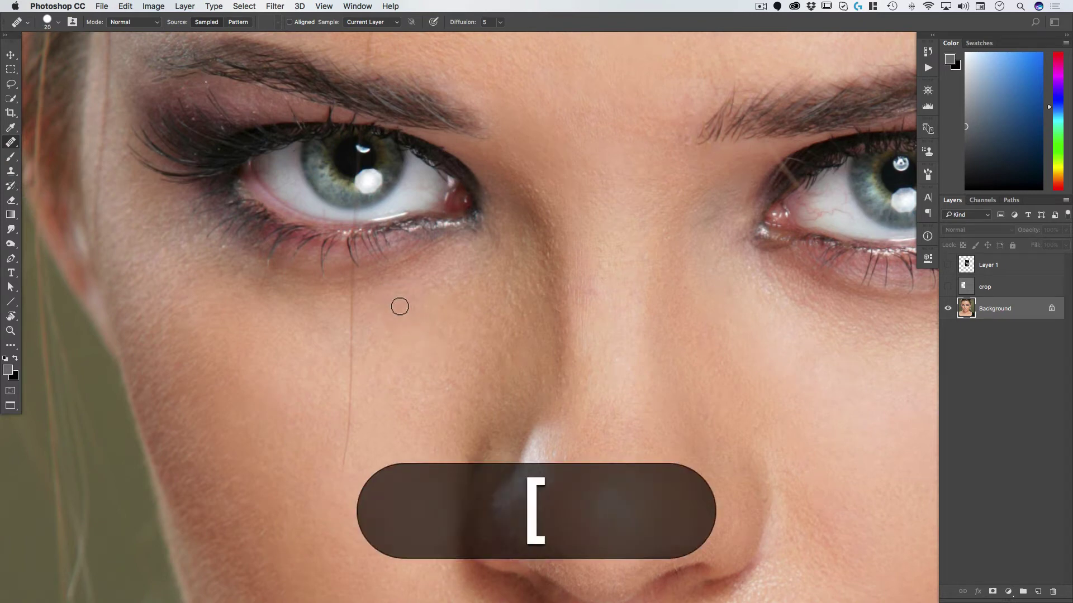
pyautogui.press('alt')
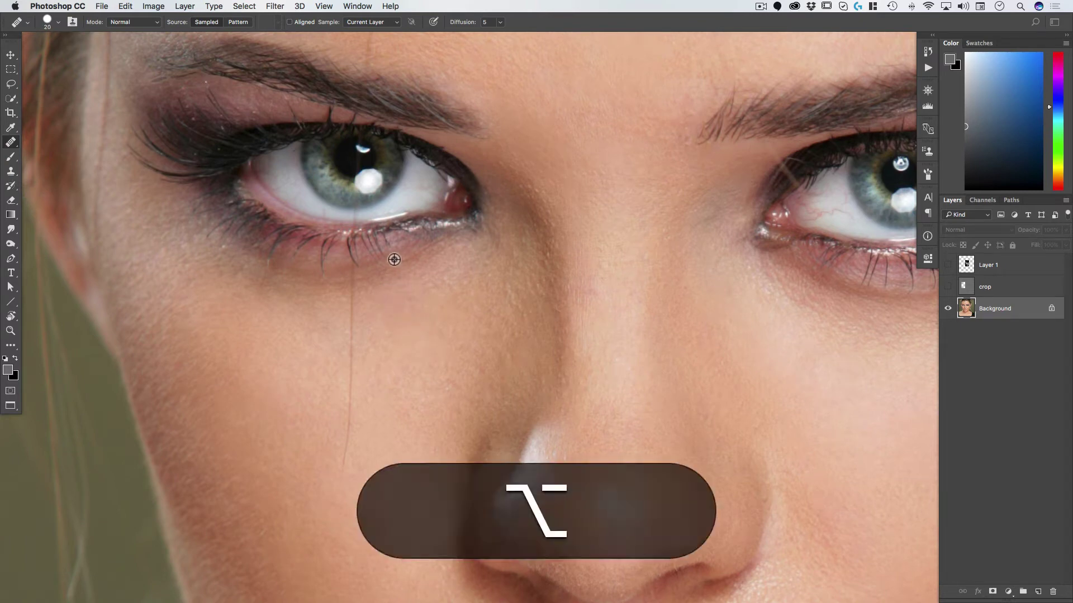
pyautogui.keyDown('alt'); pyautogui.click(394, 259); pyautogui.keyUp('alt')
pyautogui.moveTo(354, 270); pyautogui.dragTo(353, 318)
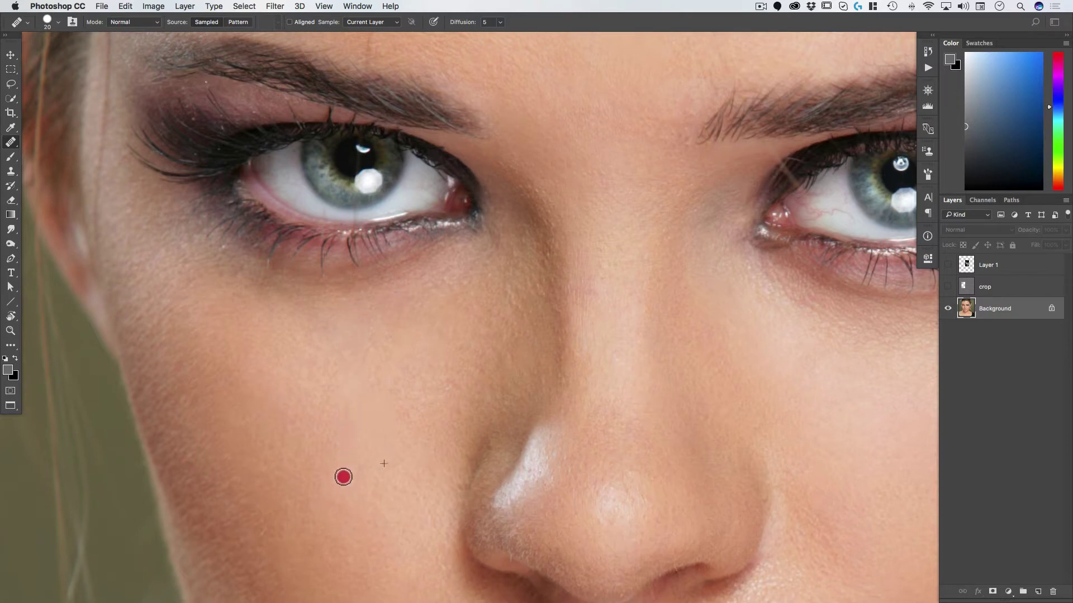
pyautogui.click(343, 477)
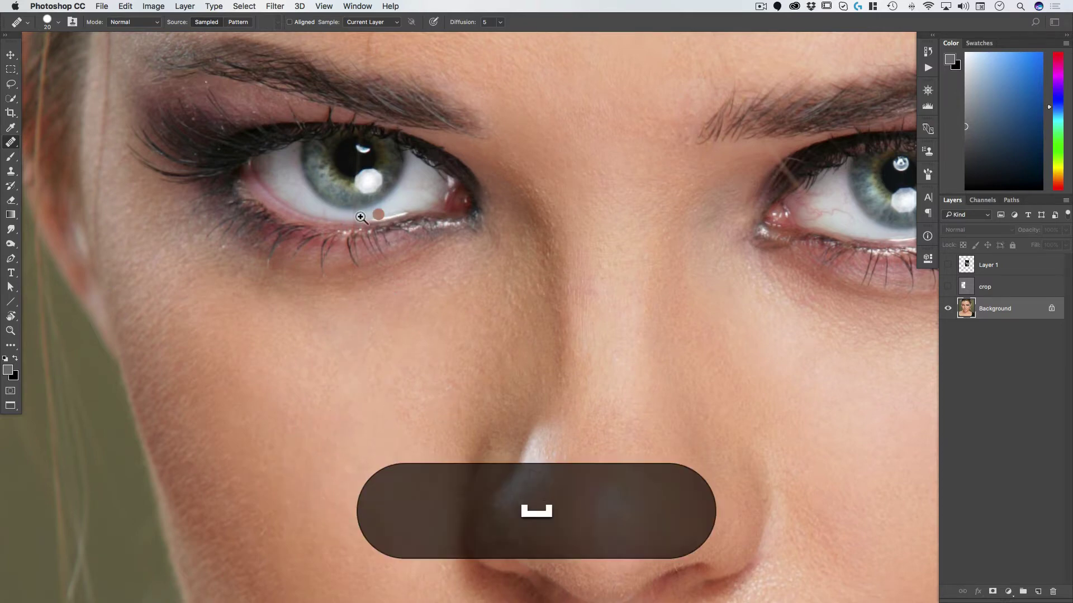
# - Try to heal the hair trace on the lower white of the left-hand eye using a nearby clean sample
pyautogui.keyDown('super'); pyautogui.click(385, 215); pyautogui.keyUp('super')
pyautogui.press('alt')
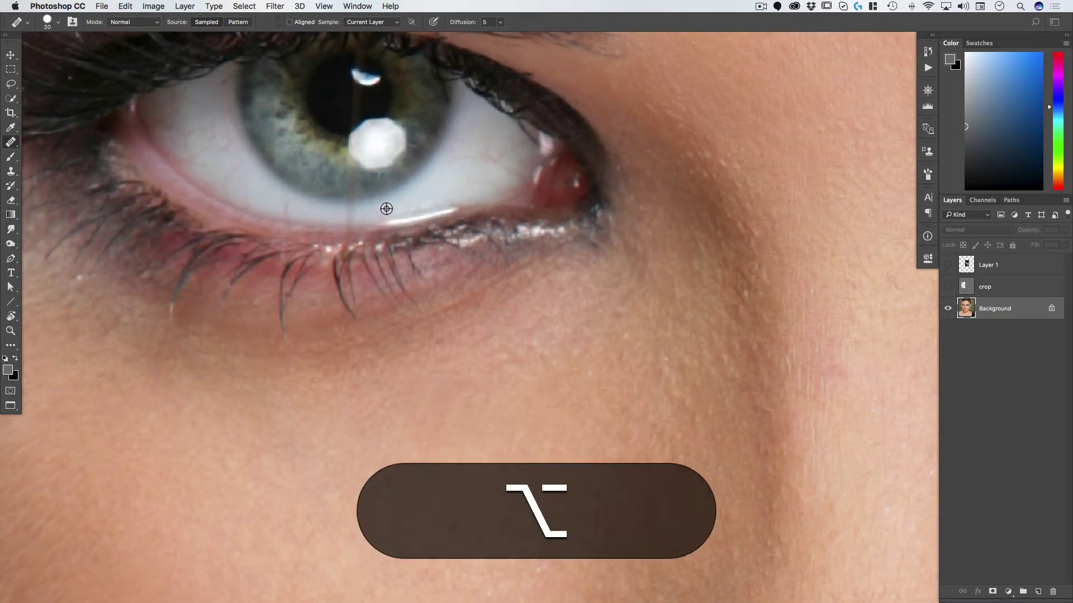
pyautogui.keyDown('alt'); pyautogui.click(387, 209); pyautogui.keyUp('alt')
pyautogui.keyDown('alt'); pyautogui.click(349, 212); pyautogui.keyUp('alt')
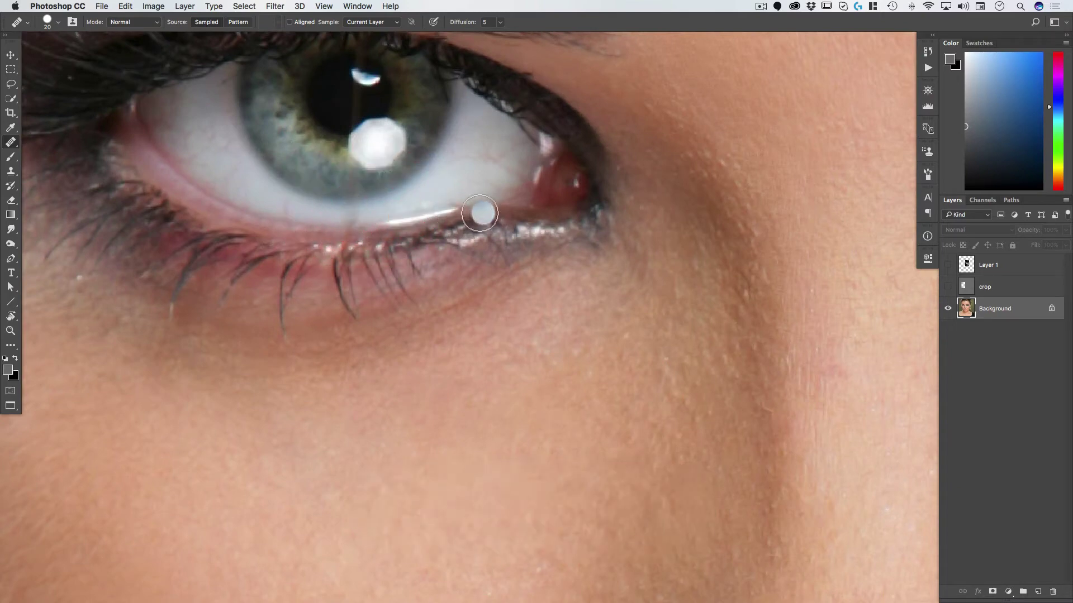
# - Heal the hair line on the forehead just above the left-hand eyebrow with skin sampled beside it
pyautogui.press('space')
pyautogui.moveTo(479, 213); pyautogui.dragTo(480, 388)
pyautogui.press('alt')
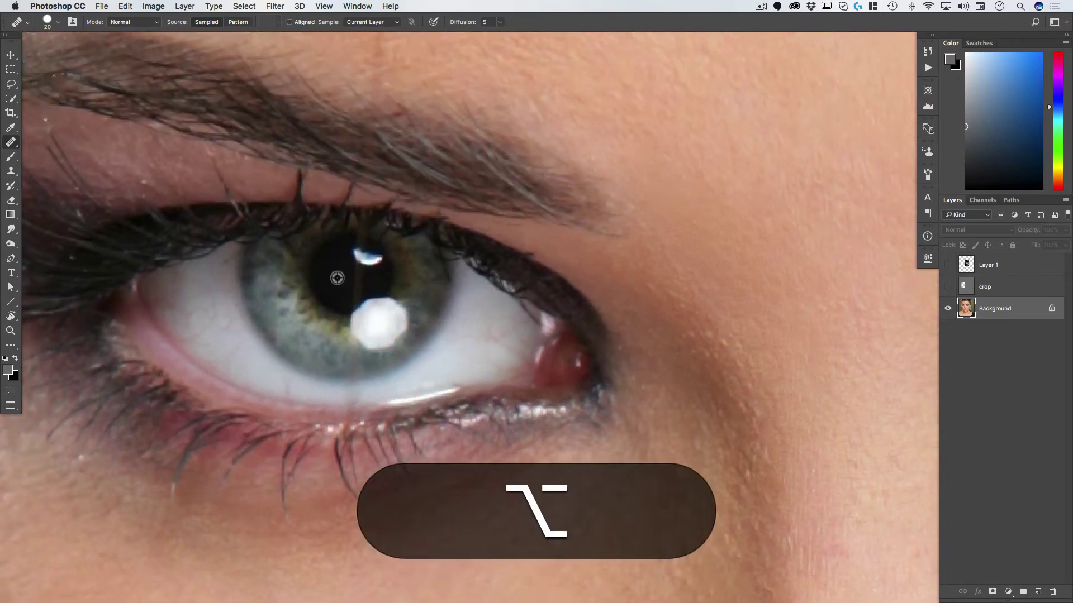
pyautogui.press('space')
pyautogui.moveTo(336, 278); pyautogui.dragTo(417, 376)
pyautogui.press('alt')
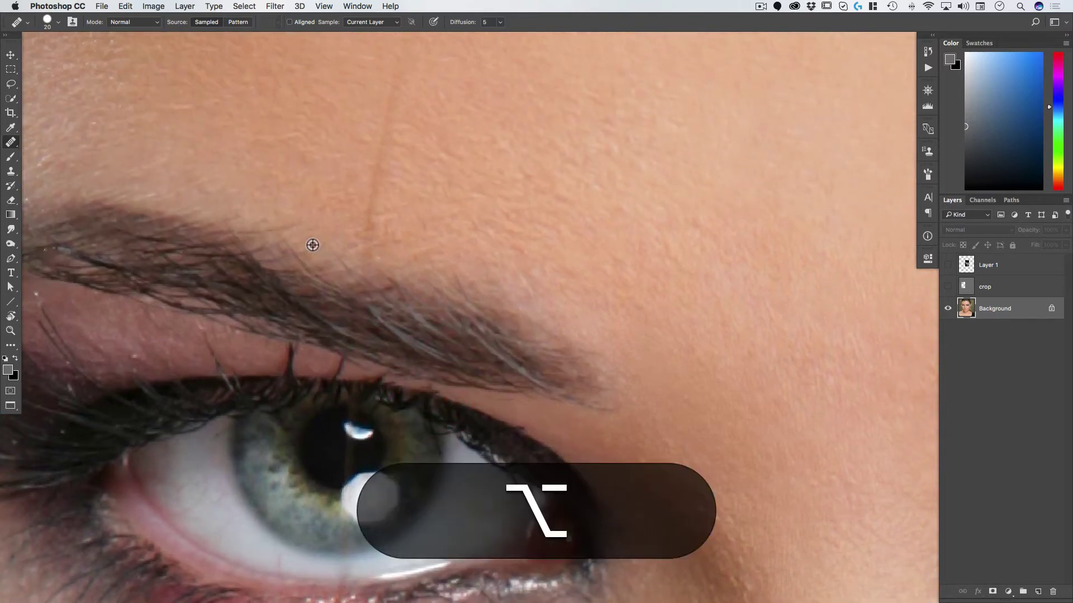
pyautogui.keyDown('alt'); pyautogui.click(313, 245); pyautogui.keyUp('alt')
pyautogui.moveTo(364, 256); pyautogui.dragTo(386, 119)
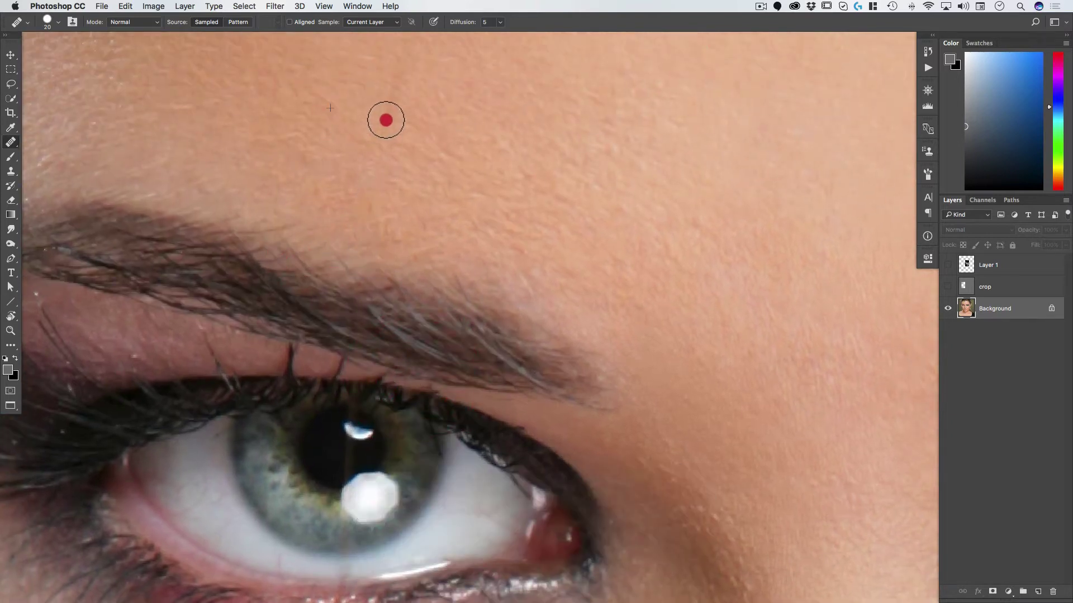
# - Heal the remaining hair line higher up on the forehead with clean skin sampled beside it
pyautogui.press('space')
pyautogui.moveTo(447, 228); pyautogui.dragTo(450, 376)
pyautogui.click(393, 245)
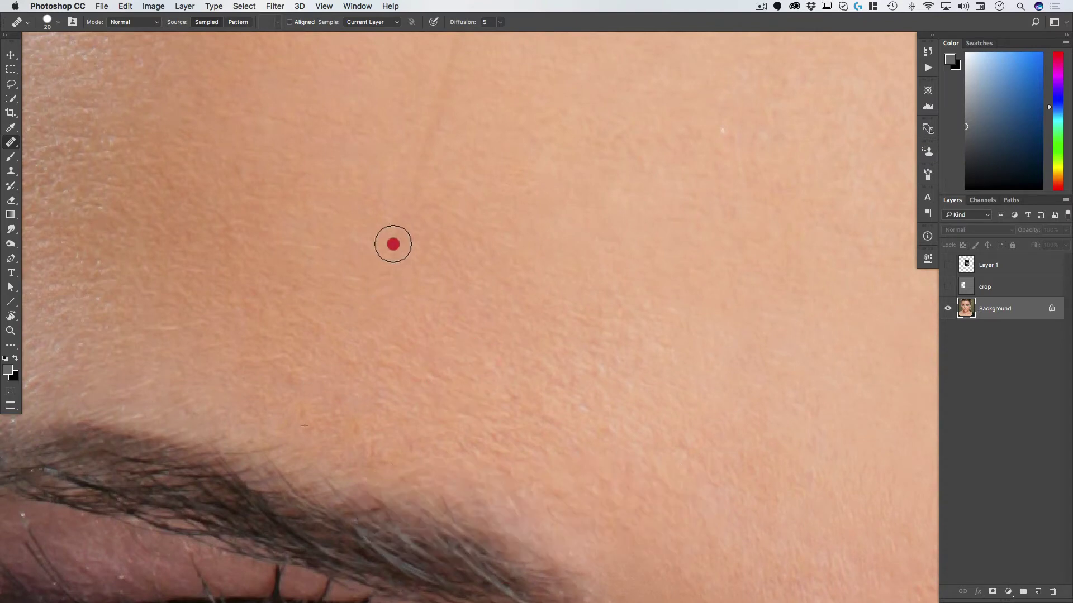
pyautogui.press('space')
pyautogui.moveTo(481, 270); pyautogui.dragTo(457, 496)
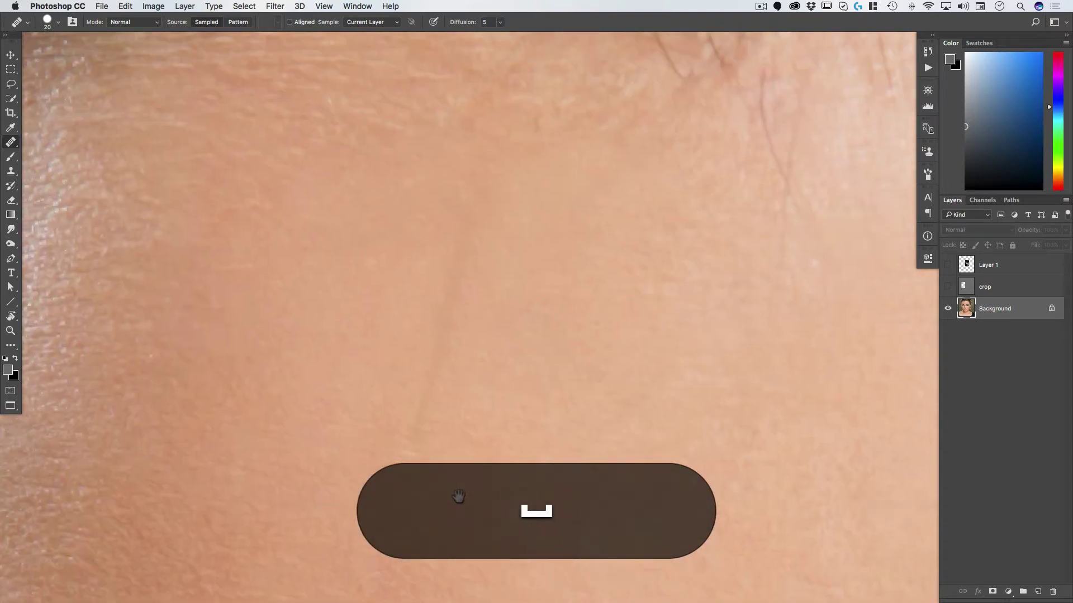
pyautogui.press('alt')
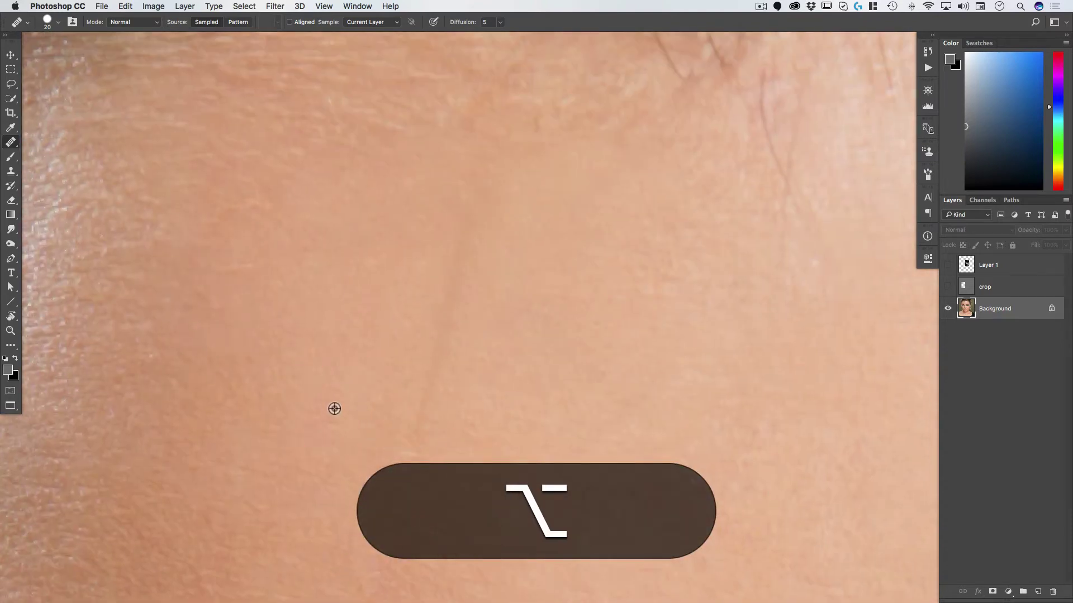
pyautogui.keyDown('alt'); pyautogui.click(331, 407); pyautogui.keyUp('alt')
pyautogui.moveTo(421, 397); pyautogui.dragTo(447, 305)
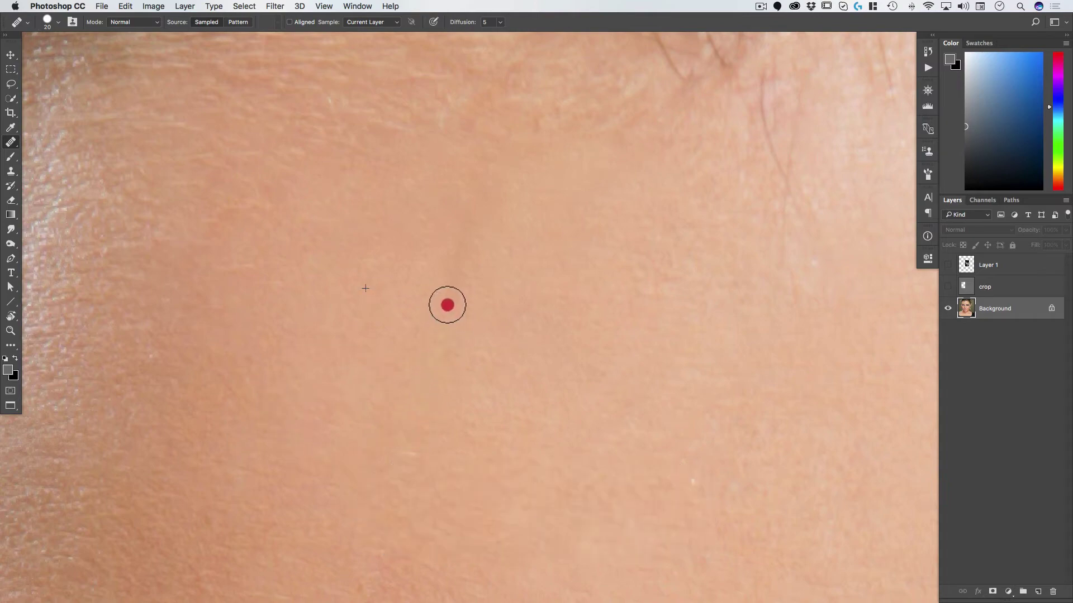
pyautogui.press('space')
pyautogui.keyDown('alt'); pyautogui.click(465, 226); pyautogui.keyUp('alt')
pyautogui.keyDown('alt'); pyautogui.click(503, 349); pyautogui.keyUp('alt')
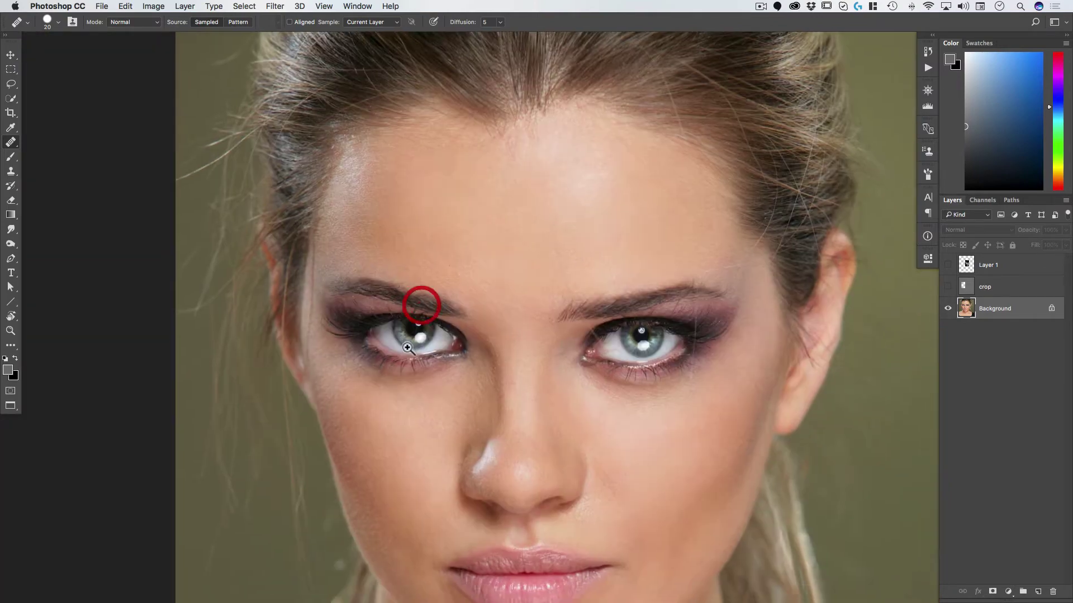
# - Examine the hair trace crossing the pupil of the left-hand eye up close
pyautogui.keyDown('ctrl'); pyautogui.click(407, 347); pyautogui.keyUp('ctrl')
pyautogui.keyDown('ctrl'); pyautogui.click(467, 263); pyautogui.keyUp('ctrl')
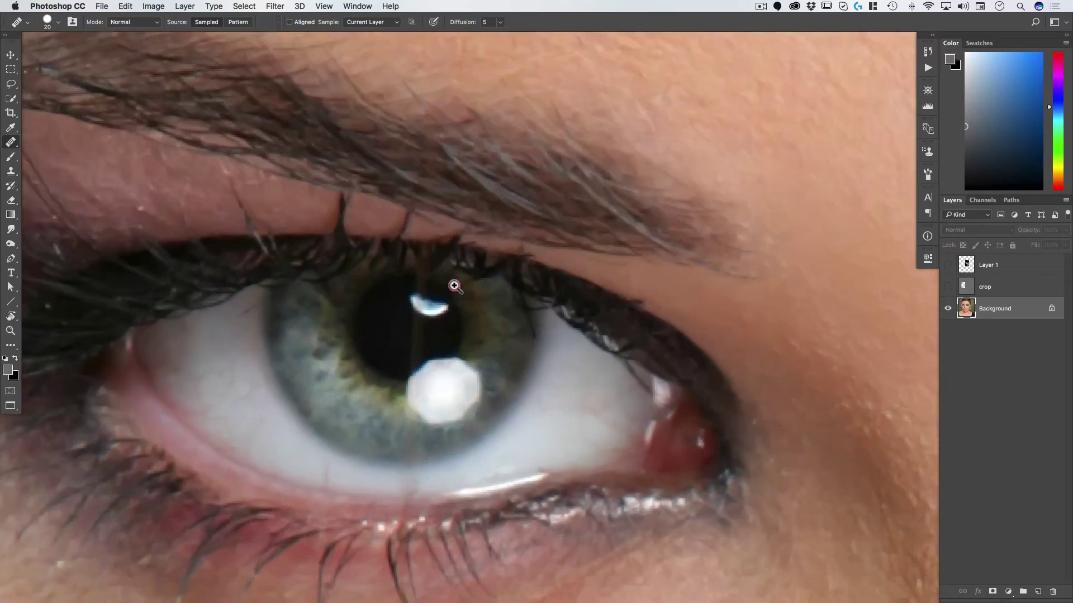
pyautogui.keyDown('ctrl'); pyautogui.click(454, 286); pyautogui.keyUp('ctrl')
pyautogui.click(412, 352)
pyautogui.click(440, 347)
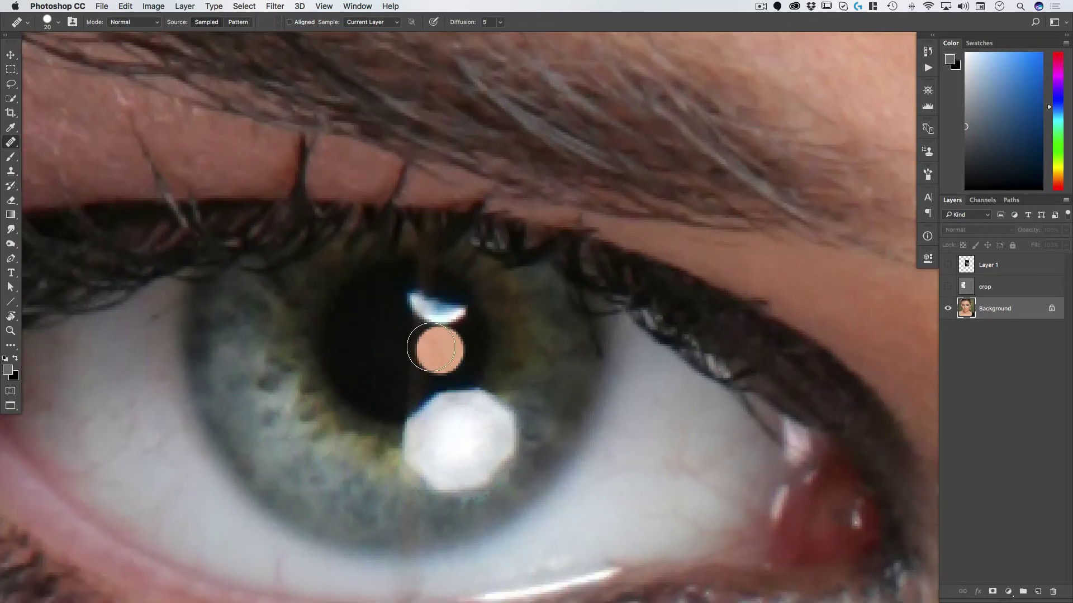
pyautogui.click(394, 350)
pyautogui.click(366, 346)
pyautogui.click(395, 358)
pyautogui.click(385, 352)
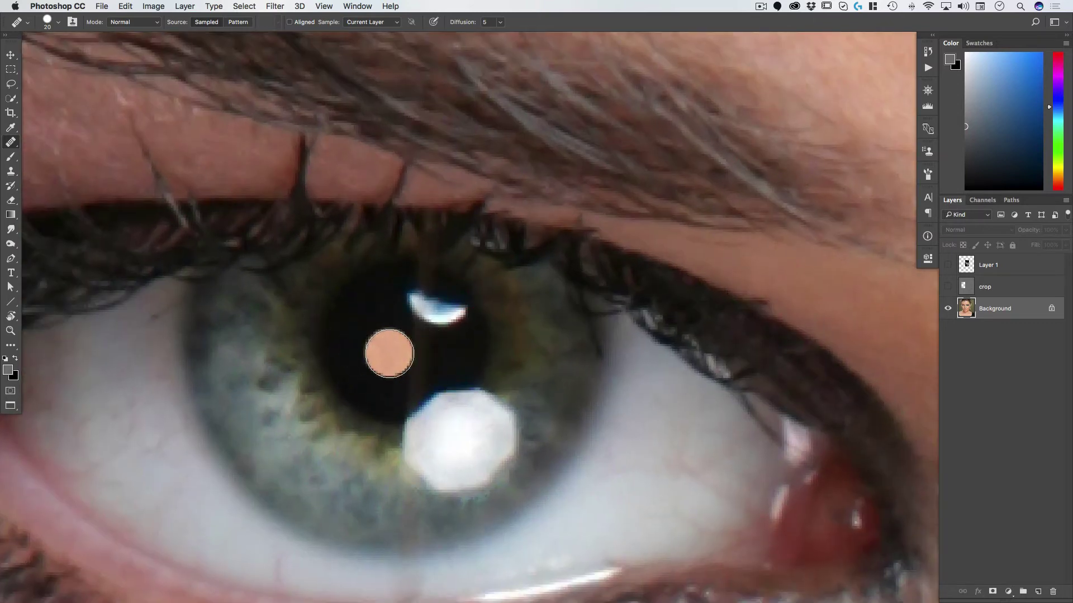
pyautogui.click(374, 350)
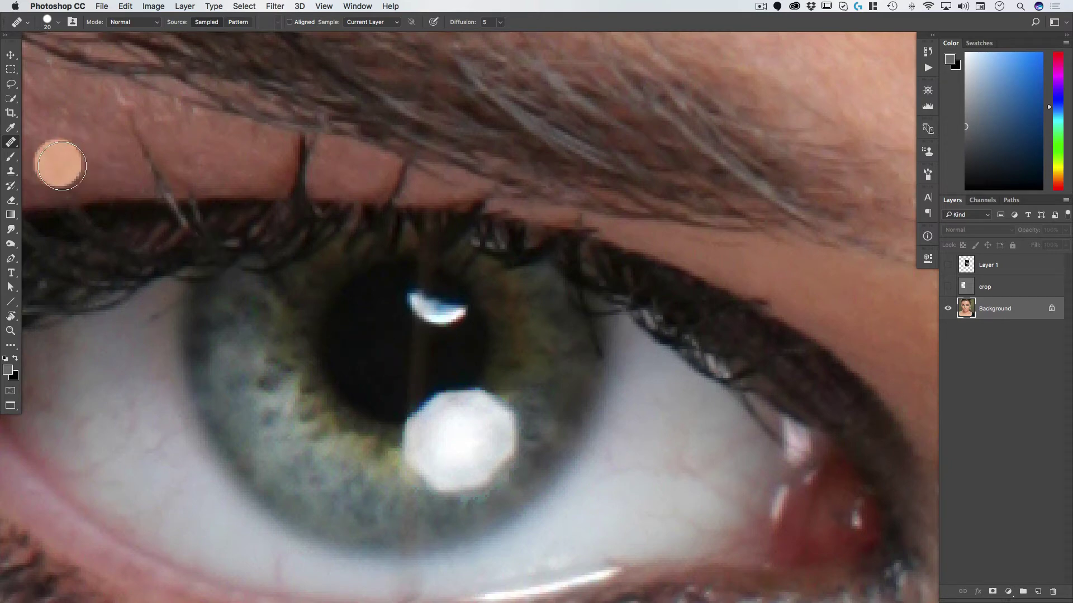
# - Cover the hair line through the left-hand eye's pupil with sampled black pupil, using the Clone Stamp at 17 px
pyautogui.press('s')
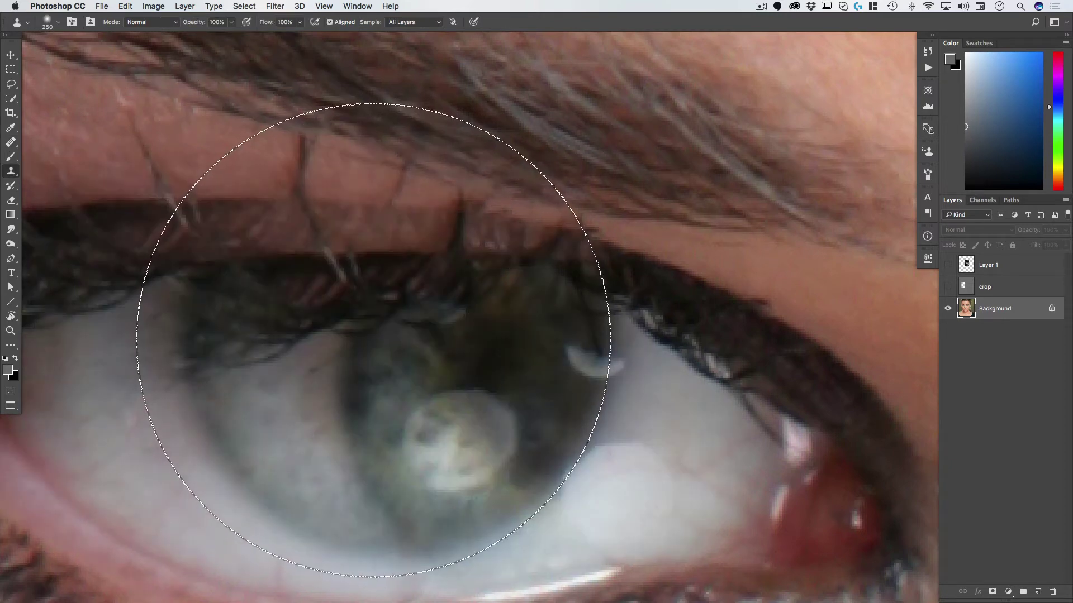
pyautogui.rightClick(371, 335)
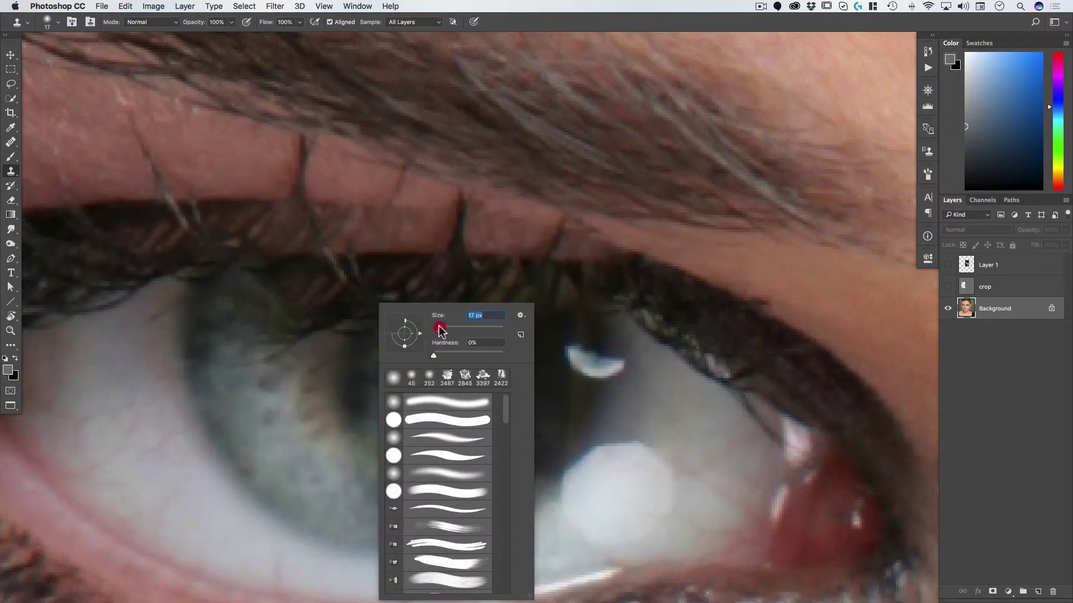
pyautogui.keyDown('alt'); pyautogui.click(346, 327); pyautogui.keyUp('alt')
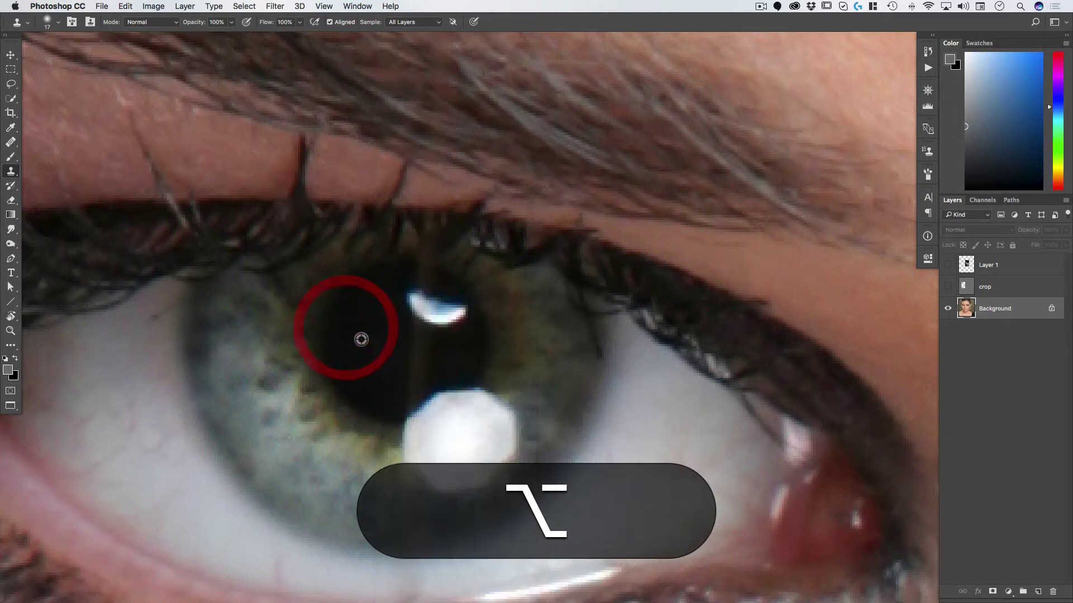
pyautogui.keyDown('alt'); pyautogui.click(362, 335); pyautogui.keyUp('alt')
pyautogui.moveTo(414, 363)
pyautogui.mouseDown()
pyautogui.moveTo(410, 339)
pyautogui.moveTo(402, 391)
pyautogui.moveTo(412, 376)
pyautogui.moveTo(419, 382)
pyautogui.mouseUp()
pyautogui.keyDown('alt'); pyautogui.click(367, 348); pyautogui.keyUp('alt')
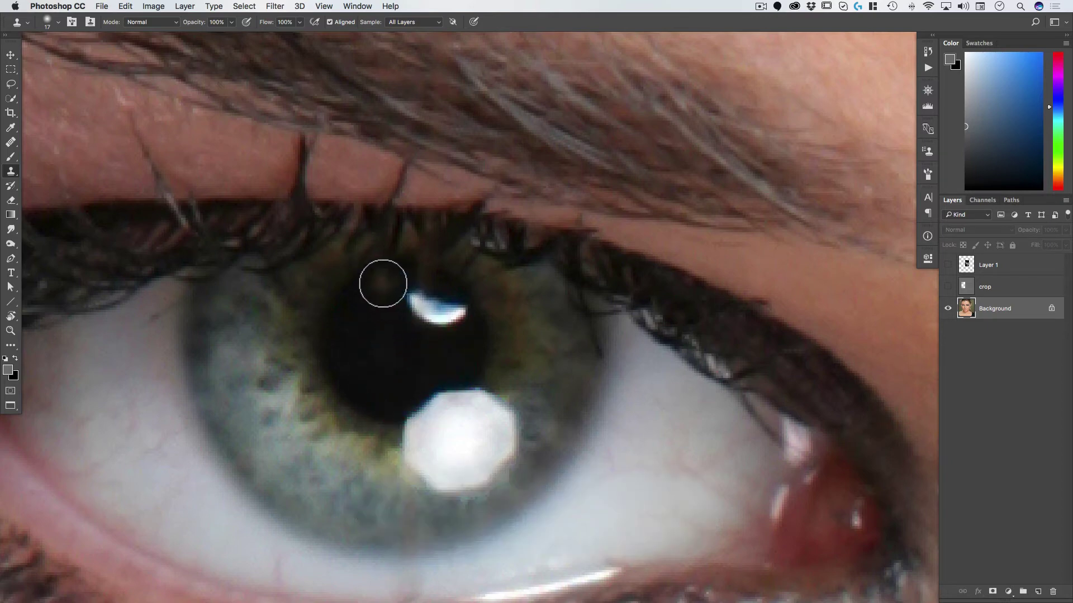
# - Reduce the Clone Stamp to 8 px and clone out the hair trace above the pupil's upper highlight
pyautogui.press('alt')
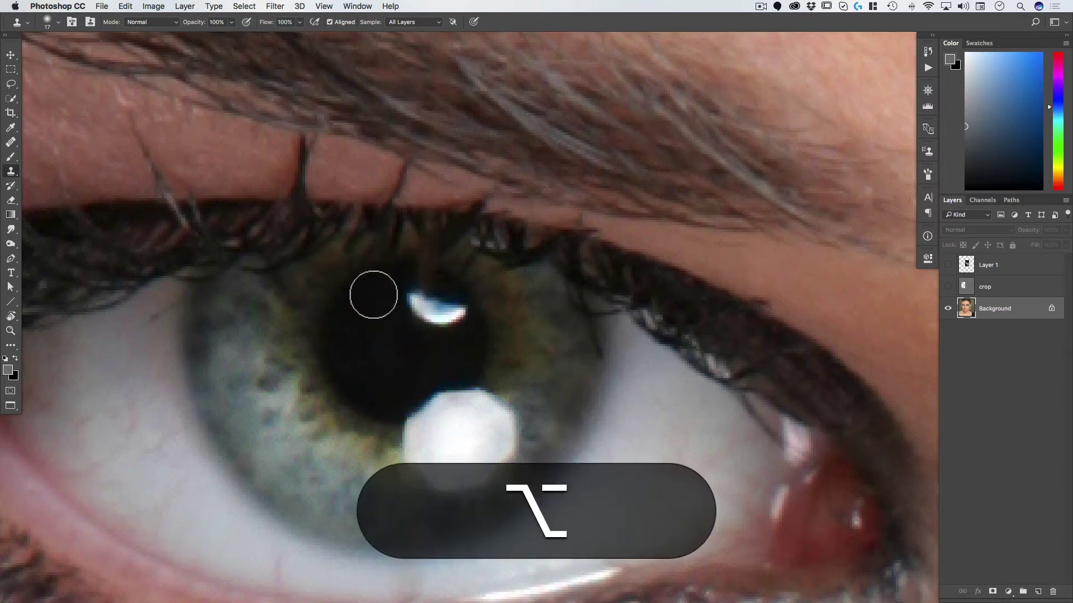
pyautogui.press('[')
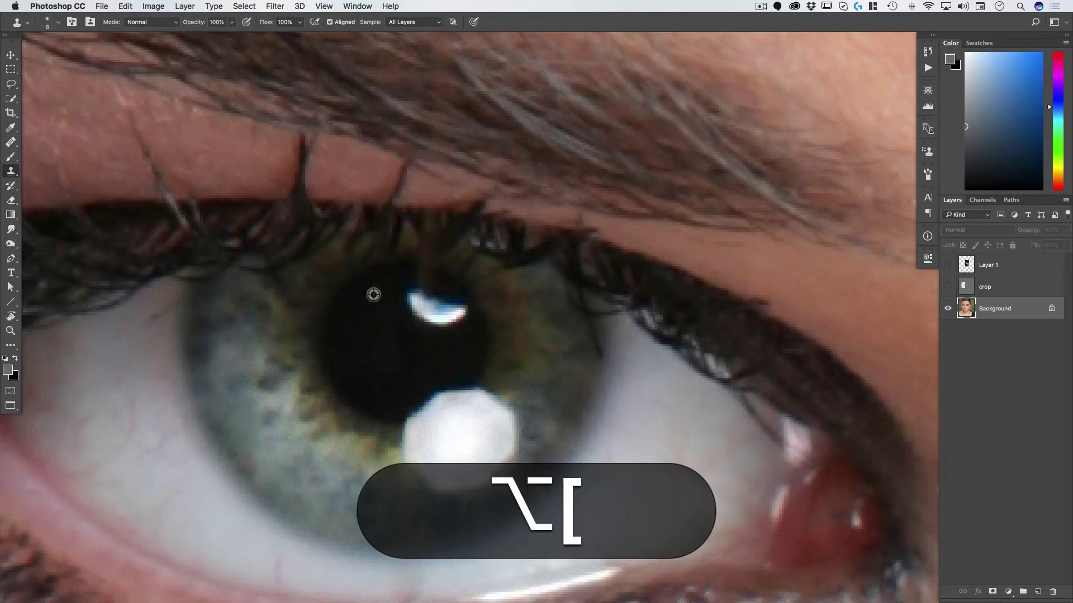
pyautogui.keyDown('alt'); pyautogui.click(372, 293); pyautogui.keyUp('alt')
pyautogui.click(426, 272)
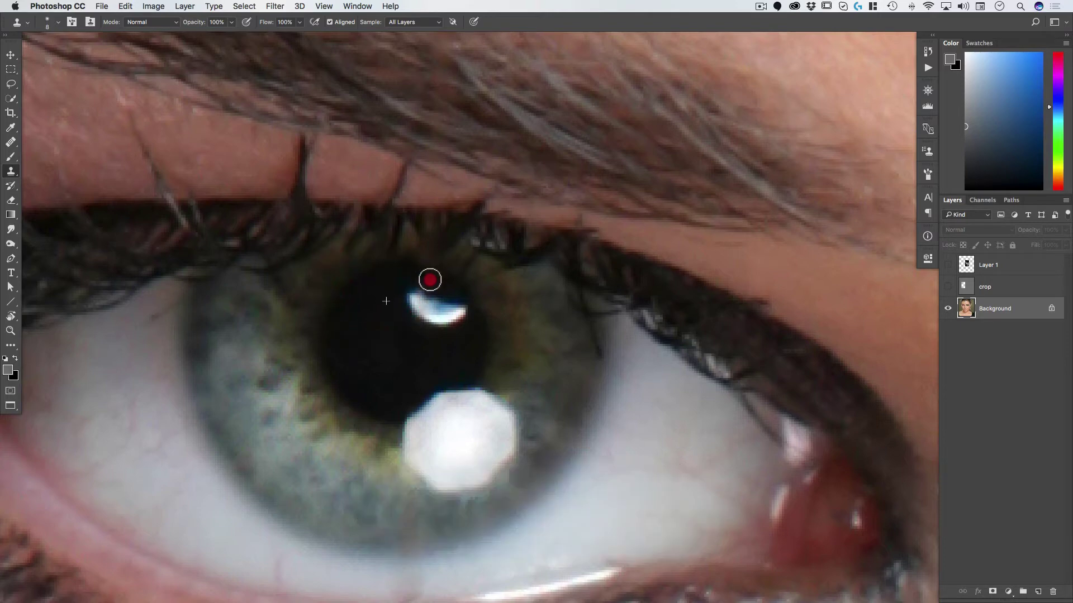
# - Clone a clean part of the iris edge over the hair trace at the bottom of the iris
pyautogui.press('space')
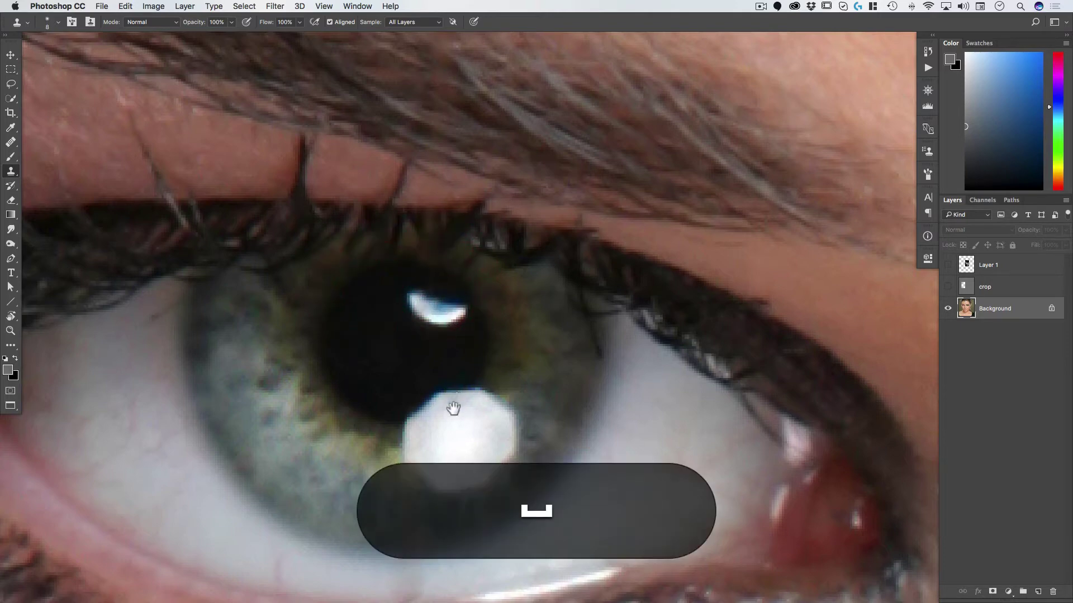
pyautogui.moveTo(451, 407); pyautogui.dragTo(434, 221)
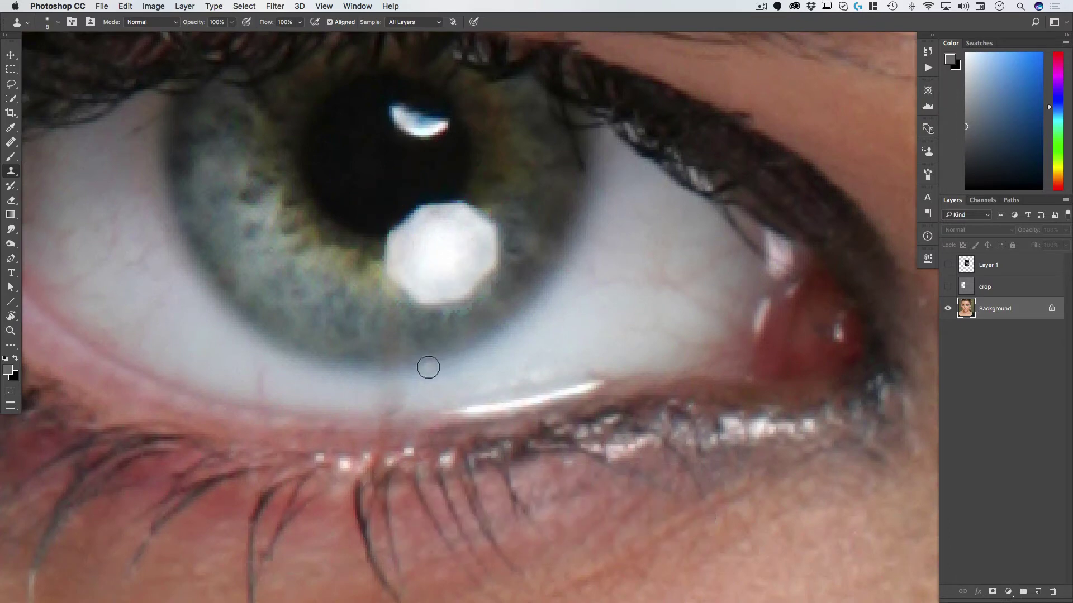
pyautogui.keyDown('alt'); pyautogui.click(423, 363); pyautogui.keyUp('alt')
pyautogui.keyDown('alt'); pyautogui.click(400, 364); pyautogui.keyUp('alt')
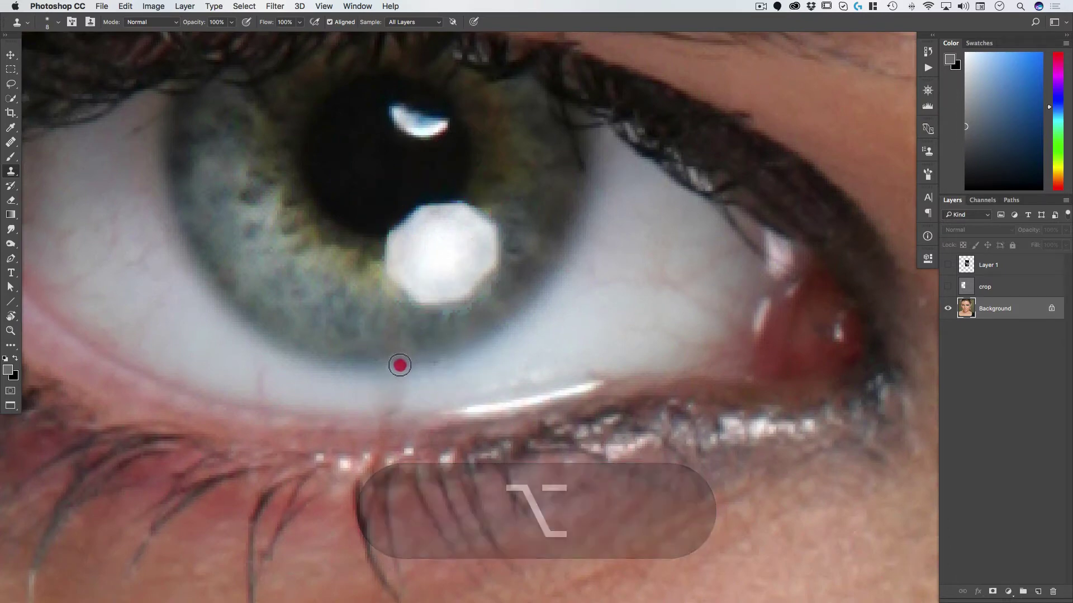
# - Clone clean eye white over the hair trace below the iris, and switch to the Move tool
pyautogui.keyDown('alt'); pyautogui.click(430, 402); pyautogui.keyUp('alt')
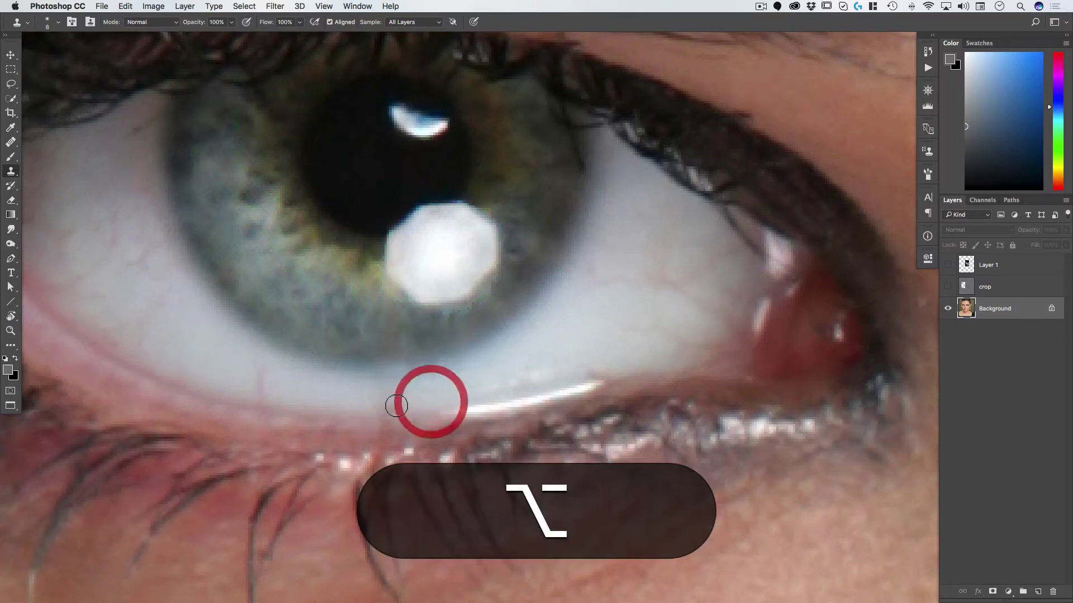
pyautogui.keyDown('alt'); pyautogui.click(427, 393); pyautogui.keyUp('alt')
pyautogui.keyDown('alt'); pyautogui.click(391, 393); pyautogui.keyUp('alt')
pyautogui.keyDown('alt'); pyautogui.click(374, 400); pyautogui.keyUp('alt')
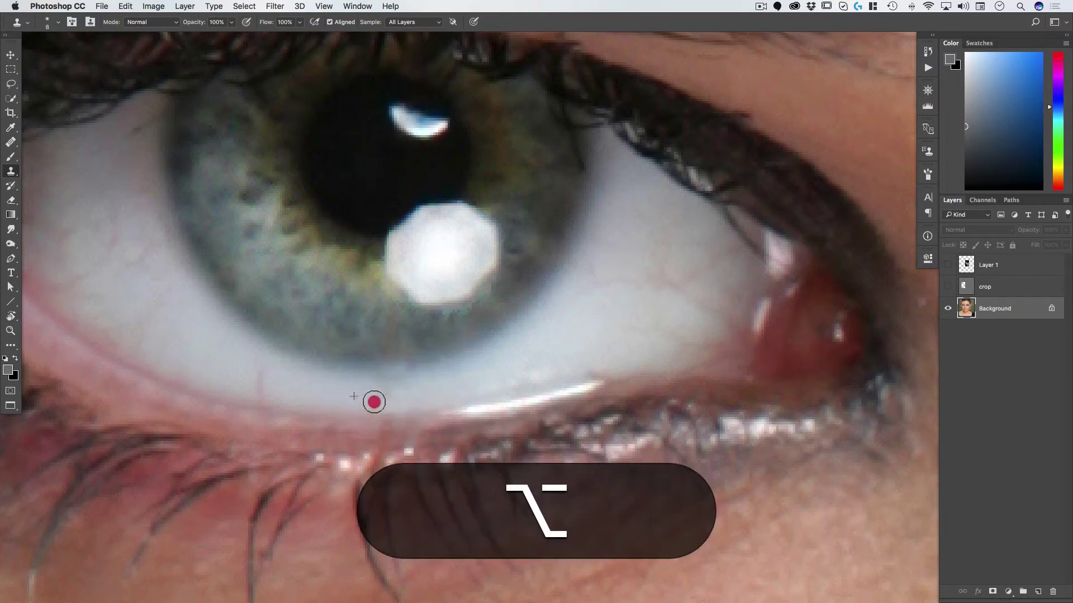
pyautogui.keyDown('alt'); pyautogui.click(385, 391); pyautogui.keyUp('alt')
pyautogui.keyDown('alt'); pyautogui.click(379, 394); pyautogui.keyUp('alt')
pyautogui.keyDown('alt'); pyautogui.click(379, 394); pyautogui.keyUp('alt')
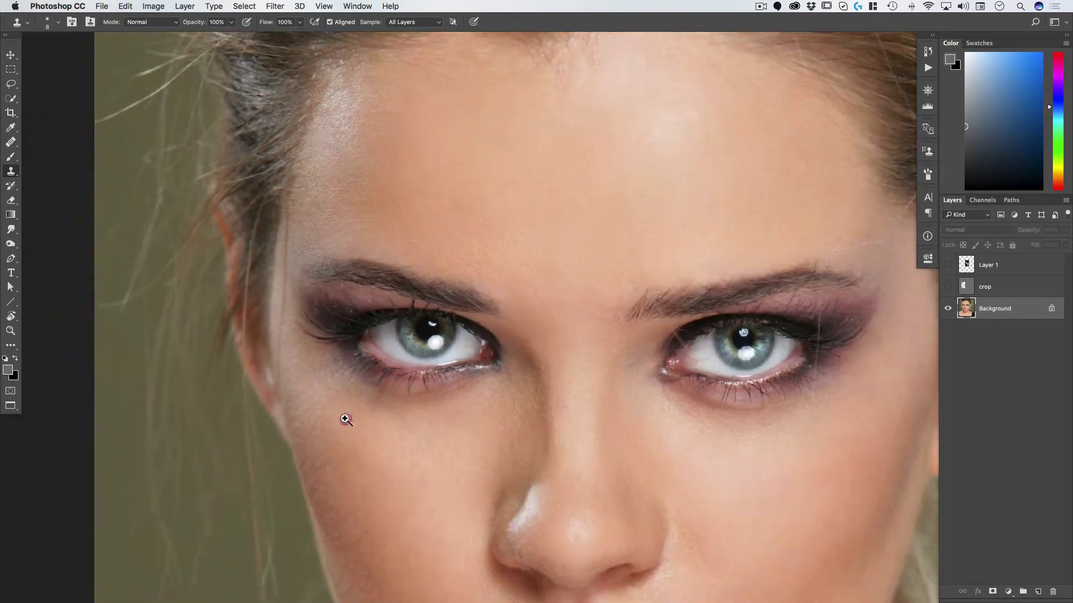
pyautogui.keyDown('alt'); pyautogui.click(330, 425); pyautogui.keyUp('alt')
pyautogui.press('v')
pyautogui.click(389, 244)
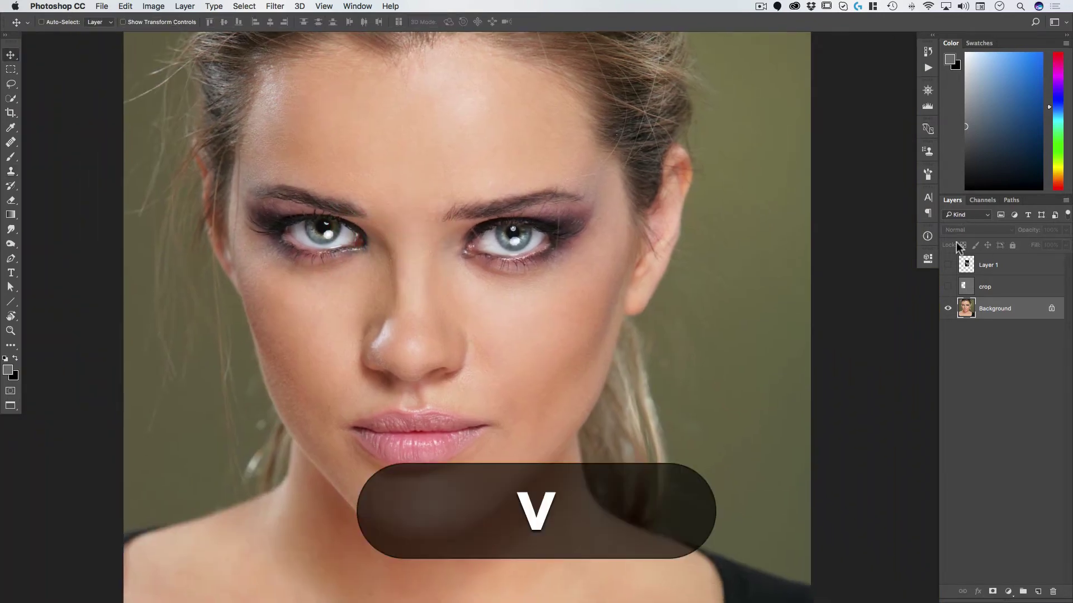
# - Show Layer 1 and the crop layer to see the portrait beside the poster reference, enlarged
pyautogui.moveTo(948, 265); pyautogui.dragTo(948, 287)
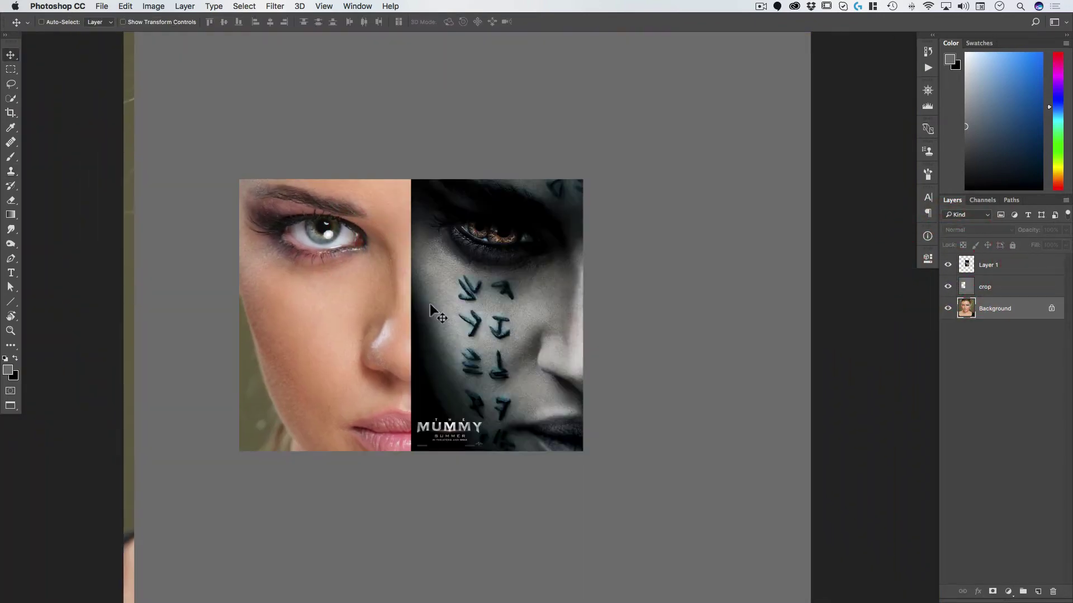
pyautogui.keyDown('super'); pyautogui.click(298, 301); pyautogui.keyUp('super')
pyautogui.click(472, 309)
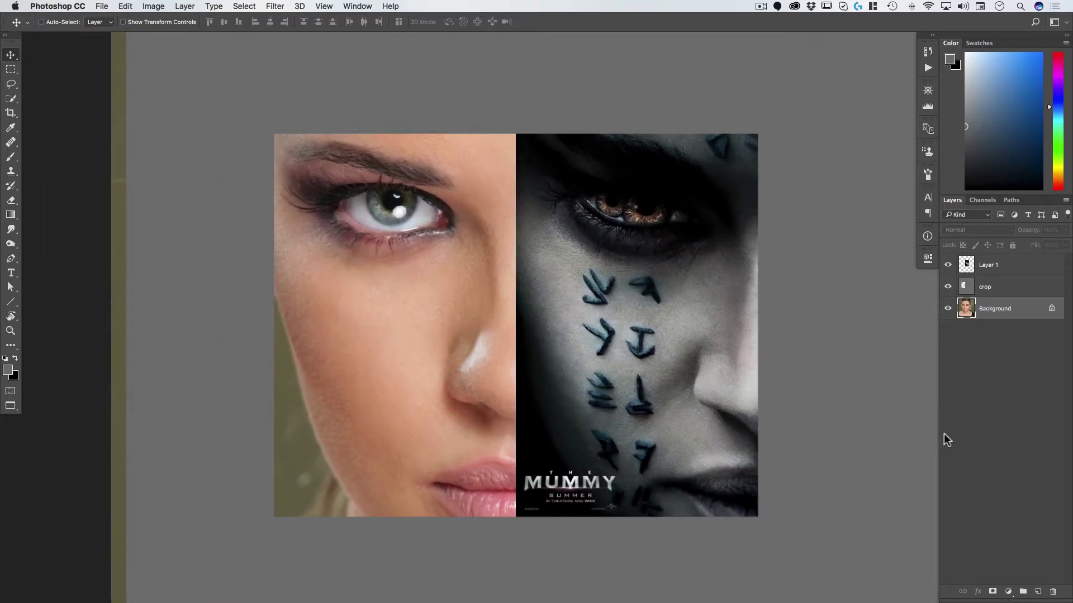
# - Add a Curves adjustment layer above the Background and darken the RGB midtones with a point at input 146, output 73
pyautogui.click(1008, 592)
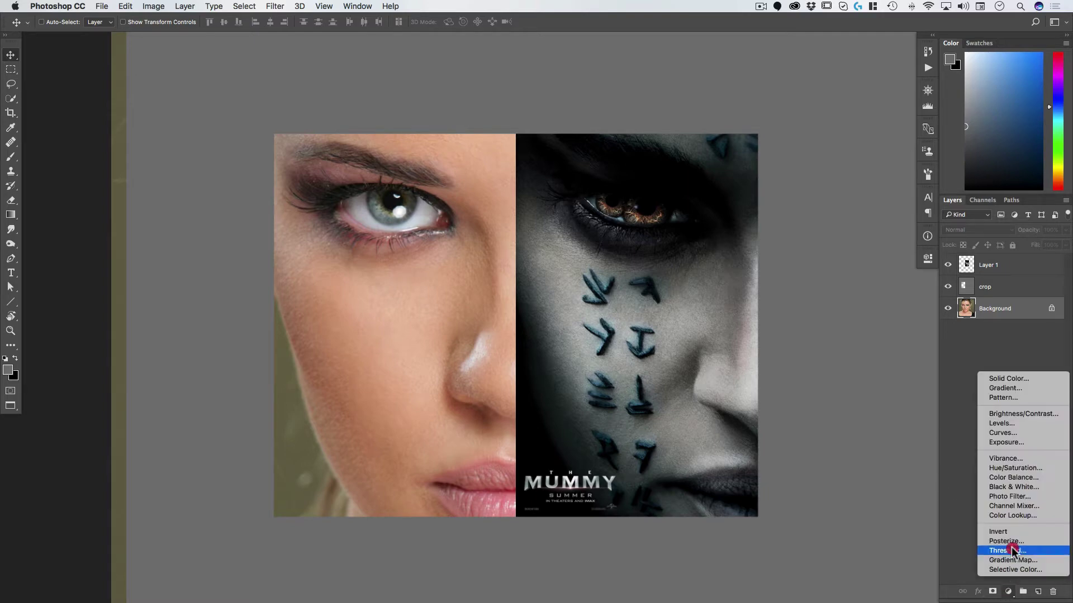
pyautogui.click(1019, 433)
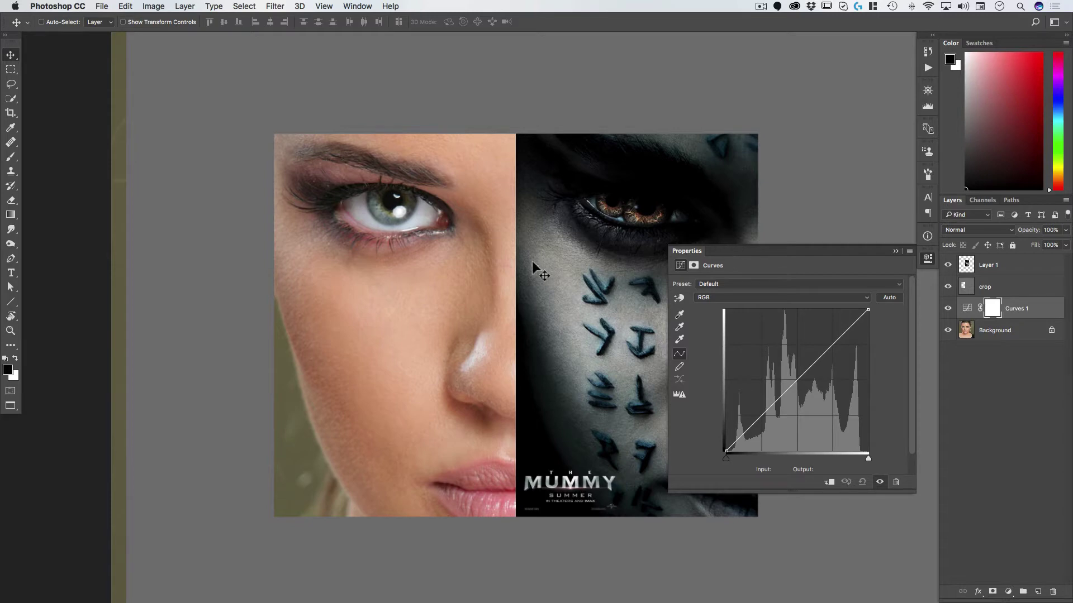
pyautogui.moveTo(532, 263); pyautogui.dragTo(354, 211)
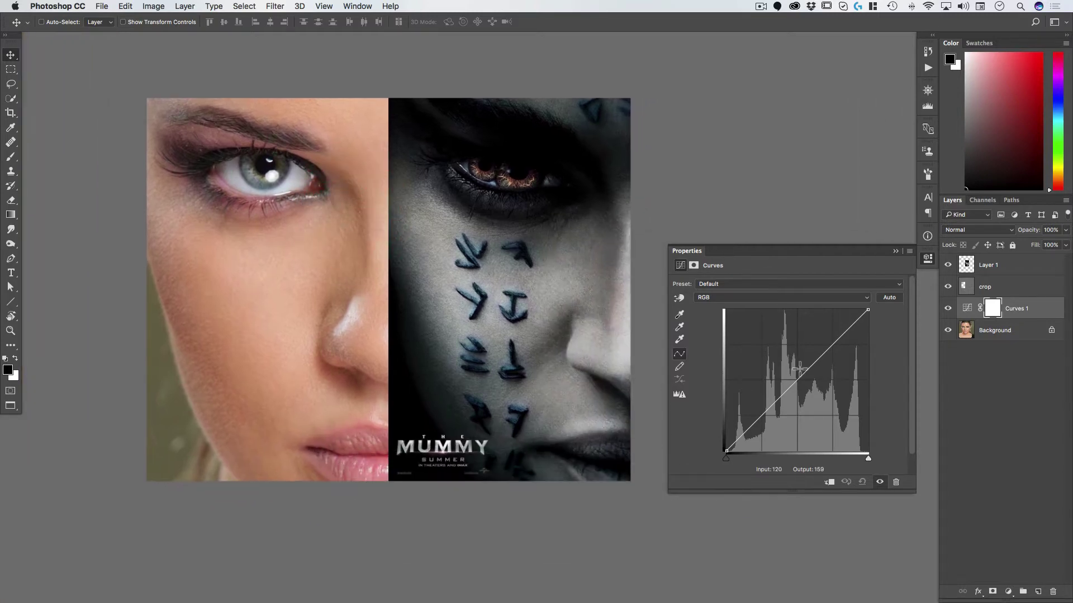
pyautogui.moveTo(799, 369); pyautogui.dragTo(807, 411)
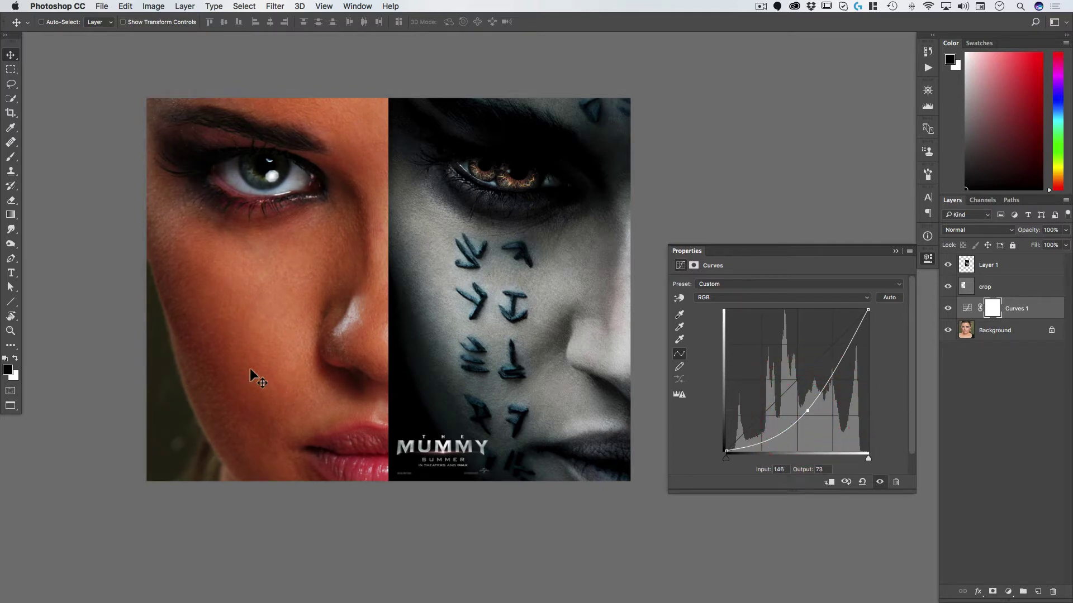
pyautogui.click(757, 299)
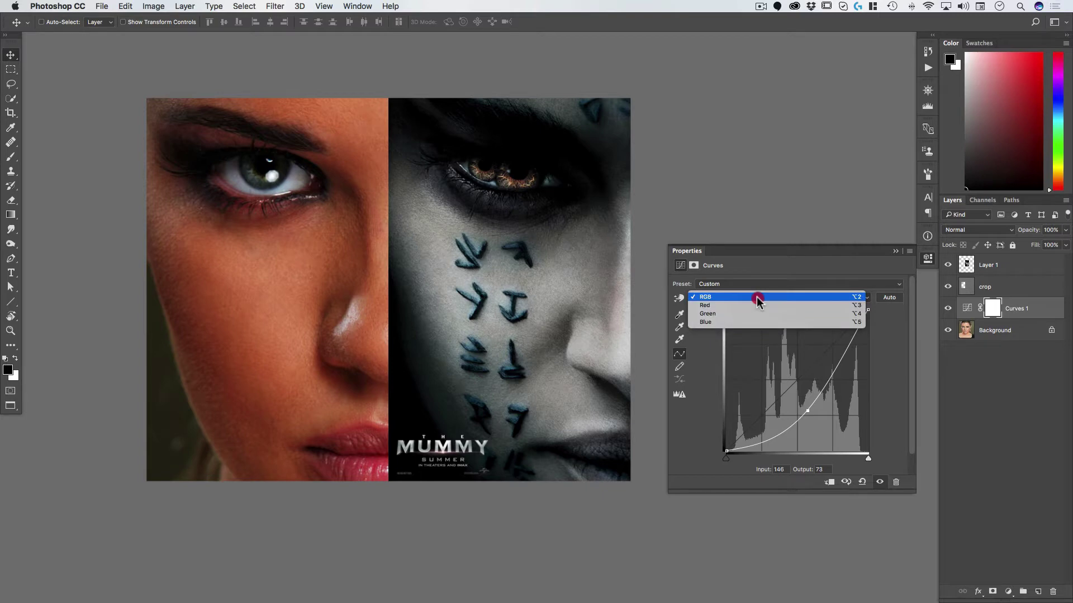
pyautogui.click(757, 298)
# - Add a Black & White adjustment layer above the curves and reduce its opacity to 66%
pyautogui.click(1008, 591)
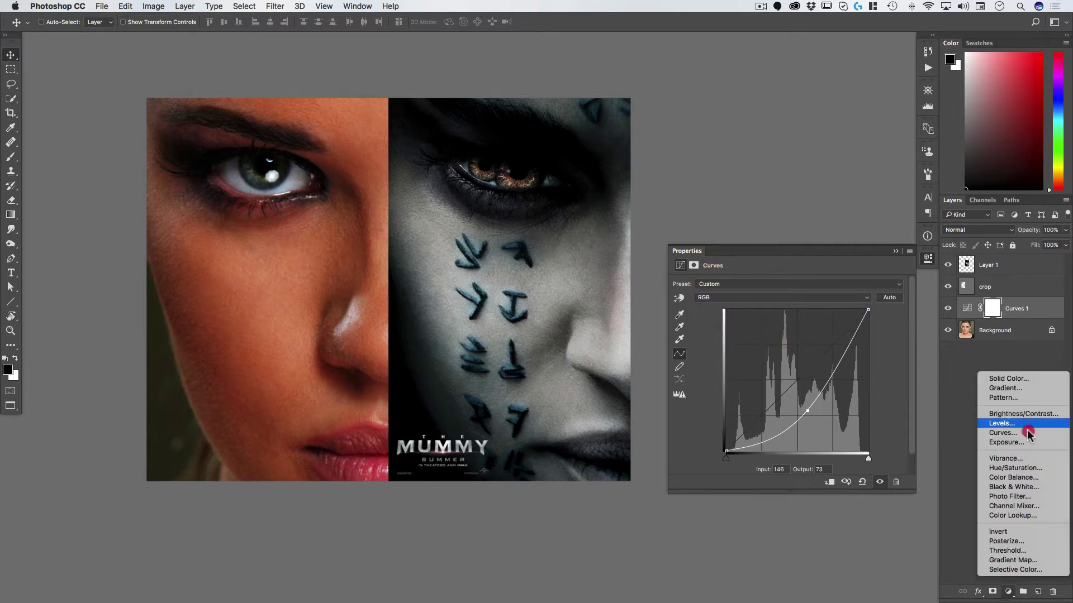
pyautogui.click(1020, 487)
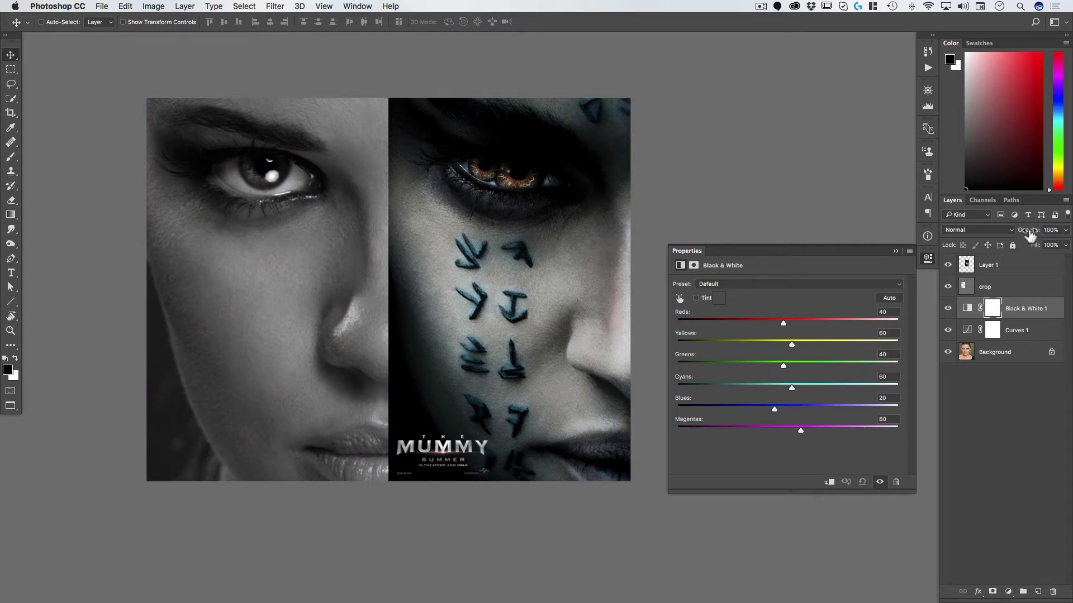
pyautogui.moveTo(1028, 230); pyautogui.dragTo(1019, 230)
pyautogui.moveTo(1008, 234); pyautogui.dragTo(1011, 231)
# - Add a Color Balance adjustment layer above the Black & White layer, with midtones at Cyan/Red -36 and Yellow/Blue +12
pyautogui.click(1007, 592)
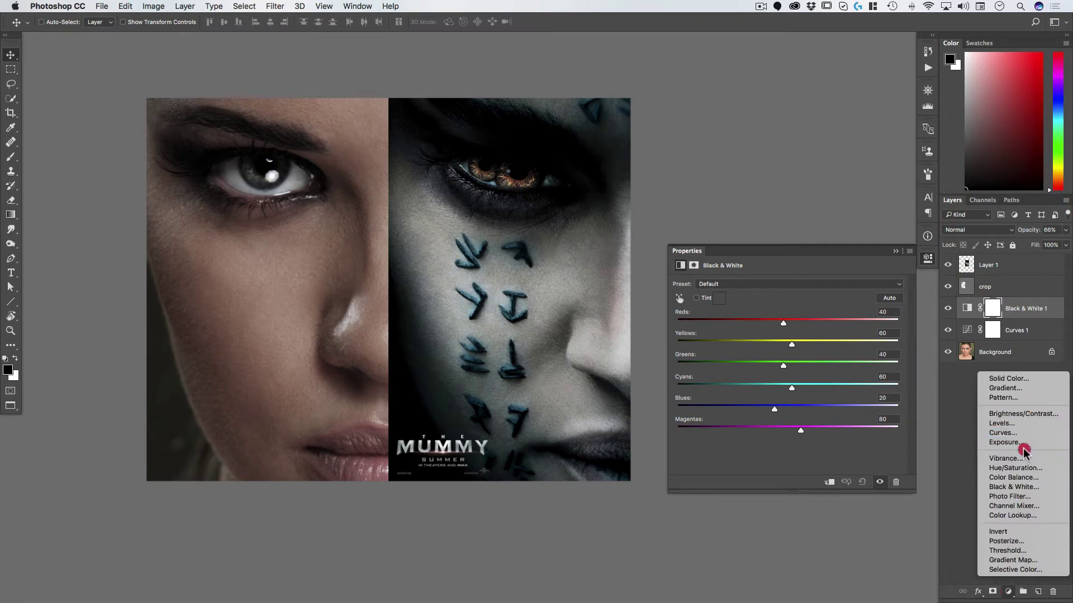
pyautogui.click(1022, 479)
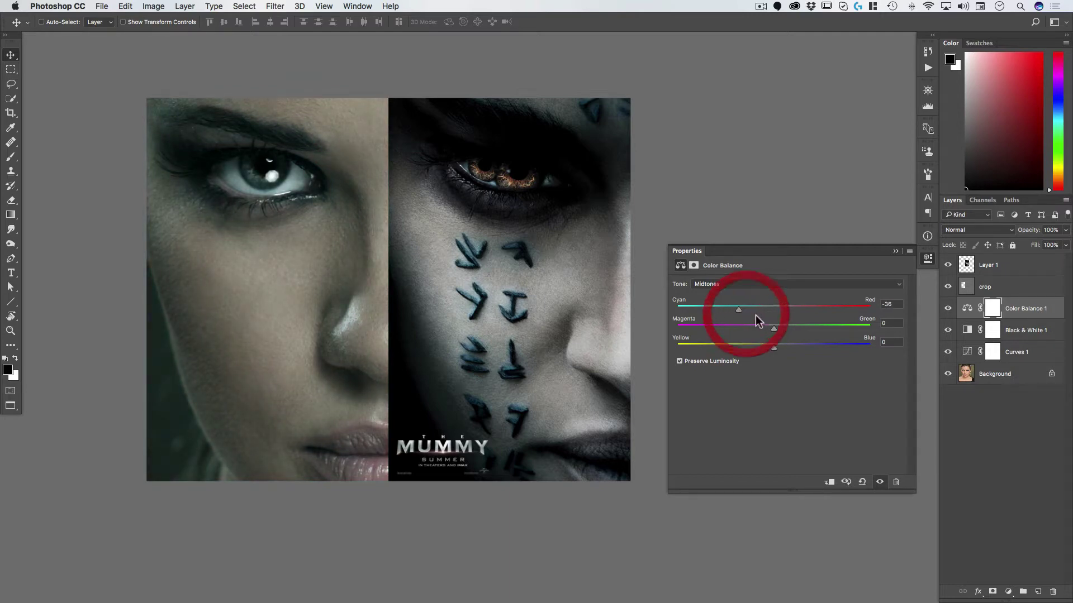
pyautogui.moveTo(773, 347); pyautogui.dragTo(781, 350)
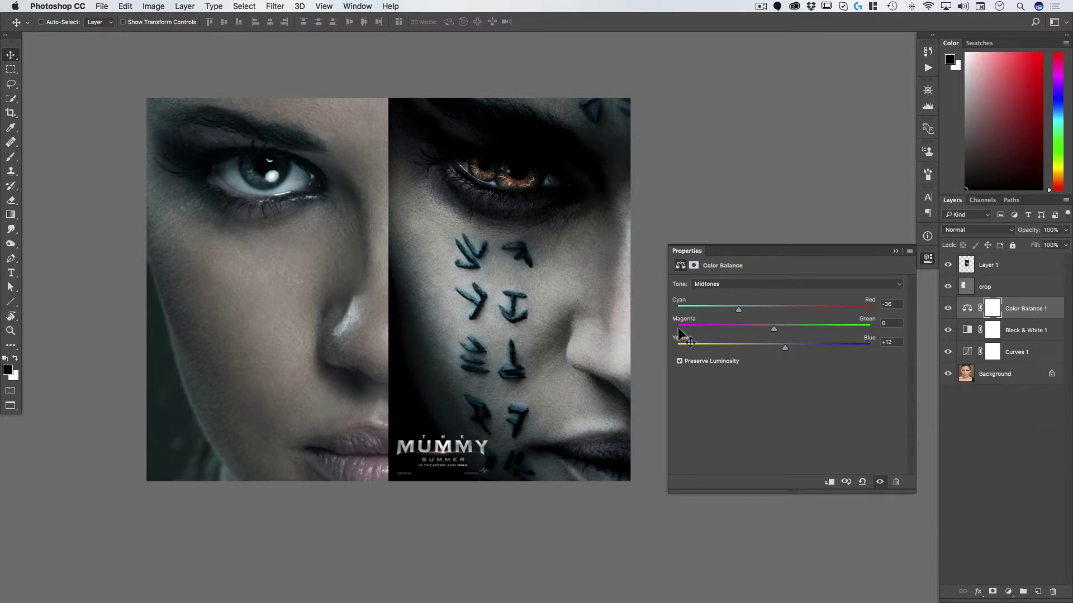
# - Shift the shadows slightly toward cyan and blue in the Color Balance adjustment
pyautogui.click(743, 284)
pyautogui.click(745, 274)
pyautogui.moveTo(774, 312); pyautogui.dragTo(766, 310)
pyautogui.moveTo(777, 345); pyautogui.dragTo(781, 346)
pyautogui.moveTo(772, 326); pyautogui.dragTo(772, 326)
# - Add a second Curves layer above the Color Balance and slightly raise its Blue channel with the on-image adjustment on the cheek
pyautogui.moveTo(1008, 592); pyautogui.dragTo(1028, 433)
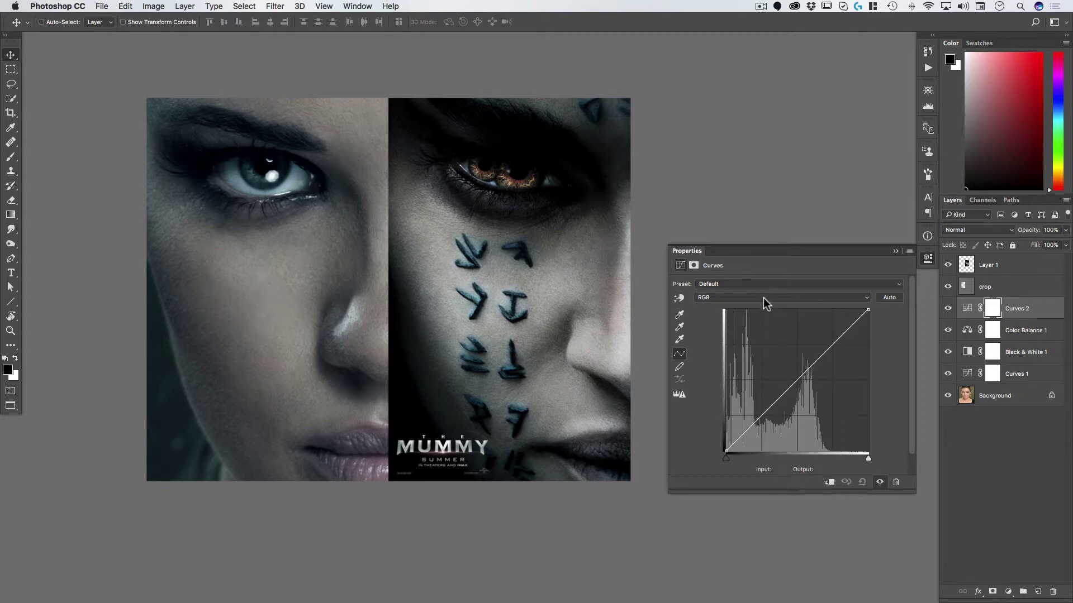
pyautogui.moveTo(764, 300); pyautogui.dragTo(761, 322)
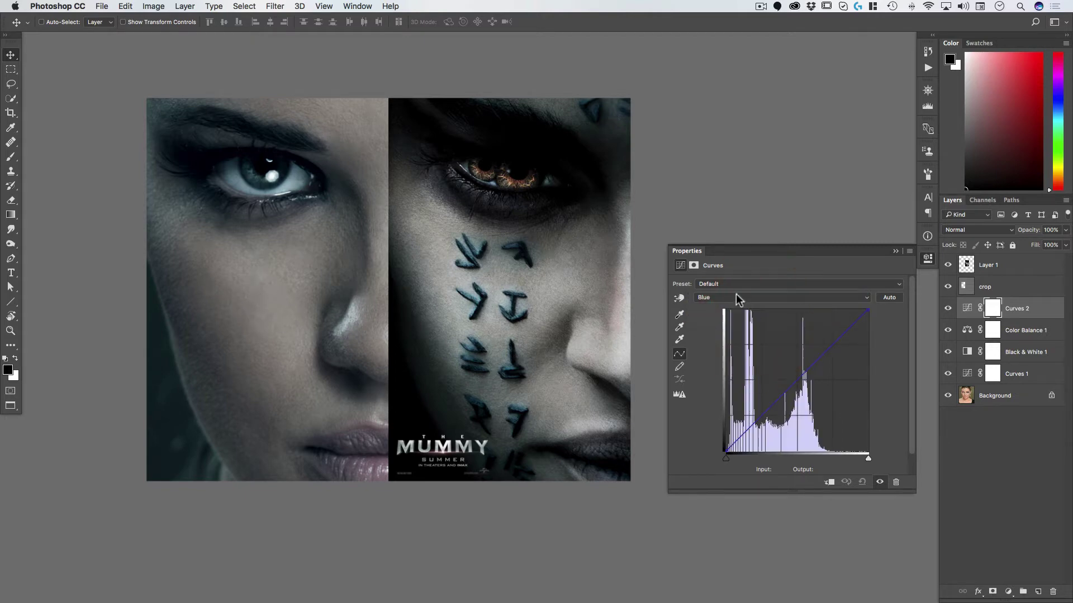
pyautogui.click(679, 299)
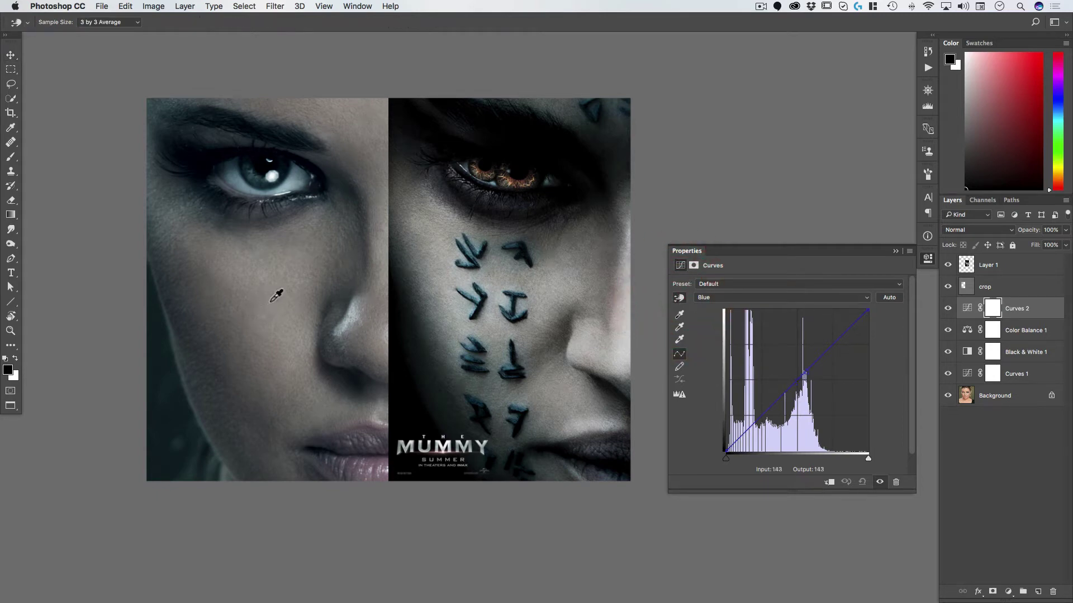
pyautogui.moveTo(269, 298); pyautogui.dragTo(273, 297)
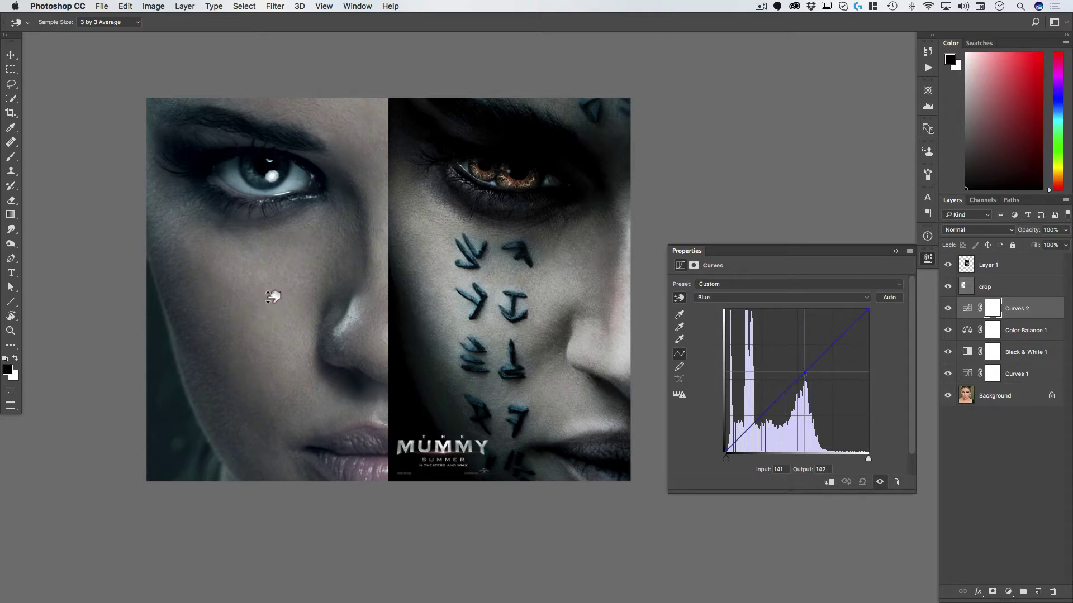
# - Slightly lower the Red channel of Curves 2 with the on-image adjustment on the cheek, and return to the Move tool
pyautogui.click(721, 297)
pyautogui.click(727, 280)
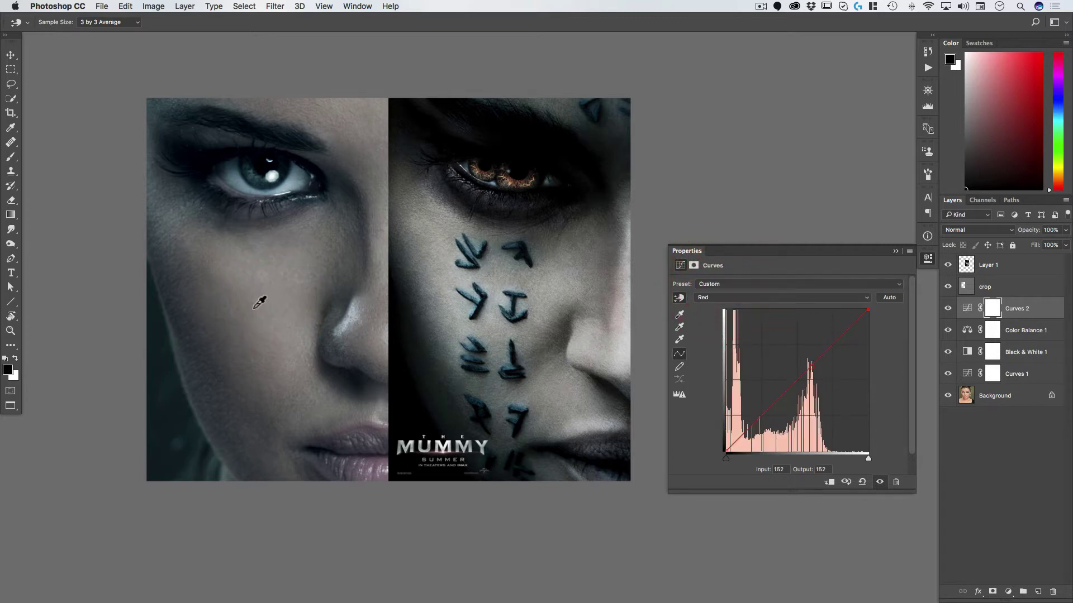
pyautogui.moveTo(266, 298); pyautogui.dragTo(269, 303)
pyautogui.click(967, 311)
pyautogui.press('v')
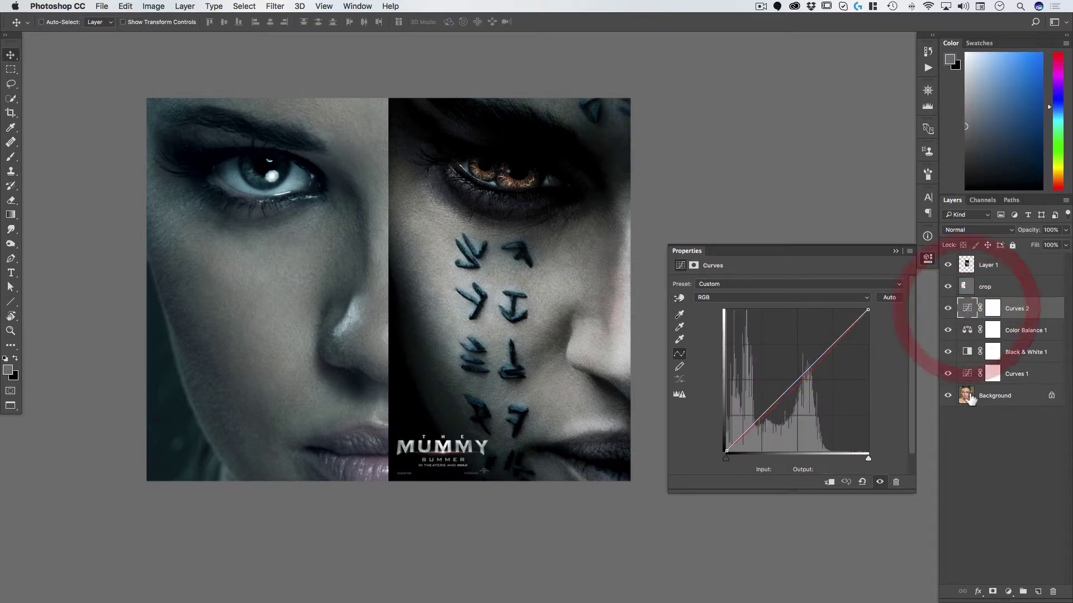
# - Group the four adjustment layers from Curves 1 to Curves 2 and add a layer mask to the group
pyautogui.click(1000, 399)
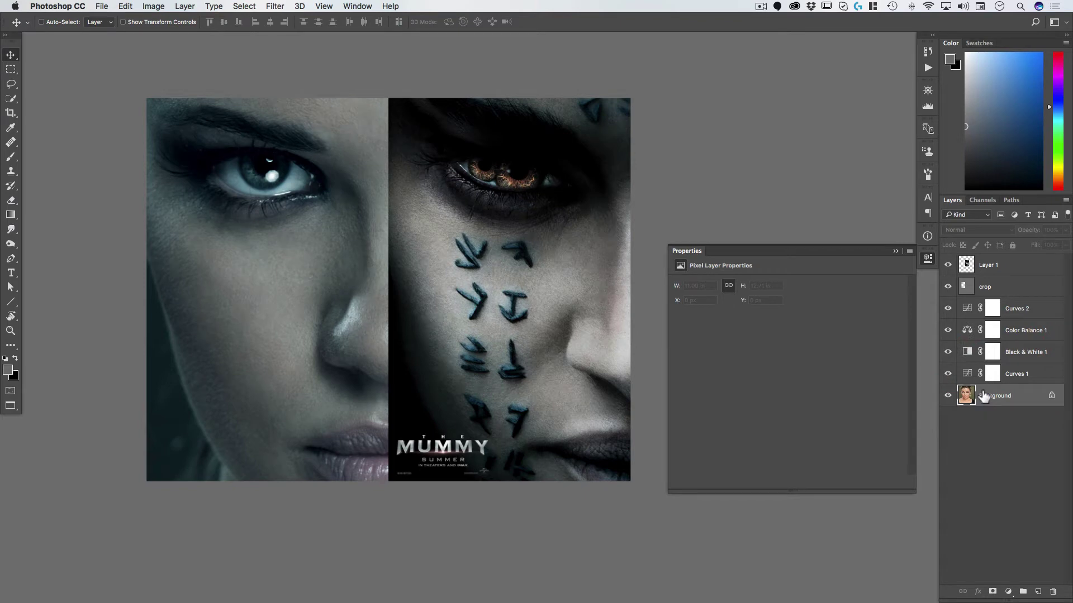
pyautogui.click(1025, 380)
pyautogui.keyDown('shift'); pyautogui.click(976, 313); pyautogui.keyUp('shift')
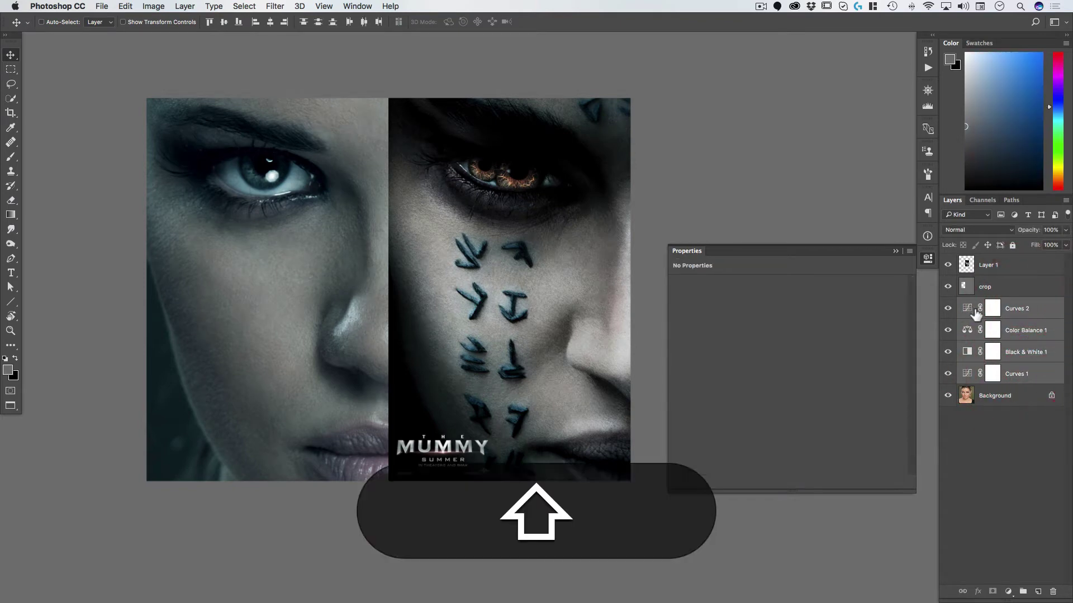
pyautogui.press('super+g')
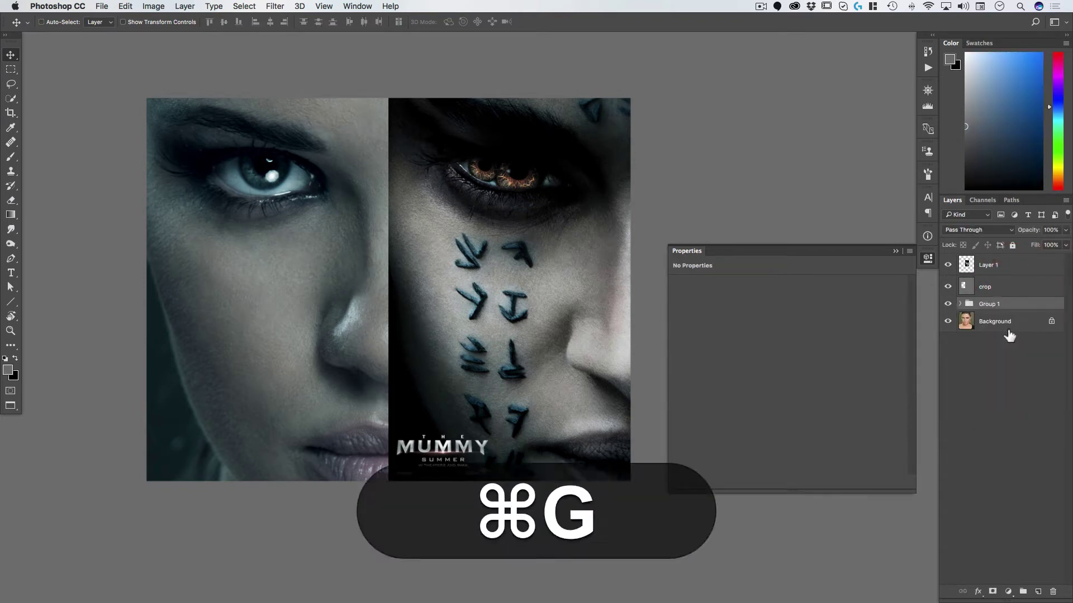
pyautogui.click(993, 591)
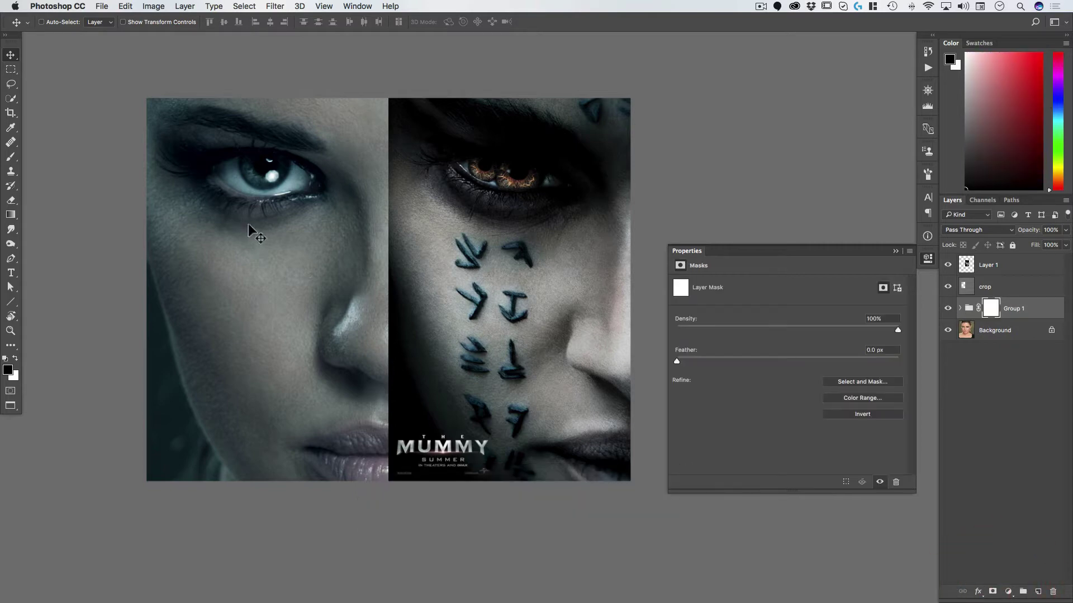
# - Try painting the eye out of the group mask, undo the stroke, and reduce the brush to 200 px
pyautogui.press('b')
pyautogui.keyDown('super'); pyautogui.click(246, 162); pyautogui.keyUp('super')
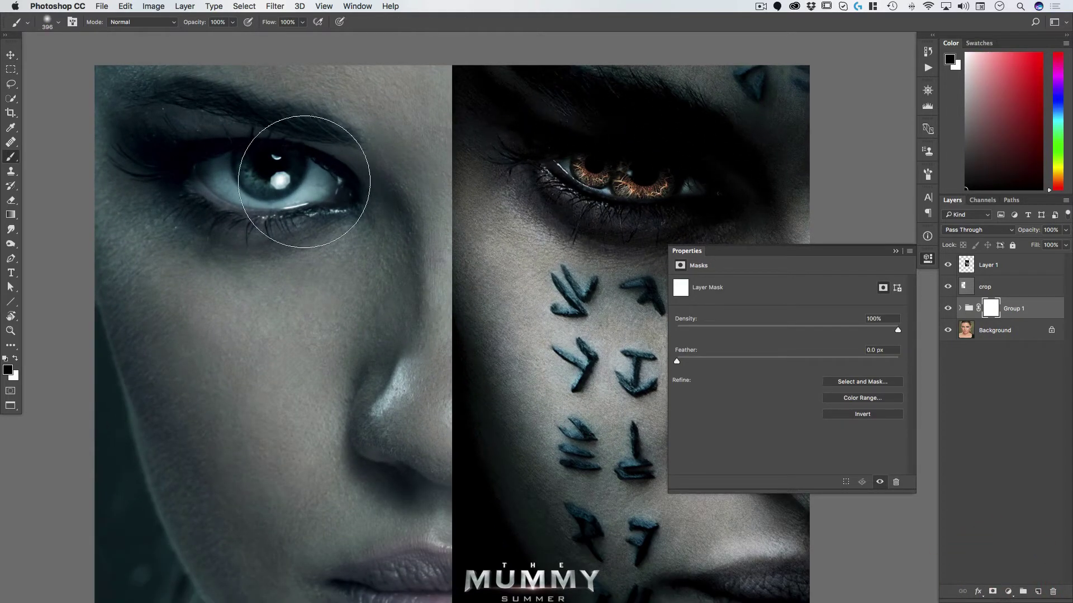
pyautogui.click(254, 181)
pyautogui.press('super+z')
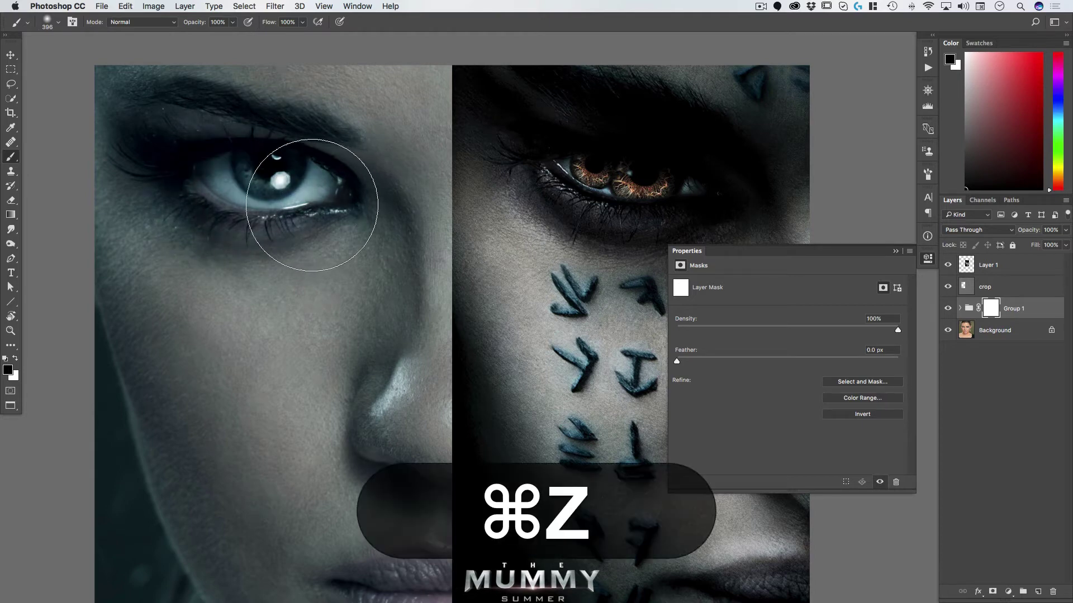
pyautogui.press('[')
pyautogui.press('[')
pyautogui.press('[')
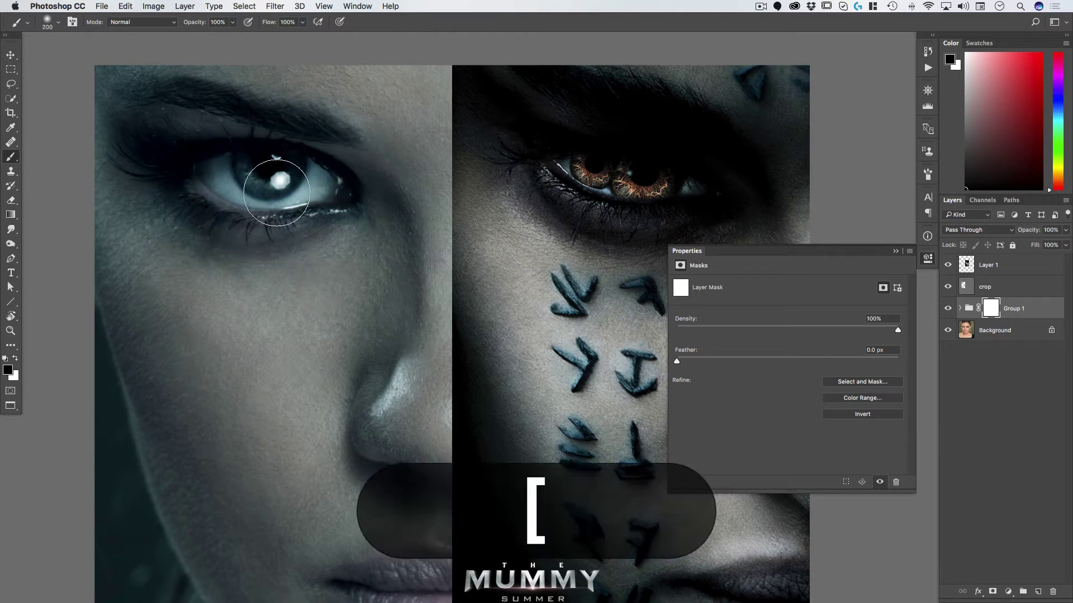
# - Expand Group 1 and toggle the Curves 2, Color Balance 1 and Black & White 1 layers to compare their effect on the eye
pyautogui.click(969, 308)
pyautogui.click(960, 308)
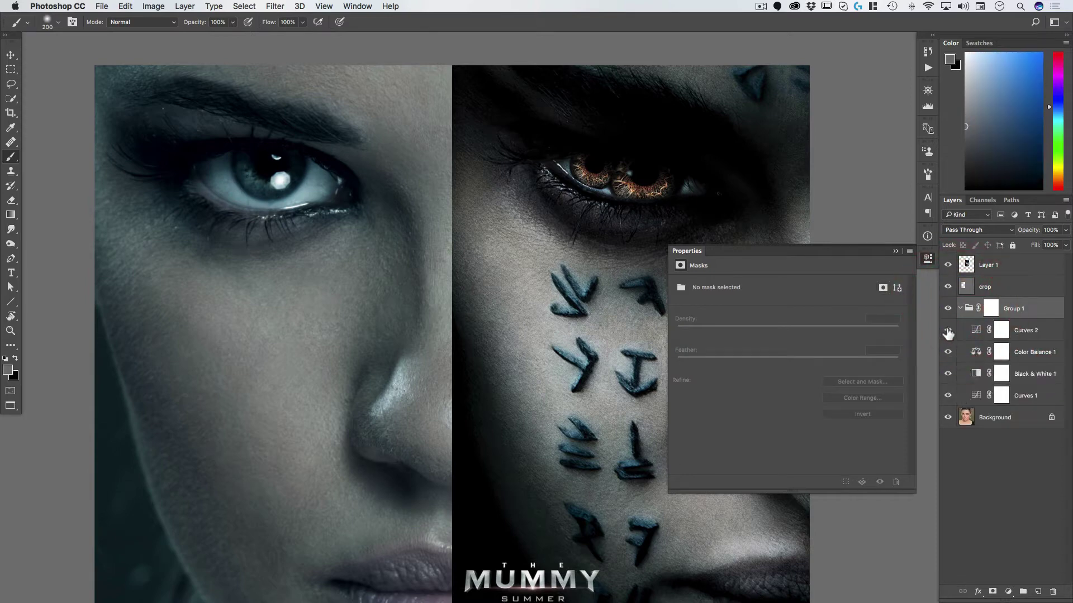
pyautogui.click(947, 331)
pyautogui.click(948, 352)
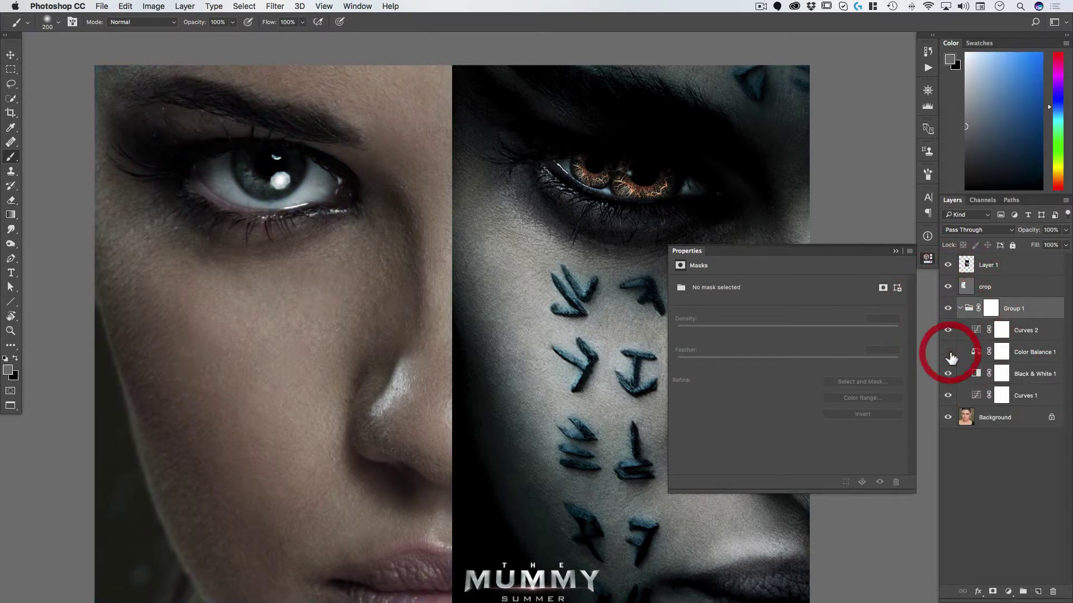
pyautogui.click(950, 371)
pyautogui.click(951, 372)
pyautogui.click(951, 373)
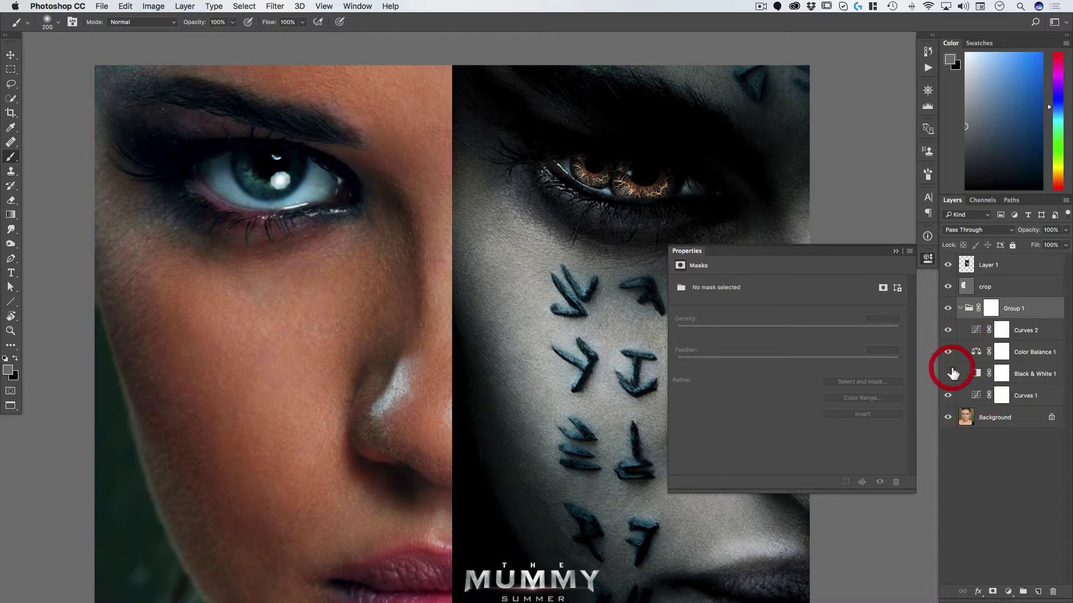
pyautogui.click(953, 374)
# - Paint black at 13% brush opacity over the eye on the Black & White 1 mask to bring back some of its color
pyautogui.click(1001, 373)
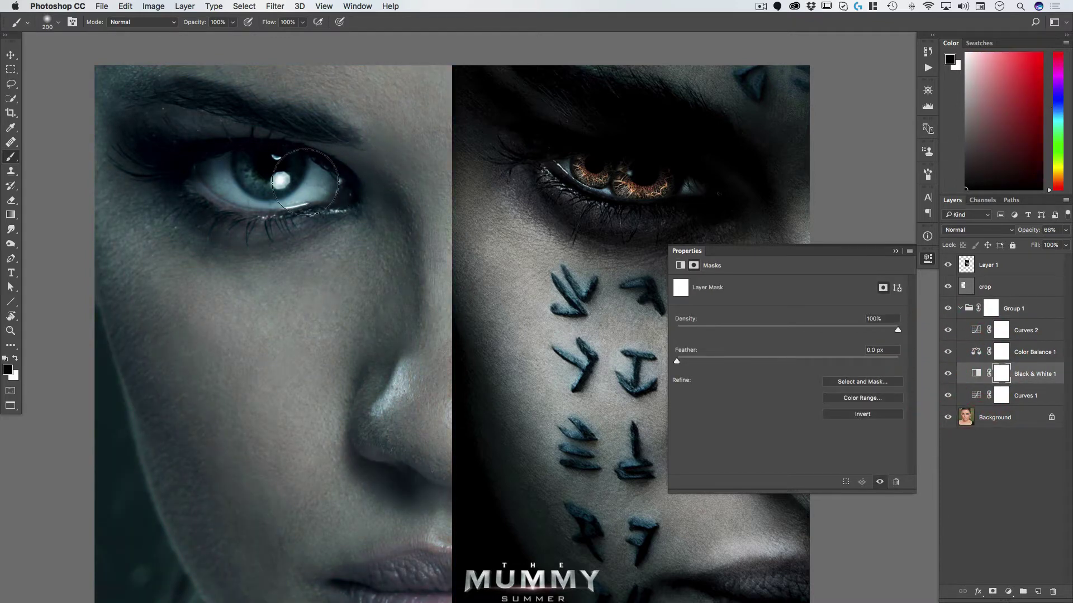
pyautogui.moveTo(191, 29); pyautogui.dragTo(166, 28)
pyautogui.moveTo(271, 163)
pyautogui.mouseDown()
pyautogui.moveTo(236, 171)
pyautogui.moveTo(219, 167)
pyautogui.moveTo(317, 181)
pyautogui.moveTo(217, 171)
pyautogui.moveTo(275, 191)
pyautogui.moveTo(225, 174)
pyautogui.moveTo(337, 184)
pyautogui.moveTo(273, 186)
pyautogui.moveTo(204, 161)
pyautogui.moveTo(261, 203)
pyautogui.moveTo(328, 226)
pyautogui.moveTo(325, 213)
pyautogui.moveTo(243, 240)
pyautogui.moveTo(177, 216)
pyautogui.moveTo(256, 235)
pyautogui.moveTo(384, 203)
pyautogui.mouseUp()
pyautogui.press('v')
pyautogui.scroll(-3, 394, 262)
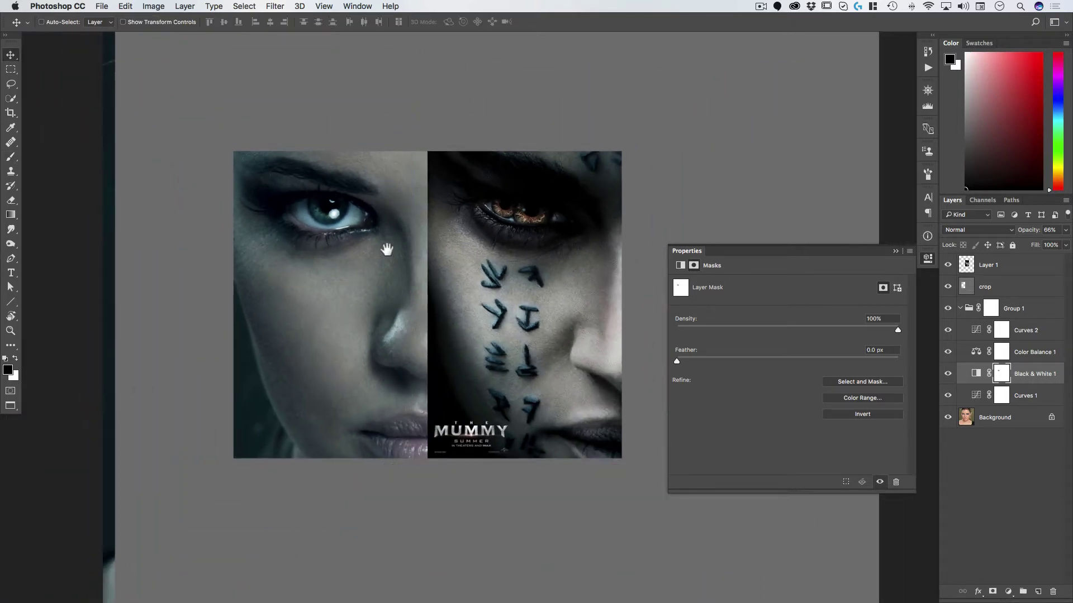
pyautogui.press('b')
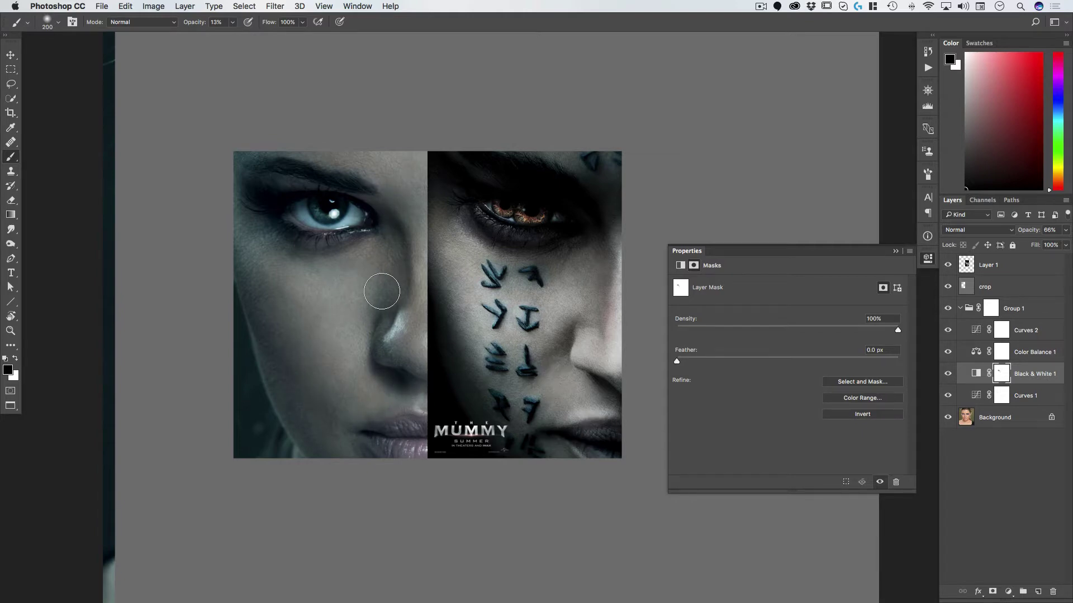
pyautogui.press('v')
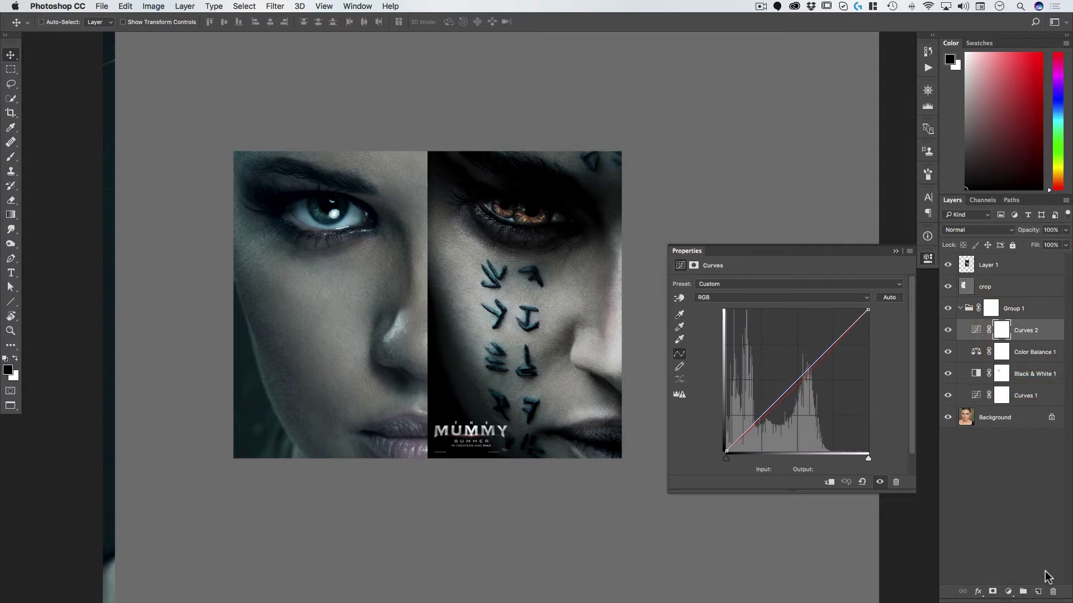
# - Add a layer above Curves 2 and draw a linear gradient from the poster's near-black to transparent, from the face's lower-left edge inward
pyautogui.click(1036, 592)
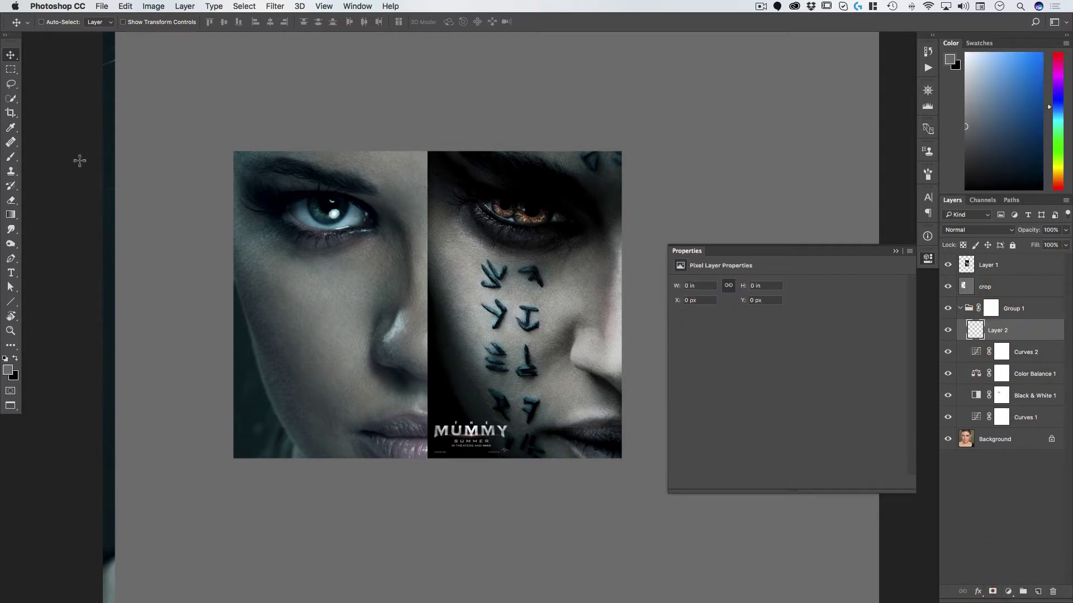
pyautogui.press('g')
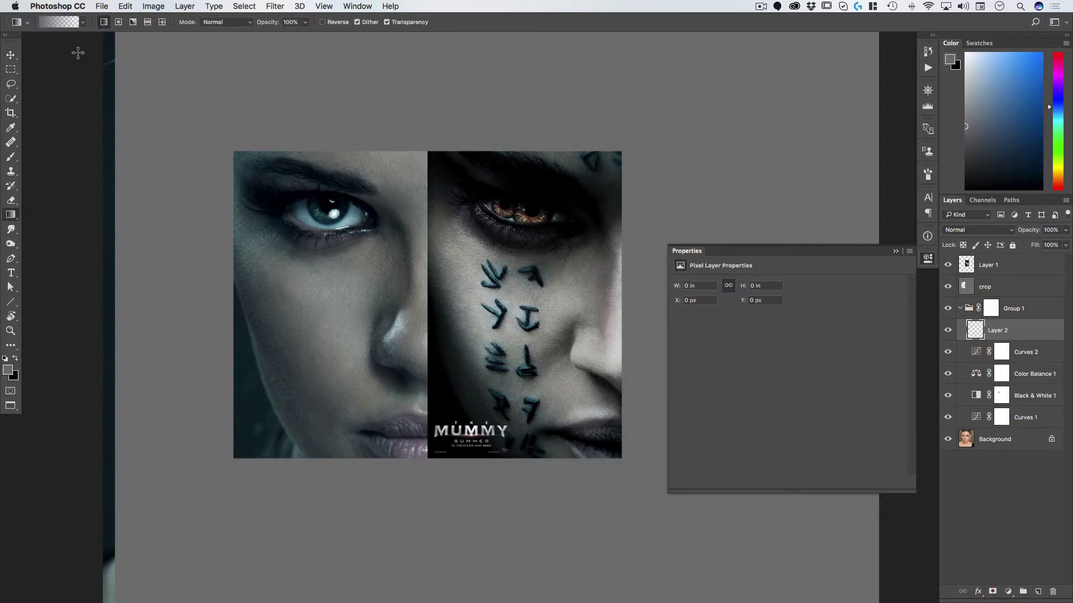
pyautogui.moveTo(461, 384); pyautogui.dragTo(438, 361)
pyautogui.moveTo(247, 412); pyautogui.dragTo(339, 359)
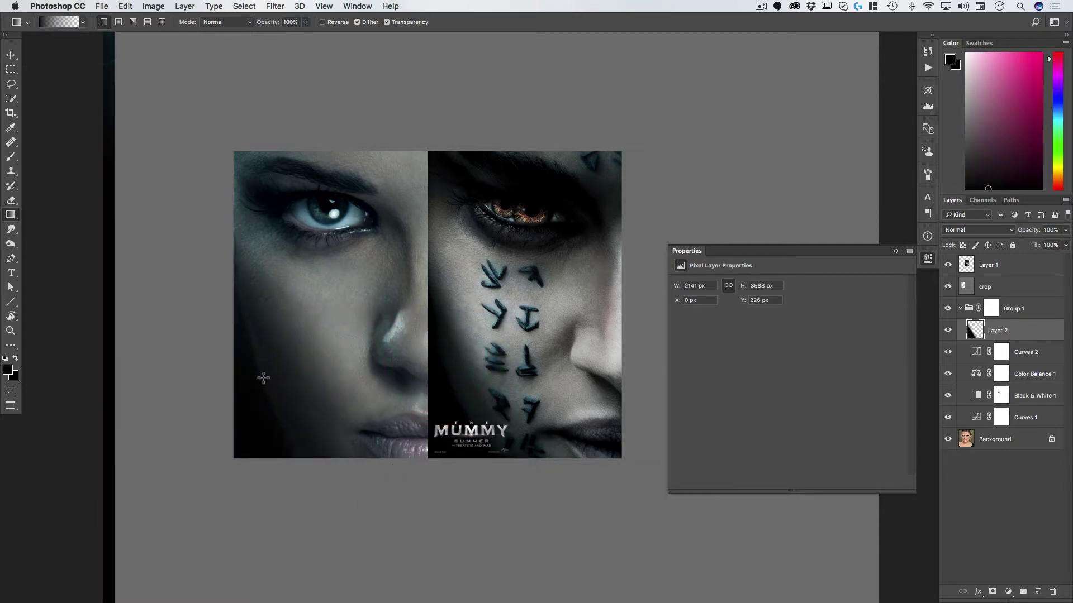
# - Draw another dark gradient on Layer 2 from beyond the face's outer edge inward and lower the layer's opacity to 89%
pyautogui.moveTo(210, 375); pyautogui.dragTo(321, 351)
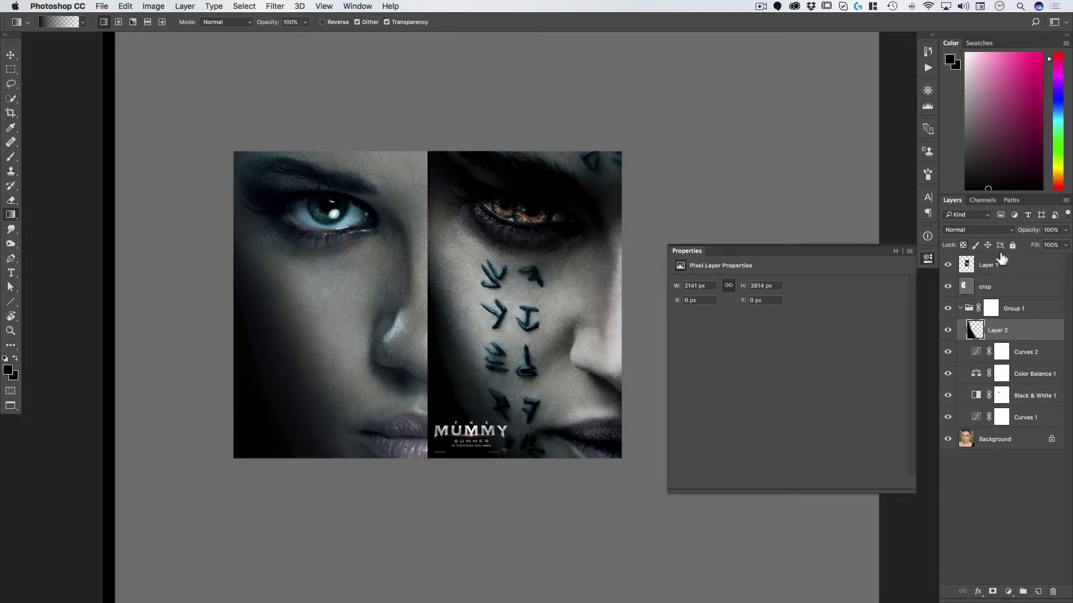
pyautogui.moveTo(1023, 234); pyautogui.dragTo(1023, 234)
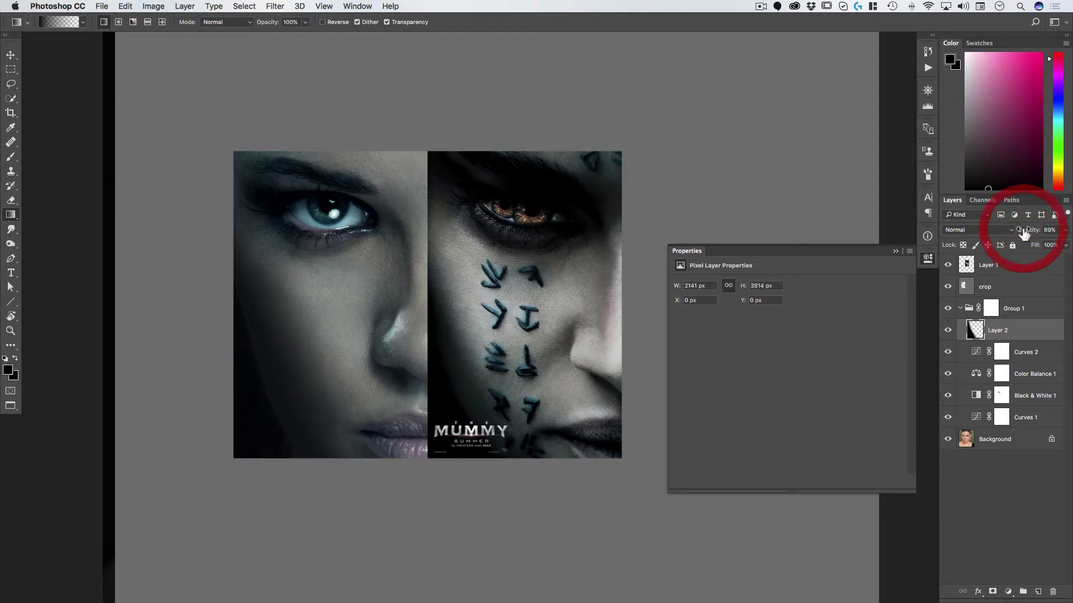
# - Add a layer above Layer 2 and paint black shading around the portrait's eye with a 150 px brush at 13% opacity
pyautogui.click(1037, 592)
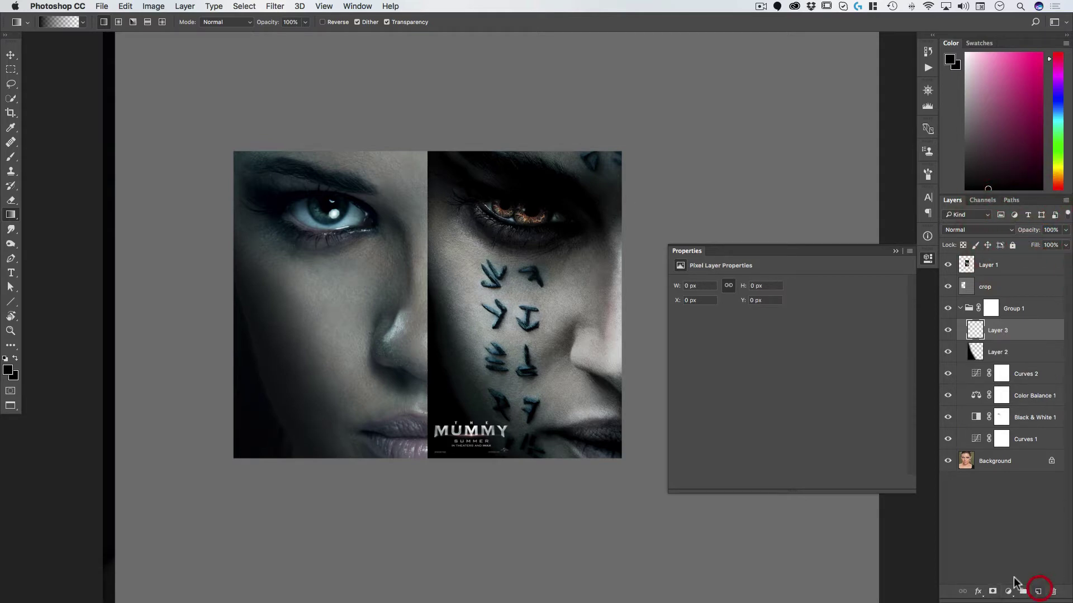
pyautogui.press('b')
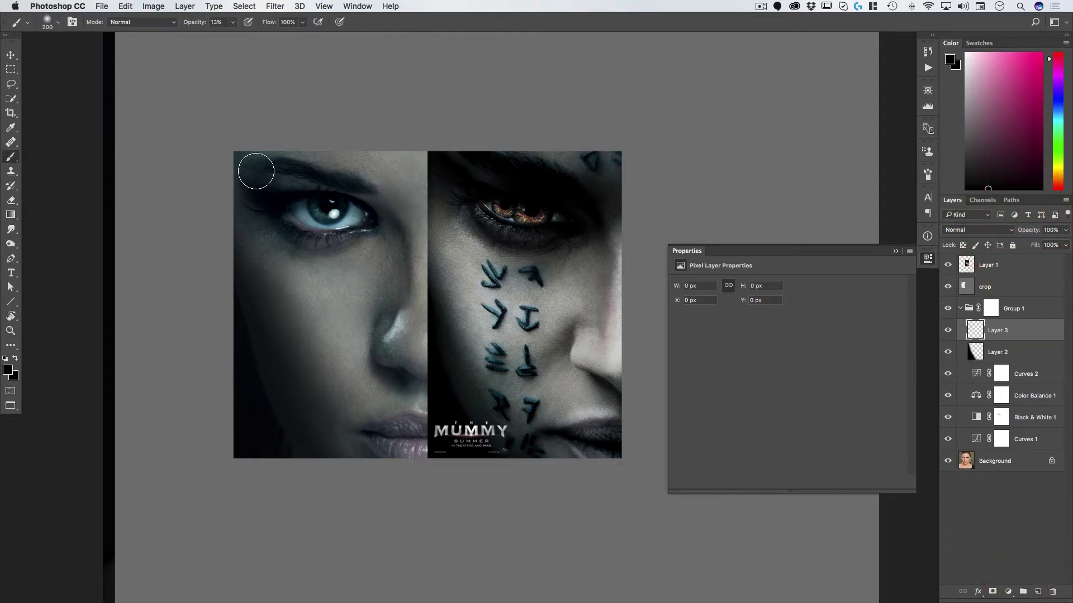
pyautogui.press('space')
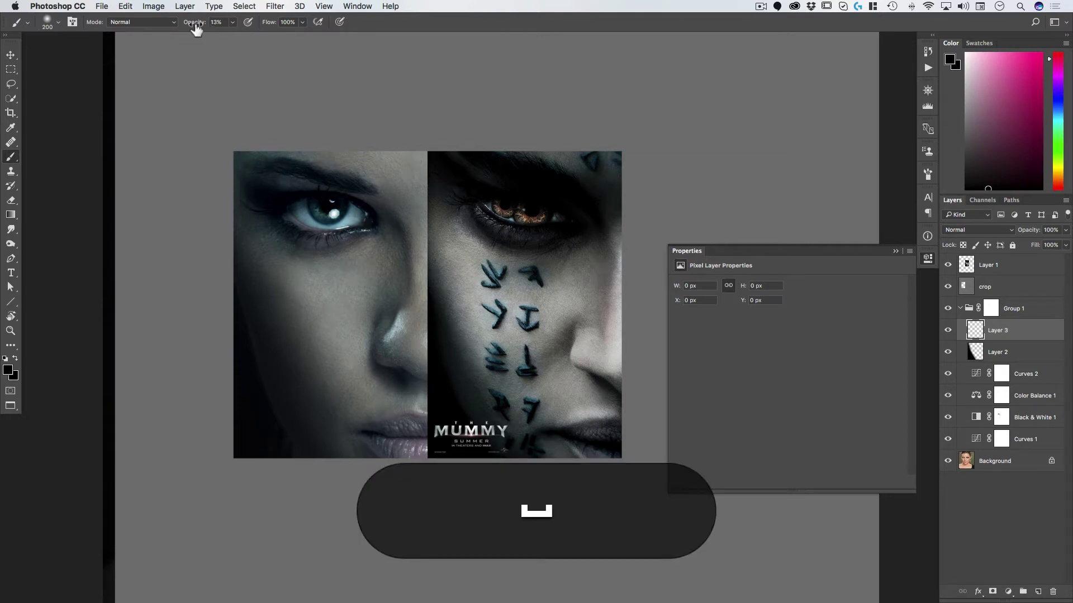
pyautogui.moveTo(267, 155); pyautogui.dragTo(288, 144)
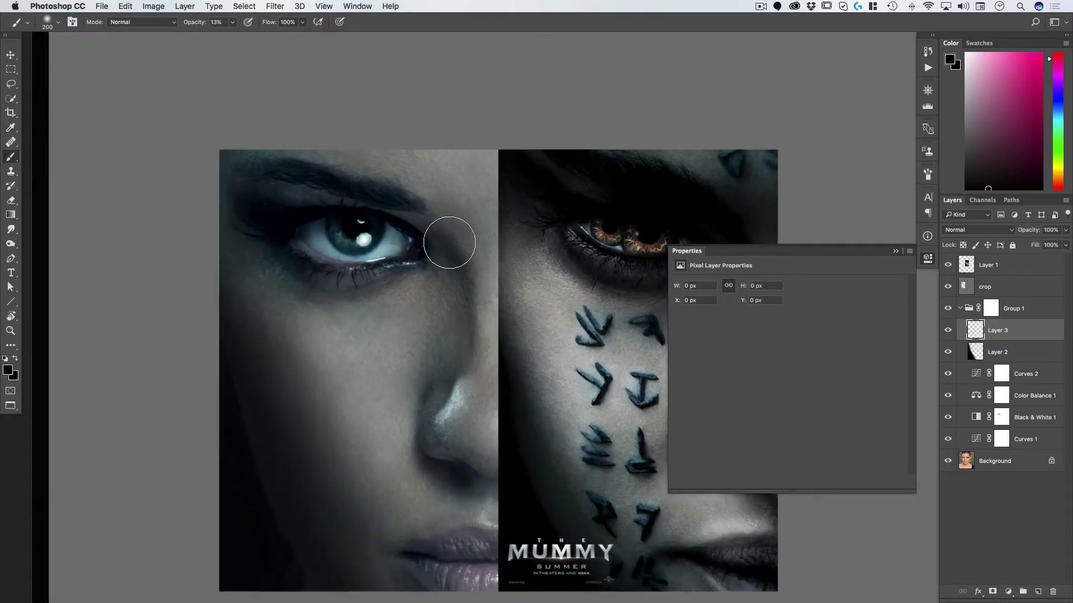
pyautogui.press('[')
pyautogui.moveTo(342, 202)
pyautogui.mouseDown()
pyautogui.moveTo(260, 181)
pyautogui.moveTo(448, 257)
pyautogui.moveTo(393, 191)
pyautogui.mouseUp()
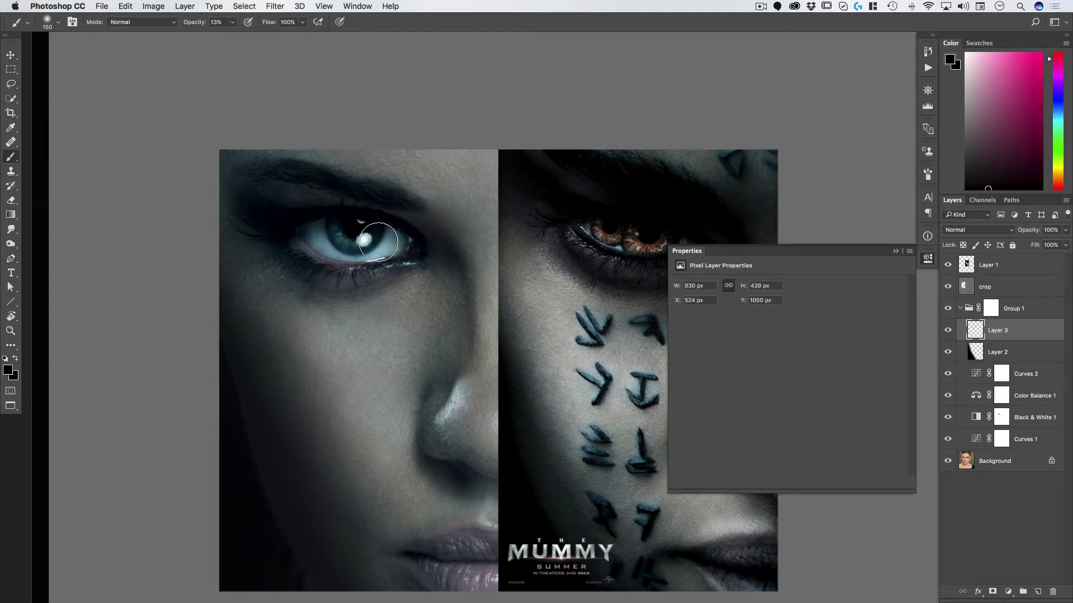
# - Raise the brush opacity to 40% and darken the eyebrow, inner eye corner and area under the eye on Layer 3
pyautogui.press('4')
pyautogui.moveTo(431, 230)
pyautogui.mouseDown()
pyautogui.moveTo(357, 189)
pyautogui.moveTo(208, 170)
pyautogui.mouseUp()
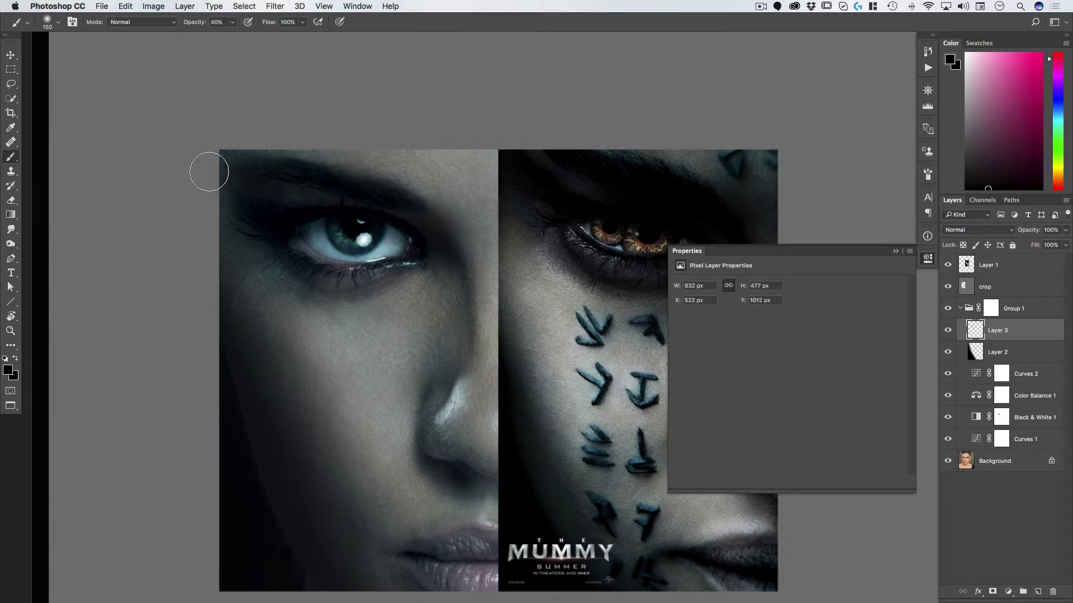
pyautogui.moveTo(448, 247)
pyautogui.mouseDown()
pyautogui.moveTo(435, 202)
pyautogui.moveTo(457, 267)
pyautogui.moveTo(449, 224)
pyautogui.moveTo(371, 182)
pyautogui.moveTo(394, 237)
pyautogui.moveTo(430, 261)
pyautogui.moveTo(399, 283)
pyautogui.moveTo(321, 287)
pyautogui.moveTo(347, 292)
pyautogui.mouseUp()
pyautogui.press('super+space')
pyautogui.moveTo(481, 332)
pyautogui.mouseDown()
pyautogui.moveTo(443, 347)
pyautogui.moveTo(460, 341)
pyautogui.moveTo(395, 283)
pyautogui.mouseUp()
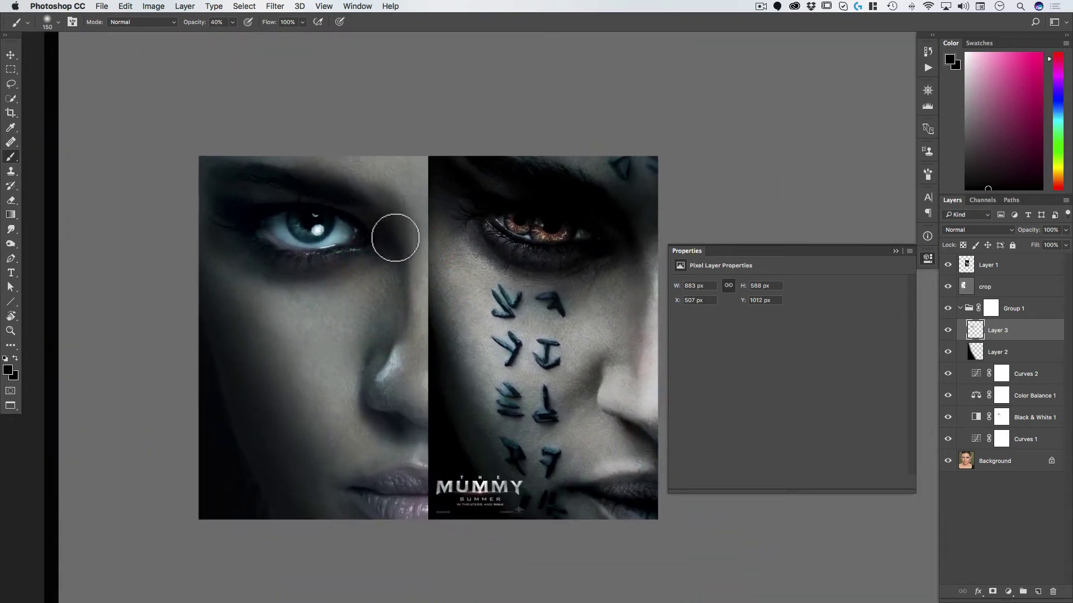
# - Use a radial black-to-transparent gradient on Layer 3 to darken around the inner eye corner, undoing the first attempt and redrawing it
pyautogui.press('g')
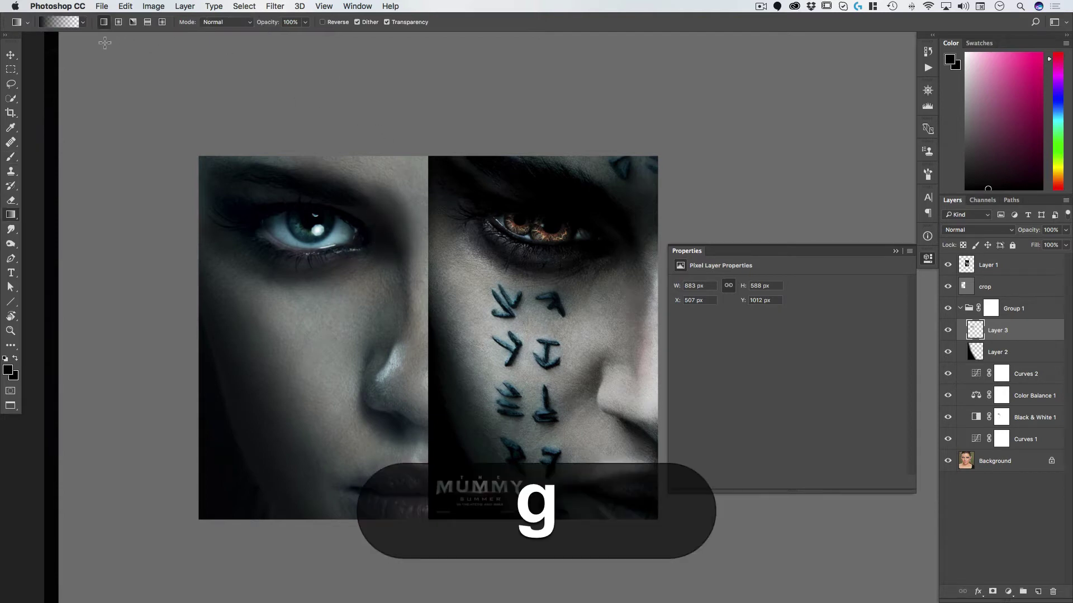
pyautogui.click(119, 22)
pyautogui.moveTo(441, 202); pyautogui.dragTo(380, 239)
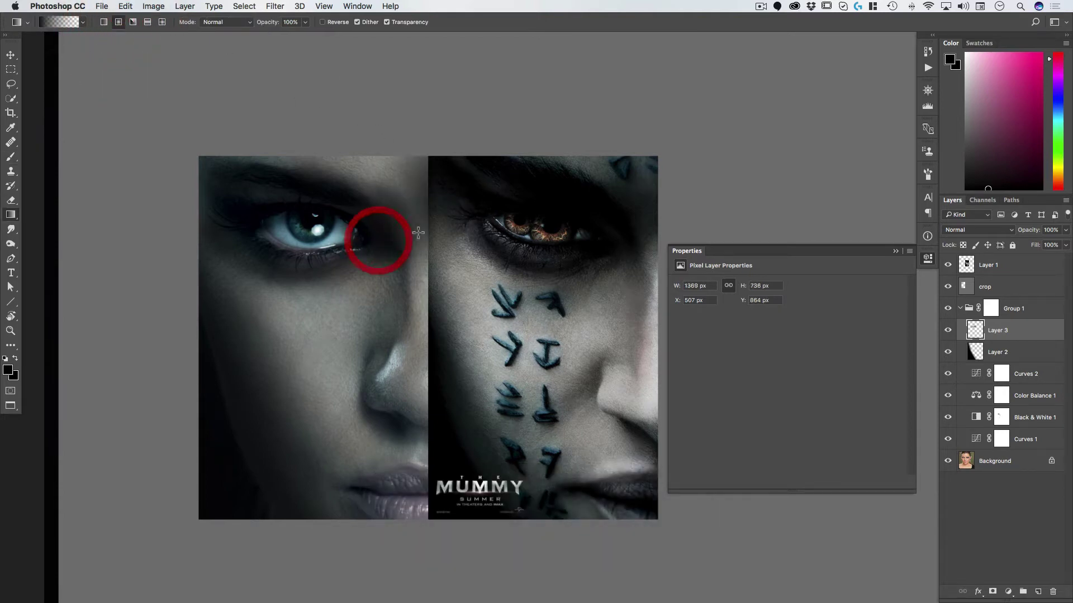
pyautogui.press('super+z')
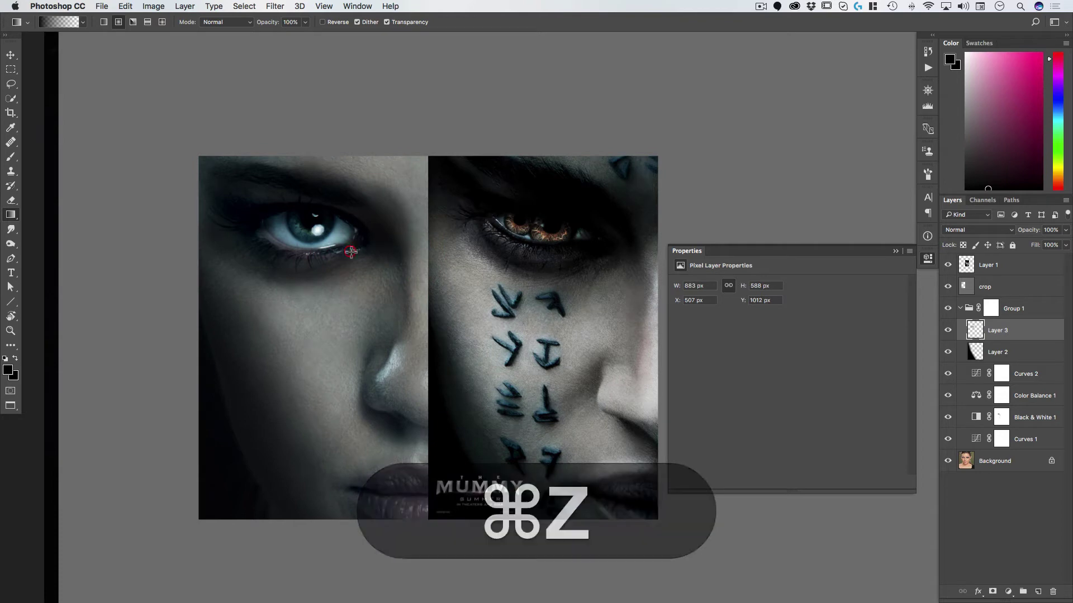
pyautogui.press('v')
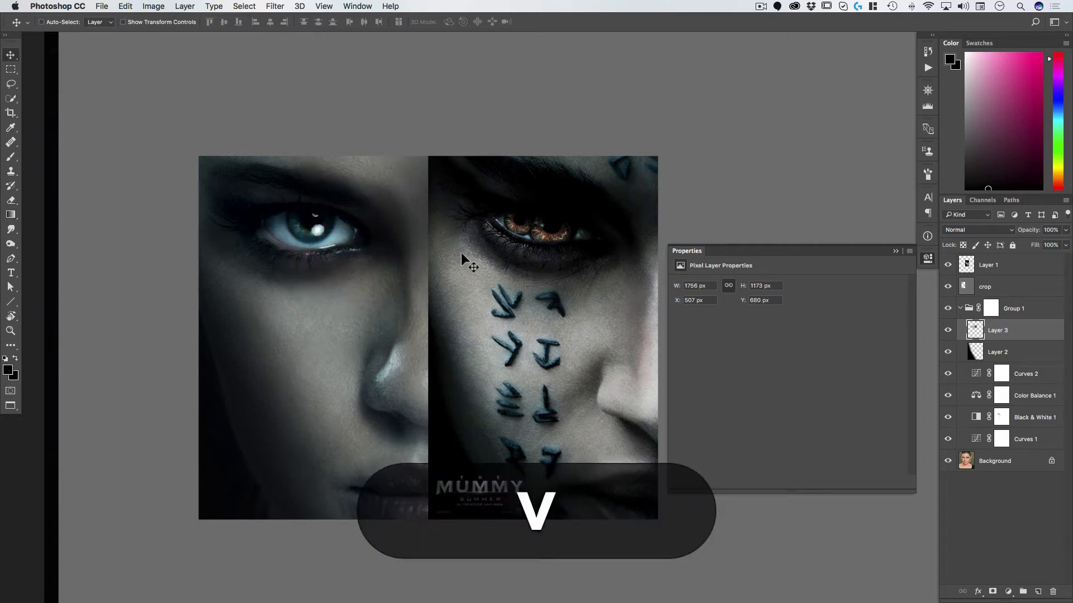
# - Set Layer 3's blend mode to Multiply and compare the eye shading with the poster's eye up close
pyautogui.click(979, 229)
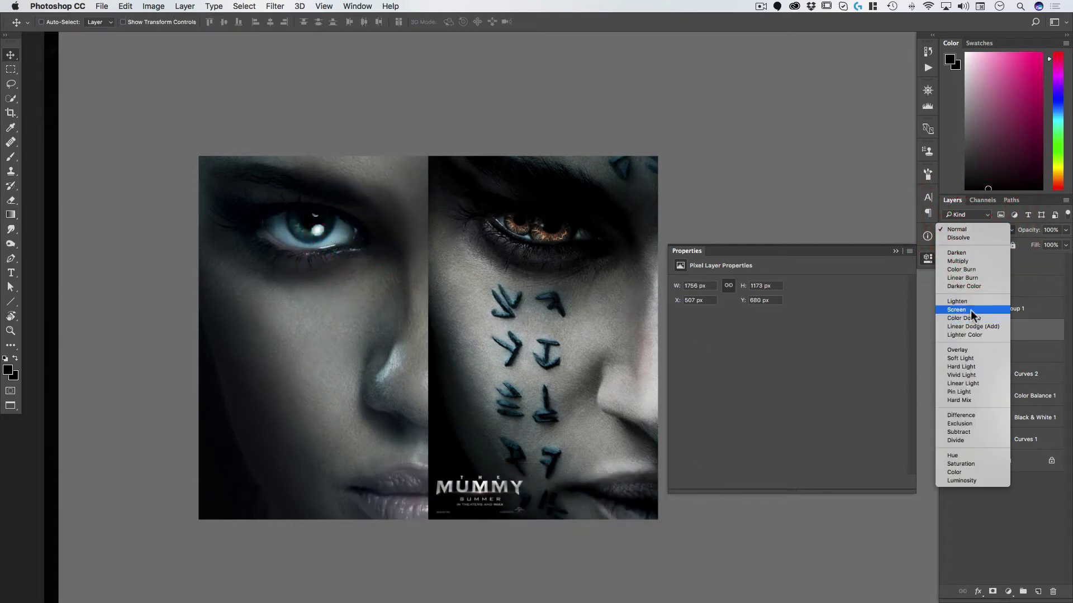
pyautogui.click(969, 261)
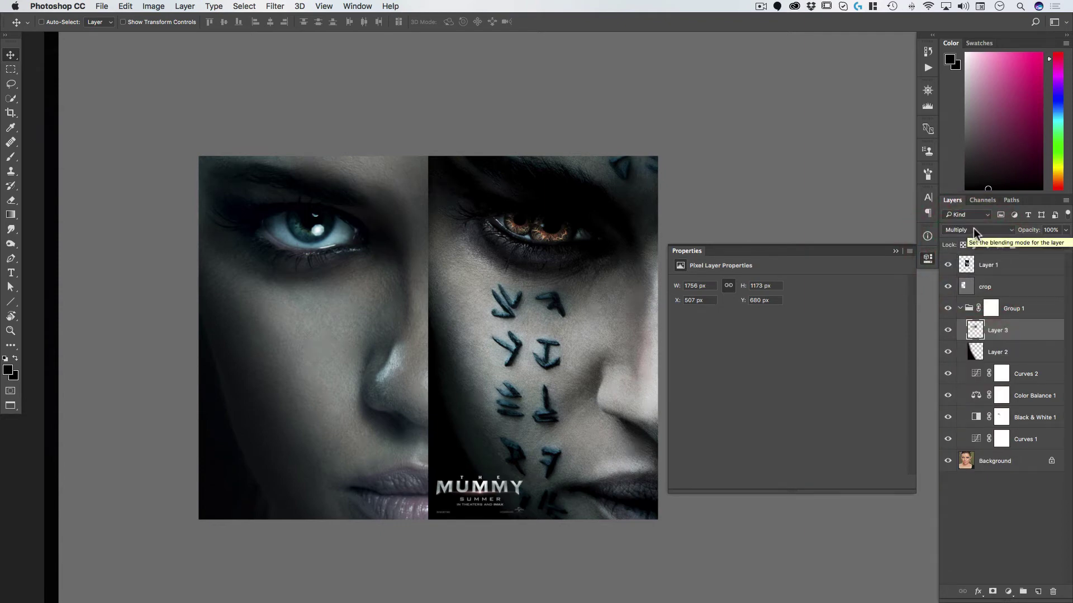
pyautogui.press('space')
pyautogui.moveTo(492, 313)
pyautogui.mouseDown()
pyautogui.moveTo(480, 286)
pyautogui.moveTo(480, 296)
pyautogui.mouseUp()
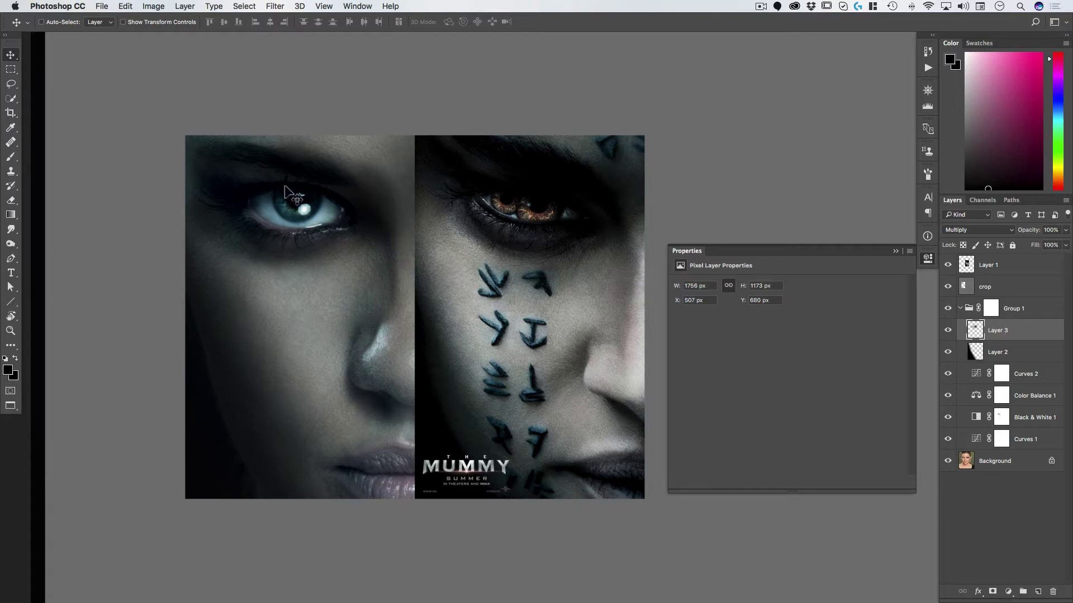
pyautogui.keyDown('super'); pyautogui.click(537, 212); pyautogui.keyUp('super')
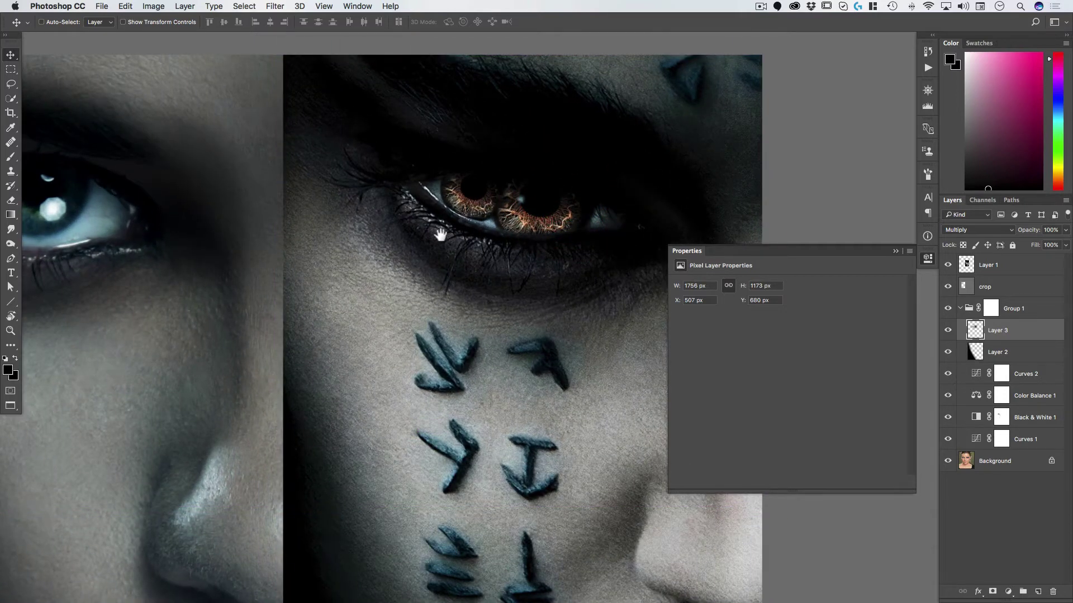
pyautogui.hscroll(-10, 522, 283)
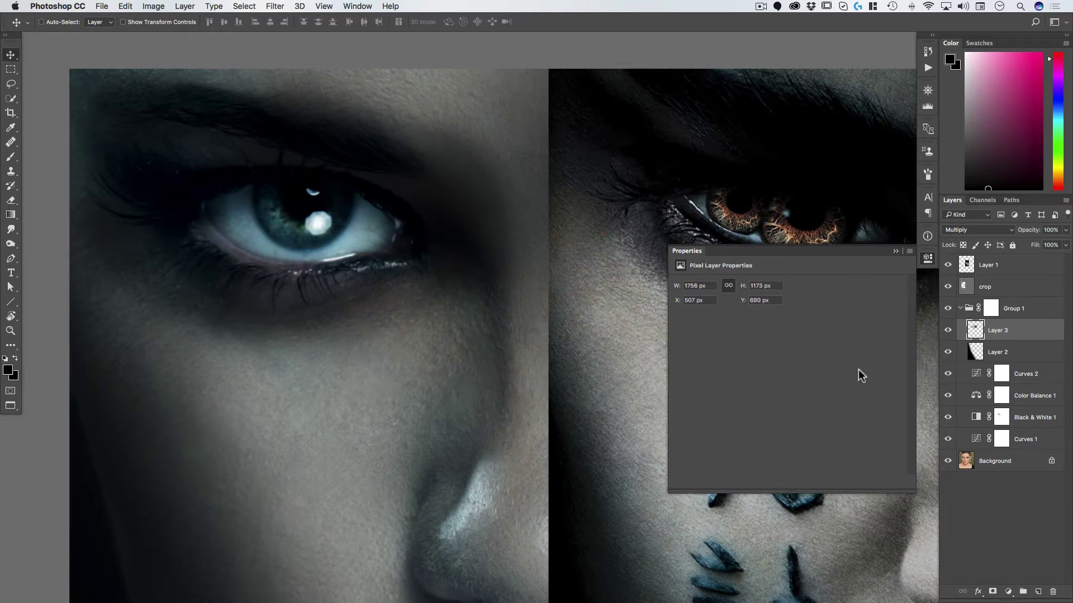
# - Duplicate the Background layer and open the copy in the Camera Raw Filter
pyautogui.click(990, 468)
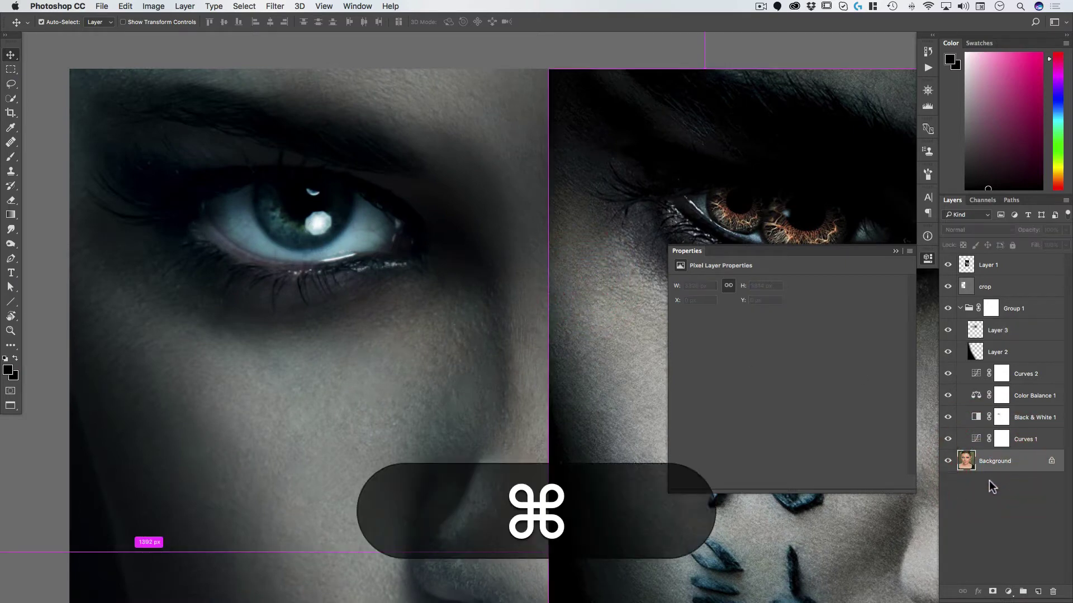
pyautogui.press('super+j')
pyautogui.click(244, 6)
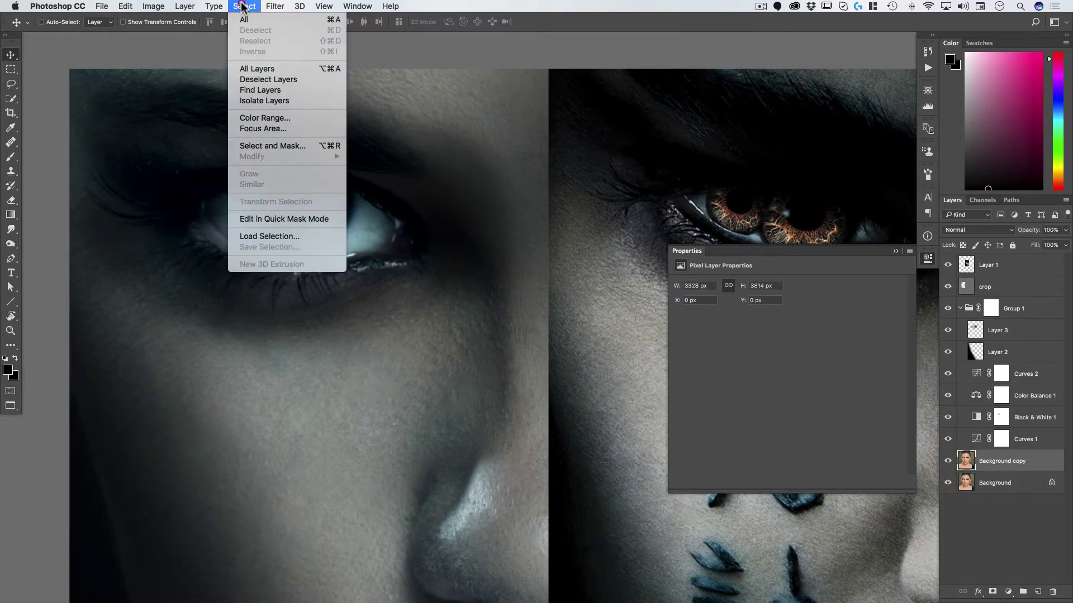
pyautogui.click(268, 74)
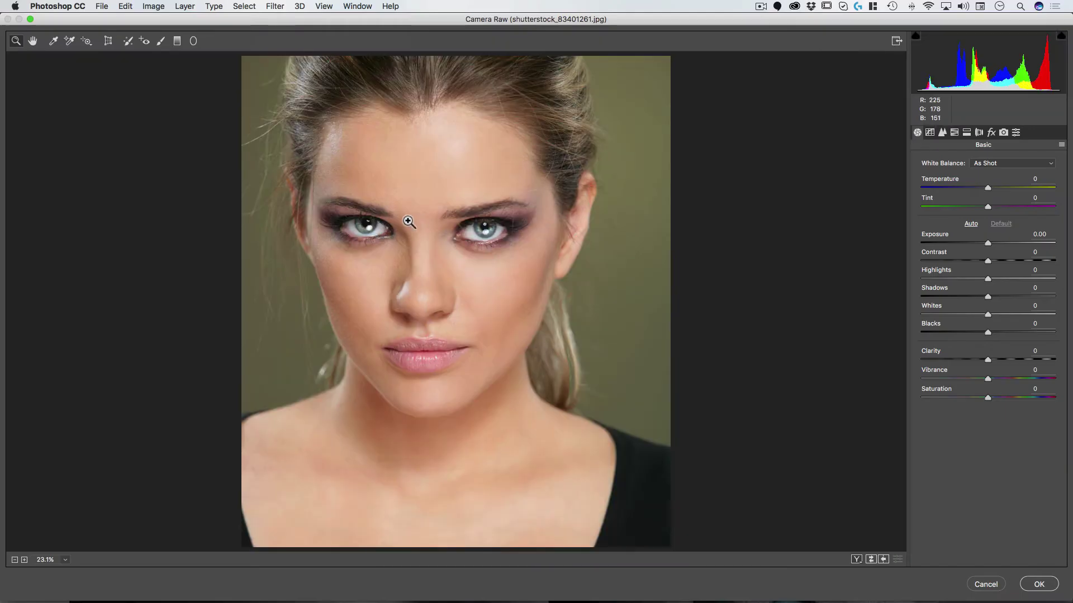
# - Set Clarity to +100 while checking the portrait's eye at 200% in Camera Raw
pyautogui.click(369, 225)
pyautogui.click(364, 239)
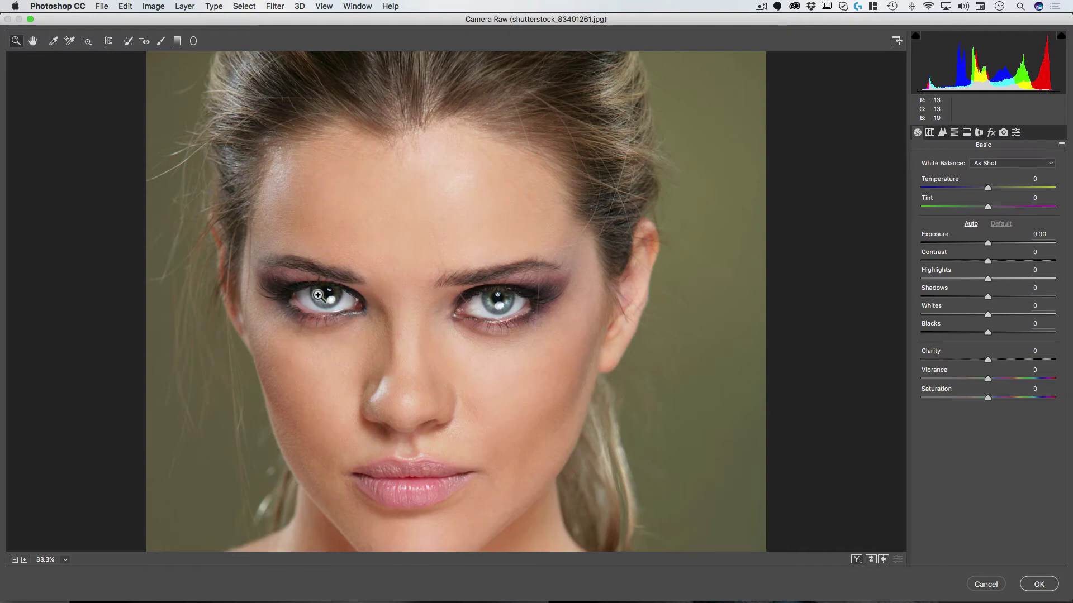
pyautogui.click(316, 295)
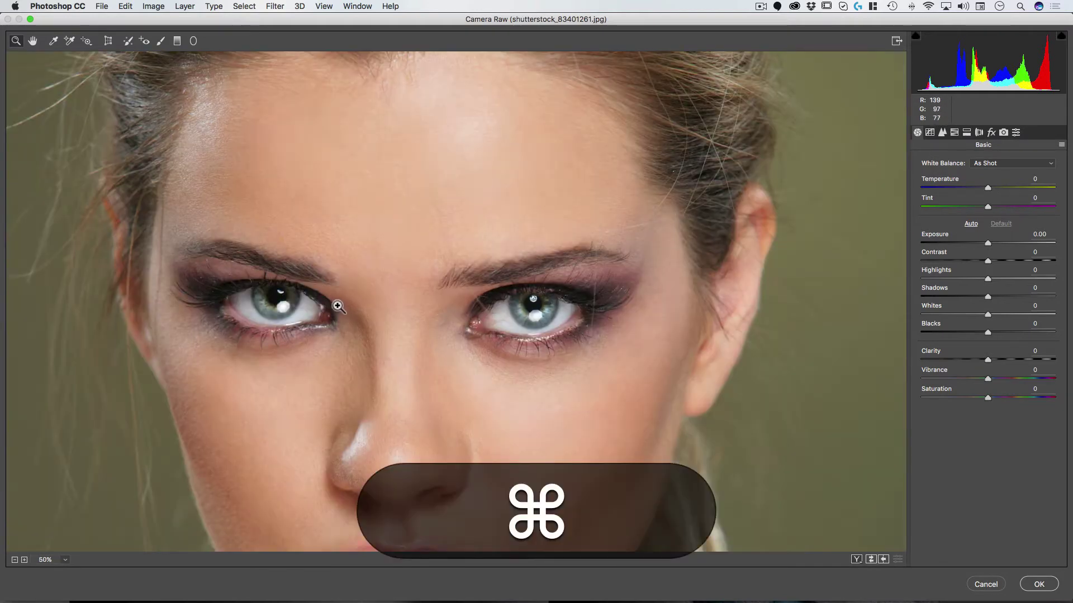
pyautogui.press('space')
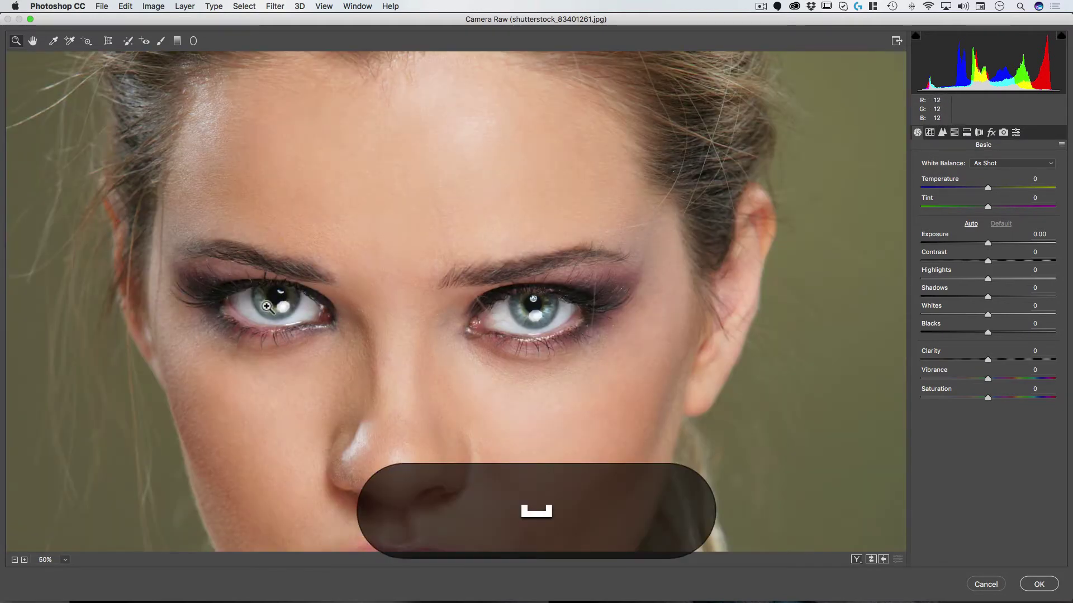
pyautogui.click(268, 306)
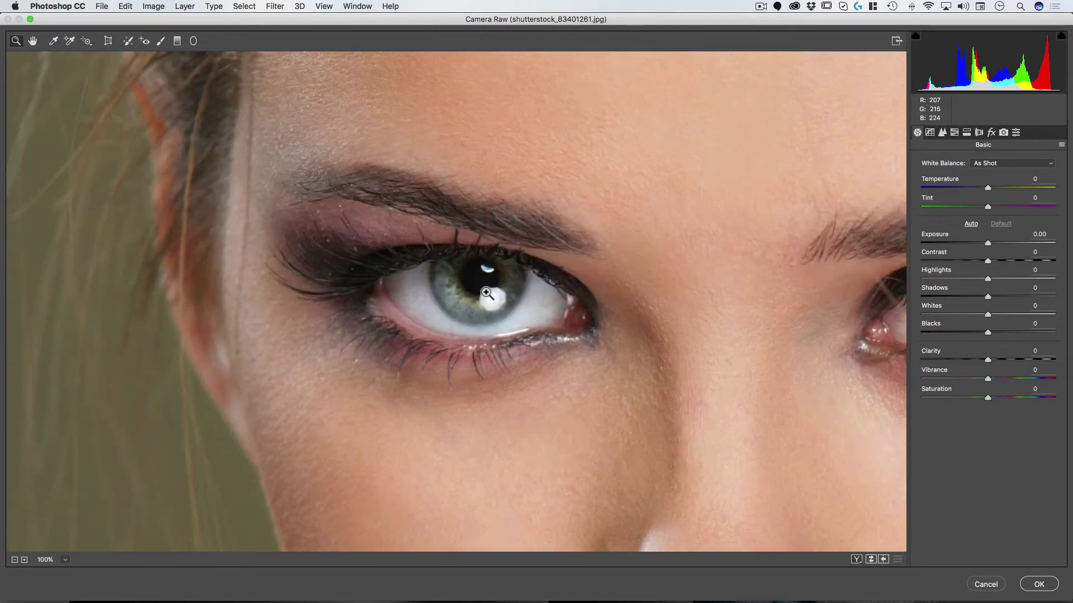
pyautogui.click(487, 294)
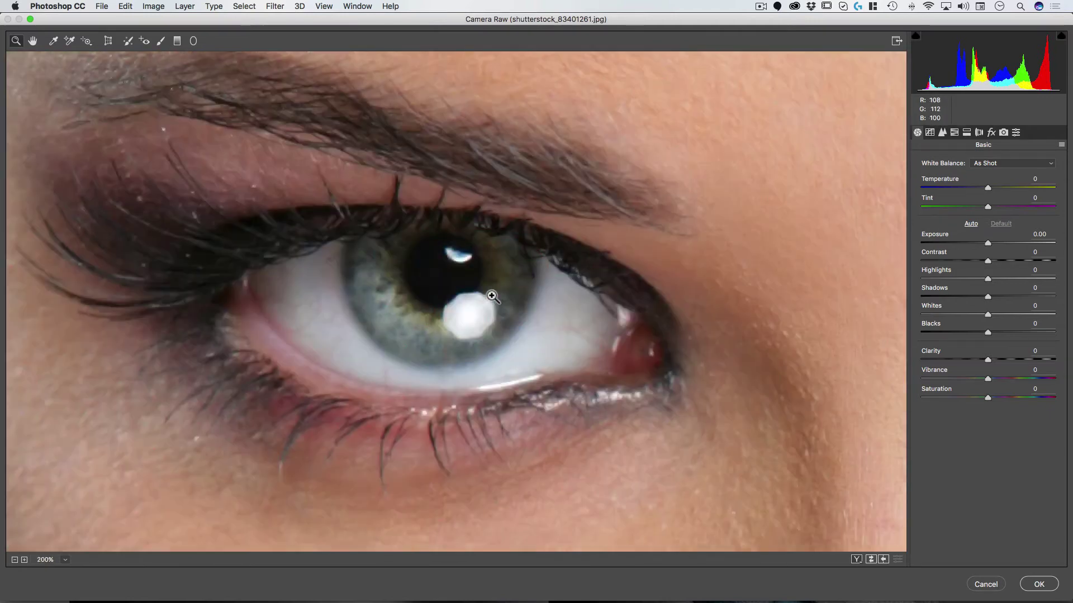
pyautogui.moveTo(988, 360); pyautogui.dragTo(1063, 351)
pyautogui.click(1054, 348)
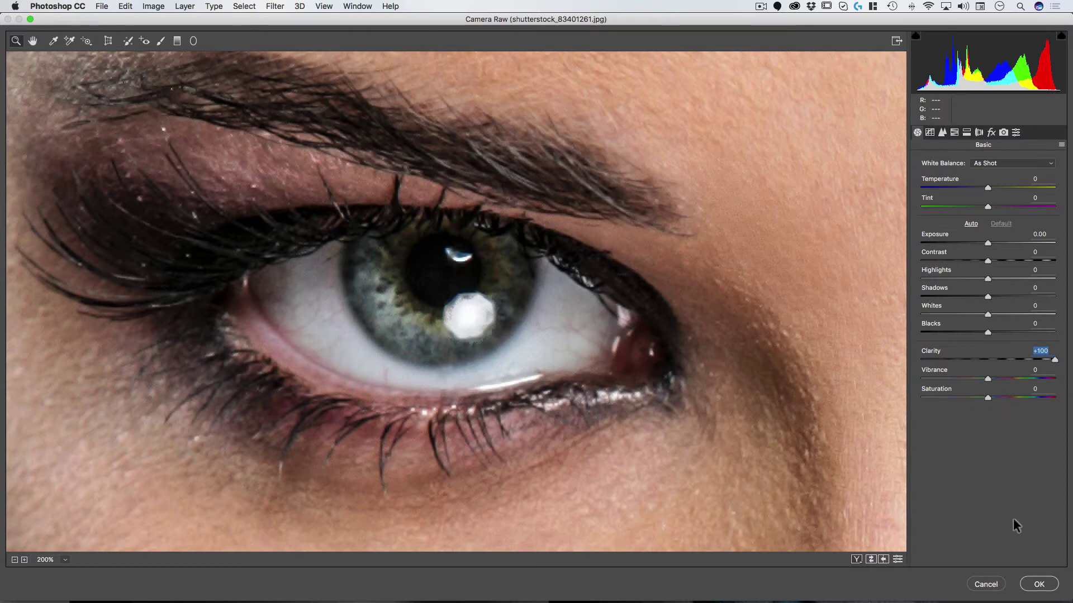
# - Set the Camera Raw sharpening to Amount 53, Radius 1.5 and Detail 32, and apply the filter
pyautogui.click(942, 132)
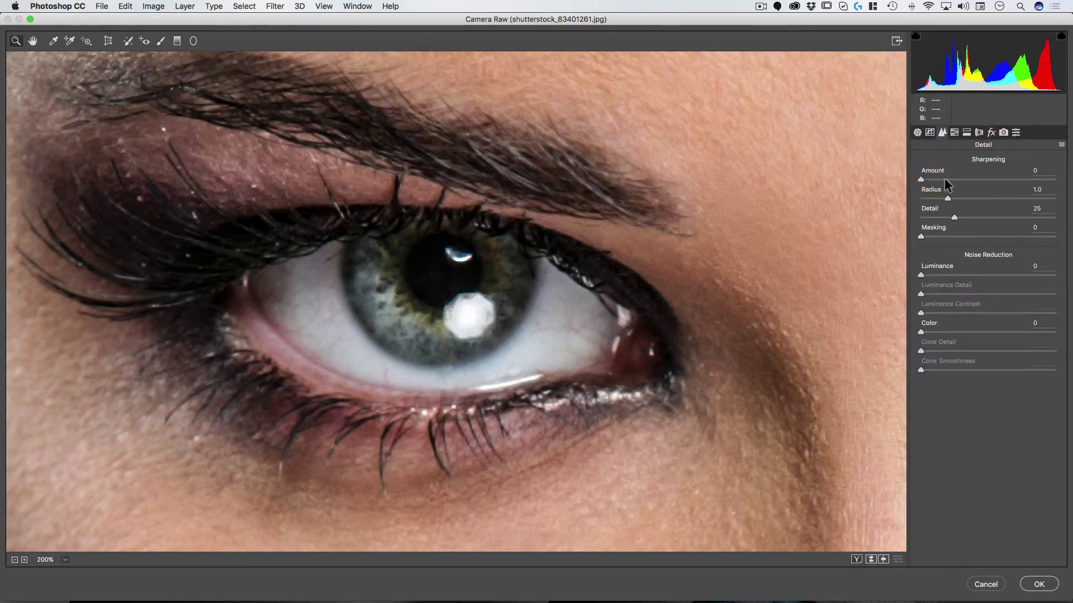
pyautogui.moveTo(922, 179); pyautogui.dragTo(965, 219)
pyautogui.click(1039, 584)
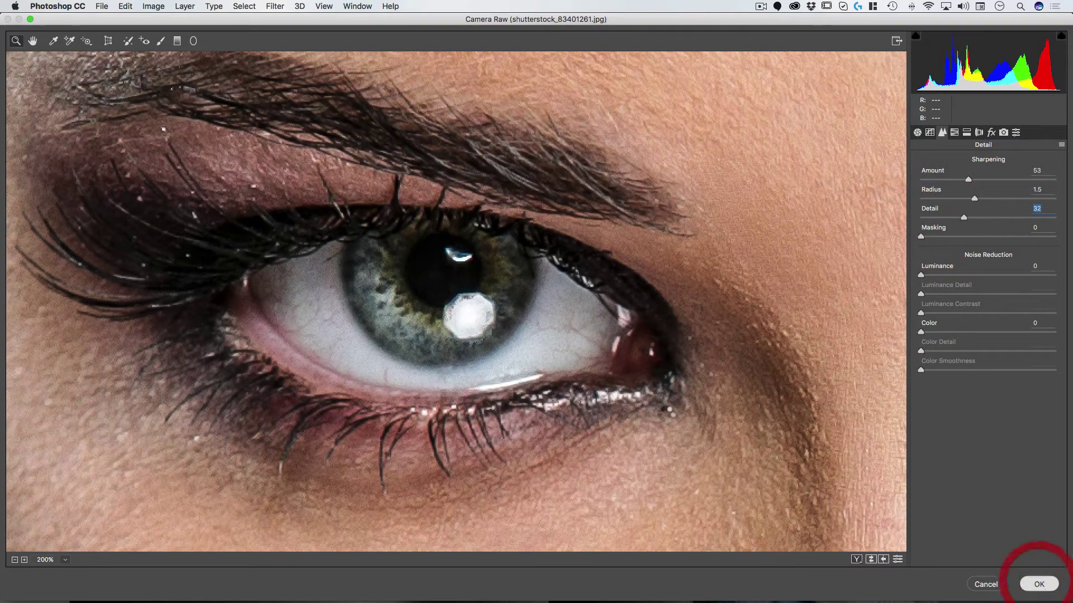
# - Toggle the Background copy layer's visibility to compare the face with and without the Camera Raw sharpening
pyautogui.moveTo(367, 338); pyautogui.dragTo(419, 354)
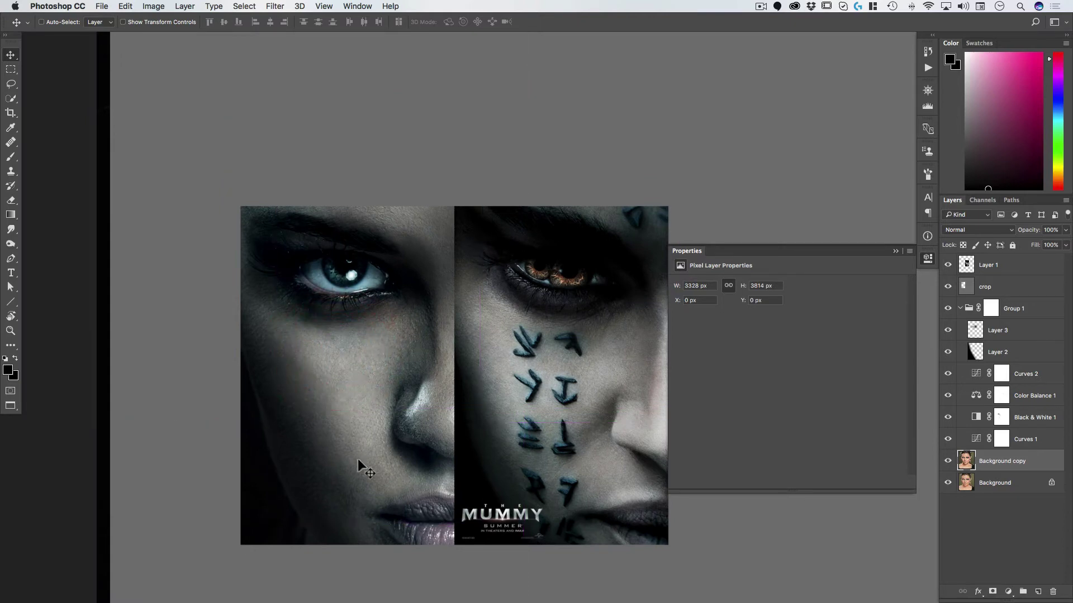
pyautogui.click(948, 461)
pyautogui.click(948, 462)
pyautogui.click(948, 462)
pyautogui.click(948, 462)
pyautogui.click(948, 462)
pyautogui.click(948, 461)
pyautogui.click(948, 461)
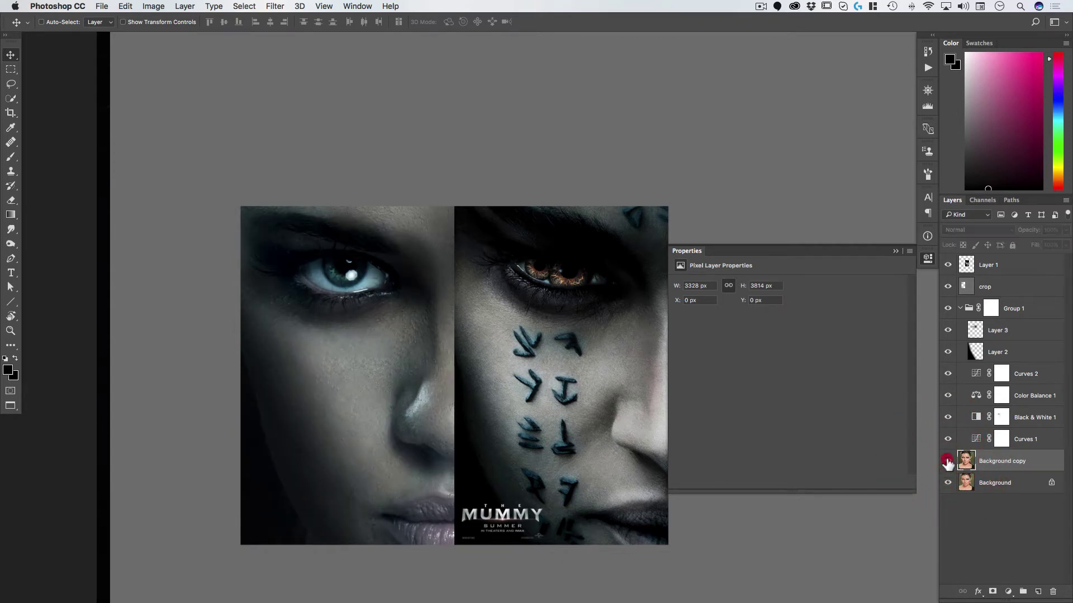
pyautogui.click(948, 461)
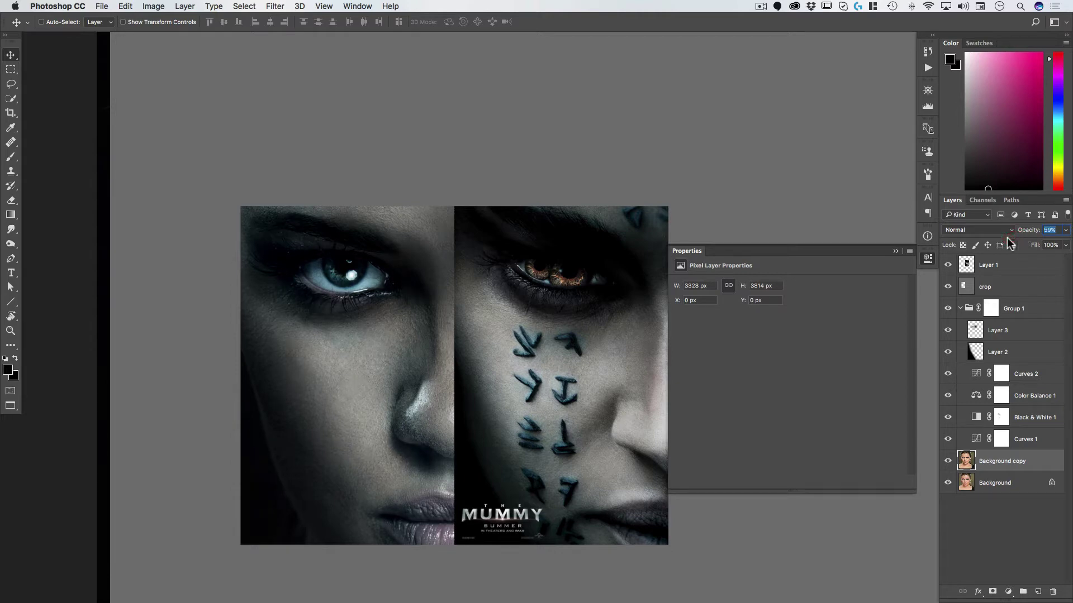
# - Set the Background copy layer's opacity to 69% and compare the poster's eye with the portrait's eye up close
pyautogui.press('Return')
pyautogui.moveTo(335, 247); pyautogui.dragTo(433, 270)
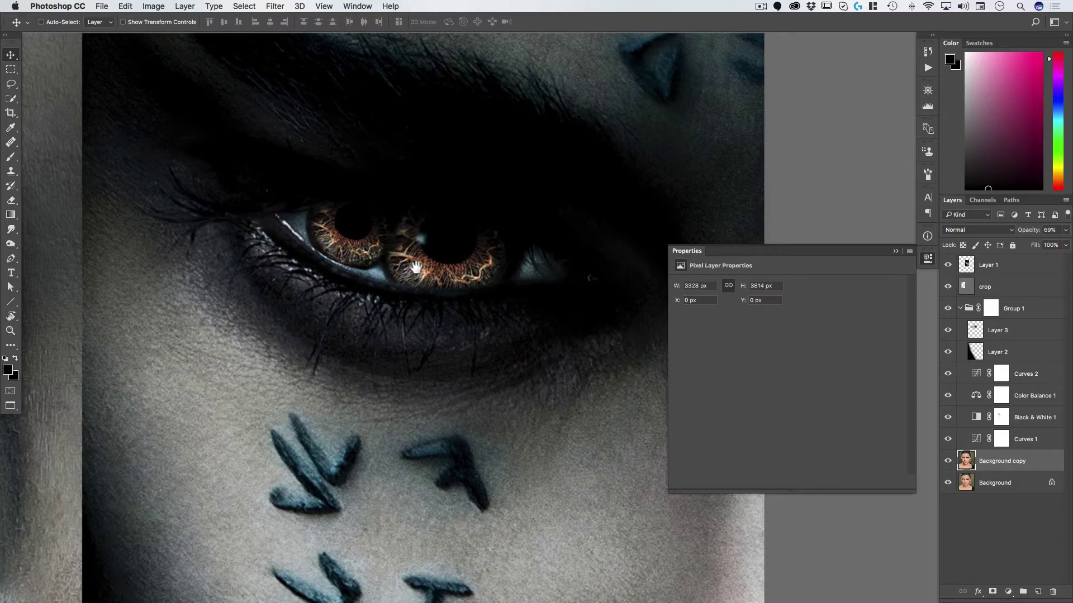
pyautogui.moveTo(177, 296); pyautogui.dragTo(635, 306)
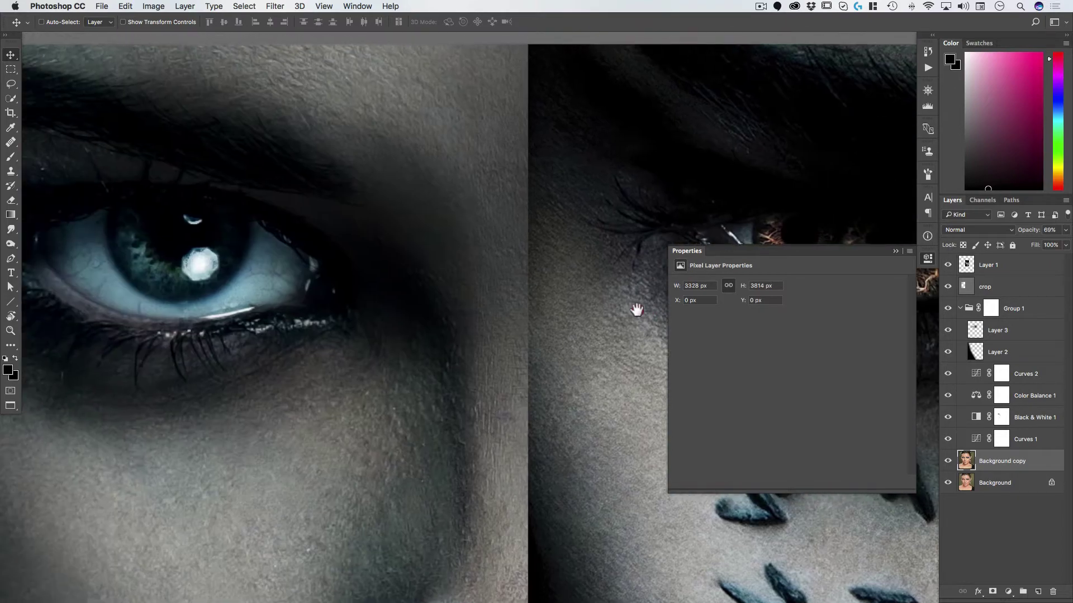
pyautogui.moveTo(142, 275); pyautogui.dragTo(369, 323)
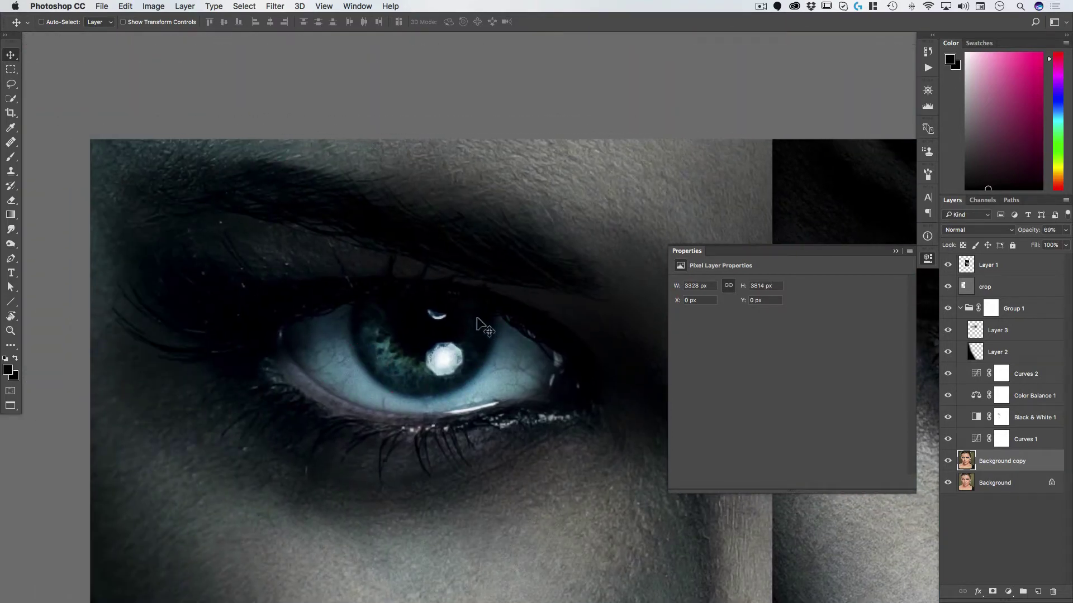
# - Select the portrait's whole iris with a circular Elliptical Marquee selection fitted to its outer edge
pyautogui.moveTo(10, 67); pyautogui.dragTo(42, 83)
pyautogui.moveTo(427, 327); pyautogui.dragTo(494, 262)
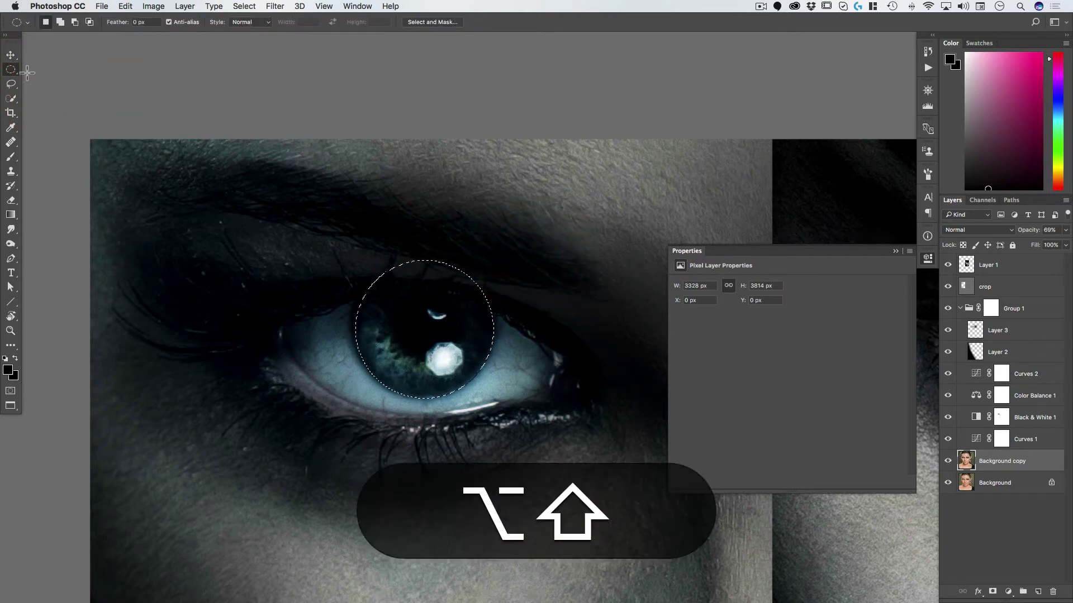
pyautogui.click(455, 230)
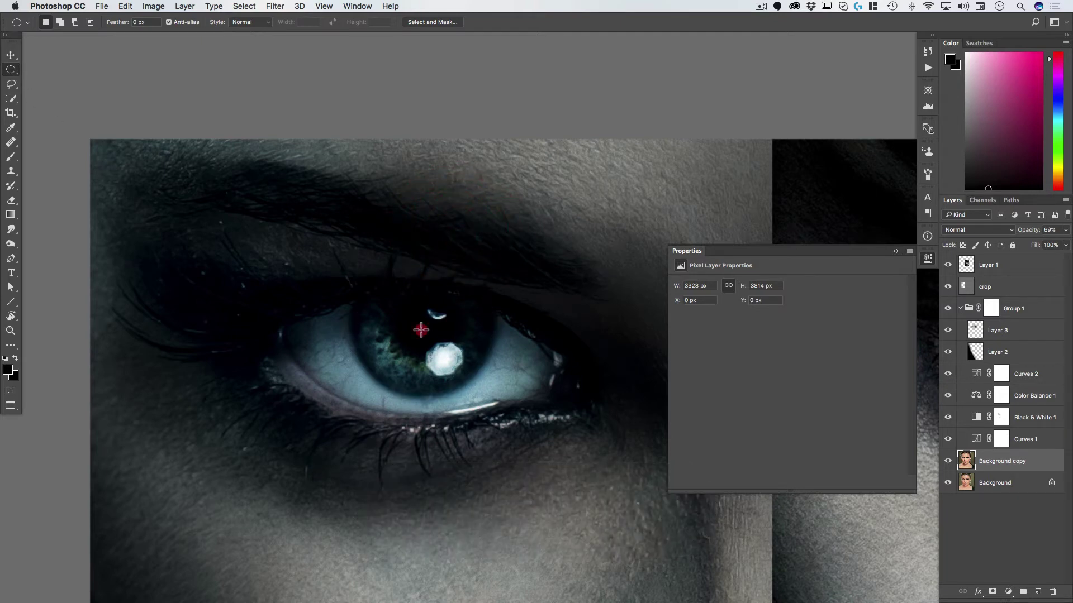
pyautogui.moveTo(420, 329)
pyautogui.mouseDown()
pyautogui.moveTo(526, 256)
pyautogui.moveTo(429, 316)
pyautogui.mouseUp()
pyautogui.keyDown('super'); pyautogui.click(374, 375); pyautogui.keyUp('super')
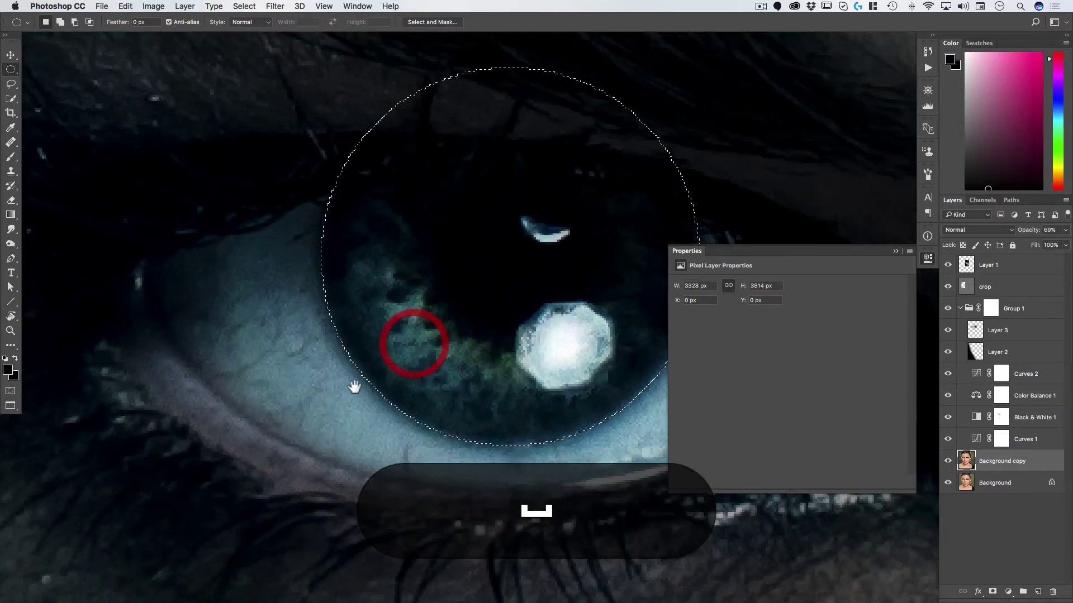
pyautogui.keyDown('alt'); pyautogui.click(396, 369); pyautogui.keyUp('alt')
pyautogui.keyDown('alt'); pyautogui.click(359, 383); pyautogui.keyUp('alt')
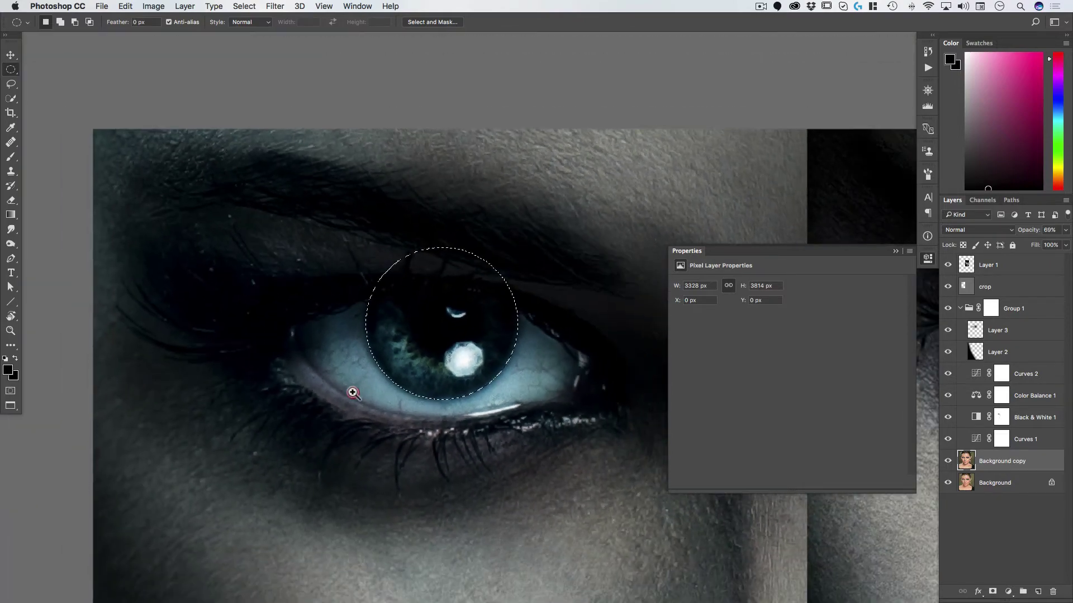
pyautogui.moveTo(435, 350); pyautogui.dragTo(398, 340)
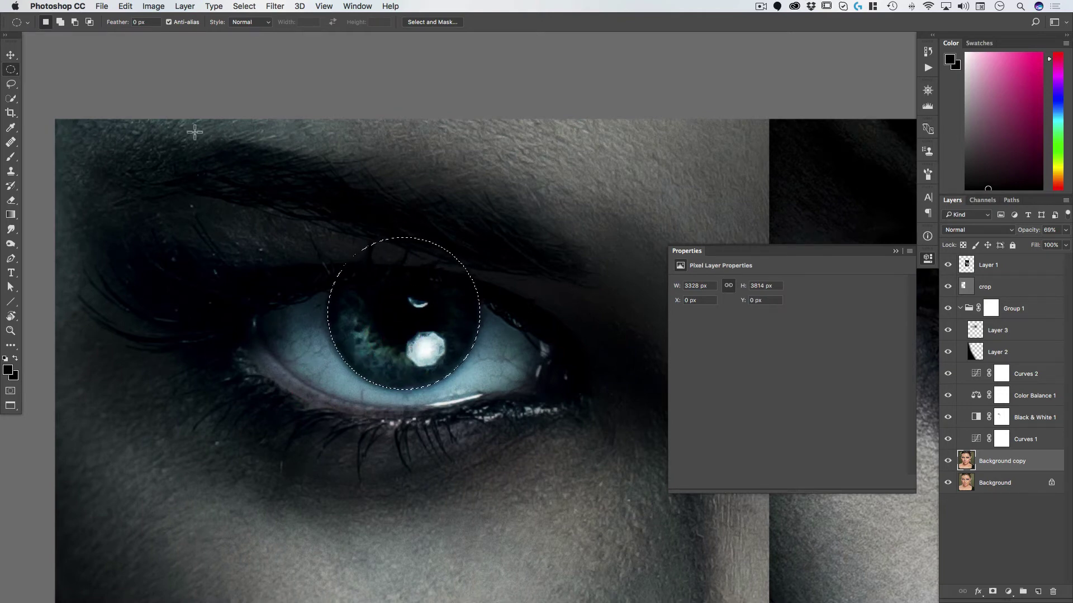
pyautogui.click(245, 7)
pyautogui.moveTo(272, 159)
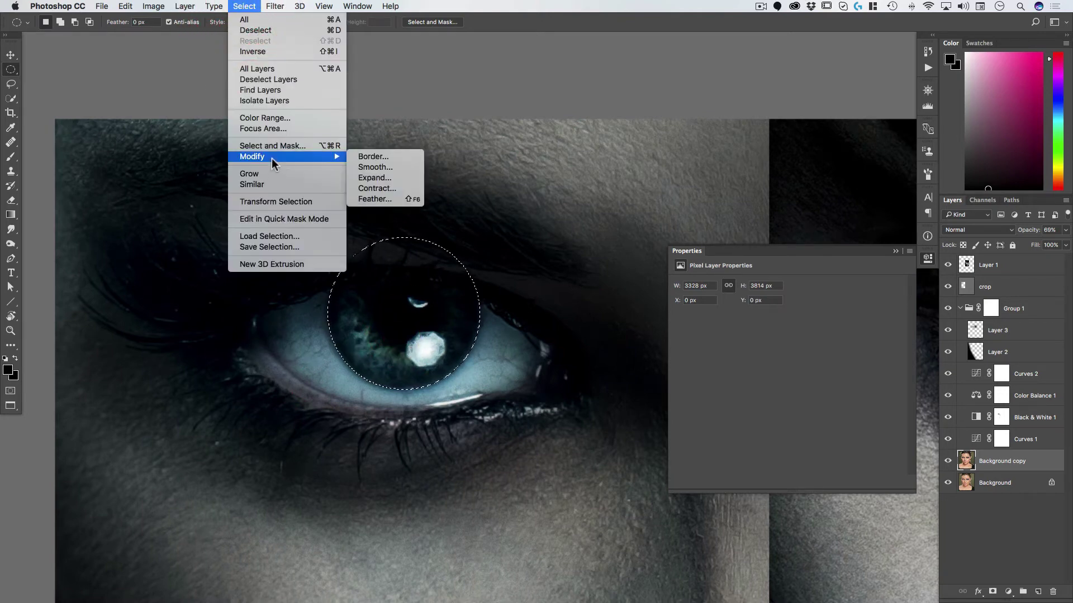
pyautogui.click(244, 8)
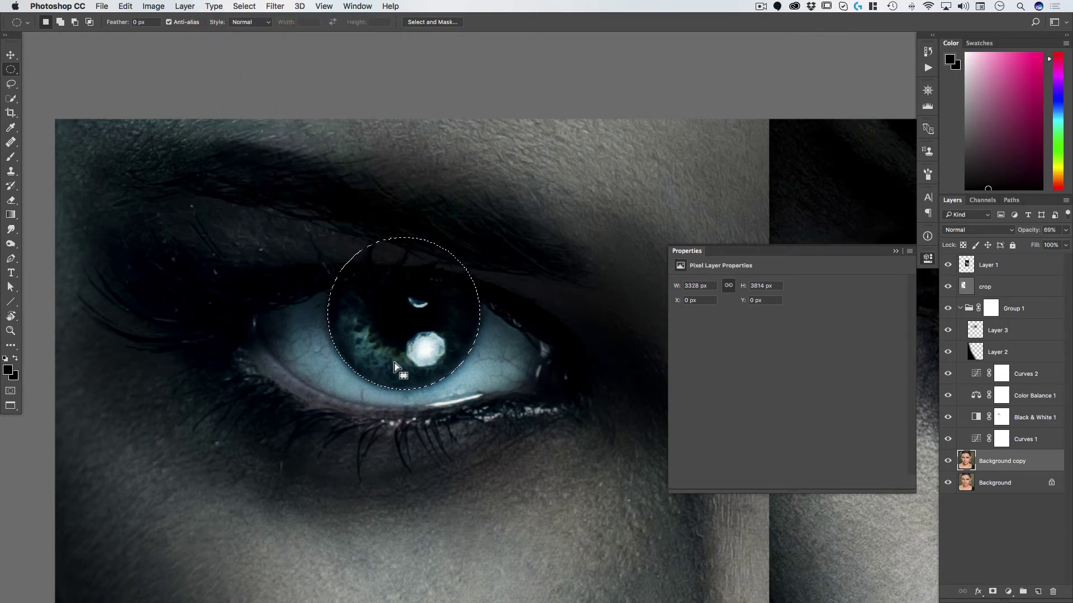
# - Show the iris selection as a Quick Mask and set the mask overlay's opacity to 50%
pyautogui.press('q')
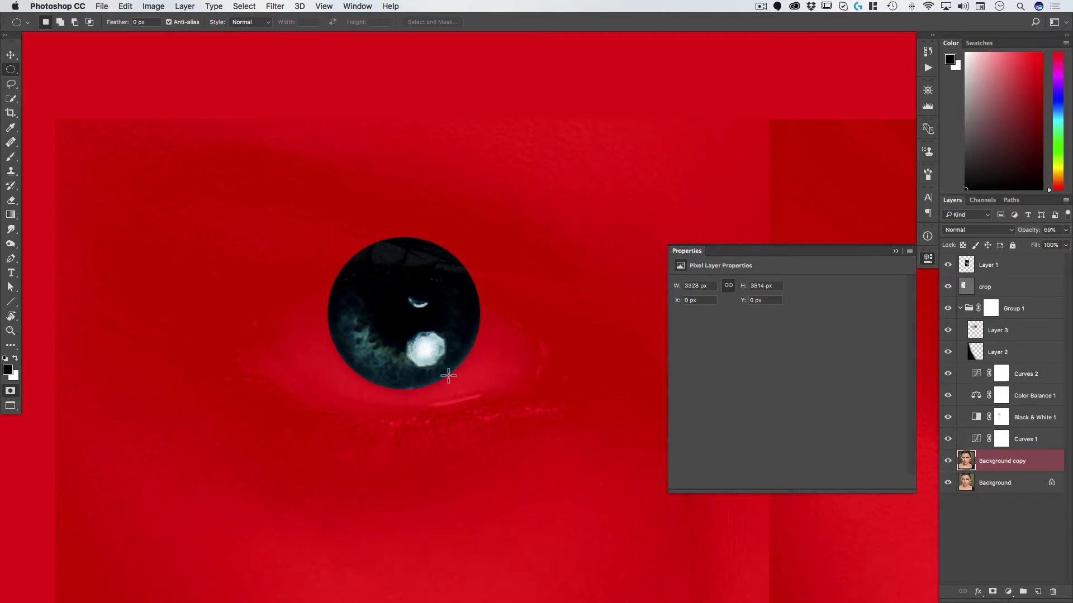
pyautogui.click(985, 200)
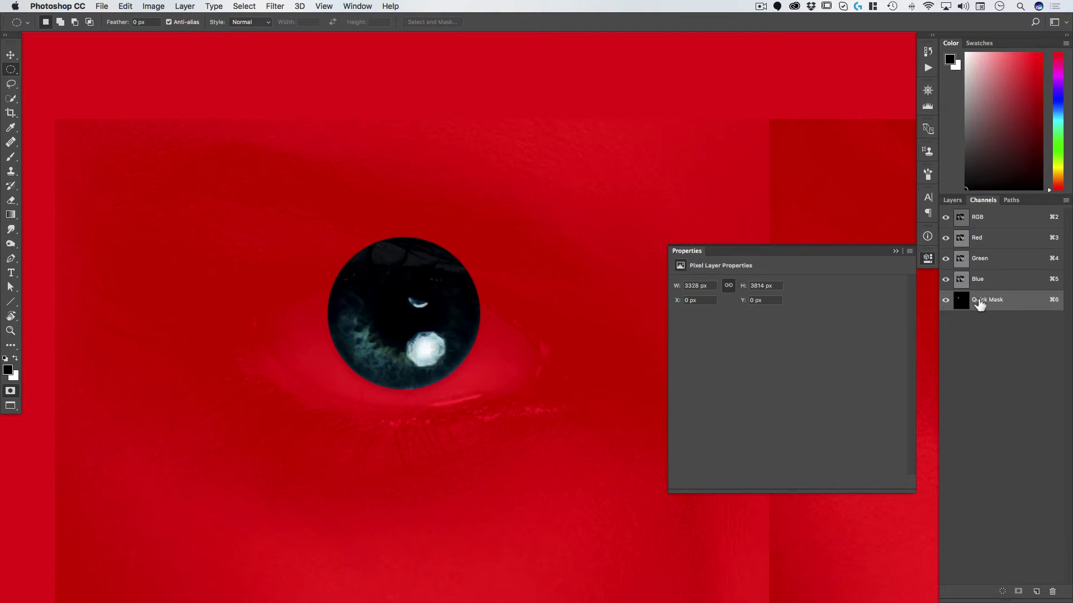
pyautogui.doubleClick(981, 301)
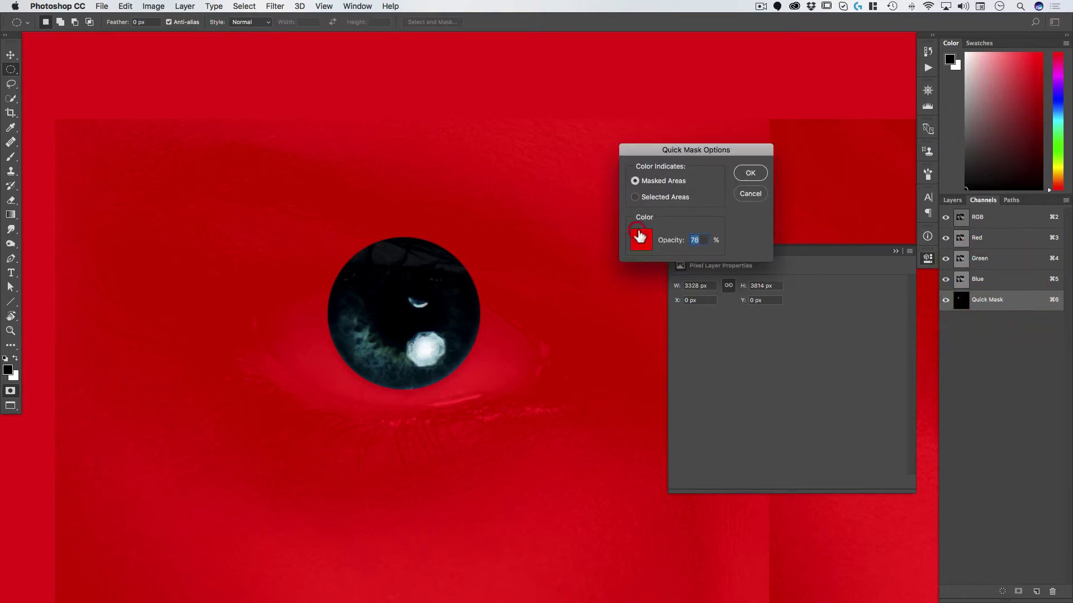
pyautogui.write('50')
pyautogui.click(749, 173)
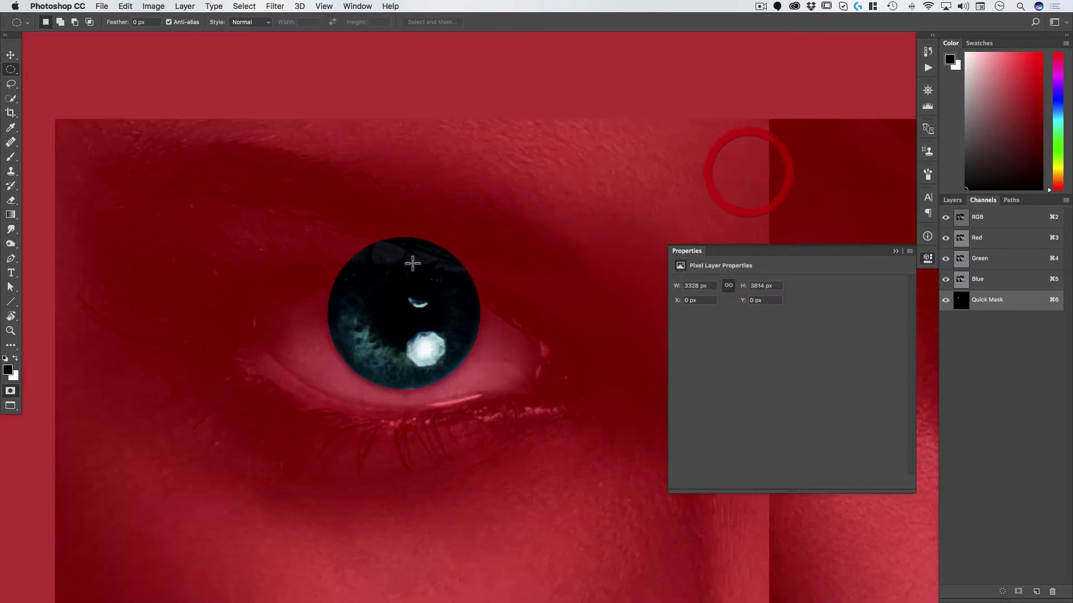
# - Soften the Quick Mask's circular edge around the iris with a Gaussian Blur of 3.5 pixels radius
pyautogui.scroll(2, 362, 376)
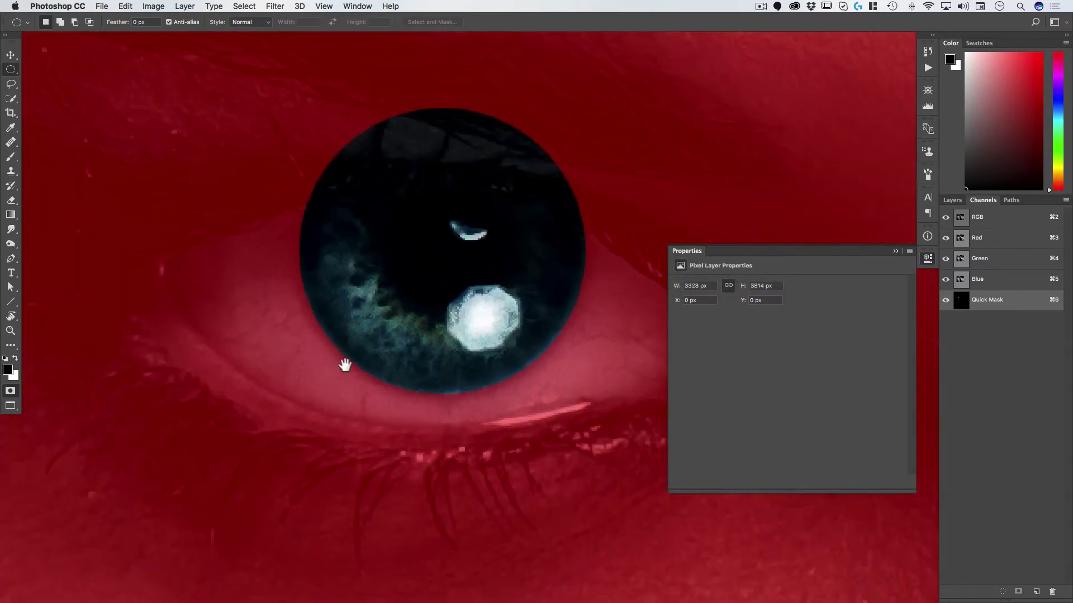
pyautogui.moveTo(372, 364); pyautogui.dragTo(324, 376)
pyautogui.click(274, 6)
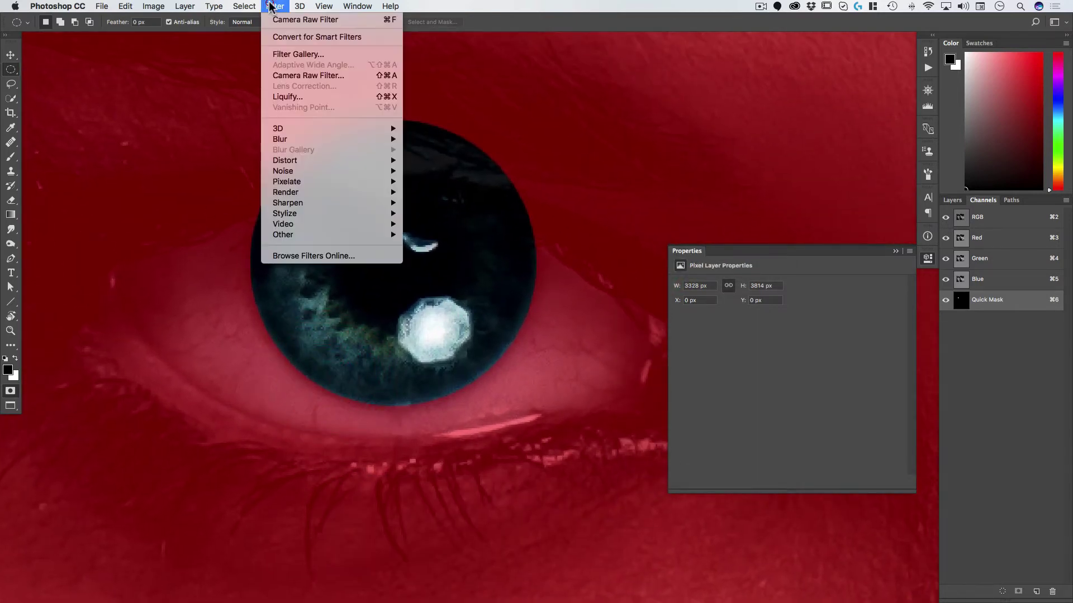
pyautogui.moveTo(335, 139)
pyautogui.click(442, 182)
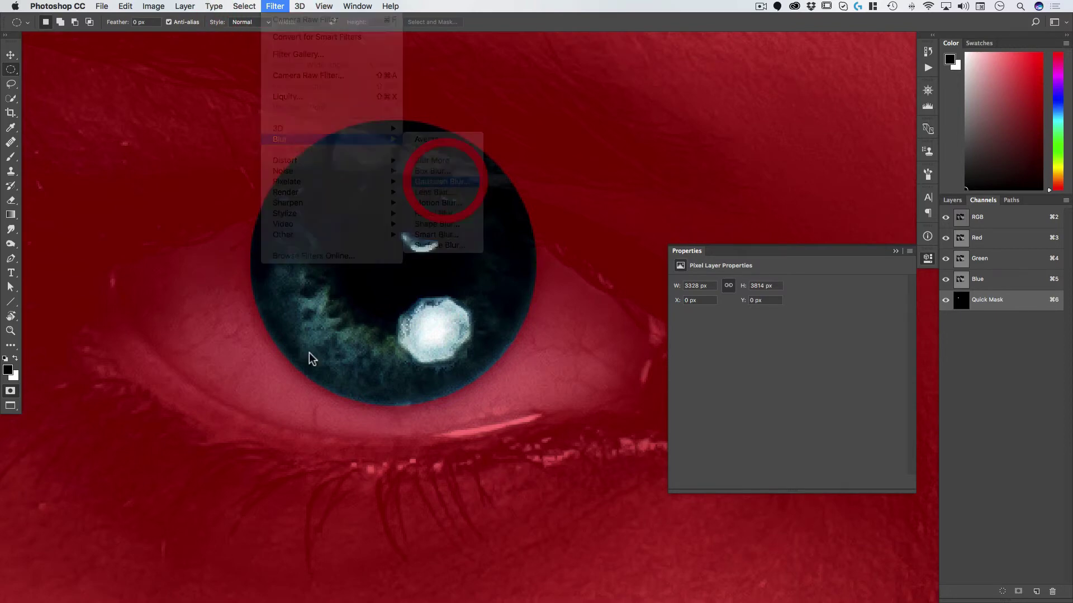
pyautogui.moveTo(658, 271); pyautogui.dragTo(662, 277)
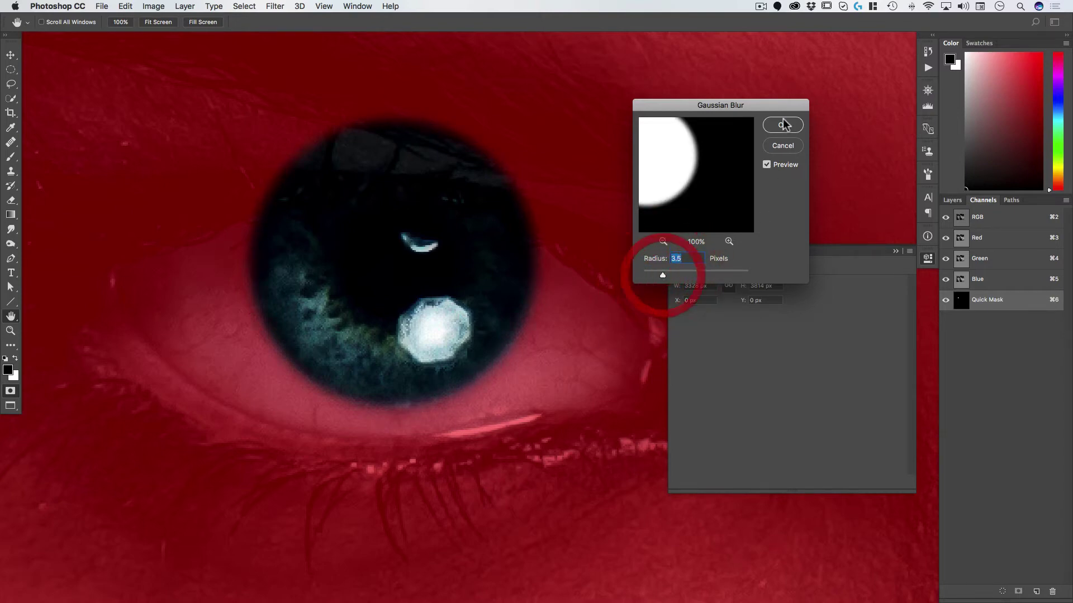
pyautogui.click(783, 125)
# - Paint black with a soft 44 px brush on the Quick Mask to exclude the upper eyelid and lashes from the iris area
pyautogui.press('m')
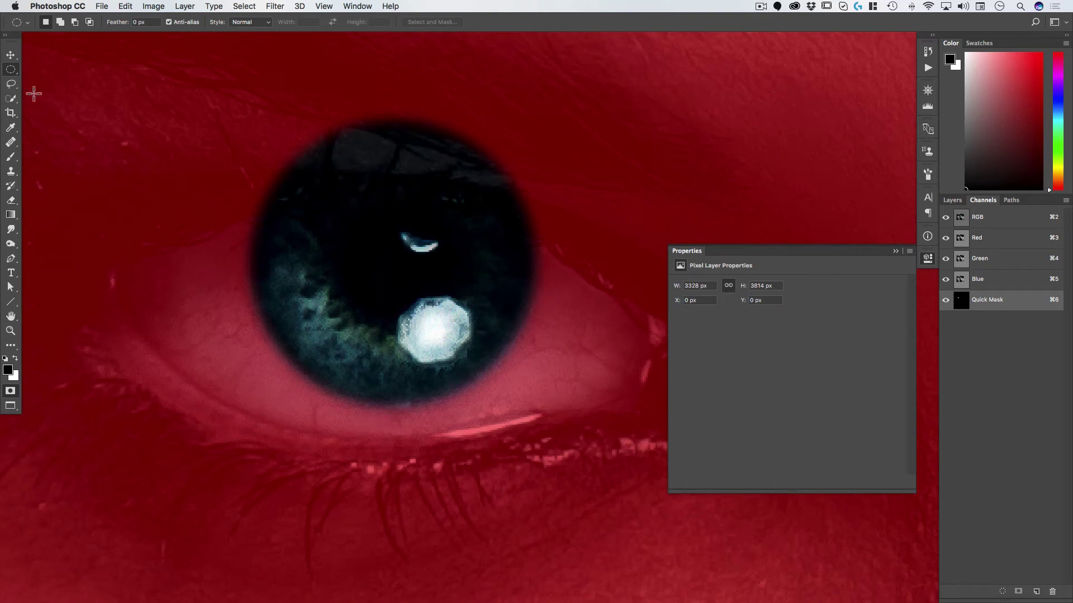
pyautogui.press('b')
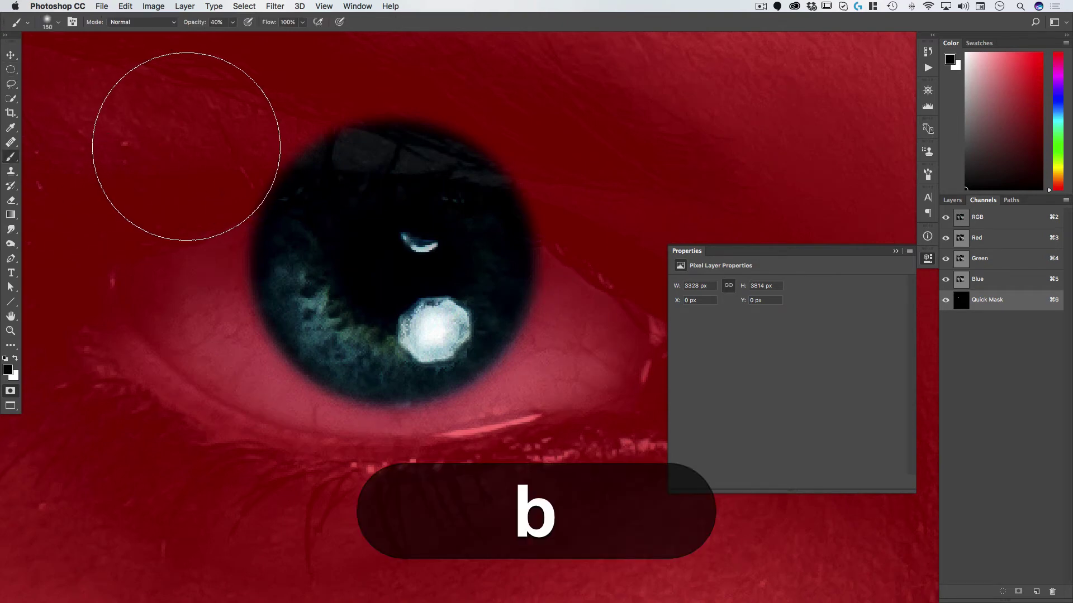
pyautogui.rightClick(193, 144)
pyautogui.moveTo(294, 163); pyautogui.dragTo(258, 168)
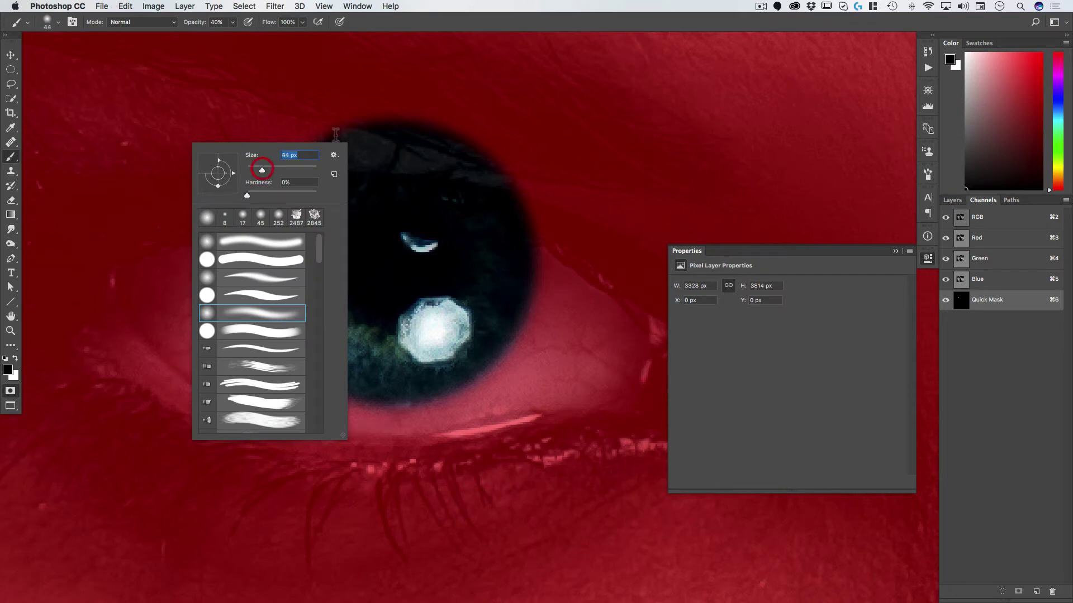
pyautogui.click(340, 116)
pyautogui.moveTo(501, 125)
pyautogui.mouseDown()
pyautogui.moveTo(232, 145)
pyautogui.moveTo(378, 130)
pyautogui.moveTo(535, 146)
pyautogui.moveTo(241, 154)
pyautogui.moveTo(574, 181)
pyautogui.moveTo(451, 165)
pyautogui.moveTo(552, 214)
pyautogui.moveTo(482, 177)
pyautogui.moveTo(318, 175)
pyautogui.moveTo(399, 150)
pyautogui.mouseUp()
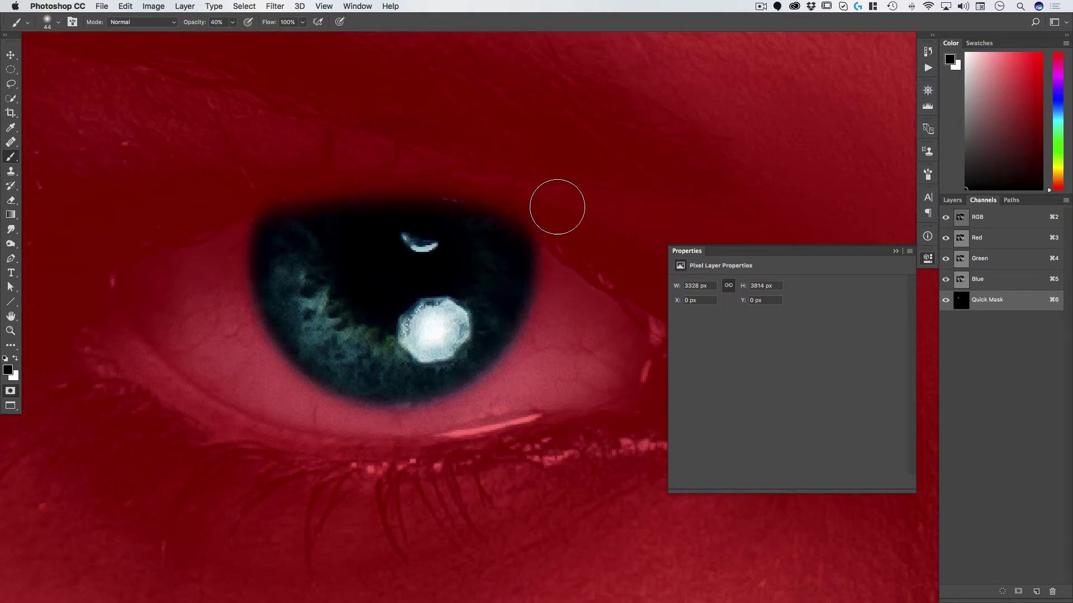
# - Turn the Quick Mask back into a selection and copy the iris from the Background copy layer onto a new layer
pyautogui.press('v')
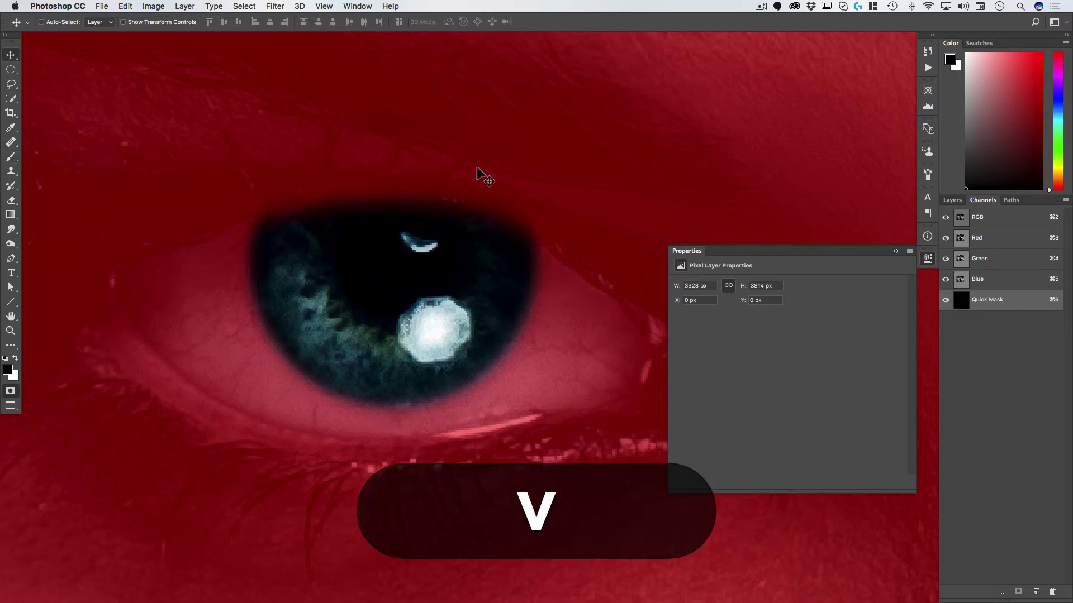
pyautogui.press('q')
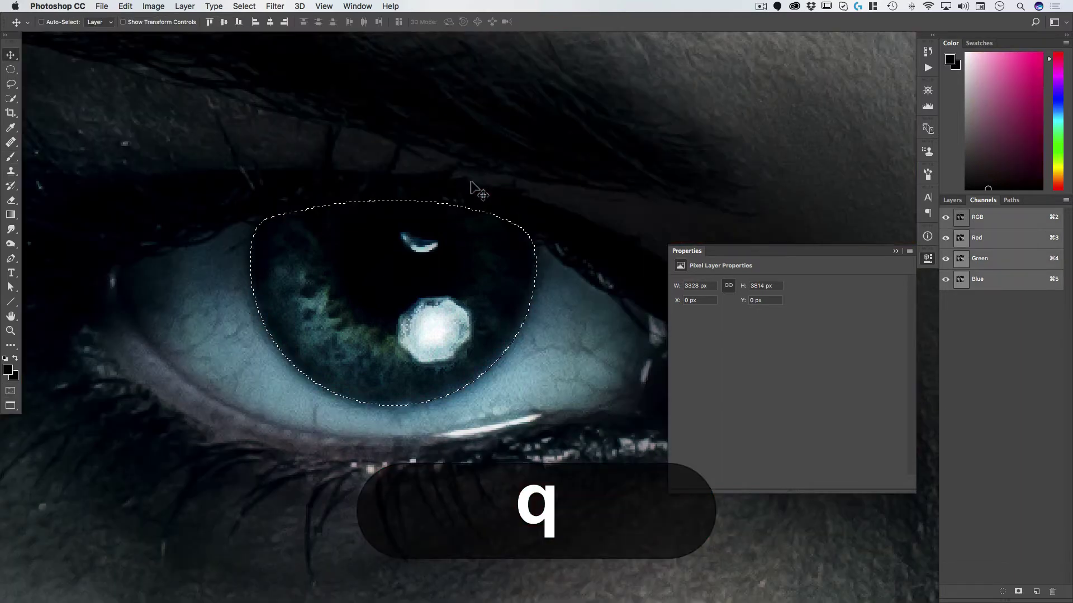
pyautogui.click(952, 200)
pyautogui.press('super')
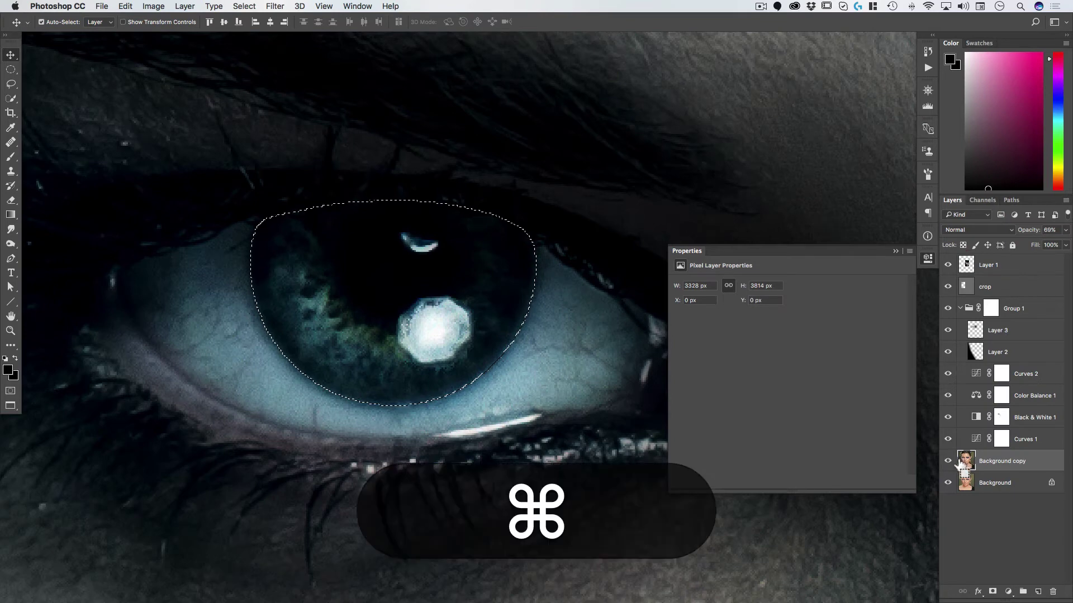
pyautogui.press('super+j')
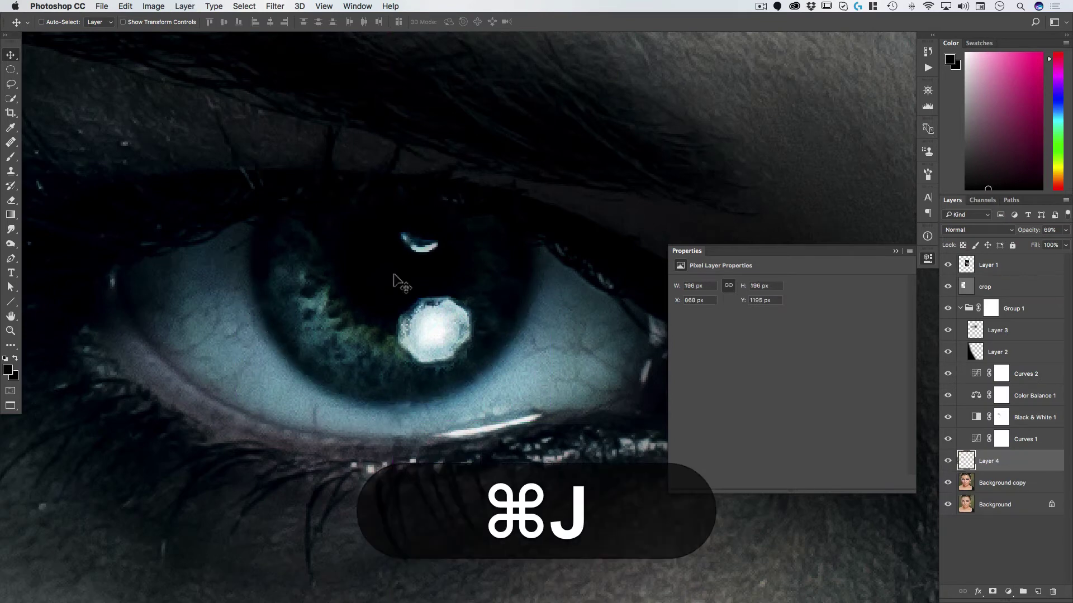
# - Set the copied iris layer's opacity to 100%
pyautogui.press('v')
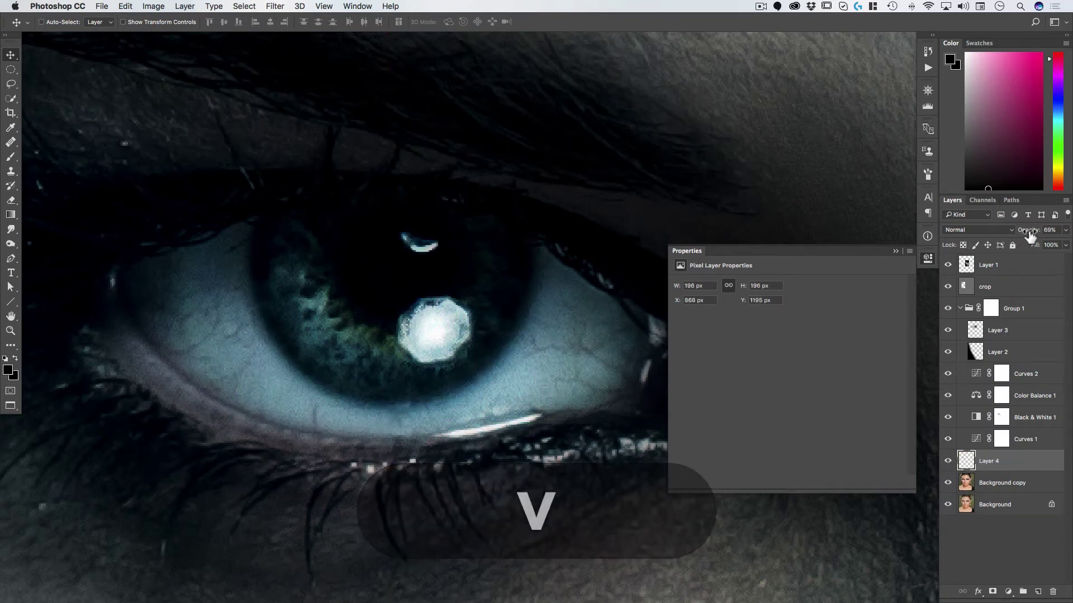
pyautogui.click(1065, 230)
pyautogui.moveTo(1051, 246); pyautogui.dragTo(1069, 245)
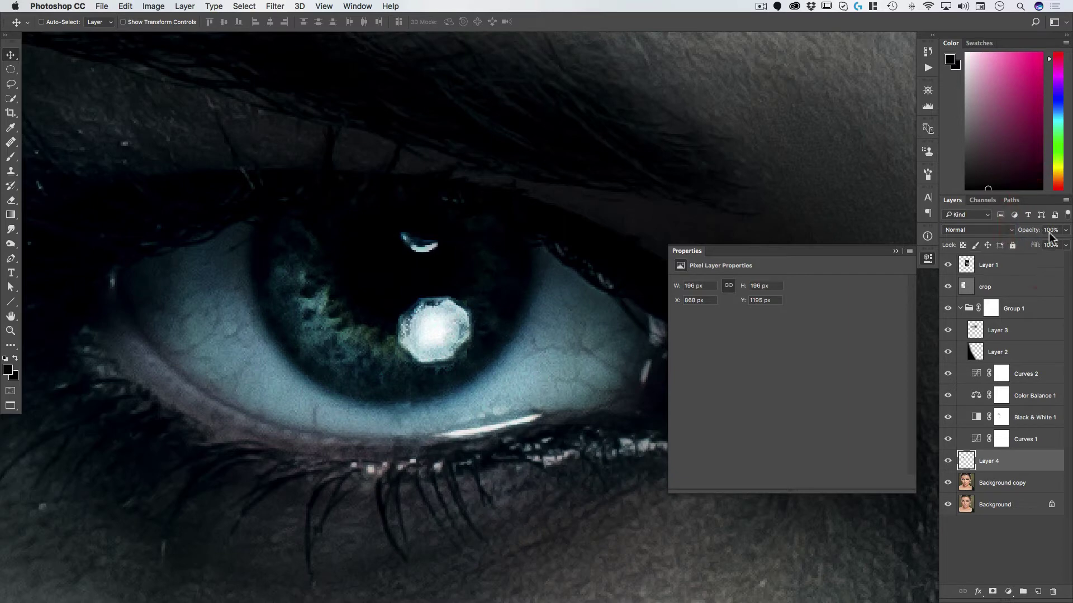
# - Brighten the iris layer with a Curves adjustment, raising the RGB curve at input 102 to output 141
pyautogui.press('super+m')
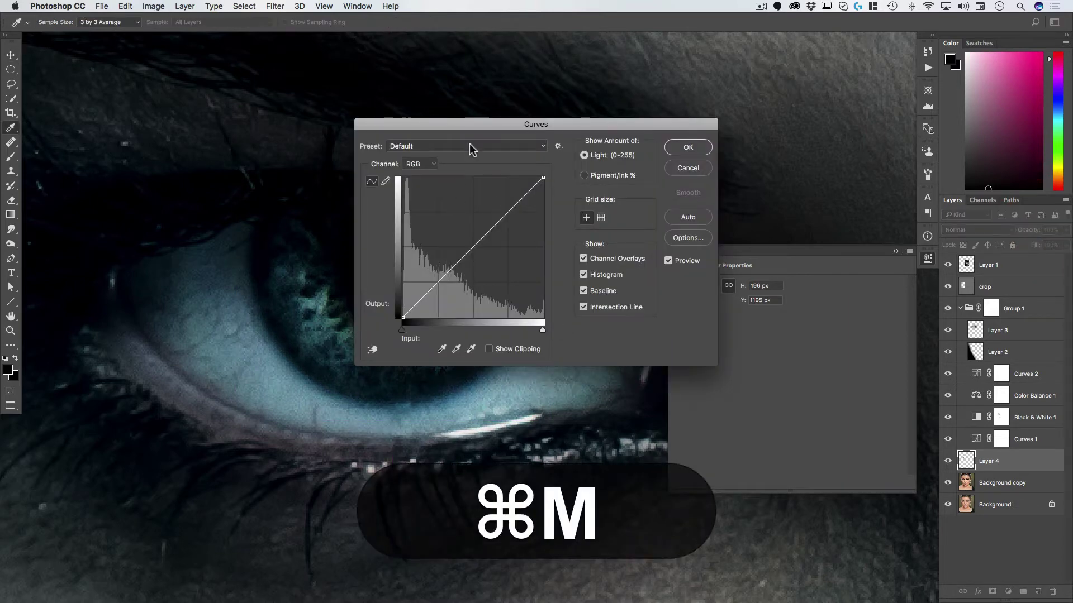
pyautogui.moveTo(488, 123); pyautogui.dragTo(669, 110)
pyautogui.moveTo(639, 247); pyautogui.dragTo(641, 230)
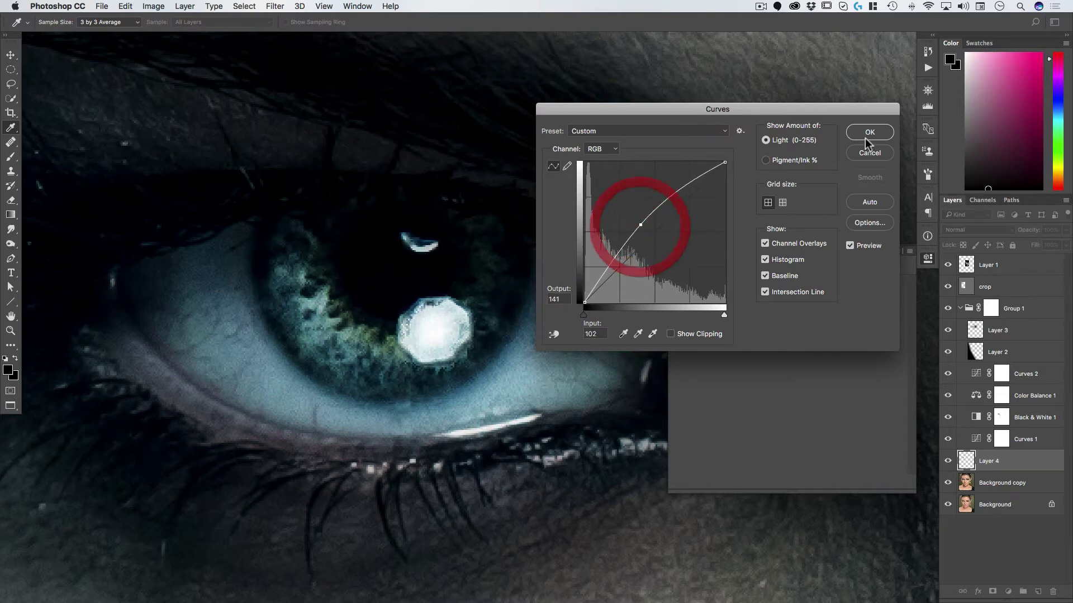
pyautogui.click(869, 131)
pyautogui.press('v')
# - Shift the iris layer's hue slightly into negative values with Hue/Saturation, leaving saturation and lightness at 0
pyautogui.press('super')
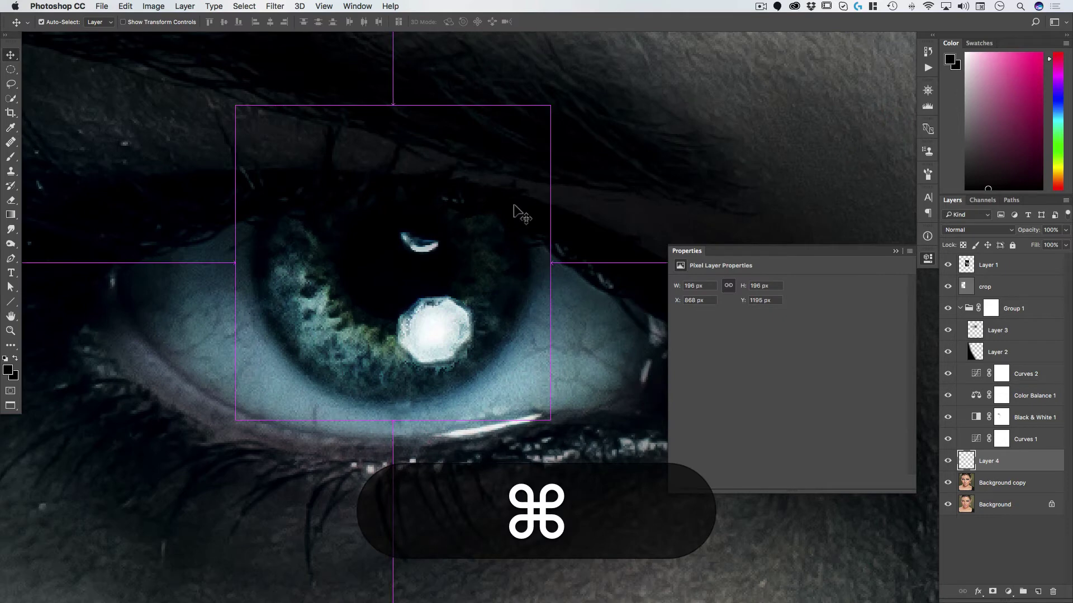
pyautogui.press('super+u')
pyautogui.moveTo(520, 137); pyautogui.dragTo(669, 88)
pyautogui.moveTo(660, 170)
pyautogui.mouseDown()
pyautogui.moveTo(608, 173)
pyautogui.moveTo(727, 177)
pyautogui.moveTo(642, 175)
pyautogui.moveTo(659, 176)
pyautogui.mouseUp()
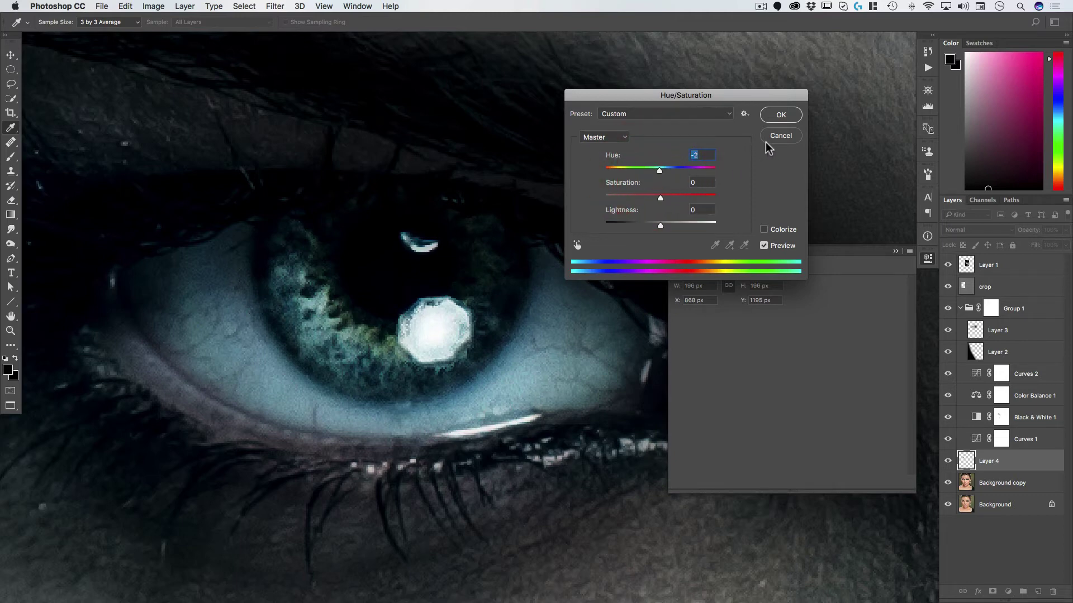
pyautogui.moveTo(659, 169); pyautogui.dragTo(656, 173)
pyautogui.click(780, 115)
# - Recolor the iris layer to a warm amber with Color Balance, shifting midtones, highlights and shadows toward red and yellow
pyautogui.press('super')
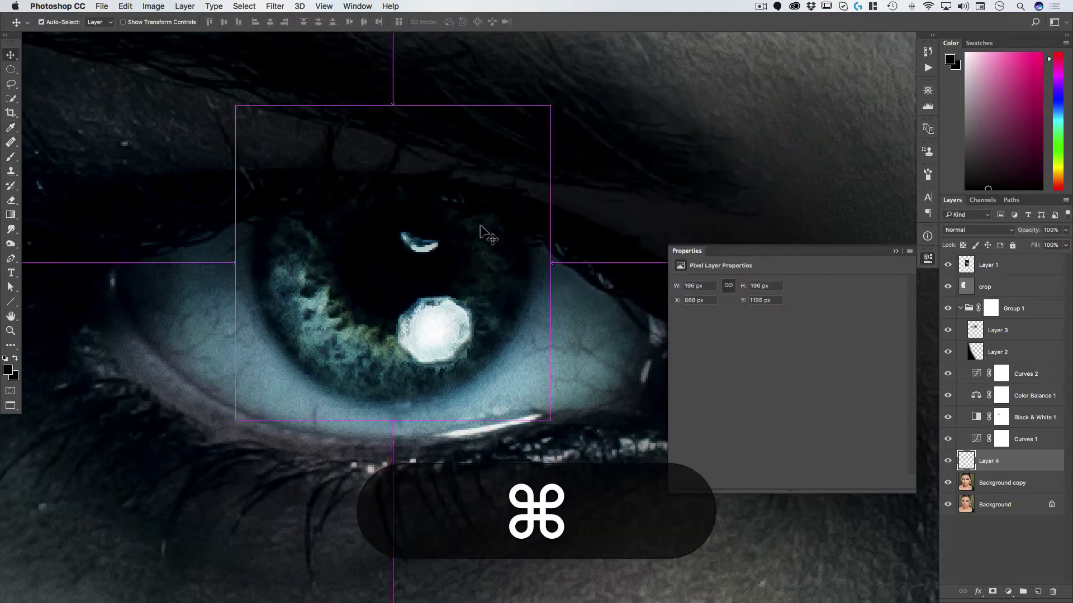
pyautogui.press('super+b')
pyautogui.moveTo(802, 244); pyautogui.dragTo(611, 136)
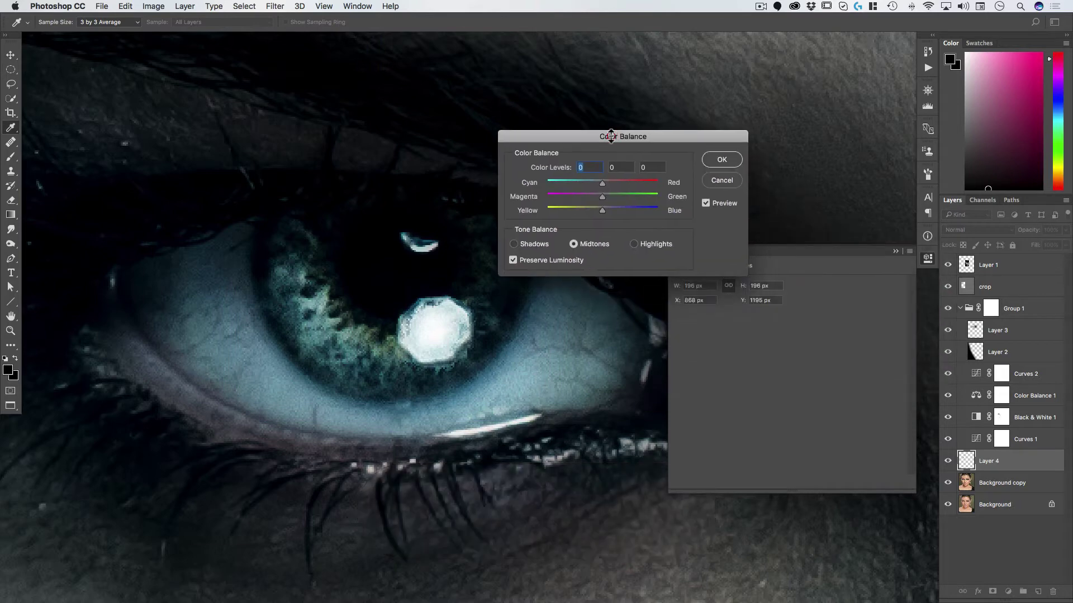
pyautogui.moveTo(601, 184); pyautogui.dragTo(576, 211)
pyautogui.click(626, 187)
pyautogui.click(634, 244)
pyautogui.moveTo(592, 215); pyautogui.dragTo(606, 184)
pyautogui.click(515, 244)
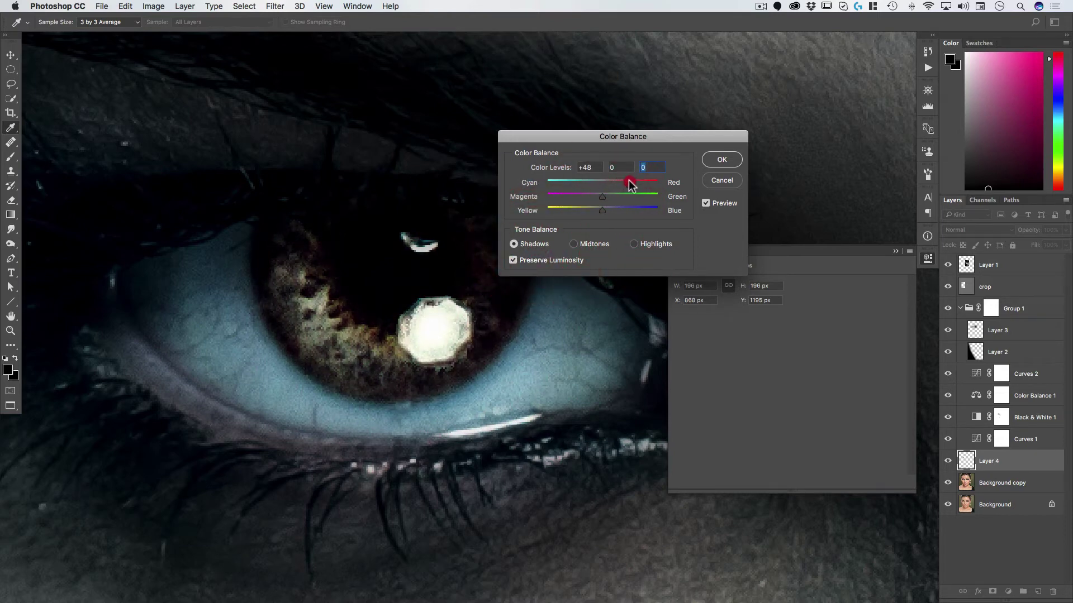
pyautogui.moveTo(631, 184); pyautogui.dragTo(591, 212)
pyautogui.click(722, 159)
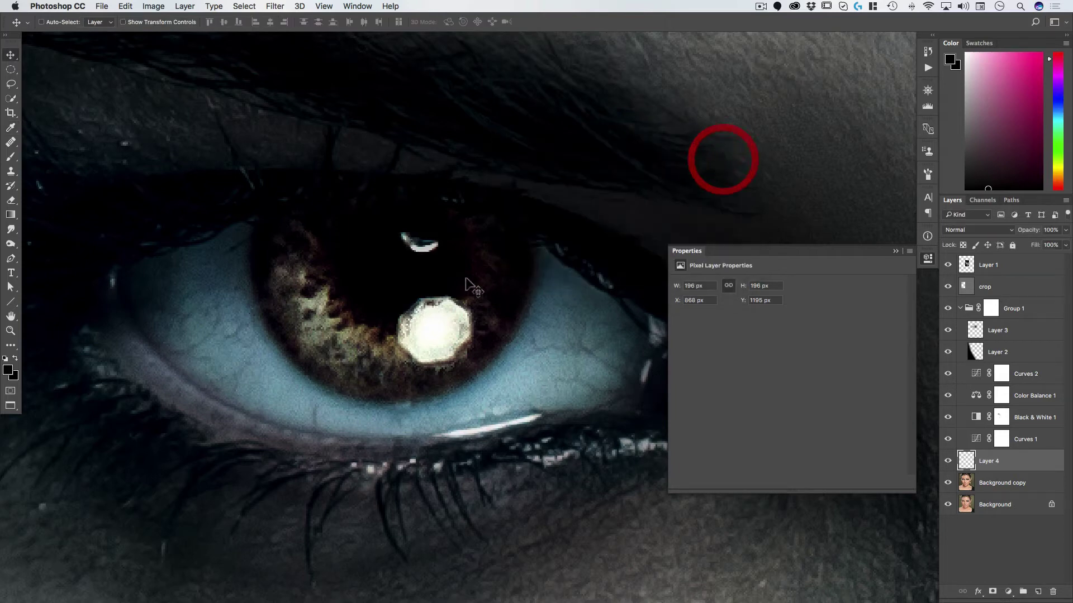
# - Compare the portrait's recolored iris with the eye on the Mummy poster, viewing both faces side by side
pyautogui.hotkey('ctrl', '-')
pyautogui.moveTo(486, 295); pyautogui.dragTo(479, 241)
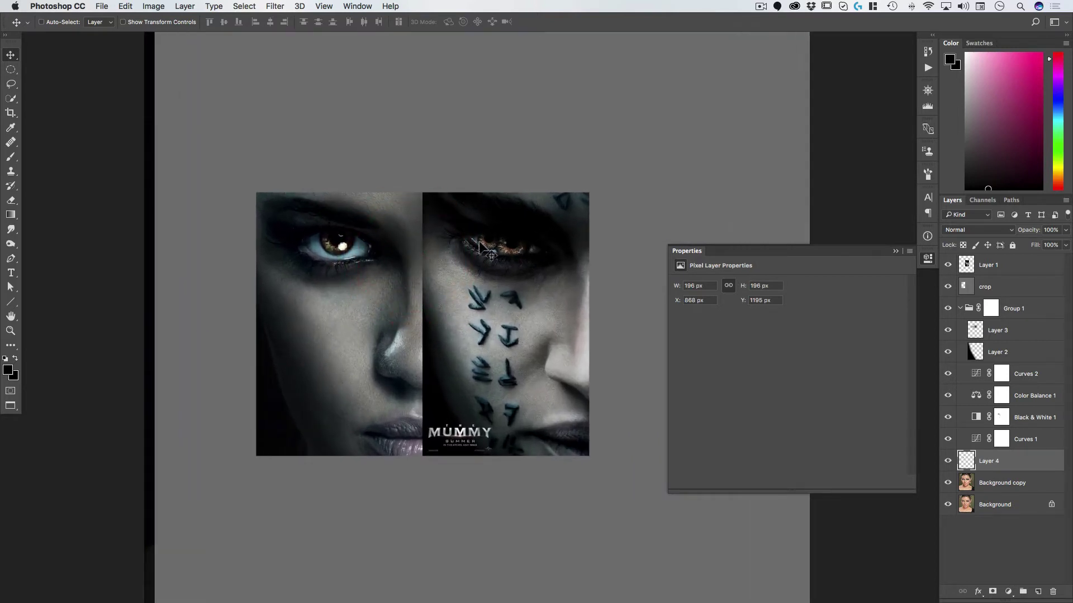
pyautogui.press('v')
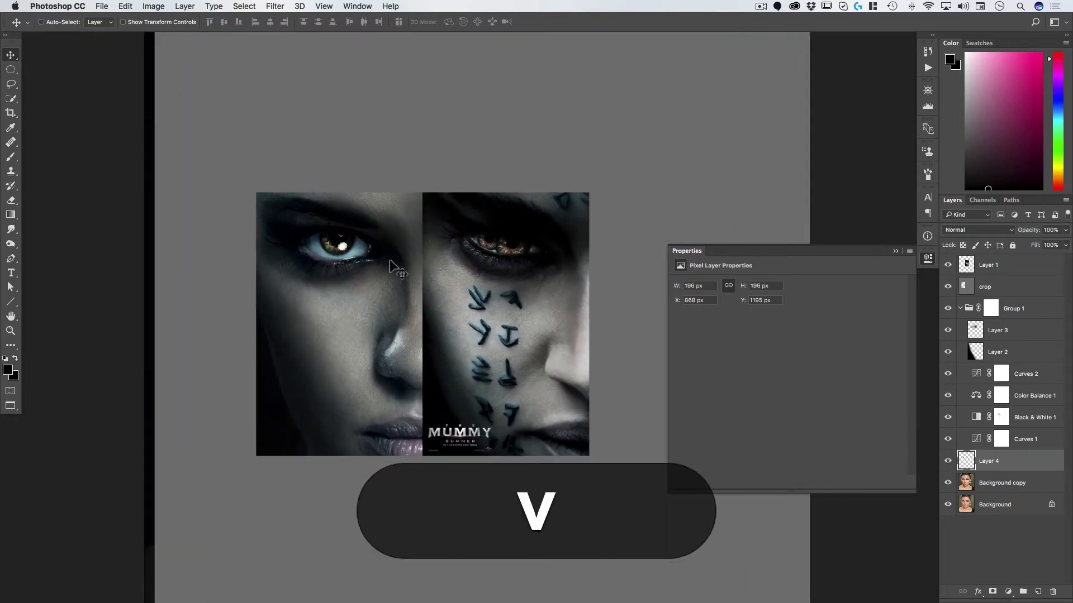
# - Compare the portrait's eye with and without the recolored iris layer, beside the eye on the poster
pyautogui.moveTo(371, 242); pyautogui.dragTo(333, 242)
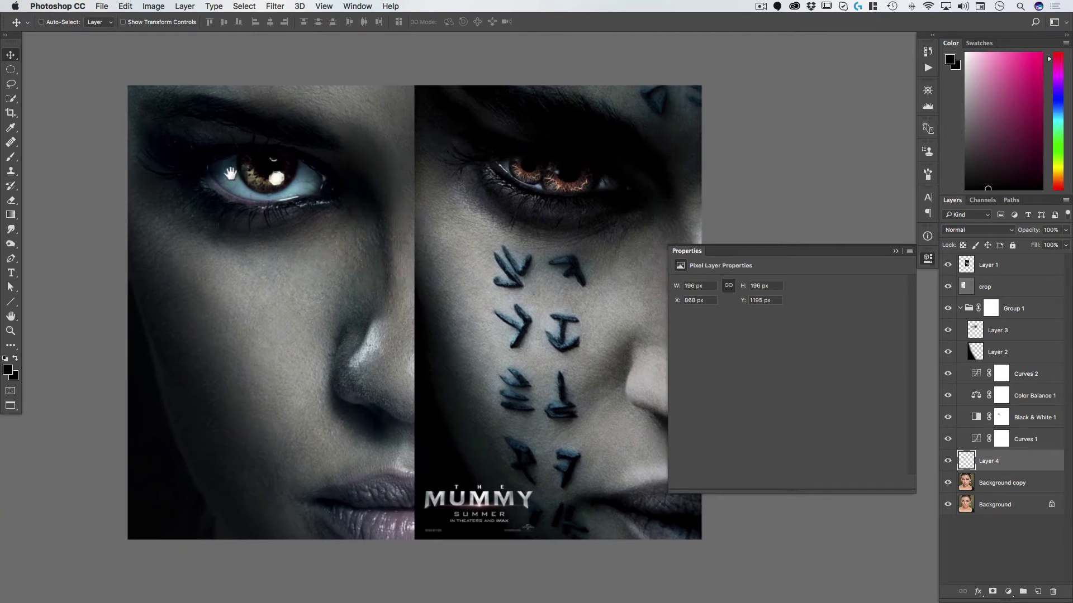
pyautogui.moveTo(246, 160); pyautogui.dragTo(269, 150)
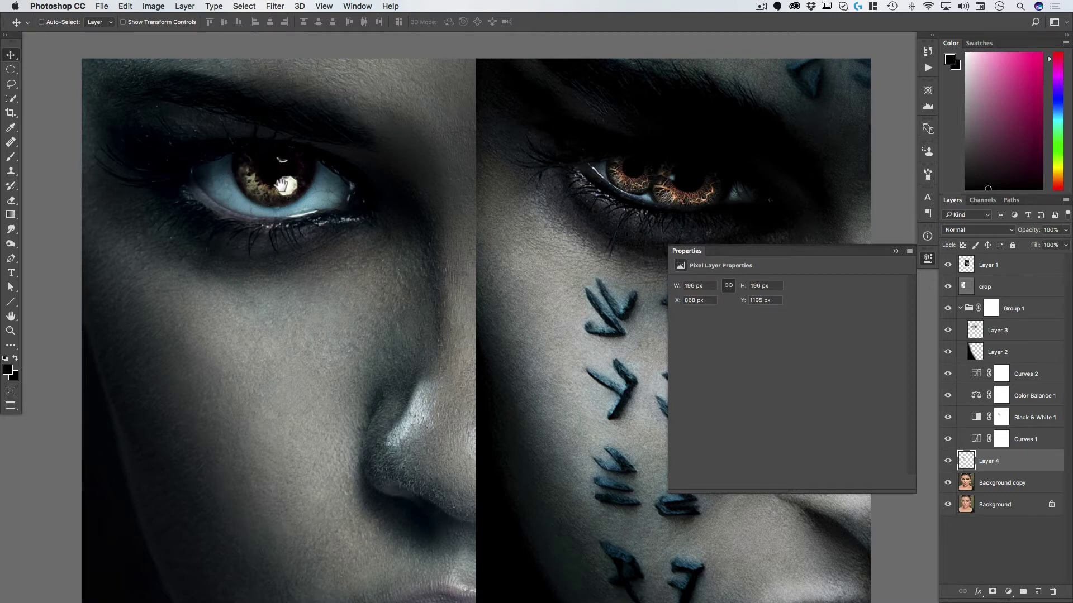
pyautogui.press('v')
pyautogui.click(948, 461)
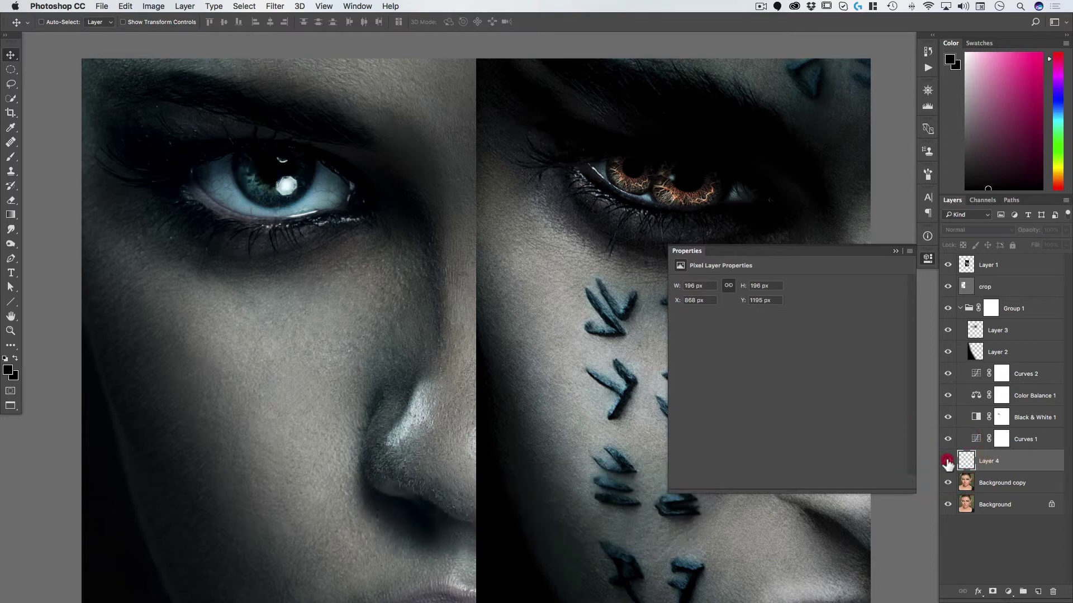
pyautogui.click(948, 461)
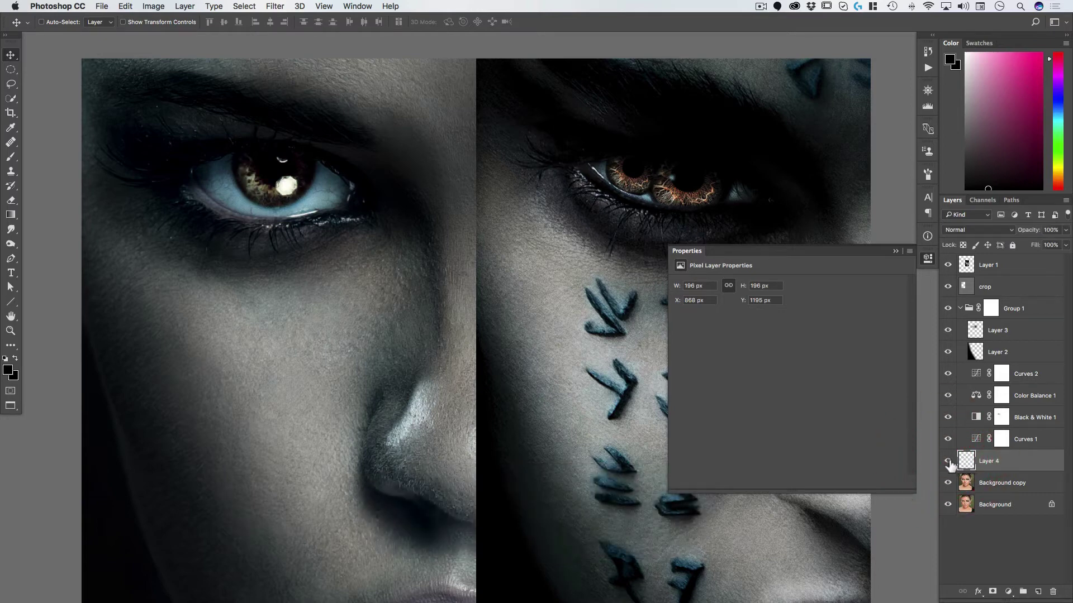
pyautogui.click(948, 462)
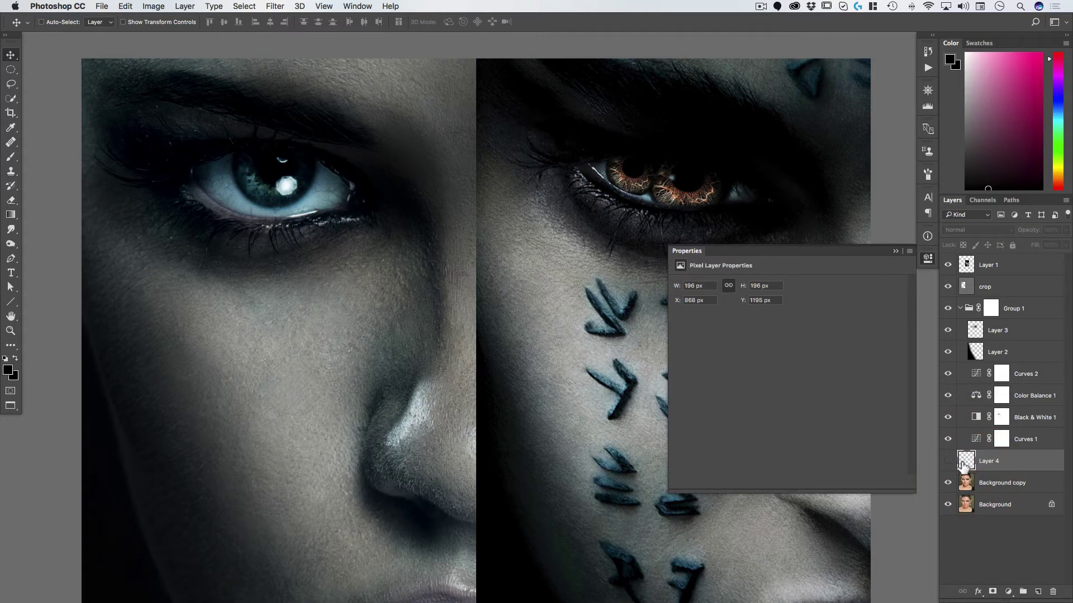
pyautogui.click(948, 462)
# - Hide the recolored iris layer, Layer 4, and duplicate the Background copy layer
pyautogui.click(948, 462)
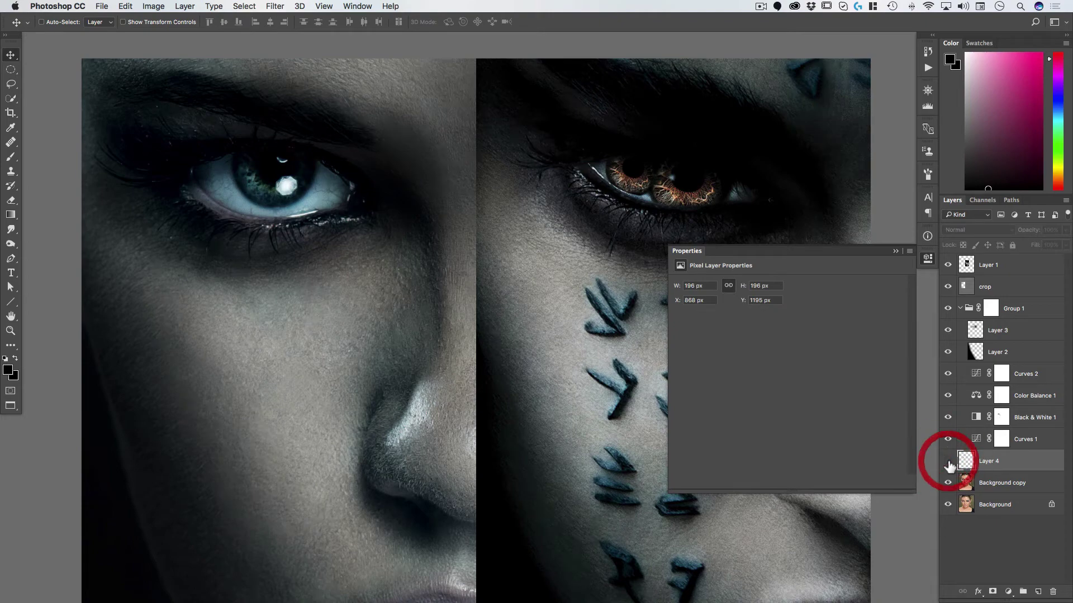
pyautogui.press('super+space')
pyautogui.keyDown('super'); pyautogui.click(274, 161); pyautogui.keyUp('super')
pyautogui.keyDown('super'); pyautogui.click(278, 158); pyautogui.keyUp('super')
pyautogui.keyDown('super'); pyautogui.click(287, 249); pyautogui.keyUp('super')
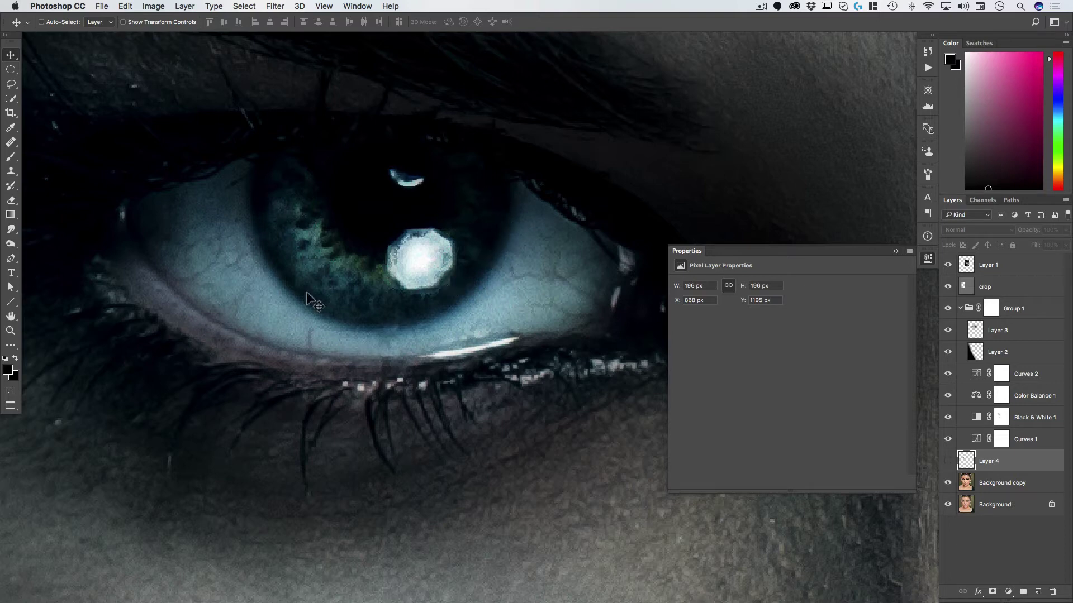
pyautogui.click(968, 488)
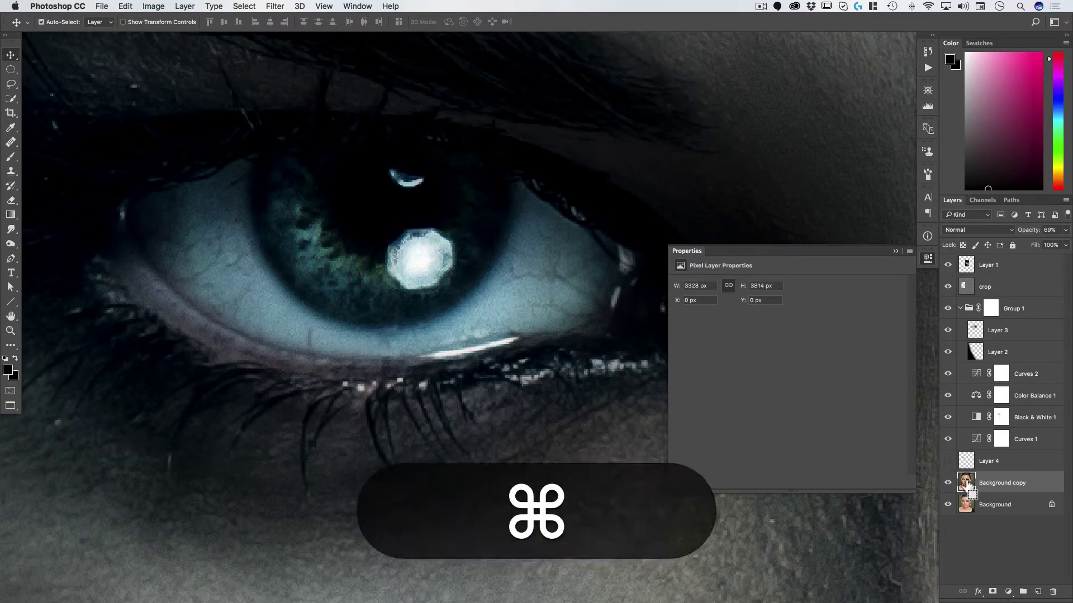
pyautogui.press('super+j')
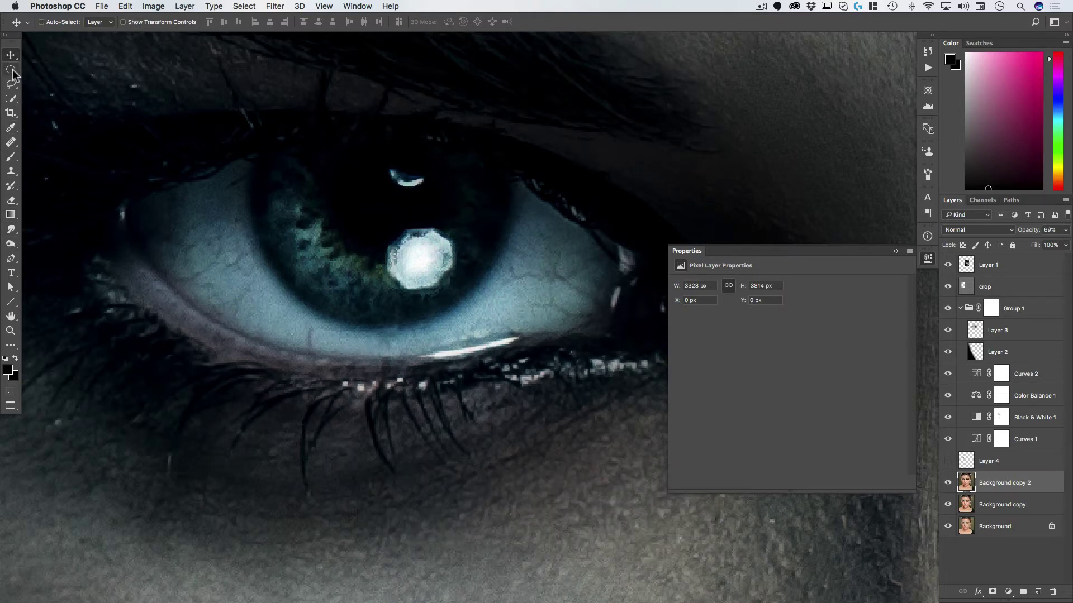
# - Make a rectangular selection around the whole eye on the duplicate and open it in the Liquify filter
pyautogui.moveTo(12, 73); pyautogui.dragTo(654, 502)
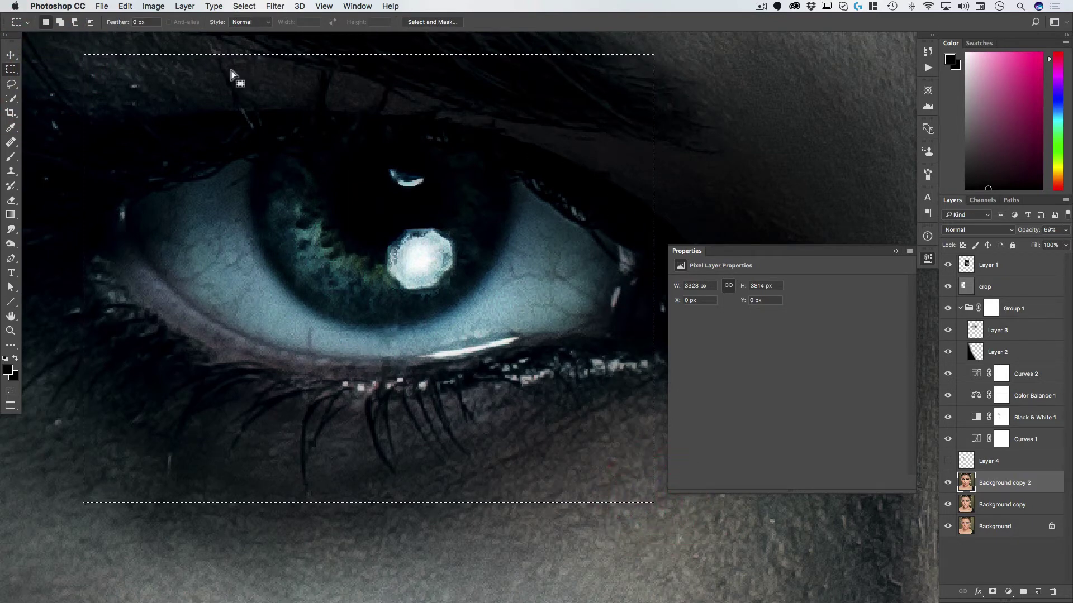
pyautogui.click(274, 6)
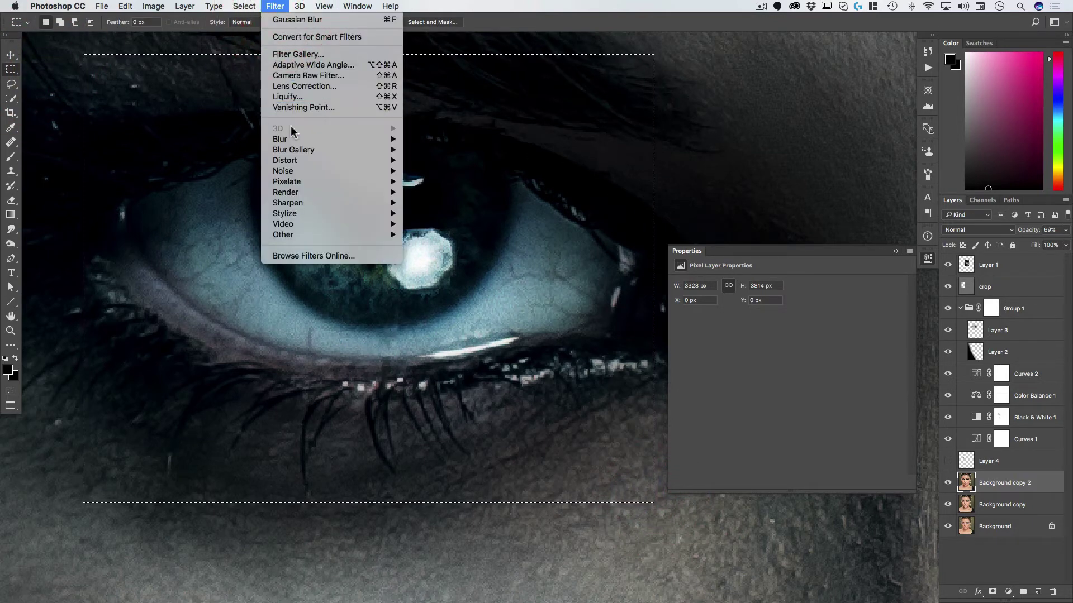
pyautogui.click(301, 97)
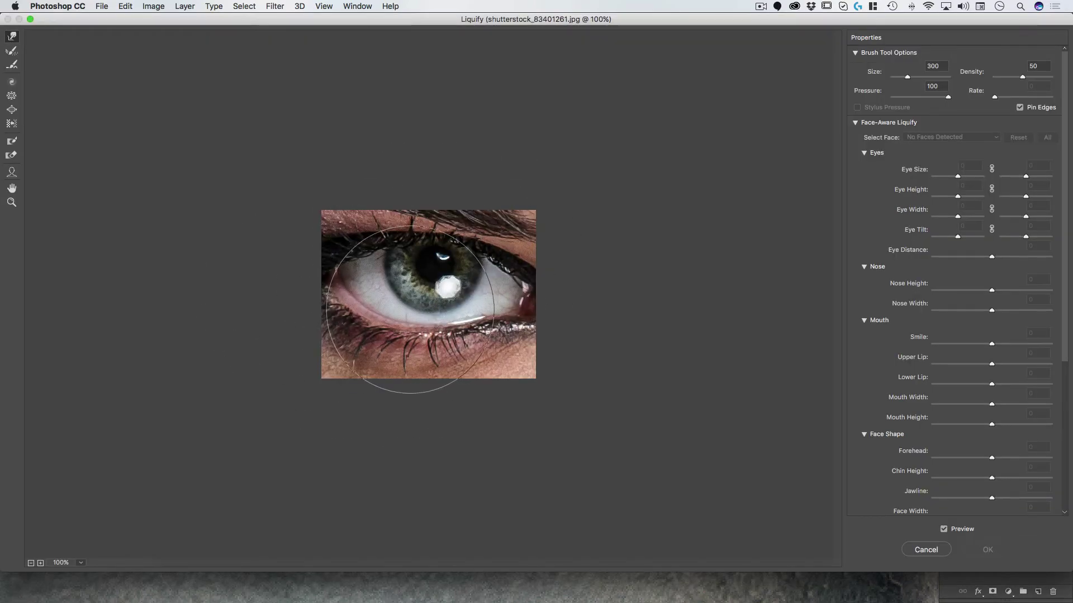
pyautogui.keyDown('super'); pyautogui.click(407, 291); pyautogui.keyUp('super')
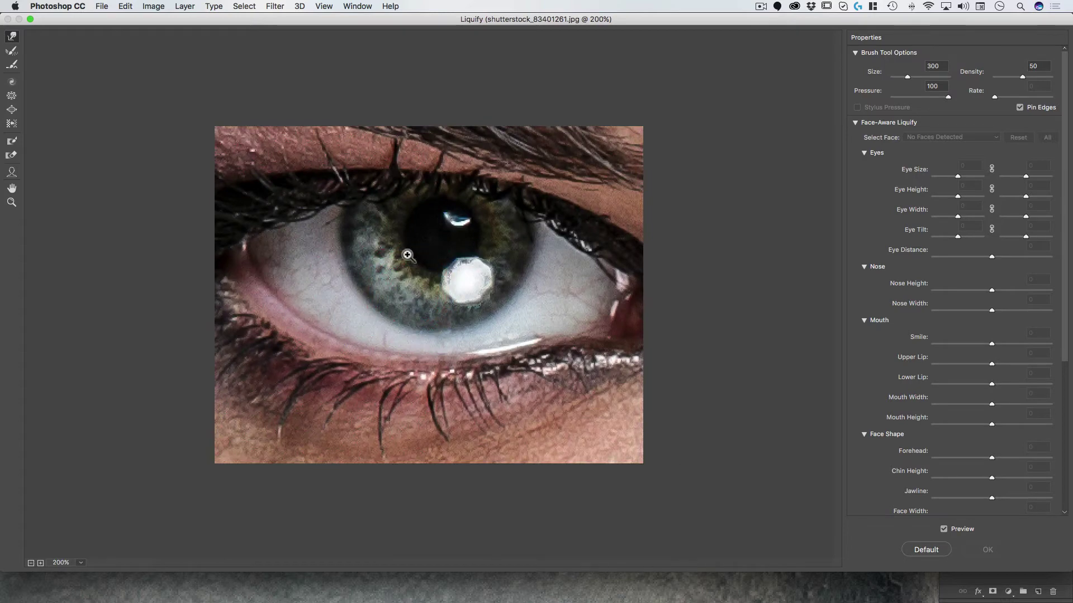
pyautogui.keyDown('super'); pyautogui.click(391, 269); pyautogui.keyUp('super')
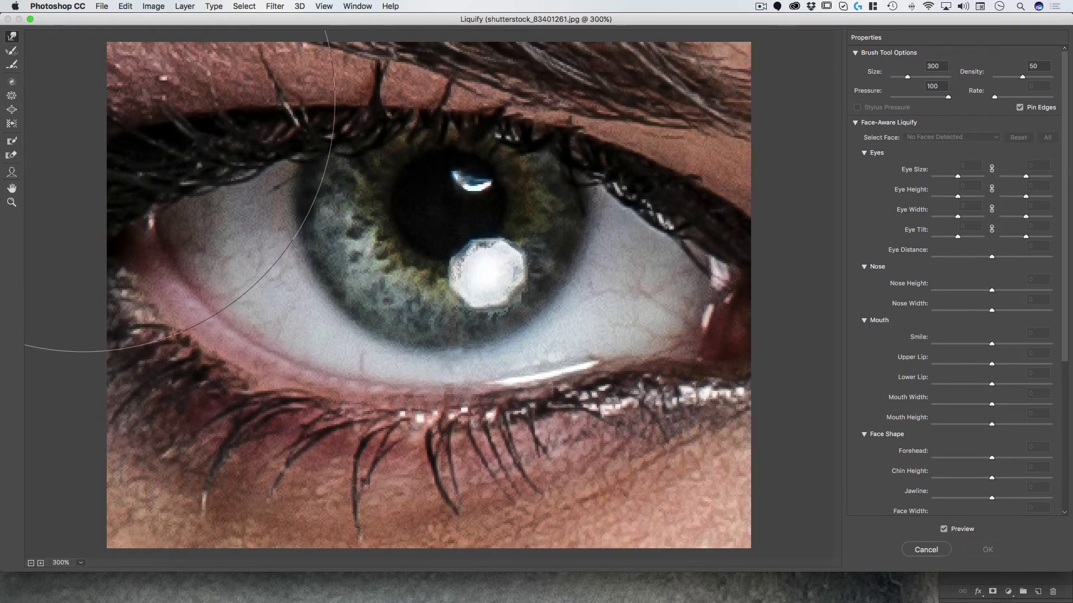
# - Push the outer and lower-outer edge of the original iris inward with Forward Warp, using a brush size up to 88
pyautogui.moveTo(907, 80); pyautogui.dragTo(900, 81)
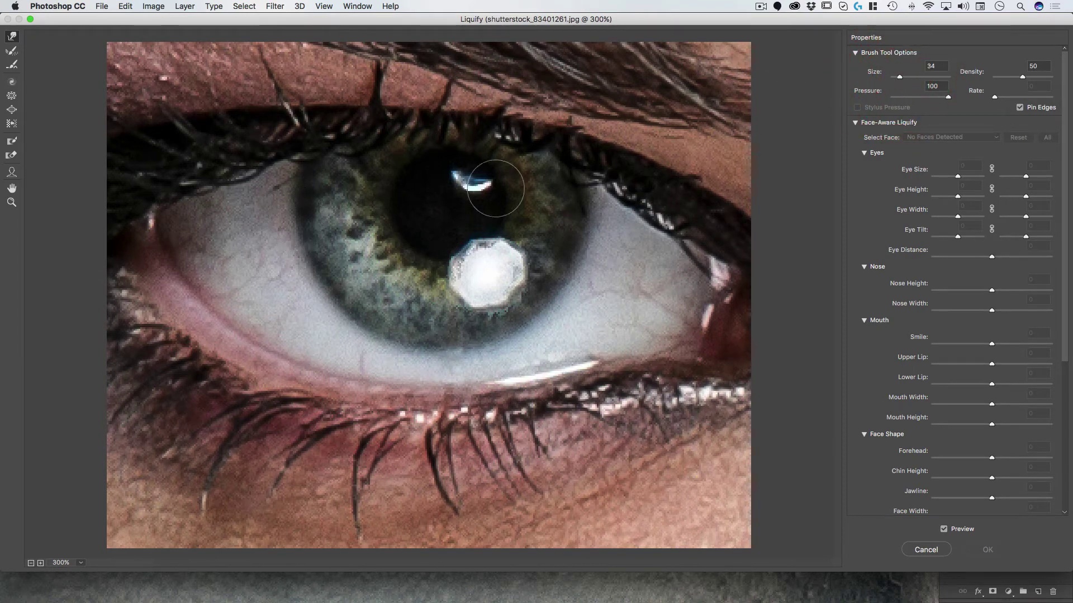
pyautogui.click(12, 37)
pyautogui.moveTo(899, 78); pyautogui.dragTo(897, 78)
pyautogui.click(299, 187)
pyautogui.moveTo(299, 188)
pyautogui.mouseDown()
pyautogui.moveTo(307, 179)
pyautogui.moveTo(295, 223)
pyautogui.moveTo(306, 221)
pyautogui.mouseUp()
pyautogui.hotkey('ctrl', 'z')
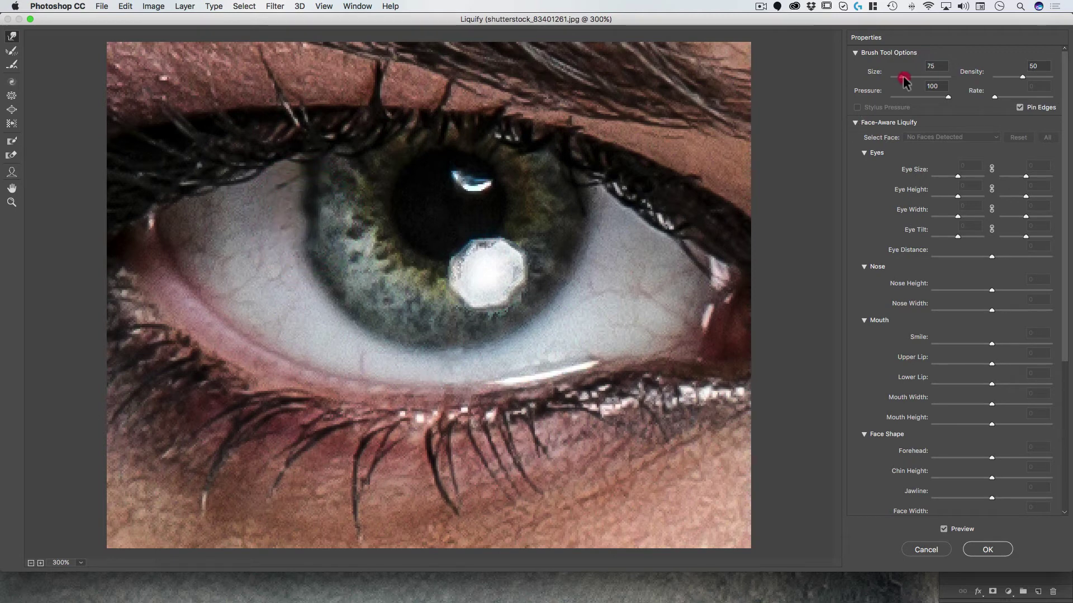
pyautogui.moveTo(903, 78); pyautogui.dragTo(902, 76)
pyautogui.moveTo(307, 242)
pyautogui.mouseDown()
pyautogui.moveTo(345, 287)
pyautogui.moveTo(351, 276)
pyautogui.moveTo(362, 295)
pyautogui.moveTo(370, 285)
pyautogui.moveTo(389, 303)
pyautogui.moveTo(392, 290)
pyautogui.moveTo(404, 308)
pyautogui.moveTo(407, 295)
pyautogui.moveTo(434, 311)
pyautogui.mouseUp()
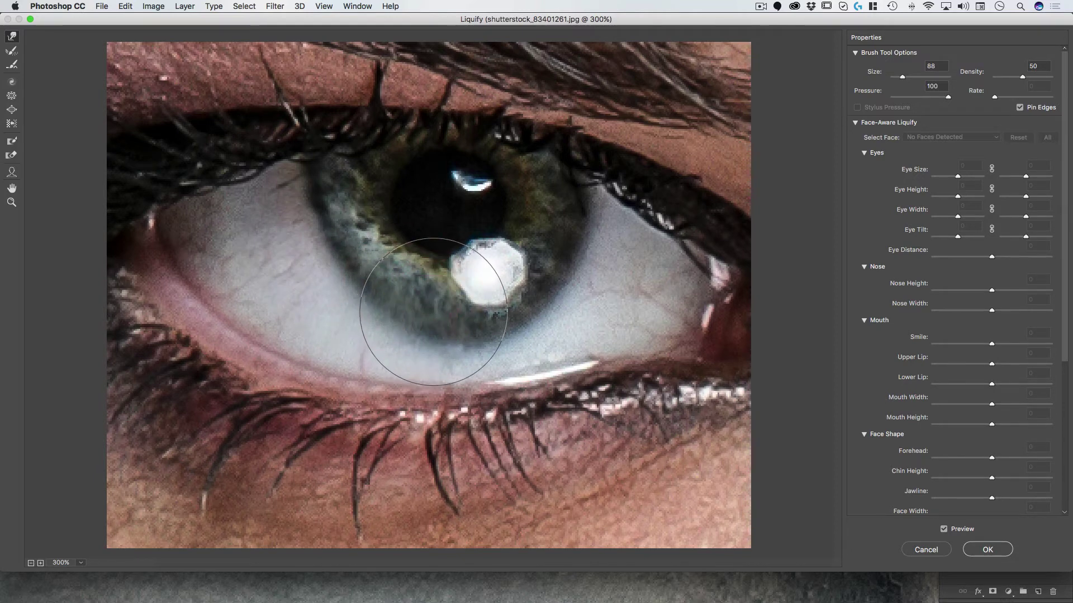
# - Shrink the iris's lower and inner edges toward the pupil with a size 60 warp brush and apply the Liquify filter
pyautogui.press('[')
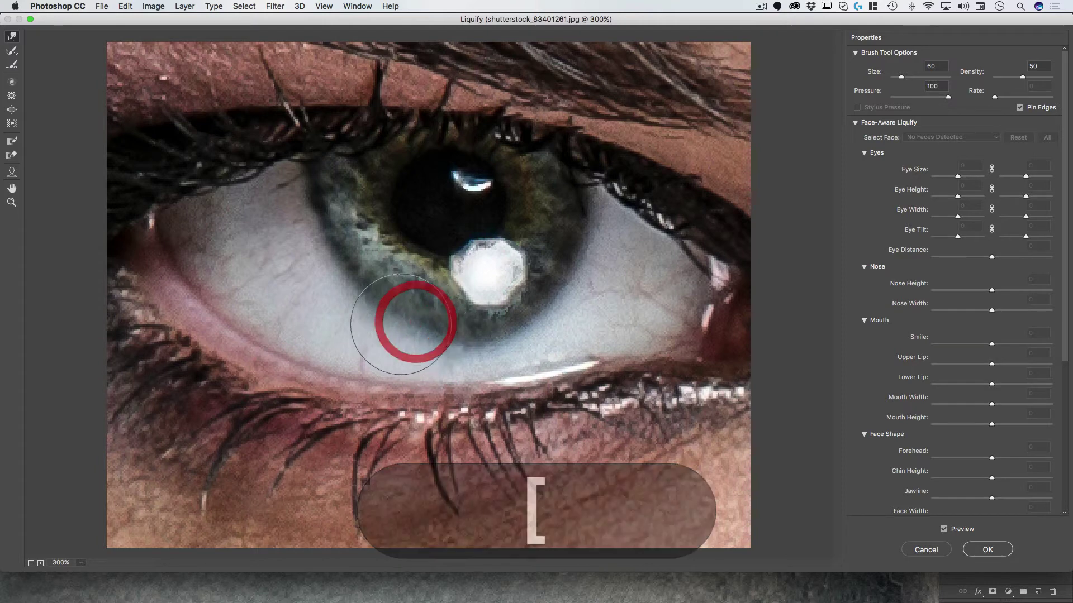
pyautogui.press('[')
pyautogui.moveTo(460, 330)
pyautogui.mouseDown()
pyautogui.moveTo(510, 318)
pyautogui.moveTo(572, 254)
pyautogui.moveTo(562, 198)
pyautogui.moveTo(531, 298)
pyautogui.moveTo(527, 286)
pyautogui.moveTo(511, 312)
pyautogui.moveTo(487, 318)
pyautogui.moveTo(489, 303)
pyautogui.moveTo(434, 324)
pyautogui.moveTo(437, 309)
pyautogui.moveTo(408, 299)
pyautogui.mouseUp()
pyautogui.press(']')
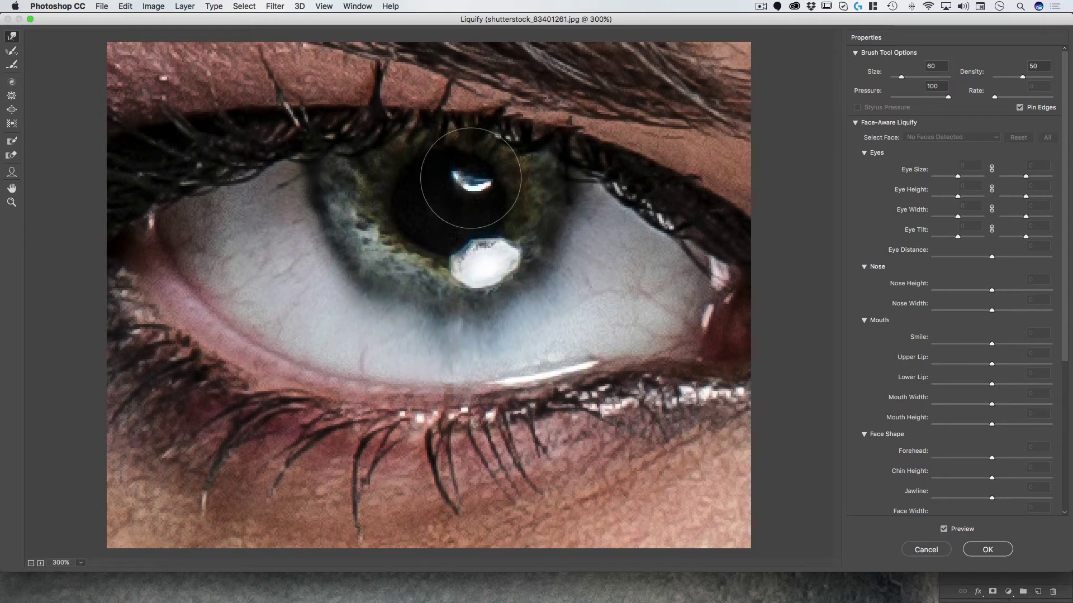
pyautogui.moveTo(355, 275)
pyautogui.mouseDown()
pyautogui.moveTo(308, 200)
pyautogui.moveTo(307, 179)
pyautogui.moveTo(314, 229)
pyautogui.moveTo(363, 286)
pyautogui.mouseUp()
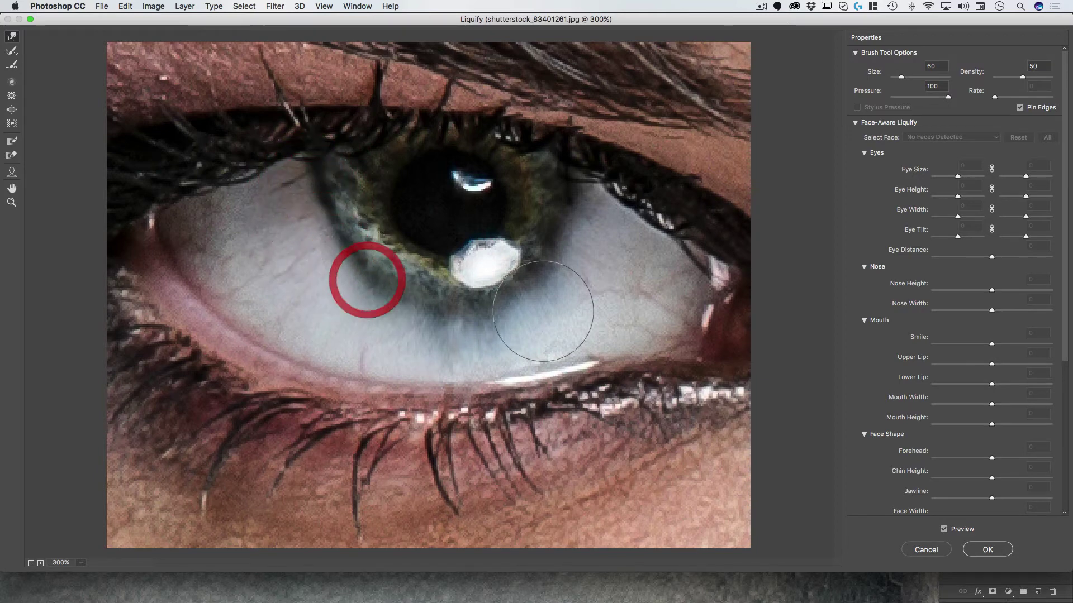
pyautogui.moveTo(568, 271); pyautogui.dragTo(567, 211)
pyautogui.click(987, 550)
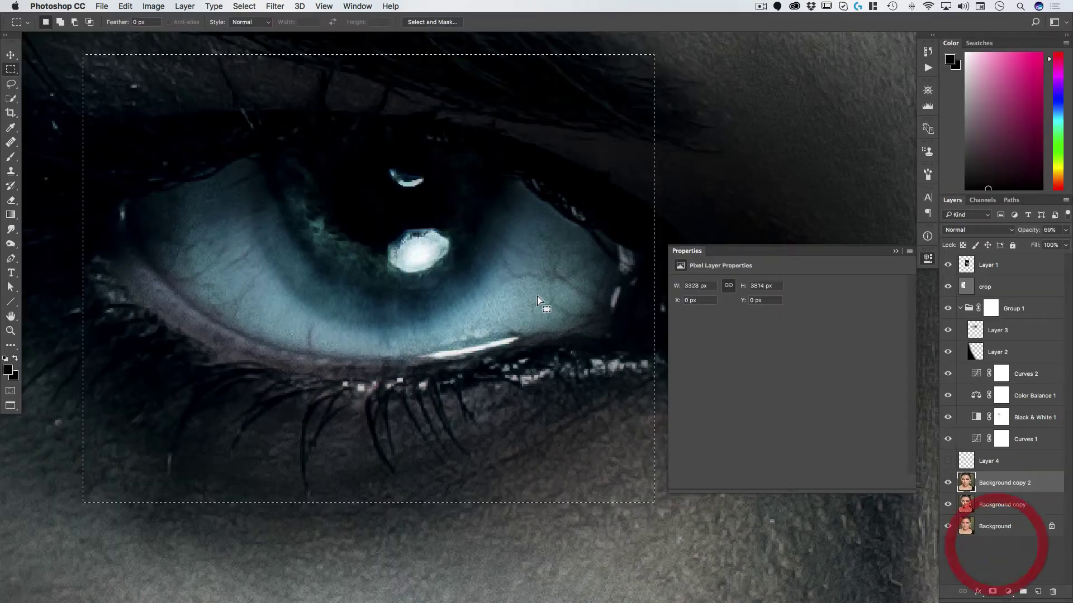
# - Clear the selection, show the recolored iris layer again, and scale it proportionally to 95.41% around its upper part
pyautogui.press('super+v')
pyautogui.click(948, 461)
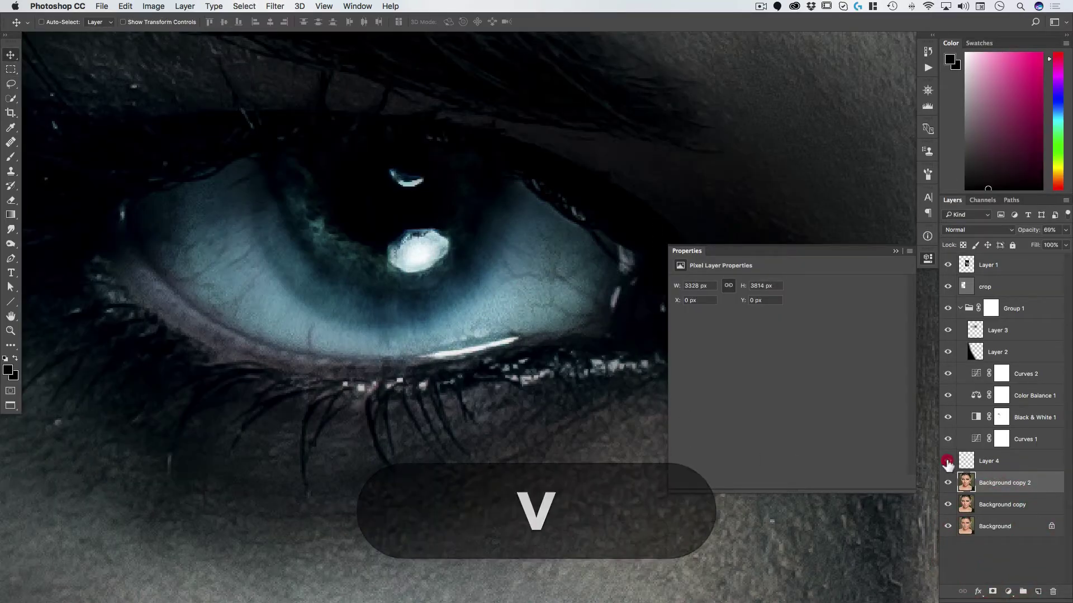
pyautogui.click(988, 461)
pyautogui.press('v')
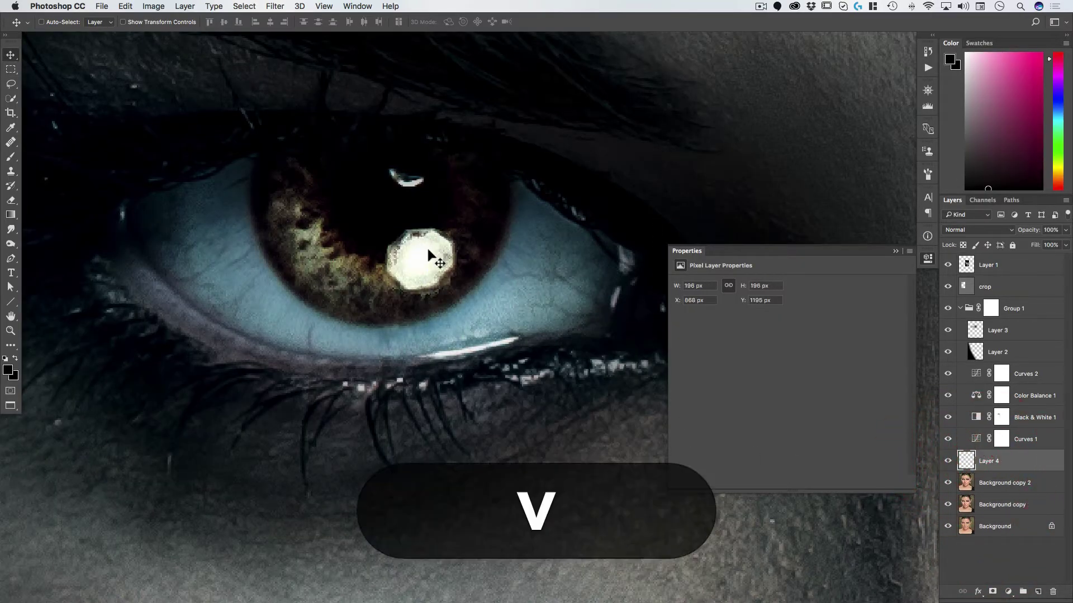
pyautogui.press('super+t')
pyautogui.moveTo(383, 198); pyautogui.dragTo(383, 134)
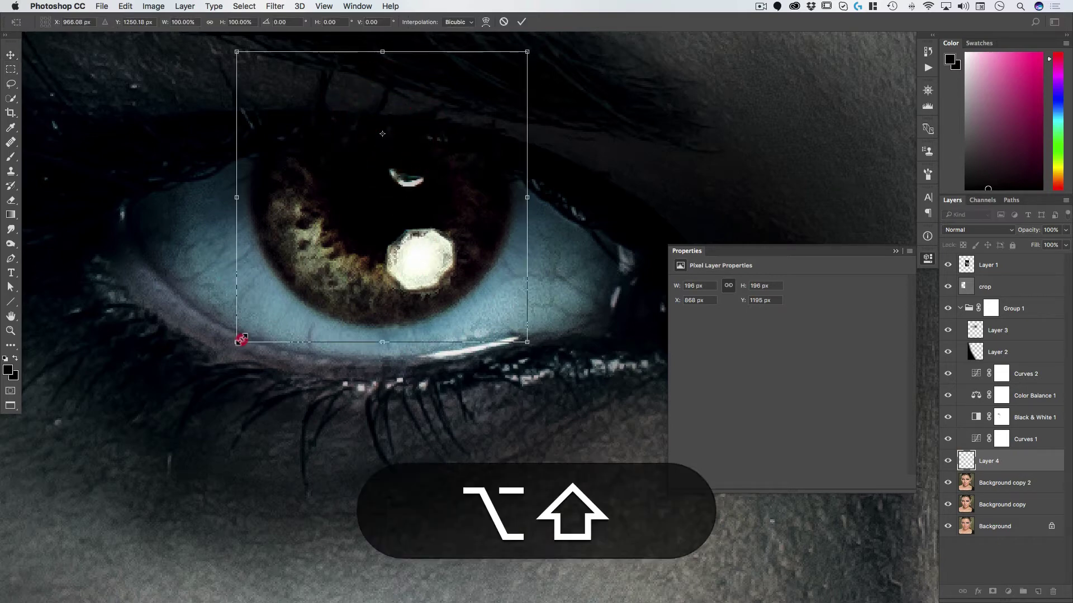
pyautogui.moveTo(241, 339); pyautogui.dragTo(249, 334)
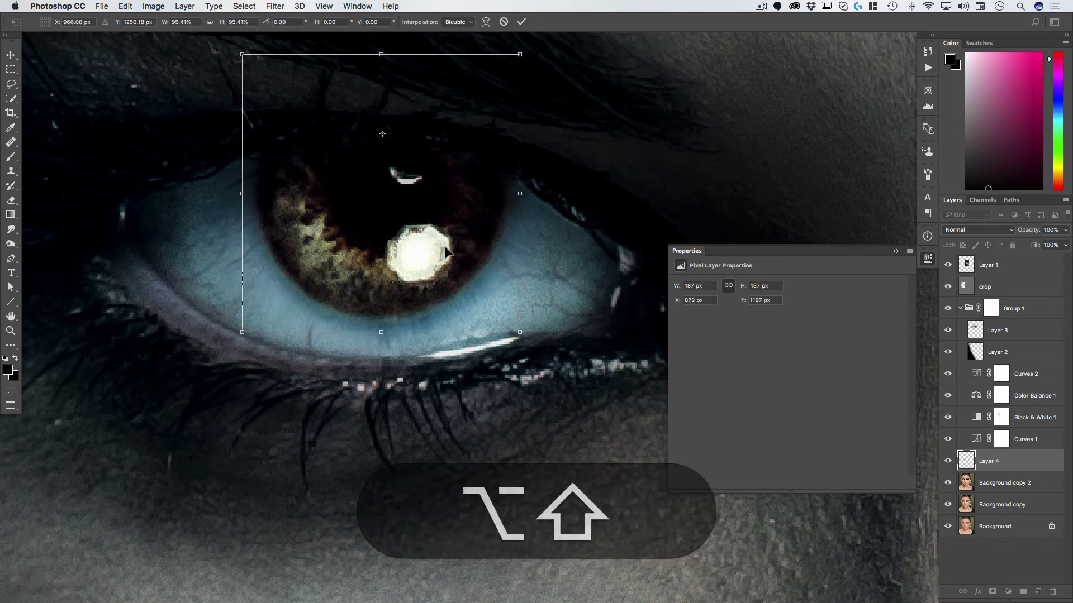
pyautogui.press('Return')
# - Duplicate the liquified Background copy 2 layer at 100% opacity and hide the new copy with a black layer mask
pyautogui.click(971, 484)
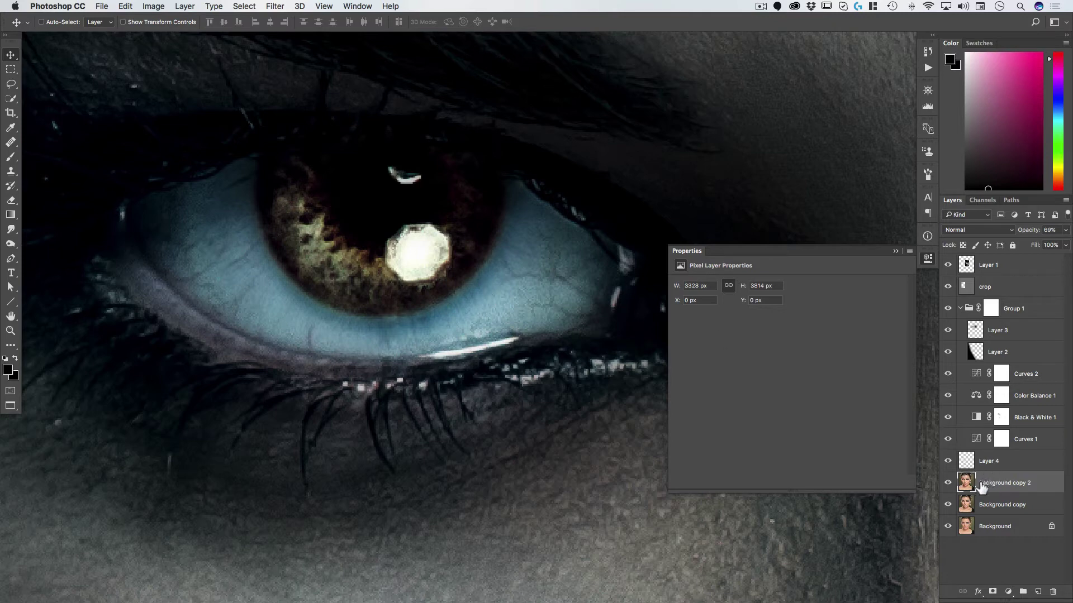
pyautogui.press('alt')
pyautogui.press('super+j')
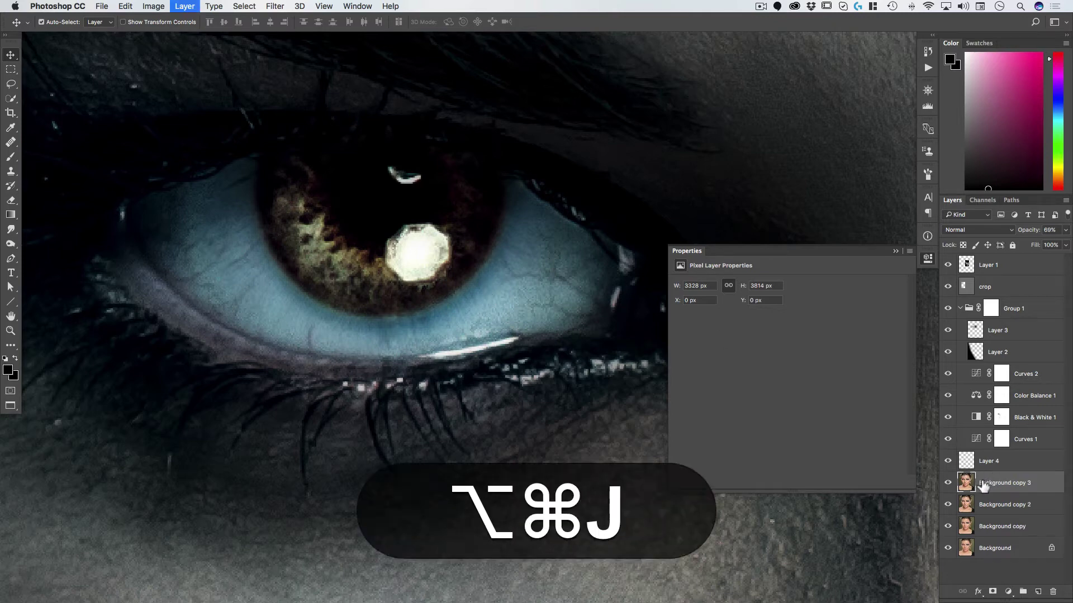
pyautogui.moveTo(1031, 238); pyautogui.dragTo(1064, 231)
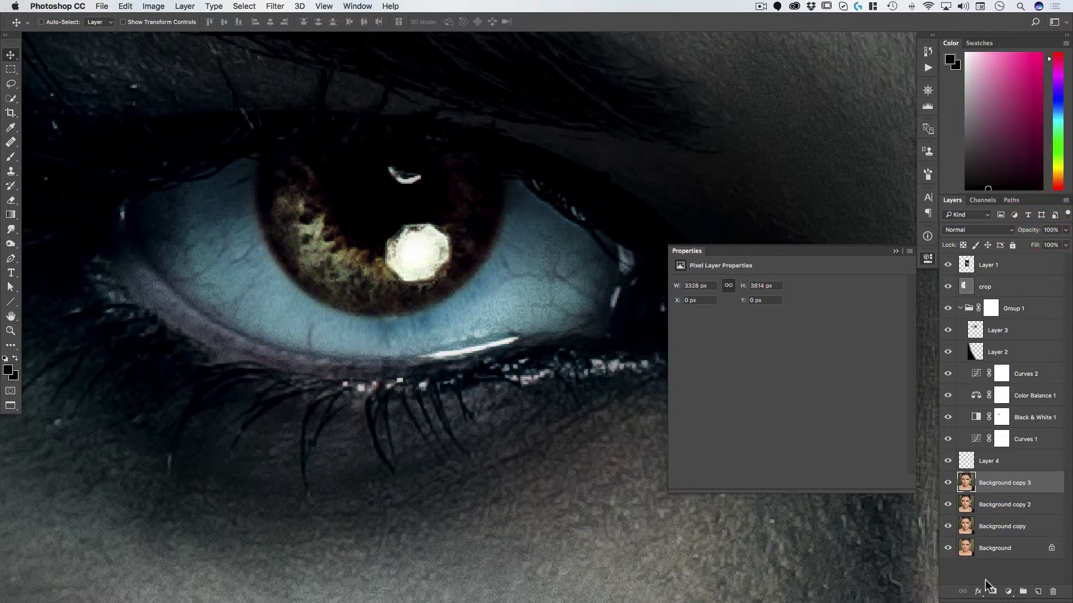
pyautogui.press('alt')
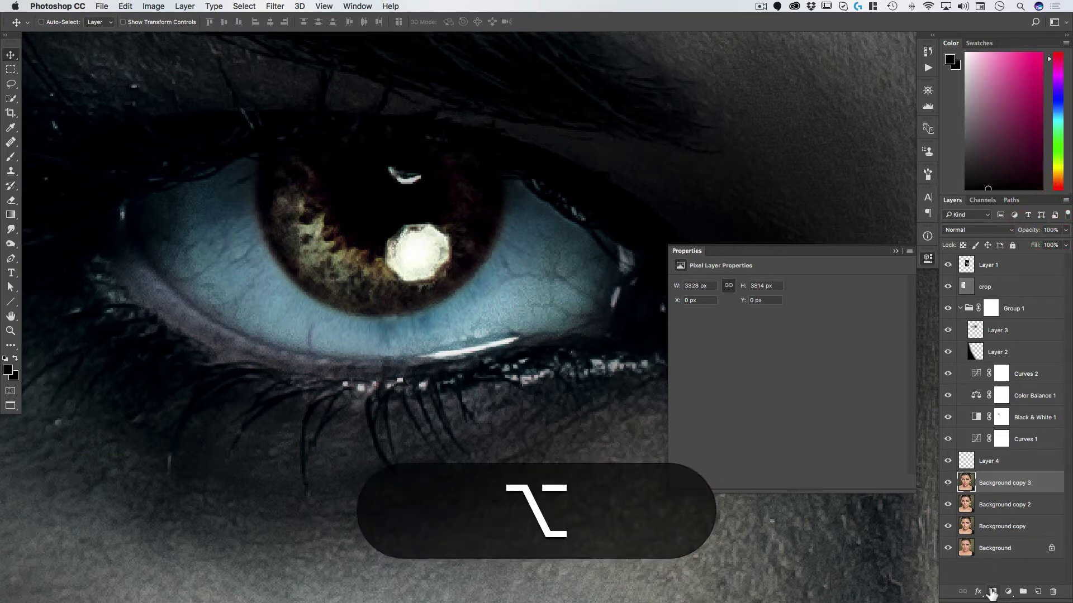
pyautogui.keyDown('alt'); pyautogui.click(992, 593); pyautogui.keyUp('alt')
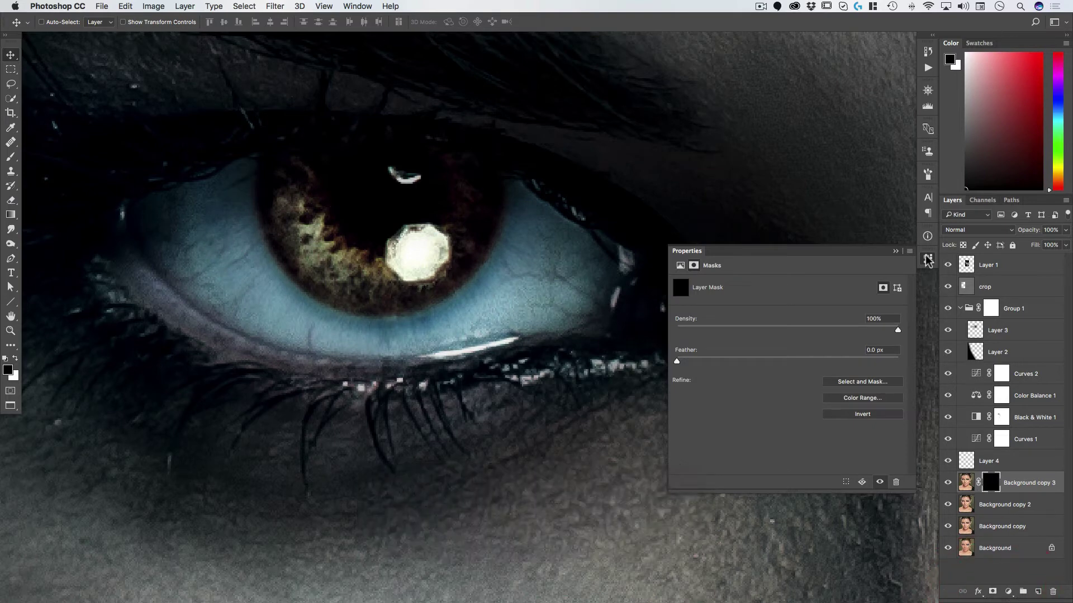
# - Paint white on the copy's mask around the iris edge with a 100% opacity brush to cover the old iris
pyautogui.press('b')
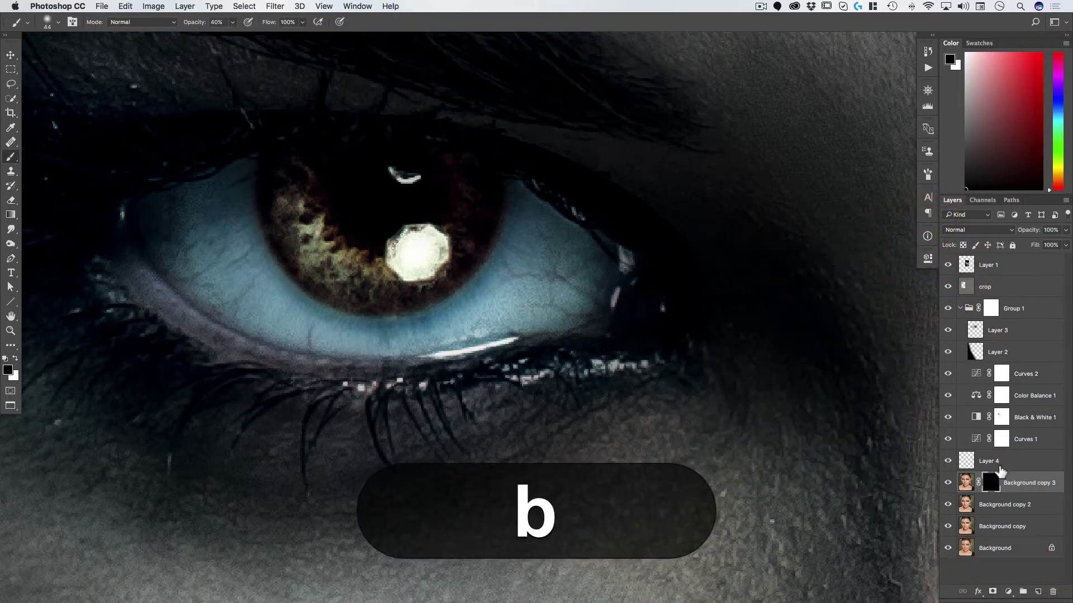
pyautogui.click(948, 461)
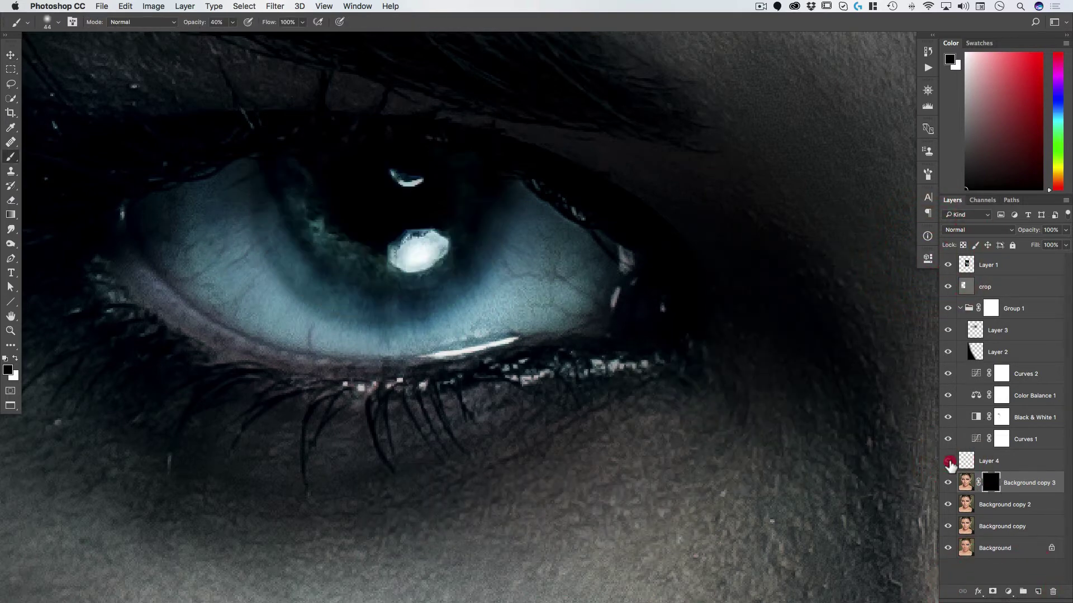
pyautogui.click(948, 461)
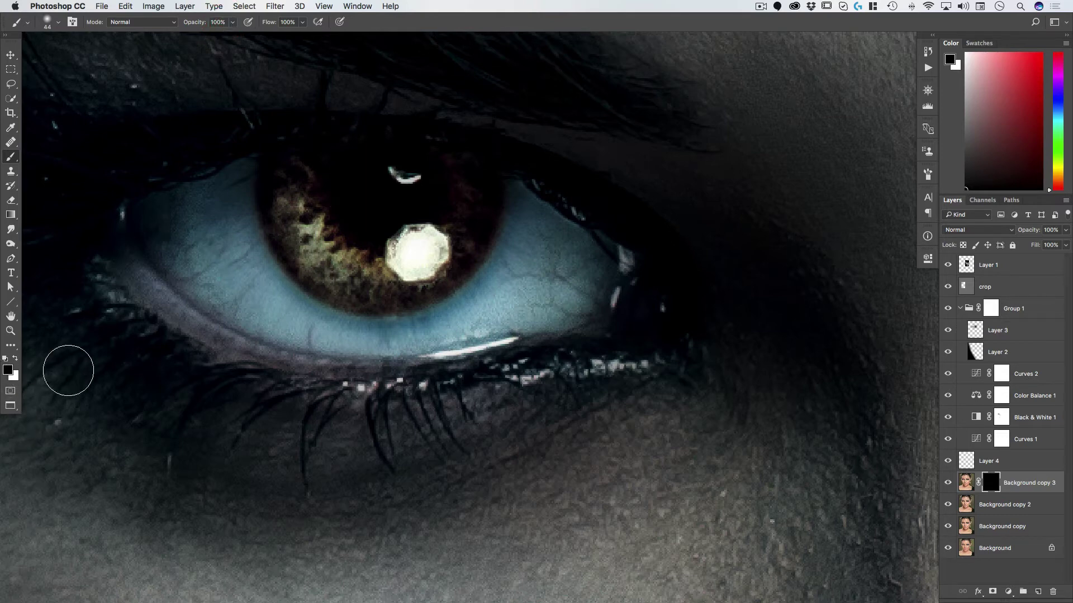
pyautogui.press('x')
pyautogui.moveTo(271, 208)
pyautogui.mouseDown()
pyautogui.moveTo(277, 264)
pyautogui.moveTo(307, 299)
pyautogui.moveTo(346, 310)
pyautogui.moveTo(434, 311)
pyautogui.moveTo(401, 323)
pyautogui.moveTo(497, 262)
pyautogui.mouseUp()
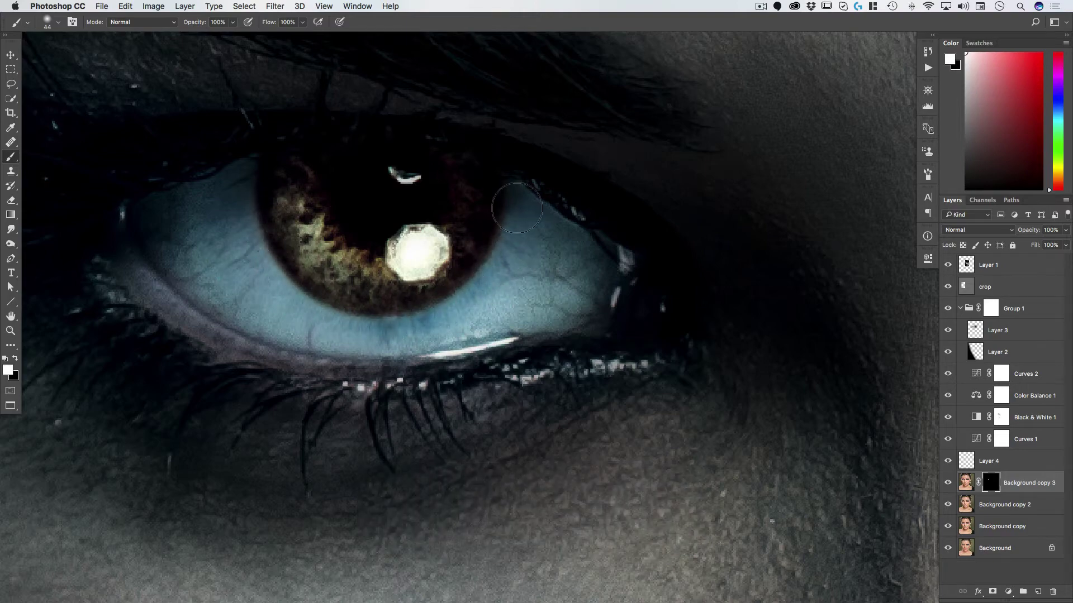
pyautogui.press('v')
pyautogui.moveTo(469, 311); pyautogui.dragTo(354, 300)
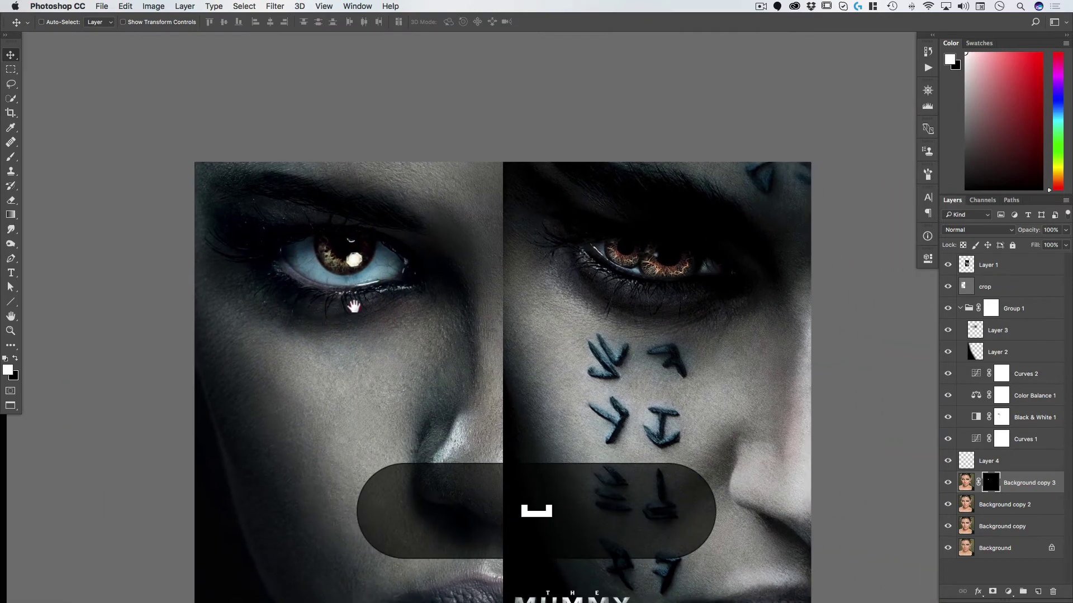
# - Rename the recolored iris layer, Layer 4, as eye center, after toggling its visibility to check its content
pyautogui.moveTo(344, 235); pyautogui.dragTo(376, 222)
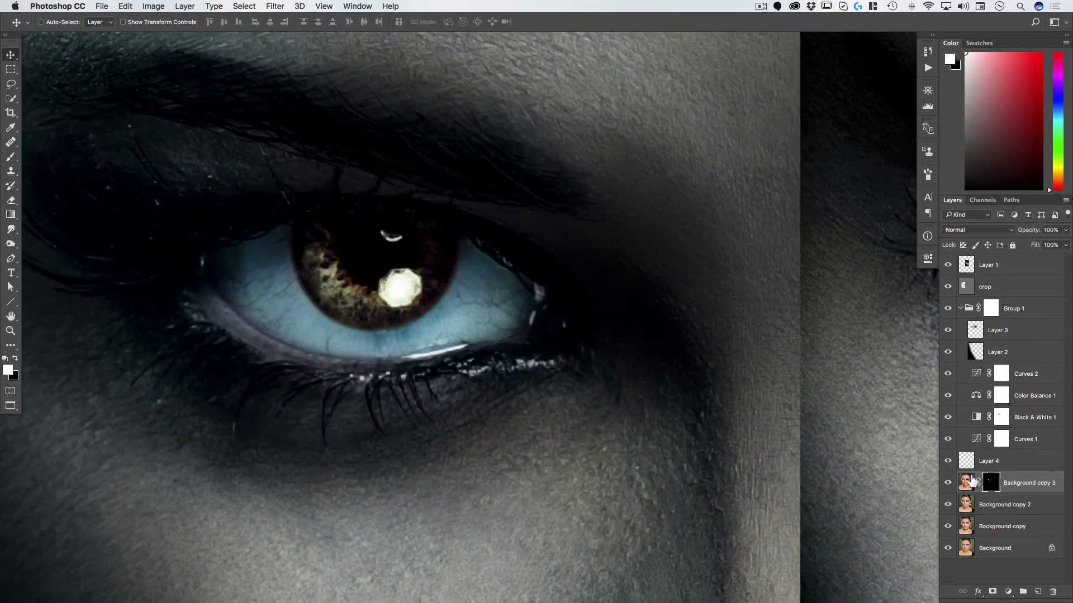
pyautogui.click(978, 465)
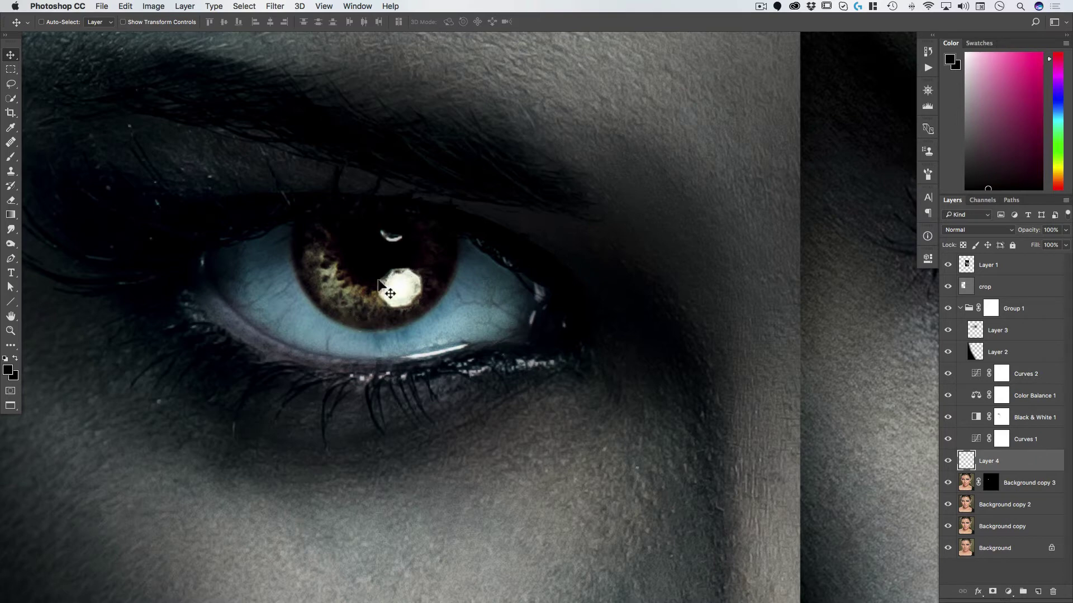
pyautogui.press('space')
pyautogui.press('alt')
pyautogui.click(947, 461)
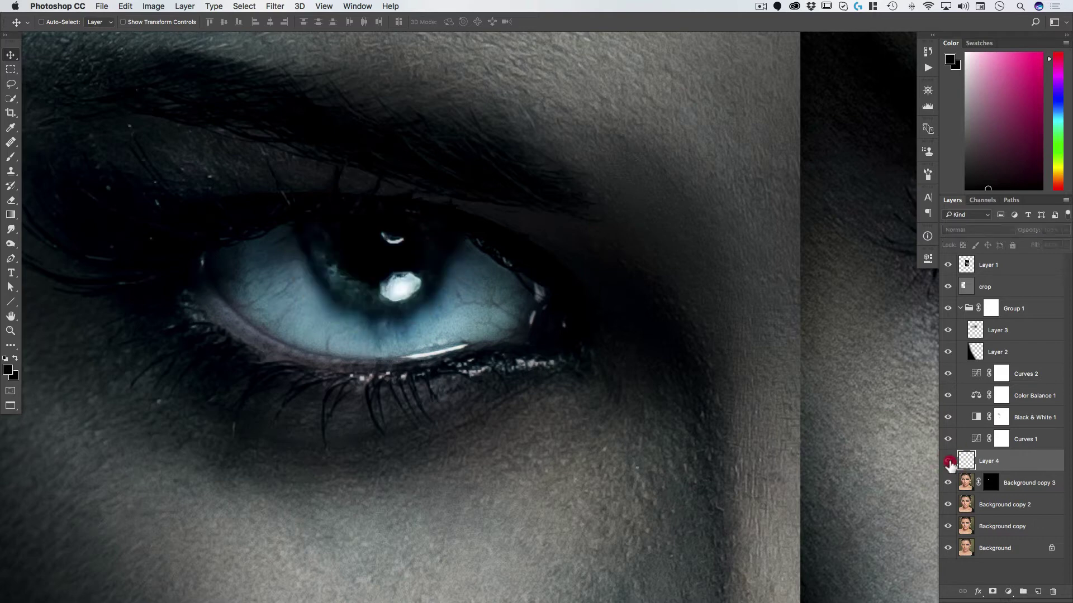
pyautogui.click(948, 461)
pyautogui.doubleClick(1000, 461)
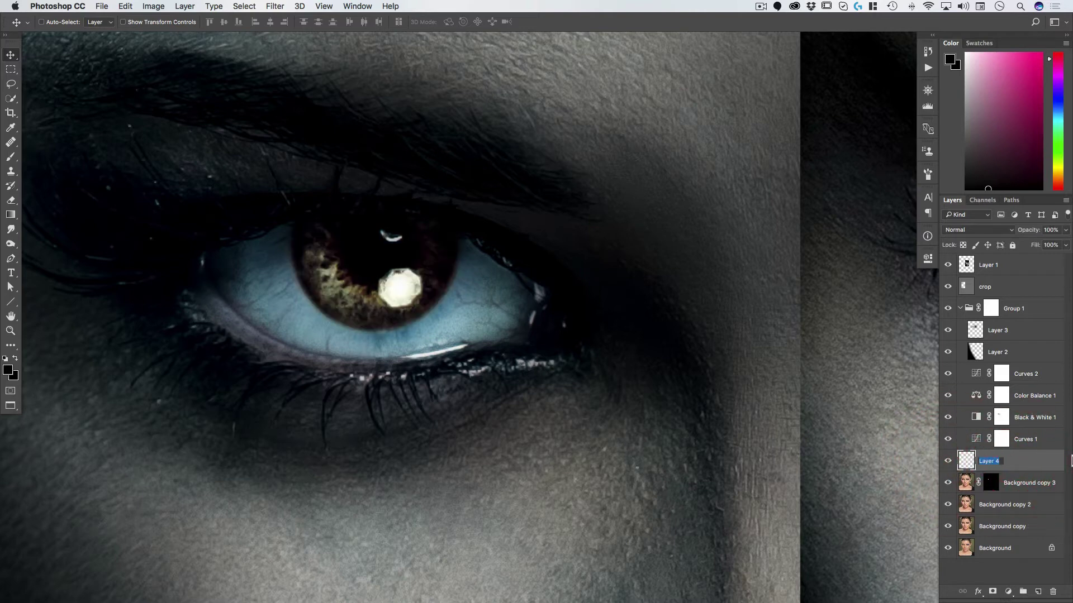
pyautogui.write('up')
pyautogui.press('BackSpace')
pyautogui.write('e')
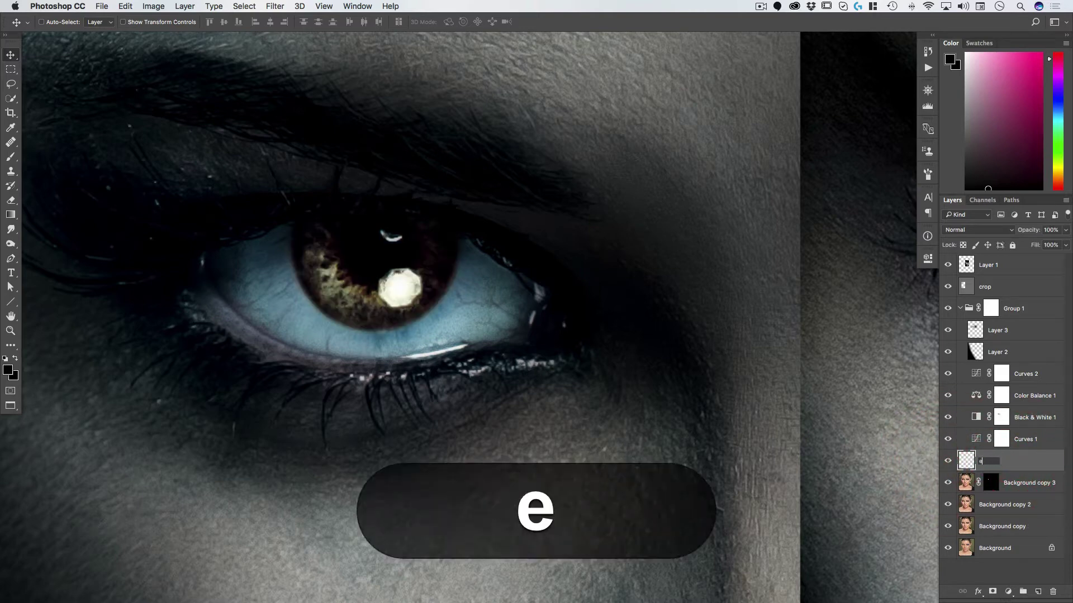
pyautogui.write(' center')
pyautogui.press('Return')
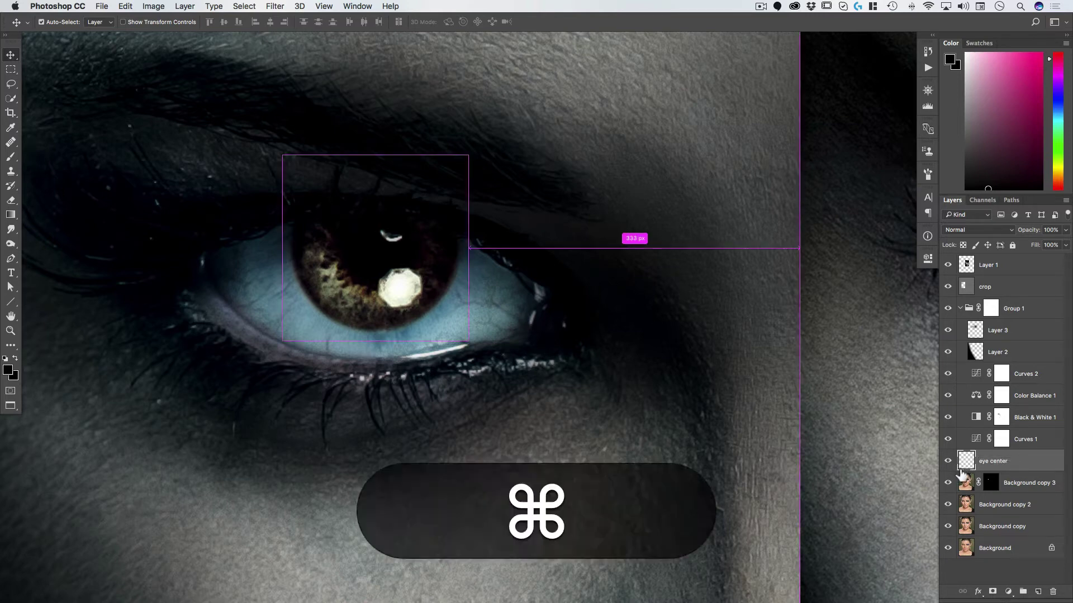
# - Duplicate the eye center layer, move the copy toward the outer eye corner, and scale it proportionally to 83.96%
pyautogui.press('super+j')
pyautogui.moveTo(372, 261); pyautogui.dragTo(314, 260)
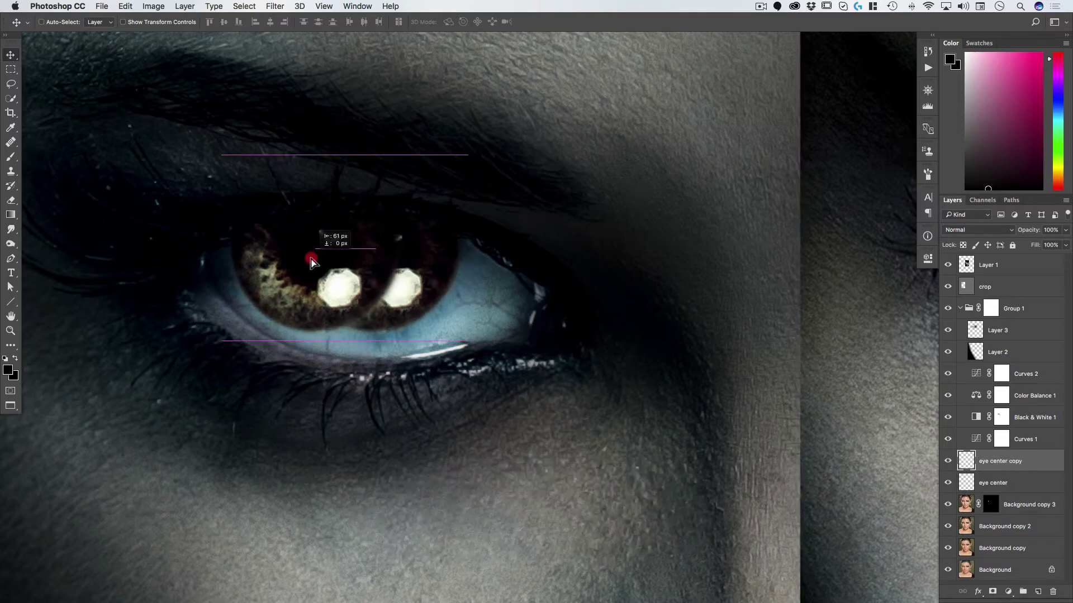
pyautogui.press('super+t')
pyautogui.moveTo(408, 340); pyautogui.dragTo(377, 310)
# - Position the scaled iris copy partly over the original iris, slightly higher and closer to the outer eye corner
pyautogui.moveTo(343, 279); pyautogui.dragTo(345, 291)
pyautogui.press('Left')
pyautogui.press('Left')
pyautogui.press('Left')
pyautogui.press('Left')
pyautogui.press('Left')
pyautogui.press('Left')
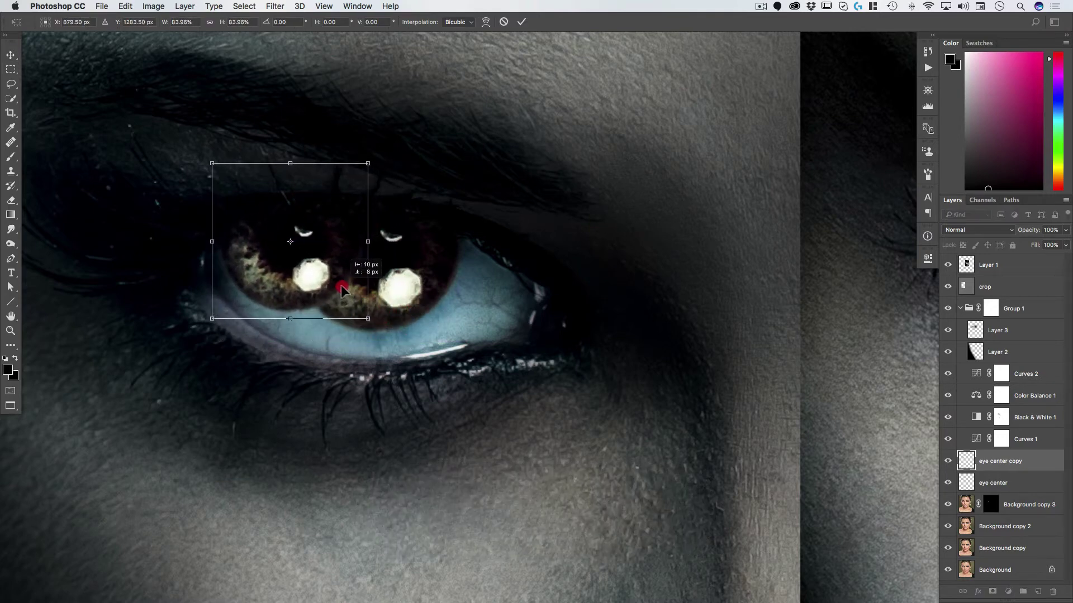
pyautogui.press('Up')
pyautogui.press('Up')
pyautogui.press('Up')
pyautogui.press('Up')
pyautogui.press('Up')
pyautogui.press('Up')
pyautogui.press('Up')
pyautogui.keyDown('alt'); pyautogui.click(343, 286); pyautogui.keyUp('alt')
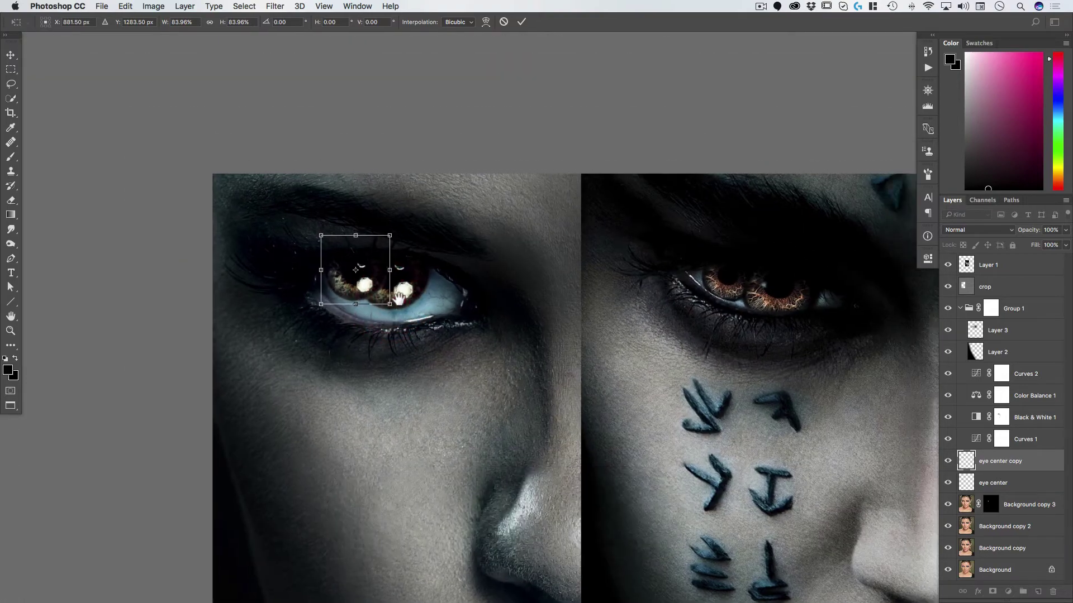
# - Move the iris copy 9 px farther toward the outer eye corner, shrink it slightly, and apply the transform
pyautogui.moveTo(398, 298); pyautogui.dragTo(395, 291)
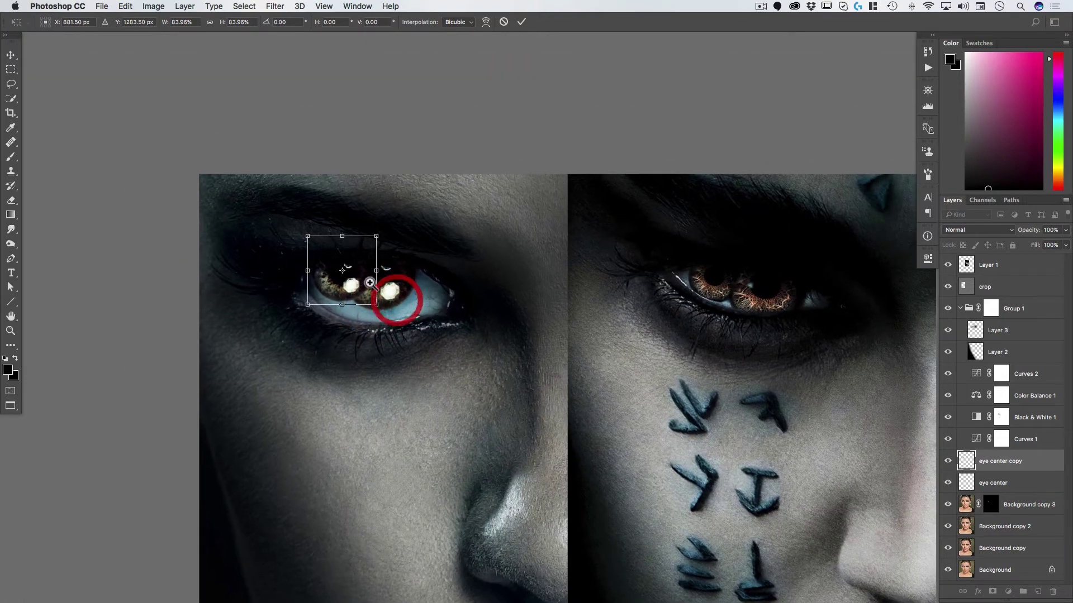
pyautogui.moveTo(395, 244); pyautogui.dragTo(412, 244)
pyautogui.moveTo(359, 293); pyautogui.dragTo(348, 302)
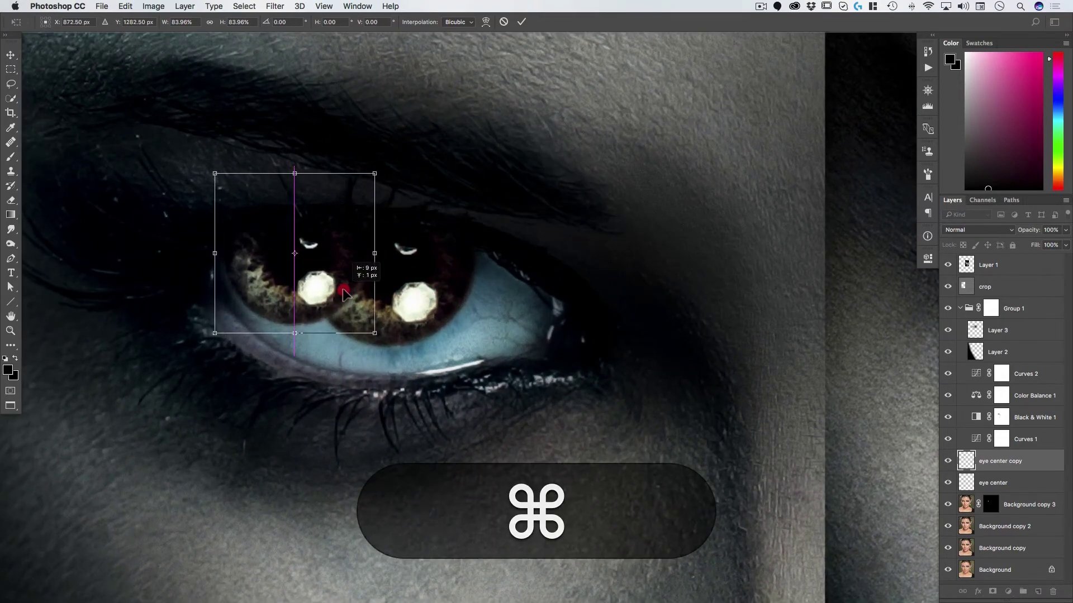
pyautogui.moveTo(374, 340); pyautogui.dragTo(369, 318)
pyautogui.doubleClick(354, 300)
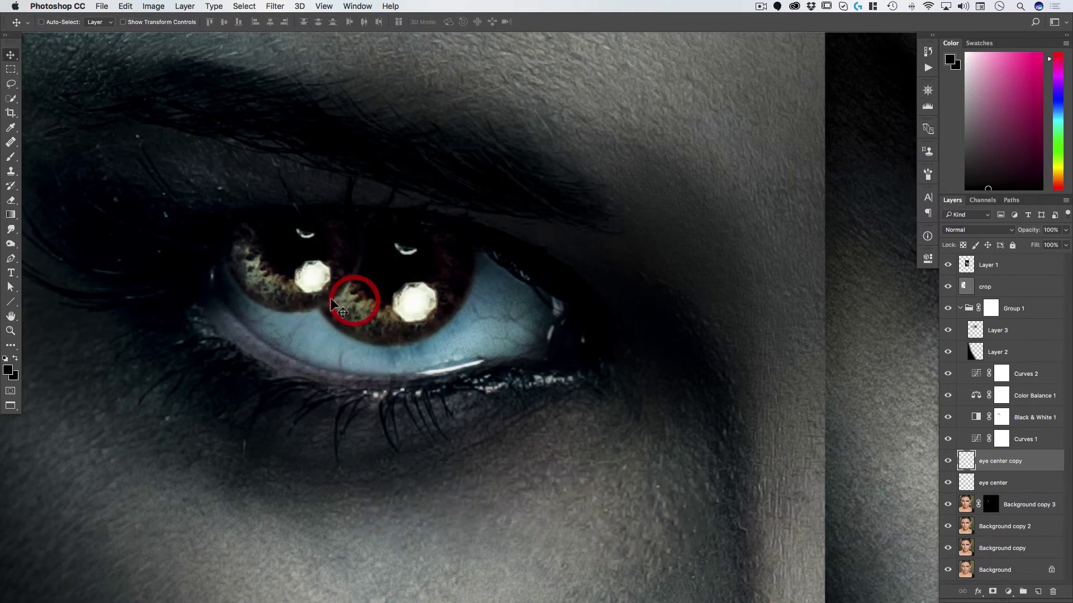
# - Duplicate the eye center copy layer, flip the duplicate horizontally, rotate it 12.02°, and align it over the smaller iris
pyautogui.keyDown('super'); pyautogui.click(307, 242); pyautogui.keyUp('super')
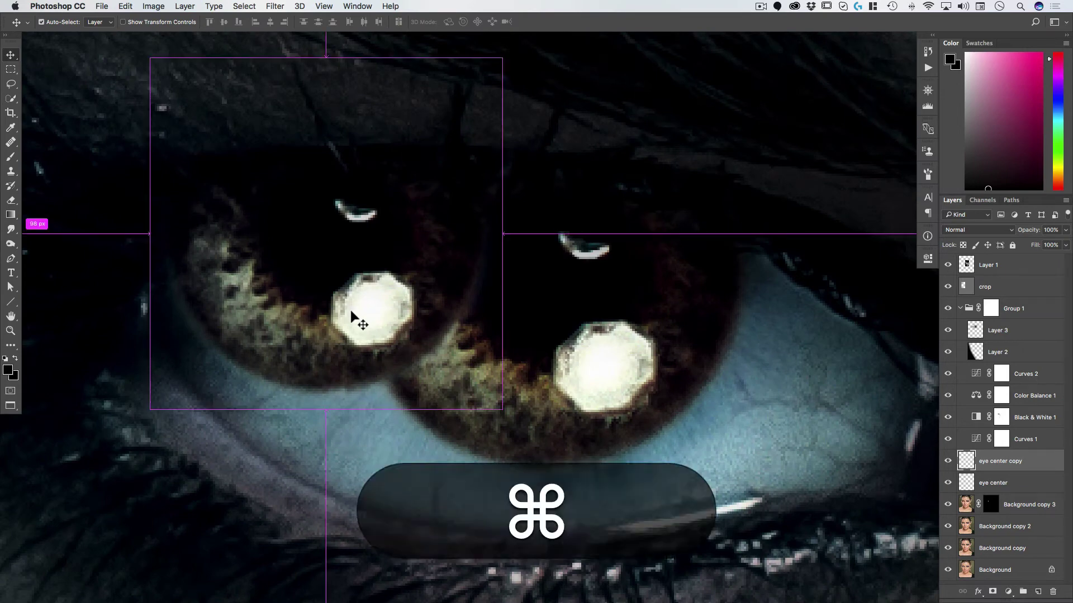
pyautogui.press('super+j')
pyautogui.press('super+t')
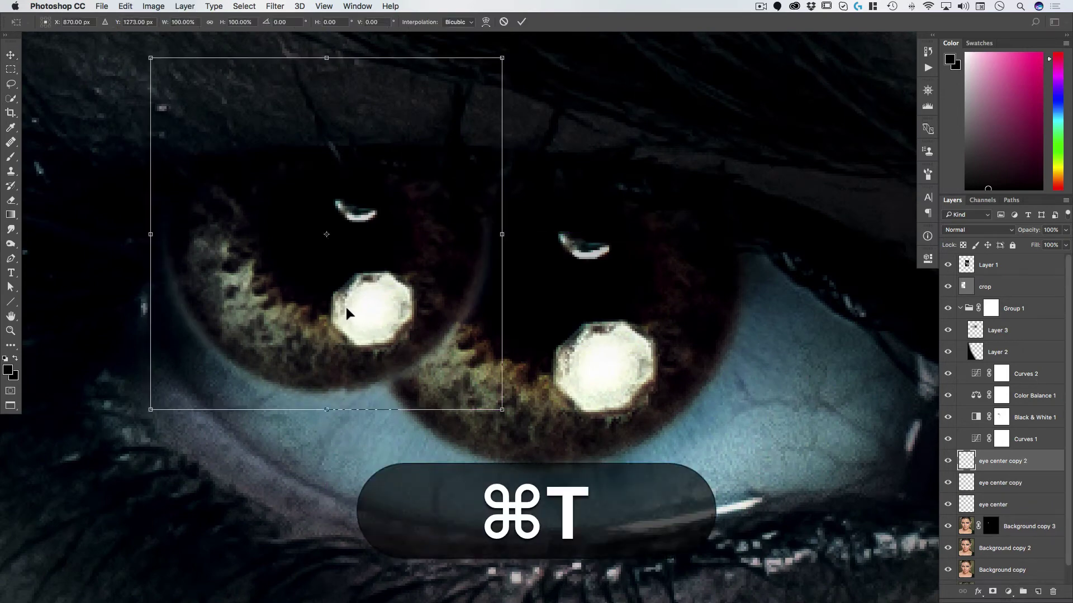
pyautogui.rightClick(361, 185)
pyautogui.click(391, 324)
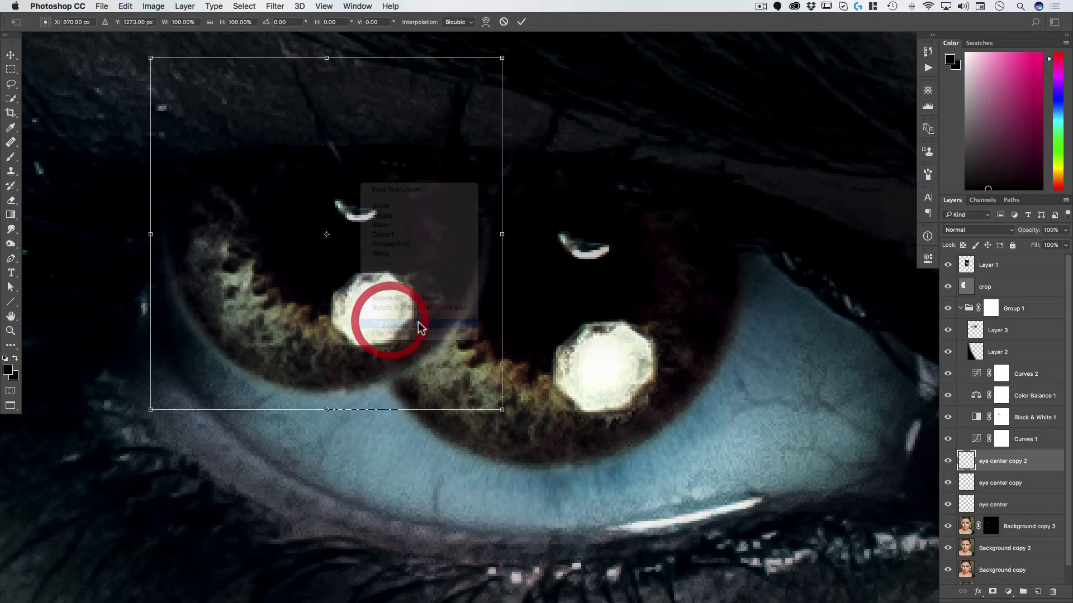
pyautogui.moveTo(516, 303); pyautogui.dragTo(498, 343)
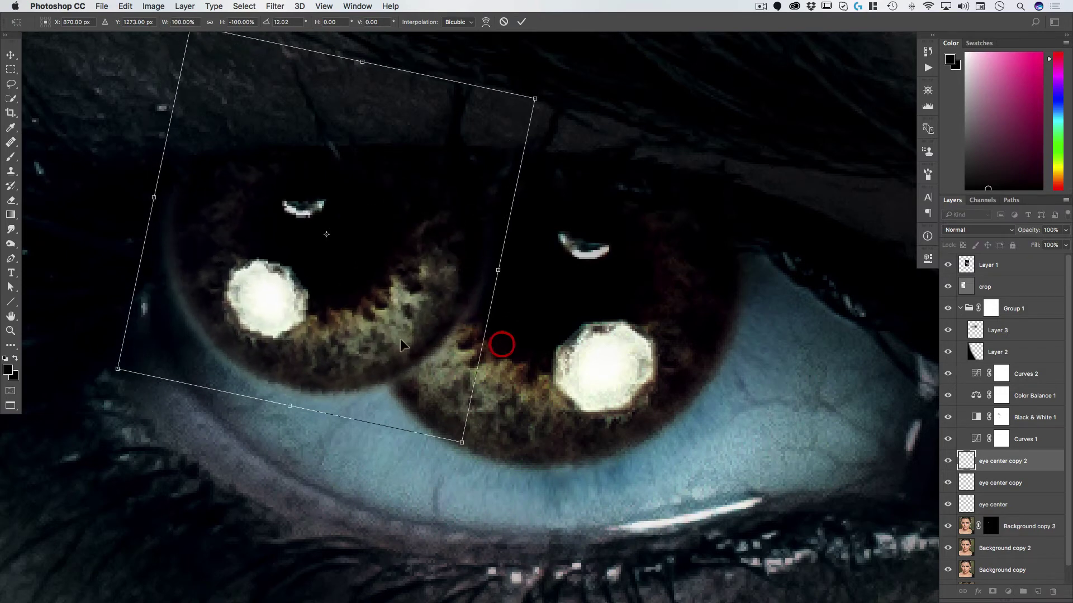
pyautogui.moveTo(378, 344); pyautogui.dragTo(359, 331)
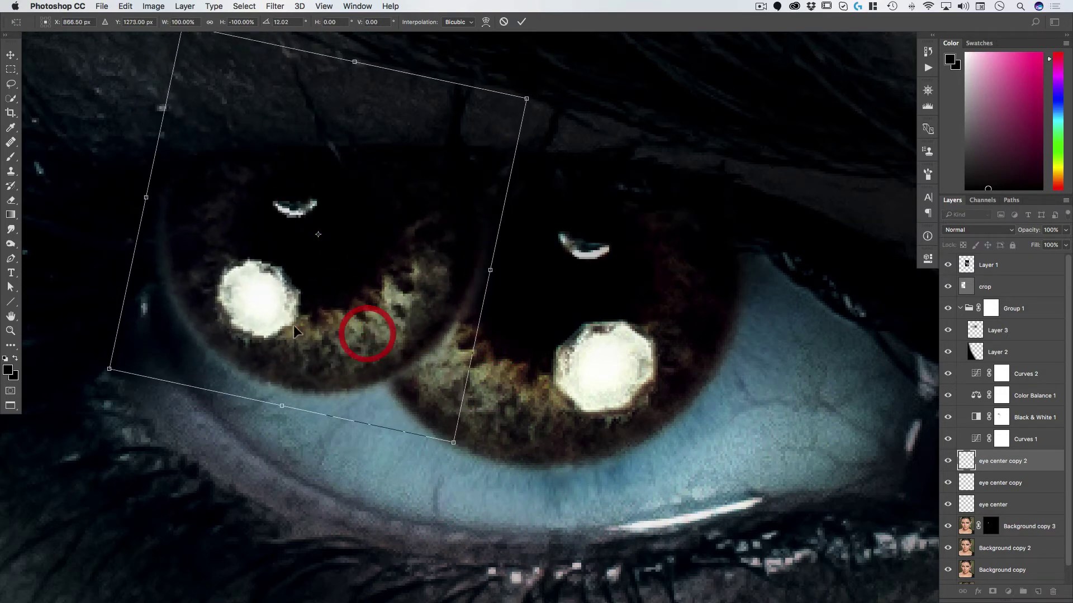
pyautogui.doubleClick(343, 323)
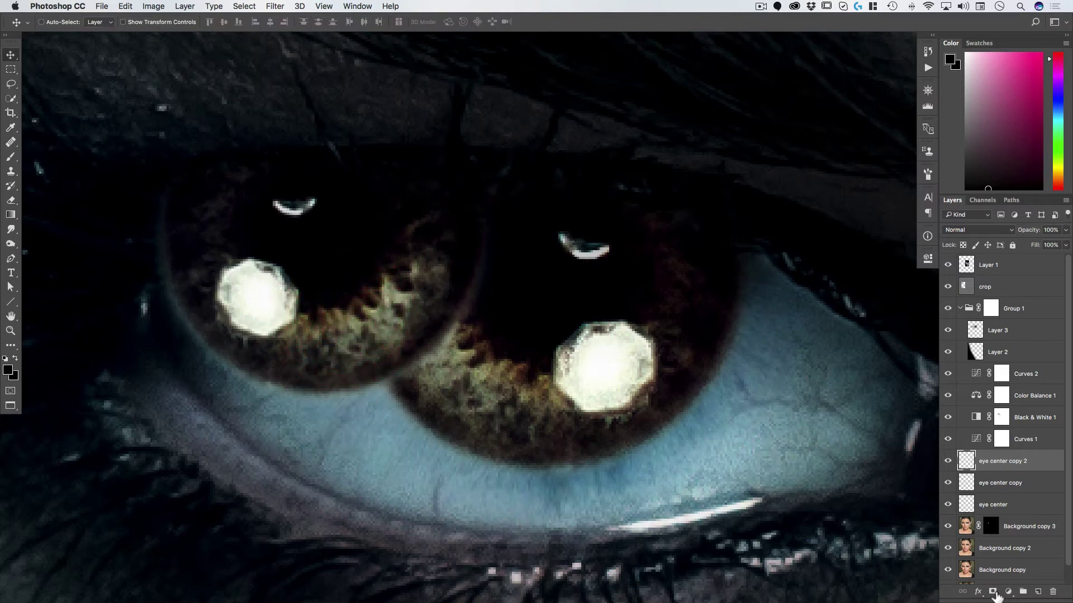
# - Hide the flipped iris with a black mask and paint white over the smaller iris's round highlight to cover it
pyautogui.keyDown('alt'); pyautogui.click(994, 592); pyautogui.keyUp('alt')
pyautogui.press('b')
pyautogui.press('x')
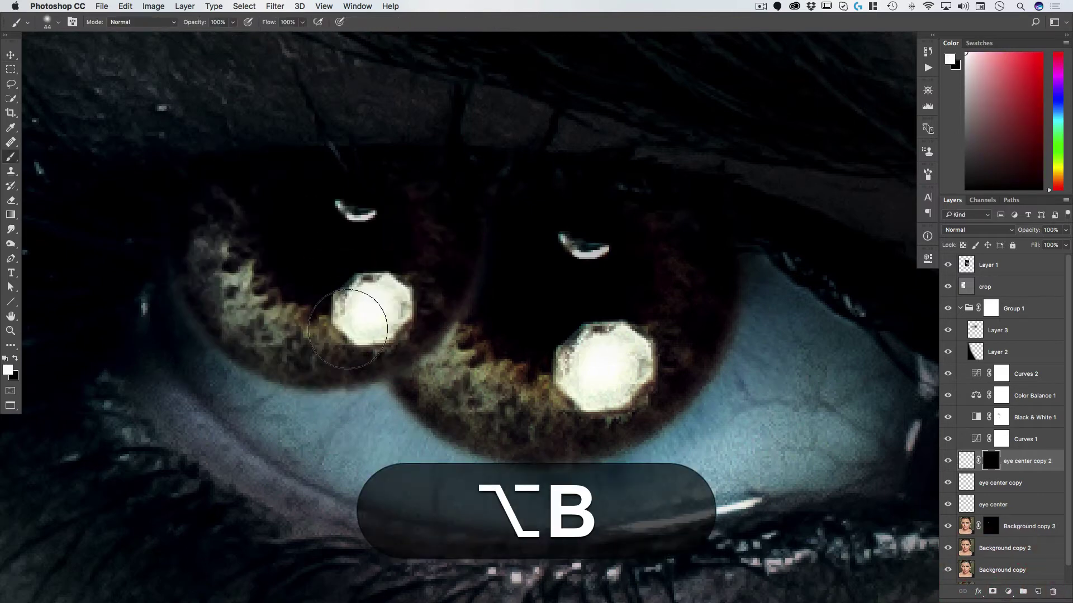
pyautogui.moveTo(358, 310)
pyautogui.mouseDown()
pyautogui.moveTo(366, 316)
pyautogui.moveTo(392, 294)
pyautogui.mouseUp()
pyautogui.press('super+z')
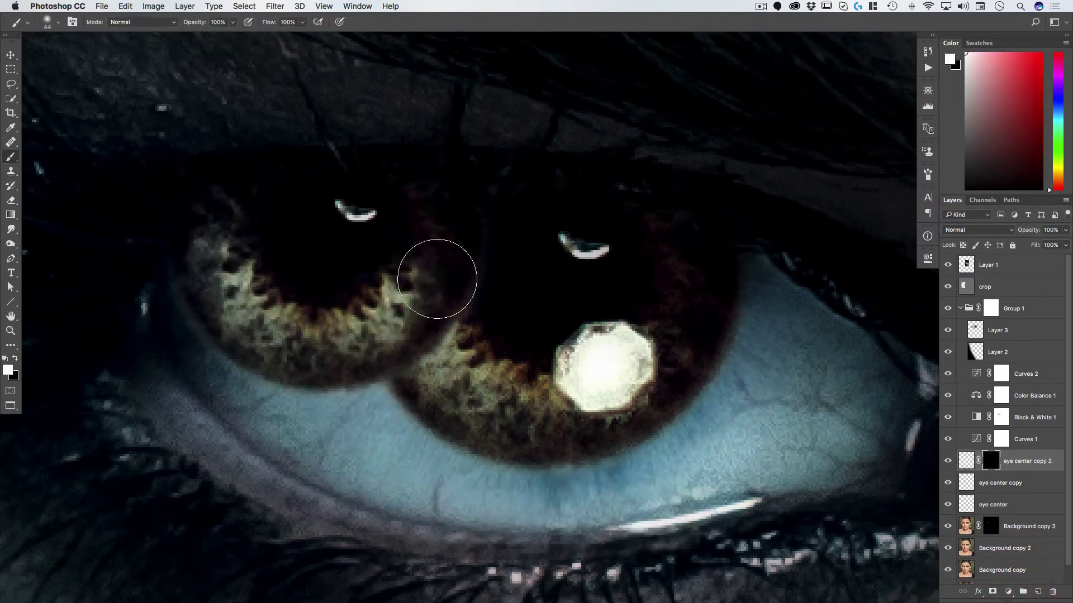
# - Merge eye center copy 2 and eye center copy into one layer
pyautogui.press('v')
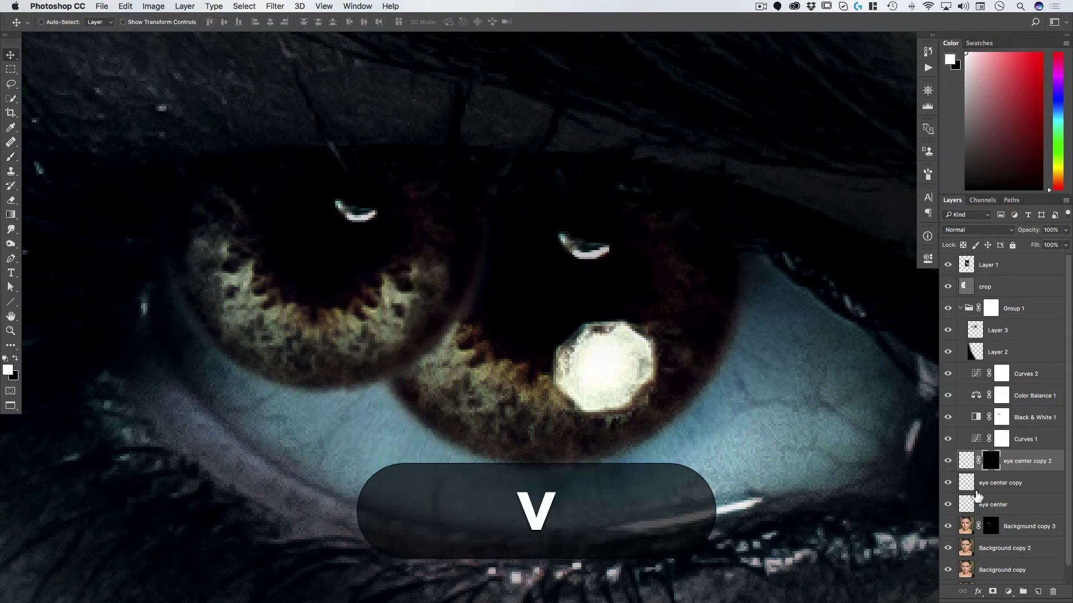
pyautogui.keyDown('shift'); pyautogui.click(994, 482); pyautogui.keyUp('shift')
pyautogui.press('super+e')
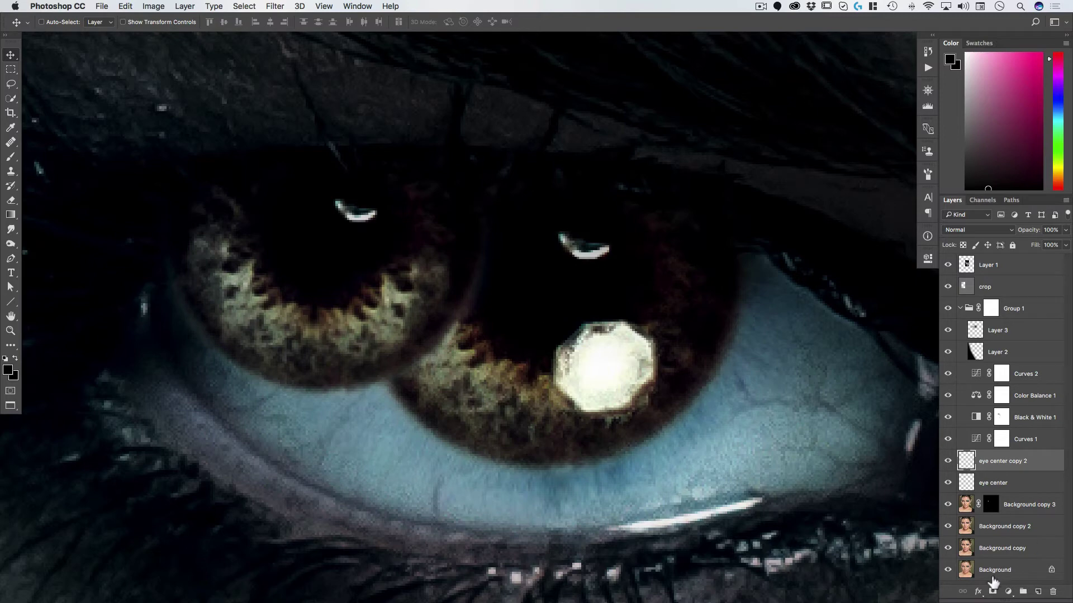
# - Add a white mask to the merged iris layer and paint black along its inner edge with a 44 px brush
pyautogui.click(992, 591)
pyautogui.press('b')
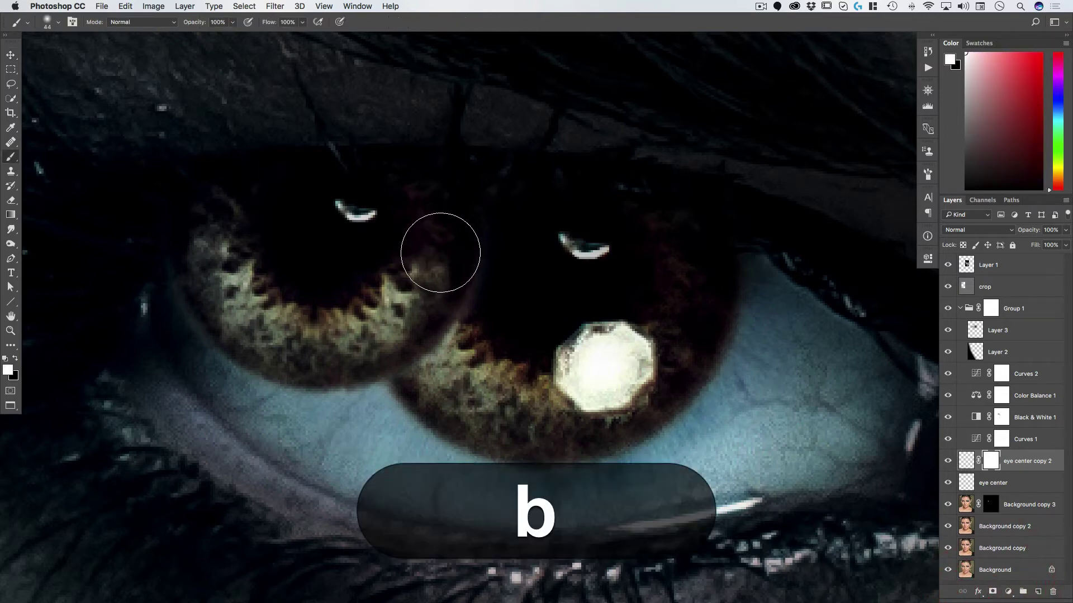
pyautogui.press('x')
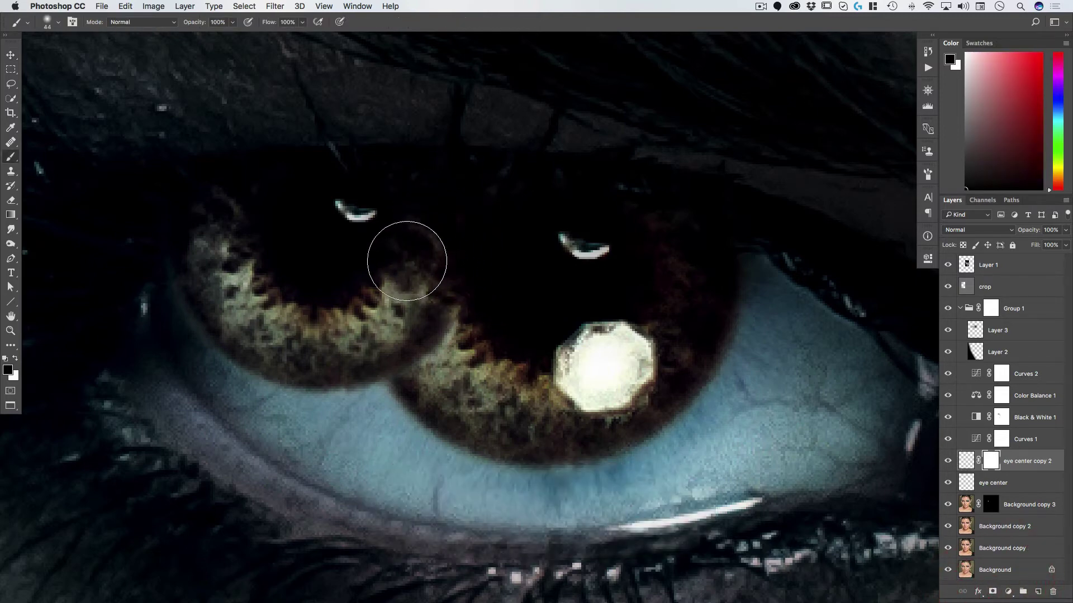
pyautogui.moveTo(407, 261)
pyautogui.mouseDown()
pyautogui.moveTo(425, 242)
pyautogui.moveTo(462, 250)
pyautogui.moveTo(469, 283)
pyautogui.moveTo(435, 251)
pyautogui.moveTo(477, 290)
pyautogui.moveTo(489, 282)
pyautogui.moveTo(486, 317)
pyautogui.mouseUp()
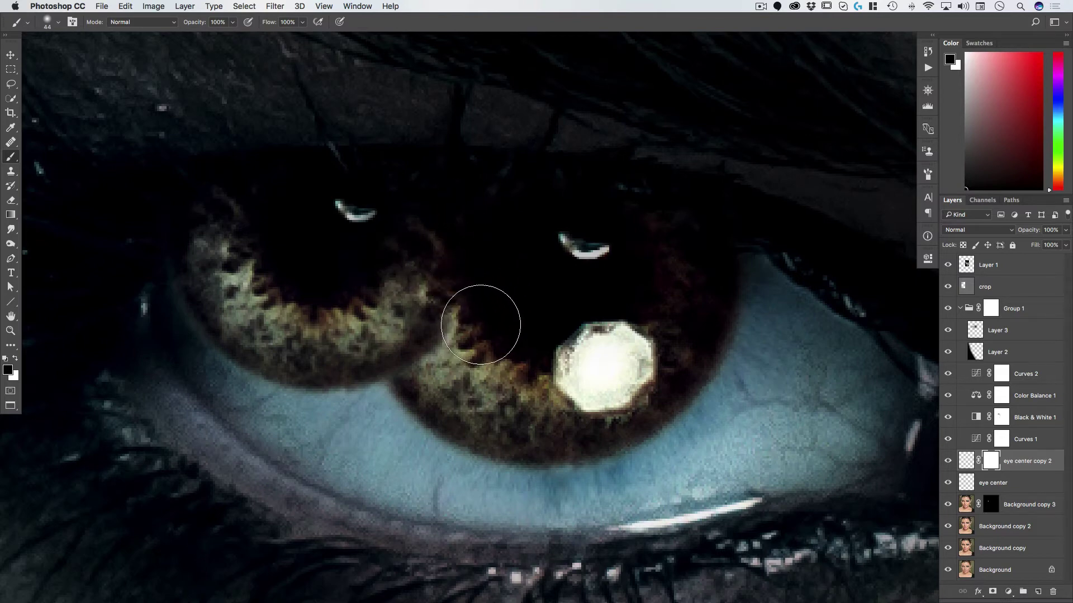
# - Mask out the dark rim at the seam between the two irises with an 8 px black brush
pyautogui.press('[')
pyautogui.press('[')
pyautogui.press('[')
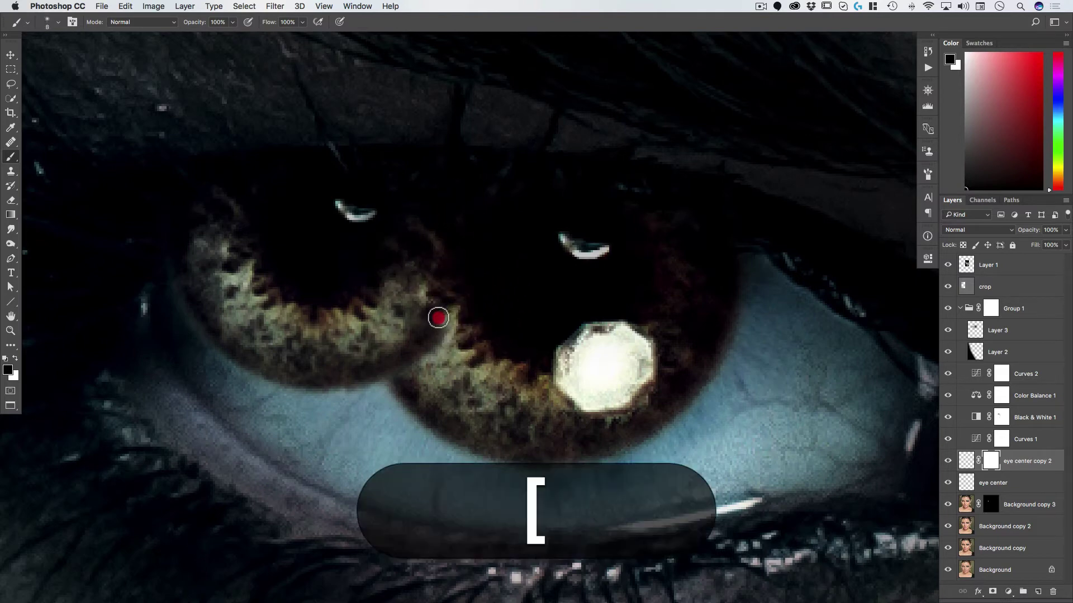
pyautogui.moveTo(415, 320)
pyautogui.mouseDown()
pyautogui.moveTo(425, 347)
pyautogui.moveTo(407, 342)
pyautogui.moveTo(406, 369)
pyautogui.moveTo(391, 361)
pyautogui.moveTo(412, 354)
pyautogui.mouseUp()
# - Compare the double iris with the poster reference, and with the eye center copy 2 layer hidden and shown
pyautogui.press('super+space')
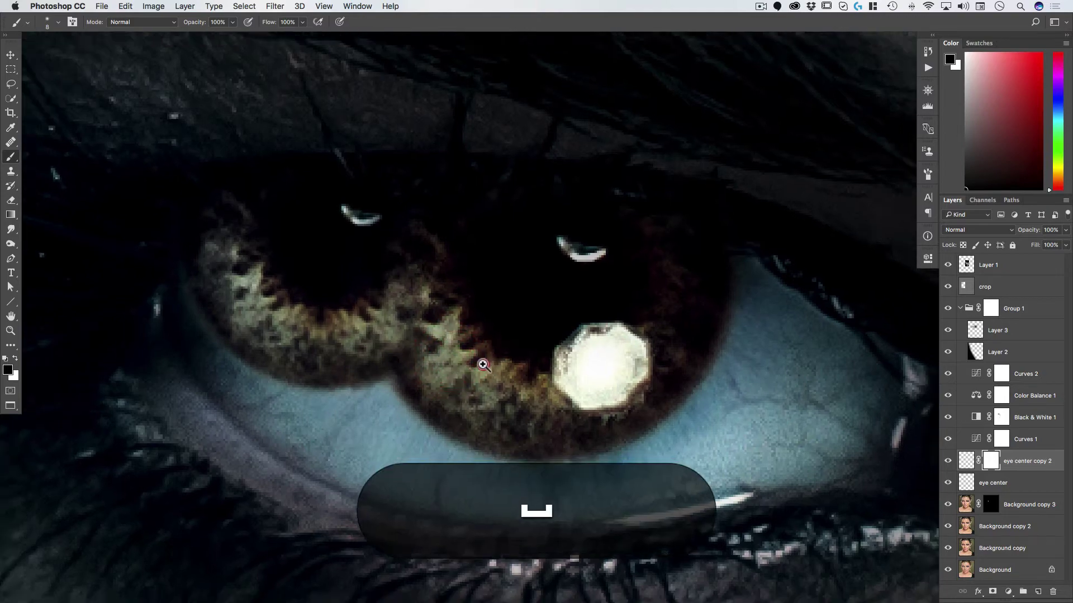
pyautogui.moveTo(479, 364)
pyautogui.mouseDown()
pyautogui.moveTo(453, 383)
pyautogui.moveTo(503, 378)
pyautogui.moveTo(492, 383)
pyautogui.mouseUp()
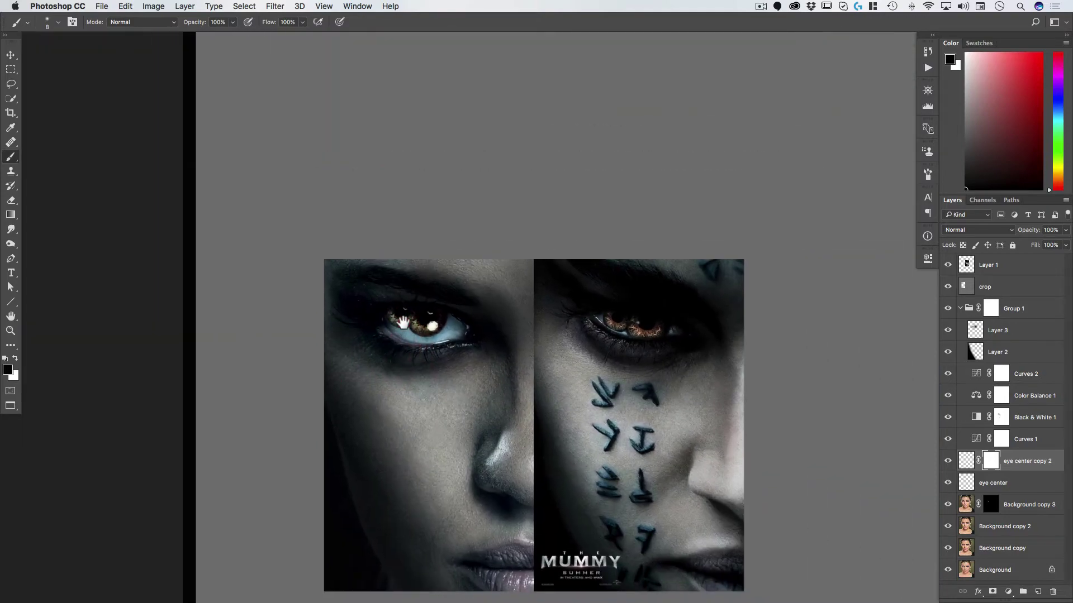
pyautogui.click(454, 320)
pyautogui.click(491, 275)
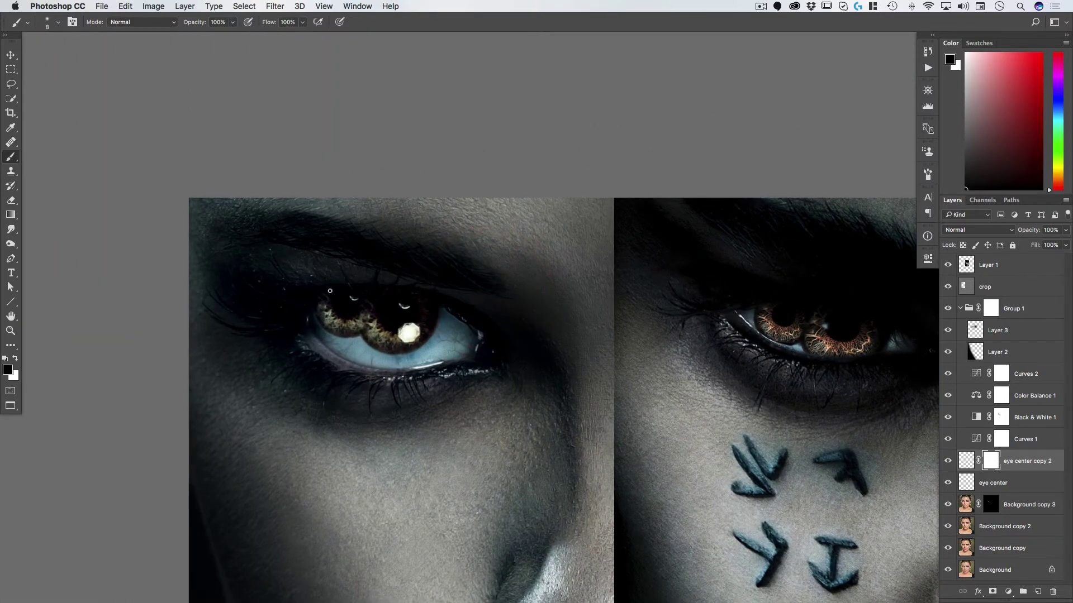
pyautogui.press('super+space')
pyautogui.click(338, 296)
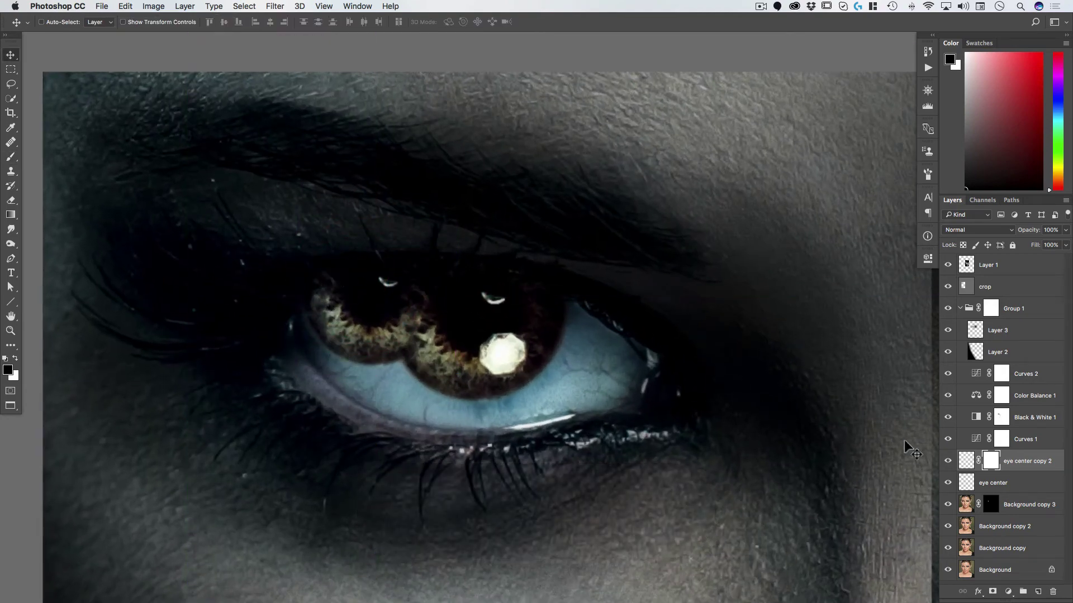
pyautogui.click(947, 461)
pyautogui.click(947, 462)
pyautogui.click(944, 462)
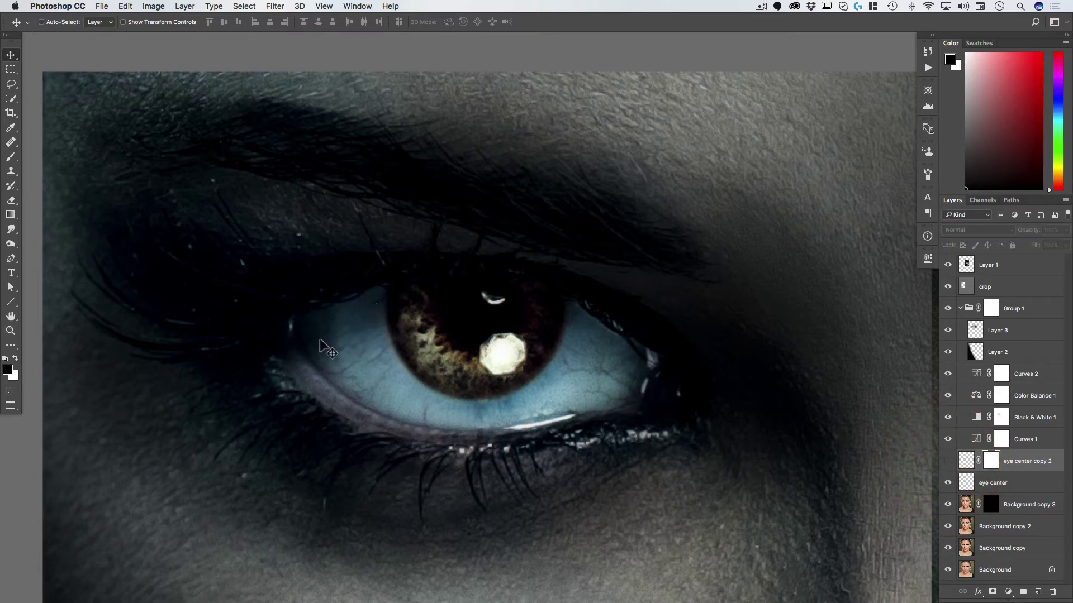
pyautogui.click(948, 462)
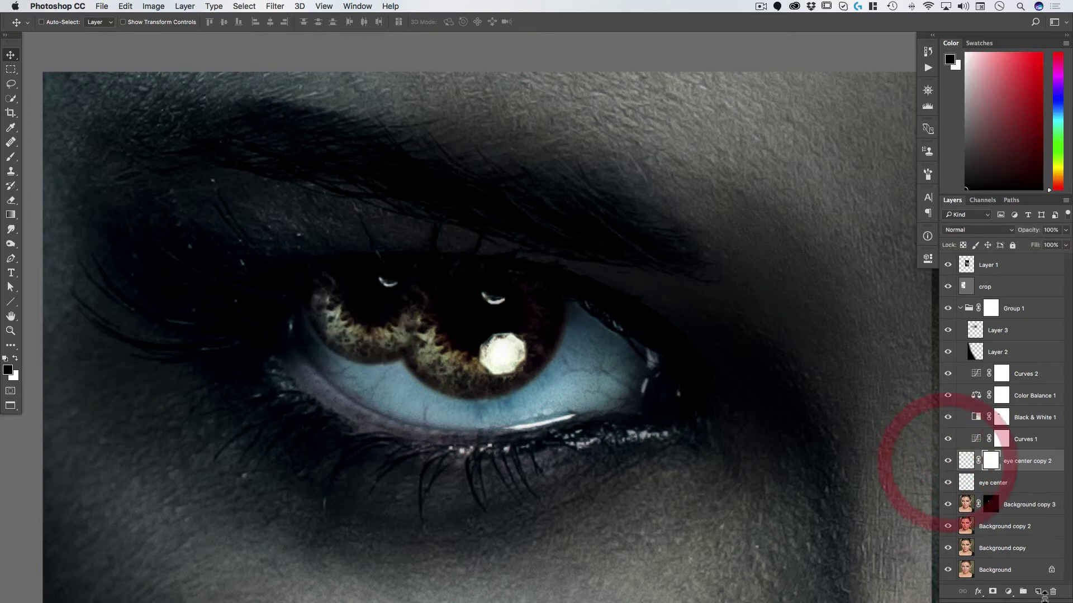
# - Add a layer clipped to eye center copy 2 and shade the outer iris edge in a sampled dark blue, using a soft 220 px brush
pyautogui.press('super+alt+shift+n')
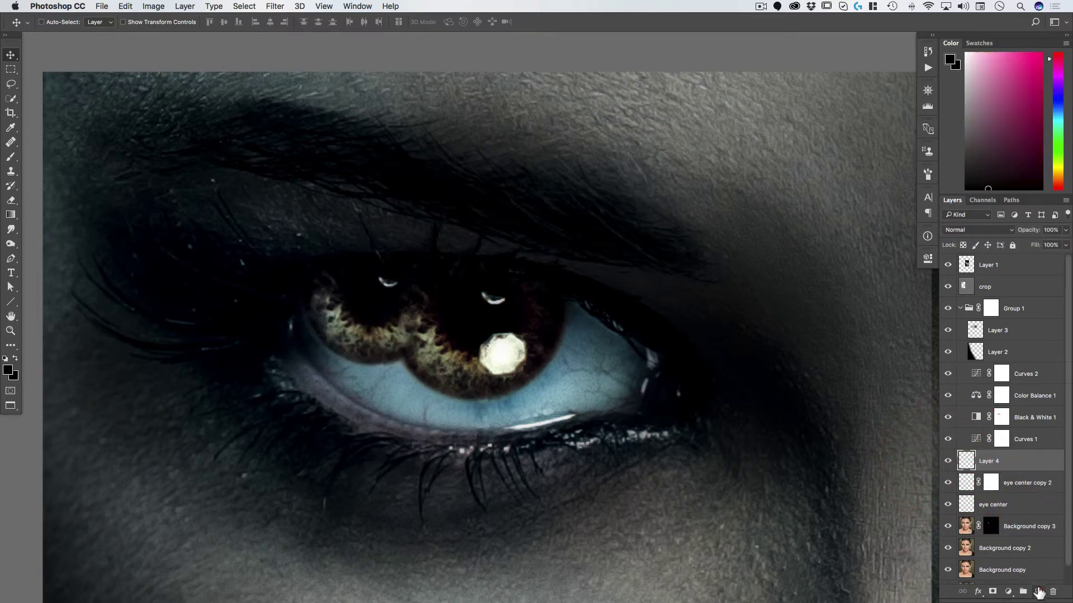
pyautogui.keyDown('alt'); pyautogui.click(968, 469); pyautogui.keyUp('alt')
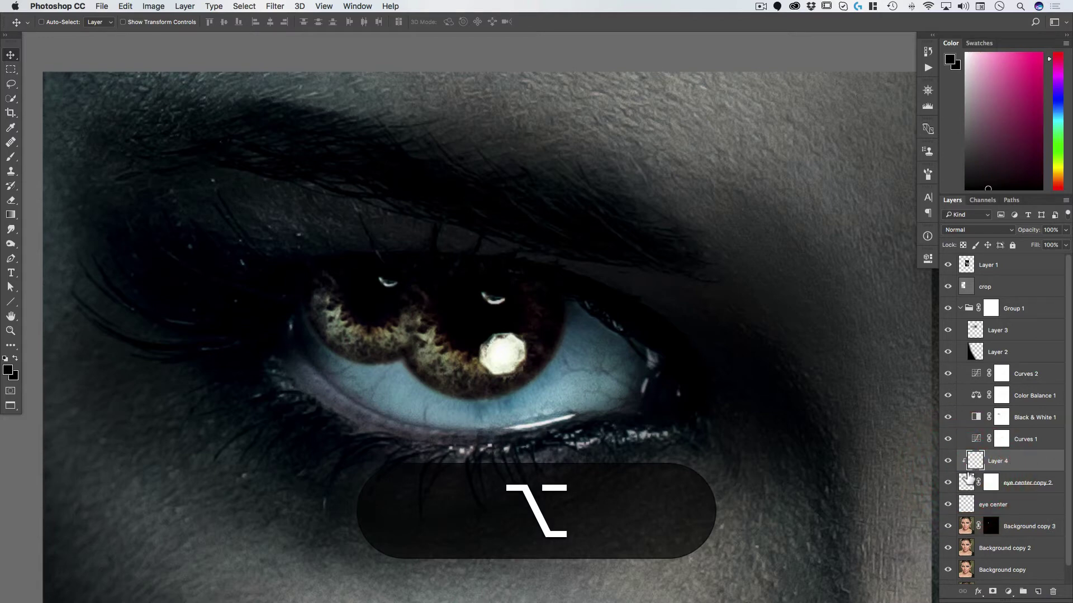
pyautogui.press('b')
pyautogui.rightClick(289, 297)
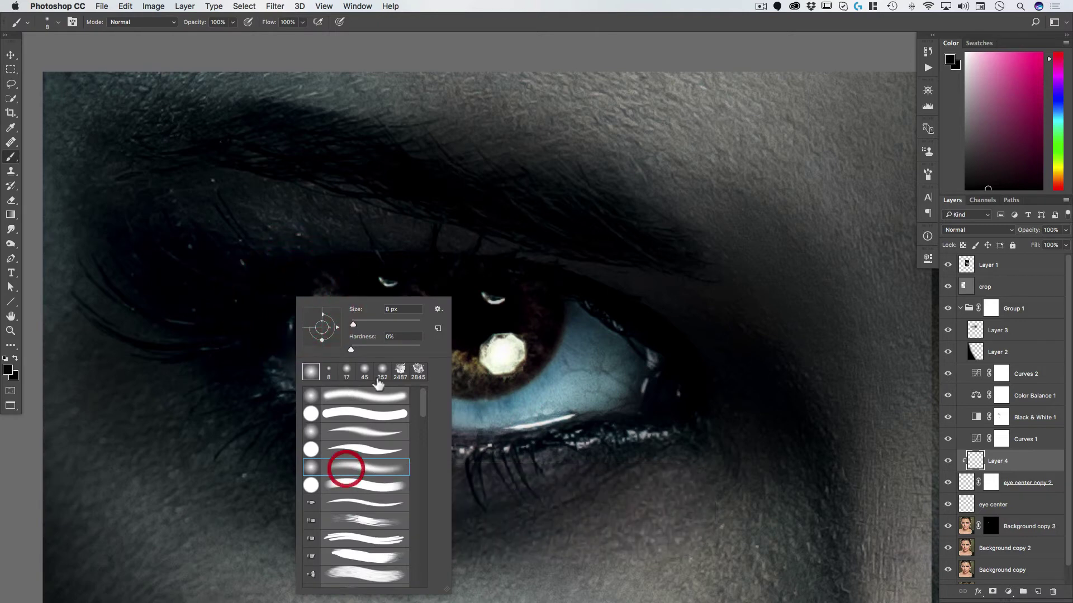
pyautogui.moveTo(402, 325); pyautogui.dragTo(405, 323)
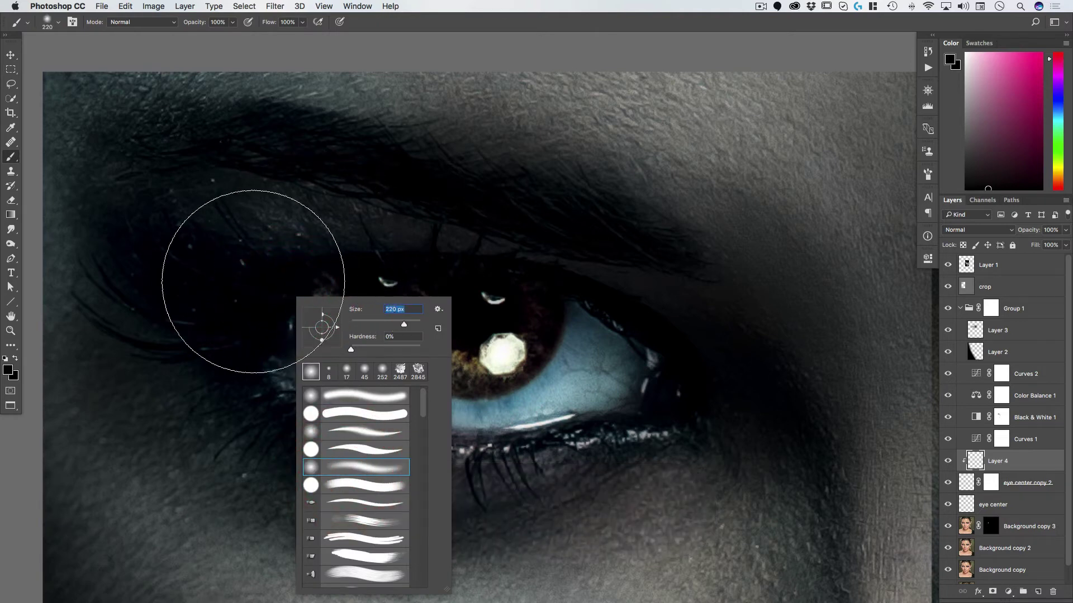
pyautogui.keyDown('alt'); pyautogui.click(249, 304); pyautogui.keyUp('alt')
pyautogui.keyDown('alt'); pyautogui.moveTo(289, 342); pyautogui.dragTo(323, 354); pyautogui.keyUp('alt')
pyautogui.keyDown('alt'); pyautogui.click(313, 338); pyautogui.keyUp('alt')
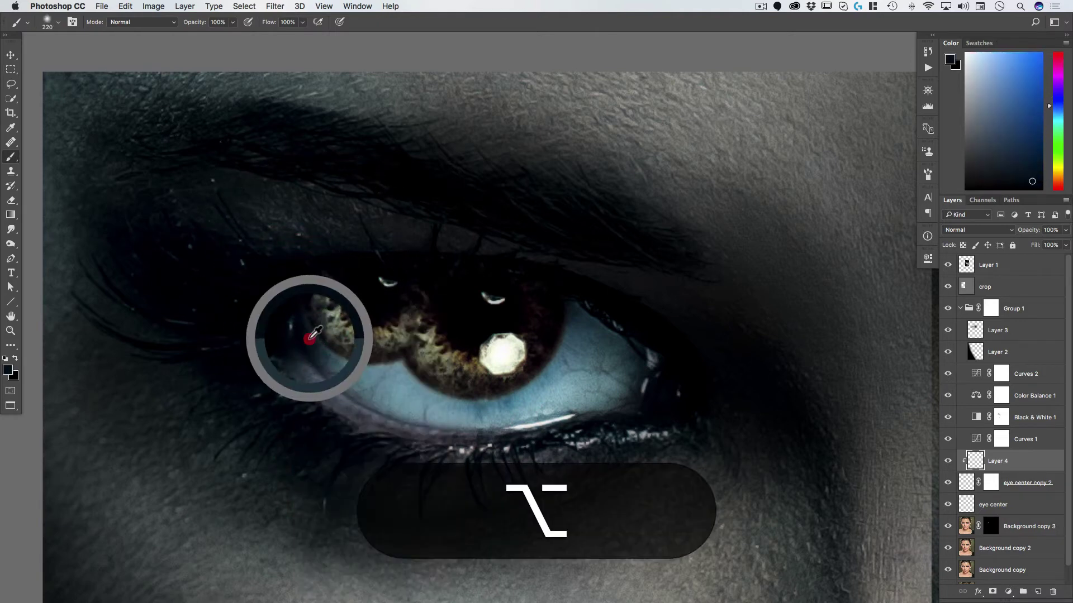
pyautogui.press('v')
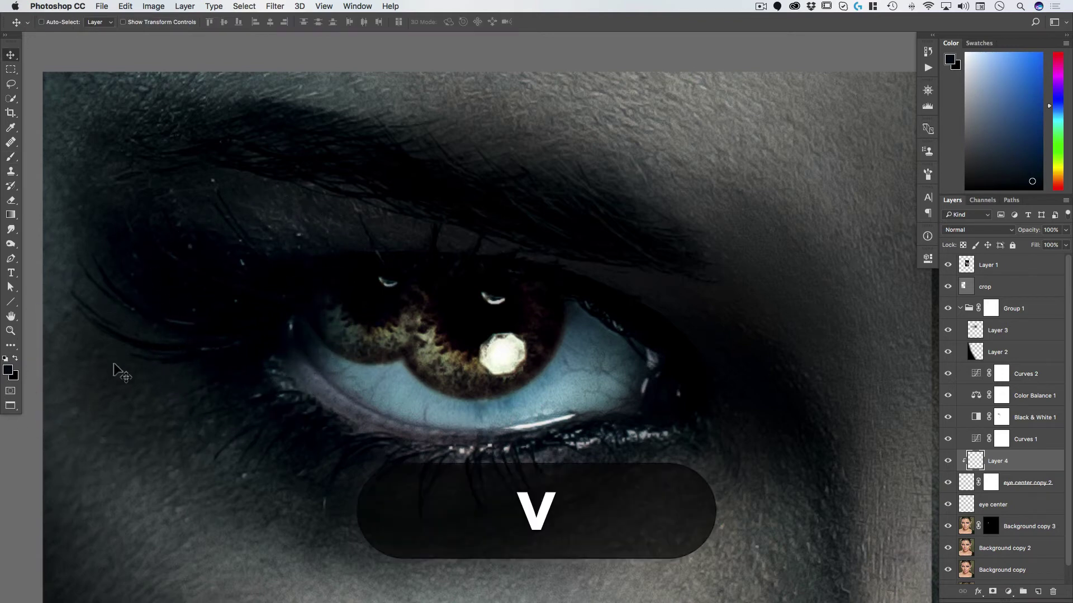
# - Compare the whole portrait's lighting and iris shading with the poster reference beside it
pyautogui.keyDown('super'); pyautogui.moveTo(325, 376); pyautogui.dragTo(286, 393); pyautogui.keyUp('super')
pyautogui.scroll(-4, 367, 398)
pyautogui.keyDown('alt'); pyautogui.click(458, 234); pyautogui.keyUp('alt')
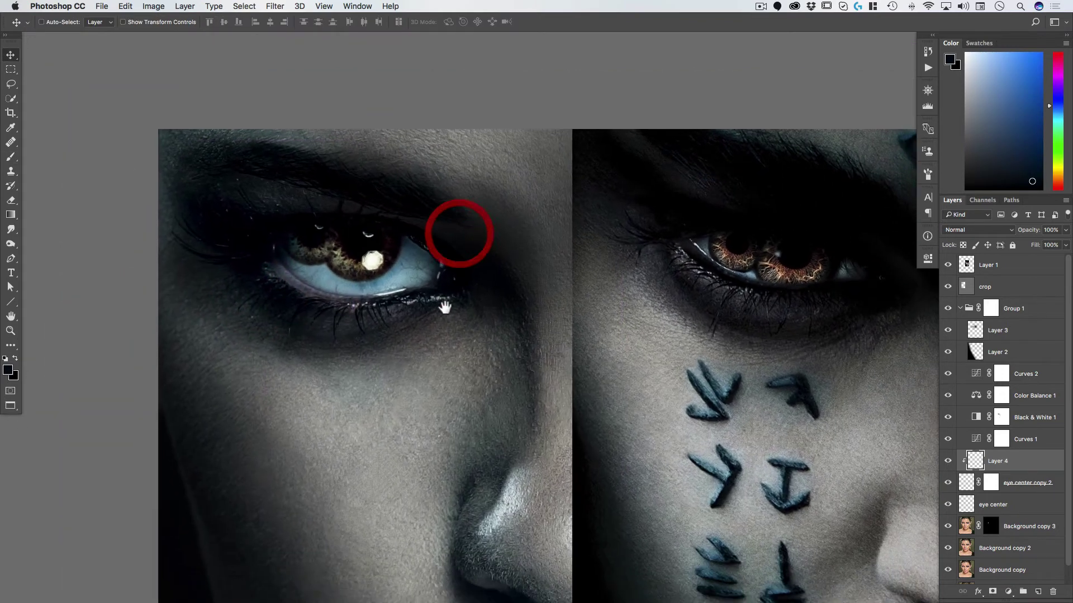
pyautogui.keyDown('alt'); pyautogui.click(424, 320); pyautogui.keyUp('alt')
pyautogui.moveTo(464, 347); pyautogui.dragTo(426, 320)
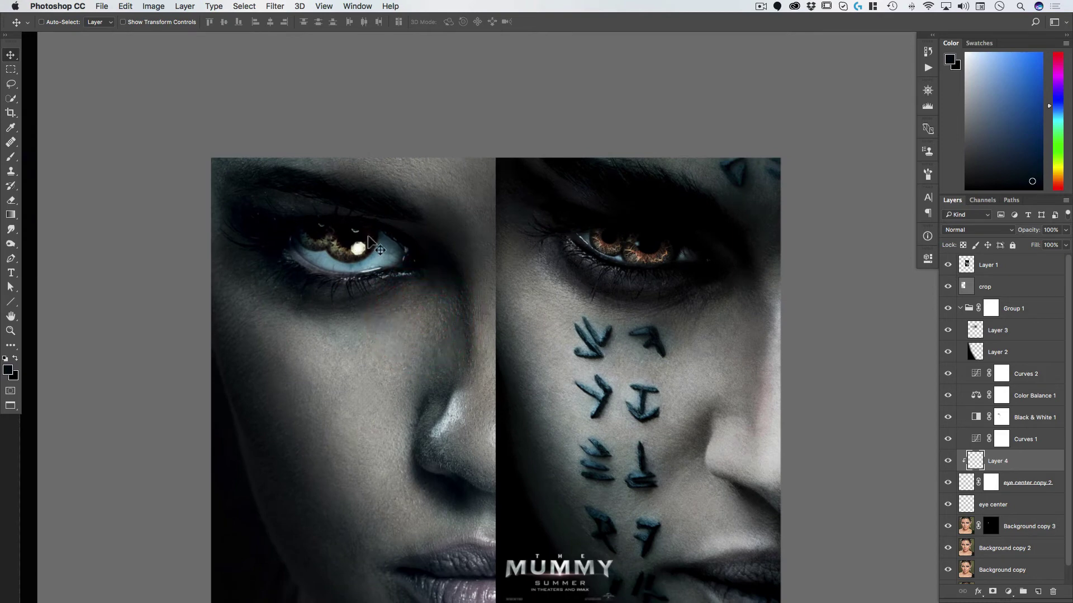
pyautogui.moveTo(350, 333); pyautogui.dragTo(323, 287)
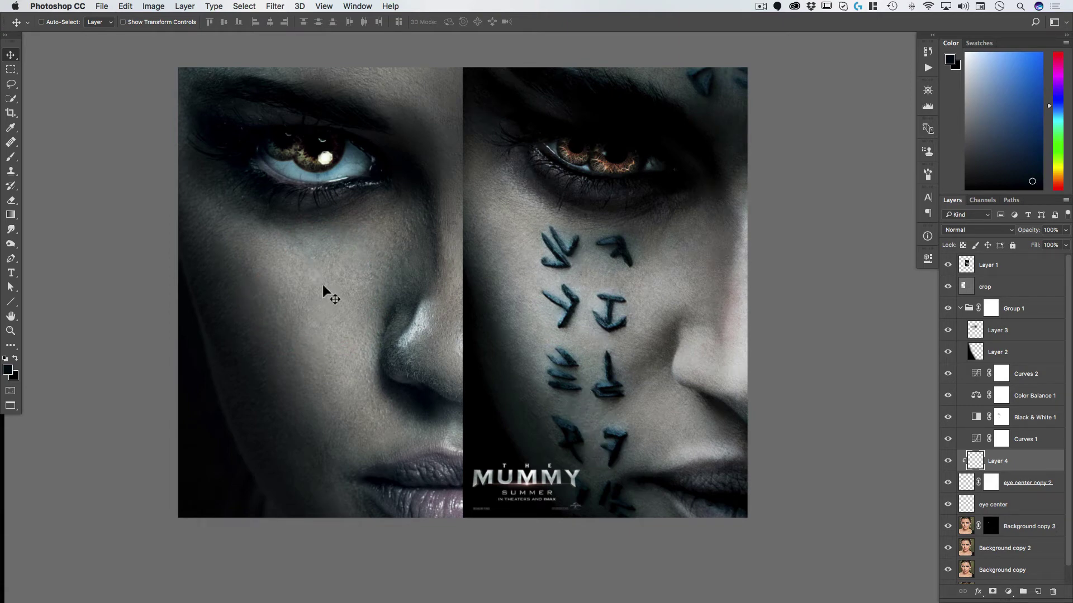
pyautogui.moveTo(330, 340); pyautogui.dragTo(327, 347)
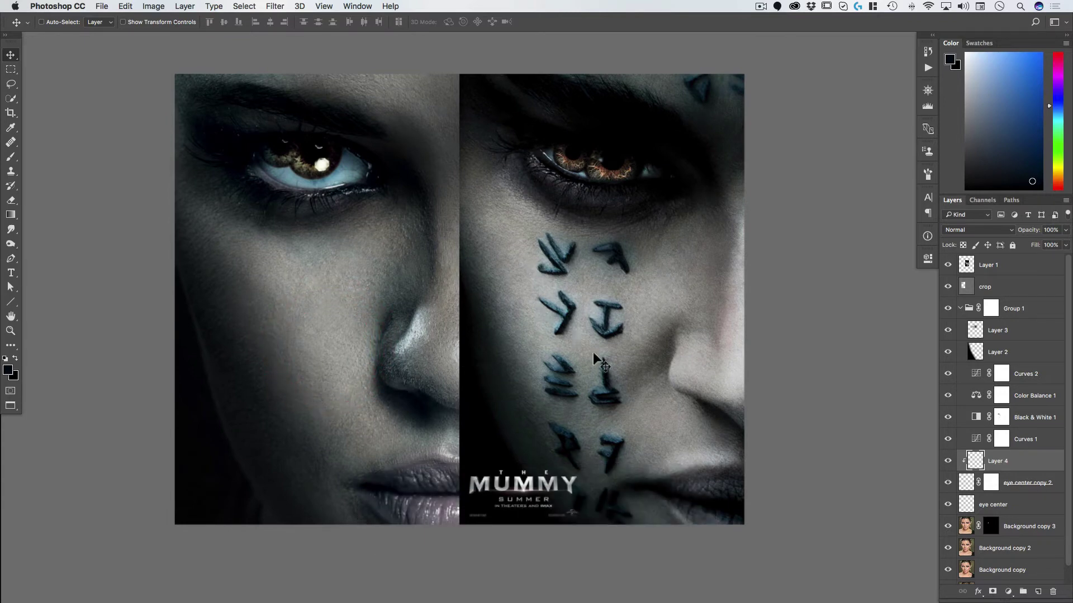
# - Add a new layer above Layer 3 and name it highlights
pyautogui.click(1031, 333)
pyautogui.click(1038, 593)
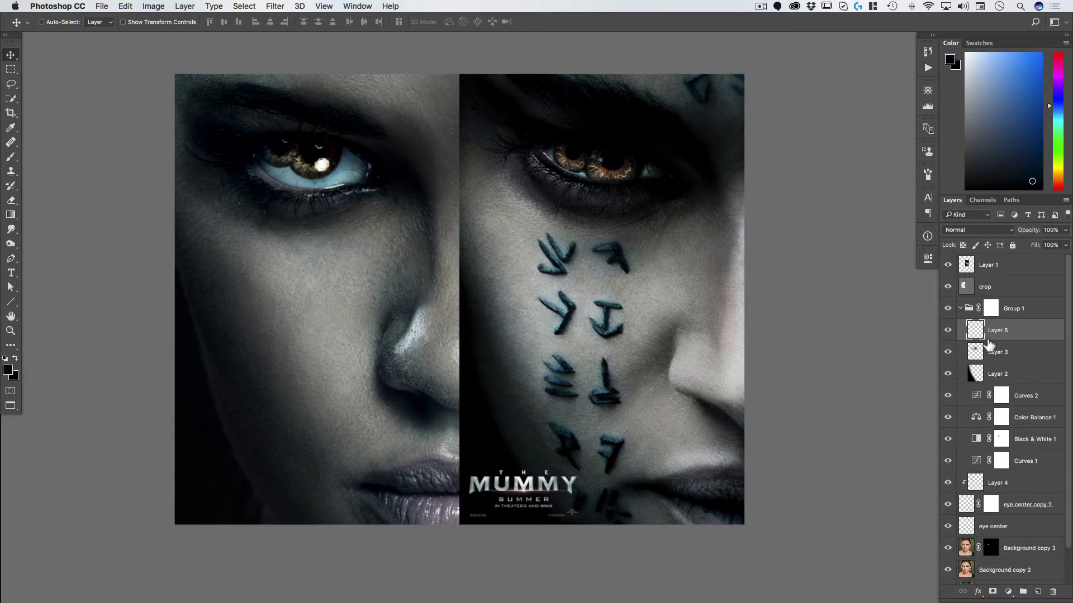
pyautogui.doubleClick(998, 331)
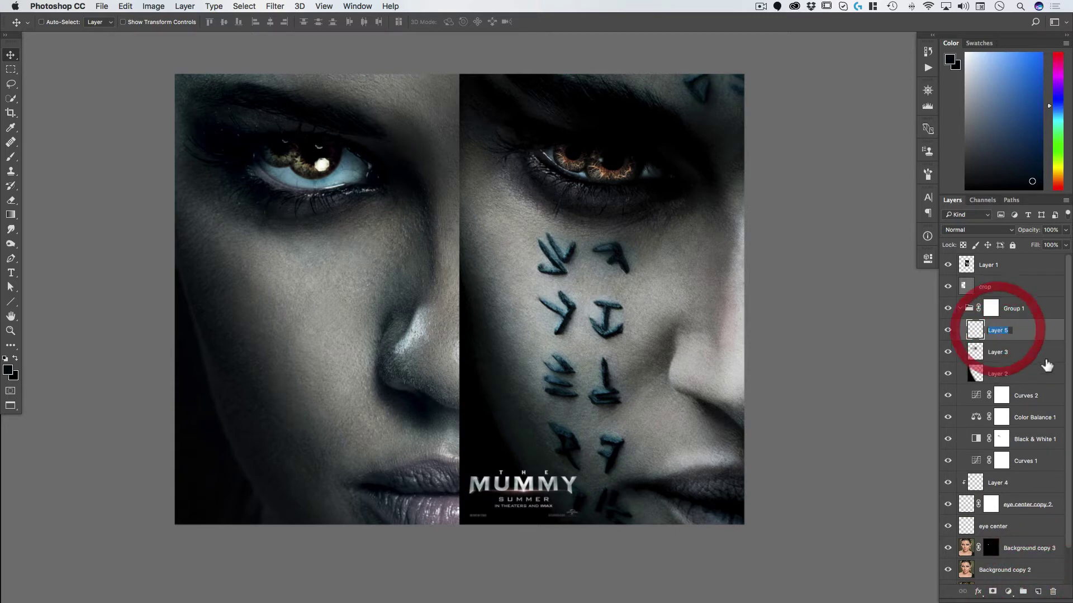
pyautogui.write('highlights')
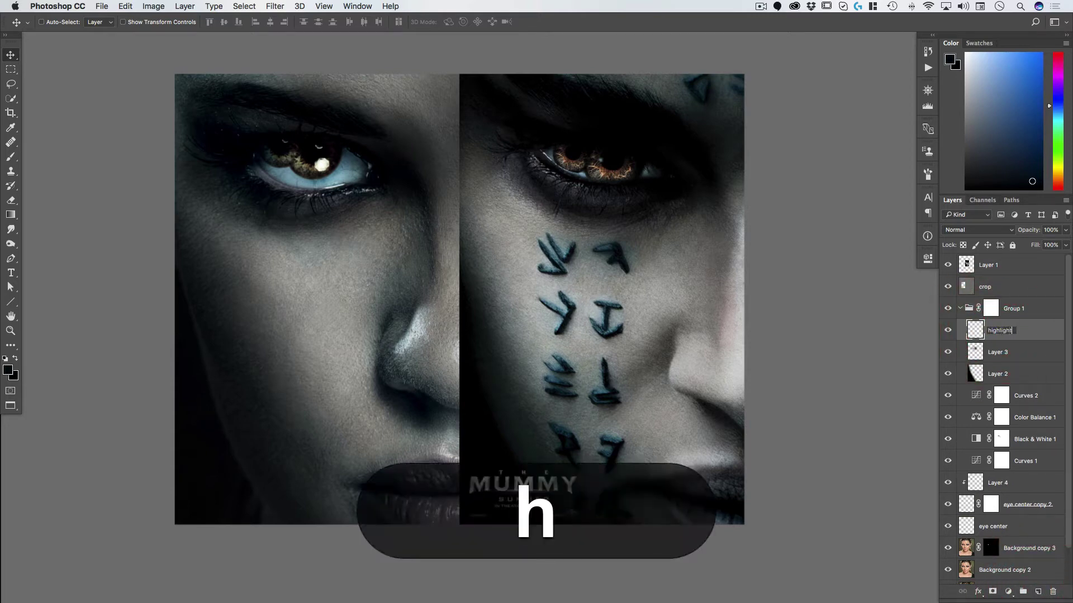
pyautogui.press('Return')
# - Brighten the cheek on the highlights layer with a 400 px white brush at 20% opacity
pyautogui.press('b')
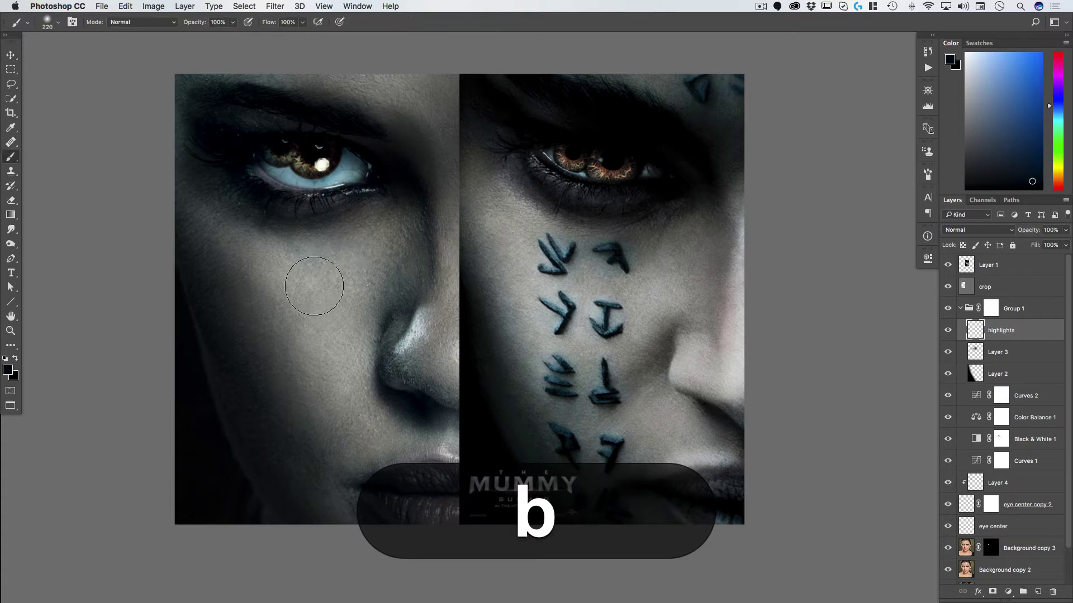
pyautogui.press('d')
pyautogui.press('x')
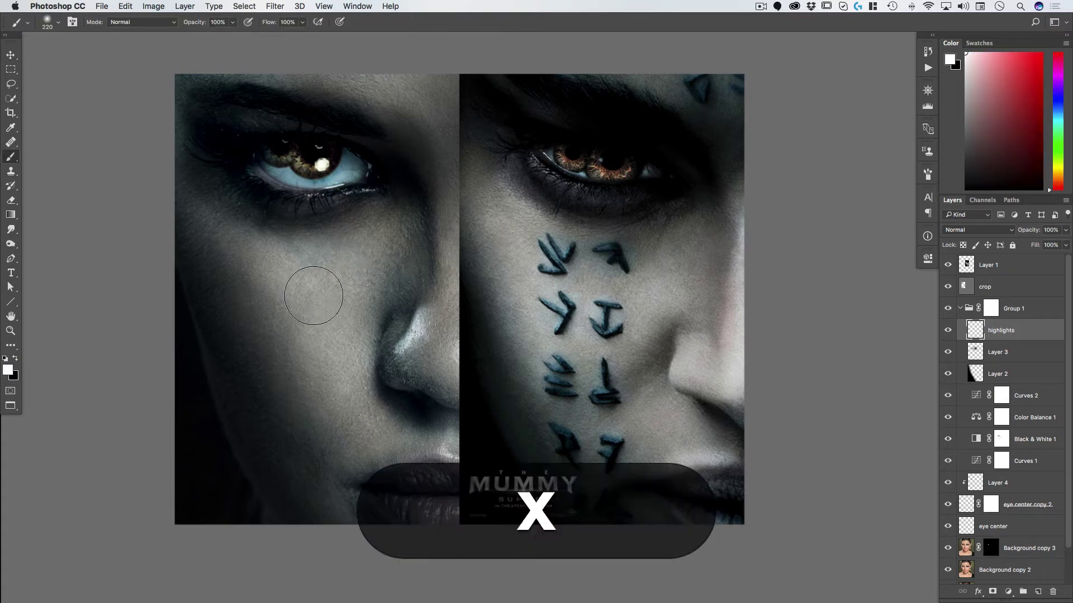
pyautogui.press(']')
pyautogui.press(']')
pyautogui.press(']')
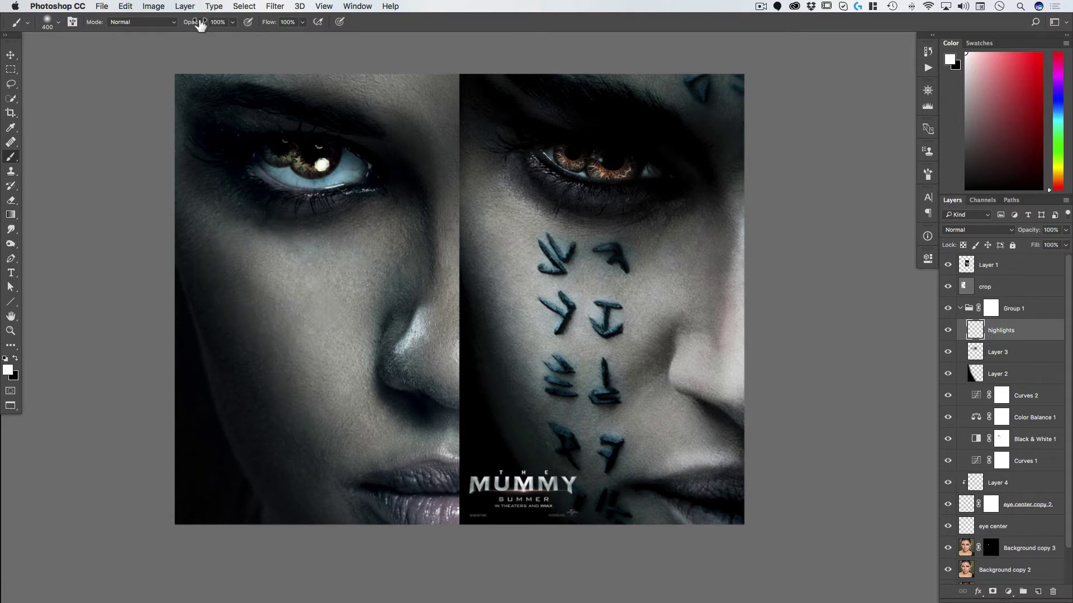
pyautogui.moveTo(200, 25); pyautogui.dragTo(151, 26)
pyautogui.moveTo(287, 347)
pyautogui.mouseDown()
pyautogui.moveTo(264, 311)
pyautogui.moveTo(359, 282)
pyautogui.mouseUp()
pyautogui.moveTo(303, 336)
pyautogui.mouseDown()
pyautogui.moveTo(324, 396)
pyautogui.moveTo(305, 315)
pyautogui.moveTo(329, 402)
pyautogui.mouseUp()
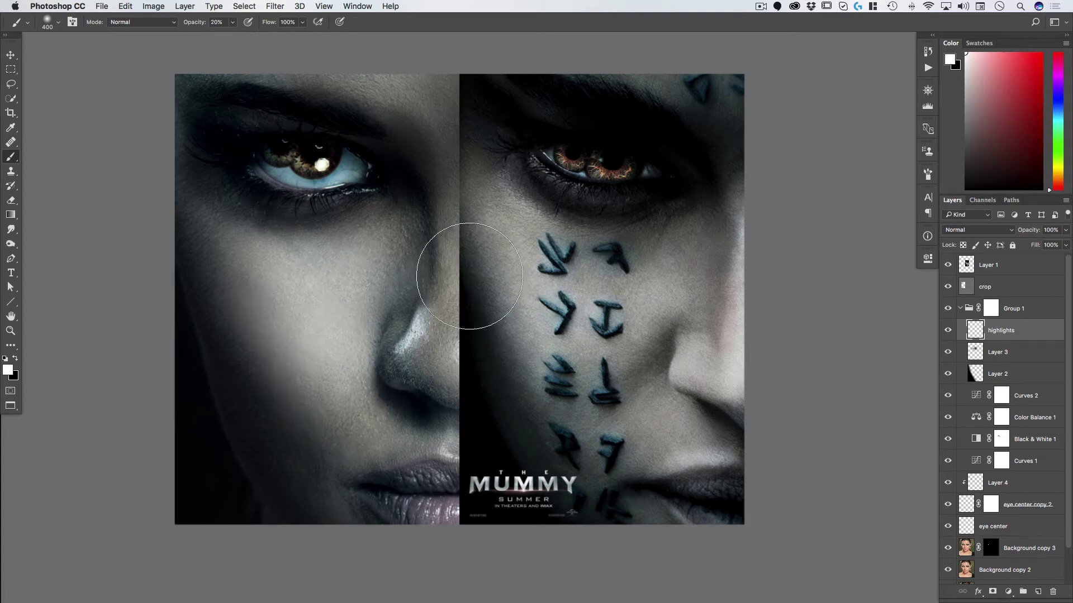
# - Paint a white highlight along the nose bridge up to the forehead with a 175 px brush at 20% opacity
pyautogui.press('[')
pyautogui.press('[')
pyautogui.press('[')
pyautogui.press('[')
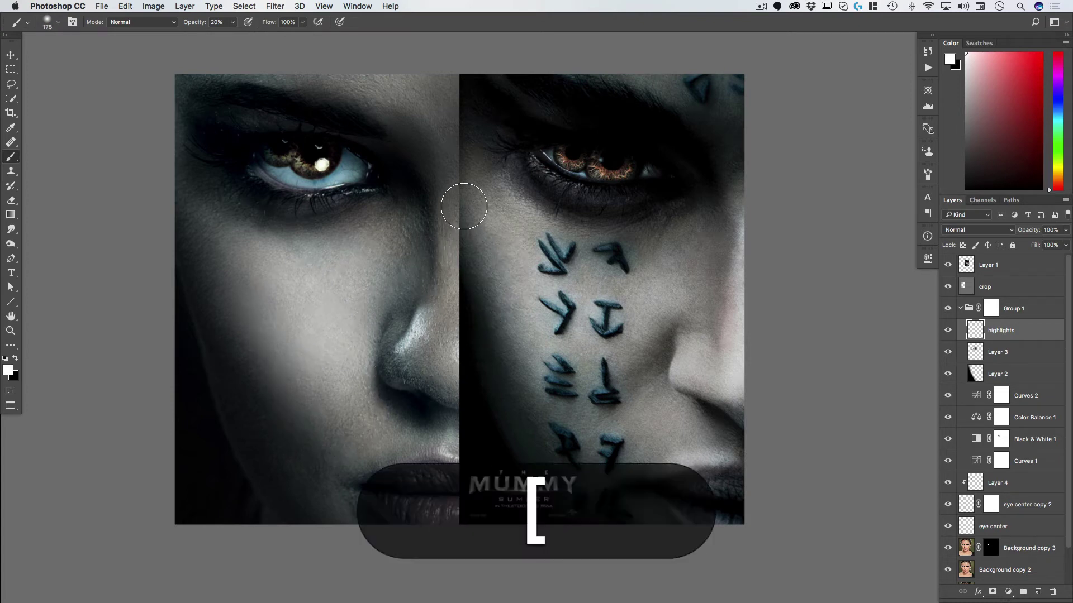
pyautogui.moveTo(466, 319); pyautogui.dragTo(450, 95)
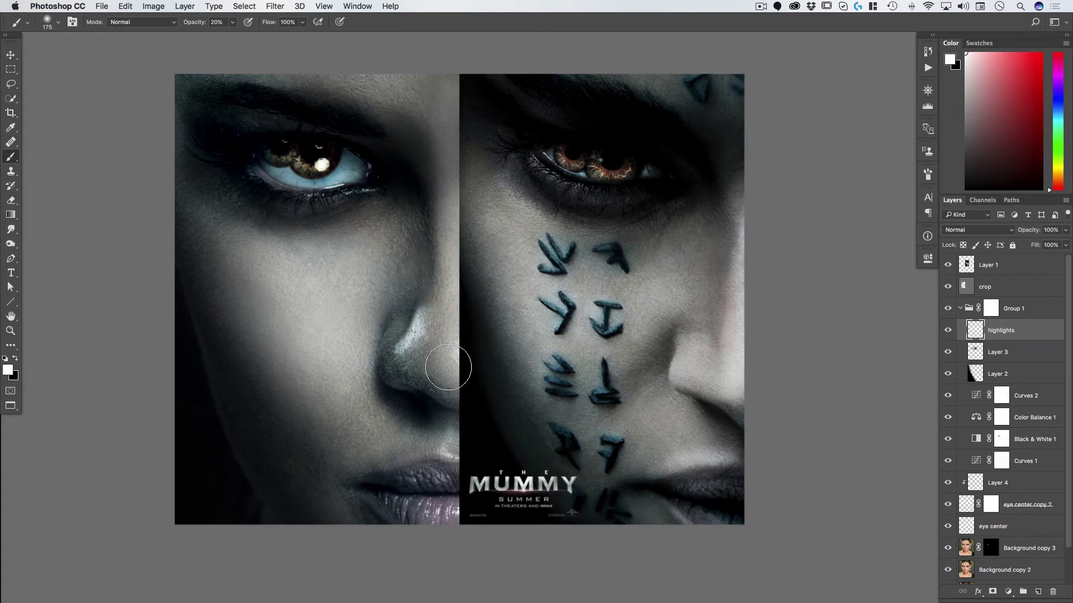
# - Brighten the skin above the upper lip with white, reducing the brush to 90 px
pyautogui.moveTo(337, 441)
pyautogui.mouseDown()
pyautogui.moveTo(407, 445)
pyautogui.moveTo(408, 456)
pyautogui.moveTo(372, 448)
pyautogui.moveTo(377, 465)
pyautogui.moveTo(383, 447)
pyautogui.moveTo(409, 445)
pyautogui.moveTo(427, 420)
pyautogui.mouseUp()
pyautogui.press('[')
pyautogui.press('[')
pyautogui.press('[')
pyautogui.press('[')
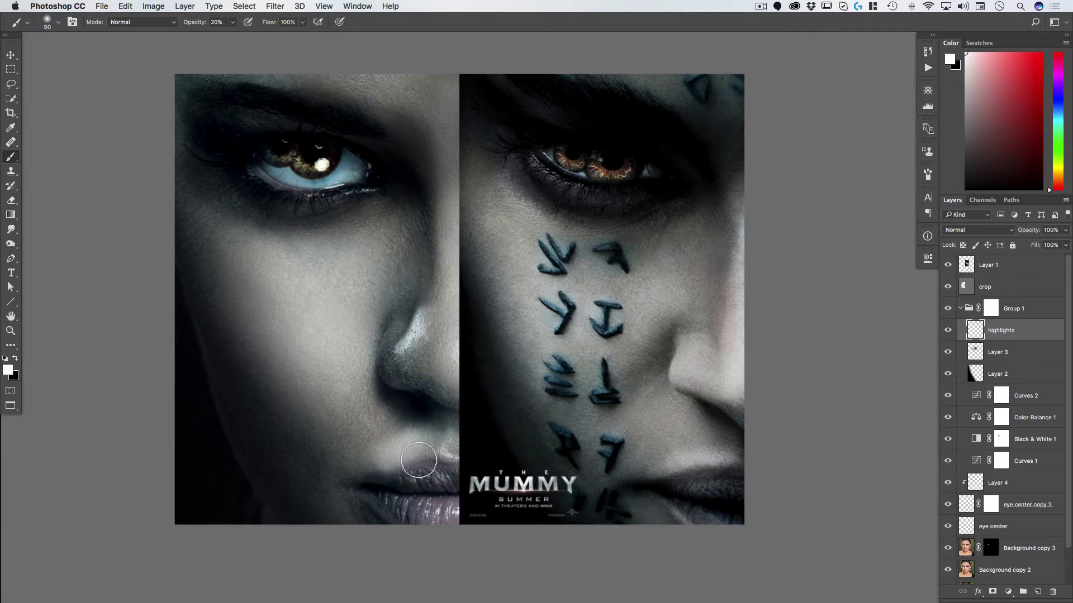
# - Soften the highlights beside the mouth and lower cheek with a 400 px eraser at 0% hardness and reduced opacity
pyautogui.press('e')
pyautogui.press('[')
pyautogui.press('[')
pyautogui.press('[')
pyautogui.press('[')
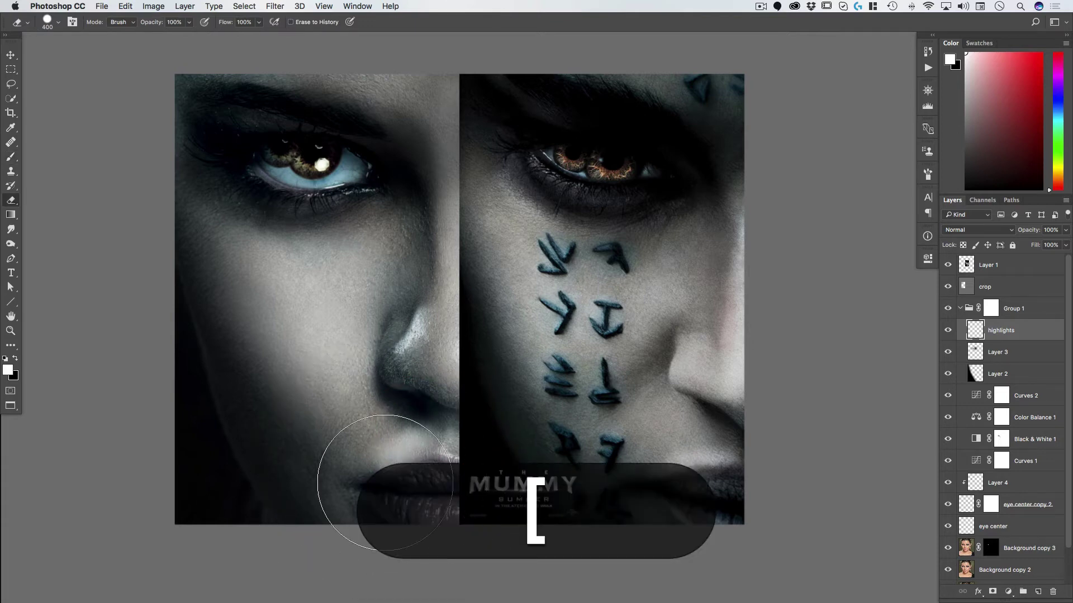
pyautogui.press('super+z')
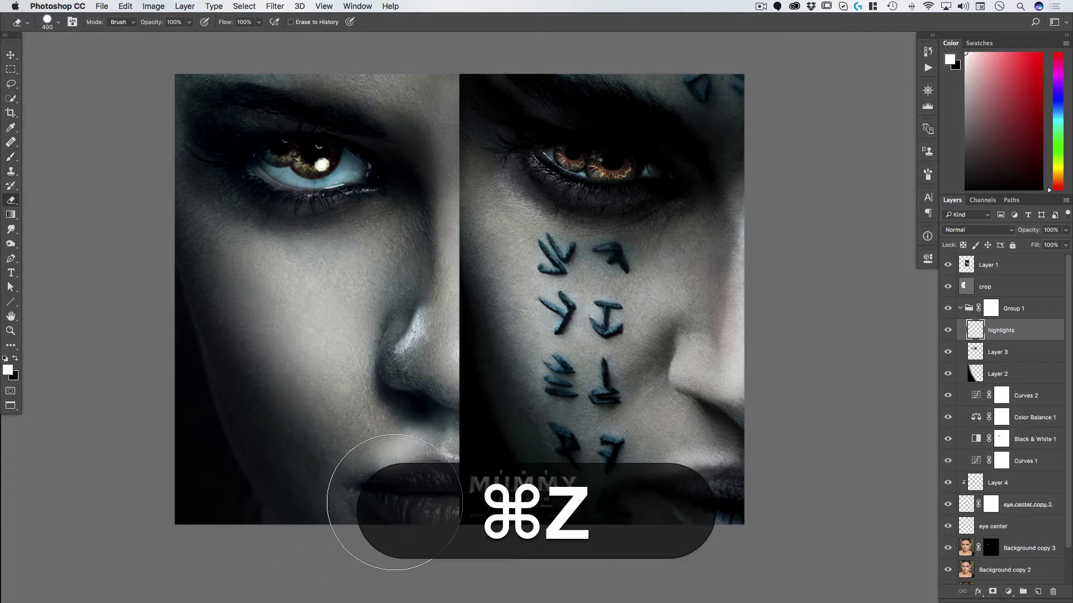
pyautogui.rightClick(400, 559)
pyautogui.moveTo(514, 356); pyautogui.dragTo(324, 359)
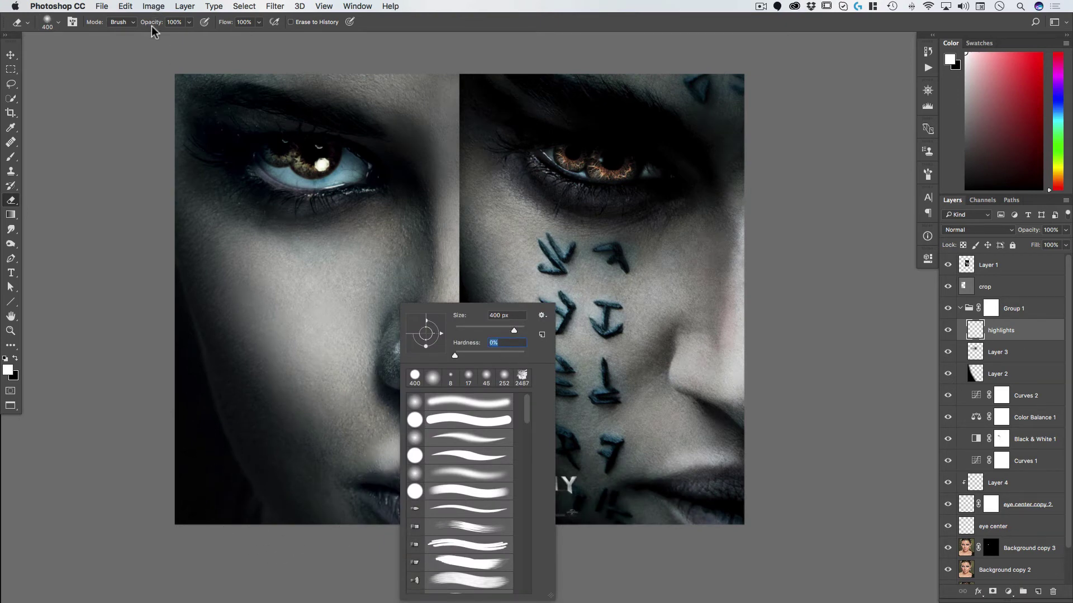
pyautogui.moveTo(152, 25); pyautogui.dragTo(135, 26)
pyautogui.moveTo(376, 514)
pyautogui.mouseDown()
pyautogui.moveTo(377, 489)
pyautogui.moveTo(402, 475)
pyautogui.moveTo(318, 450)
pyautogui.mouseUp()
pyautogui.press('v')
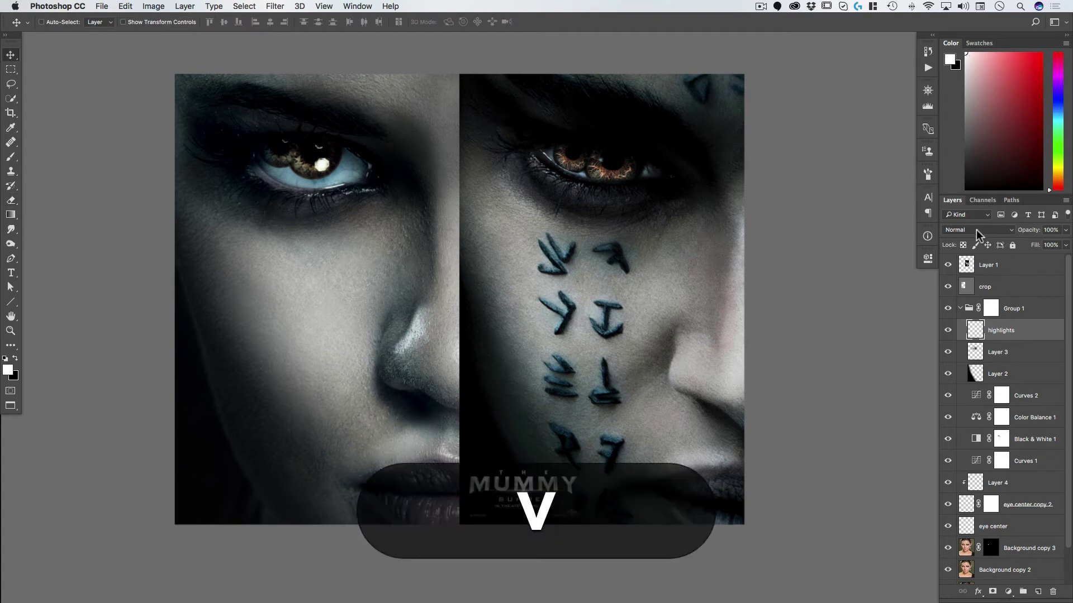
# - Set the highlights layer to Overlay blending at 69% opacity
pyautogui.click(976, 233)
pyautogui.click(960, 348)
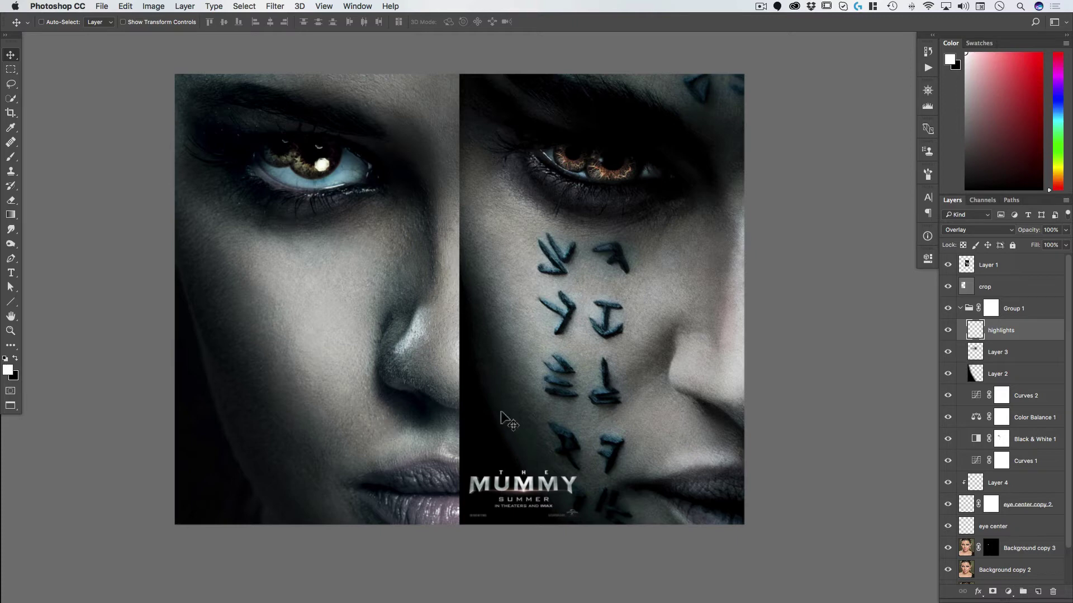
pyautogui.moveTo(1018, 228); pyautogui.dragTo(1012, 229)
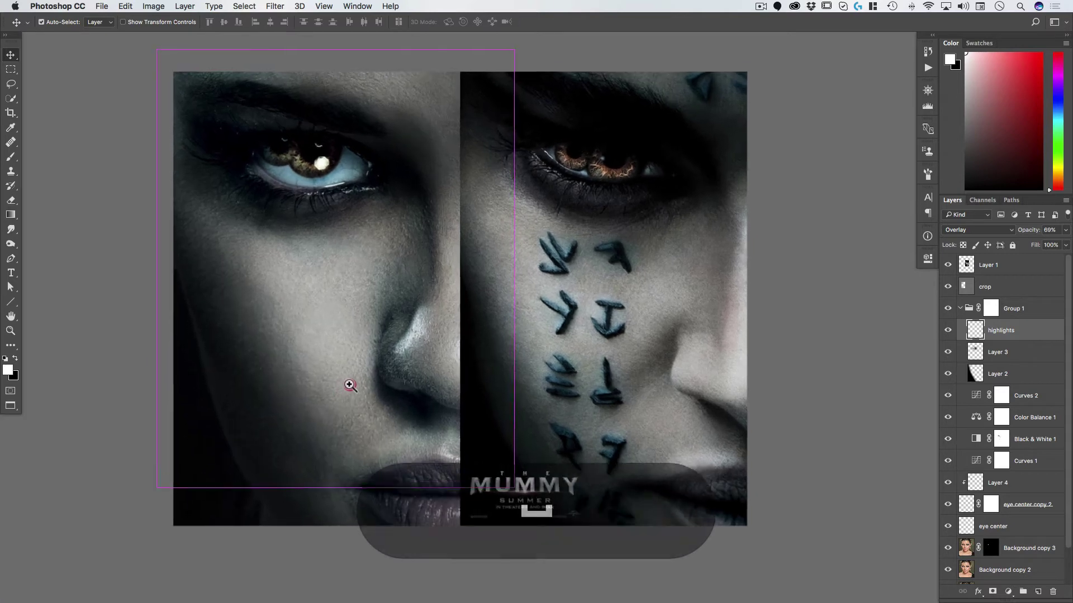
pyautogui.click(349, 385)
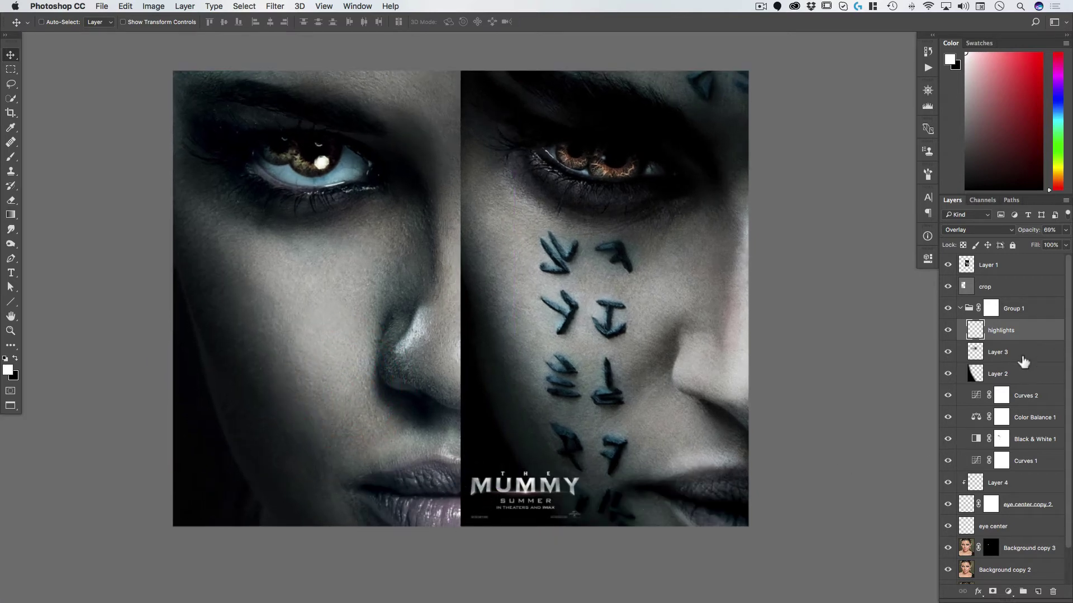
# - Add a new layer directly below highlights and name it darken
pyautogui.click(1000, 357)
pyautogui.click(1038, 592)
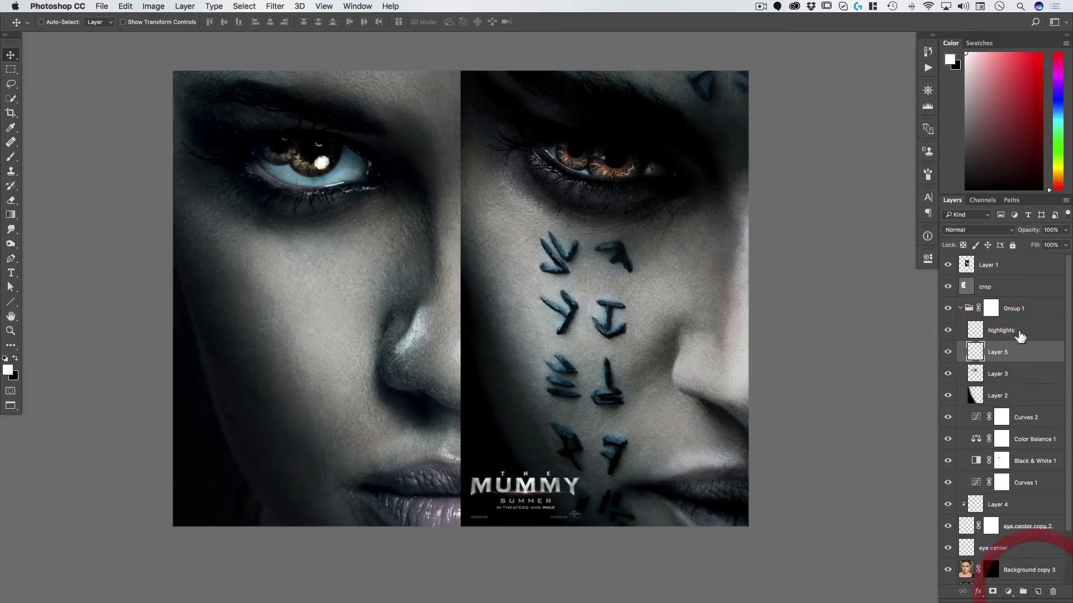
pyautogui.doubleClick(999, 352)
pyautogui.write('darken')
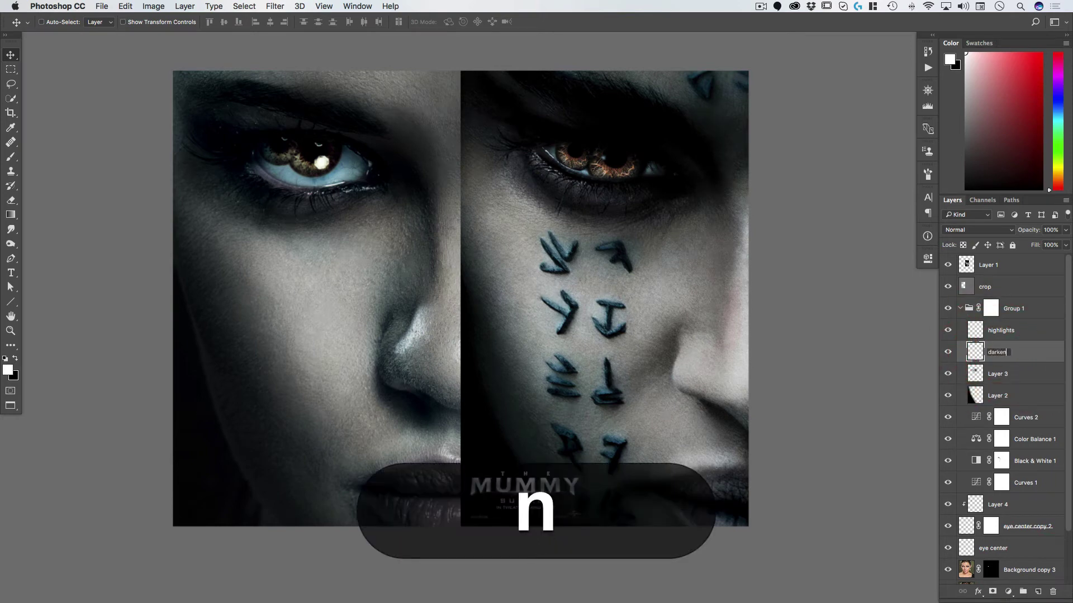
pyautogui.press('Return')
# - Darken the lips on the darken layer with a 300 px black brush at 20% opacity
pyautogui.press('b')
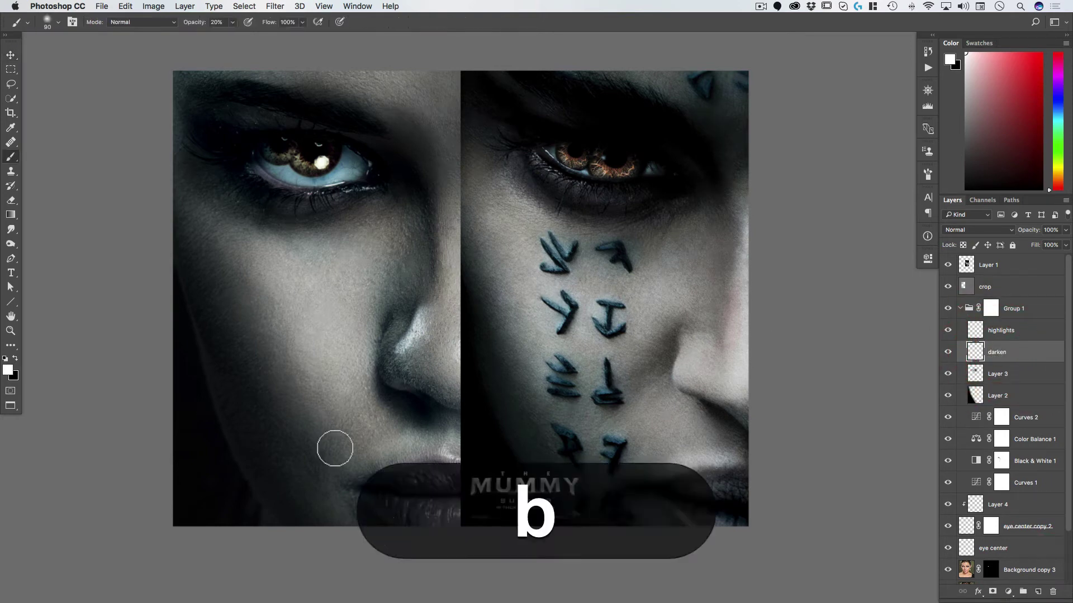
pyautogui.press('x')
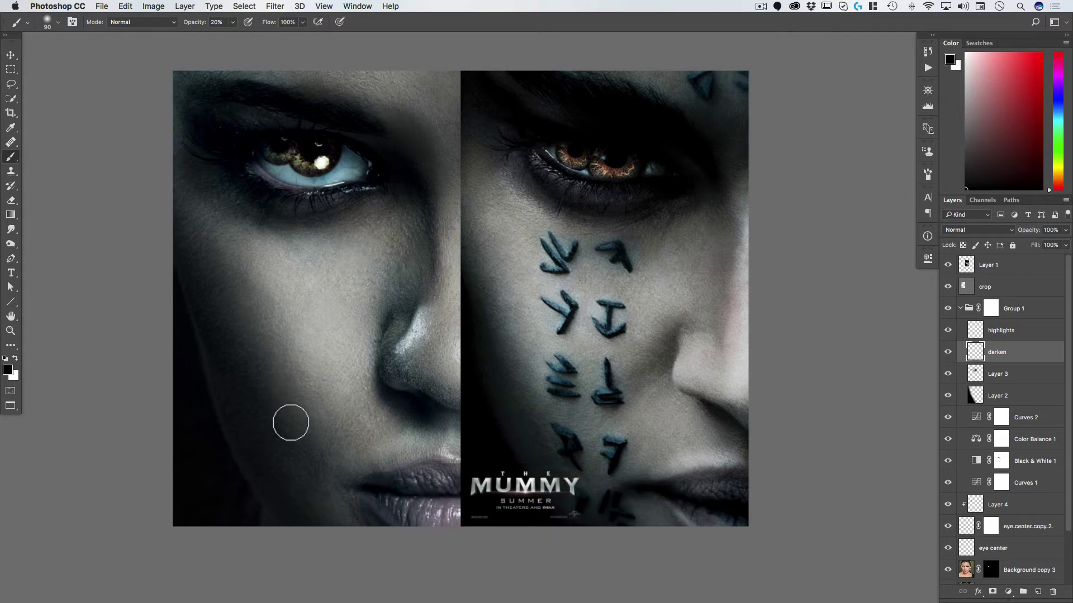
pyautogui.press(']')
pyautogui.press(']')
pyautogui.press(']')
pyautogui.press(']')
pyautogui.press(']')
pyautogui.press(']')
pyautogui.press(']')
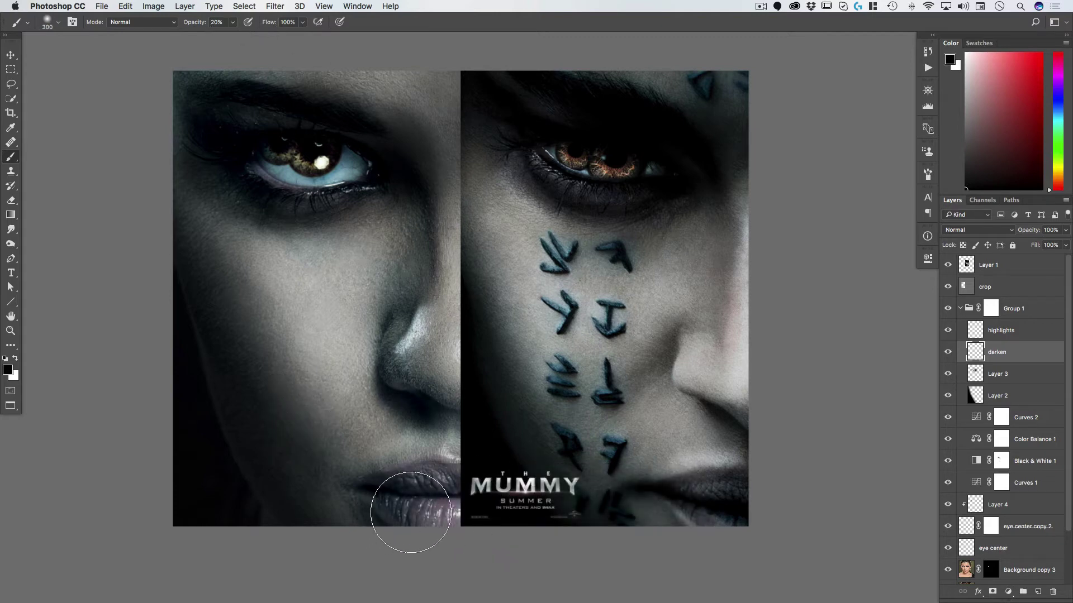
pyautogui.moveTo(451, 506)
pyautogui.mouseDown()
pyautogui.moveTo(420, 492)
pyautogui.moveTo(442, 510)
pyautogui.mouseUp()
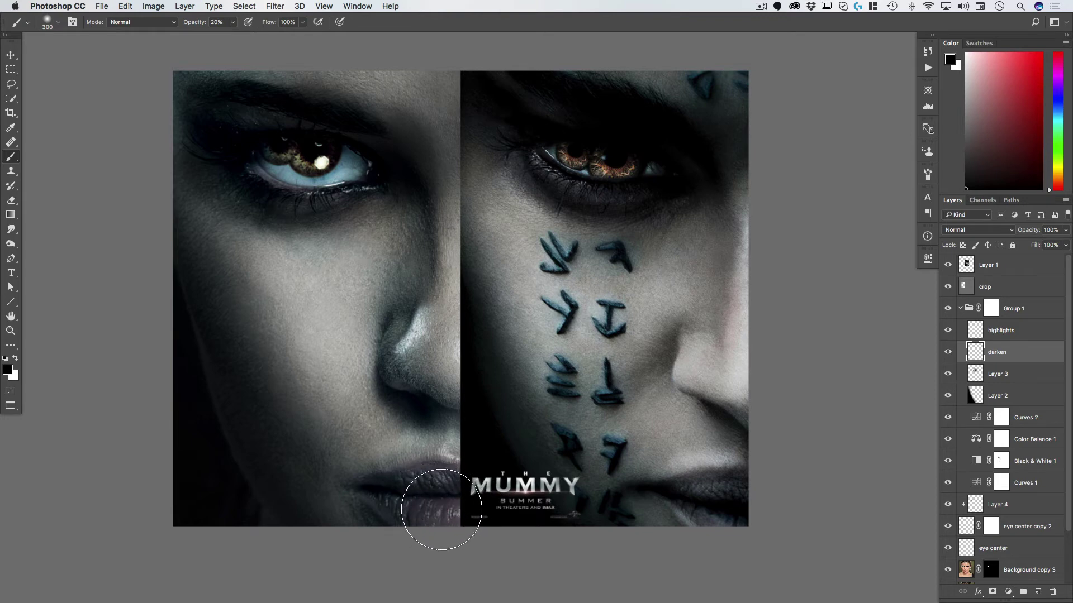
# - Deepen the lower lip's shading near the image edge with a 150 px black brush
pyautogui.press('[')
pyautogui.press('[')
pyautogui.press('[')
pyautogui.press('[')
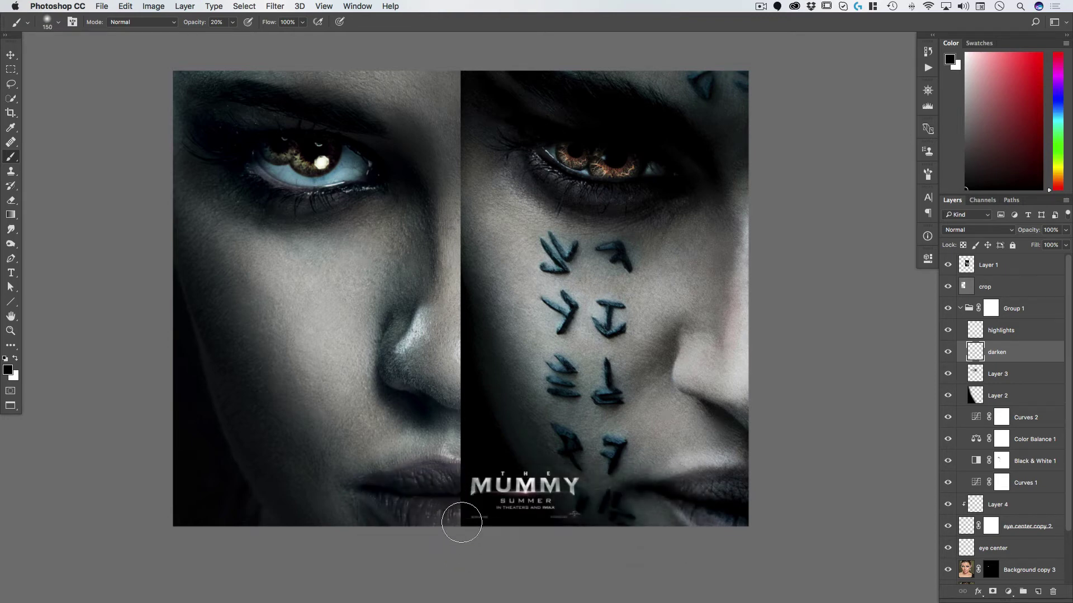
pyautogui.press('v')
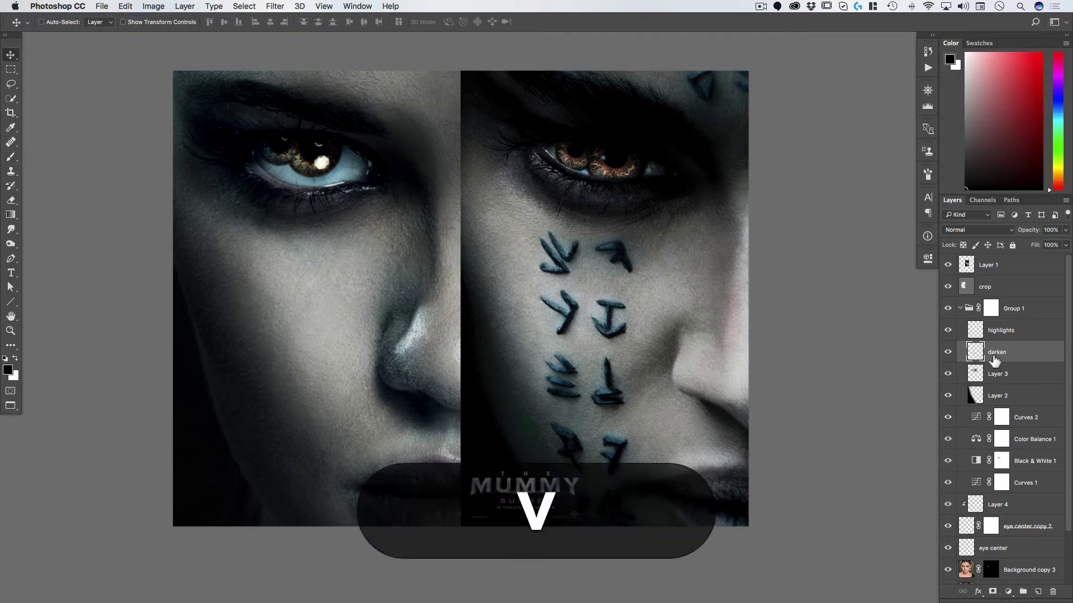
# - Move the darken layer out of Group 1 to just below it and reduce its opacity to 42%
pyautogui.moveTo(1006, 352); pyautogui.dragTo(1006, 494)
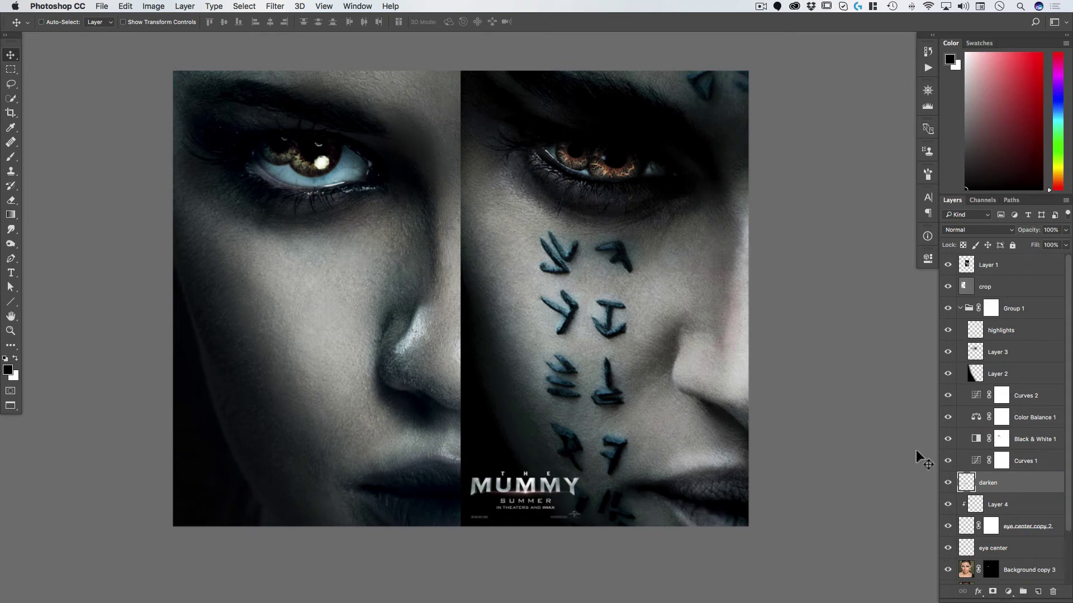
pyautogui.moveTo(1033, 232); pyautogui.dragTo(1003, 232)
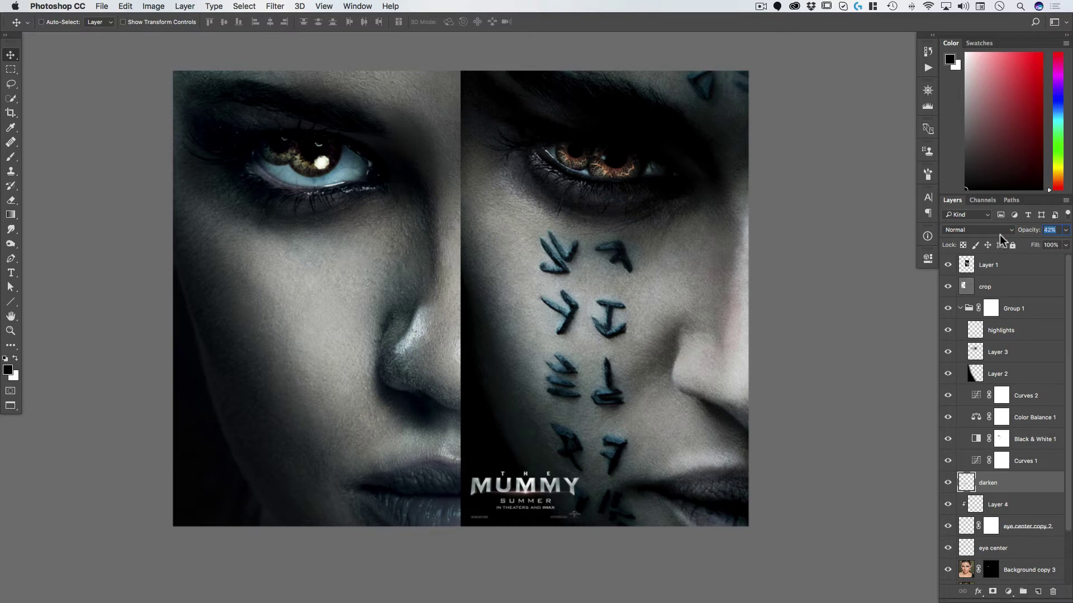
pyautogui.moveTo(998, 235); pyautogui.dragTo(1001, 234)
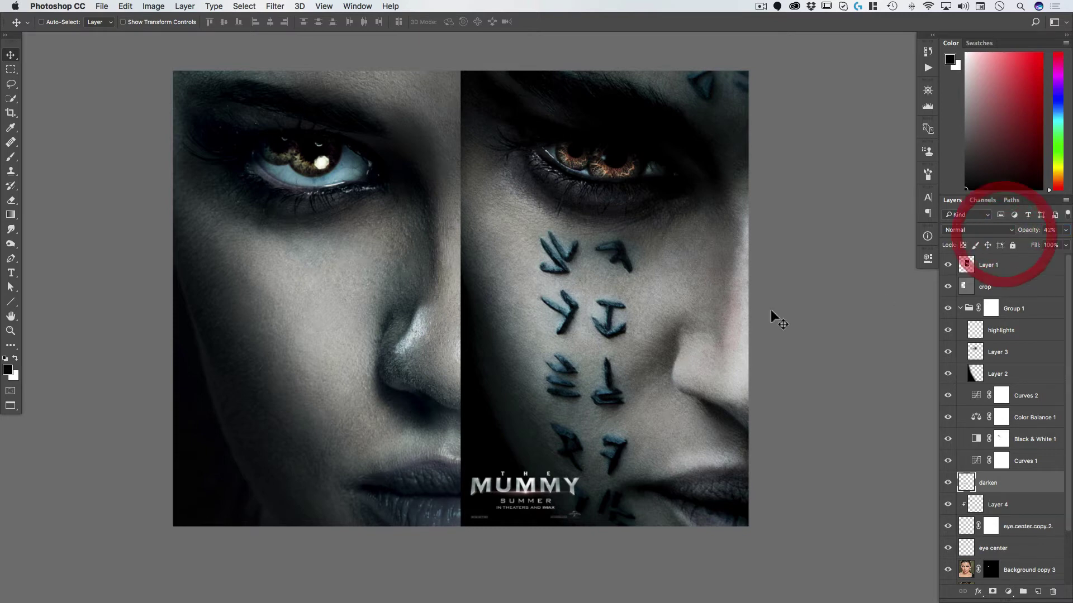
pyautogui.press('space')
pyautogui.moveTo(354, 319); pyautogui.dragTo(413, 335)
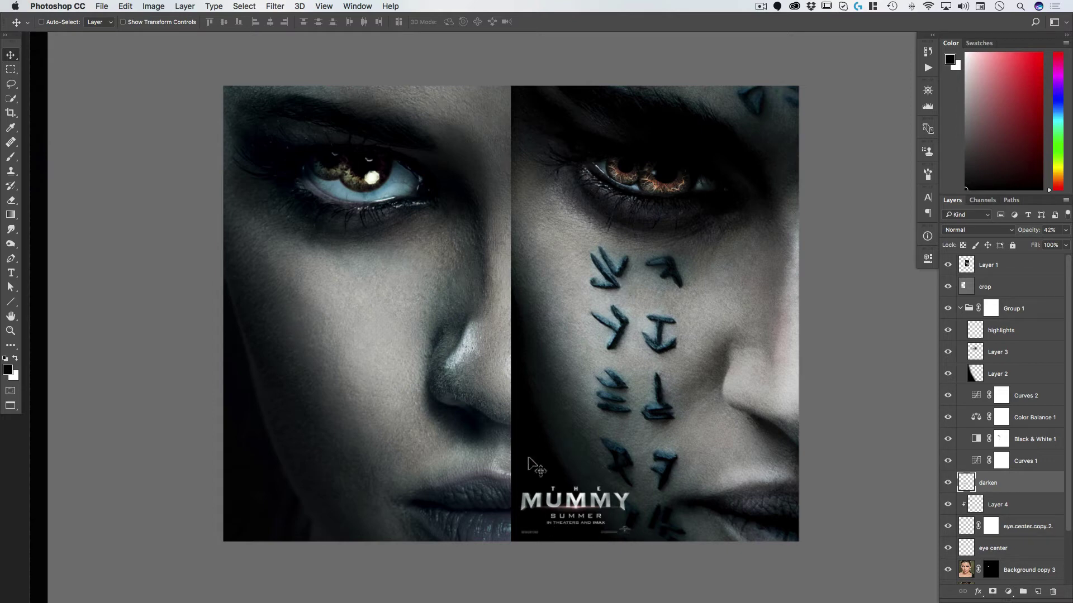
pyautogui.moveTo(627, 270); pyautogui.dragTo(559, 241)
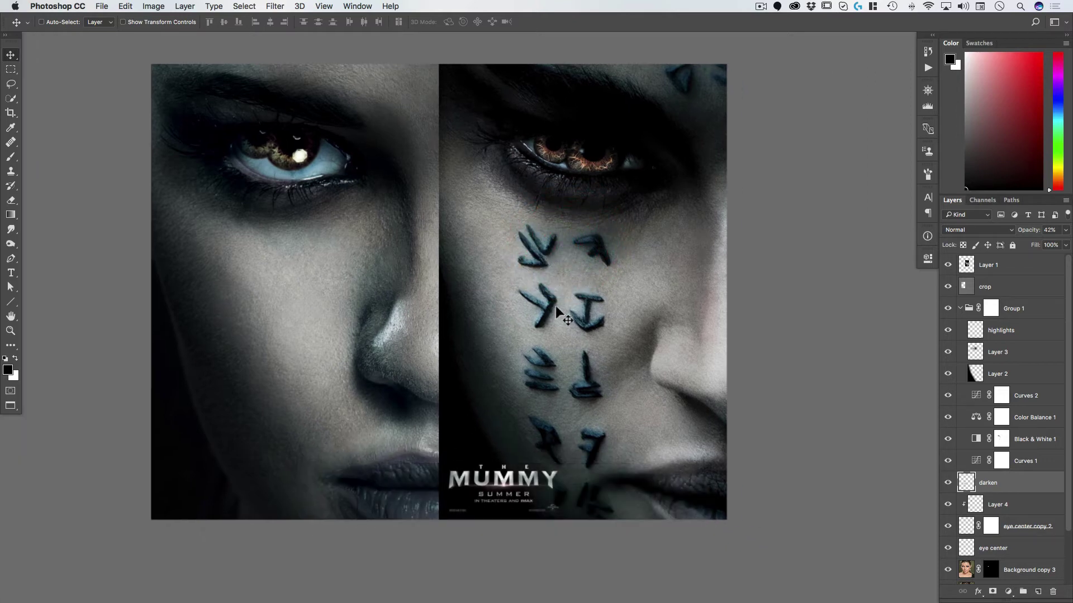
pyautogui.moveTo(430, 351); pyautogui.dragTo(450, 360)
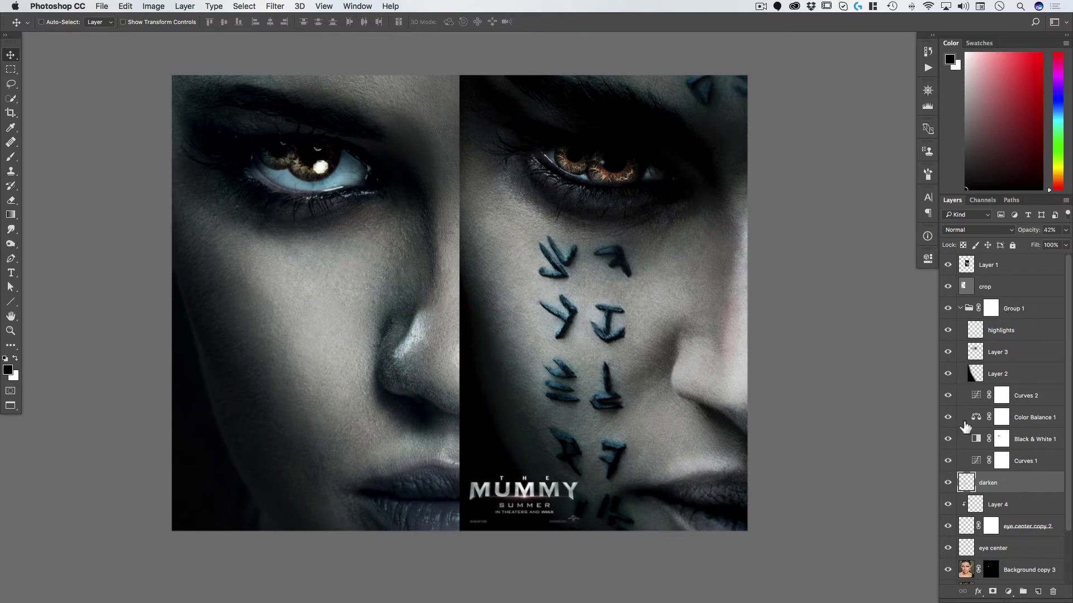
# - Collapse Group 1, add a new layer directly above it, and name the layer rune marks
pyautogui.click(1014, 335)
pyautogui.click(960, 308)
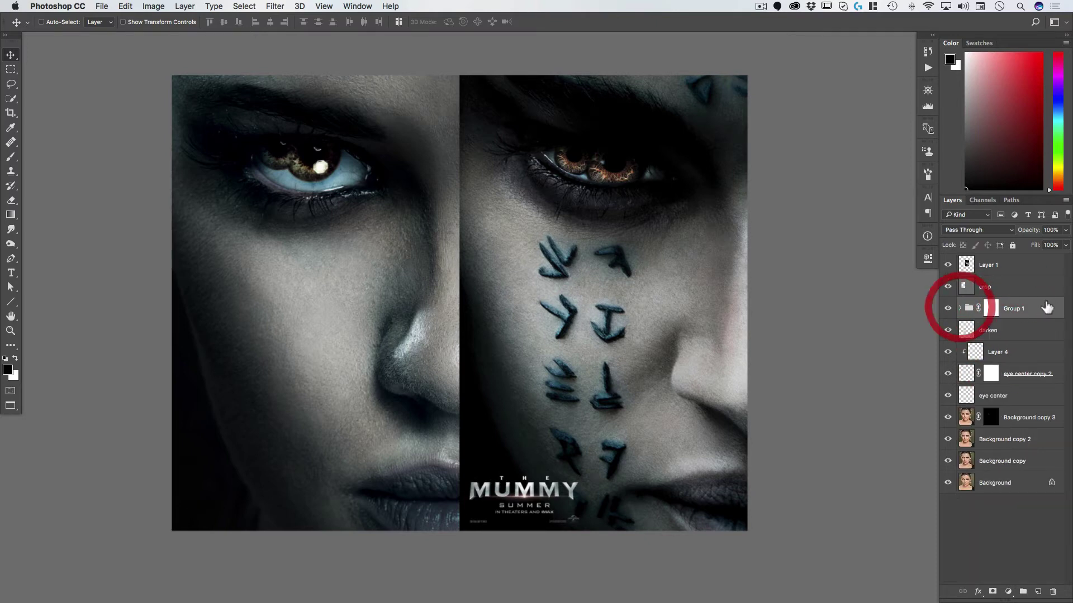
pyautogui.click(1038, 591)
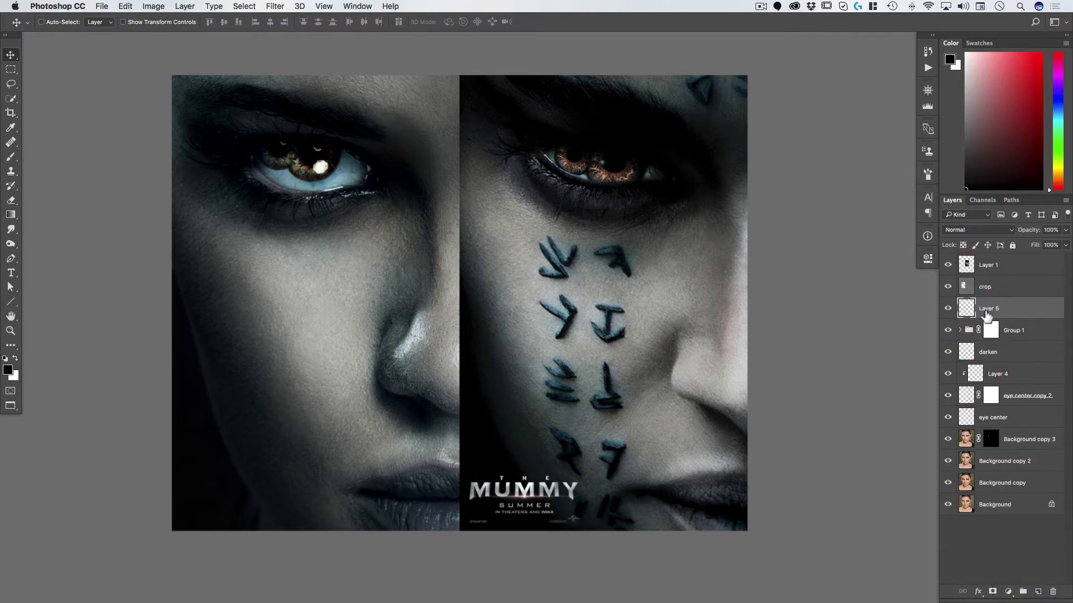
pyautogui.write('rune ')
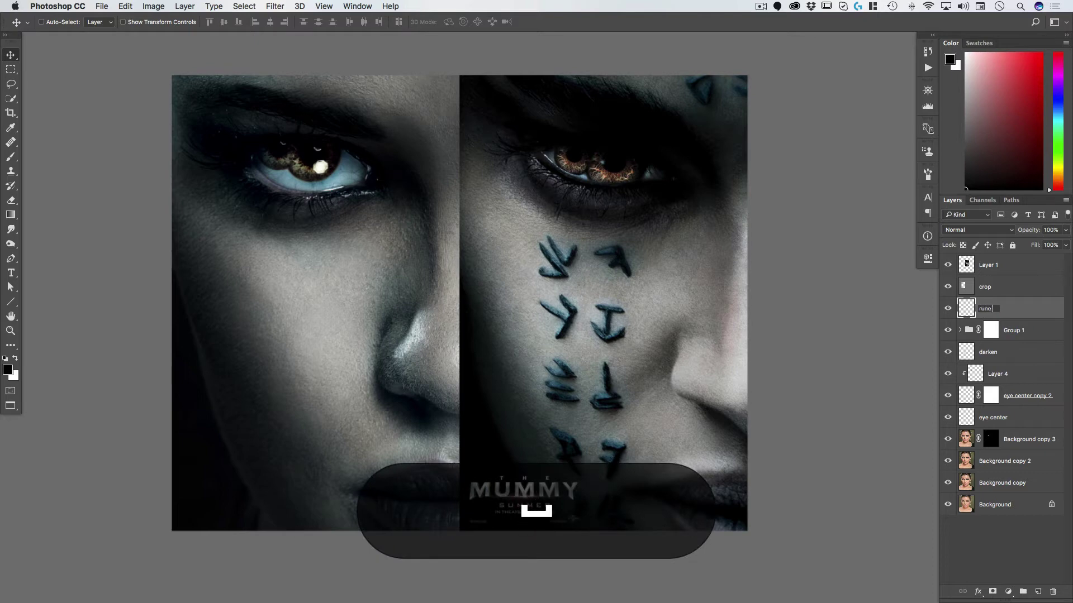
pyautogui.write('marks')
pyautogui.press('Return')
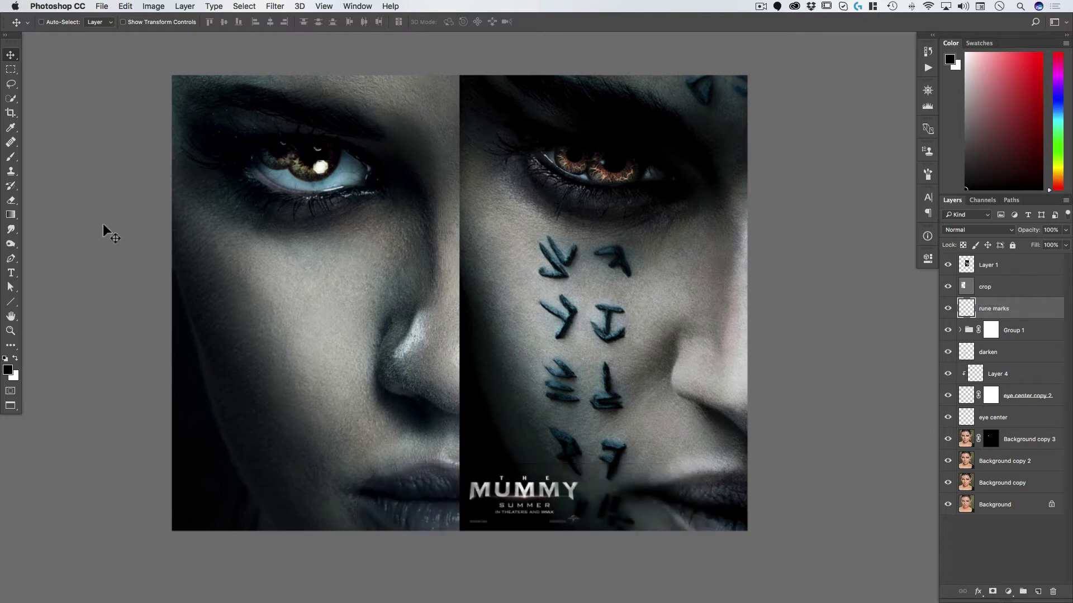
# - Set up a hard round brush with 100% hardness and a 15 px size beside the poster's runes
pyautogui.press('b')
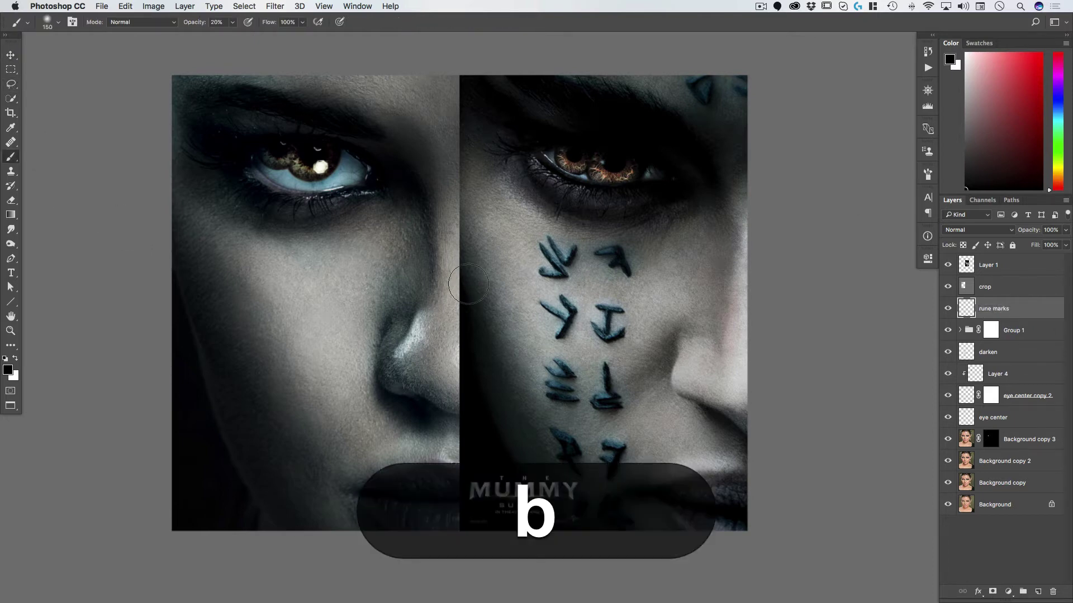
pyautogui.rightClick(469, 268)
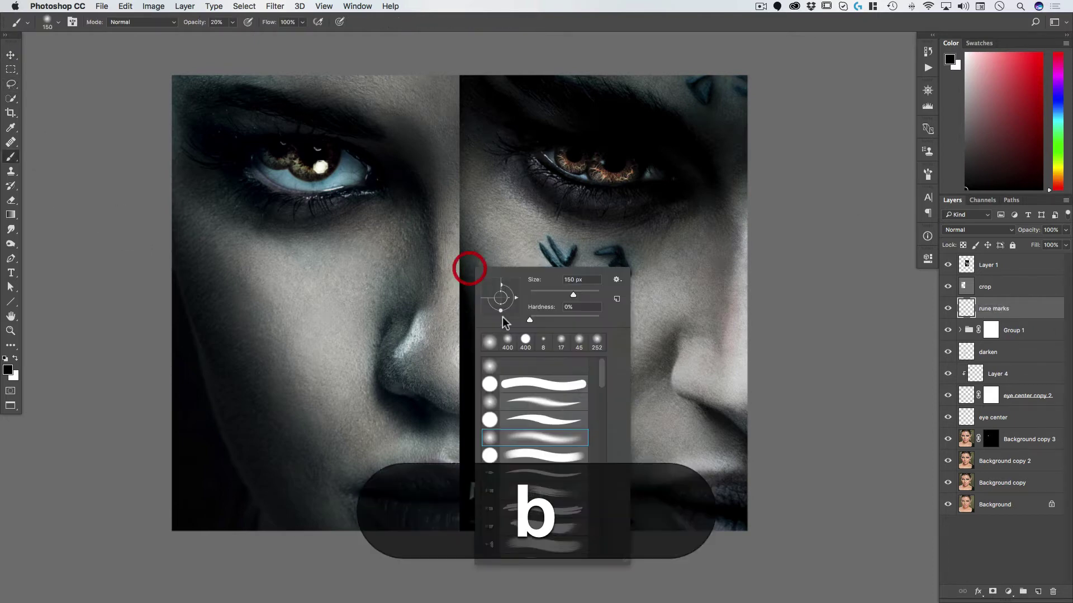
pyautogui.click(528, 418)
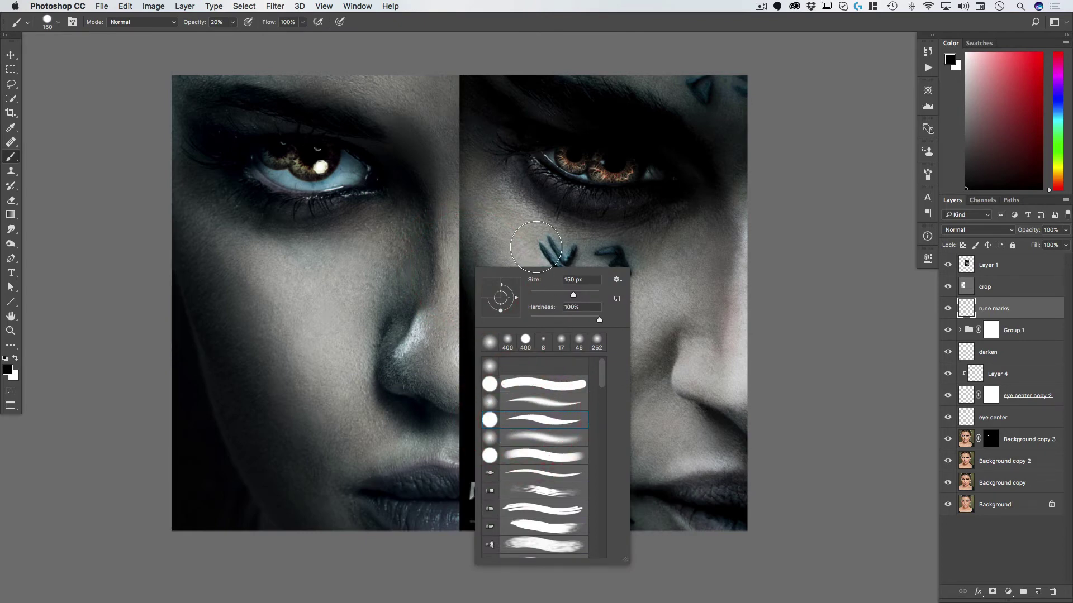
pyautogui.moveTo(550, 293); pyautogui.dragTo(541, 293)
pyautogui.keyDown('super'); pyautogui.click(549, 253); pyautogui.keyUp('super')
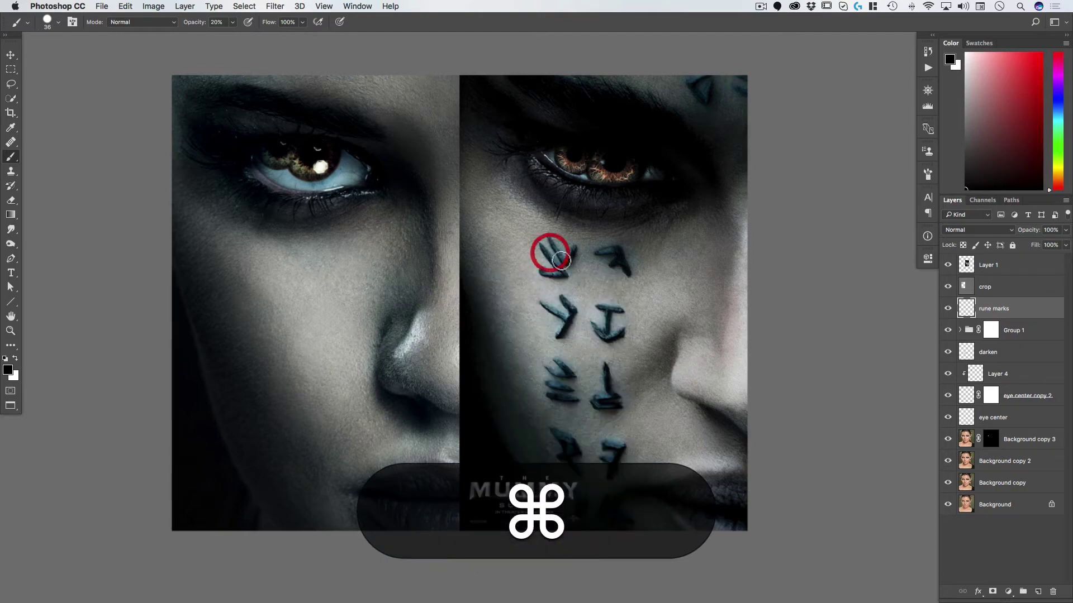
pyautogui.moveTo(550, 253); pyautogui.dragTo(603, 241)
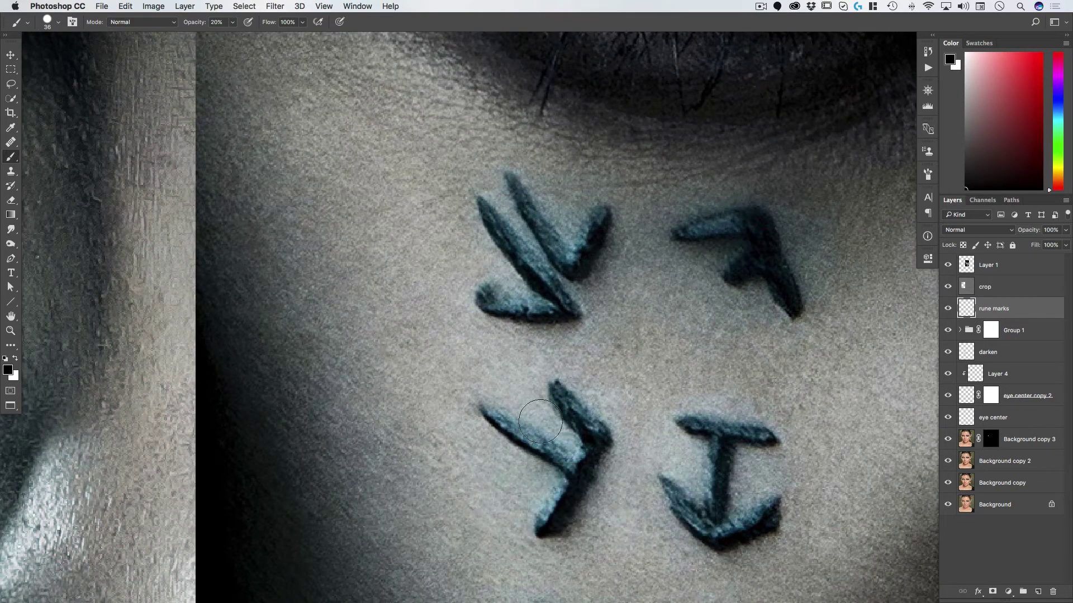
pyautogui.press('[')
pyautogui.press('[')
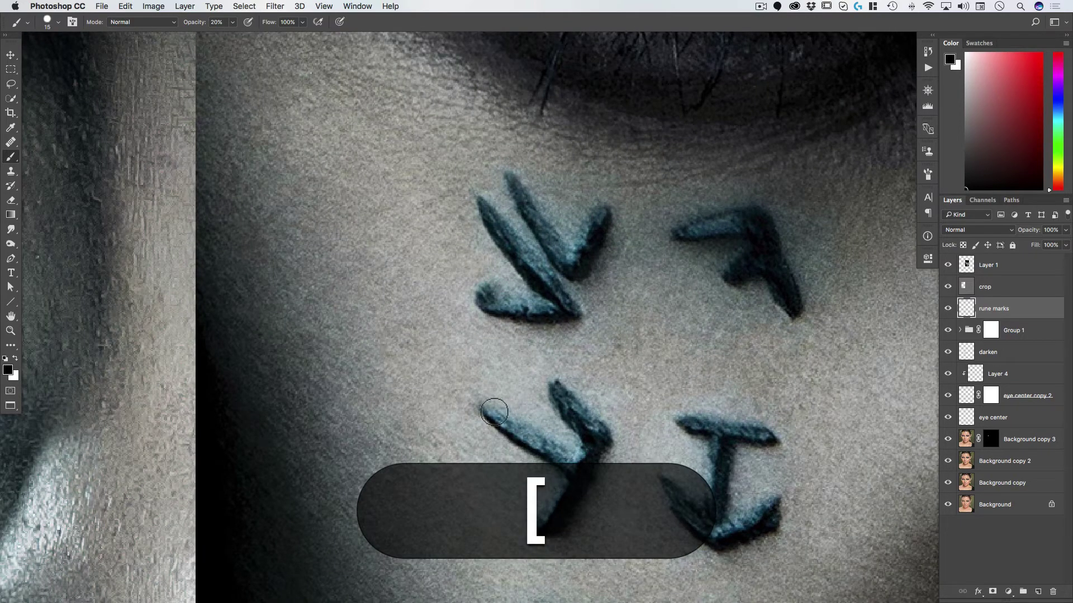
# - Undo the test dab, raise the brush opacity to 100%, and move the rune marks layer above Layer 1
pyautogui.click(489, 384)
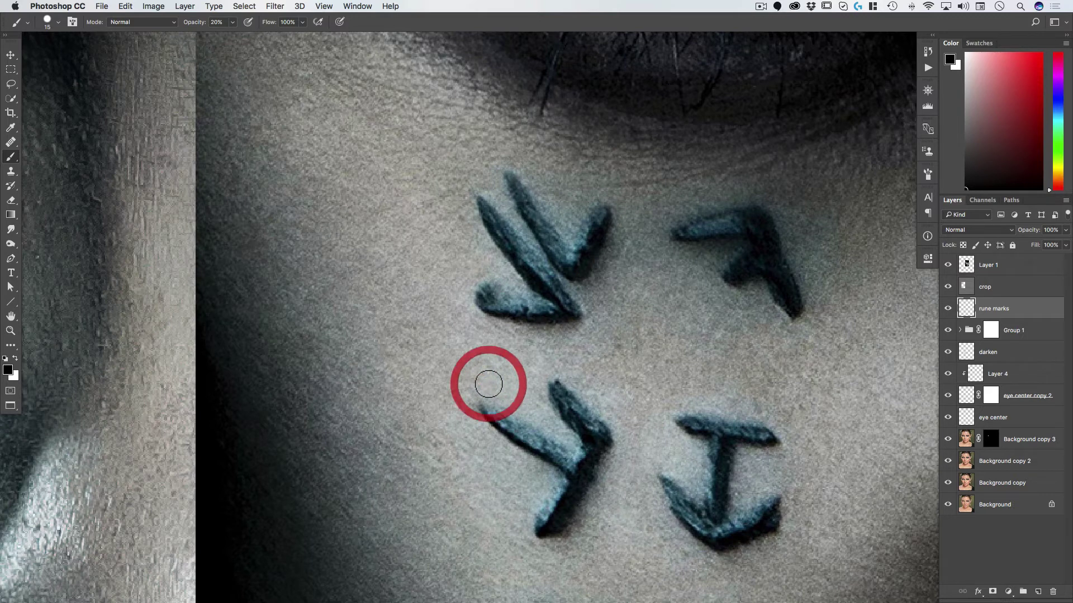
pyautogui.press('super+z')
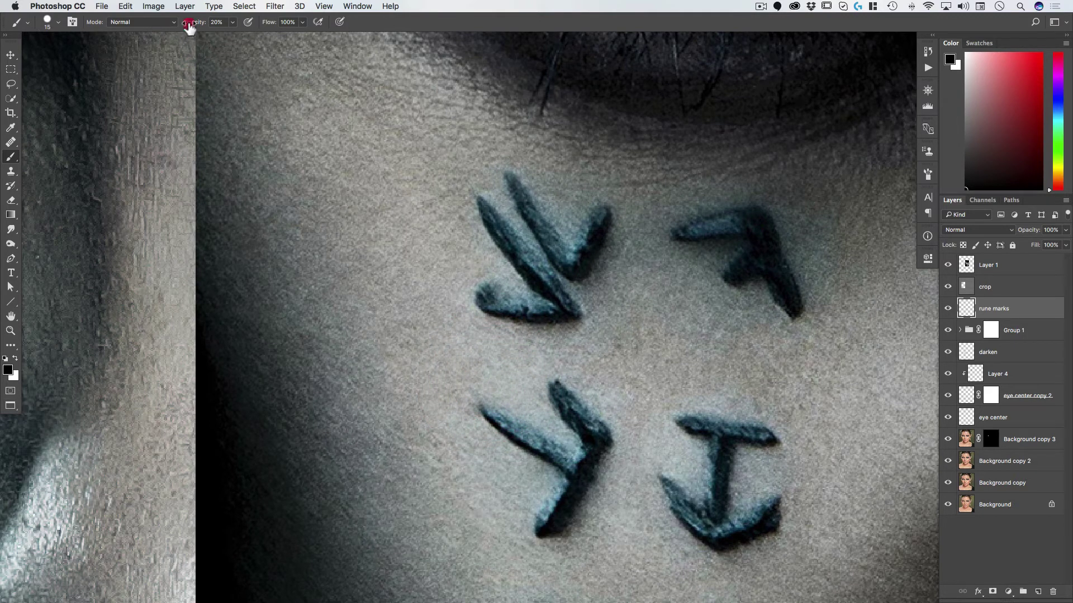
pyautogui.moveTo(189, 26); pyautogui.dragTo(481, 39)
pyautogui.moveTo(978, 313); pyautogui.dragTo(984, 259)
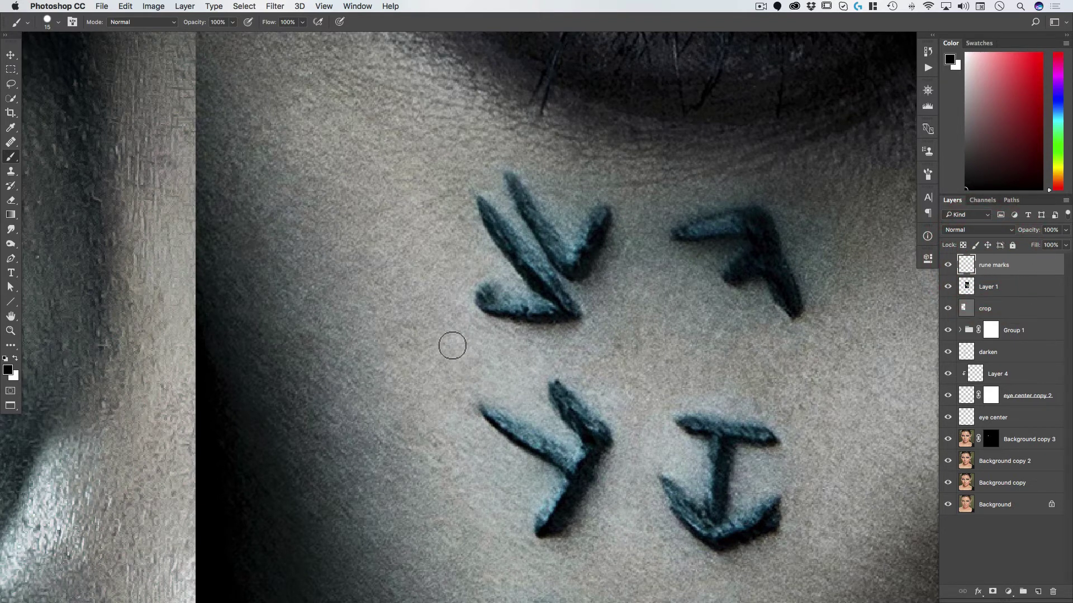
# - Paint two short diagonal black test strokes on the poster's cheek beside the runes
pyautogui.moveTo(438, 329); pyautogui.dragTo(503, 382)
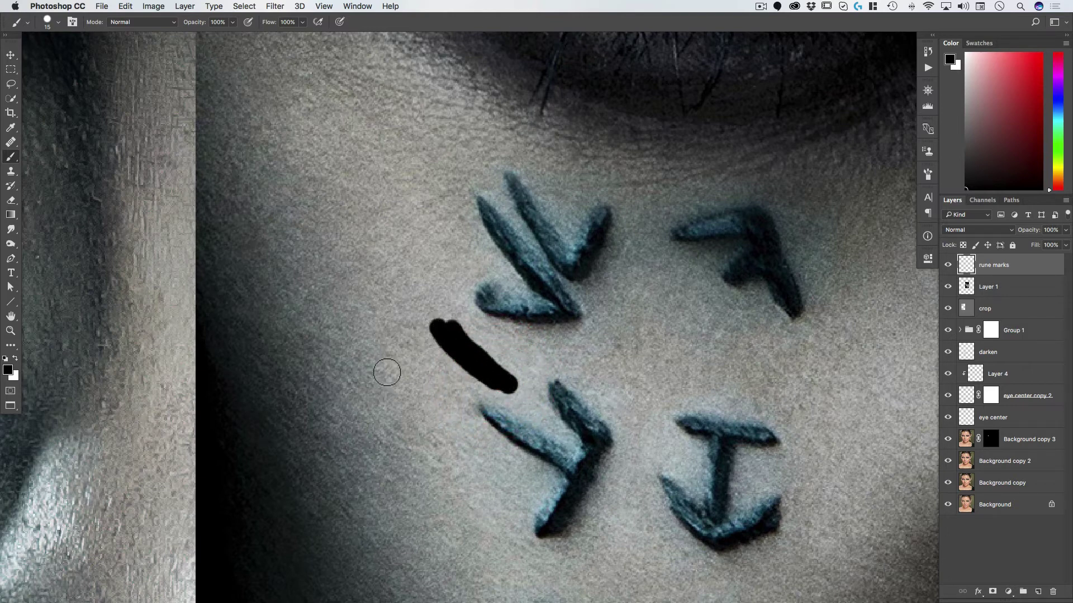
pyautogui.moveTo(387, 372); pyautogui.dragTo(413, 402)
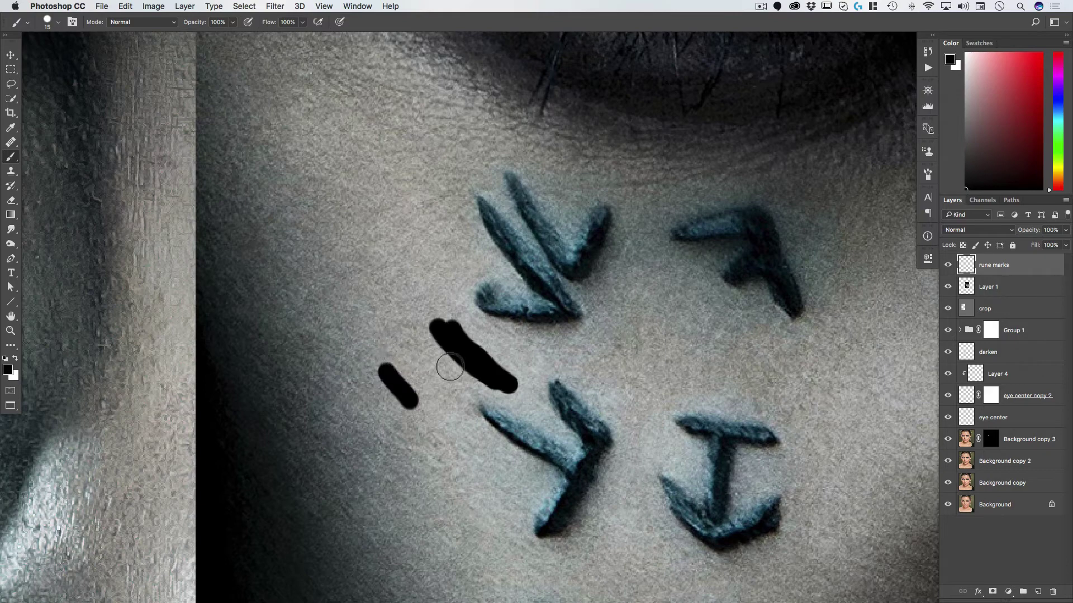
pyautogui.keyDown('alt'); pyautogui.click(475, 376); pyautogui.keyUp('alt')
pyautogui.moveTo(482, 377); pyautogui.dragTo(460, 329)
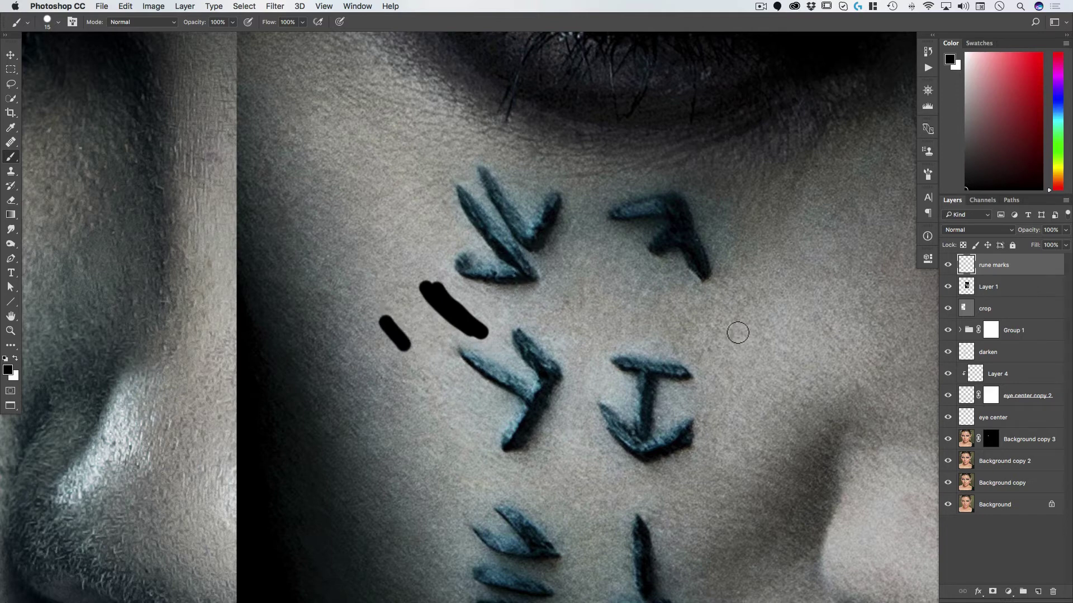
# - Clear all the painted test strokes from the rune marks layer and remove the selection
pyautogui.press('super+a')
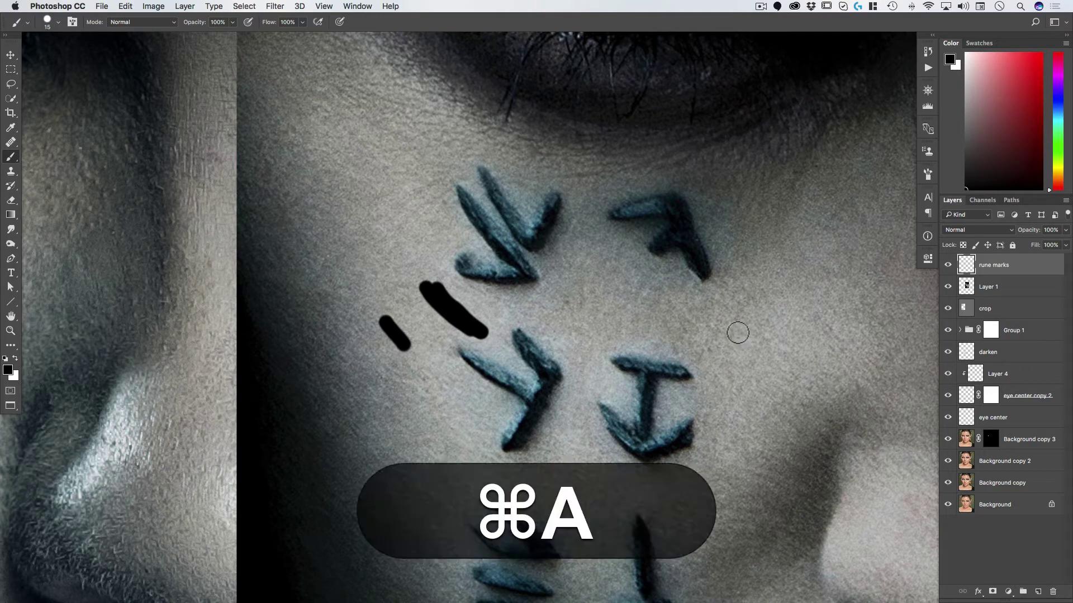
pyautogui.press('super+space')
pyautogui.moveTo(677, 335)
pyautogui.mouseDown()
pyautogui.moveTo(491, 359)
pyautogui.moveTo(510, 342)
pyautogui.moveTo(397, 350)
pyautogui.mouseUp()
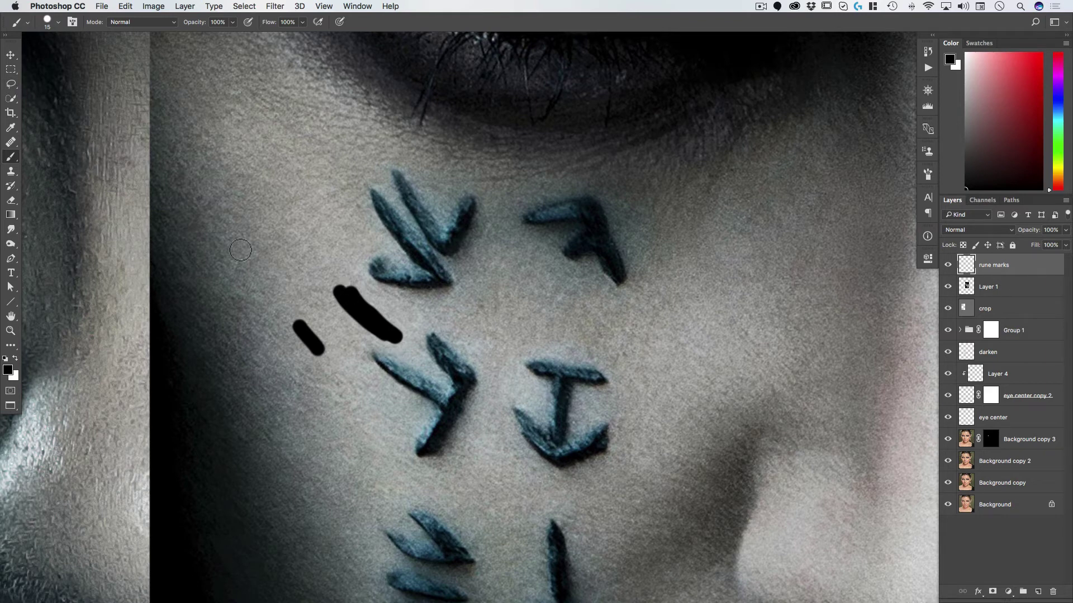
pyautogui.press('super+a')
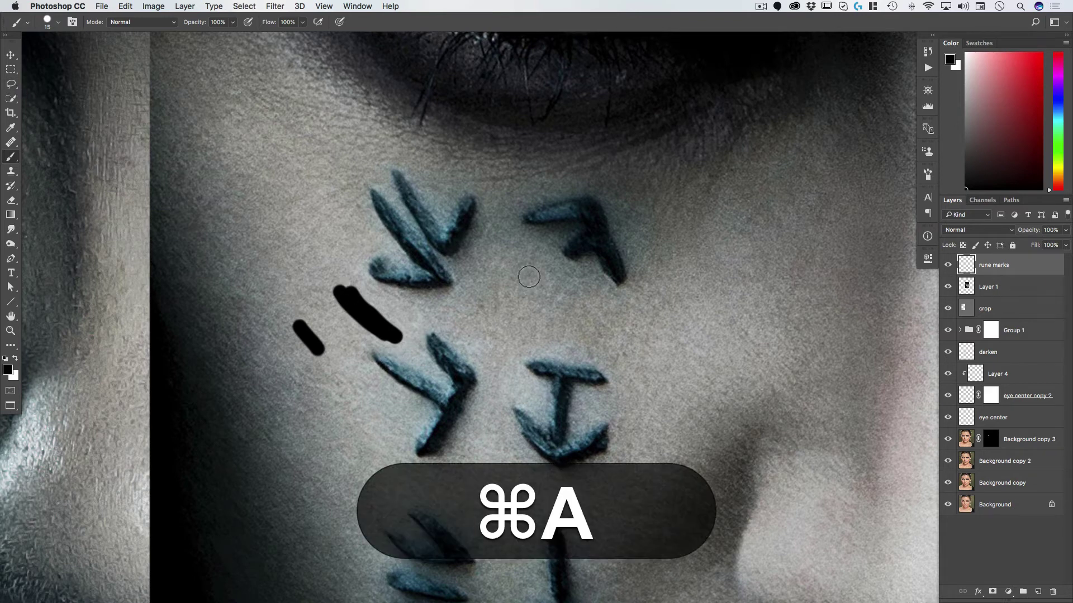
pyautogui.press('BackSpace')
pyautogui.press('super+d')
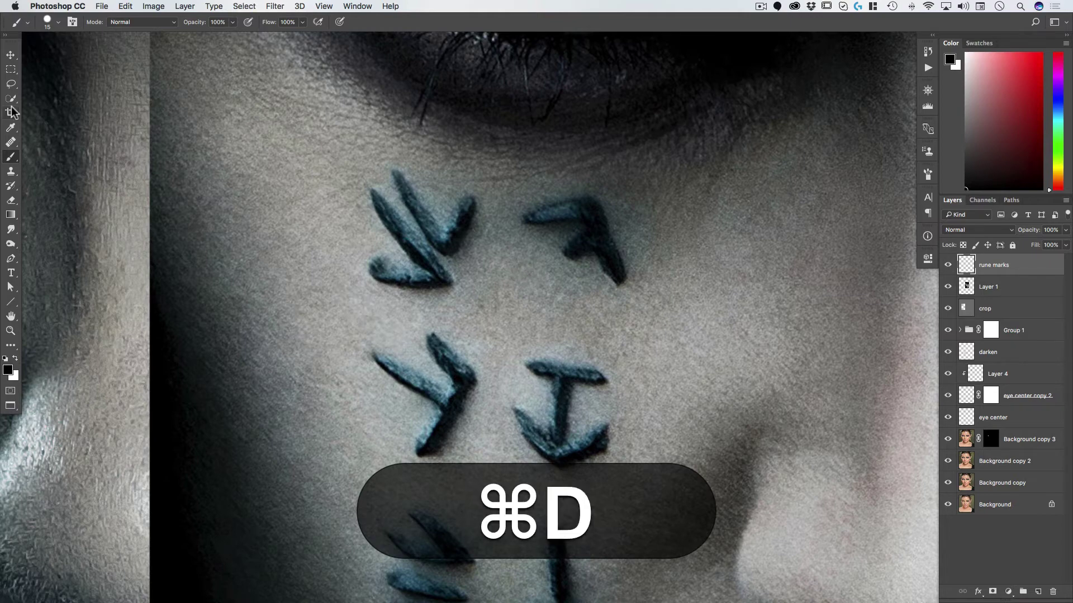
pyautogui.click(11, 84)
pyautogui.moveTo(376, 258)
pyautogui.mouseDown()
pyautogui.moveTo(395, 248)
pyautogui.moveTo(439, 316)
pyautogui.mouseUp()
pyautogui.keyDown('alt'); pyautogui.keyDown('super'); pyautogui.click(395, 248); pyautogui.keyUp('super'); pyautogui.keyUp('alt')
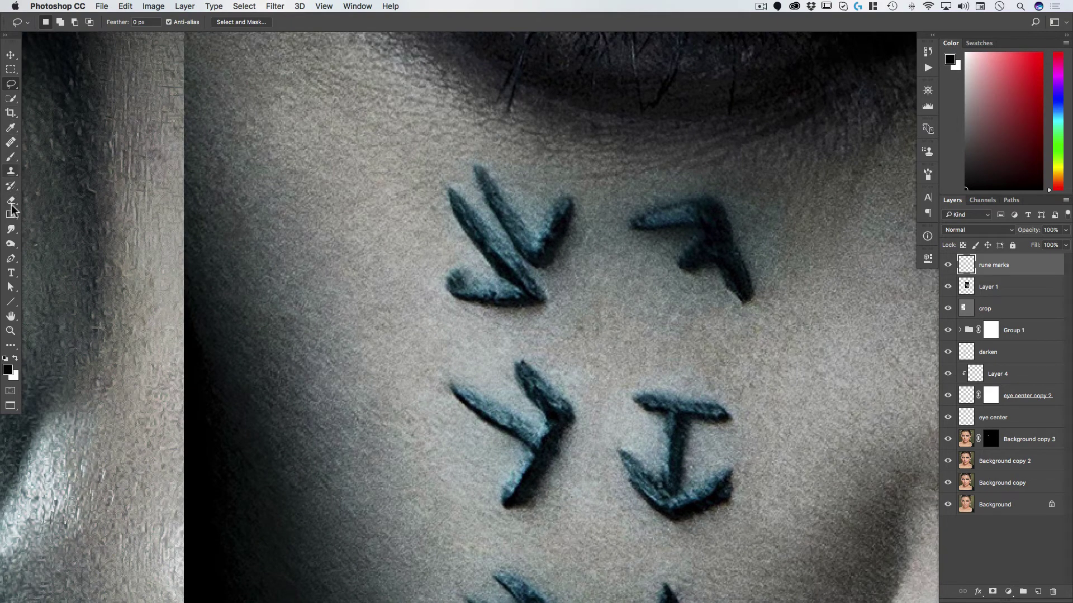
# - Draw a winding open trial path with the Pen tool on the cheek beside the runes
pyautogui.click(12, 258)
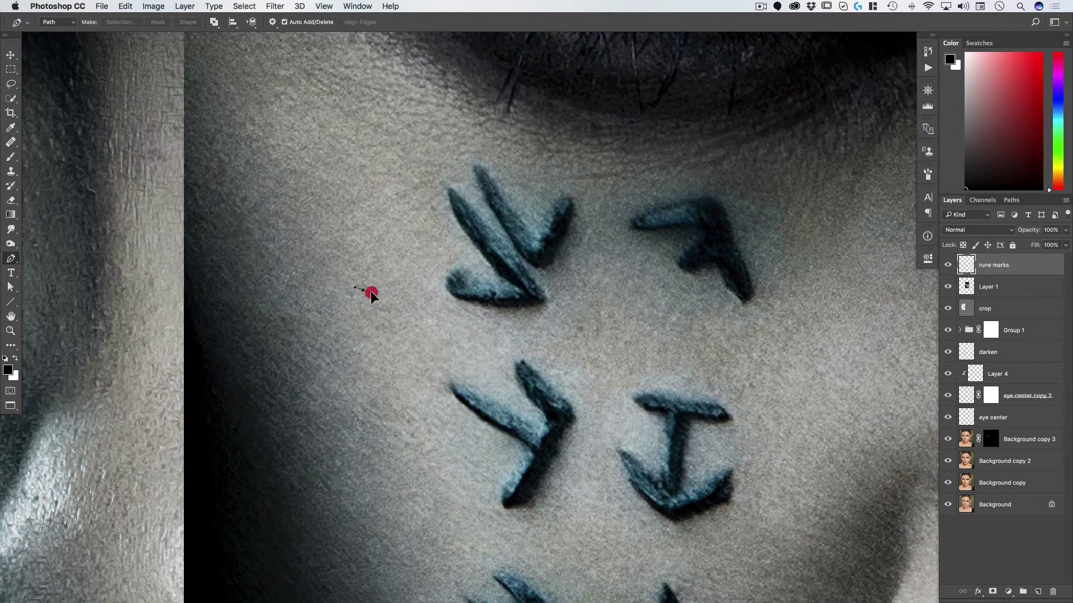
pyautogui.moveTo(371, 291); pyautogui.dragTo(373, 292)
pyautogui.click(436, 324)
pyautogui.press('super+z')
pyautogui.moveTo(440, 319); pyautogui.dragTo(430, 350)
pyautogui.moveTo(350, 389); pyautogui.dragTo(350, 391)
pyautogui.moveTo(432, 419); pyautogui.dragTo(454, 423)
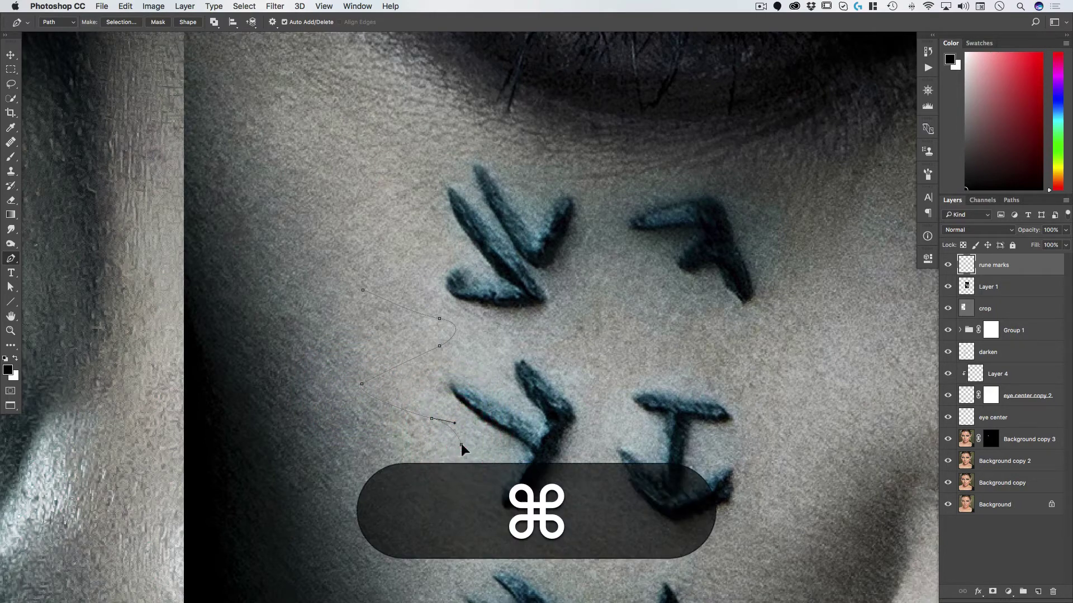
pyautogui.moveTo(461, 444); pyautogui.dragTo(414, 443)
# - Switch the Pen tool to Shape mode and try adding more curved points around the trial path
pyautogui.click(64, 29)
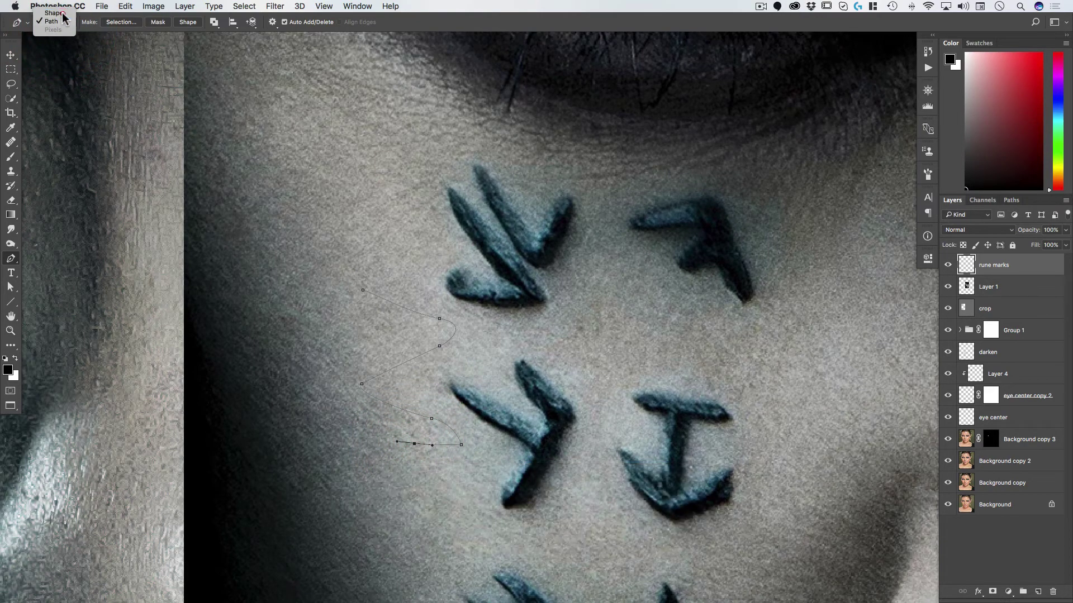
pyautogui.click(56, 12)
pyautogui.moveTo(325, 407); pyautogui.dragTo(324, 407)
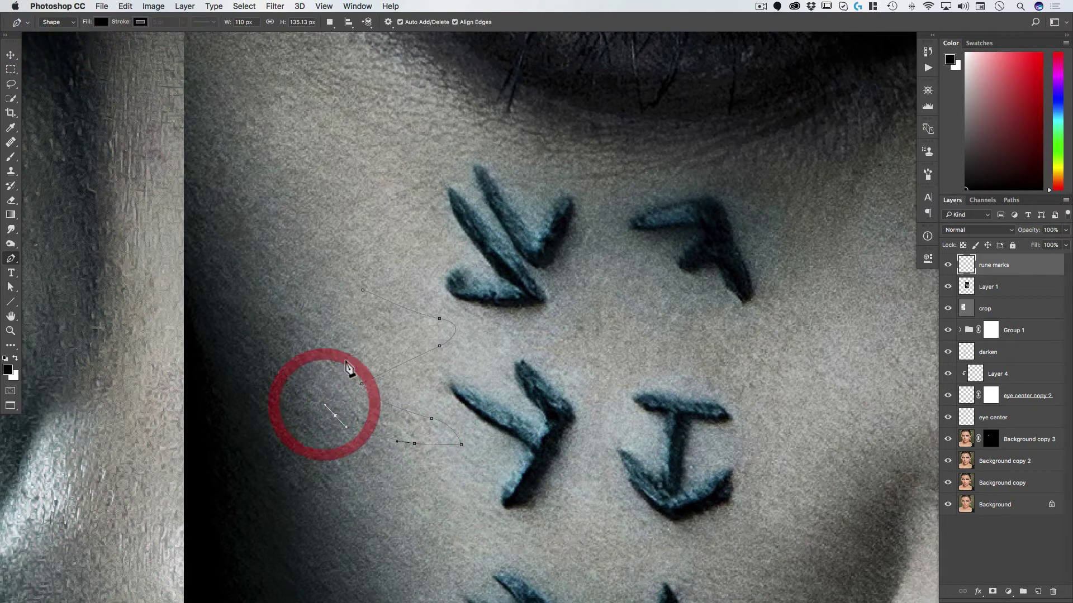
pyautogui.moveTo(375, 353); pyautogui.dragTo(407, 329)
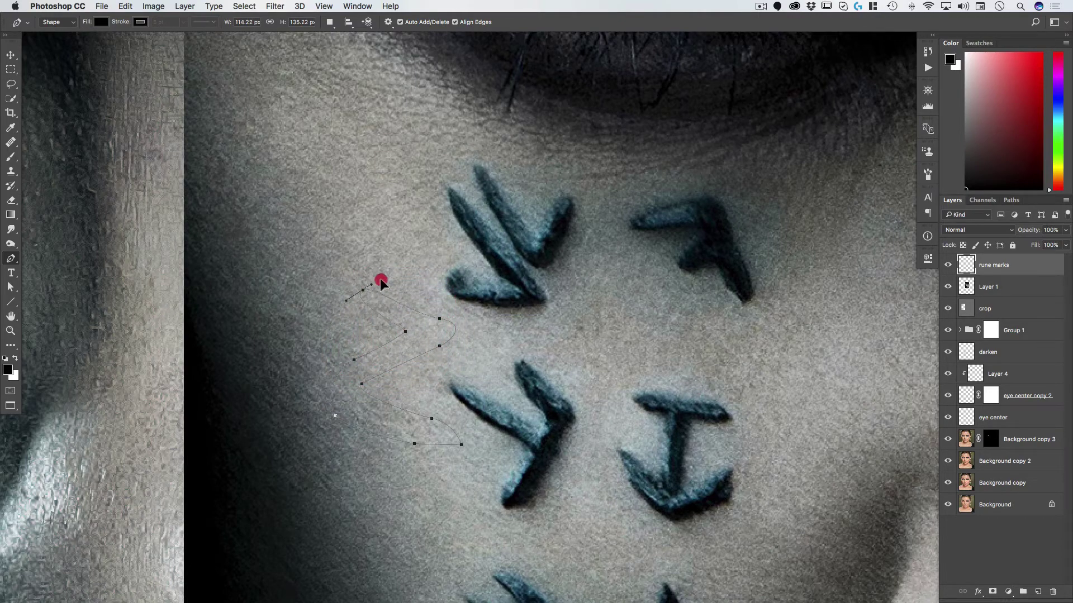
# - Delete the trial path and draw a short curved pen shape about 60 by 14 px beside the runes with a 5 pt black stroke
pyautogui.click(102, 25)
pyautogui.press('super')
pyautogui.keyDown('super'); pyautogui.click(298, 495); pyautogui.keyUp('super')
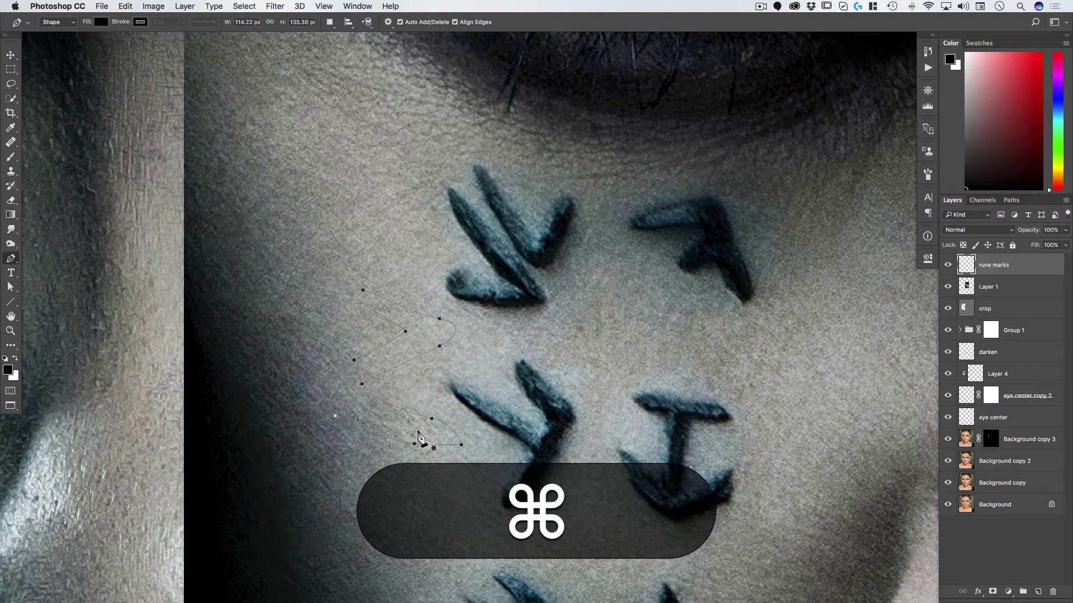
pyautogui.press('super+BackSpace')
pyautogui.press('BackSpace')
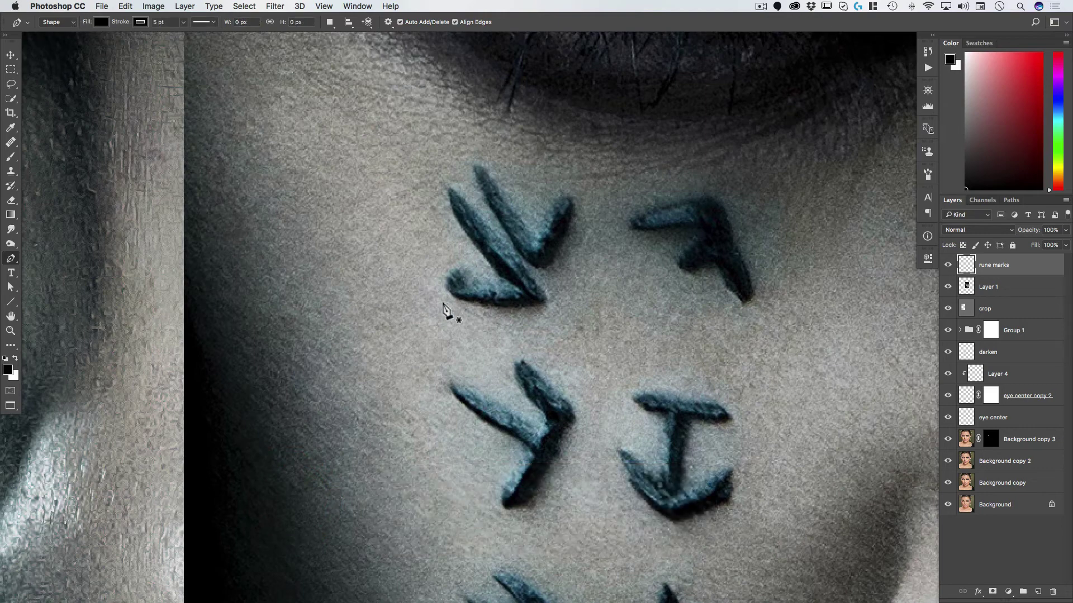
pyautogui.moveTo(445, 314); pyautogui.dragTo(452, 317)
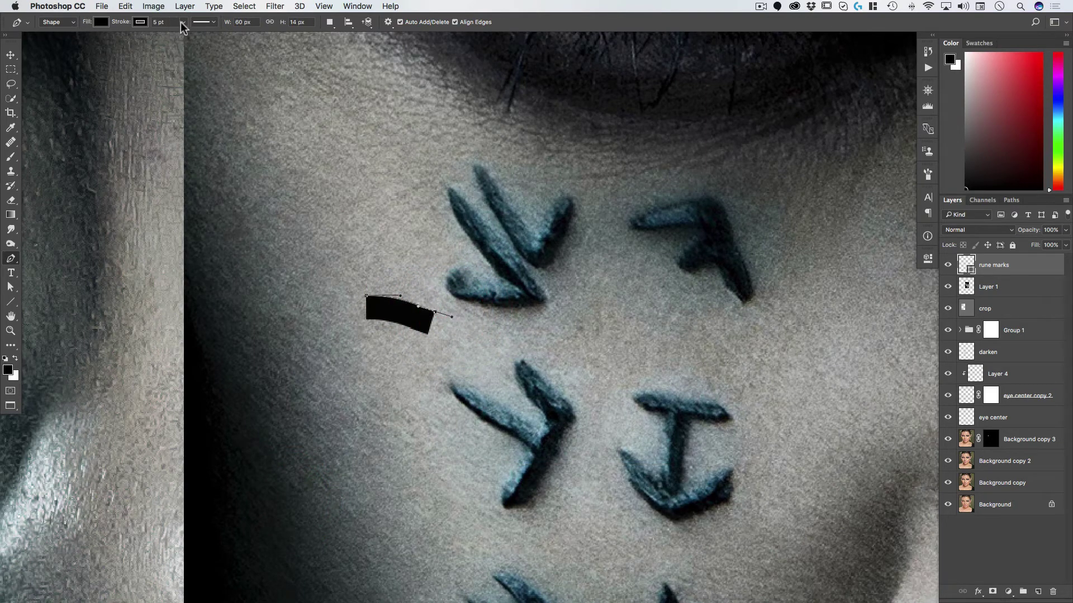
# - Set the stroke to 0 pt and extend the curved shape into a closed zigzag rune about 117 by 136 px
pyautogui.moveTo(175, 36); pyautogui.dragTo(144, 37)
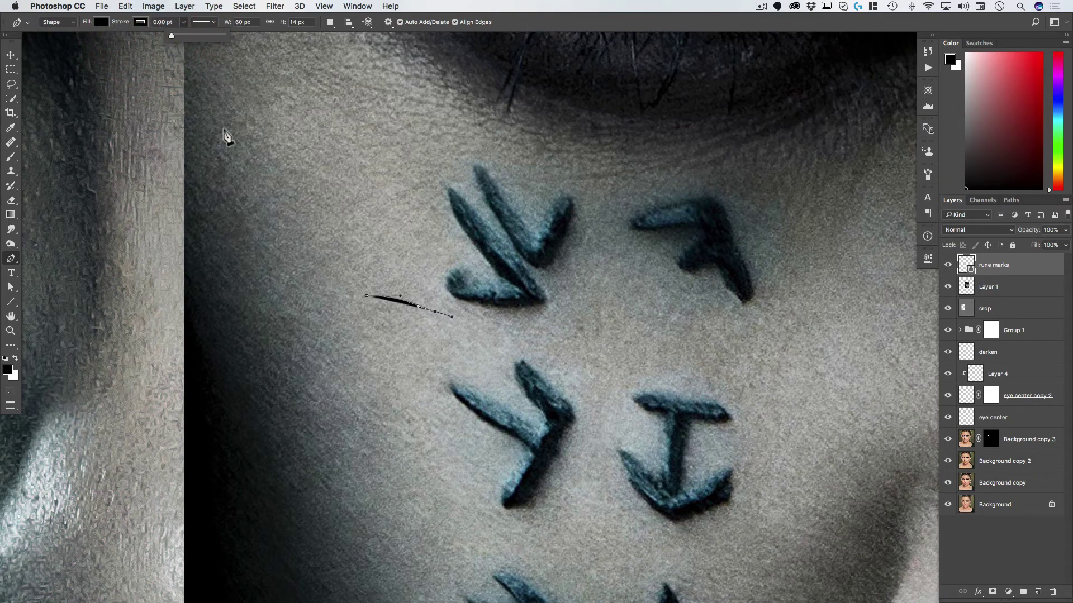
pyautogui.click(477, 357)
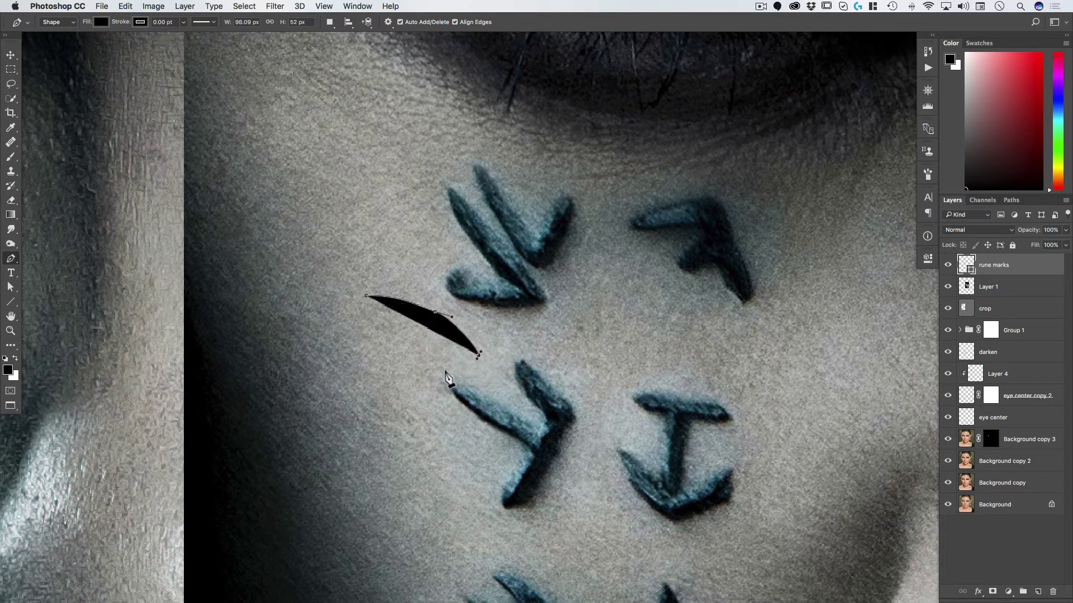
pyautogui.moveTo(410, 377); pyautogui.dragTo(374, 402)
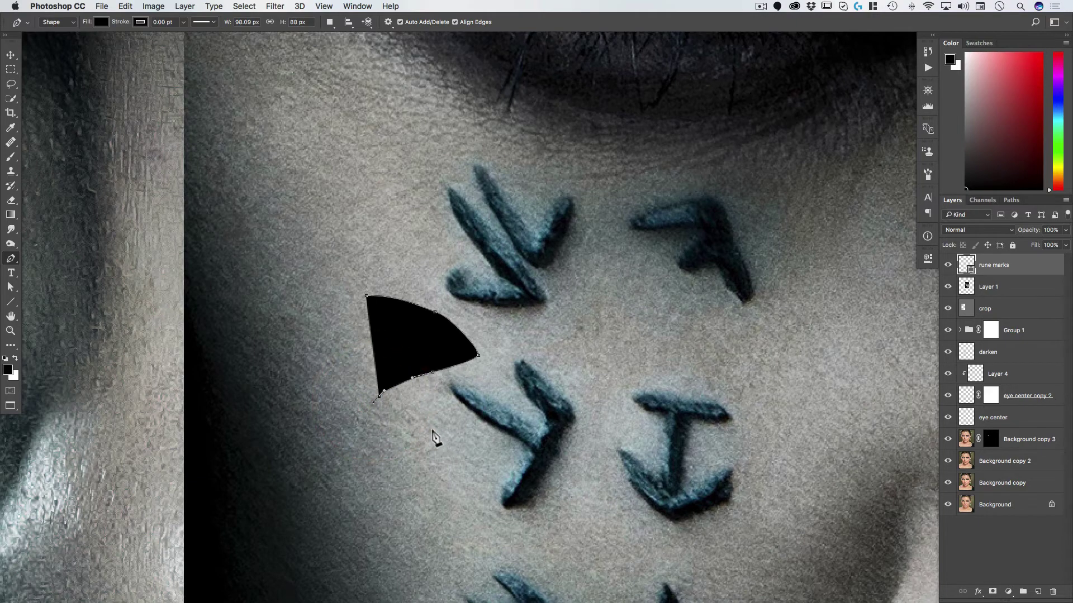
pyautogui.moveTo(450, 435); pyautogui.dragTo(416, 450)
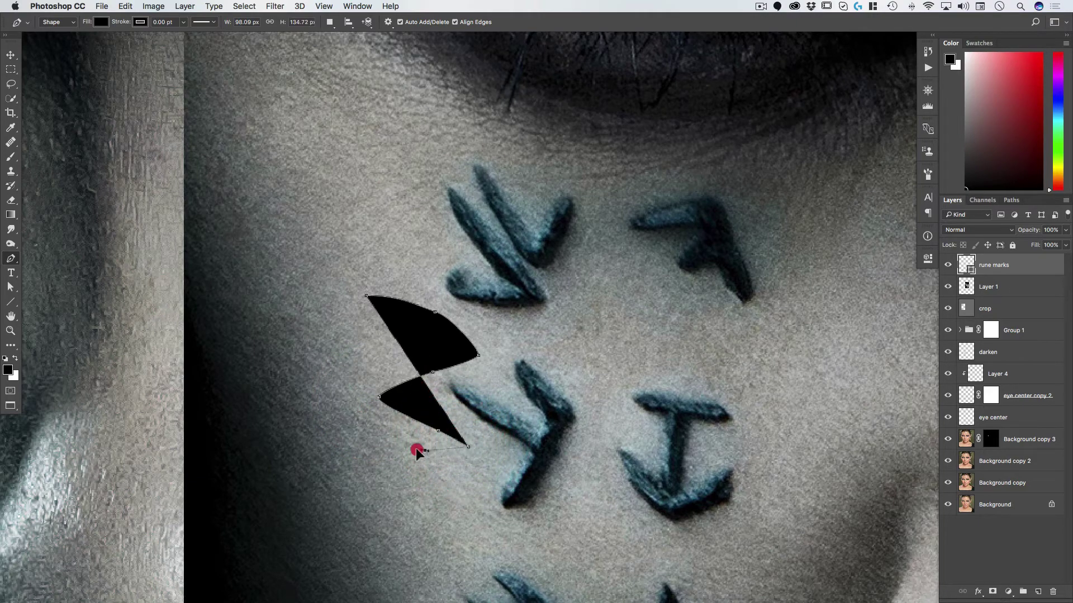
pyautogui.moveTo(350, 410); pyautogui.dragTo(339, 400)
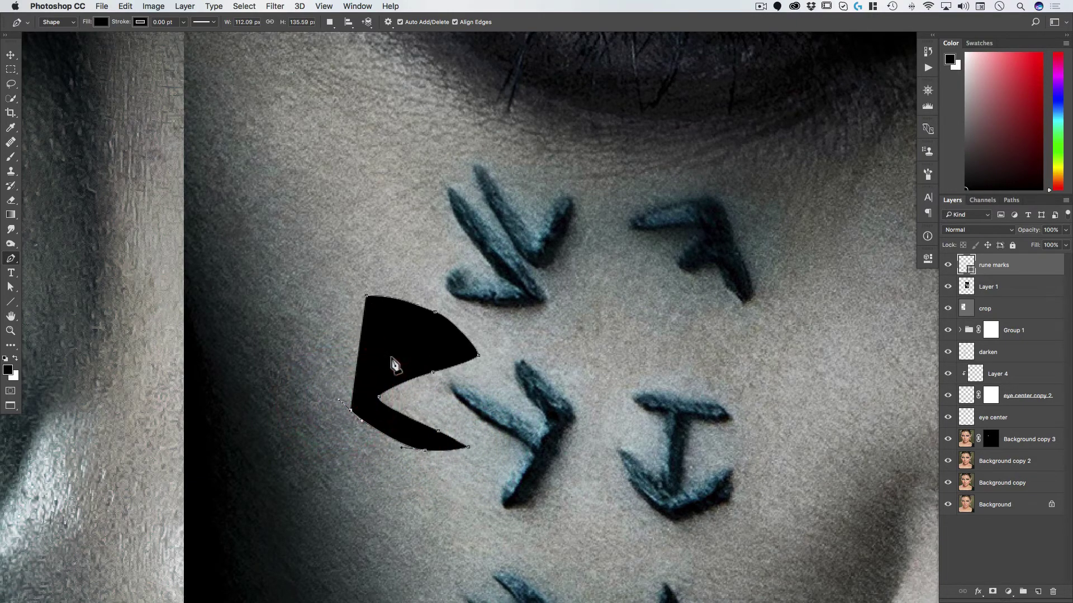
pyautogui.moveTo(441, 351)
pyautogui.mouseDown()
pyautogui.moveTo(436, 336)
pyautogui.moveTo(387, 361)
pyautogui.moveTo(447, 347)
pyautogui.mouseUp()
pyautogui.click(445, 347)
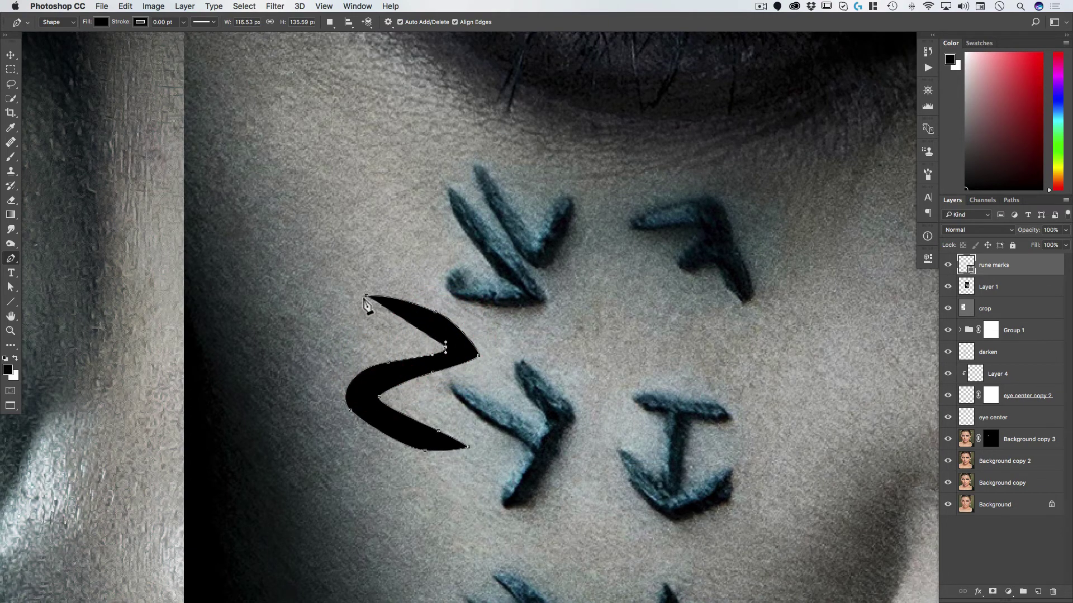
pyautogui.click(396, 298)
pyautogui.press('super')
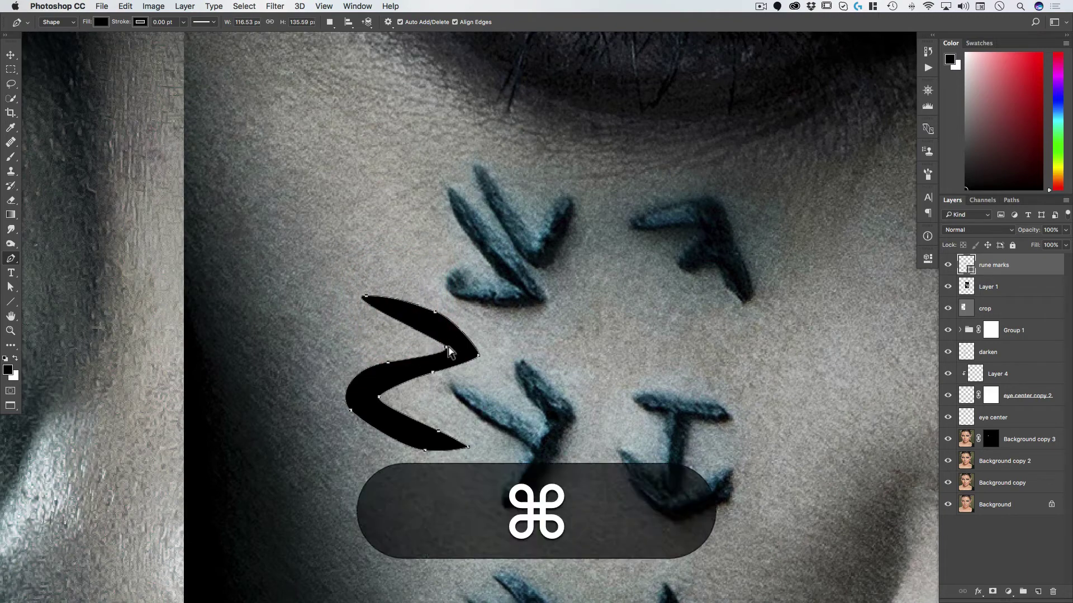
# - Draw a closed, rounded slanted bar about 112 by 41 px below the zigzag rune with the Pen tool
pyautogui.moveTo(447, 352); pyautogui.dragTo(470, 223)
pyautogui.press('space')
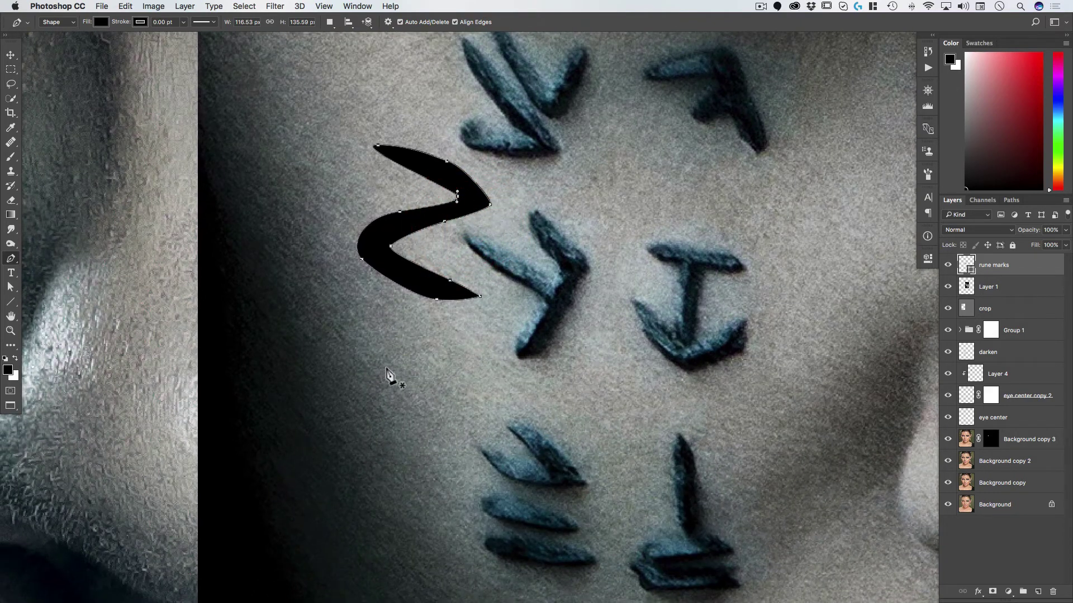
pyautogui.moveTo(375, 340); pyautogui.dragTo(396, 338)
pyautogui.click(490, 380)
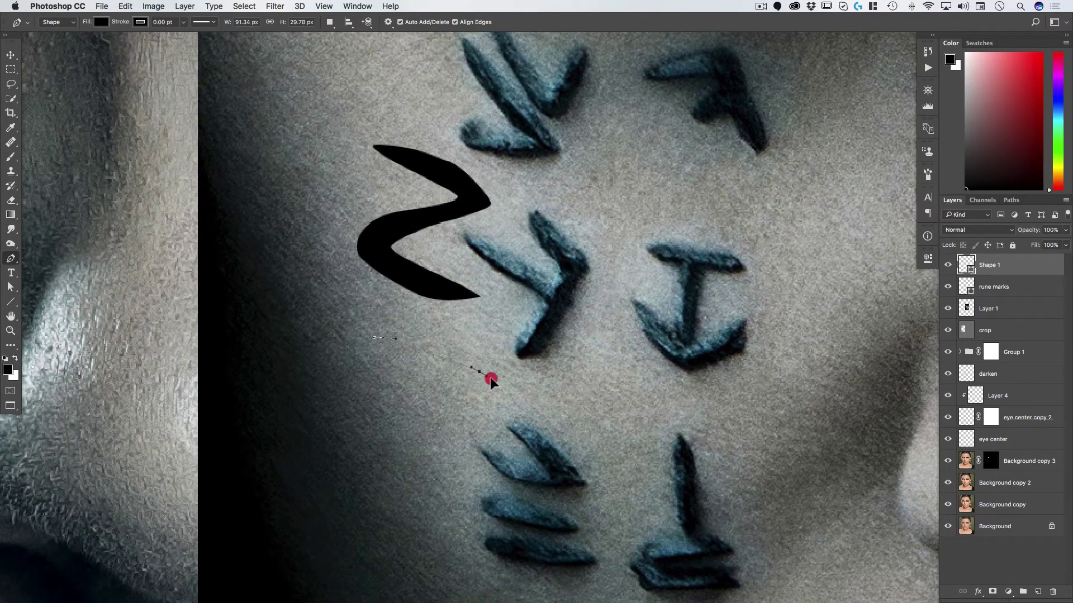
pyautogui.click(425, 378)
pyautogui.click(358, 358)
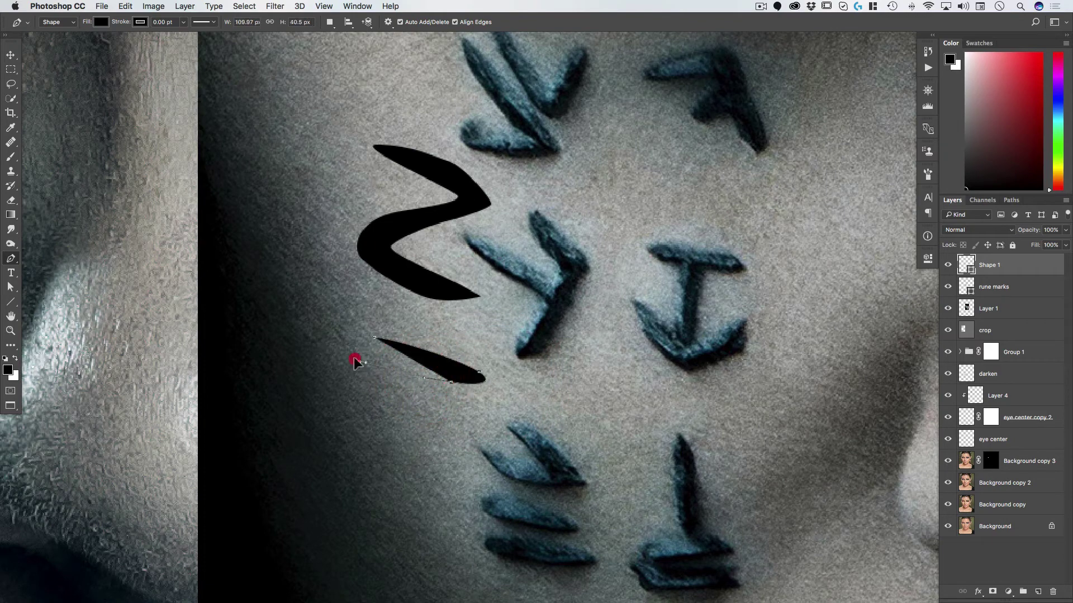
pyautogui.moveTo(376, 339); pyautogui.dragTo(354, 364)
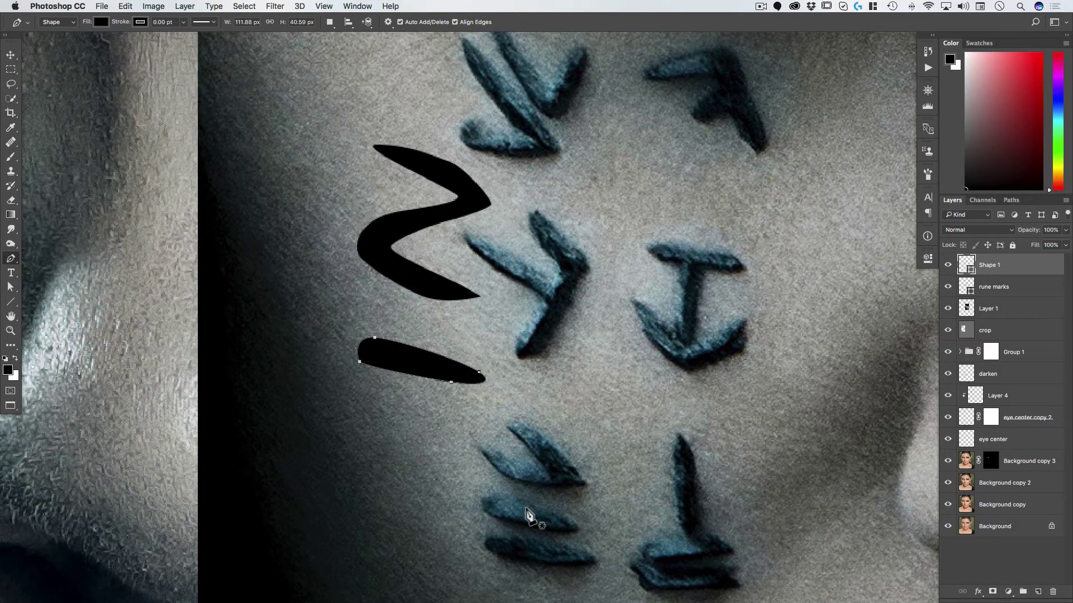
# - Draw a second slanted bar about 107 by 36 px beneath the first one with the Pen tool
pyautogui.moveTo(382, 399); pyautogui.dragTo(384, 402)
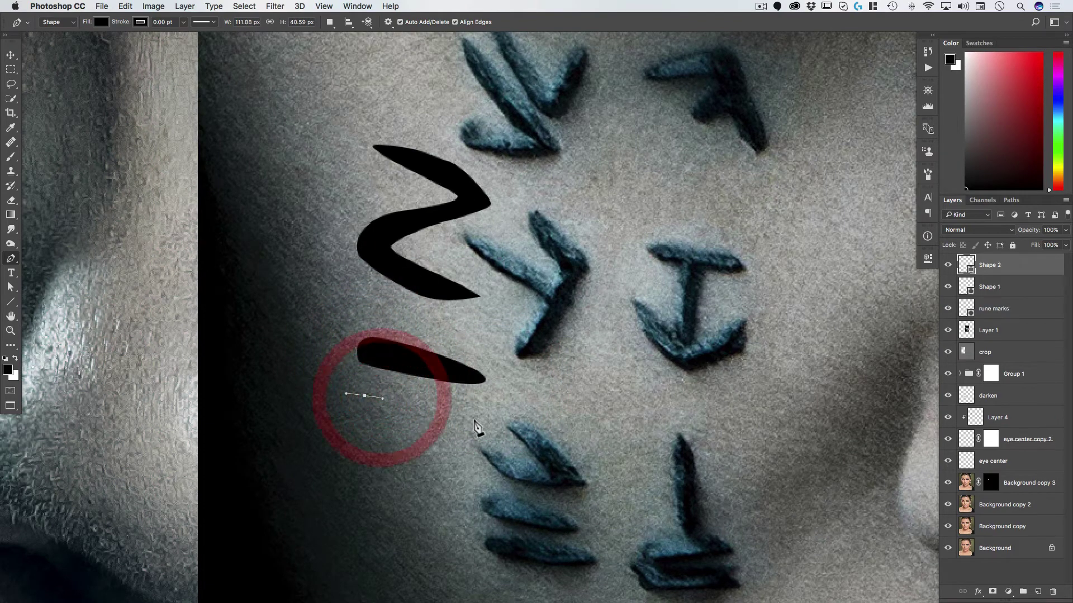
pyautogui.moveTo(475, 420); pyautogui.dragTo(428, 436)
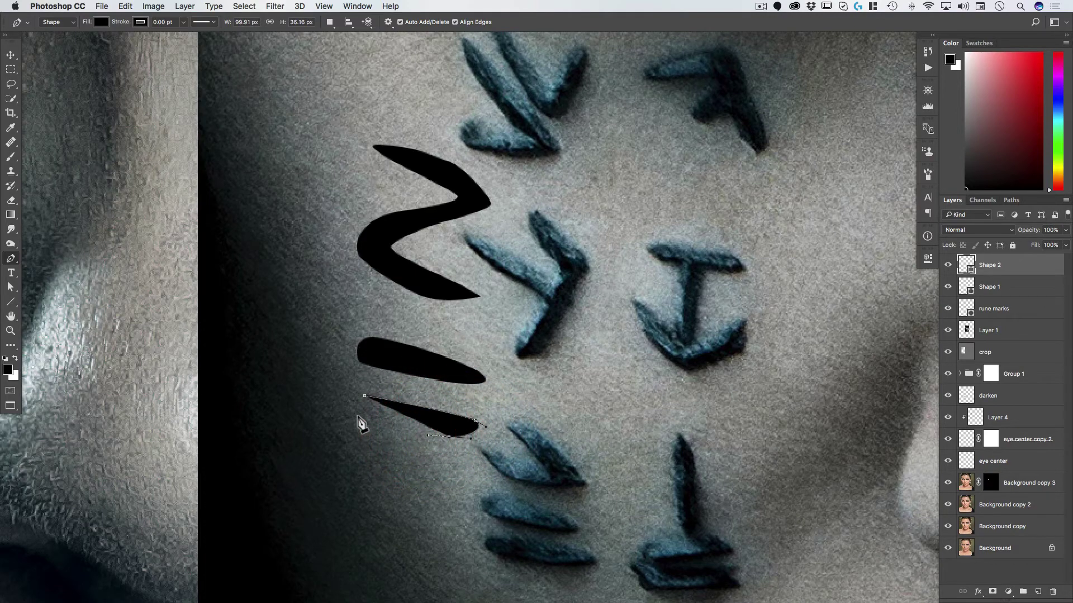
pyautogui.moveTo(361, 412); pyautogui.dragTo(366, 414)
pyautogui.click(364, 395)
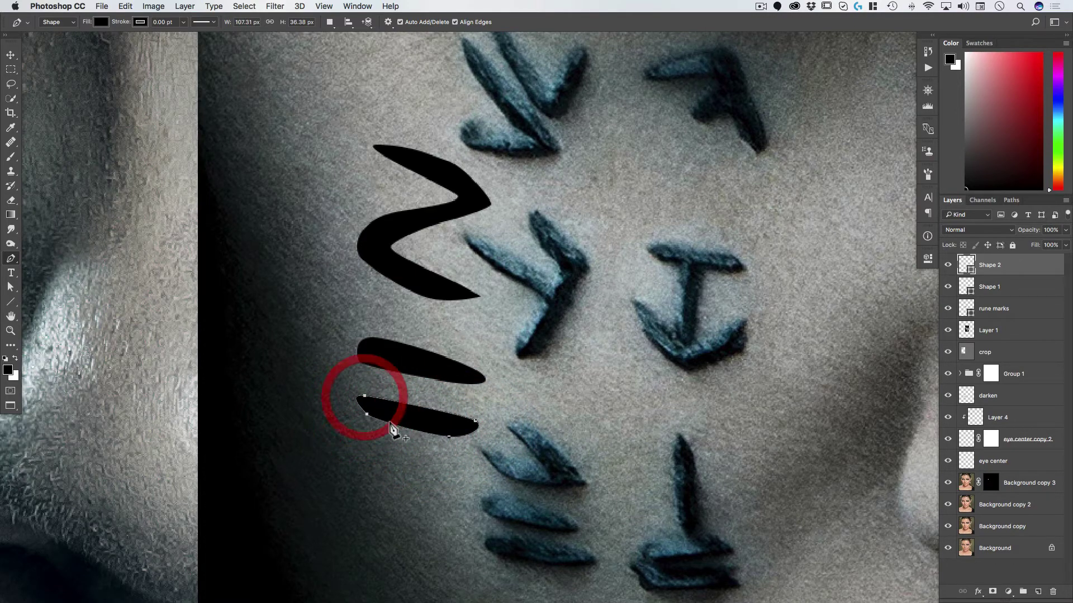
# - Draw a third rounded bar about 95 by 32 px beneath the other two with the Pen tool
pyautogui.moveTo(395, 457); pyautogui.dragTo(395, 454)
pyautogui.moveTo(467, 464); pyautogui.dragTo(443, 480)
pyautogui.click(365, 460)
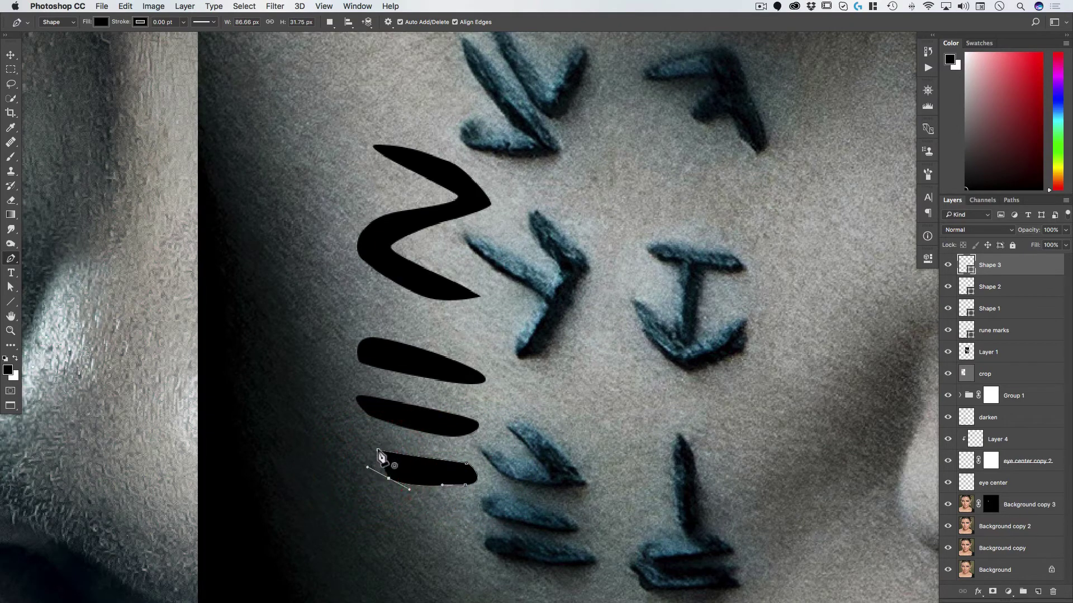
pyautogui.click(378, 450)
# - Reshape the third bar by moving its anchor points upward at both ends, making it about 95 by 34 px
pyautogui.keyDown('super'); pyautogui.click(371, 455); pyautogui.keyUp('super')
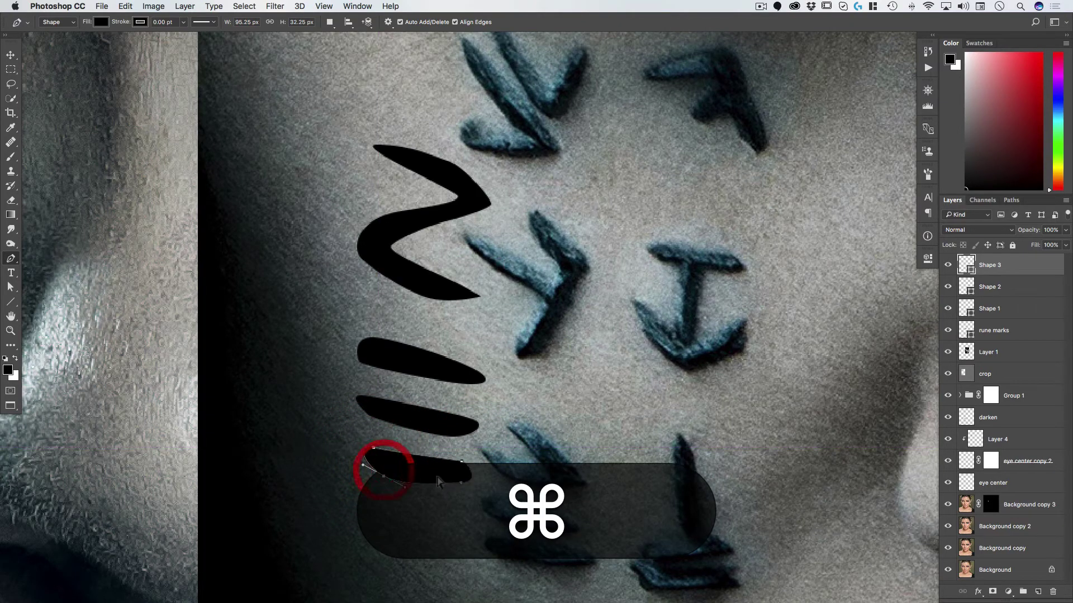
pyautogui.keyDown('super'); pyautogui.click(427, 462); pyautogui.keyUp('super')
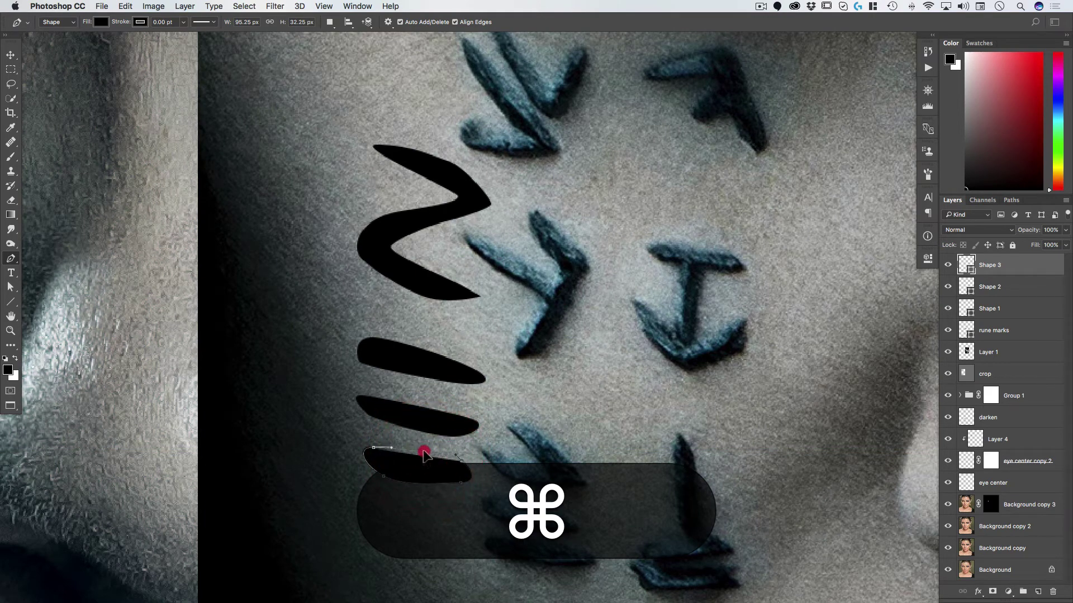
pyautogui.moveTo(424, 459); pyautogui.dragTo(413, 456)
pyautogui.moveTo(370, 437)
pyautogui.mouseDown()
pyautogui.moveTo(385, 479)
pyautogui.moveTo(383, 451)
pyautogui.mouseUp()
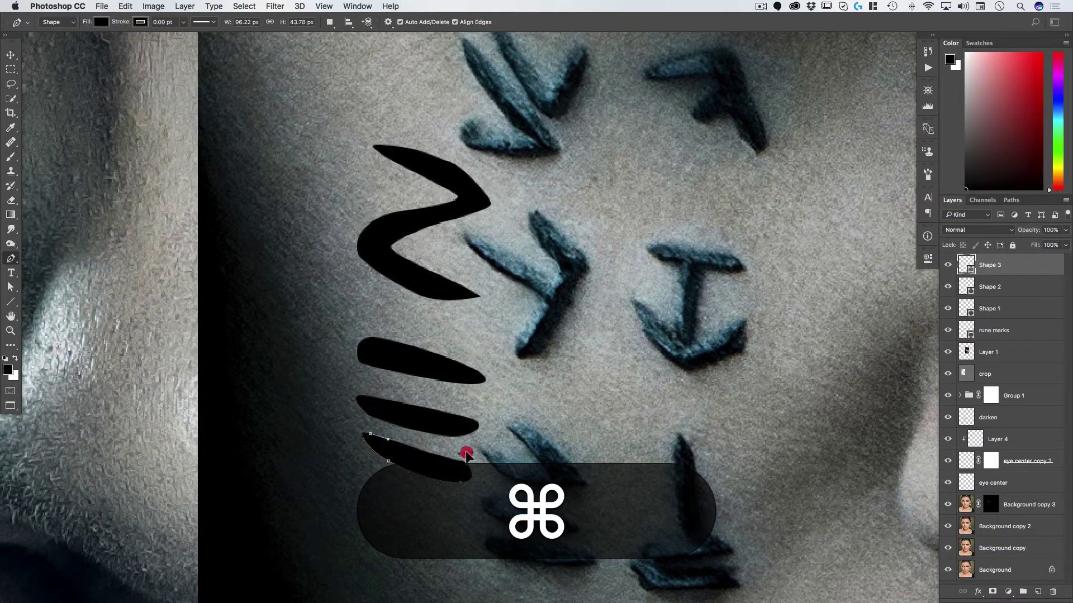
pyautogui.moveTo(466, 455)
pyautogui.mouseDown()
pyautogui.moveTo(462, 446)
pyautogui.moveTo(458, 485)
pyautogui.moveTo(440, 439)
pyautogui.mouseUp()
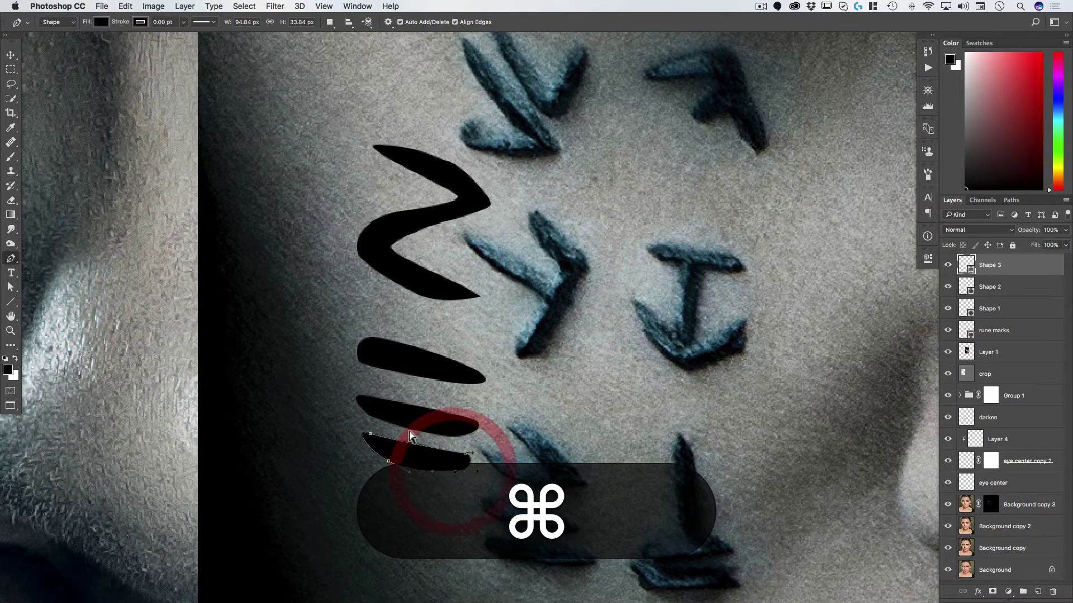
# - Select the uppermost bar's layer, Shape 1, and move the bar slightly down toward the second bar
pyautogui.keyDown('super'); pyautogui.click(379, 373); pyautogui.keyUp('super')
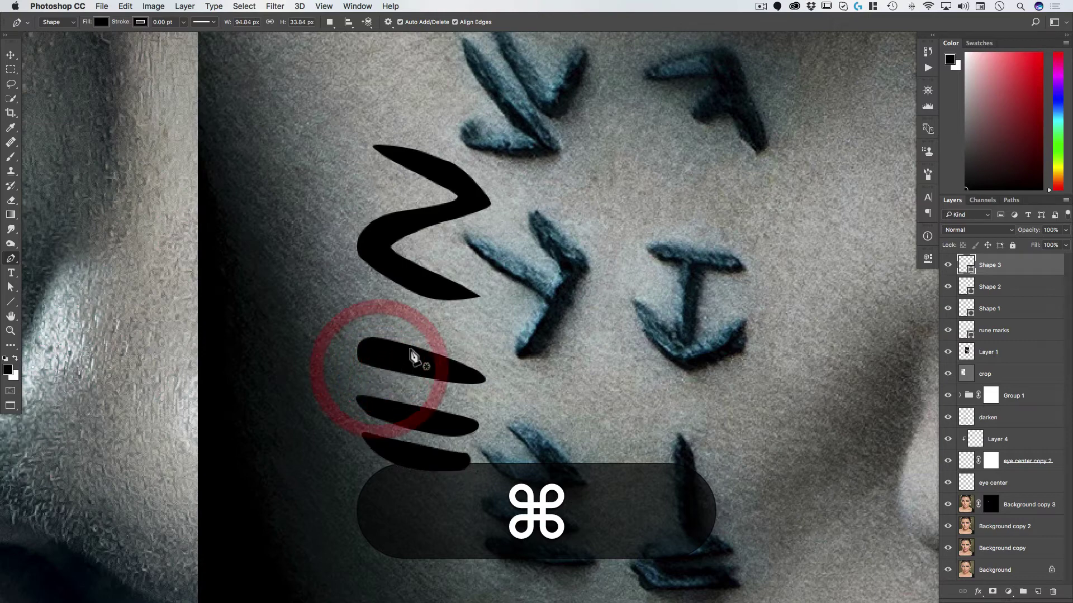
pyautogui.keyDown('super'); pyautogui.click(415, 348); pyautogui.keyUp('super')
pyautogui.press('v')
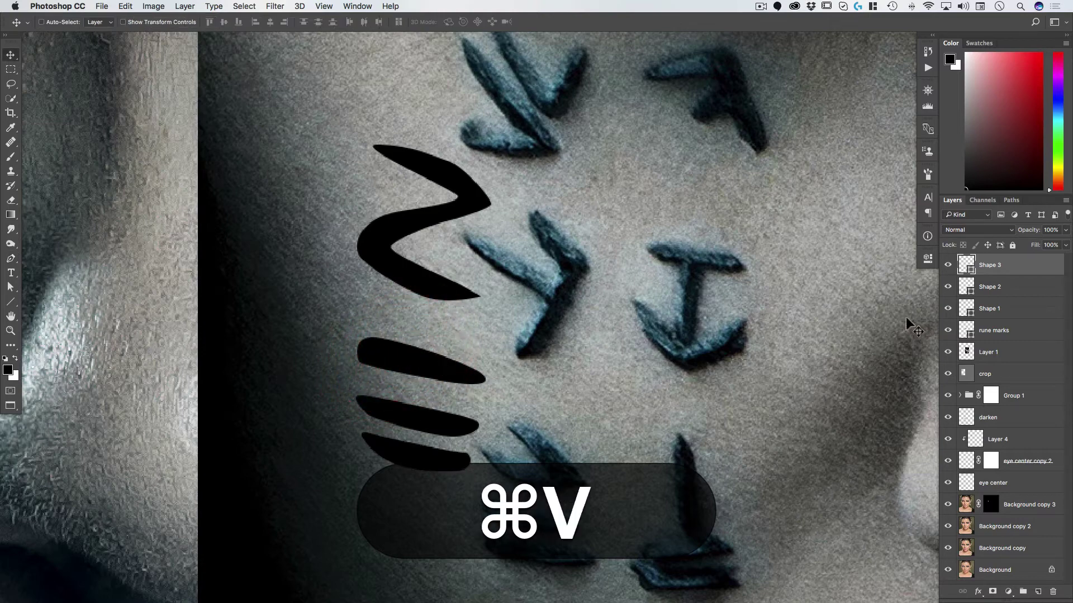
pyautogui.keyDown('super'); pyautogui.click(431, 366); pyautogui.keyUp('super')
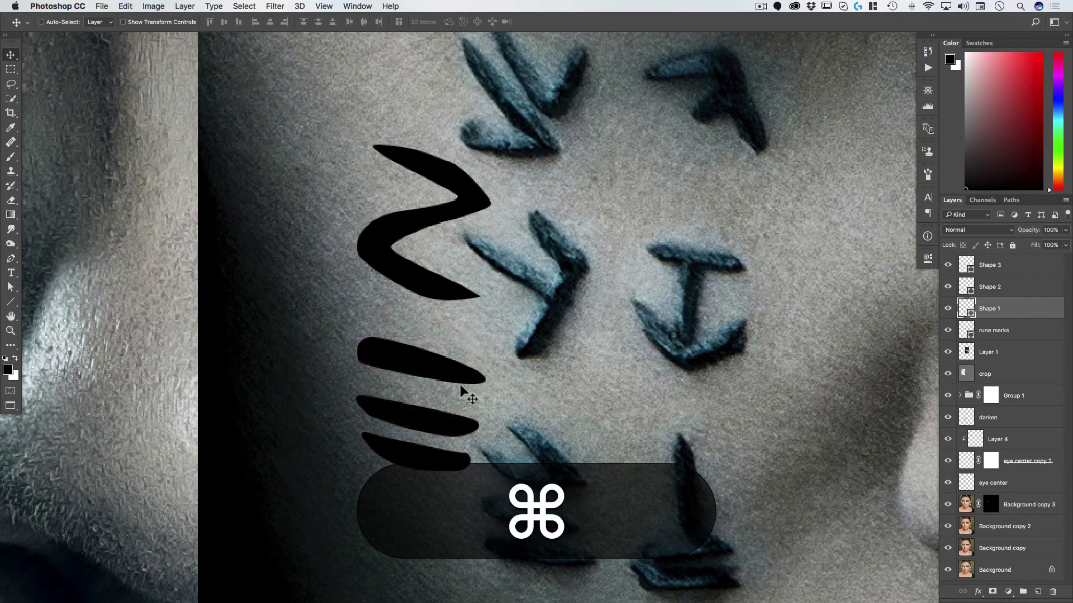
pyautogui.keyDown('super'); pyautogui.click(445, 367); pyautogui.keyUp('super')
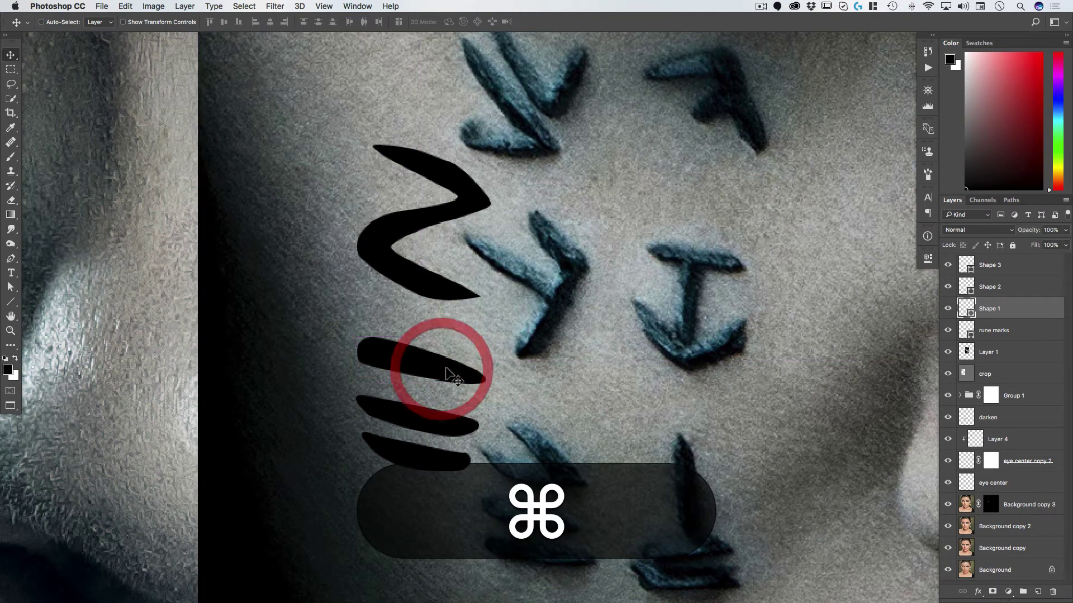
pyautogui.moveTo(445, 367); pyautogui.dragTo(444, 379)
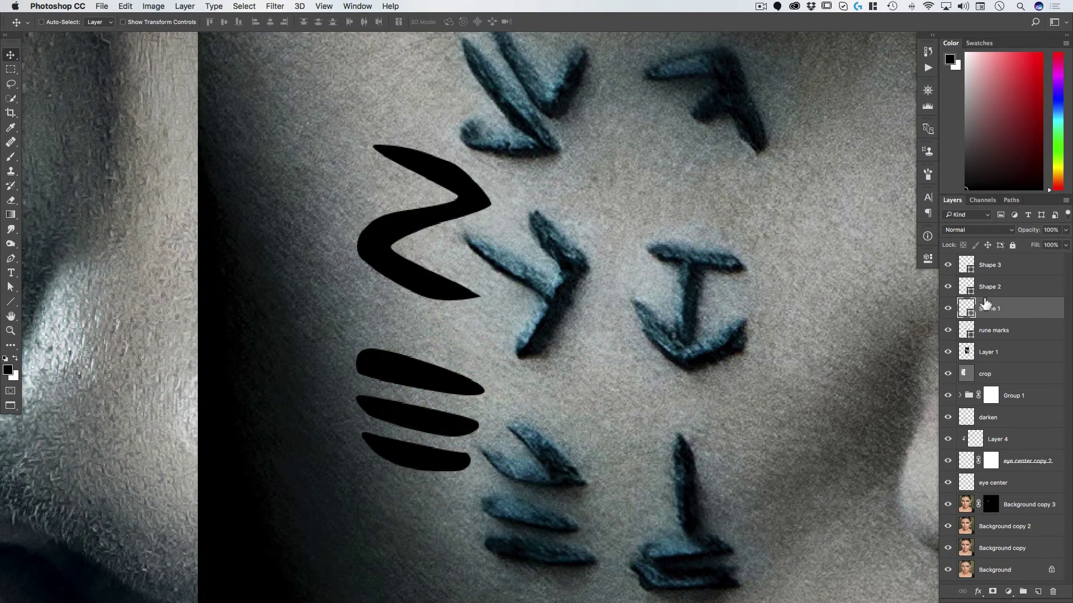
# - Select the layers Shape 1 through Shape 3 and move the three bars together up closer to the zigzag rune
pyautogui.keyDown('shift'); pyautogui.click(1039, 266); pyautogui.keyUp('shift')
pyautogui.moveTo(479, 427)
pyautogui.mouseDown()
pyautogui.moveTo(479, 402)
pyautogui.moveTo(443, 395)
pyautogui.moveTo(412, 455)
pyautogui.moveTo(451, 450)
pyautogui.mouseUp()
pyautogui.press('super+space')
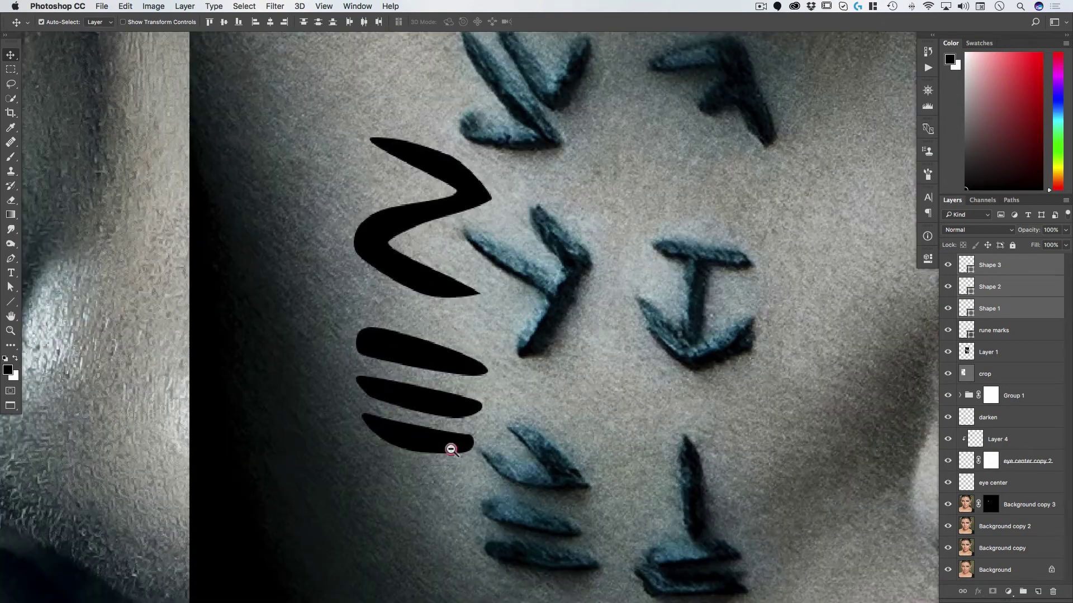
pyautogui.keyDown('alt'); pyautogui.click(451, 450); pyautogui.keyUp('alt')
pyautogui.keyDown('alt'); pyautogui.click(448, 379); pyautogui.keyUp('alt')
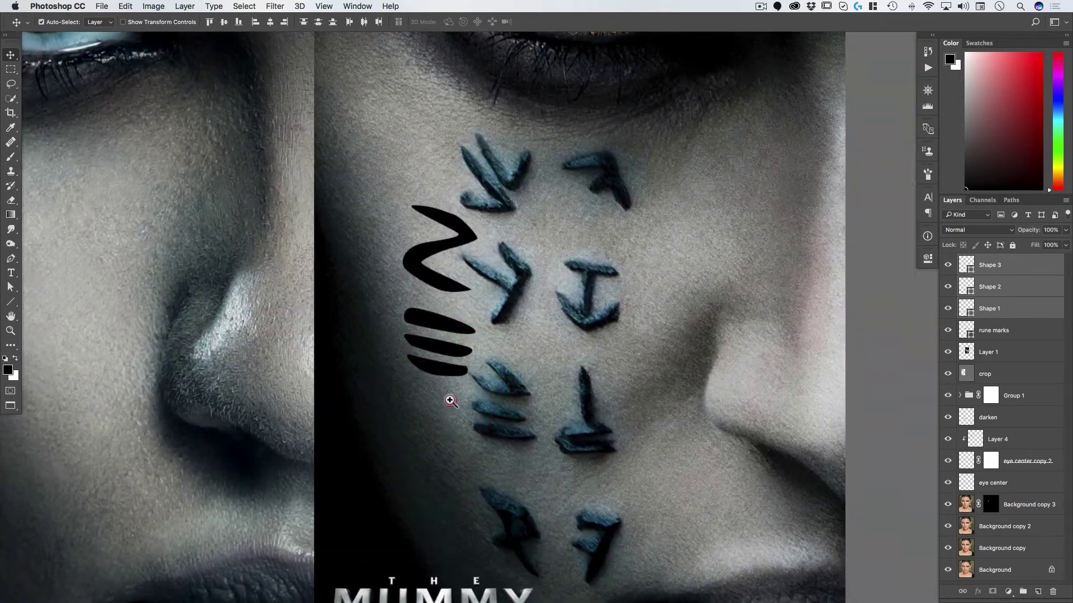
pyautogui.keyDown('super'); pyautogui.click(450, 401); pyautogui.keyUp('super')
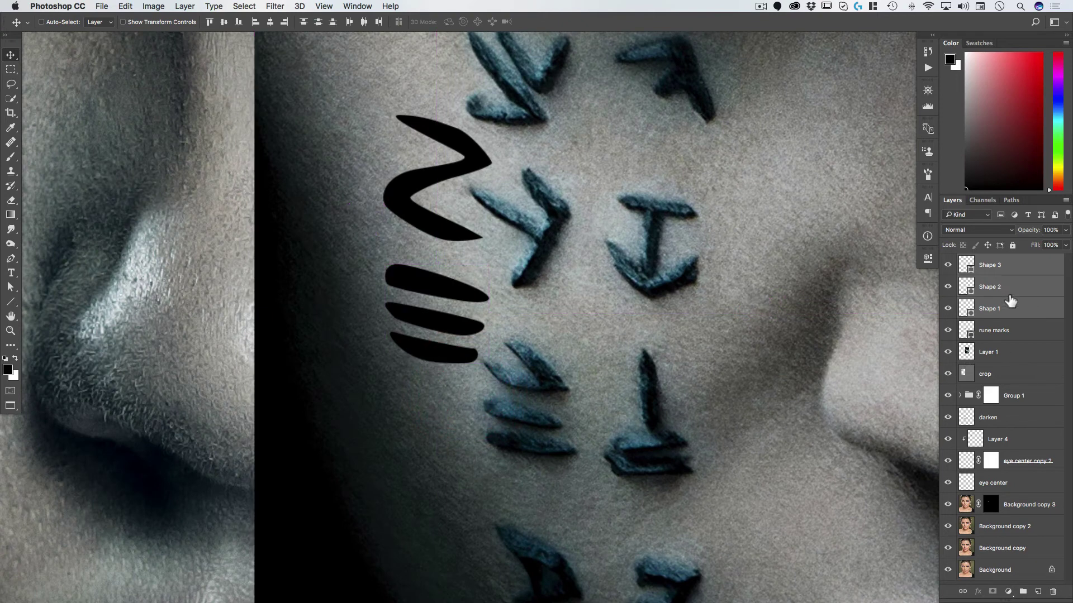
# - Draw a closed V-shaped rune about 67 by 89 px on its own layer below the three bars with the Pen tool
pyautogui.click(996, 265)
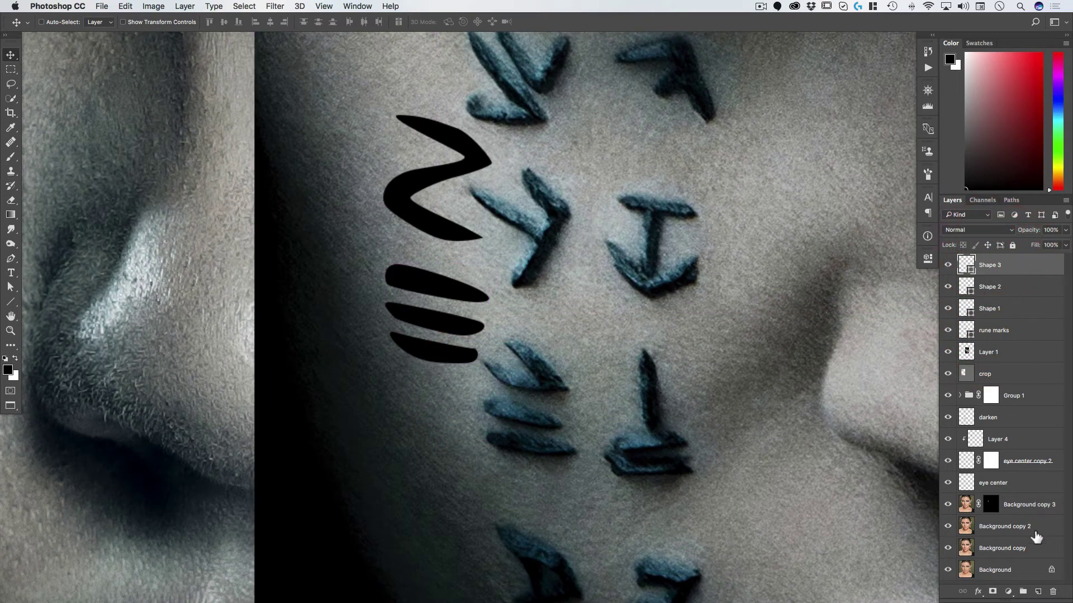
pyautogui.press('p')
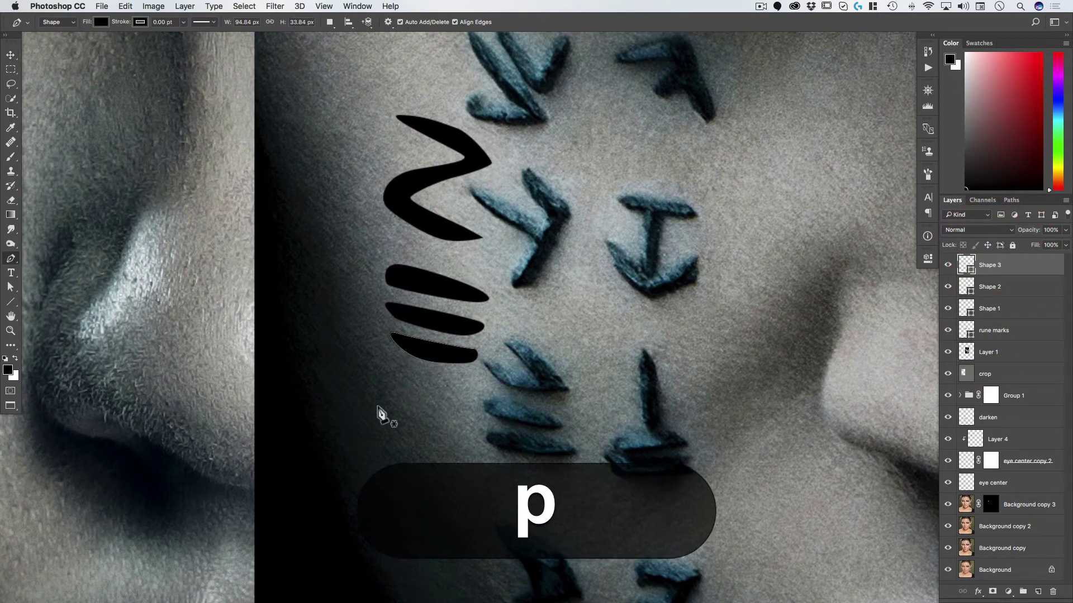
pyautogui.click(408, 384)
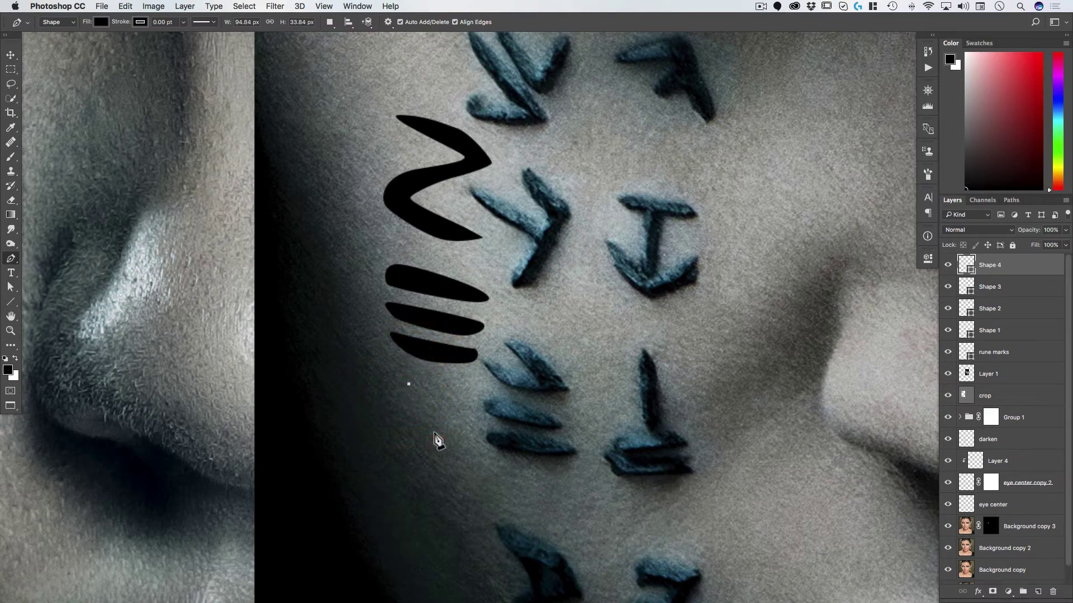
pyautogui.moveTo(438, 443); pyautogui.dragTo(459, 428)
pyautogui.click(465, 383)
pyautogui.click(435, 468)
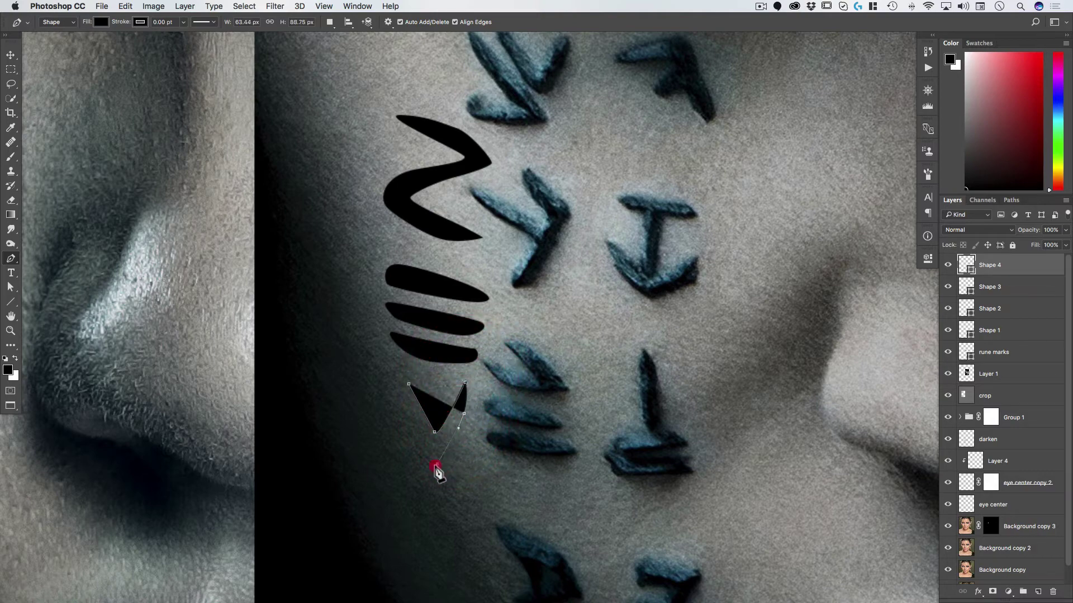
pyautogui.moveTo(430, 472); pyautogui.dragTo(431, 457)
pyautogui.click(406, 408)
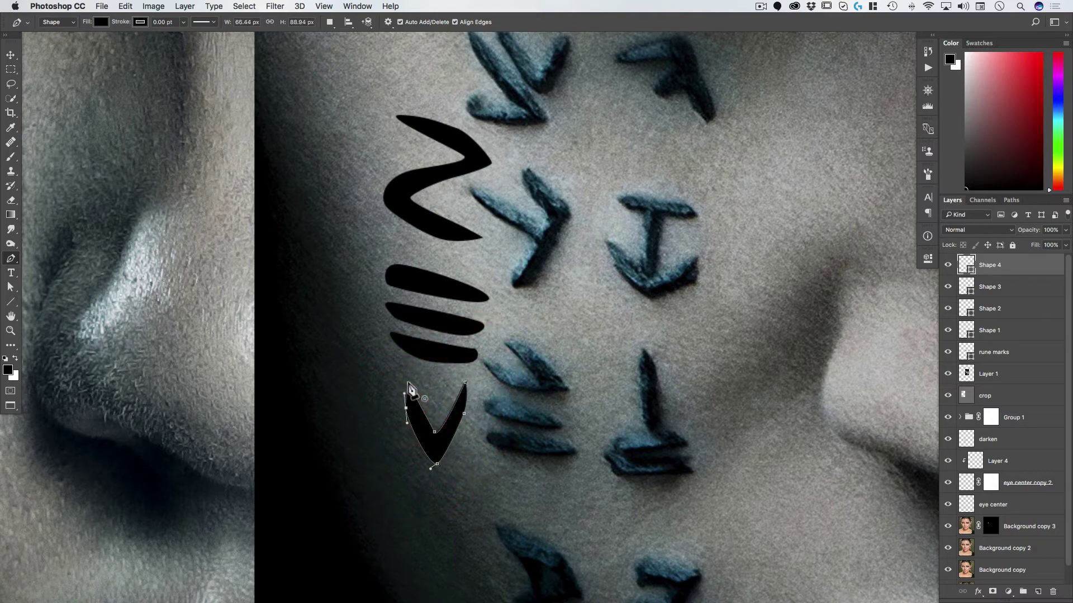
pyautogui.click(408, 384)
pyautogui.keyDown('super'); pyautogui.click(451, 470); pyautogui.keyUp('super')
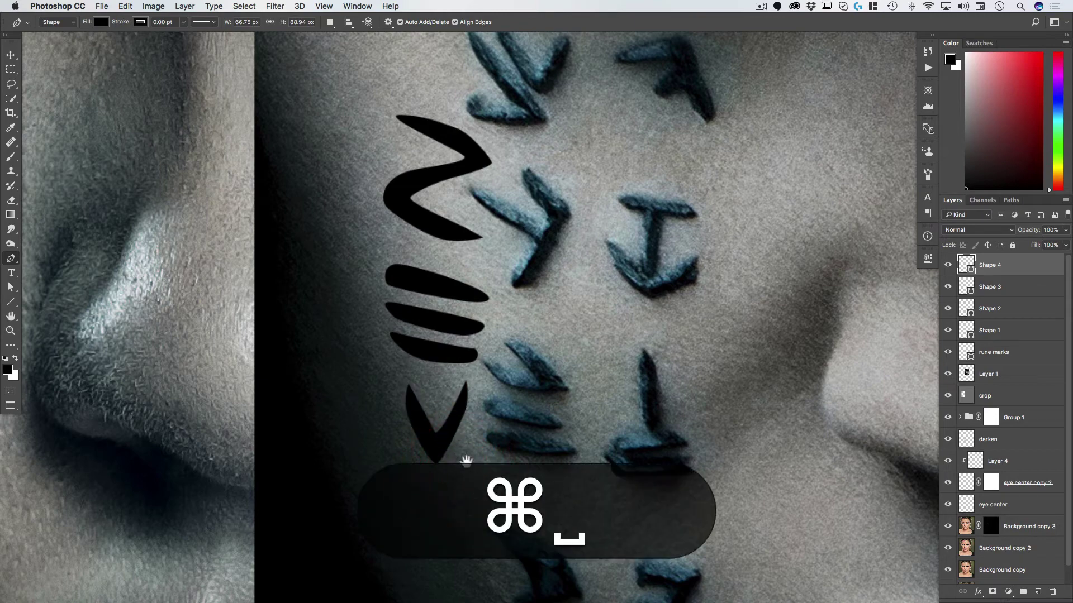
# - Draw a short slanted bar about 72 by 41 px on its own layer below the V-shaped rune with the Pen tool
pyautogui.moveTo(467, 455); pyautogui.dragTo(452, 376)
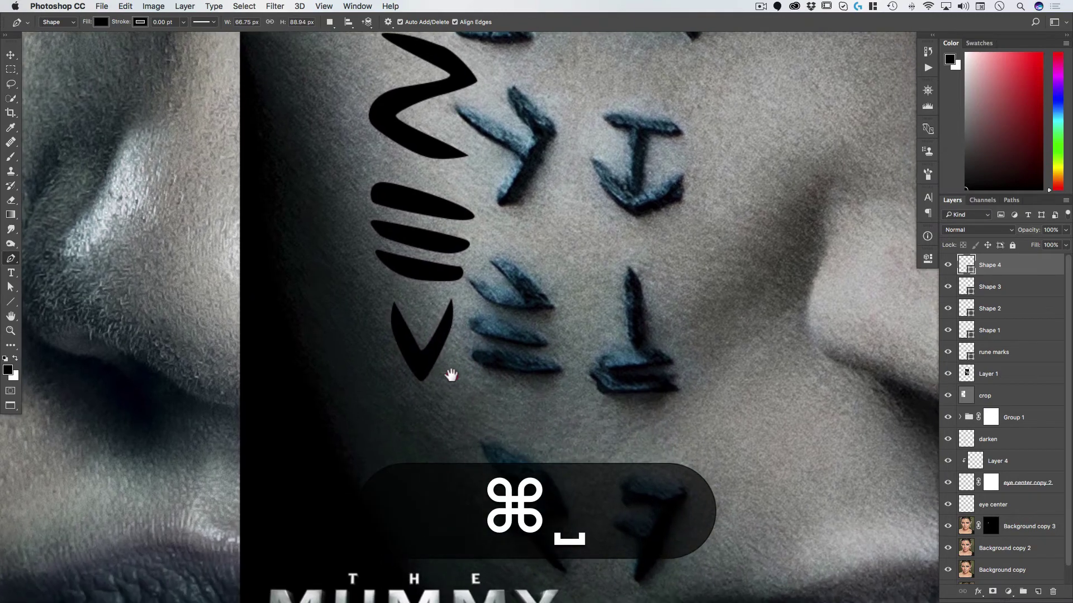
pyautogui.click(445, 421)
pyautogui.click(388, 384)
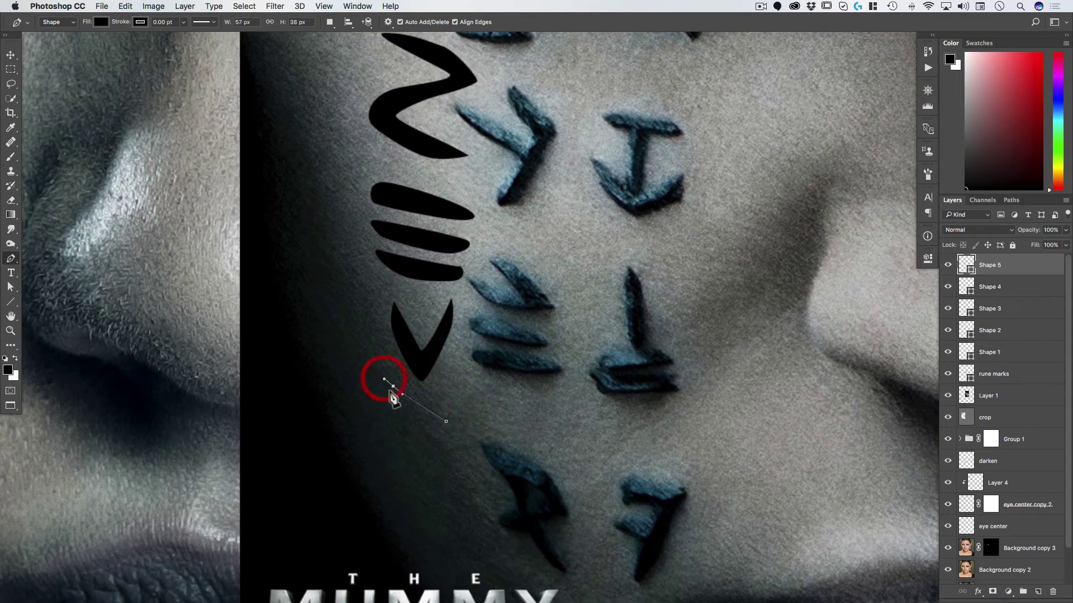
pyautogui.keyDown('super'); pyautogui.click(452, 420); pyautogui.keyUp('super')
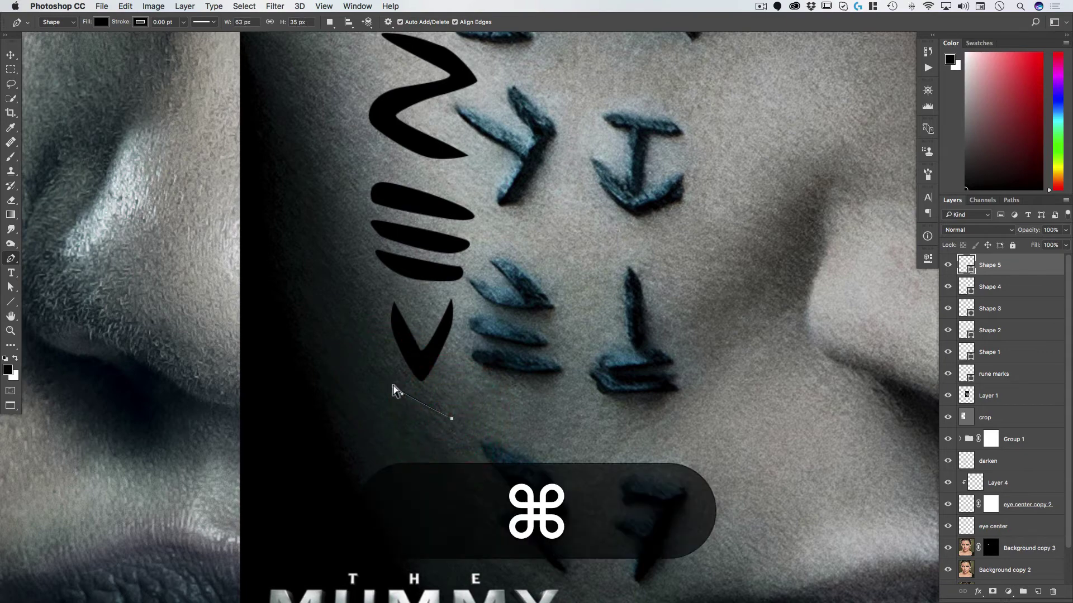
pyautogui.keyDown('super'); pyautogui.click(390, 393); pyautogui.keyUp('super')
pyautogui.moveTo(399, 421); pyautogui.dragTo(454, 427)
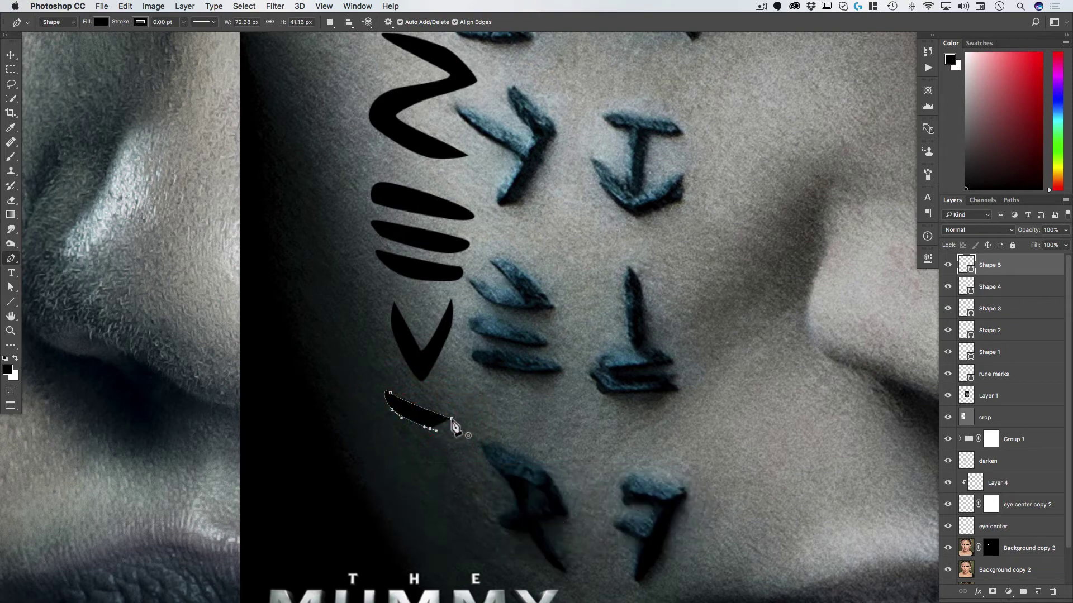
# - Draw a second slanted bar about 62 by 41 px on its own layer just below the first short one
pyautogui.click(392, 428)
pyautogui.click(449, 458)
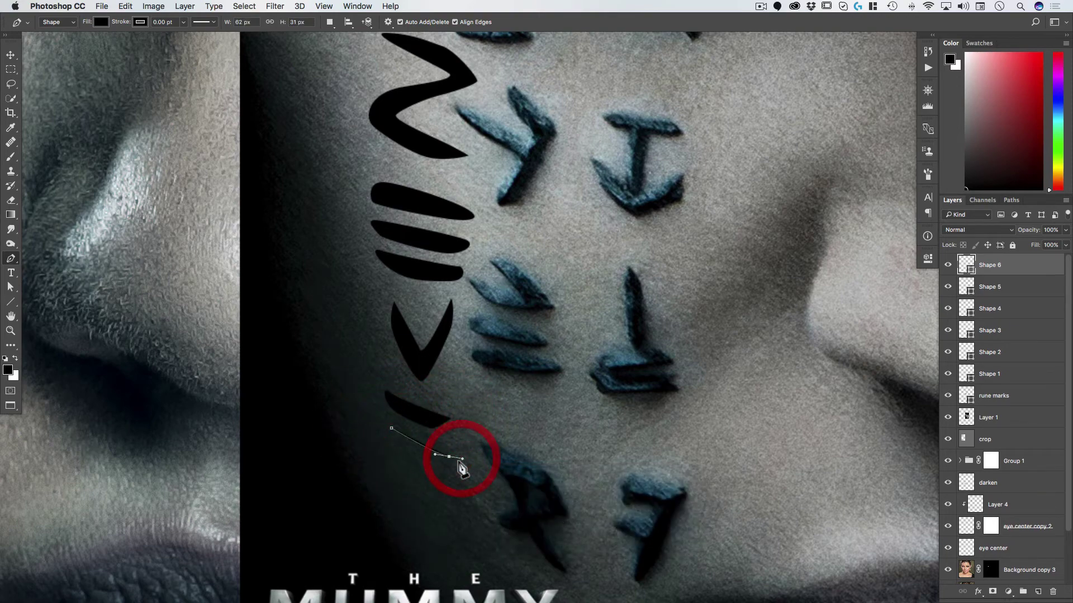
pyautogui.press('super')
pyautogui.press('alt')
pyautogui.moveTo(449, 457); pyautogui.dragTo(413, 461)
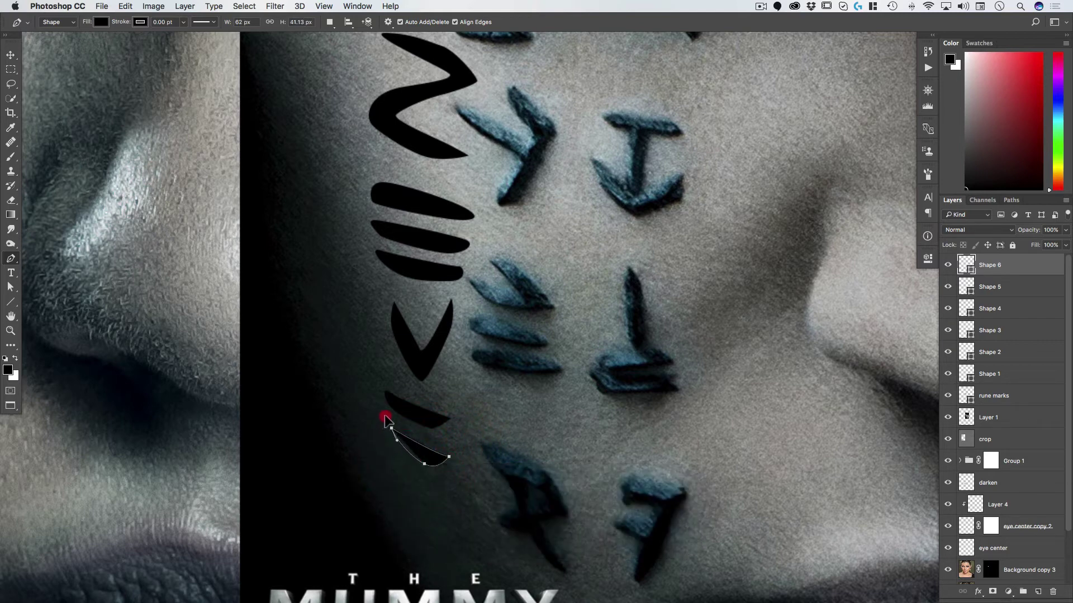
pyautogui.click(385, 418)
# - Draw a third slanted bar about 62 by 33 px on its own layer beneath the second short bar
pyautogui.click(395, 459)
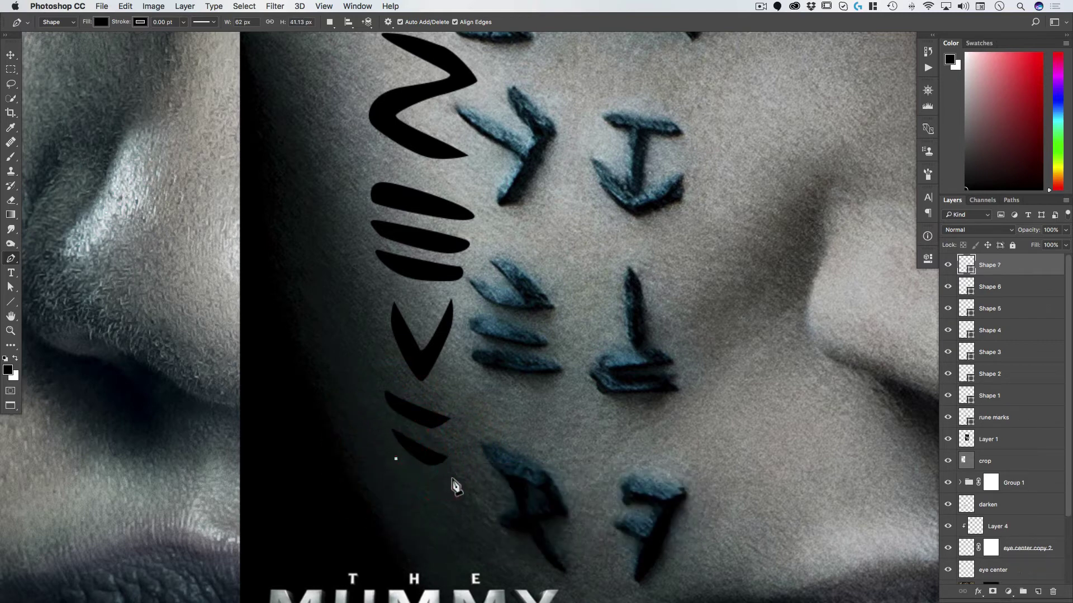
pyautogui.press('alt')
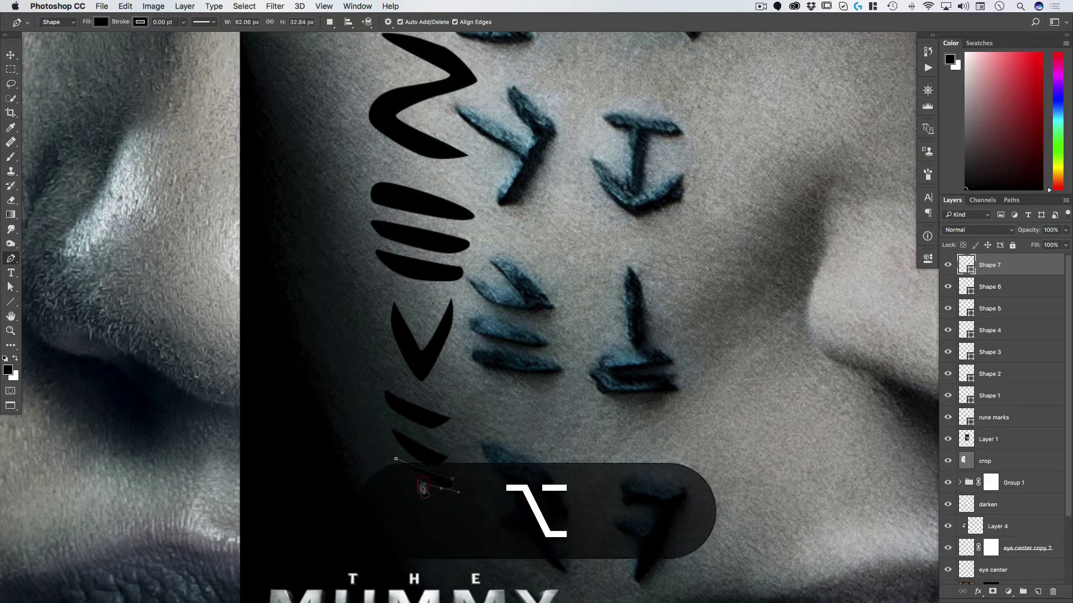
pyautogui.click(390, 454)
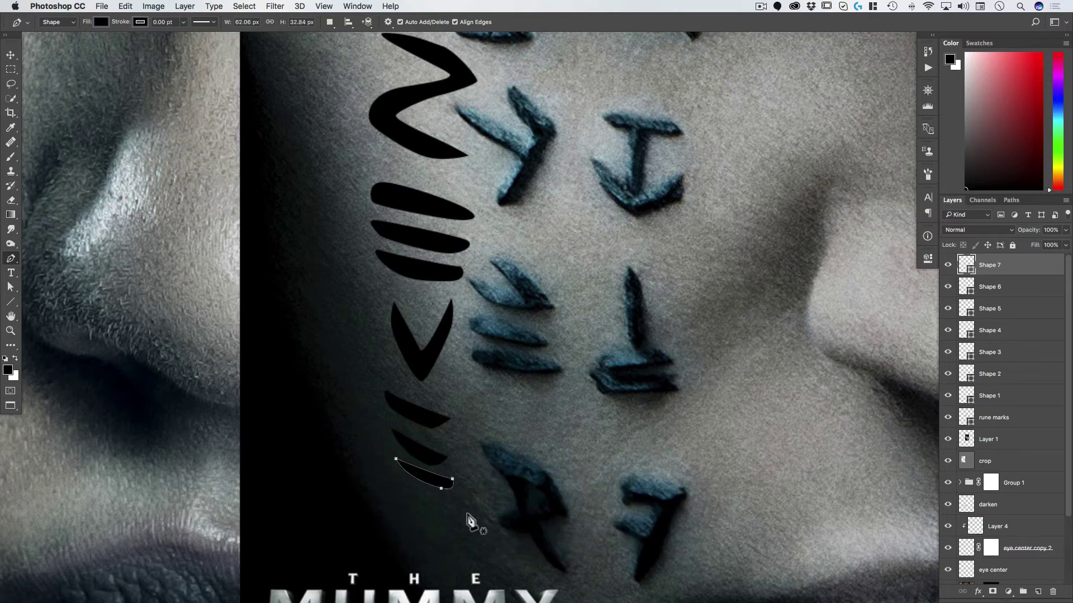
pyautogui.press('super')
# - Draw a closed N-shaped rune about 70 by 84 px on its own layer between the three short bars and the movie title
pyautogui.moveTo(442, 507); pyautogui.dragTo(412, 420)
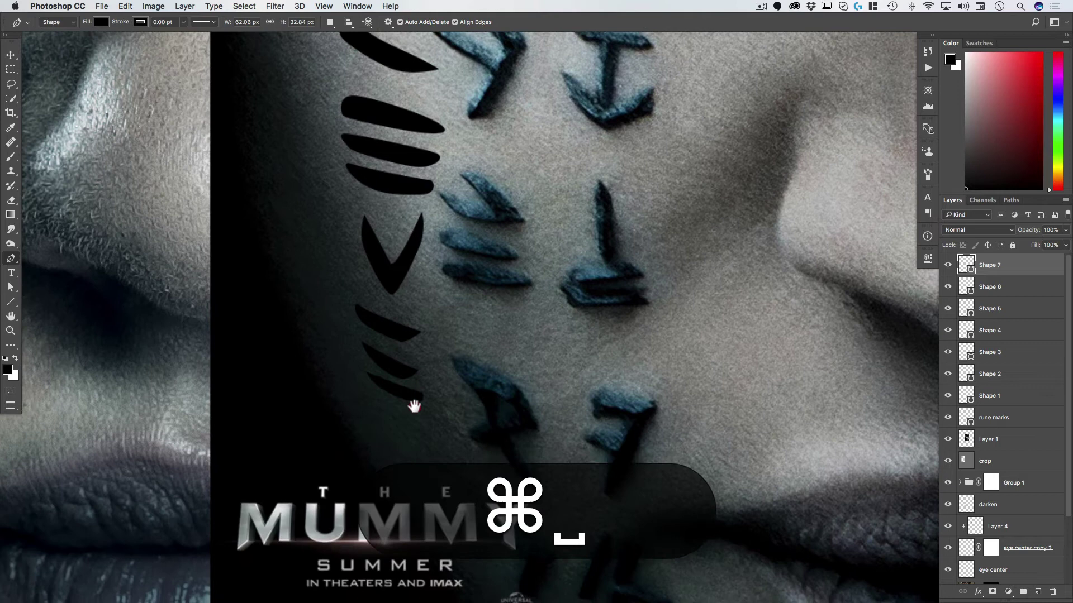
pyautogui.click(403, 452)
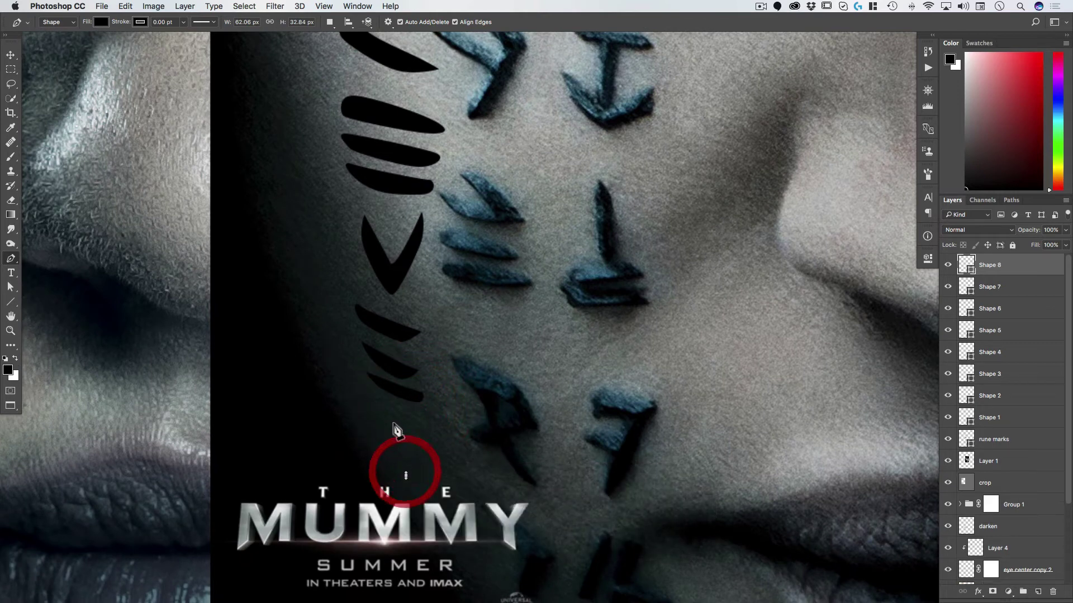
pyautogui.press('super+z')
pyautogui.click(423, 482)
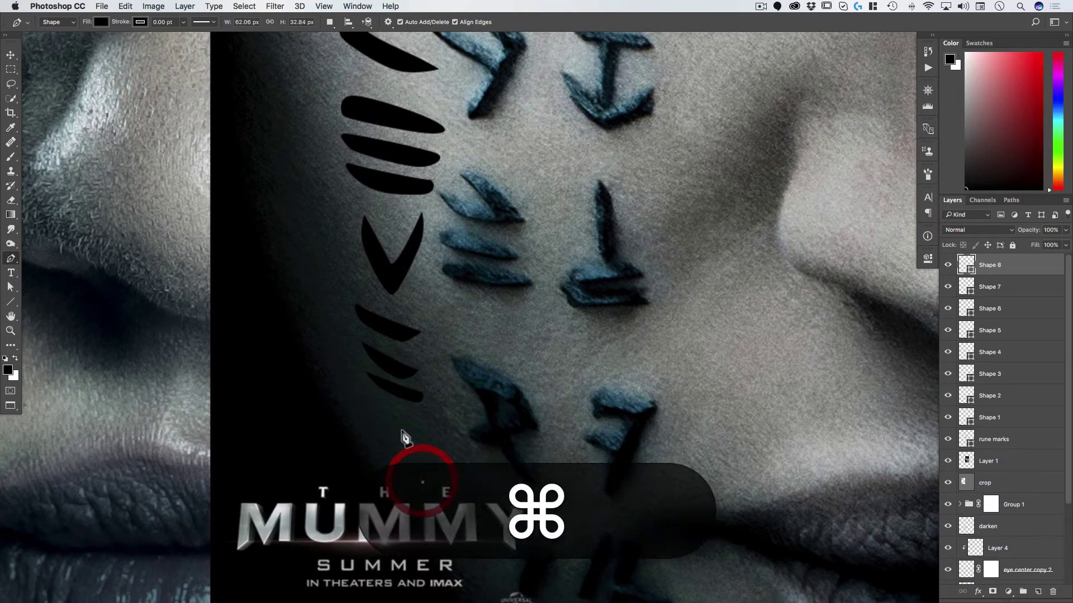
pyautogui.click(397, 420)
pyautogui.press('alt')
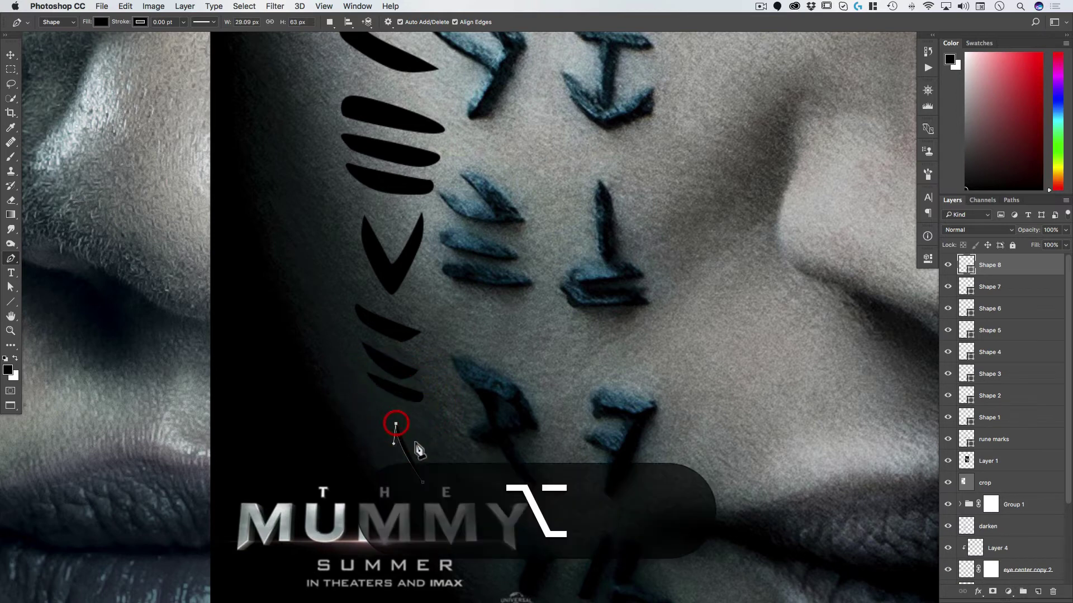
pyautogui.click(449, 470)
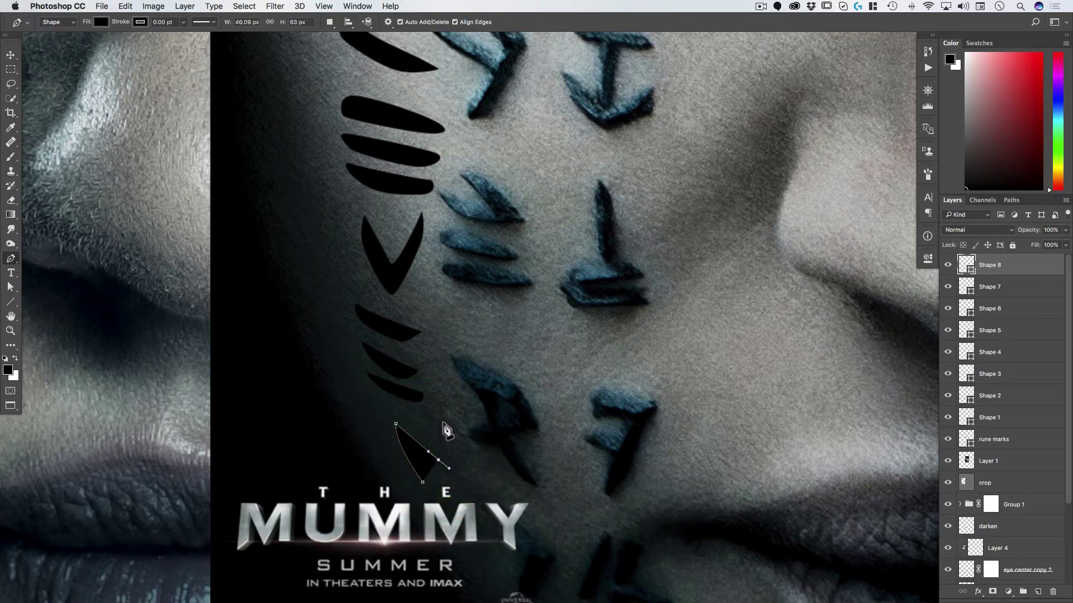
pyautogui.moveTo(440, 416); pyautogui.dragTo(443, 420)
pyautogui.press('alt')
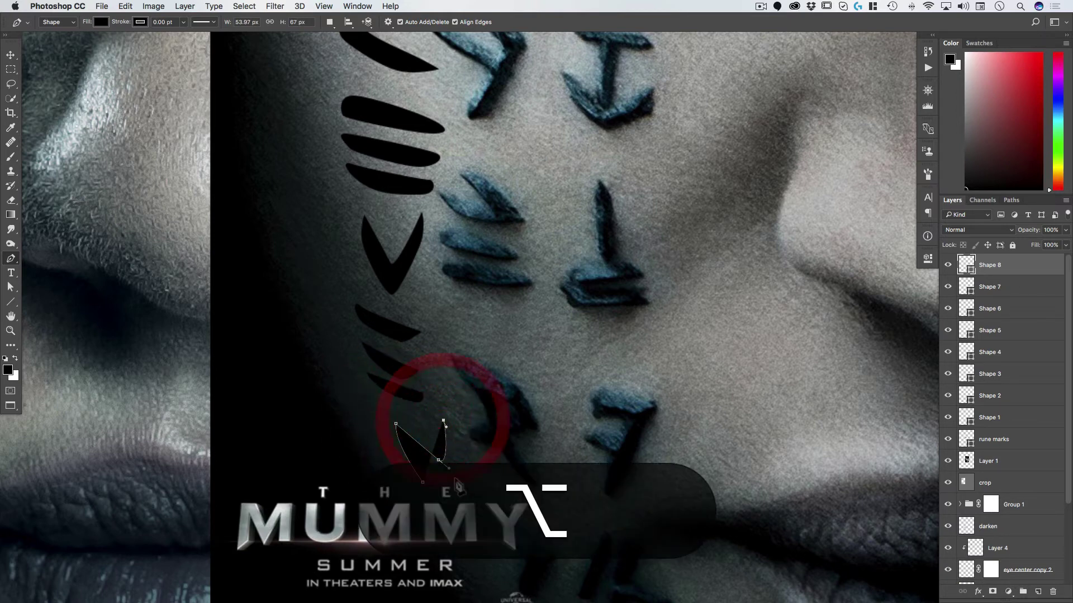
pyautogui.press('super+z')
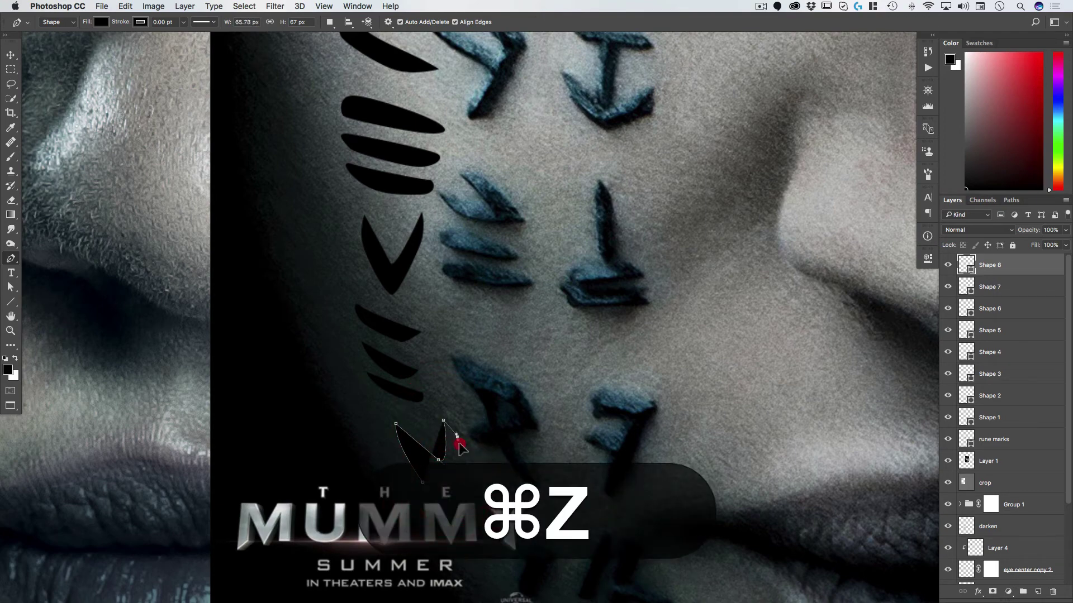
pyautogui.moveTo(457, 472); pyautogui.dragTo(453, 501)
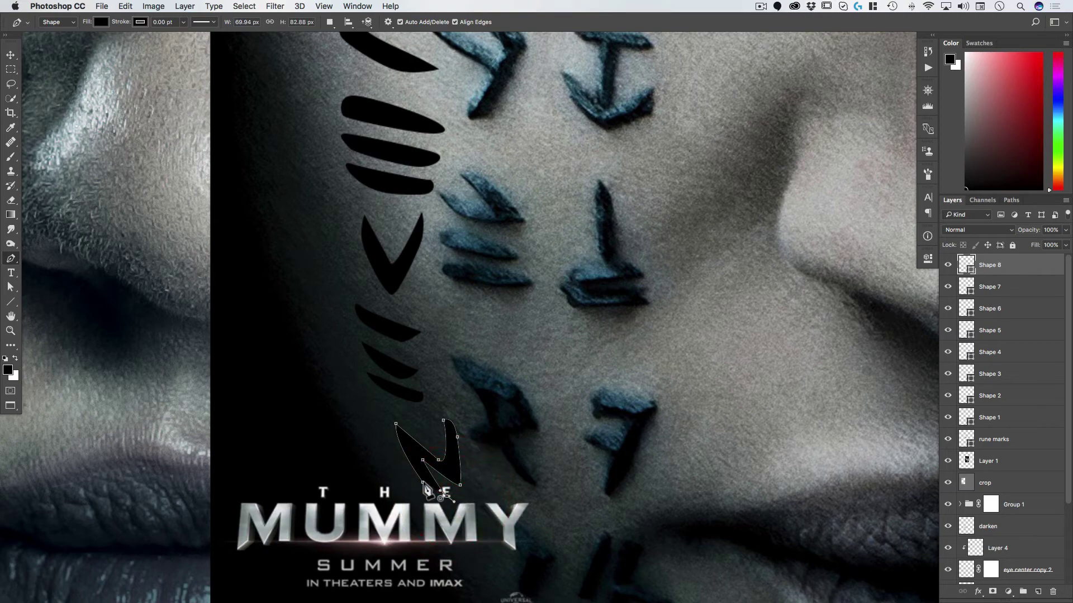
pyautogui.press('super')
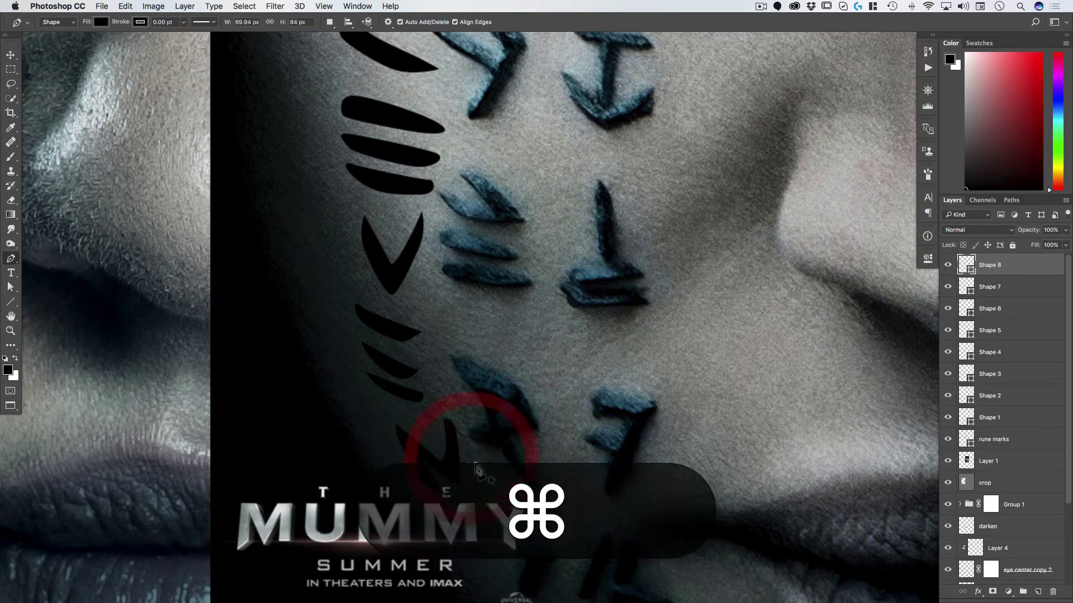
# - Bring the whole column of drawn runes into view and switch to the Move tool
pyautogui.press('space')
pyautogui.moveTo(473, 463); pyautogui.dragTo(473, 450)
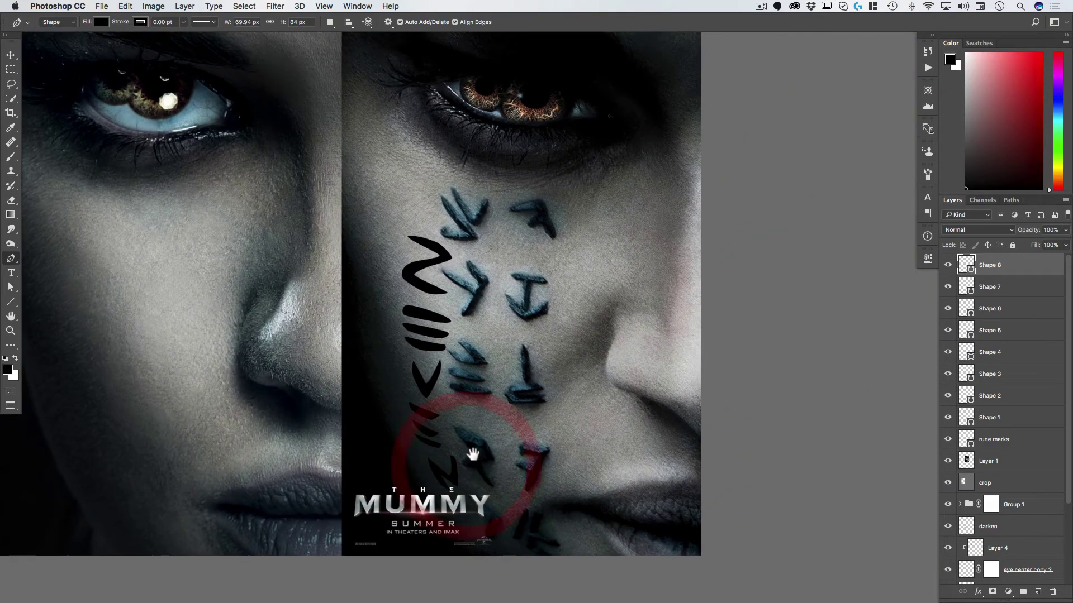
pyautogui.click(428, 264)
pyautogui.press('v')
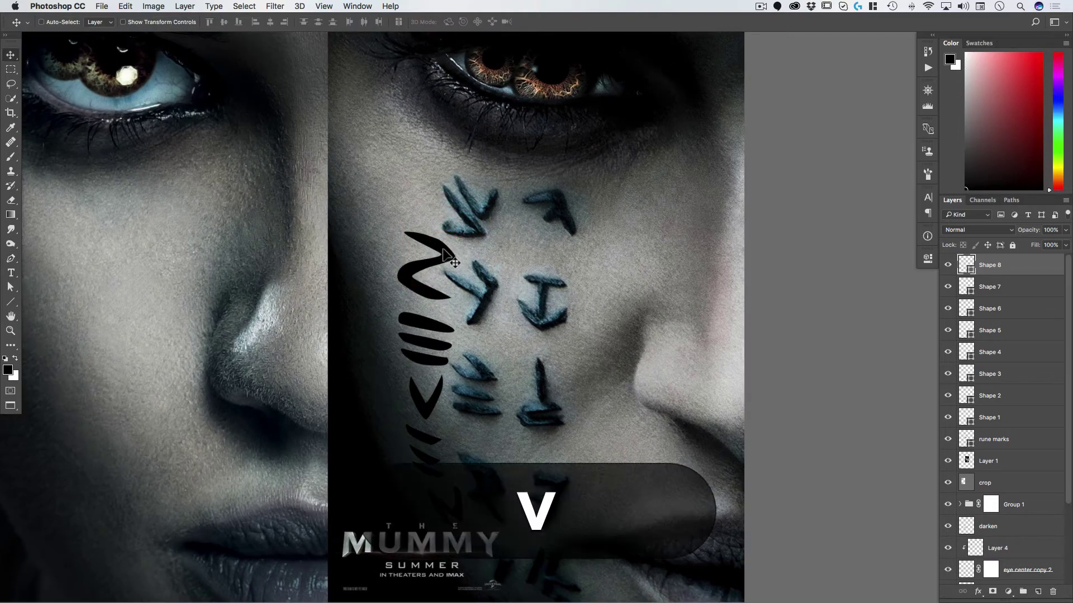
# - Scale the topmost black rune in the column down to about 80%
pyautogui.press('super+v')
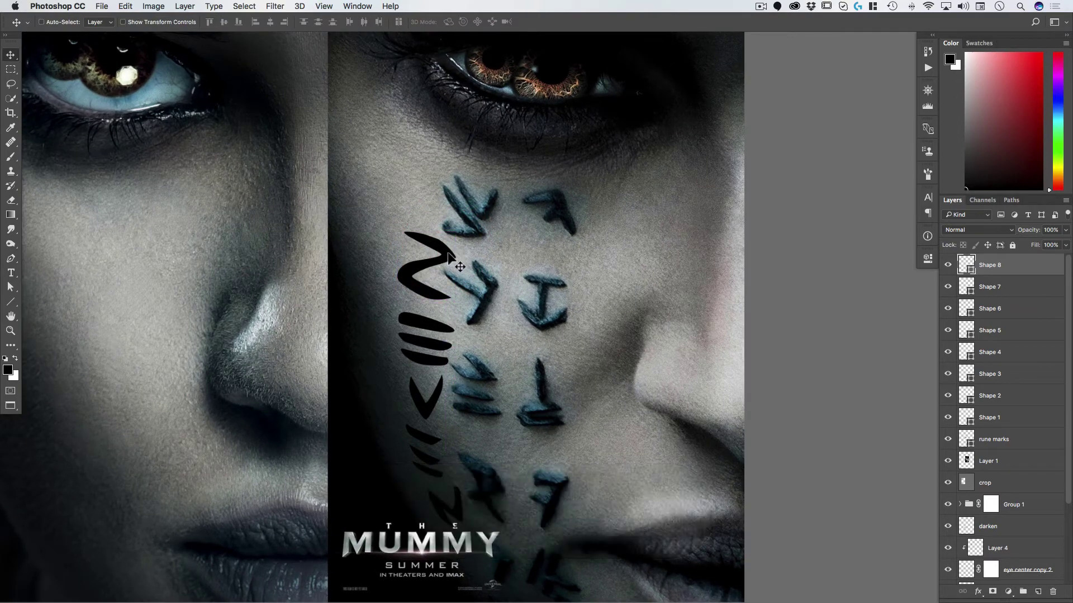
pyautogui.keyDown('super'); pyautogui.click(449, 252); pyautogui.keyUp('super')
pyautogui.press('super+t')
pyautogui.moveTo(454, 234); pyautogui.dragTo(443, 261)
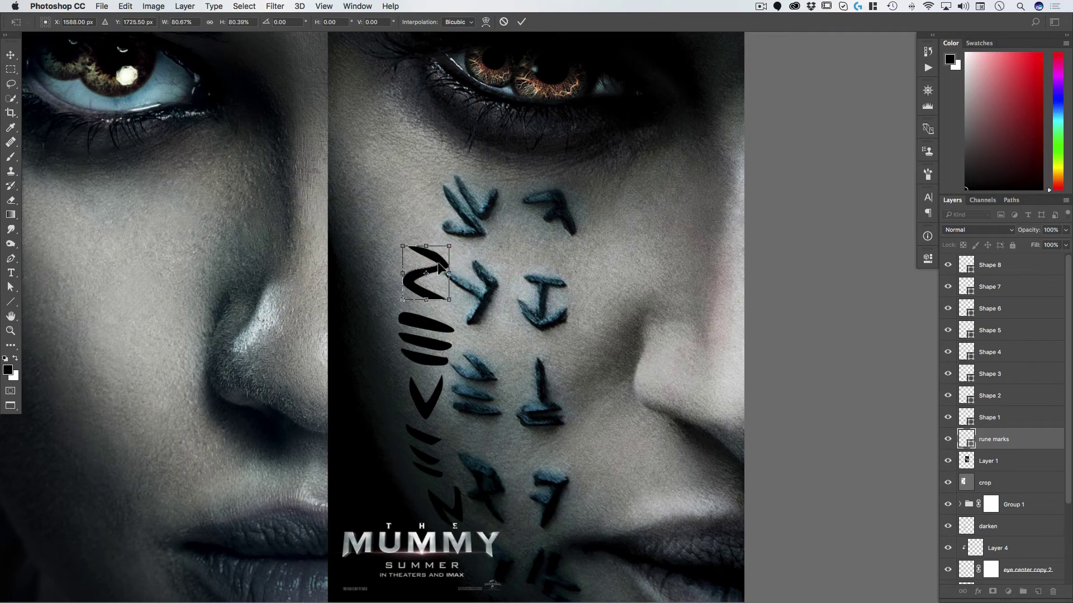
pyautogui.press('Return')
# - Move the rune marks layer and Shape 1 to Shape 8 together onto the cheek of the left face
pyautogui.moveTo(543, 359); pyautogui.dragTo(623, 338)
pyautogui.keyDown('shift'); pyautogui.click(1030, 310); pyautogui.keyUp('shift')
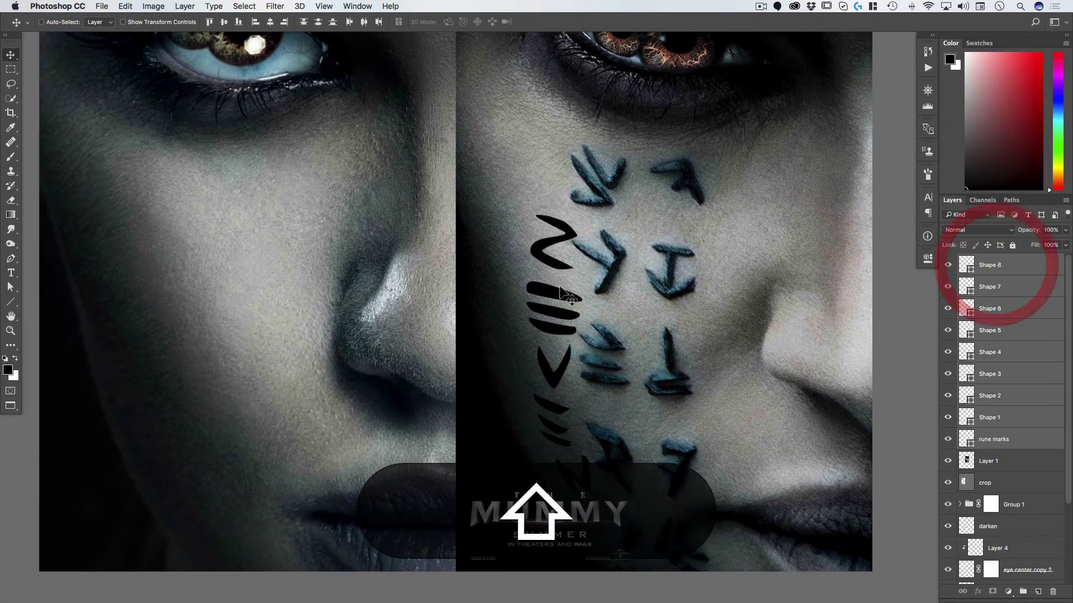
pyautogui.moveTo(565, 291); pyautogui.dragTo(168, 223)
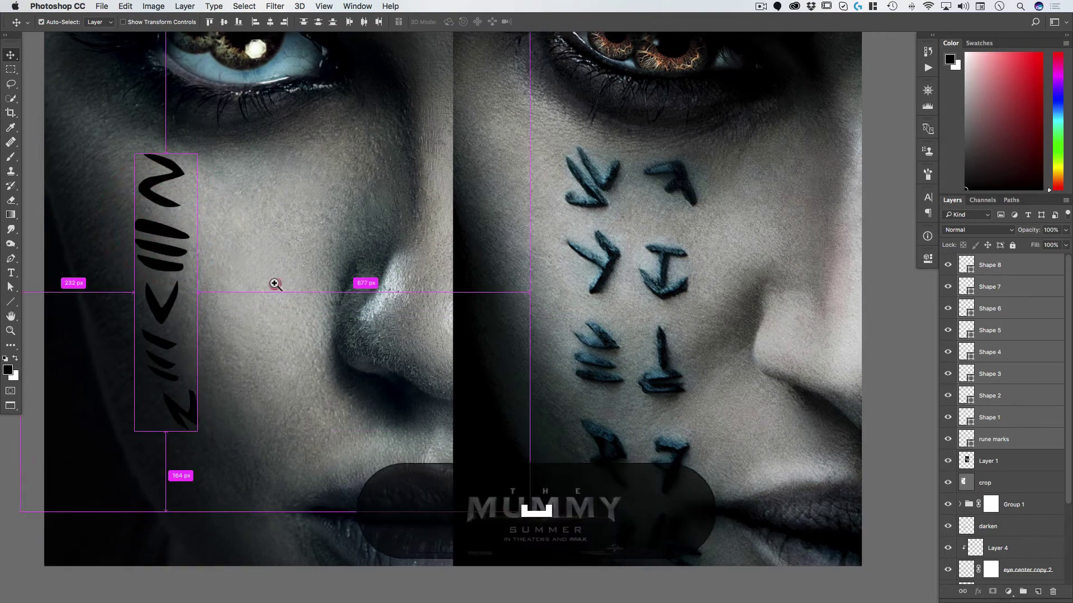
# - Enlarge the whole rune column to about 137% and rotate it about -2.85° to follow the left face's cheek
pyautogui.keyDown('alt'); pyautogui.keyDown('super'); pyautogui.click(315, 324); pyautogui.keyUp('super'); pyautogui.keyUp('alt')
pyautogui.press('super+t')
pyautogui.moveTo(263, 412); pyautogui.dragTo(300, 490)
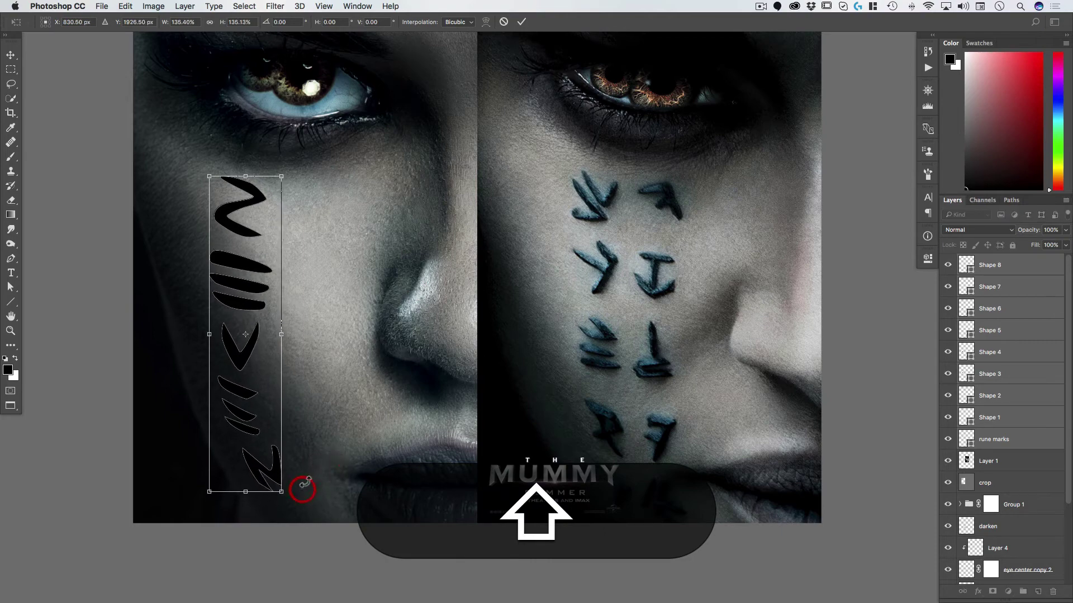
pyautogui.moveTo(287, 209); pyautogui.dragTo(247, 201)
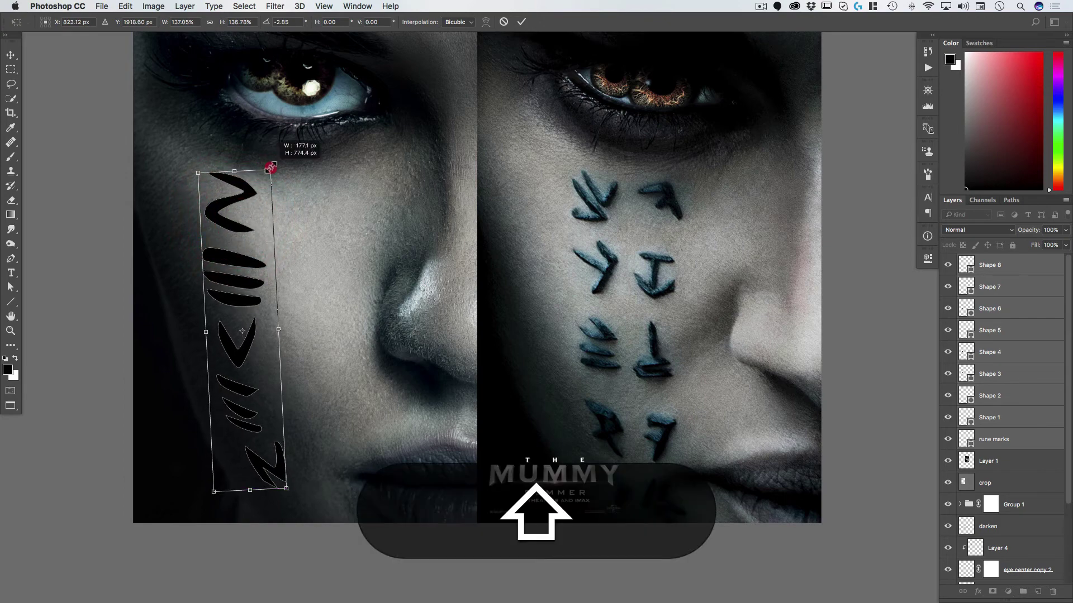
pyautogui.doubleClick(259, 180)
pyautogui.press('super+space')
pyautogui.click(191, 250)
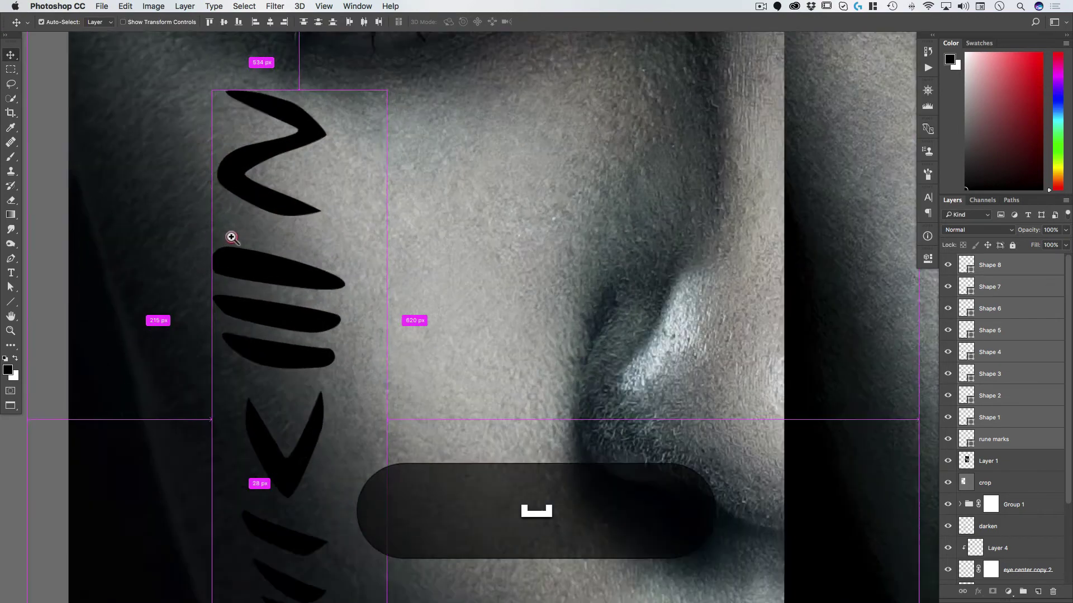
pyautogui.keyDown('super'); pyautogui.click(257, 263); pyautogui.keyUp('super')
pyautogui.keyDown('shift'); pyautogui.keyDown('super'); pyautogui.click(279, 318); pyautogui.keyUp('super'); pyautogui.keyUp('shift')
pyautogui.keyDown('shift'); pyautogui.keyDown('super'); pyautogui.click(286, 353); pyautogui.keyUp('super'); pyautogui.keyUp('shift')
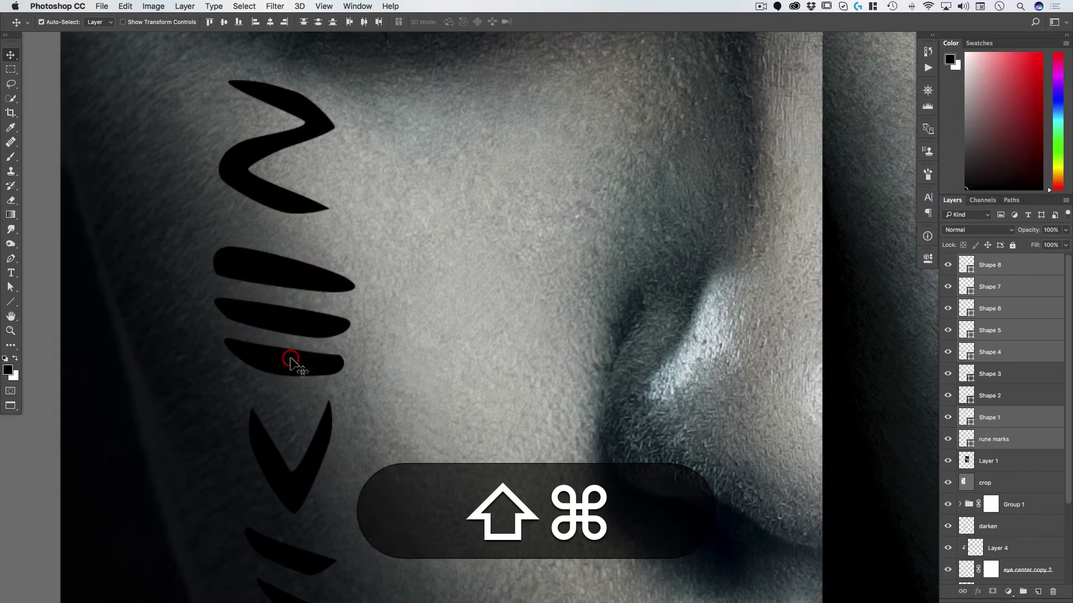
pyautogui.keyDown('super'); pyautogui.click(508, 299); pyautogui.keyUp('super')
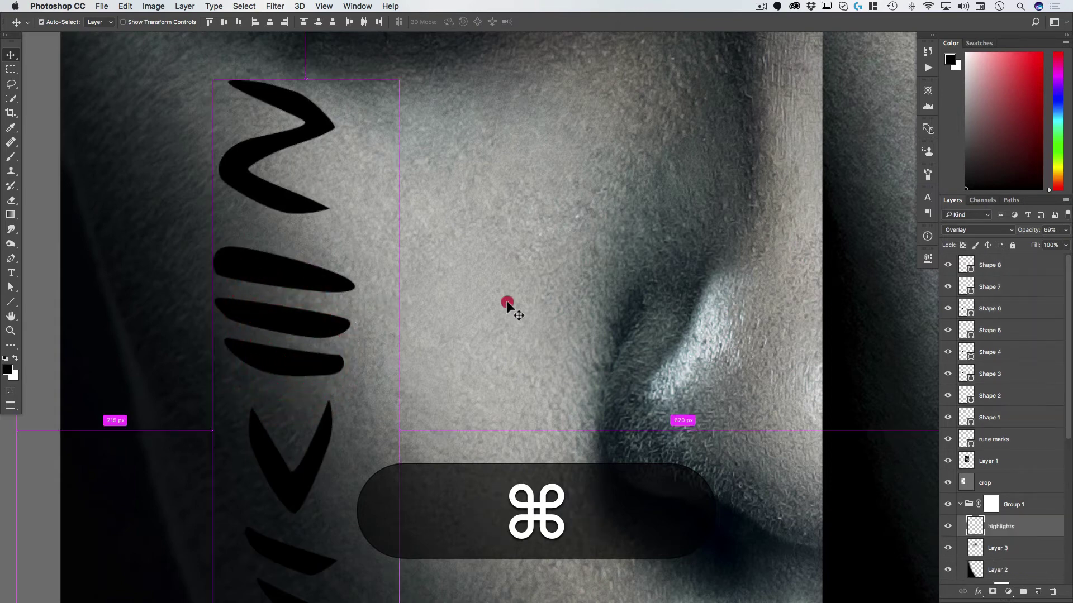
# - Scale the three-bar rune (Shapes 1 to 3) down to about 82%, recentre it beneath the top rune and narrow it slightly
pyautogui.keyDown('super'); pyautogui.click(271, 278); pyautogui.keyUp('super')
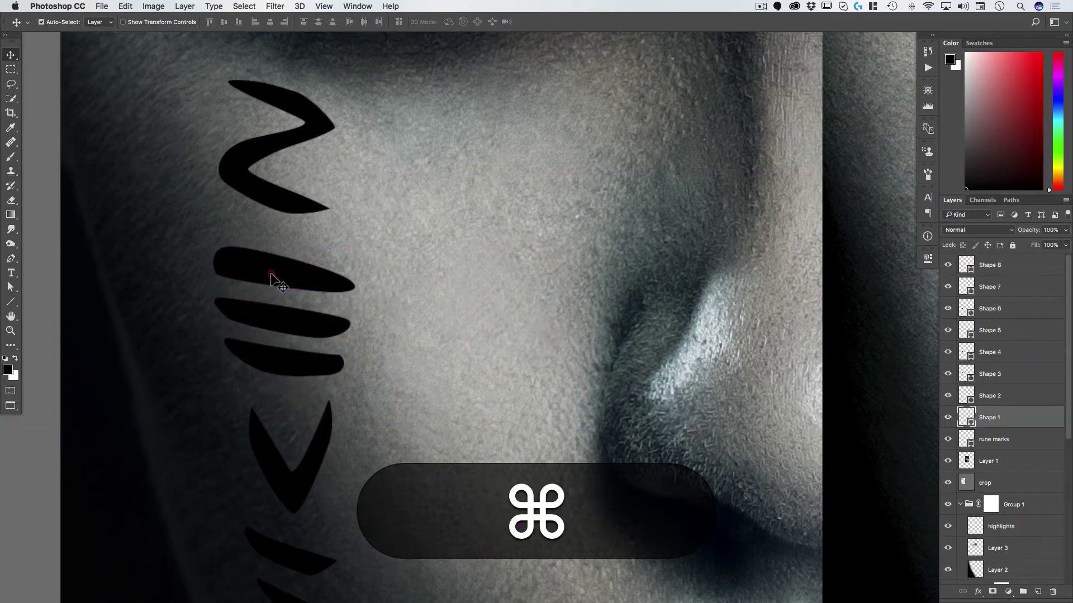
pyautogui.keyDown('shift'); pyautogui.keyDown('super'); pyautogui.click(281, 322); pyautogui.keyUp('super'); pyautogui.keyUp('shift')
pyautogui.keyDown('shift'); pyautogui.keyDown('super'); pyautogui.click(281, 362); pyautogui.keyUp('super'); pyautogui.keyUp('shift')
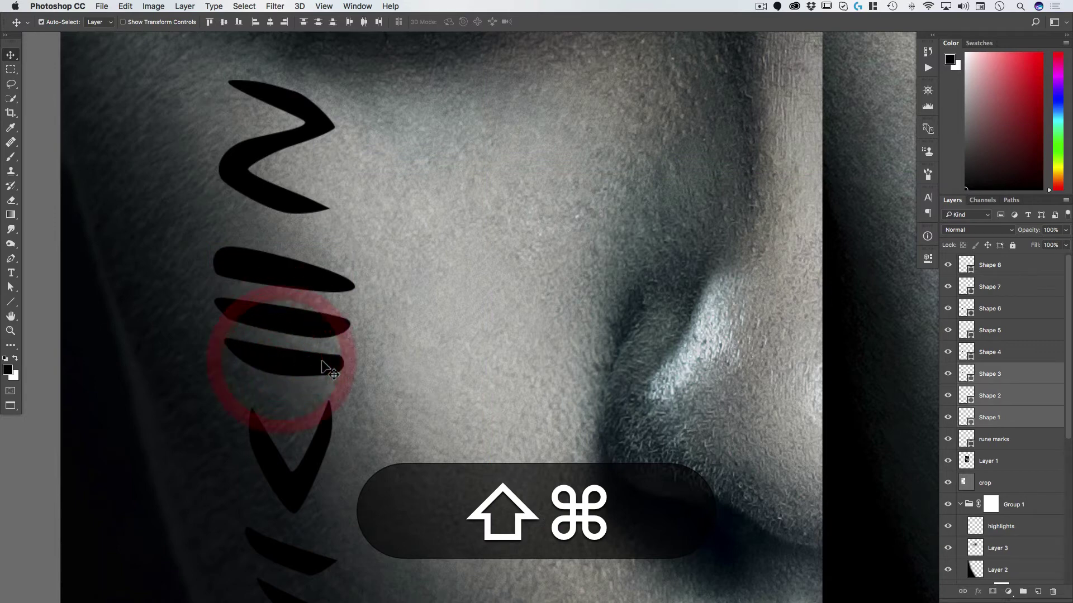
pyautogui.press('shift+super+t')
pyautogui.moveTo(352, 375); pyautogui.dragTo(350, 372)
pyautogui.moveTo(339, 355); pyautogui.dragTo(335, 349)
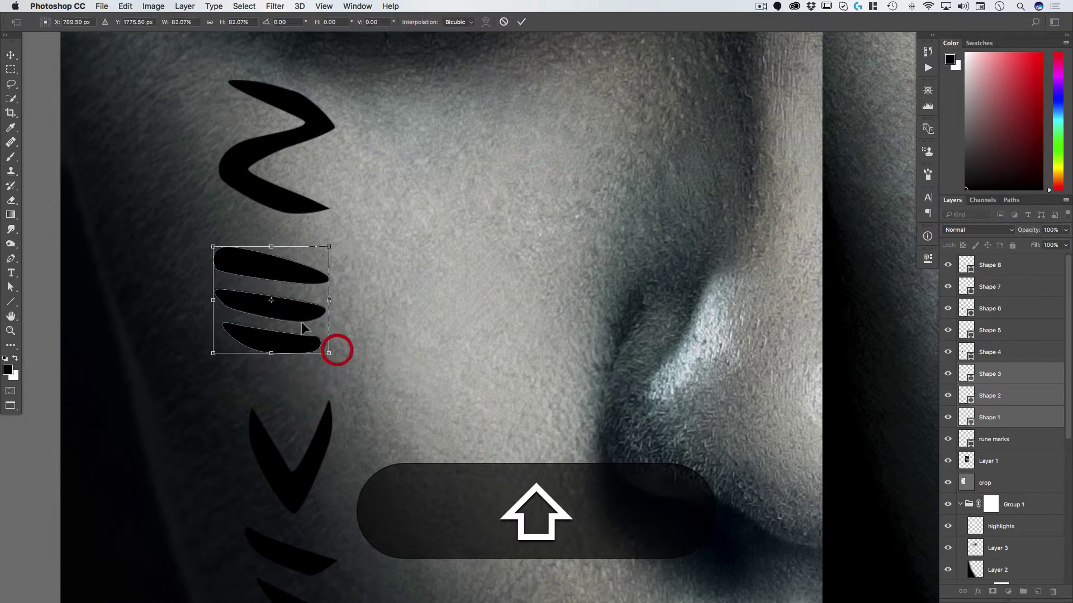
pyautogui.moveTo(284, 299); pyautogui.dragTo(292, 307)
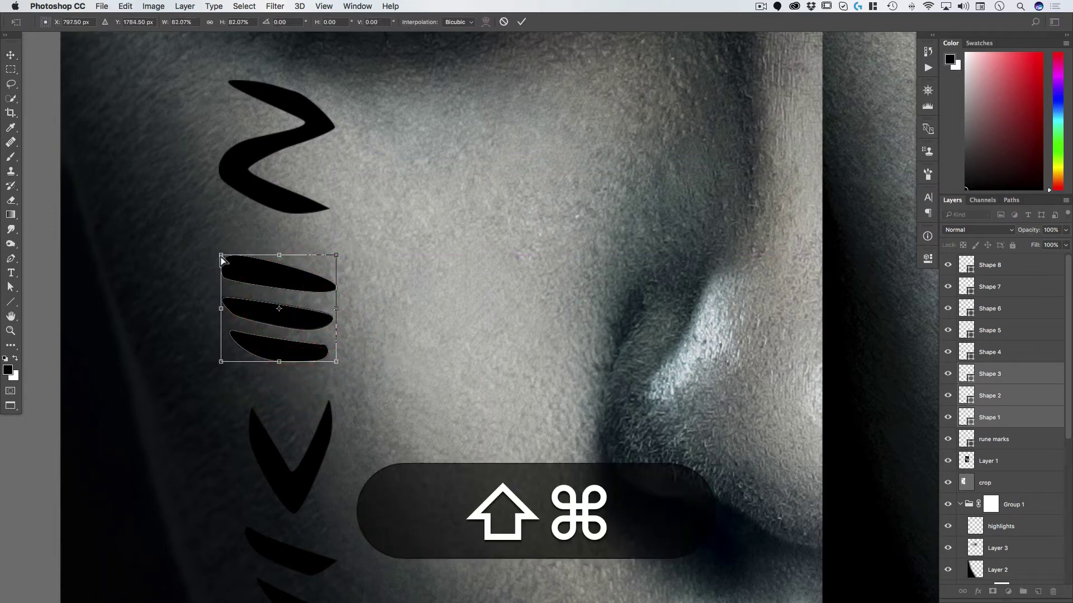
pyautogui.moveTo(223, 308); pyautogui.dragTo(229, 308)
pyautogui.doubleClick(283, 296)
# - Reduce the height of the top rune on the left face slightly from both its lower and upper edges
pyautogui.moveTo(318, 330); pyautogui.dragTo(341, 330)
pyautogui.keyDown('super'); pyautogui.click(354, 208); pyautogui.keyUp('super')
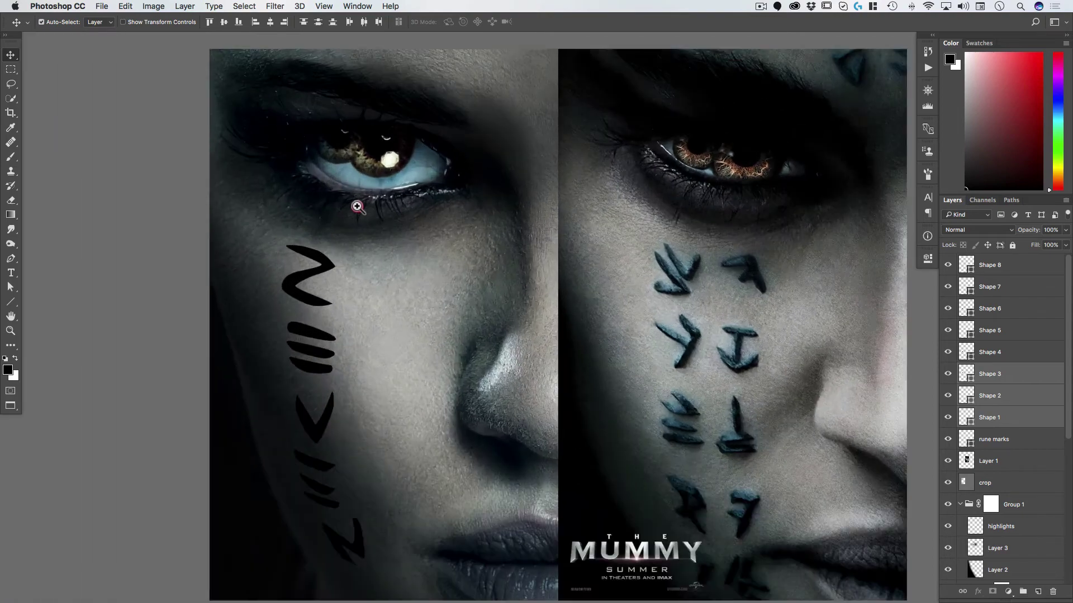
pyautogui.keyDown('super'); pyautogui.click(359, 204); pyautogui.keyUp('super')
pyautogui.keyDown('super'); pyautogui.click(323, 301); pyautogui.keyUp('super')
pyautogui.press('super+t')
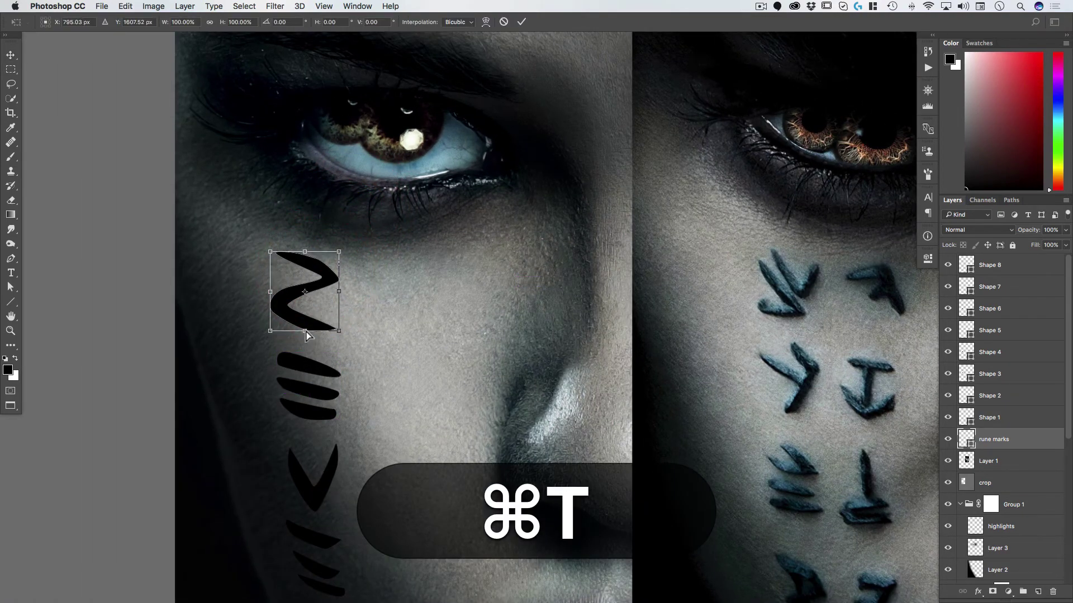
pyautogui.moveTo(306, 335); pyautogui.dragTo(307, 327)
pyautogui.moveTo(305, 254); pyautogui.dragTo(302, 264)
pyautogui.press('Return')
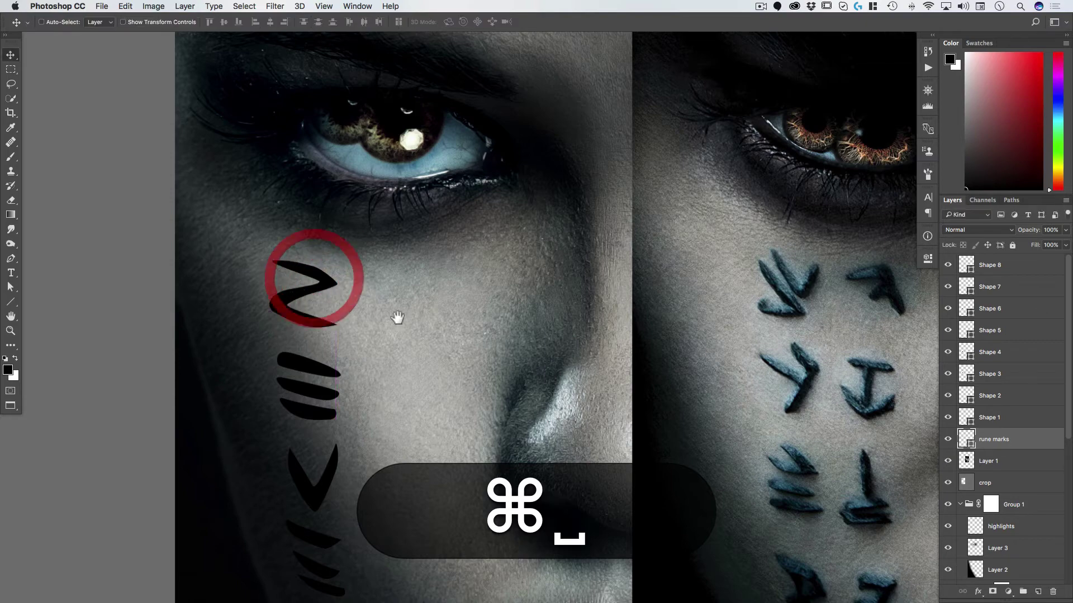
# - Draw a black hooked, angular rune about 81 × 115 px with the Pen tool over the poster's top right-column rune, above the Shape 8 layer
pyautogui.keyDown('alt'); pyautogui.keyDown('super'); pyautogui.click(324, 259); pyautogui.keyUp('super'); pyautogui.keyUp('alt')
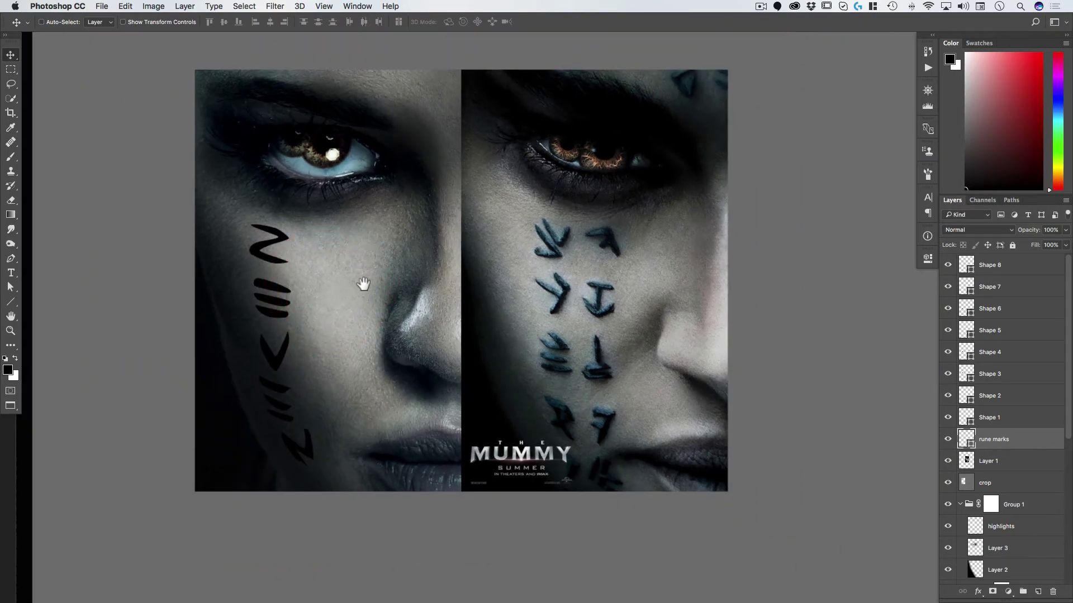
pyautogui.moveTo(330, 285); pyautogui.dragTo(309, 295)
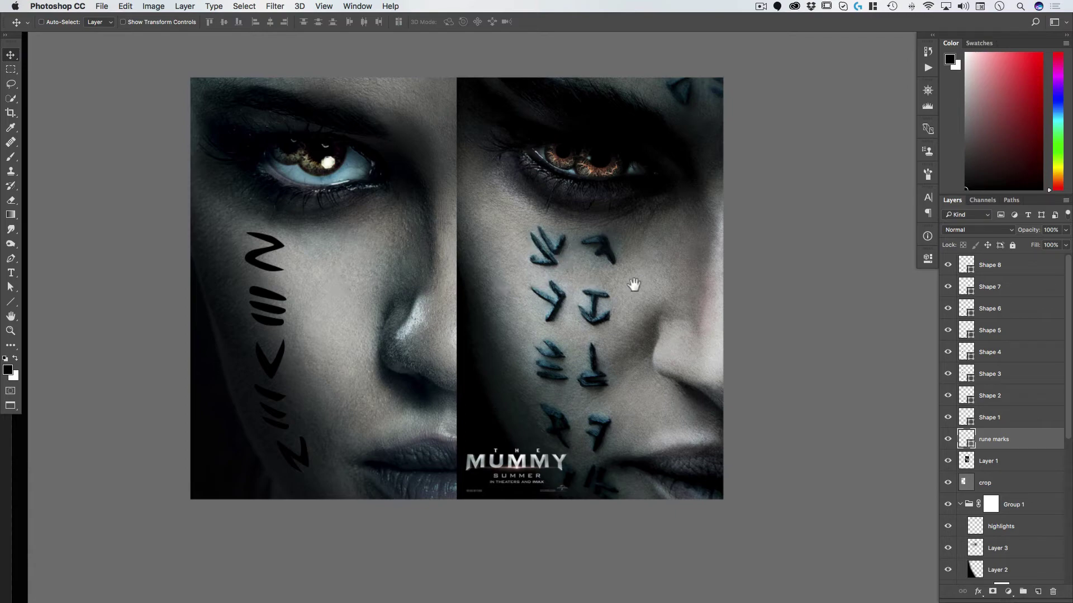
pyautogui.keyDown('super'); pyautogui.click(618, 268); pyautogui.keyUp('super')
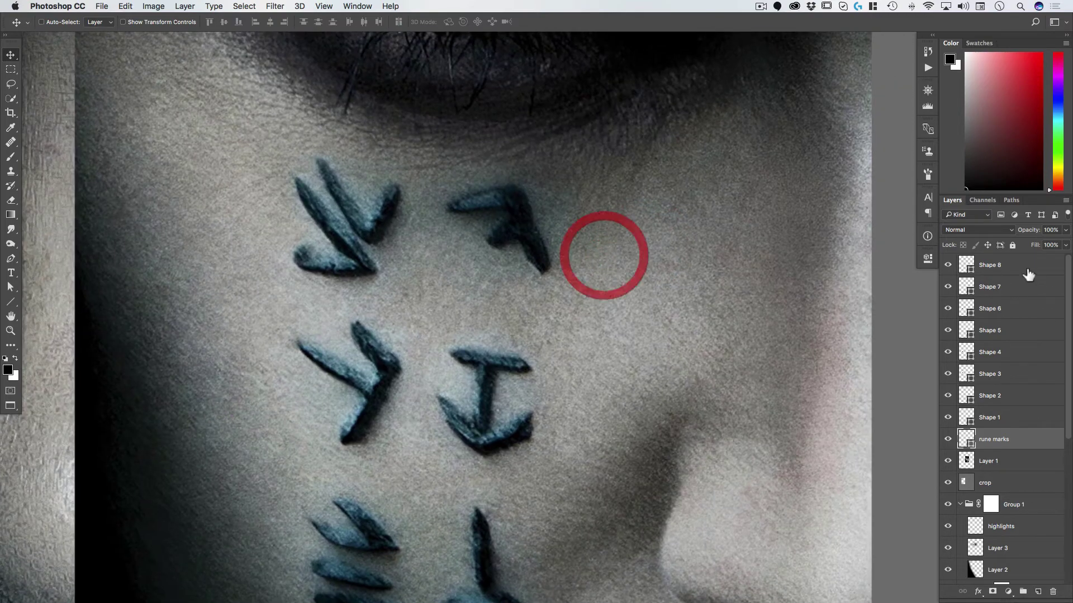
pyautogui.click(1011, 265)
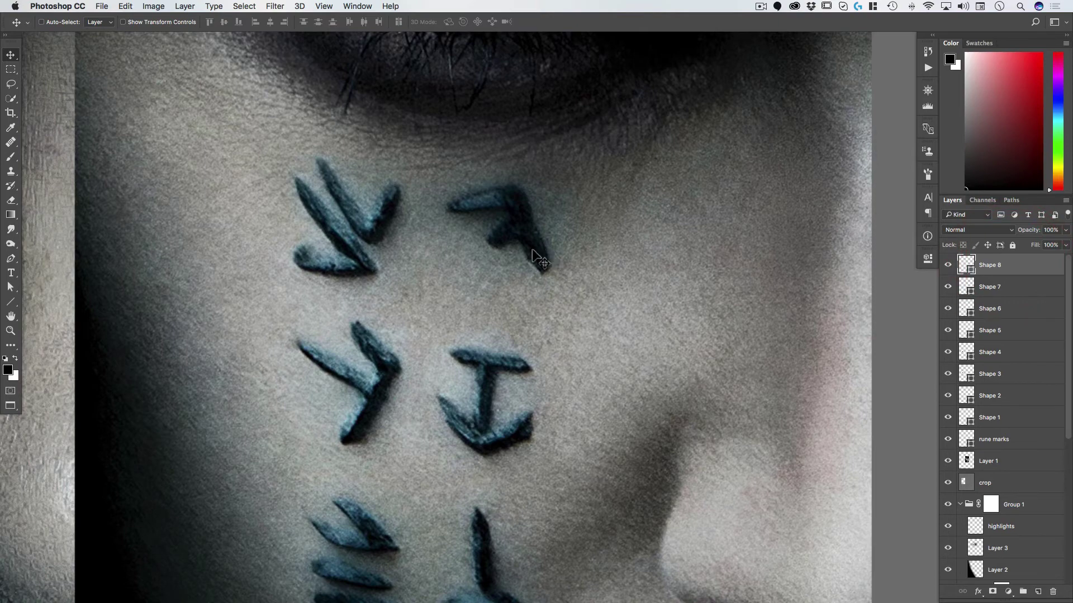
pyautogui.moveTo(514, 240); pyautogui.dragTo(514, 378)
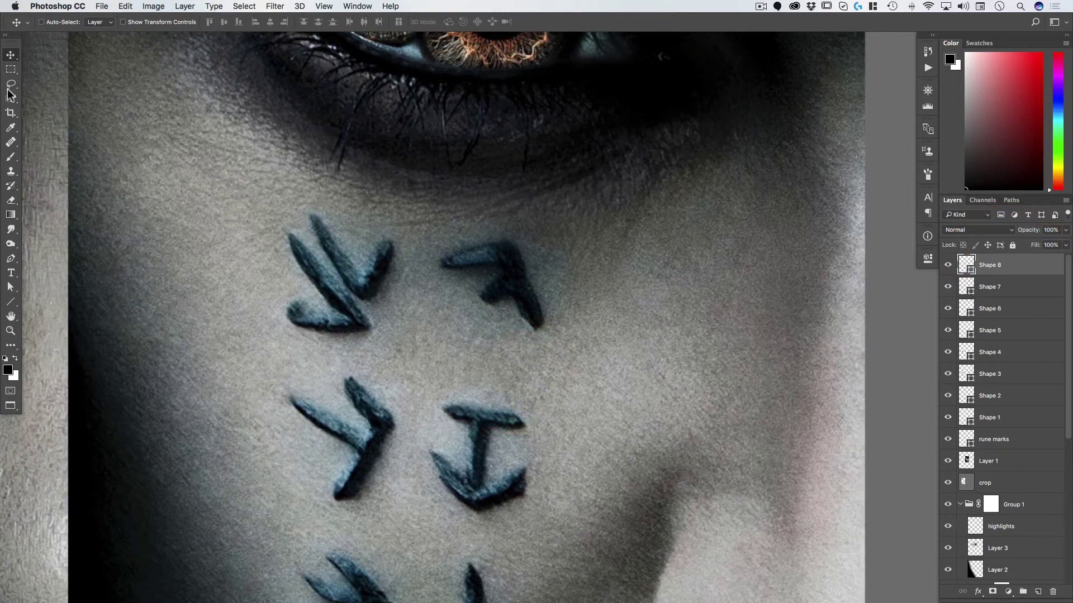
pyautogui.press('p')
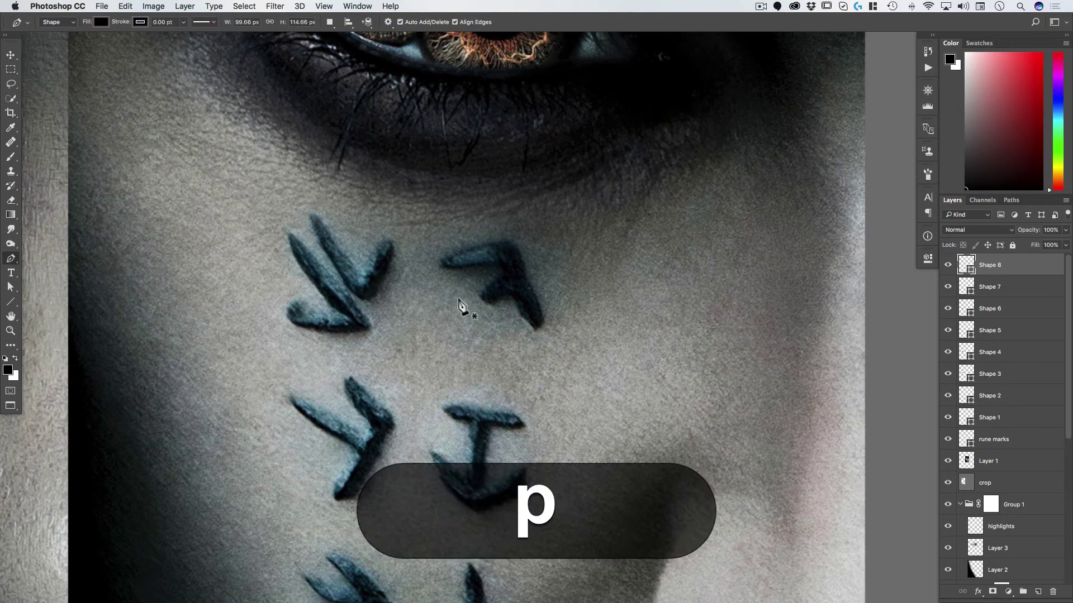
pyautogui.click(467, 253)
pyautogui.click(541, 305)
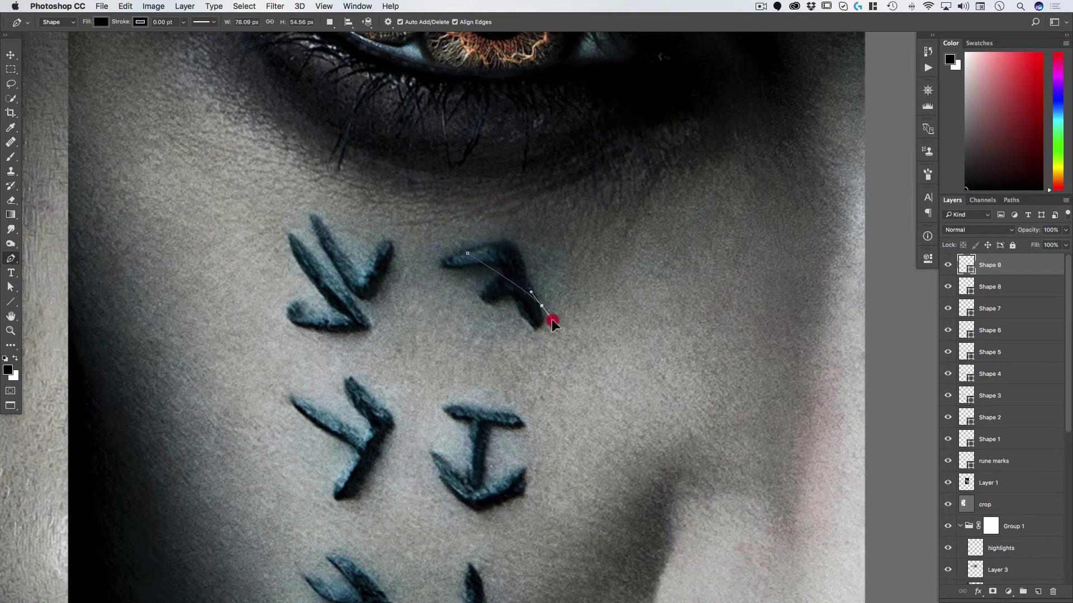
pyautogui.moveTo(460, 370); pyautogui.dragTo(460, 369)
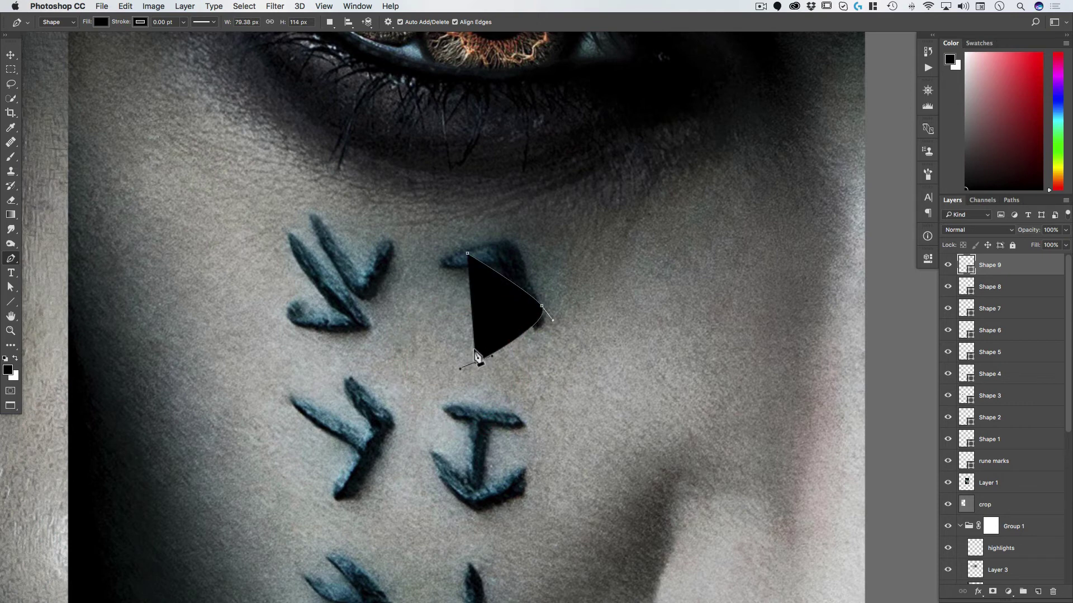
pyautogui.click(473, 303)
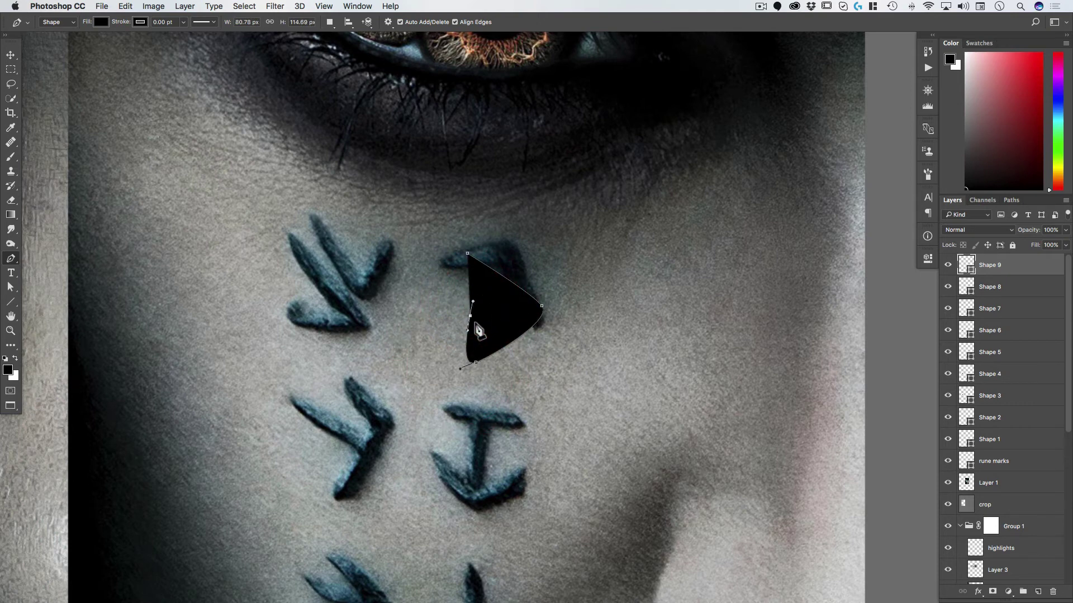
pyautogui.press('alt')
pyautogui.keyDown('alt'); pyautogui.click(483, 339); pyautogui.keyUp('alt')
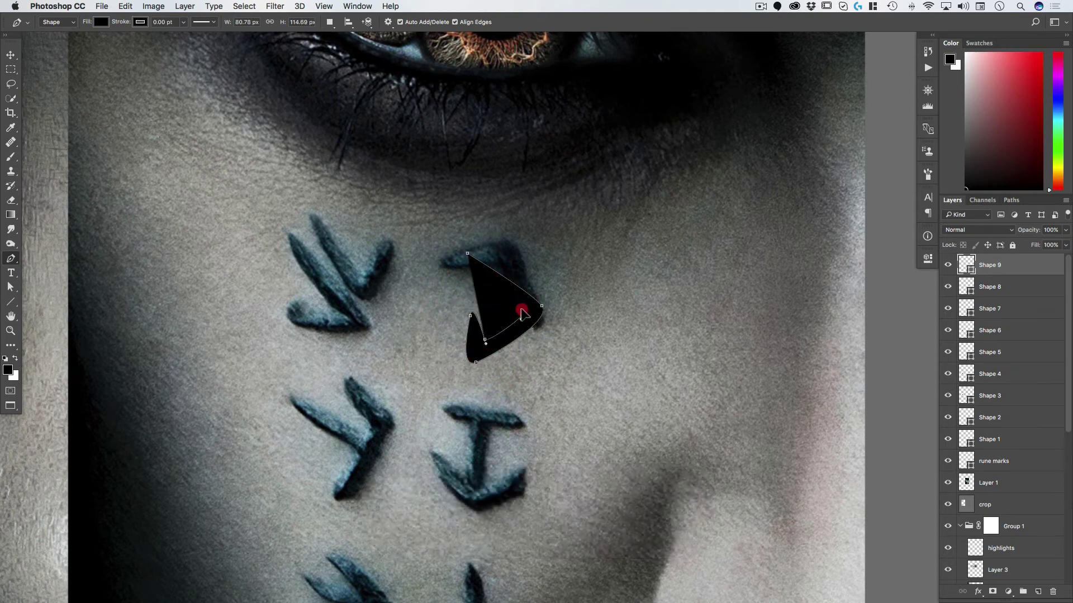
pyautogui.click(521, 315)
pyautogui.click(467, 255)
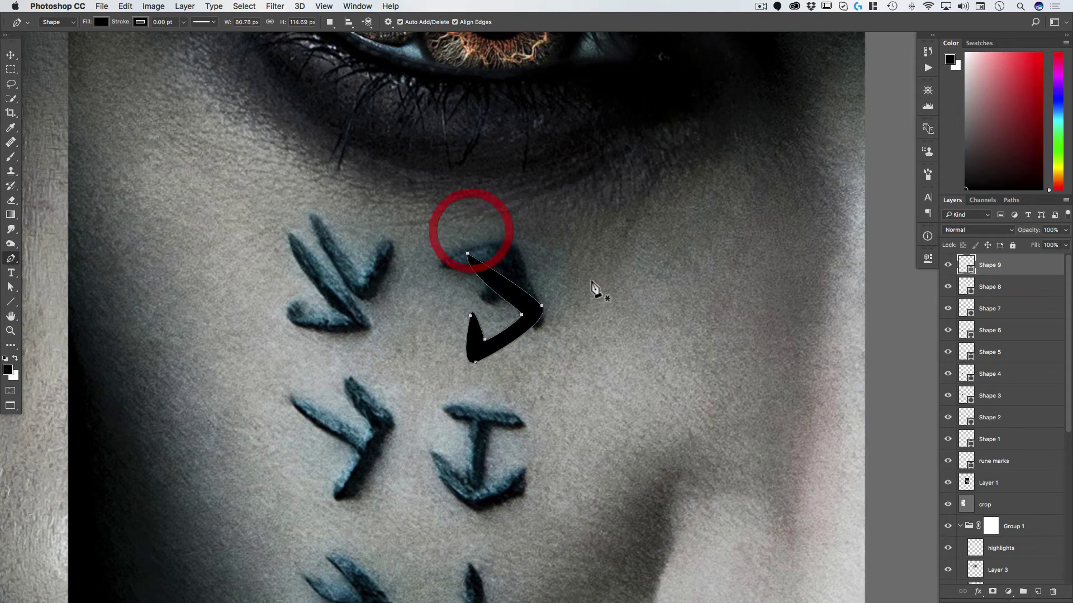
# - Draw a black S-like rune about 115 × 105 px with the Pen tool over the second rune in the poster's right column
pyautogui.press('space')
pyautogui.moveTo(568, 343); pyautogui.dragTo(548, 231)
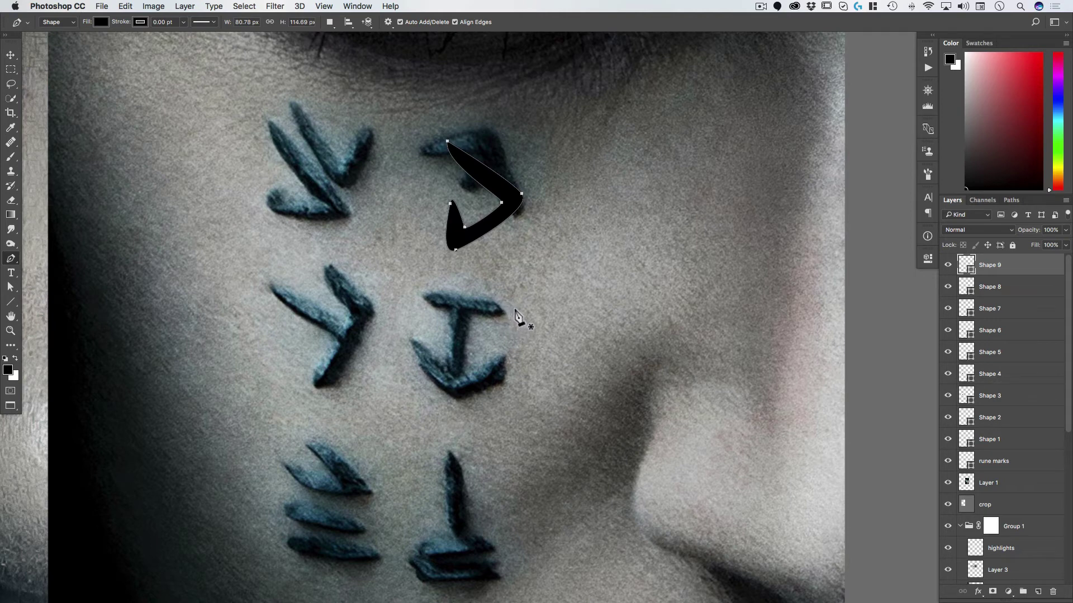
pyautogui.moveTo(497, 301); pyautogui.dragTo(515, 308)
pyautogui.click(440, 298)
pyautogui.moveTo(436, 324); pyautogui.dragTo(512, 362)
pyautogui.click(477, 360)
pyautogui.click(413, 339)
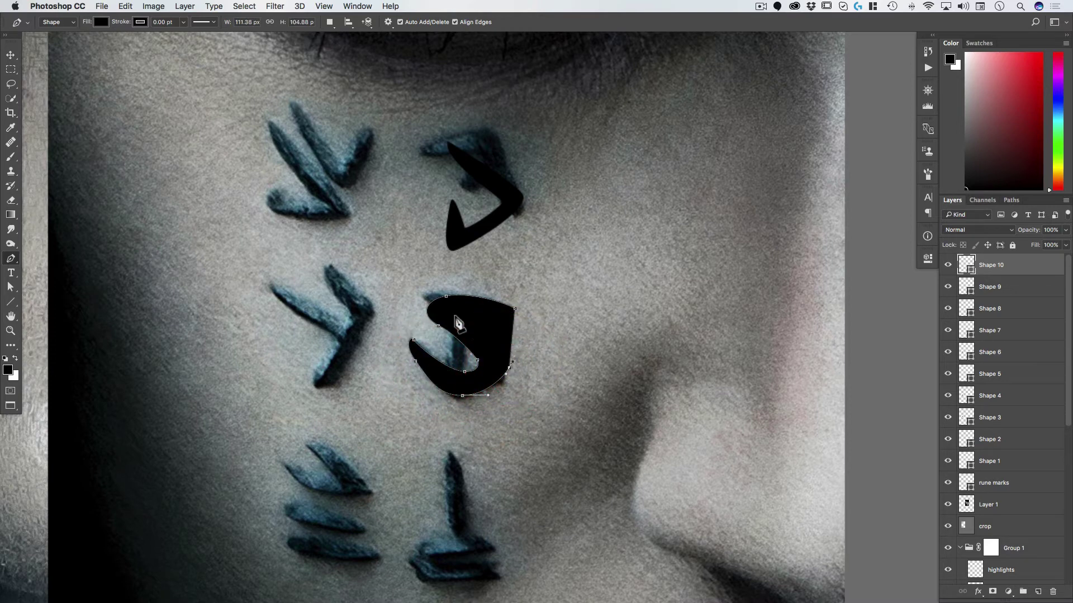
pyautogui.click(475, 318)
# - Draw a black hooked rune about 98 × 130 px with the Pen tool over the third rune in the poster's right column
pyautogui.press('space')
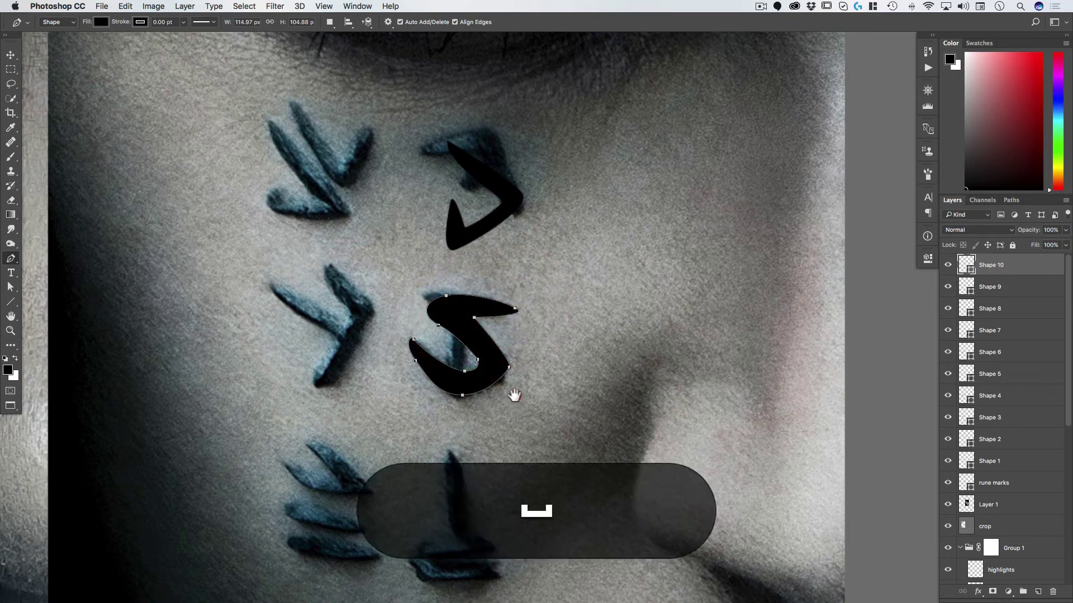
pyautogui.moveTo(515, 406); pyautogui.dragTo(518, 306)
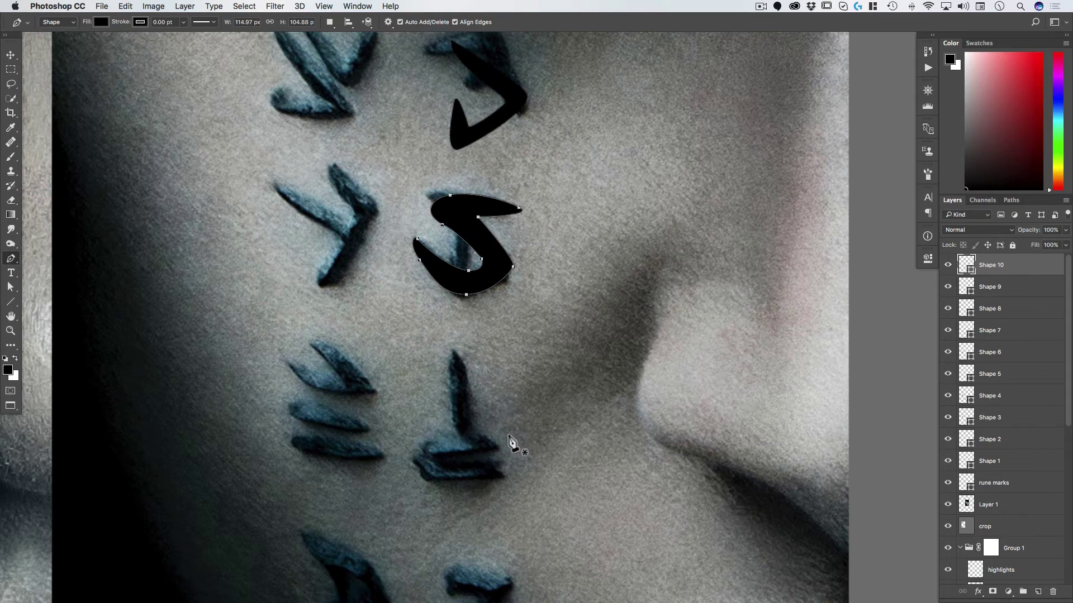
pyautogui.click(481, 372)
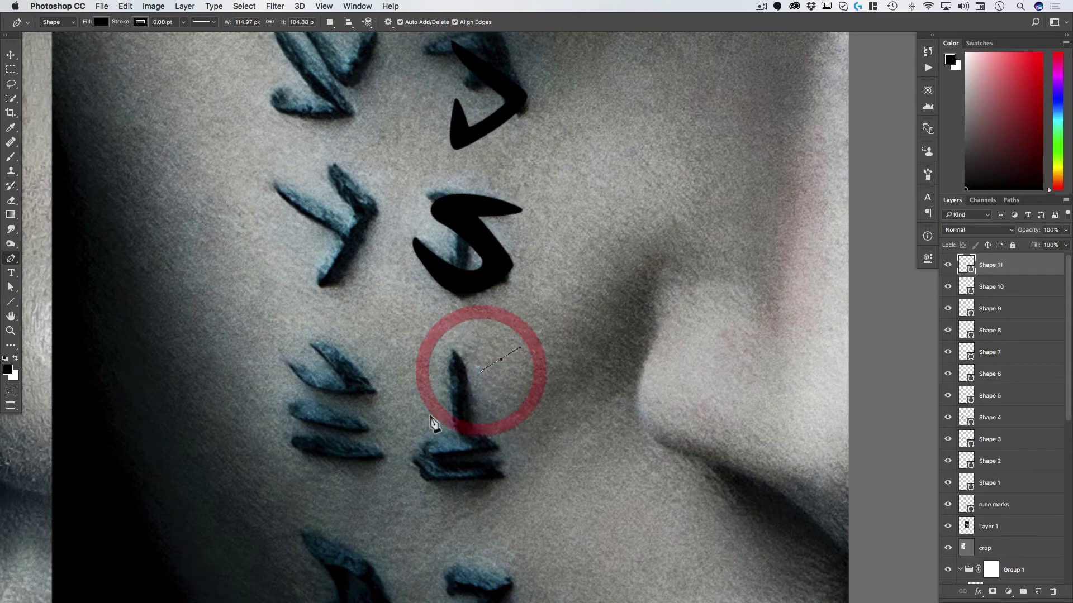
pyautogui.moveTo(415, 431); pyautogui.dragTo(519, 477)
pyautogui.moveTo(508, 435); pyautogui.dragTo(495, 458)
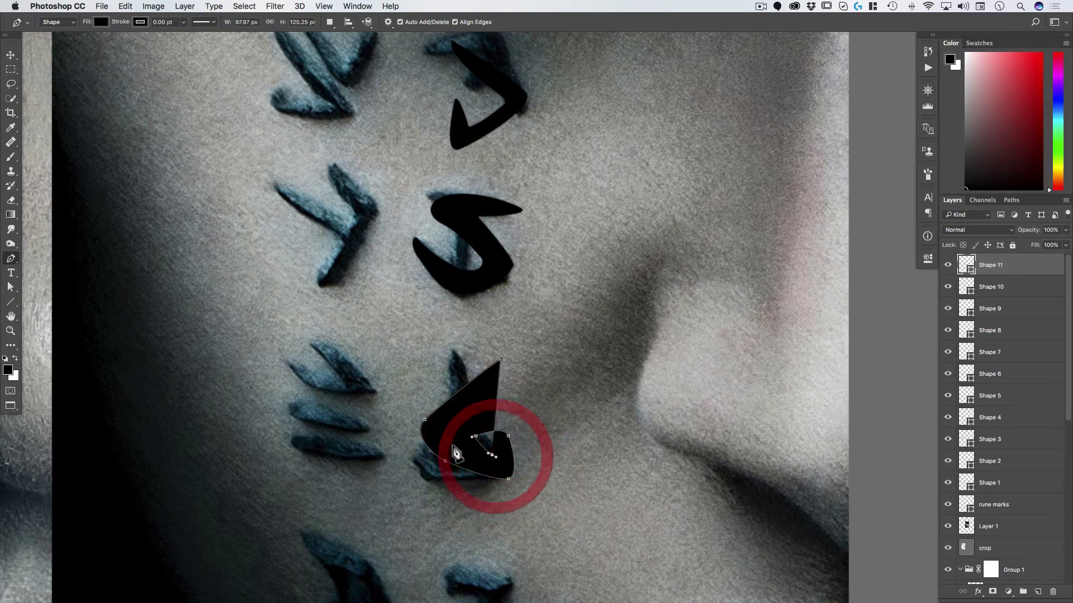
pyautogui.click(436, 432)
pyautogui.moveTo(437, 435)
pyautogui.mouseDown()
pyautogui.moveTo(443, 421)
pyautogui.moveTo(455, 446)
pyautogui.mouseUp()
pyautogui.press('super+z')
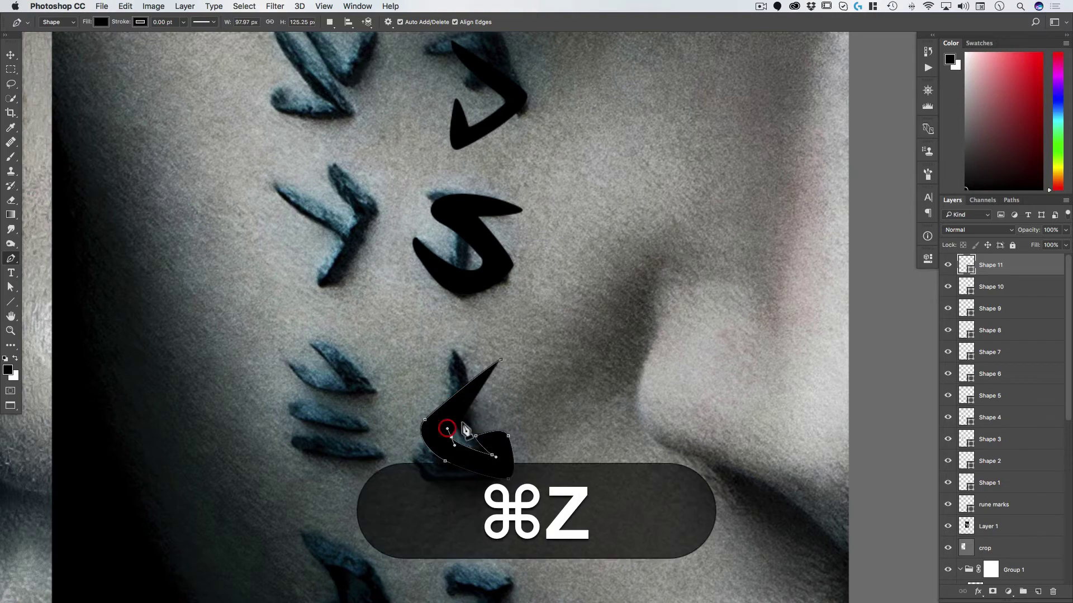
pyautogui.moveTo(502, 364); pyautogui.dragTo(503, 344)
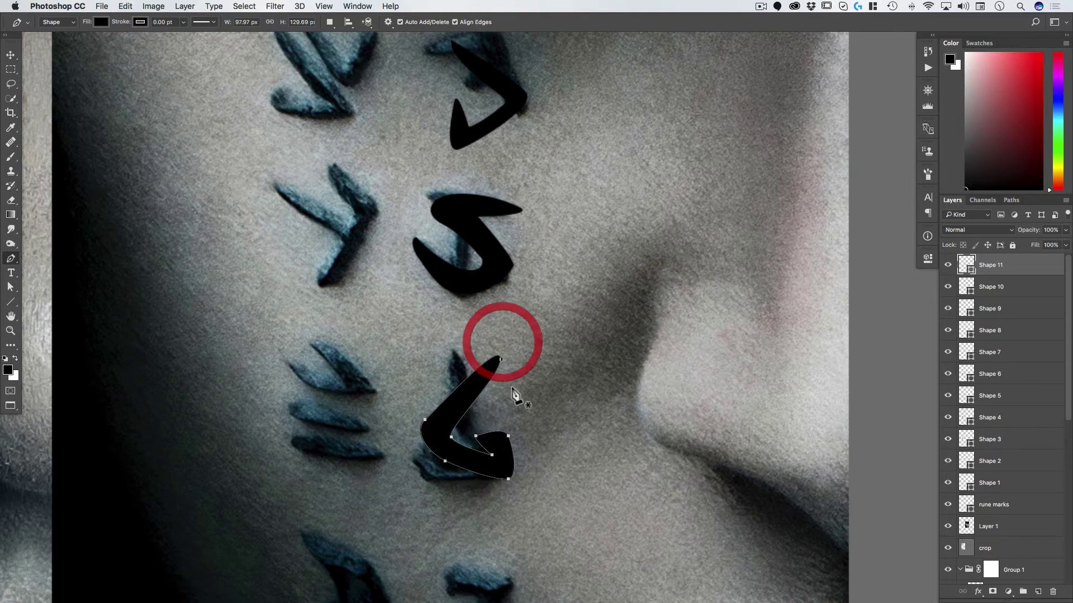
# - Draw a black N-like rune about 86 × 124 px with the Pen tool over the fourth rune in the poster's right column
pyautogui.press('space')
pyautogui.moveTo(515, 437); pyautogui.dragTo(504, 243)
pyautogui.moveTo(440, 366); pyautogui.dragTo(442, 378)
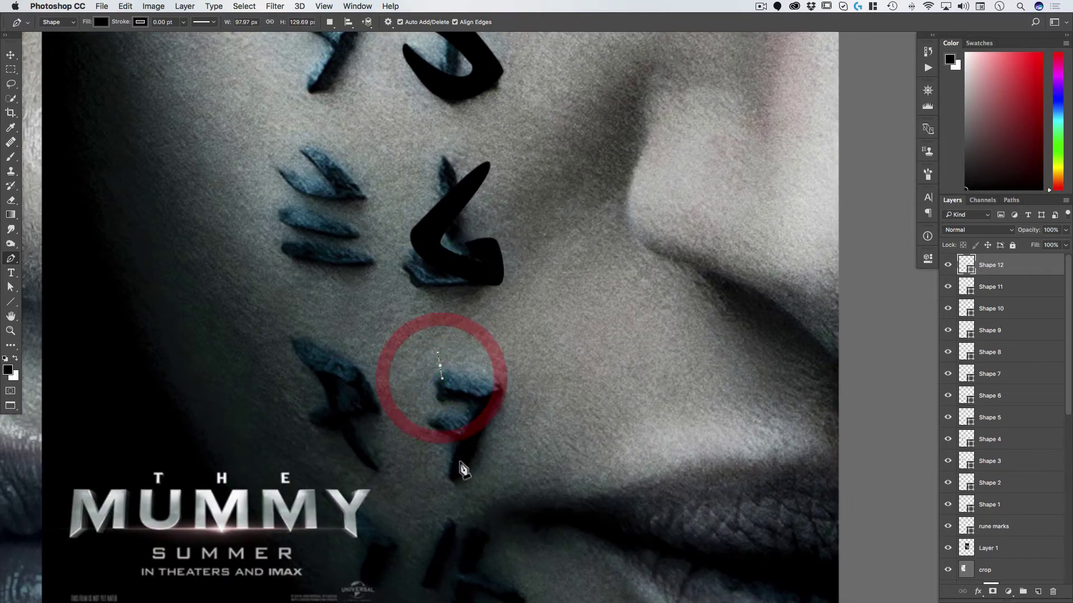
pyautogui.moveTo(461, 464); pyautogui.dragTo(471, 478)
pyautogui.click(480, 429)
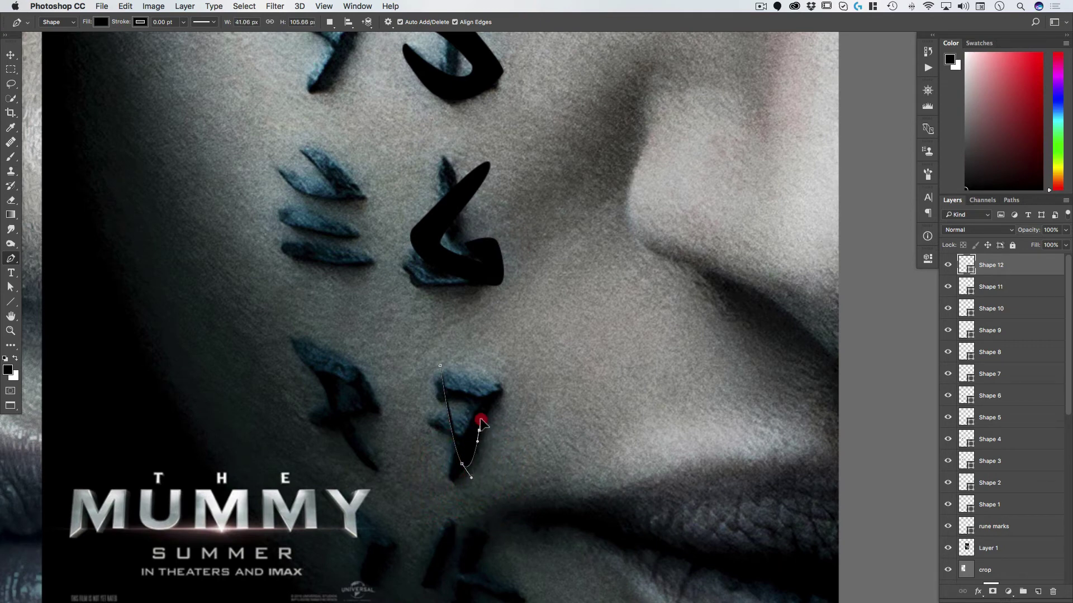
pyautogui.press('super+z')
pyautogui.moveTo(465, 391); pyautogui.dragTo(469, 412)
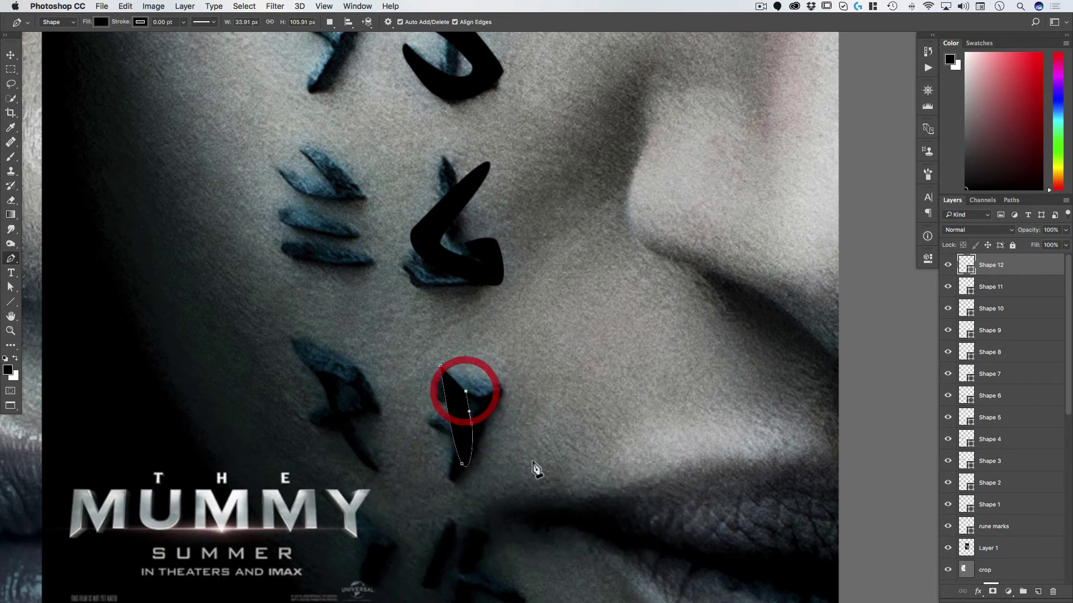
pyautogui.moveTo(527, 461); pyautogui.dragTo(522, 454)
pyautogui.moveTo(489, 348); pyautogui.dragTo(499, 352)
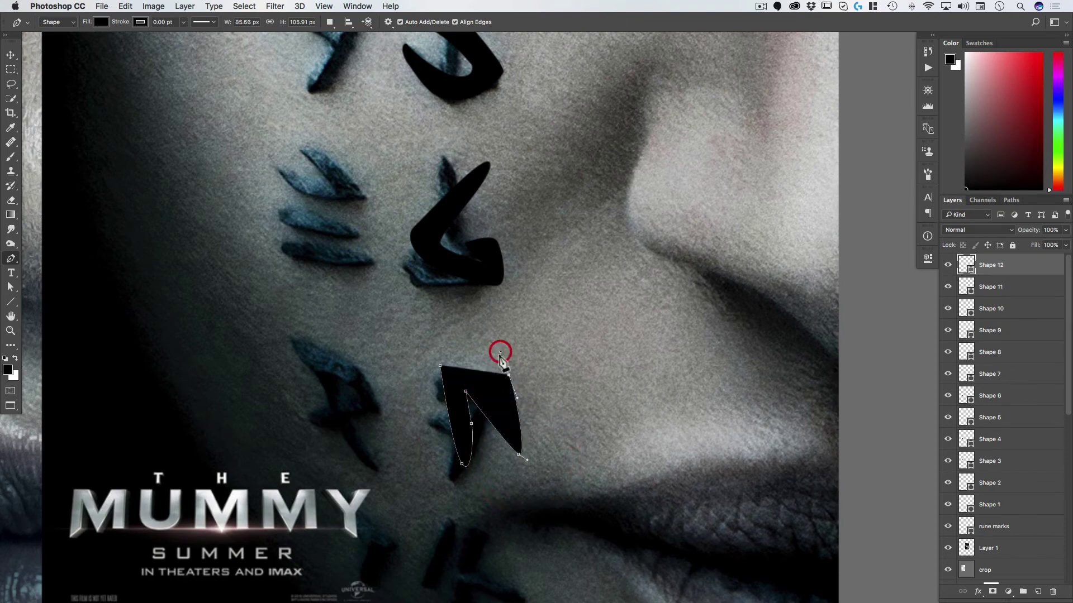
pyautogui.moveTo(500, 411); pyautogui.dragTo(502, 417)
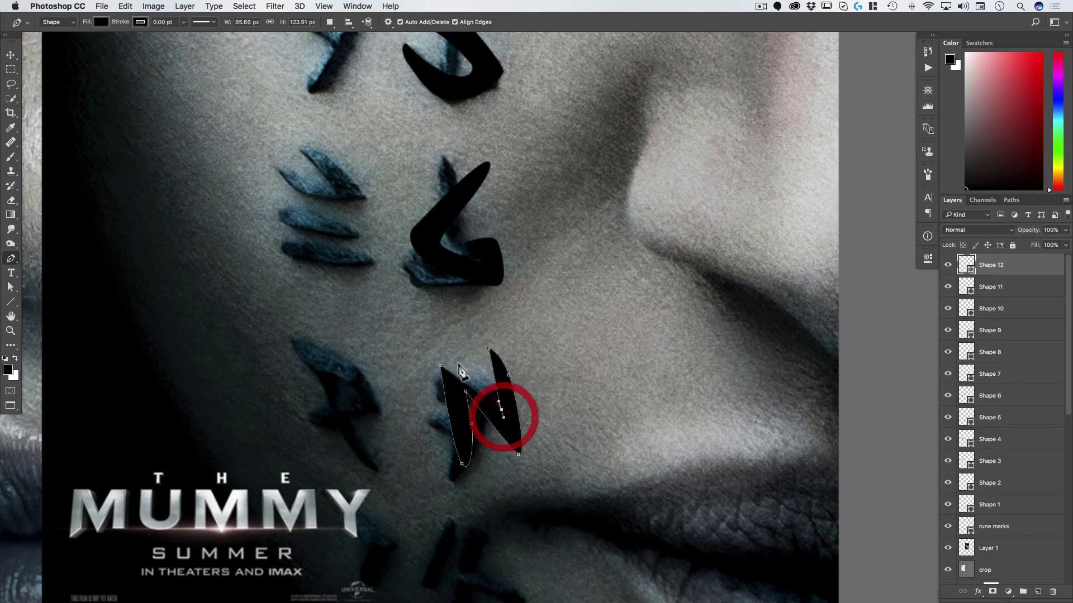
pyautogui.moveTo(455, 360); pyautogui.dragTo(468, 365)
pyautogui.click(439, 366)
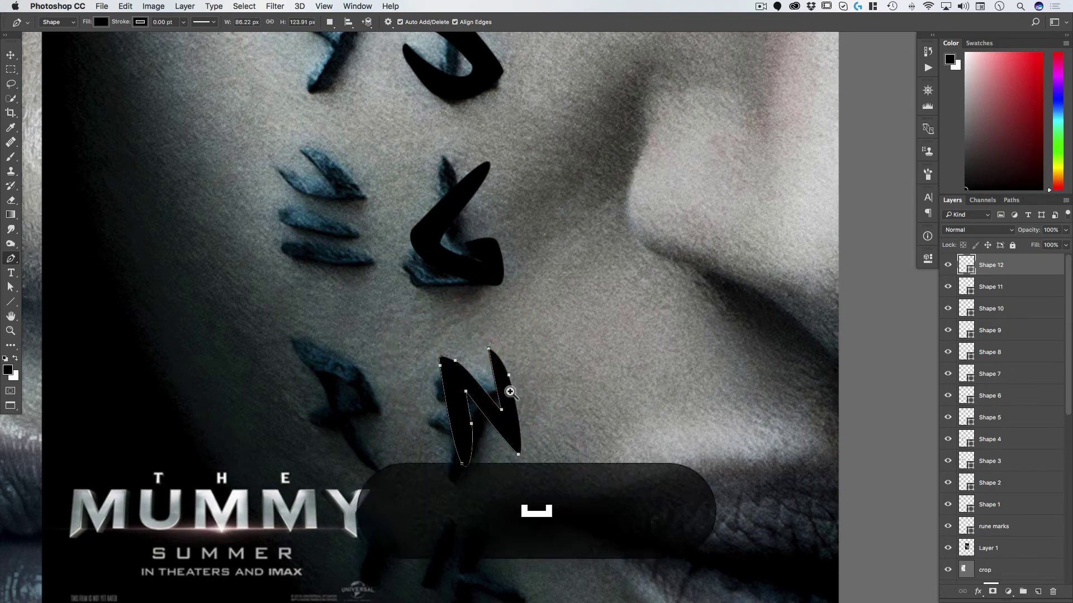
# - Select the four black runes over the poster's right column and move them onto the left face's cheek, beside the existing rune column
pyautogui.press('super+0')
pyautogui.press('v')
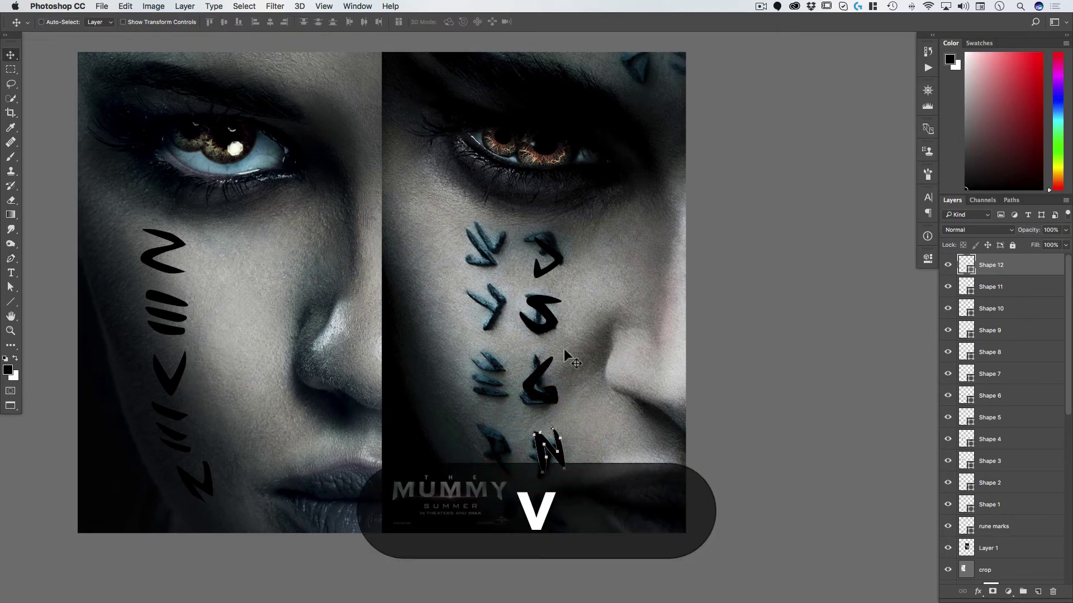
pyautogui.press('super+v')
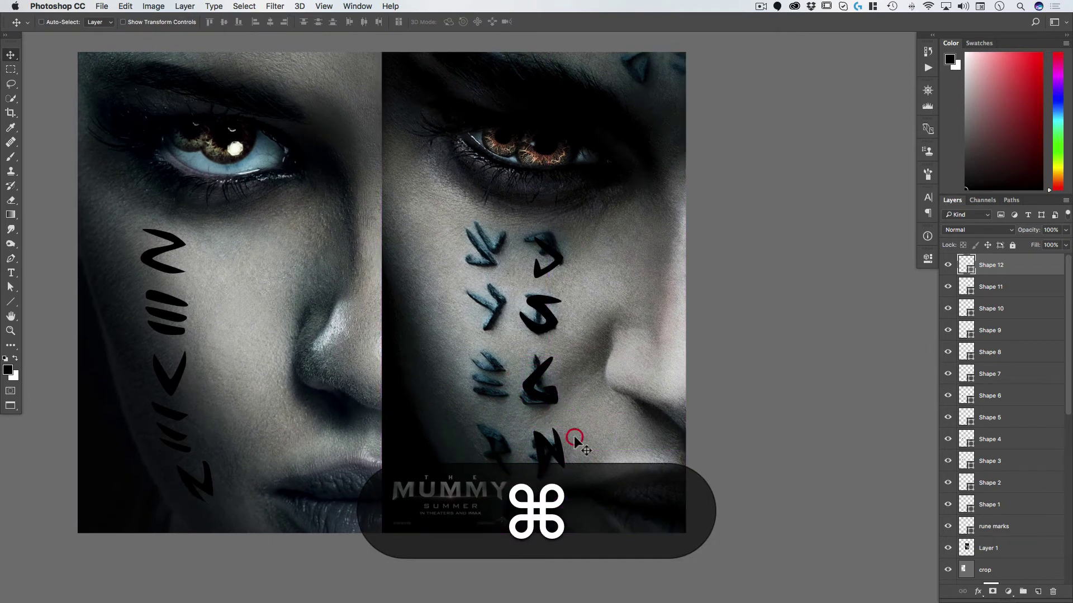
pyautogui.keyDown('shift'); pyautogui.keyDown('super'); pyautogui.click(548, 391); pyautogui.keyUp('super'); pyautogui.keyUp('shift')
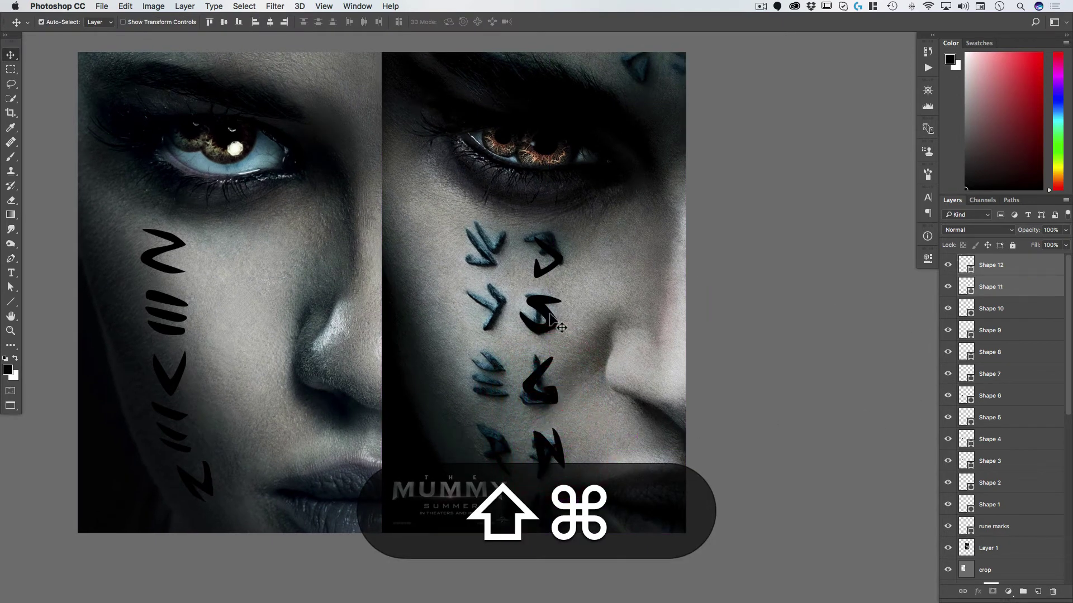
pyautogui.keyDown('shift'); pyautogui.keyDown('super'); pyautogui.click(550, 316); pyautogui.keyUp('super'); pyautogui.keyUp('shift')
pyautogui.keyDown('shift'); pyautogui.keyDown('super'); pyautogui.click(551, 246); pyautogui.keyUp('super'); pyautogui.keyUp('shift')
pyautogui.moveTo(550, 246); pyautogui.dragTo(254, 260)
# - Rotate the moved rune column slightly with Free Transform so it follows the slant of the left cheek
pyautogui.press('super+t')
pyautogui.moveTo(287, 252); pyautogui.dragTo(483, 288)
pyautogui.doubleClick(252, 266)
# - Convert all rune layers from Shape 12 through rune marks into one smart object, and toggle its visibility to check it
pyautogui.press('space')
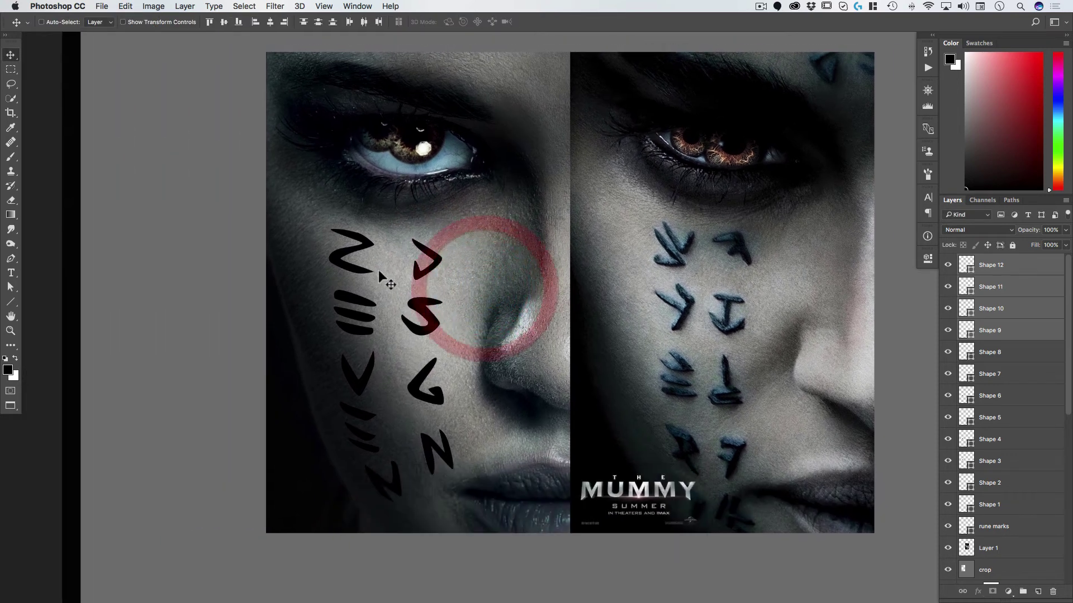
pyautogui.press('space')
pyautogui.moveTo(428, 424); pyautogui.dragTo(385, 386)
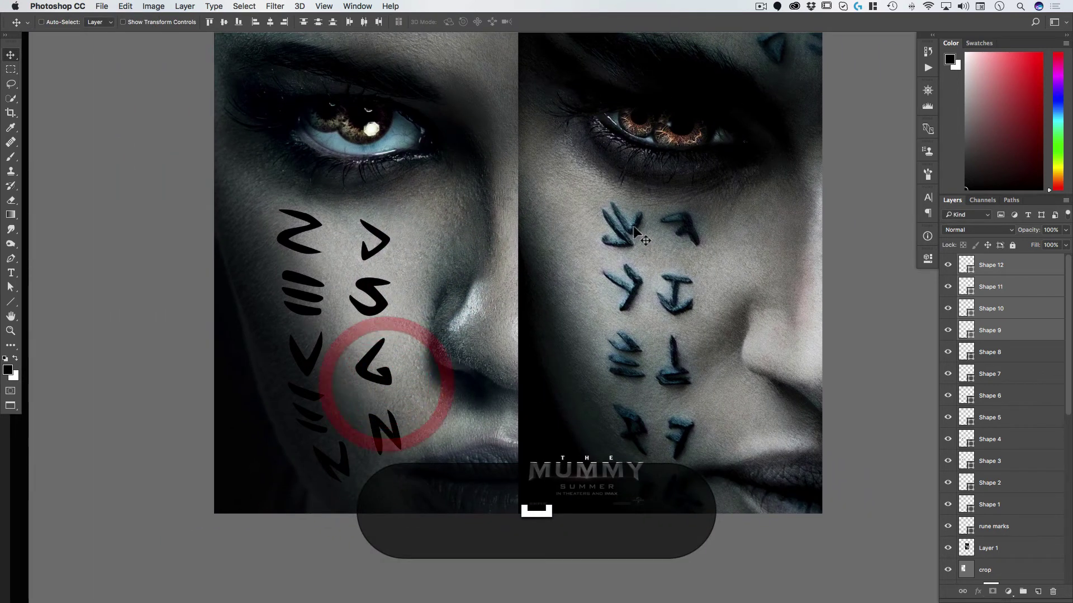
pyautogui.click(1006, 264)
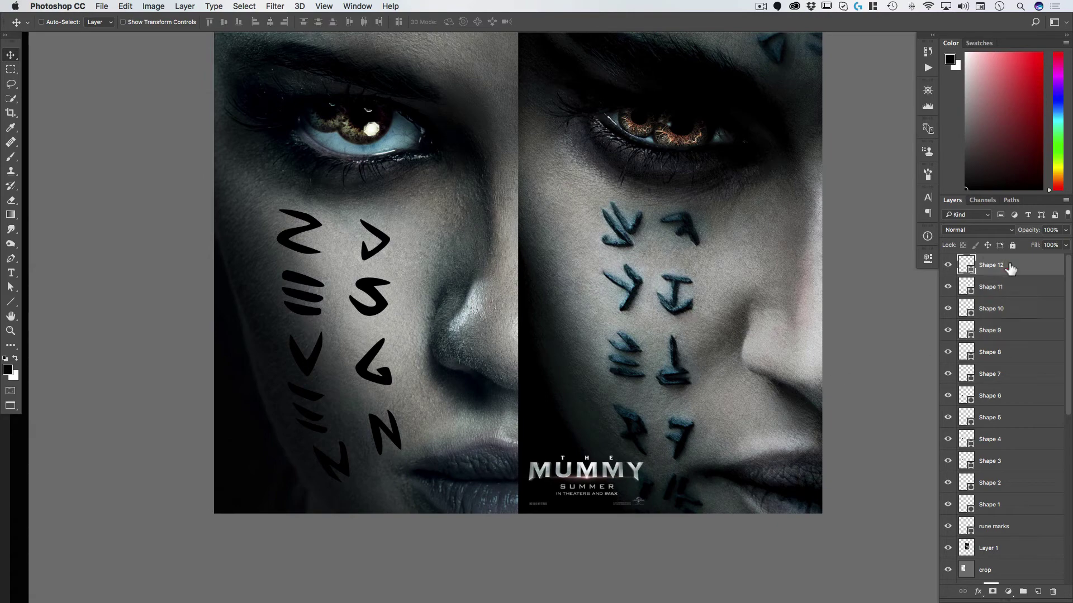
pyautogui.scroll(-1, 1000, 491)
pyautogui.keyDown('shift'); pyautogui.click(1000, 522); pyautogui.keyUp('shift')
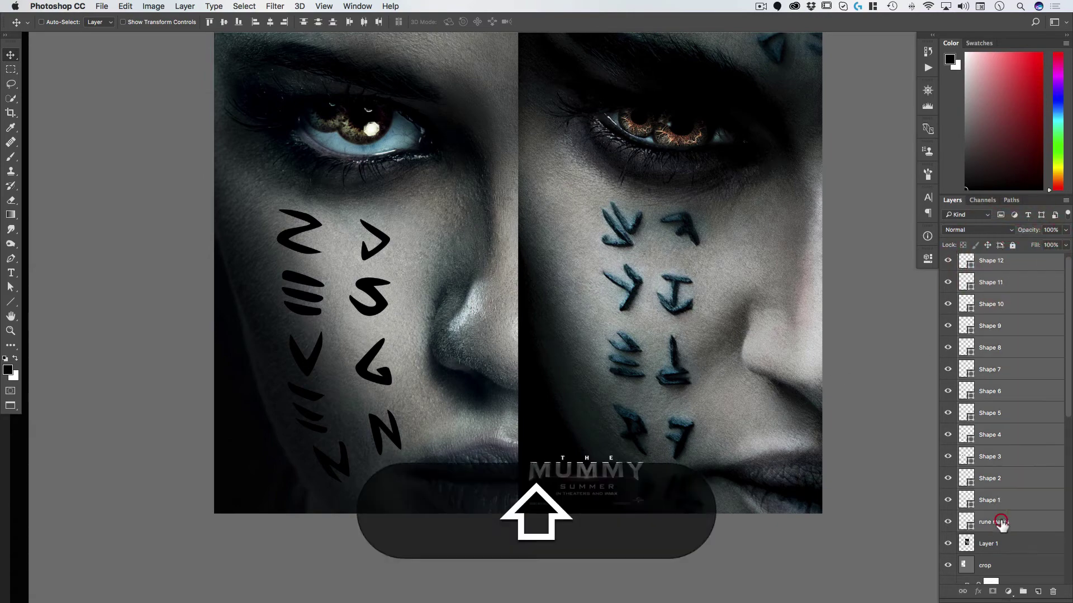
pyautogui.rightClick(1006, 295)
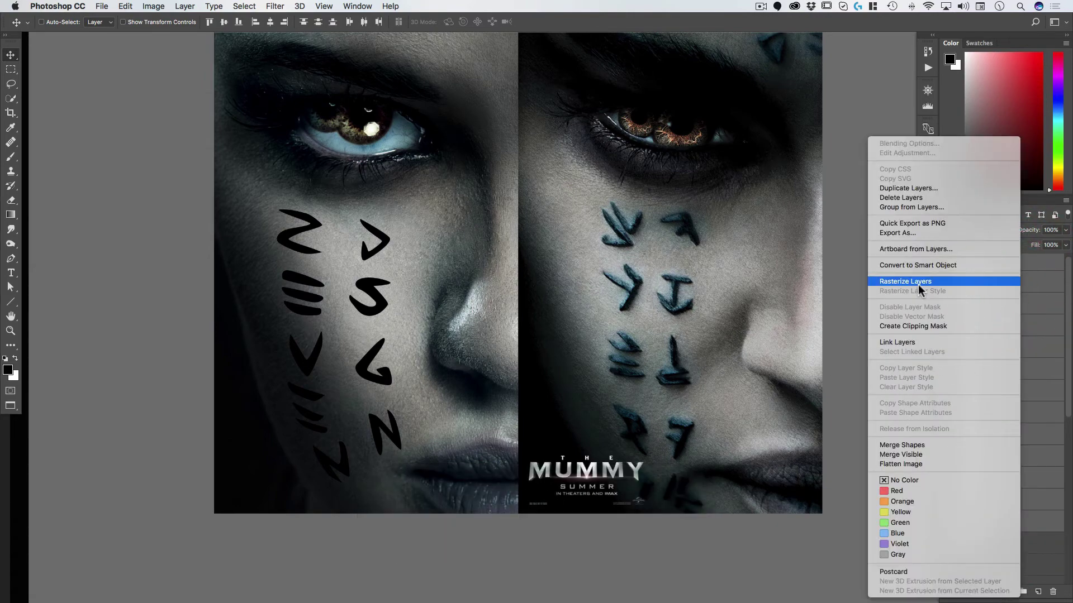
pyautogui.click(918, 265)
pyautogui.click(949, 267)
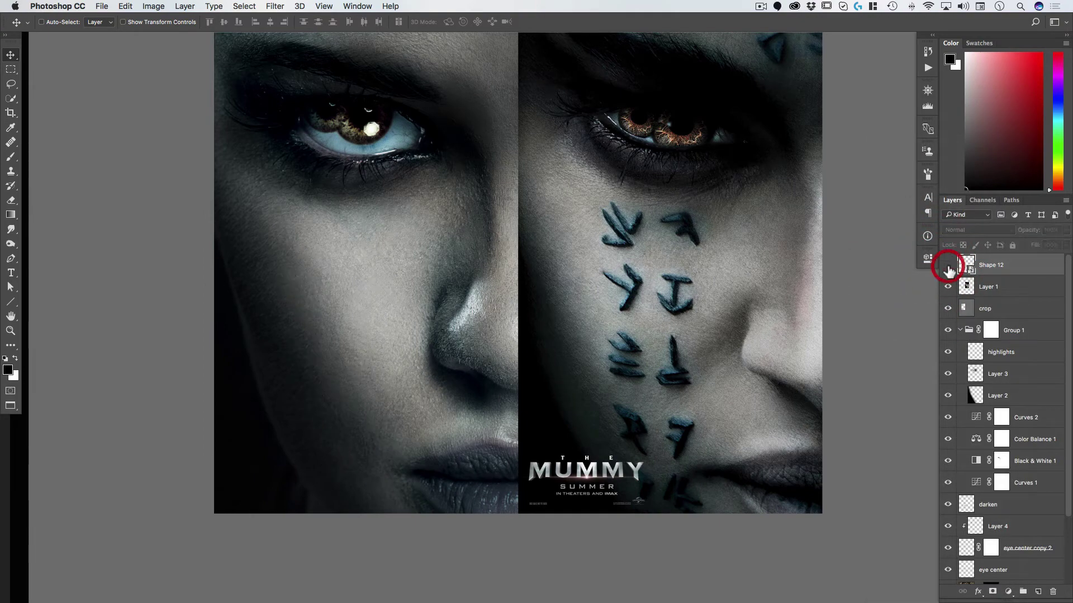
pyautogui.click(949, 267)
# - Examine the poster's rune markings up close and compare their edges and shading with the black runes on the left face
pyautogui.moveTo(394, 311); pyautogui.dragTo(340, 336)
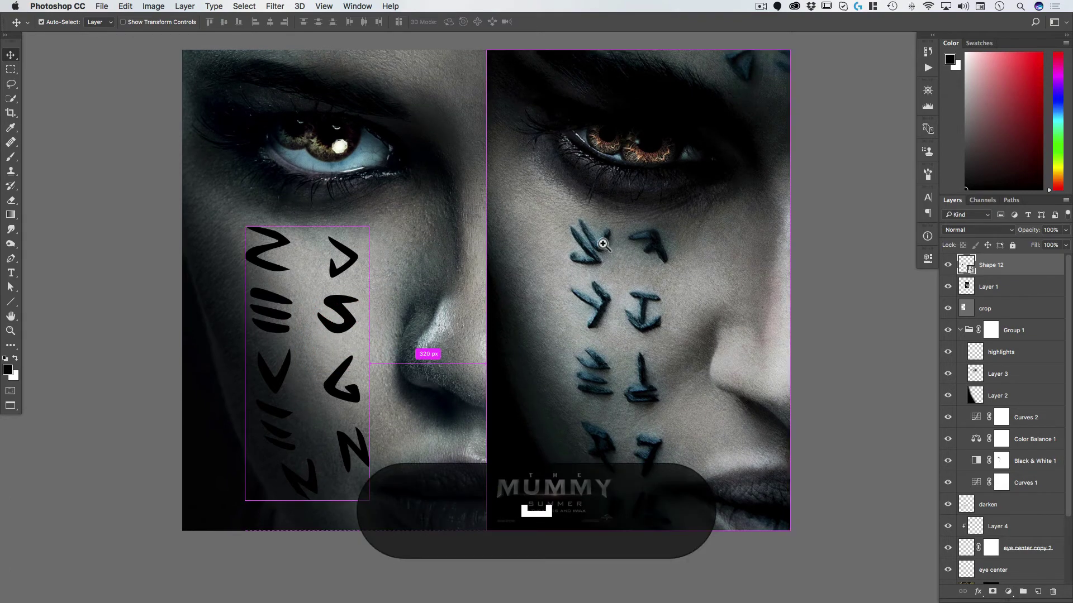
pyautogui.keyDown('super'); pyautogui.click(662, 216); pyautogui.keyUp('super')
pyautogui.moveTo(567, 239); pyautogui.dragTo(532, 226)
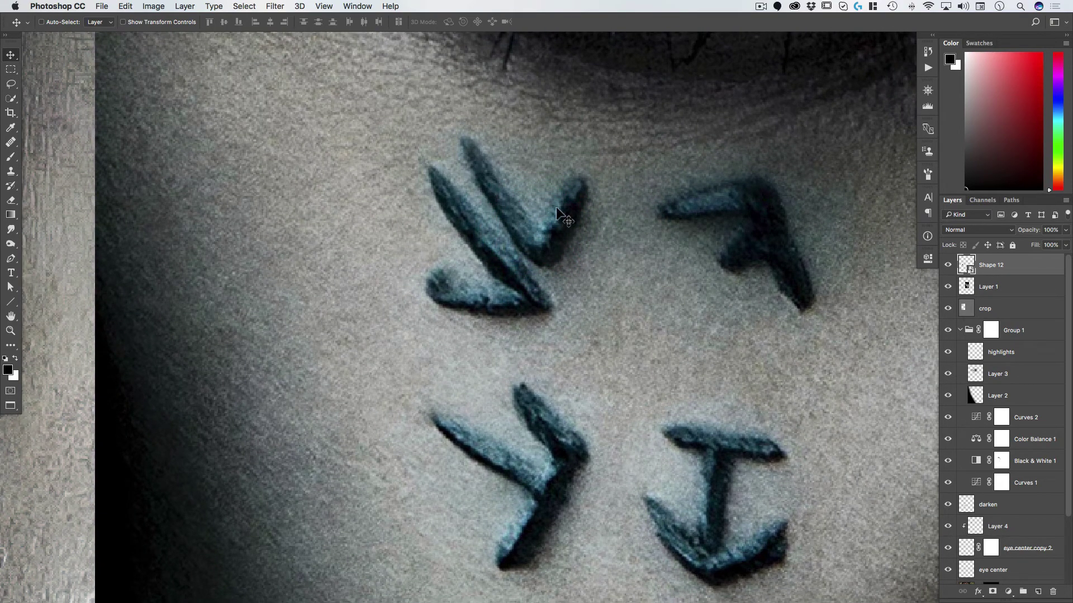
pyautogui.moveTo(534, 319); pyautogui.dragTo(559, 317)
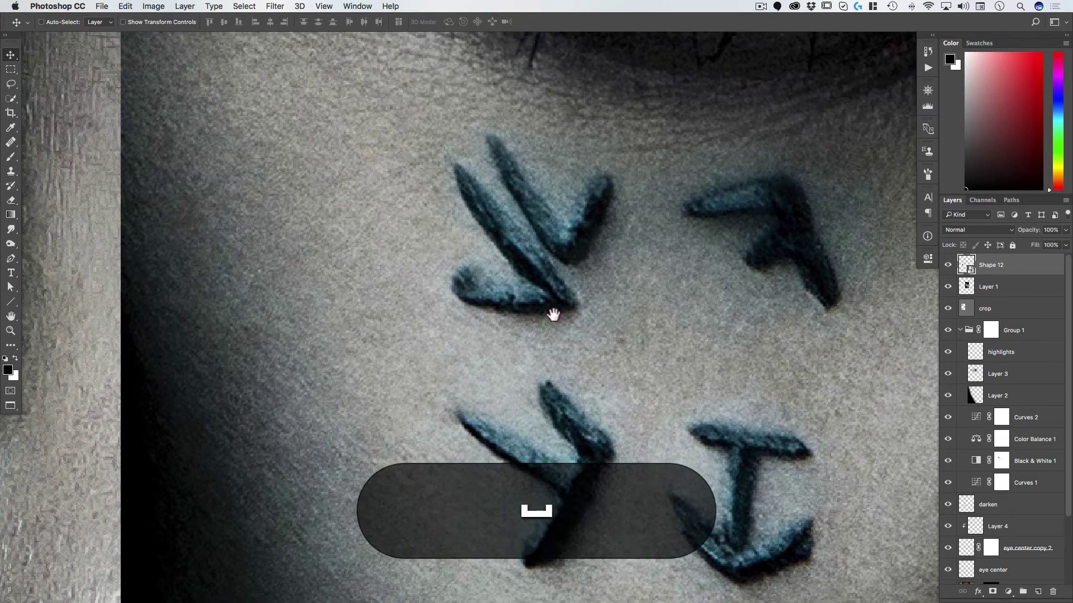
pyautogui.keyDown('alt'); pyautogui.click(657, 457); pyautogui.keyUp('alt')
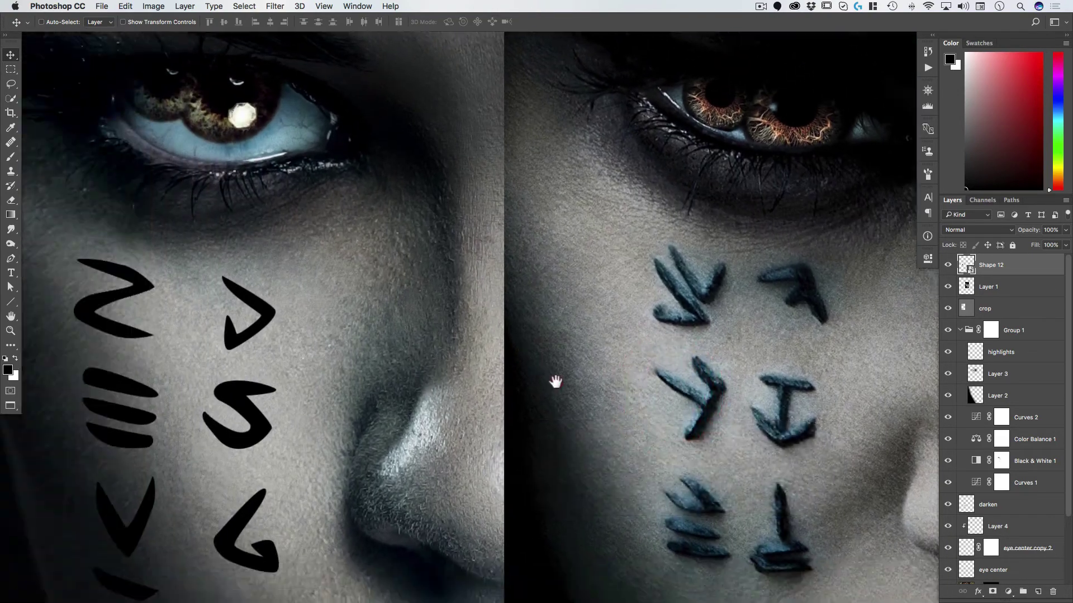
pyautogui.keyDown('super'); pyautogui.click(711, 370); pyautogui.keyUp('super')
pyautogui.keyDown('alt'); pyautogui.click(650, 390); pyautogui.keyUp('alt')
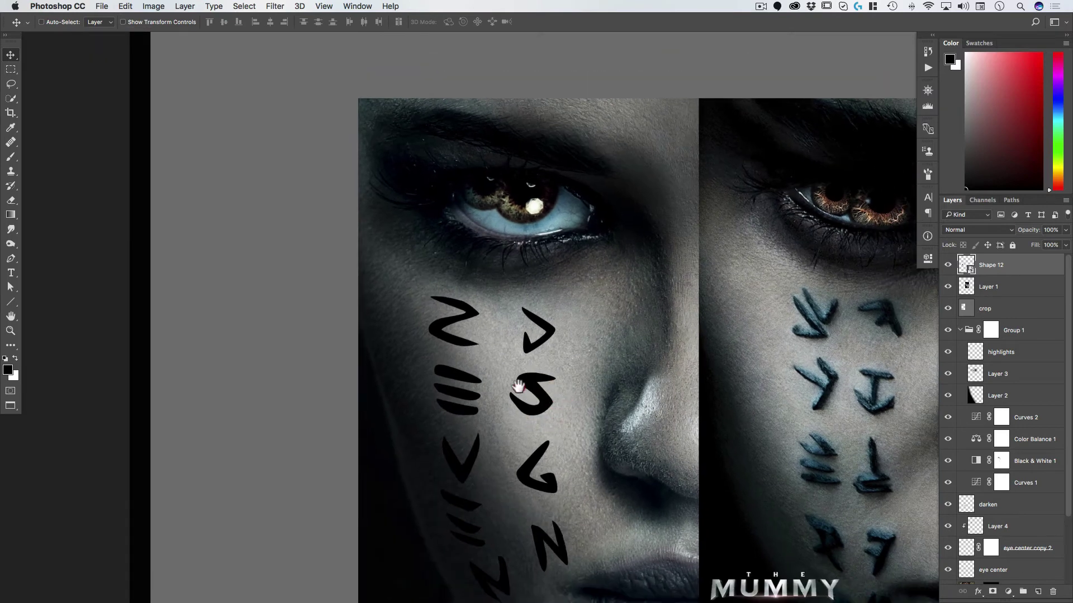
pyautogui.moveTo(521, 378); pyautogui.dragTo(447, 356)
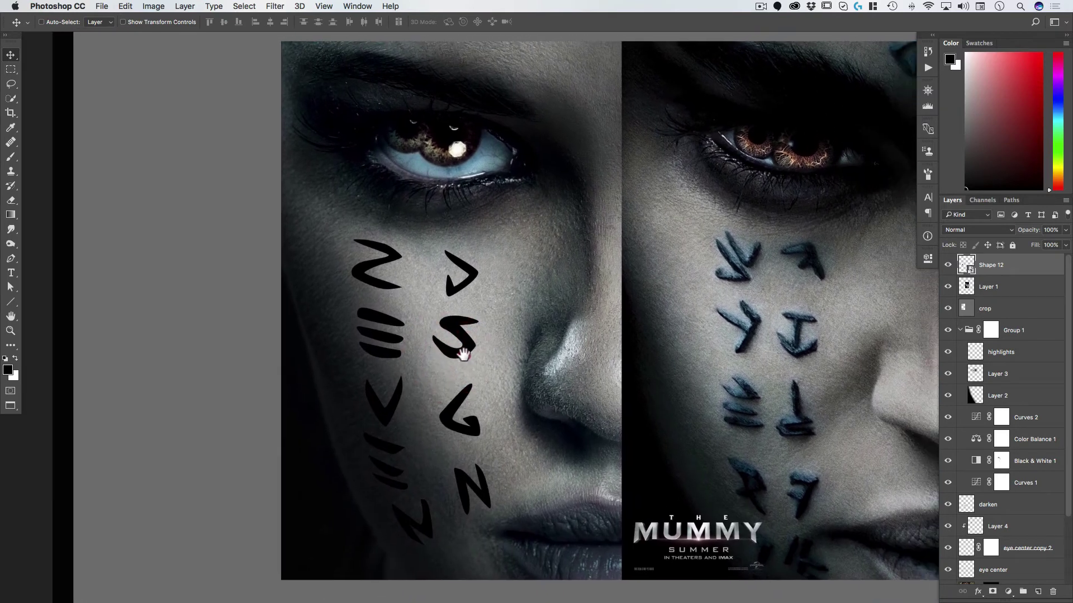
pyautogui.click(465, 349)
# - Duplicate the Shape 12 smart object and apply a Gaussian Blur with a 19 px radius to the copy
pyautogui.press('super')
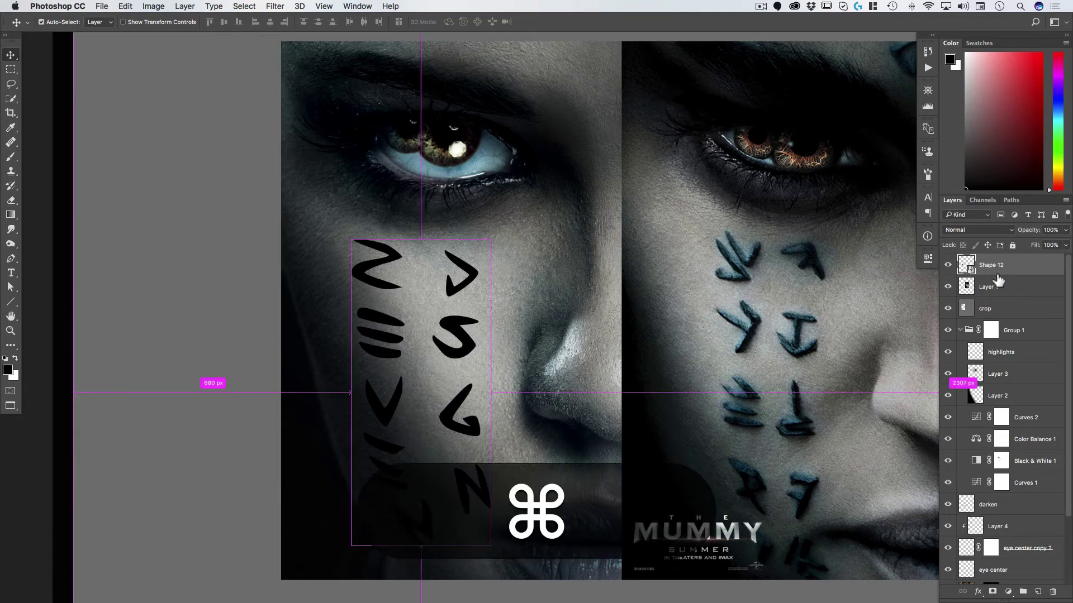
pyautogui.press('super+j')
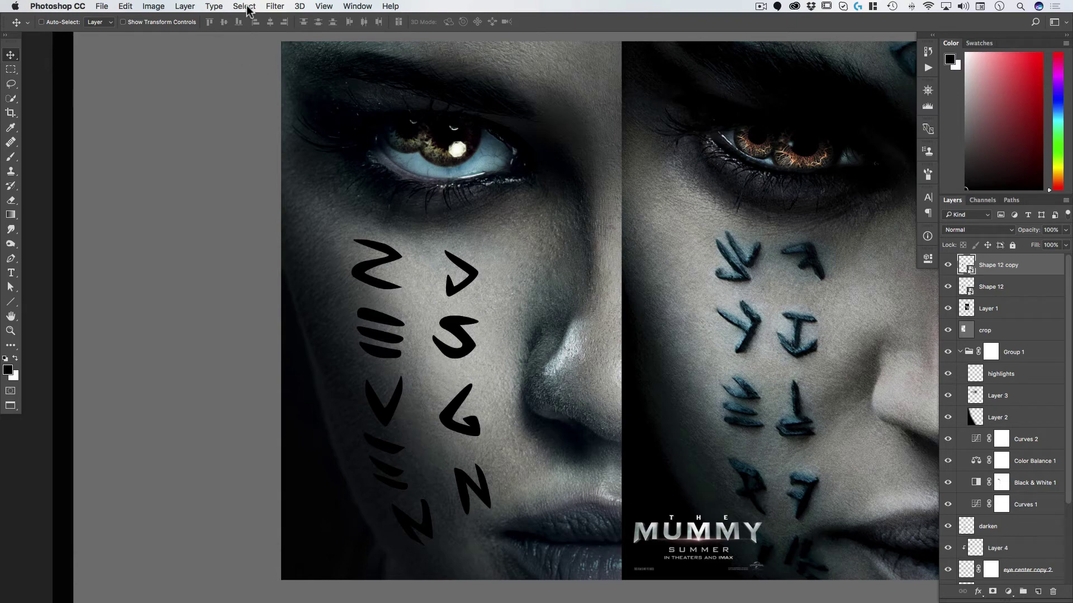
pyautogui.click(275, 6)
pyautogui.moveTo(304, 139)
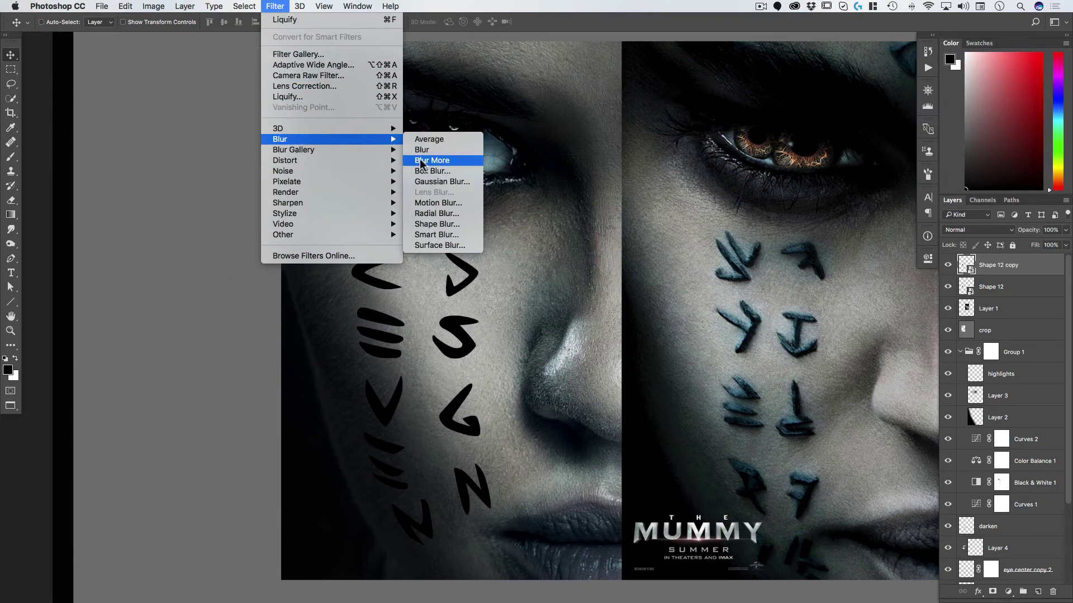
pyautogui.click(433, 181)
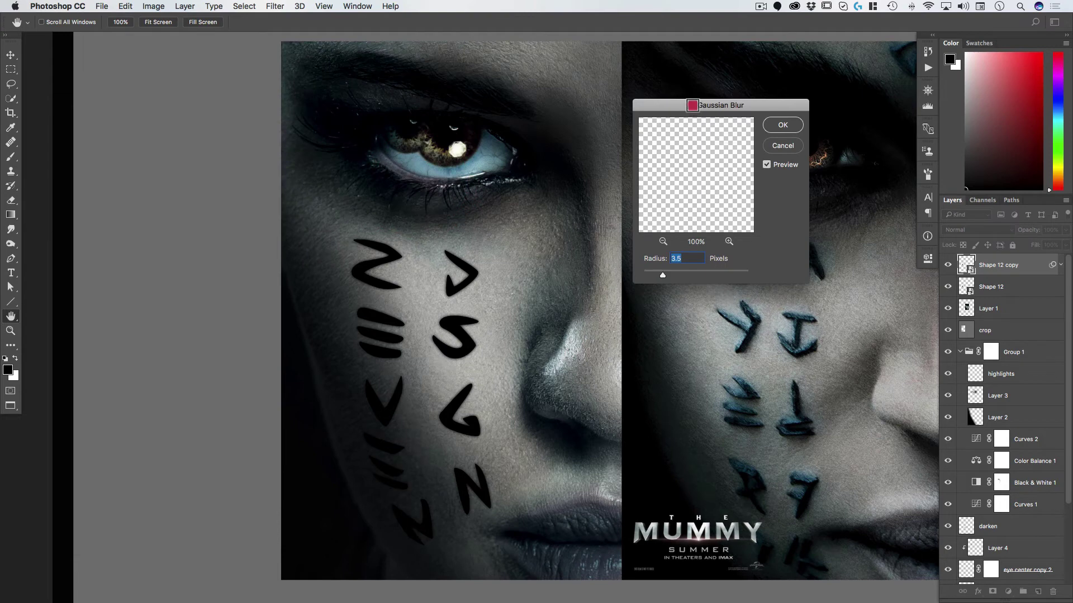
pyautogui.moveTo(693, 105); pyautogui.dragTo(682, 117)
pyautogui.moveTo(653, 288); pyautogui.dragTo(677, 286)
pyautogui.click(679, 286)
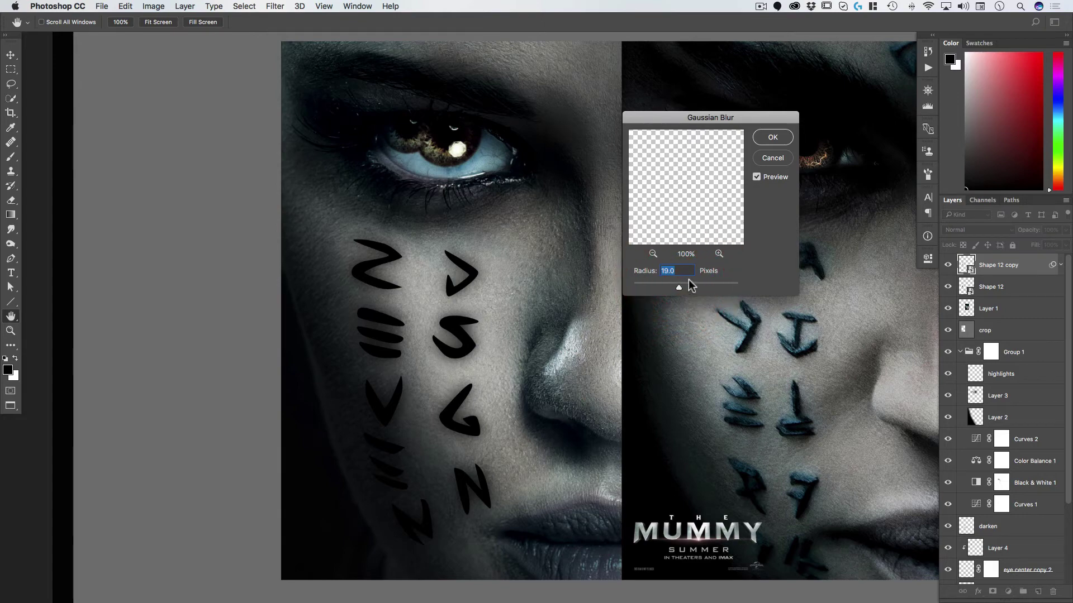
pyautogui.click(772, 137)
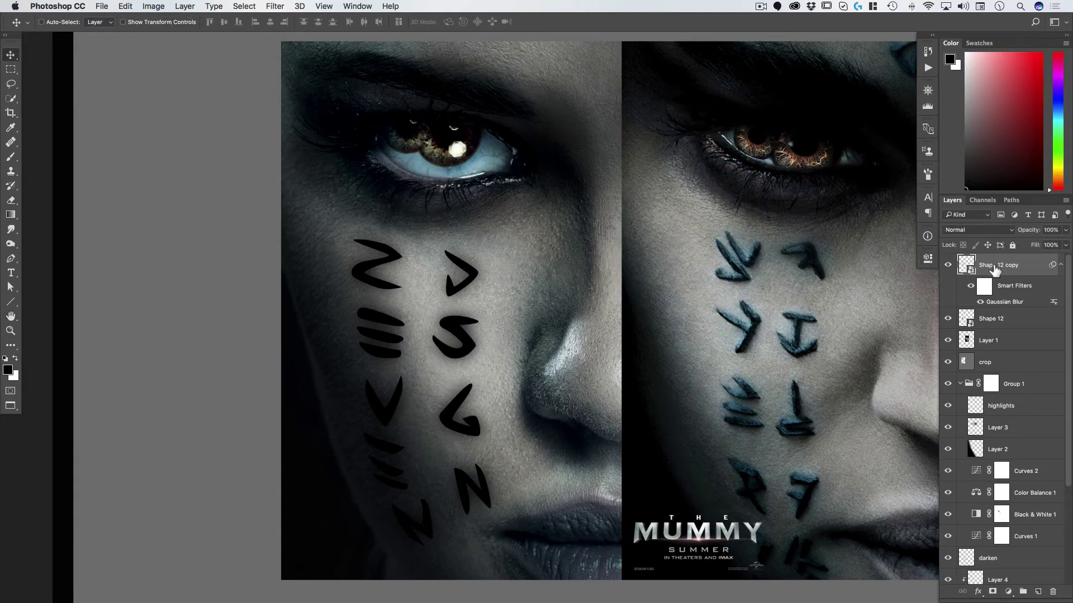
# - Move the blurred Shape 12 copy layer into Group 1 beneath Curves 1 and lower its opacity to about 66%
pyautogui.click(1008, 591)
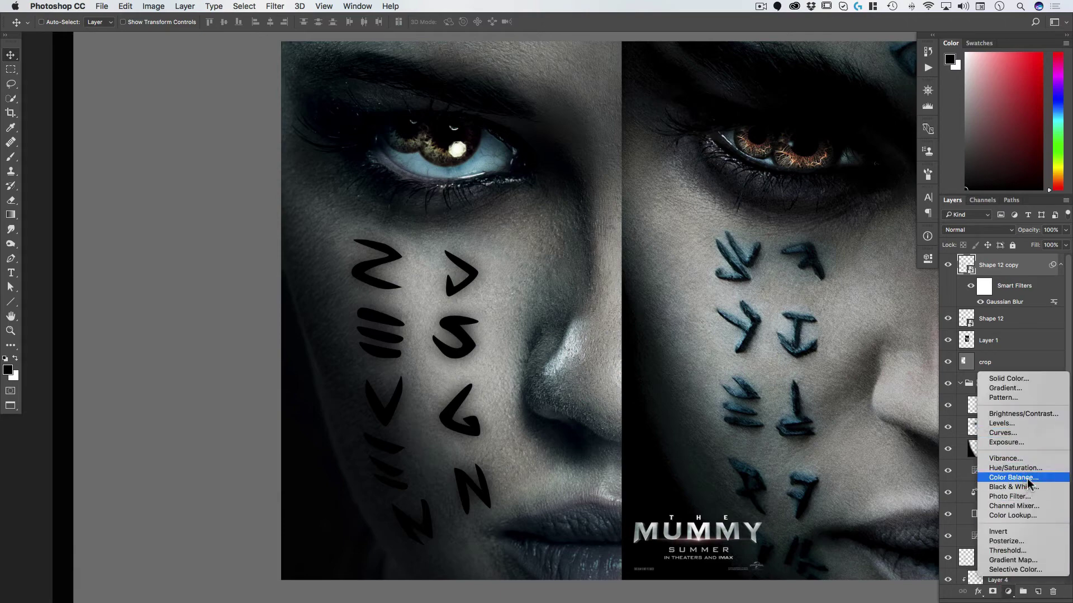
pyautogui.click(1012, 273)
pyautogui.moveTo(1006, 267); pyautogui.dragTo(1024, 535)
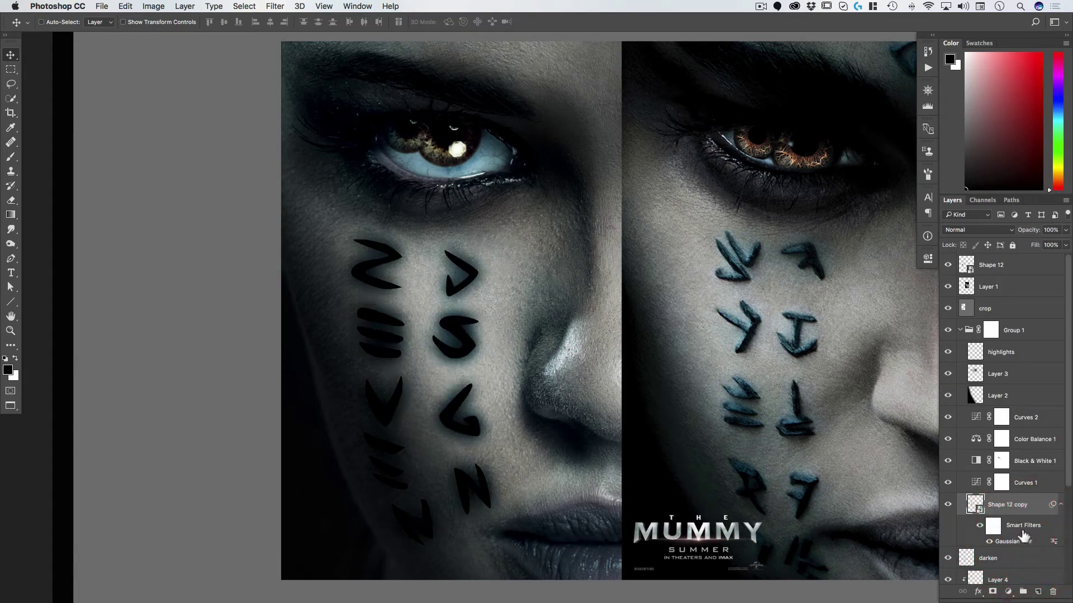
pyautogui.scroll(-2, 589, 337)
pyautogui.hscroll(2, 589, 337)
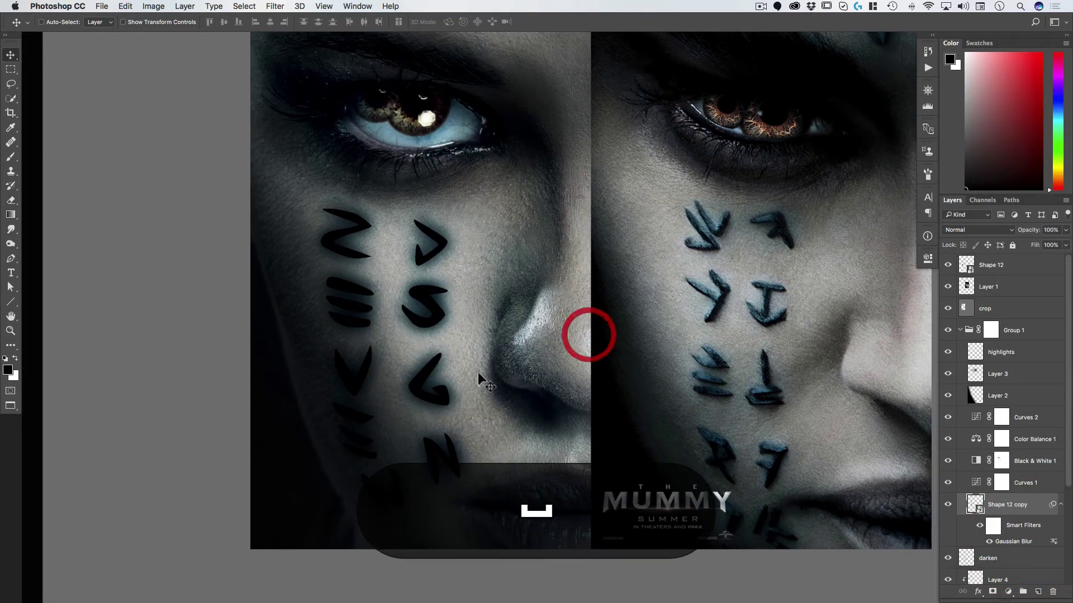
pyautogui.moveTo(1035, 236); pyautogui.dragTo(1015, 236)
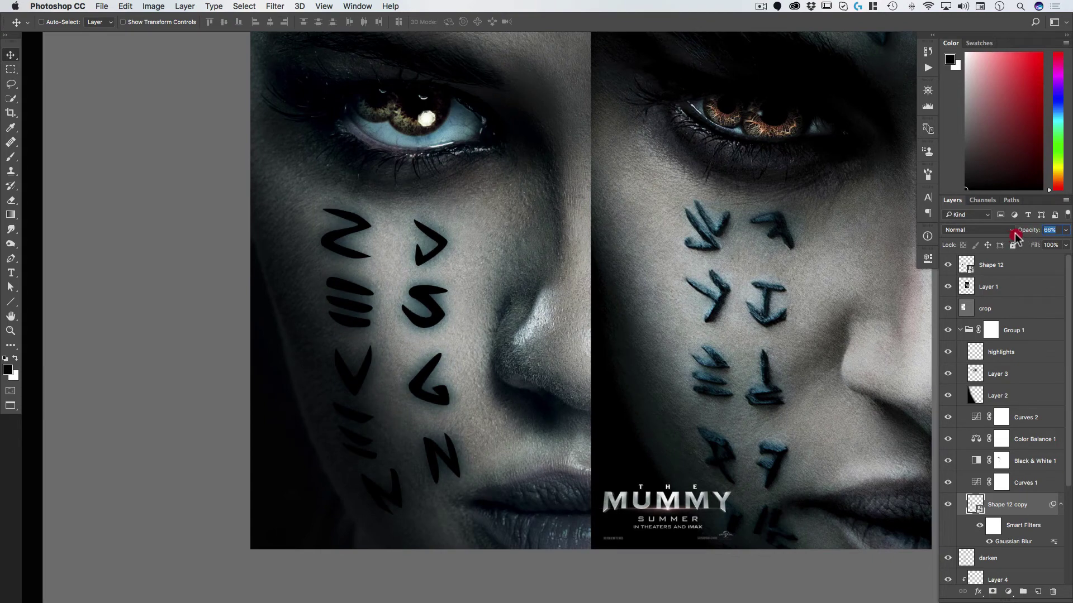
pyautogui.moveTo(1012, 236); pyautogui.dragTo(1016, 234)
# - Add a Bevel & Emboss effect to the Shape 12 layer using Inner Bevel, the Chisel Hard technique and a 57 px size
pyautogui.click(990, 267)
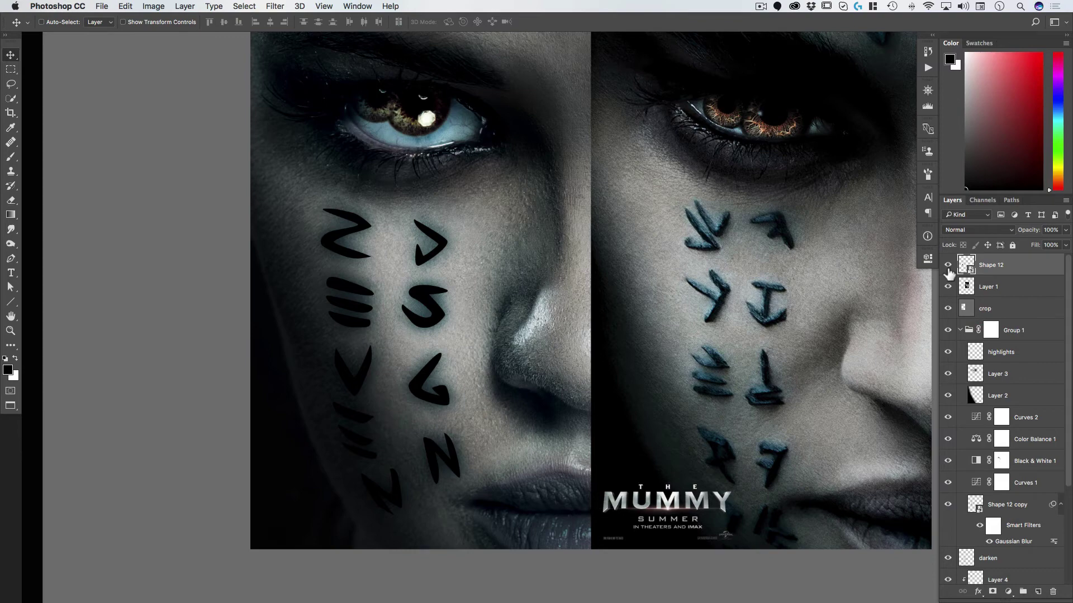
pyautogui.click(977, 593)
pyautogui.click(1000, 490)
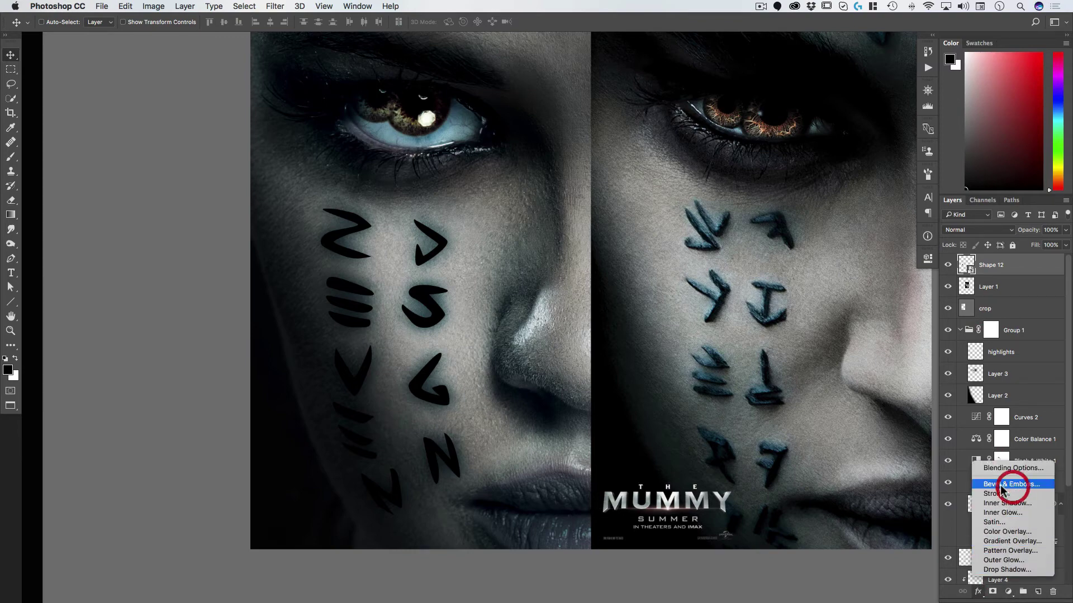
pyautogui.moveTo(446, 168); pyautogui.dragTo(655, 252)
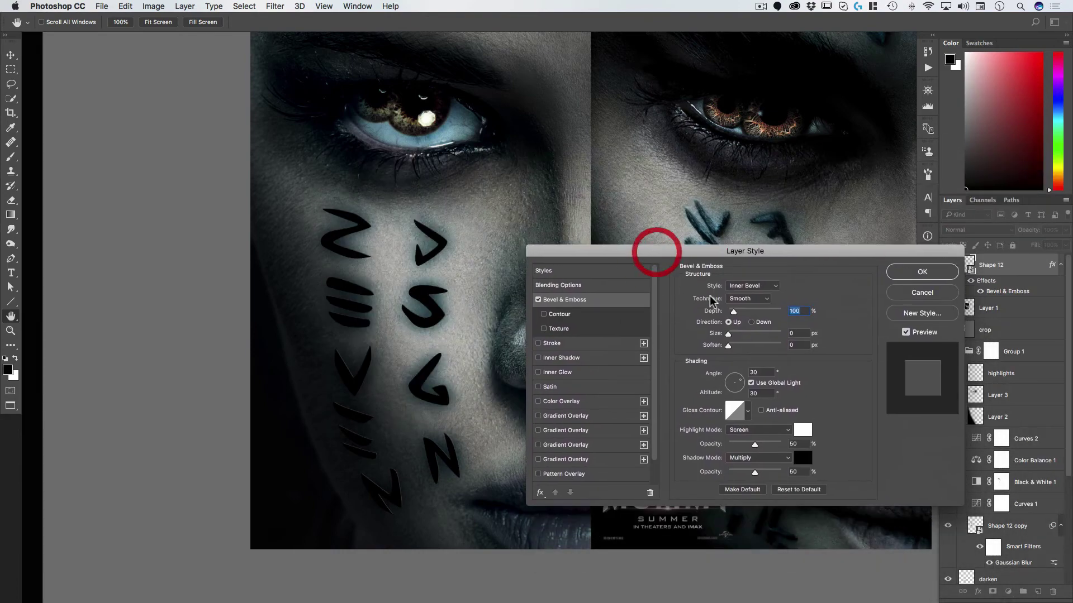
pyautogui.click(752, 286)
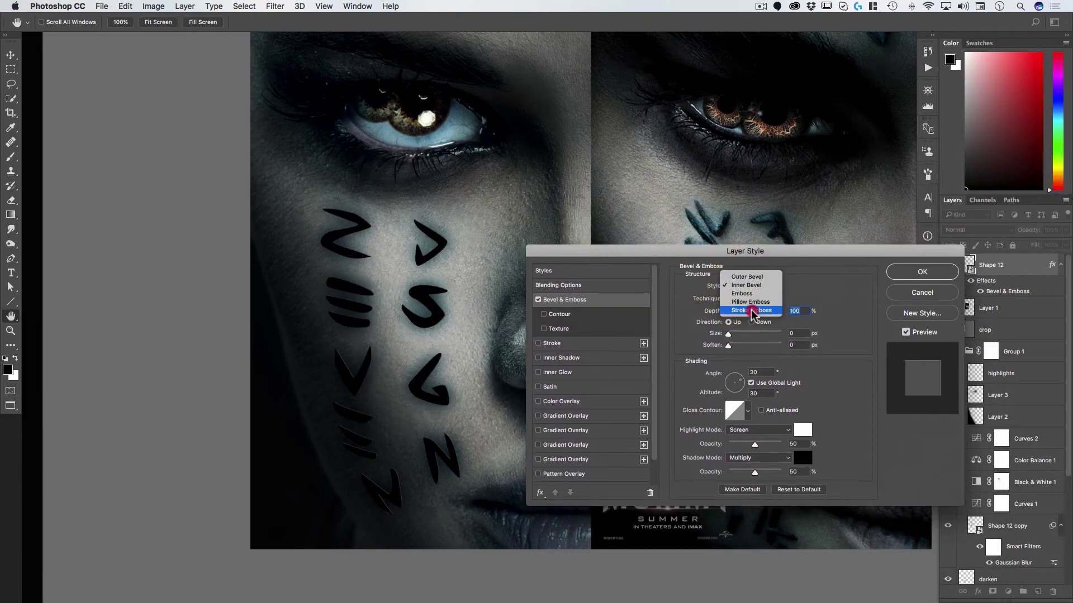
pyautogui.click(746, 285)
pyautogui.click(742, 298)
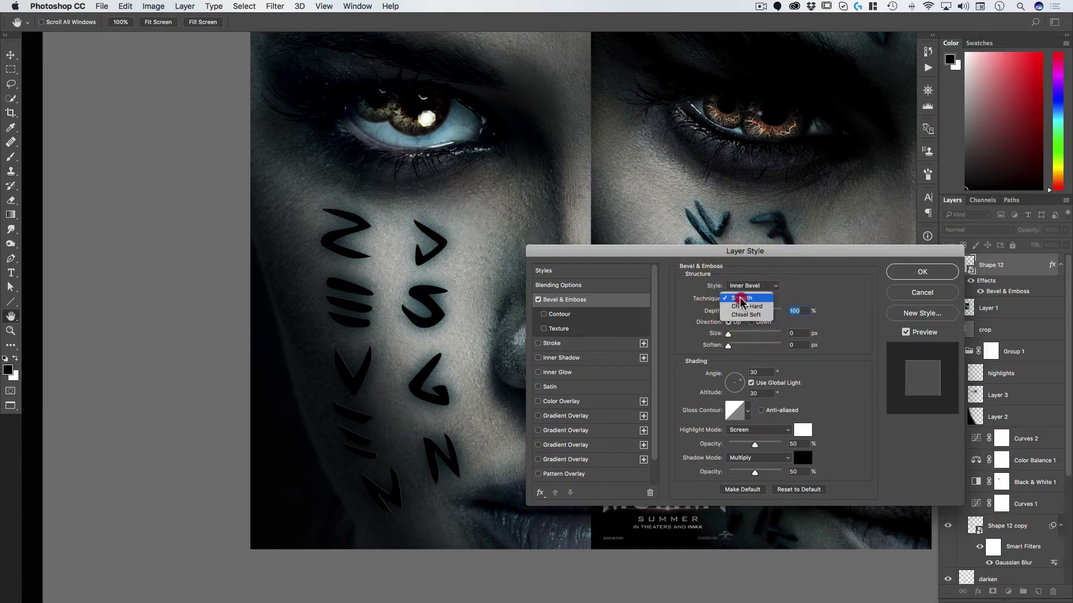
pyautogui.click(746, 306)
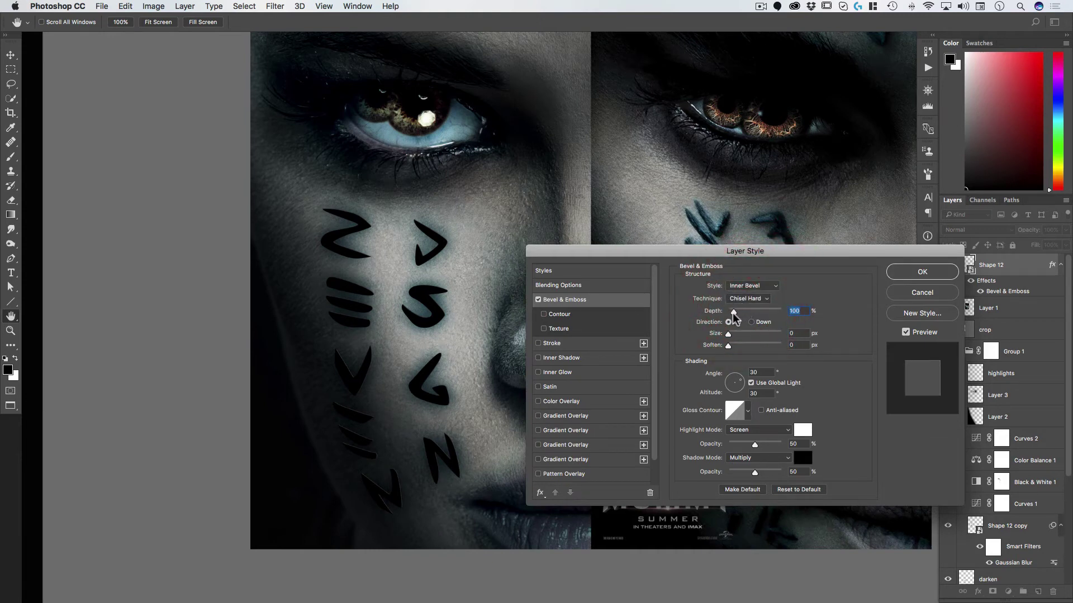
pyautogui.moveTo(728, 337); pyautogui.dragTo(743, 334)
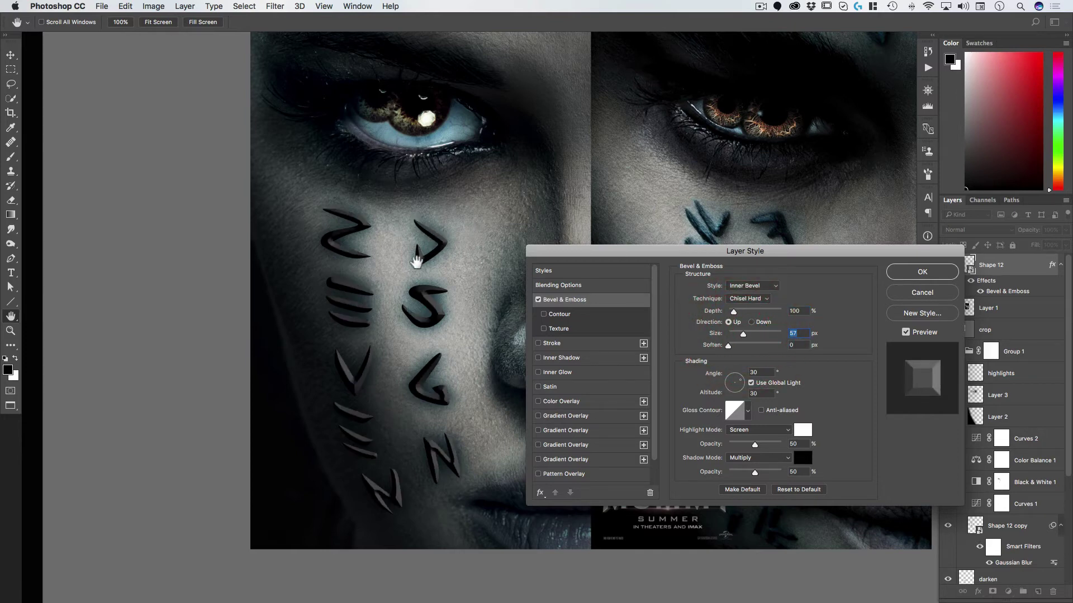
# - Set the bevel's light angle to 104° and altitude to 48°, and apply the layer style
pyautogui.moveTo(707, 251); pyautogui.dragTo(703, 271)
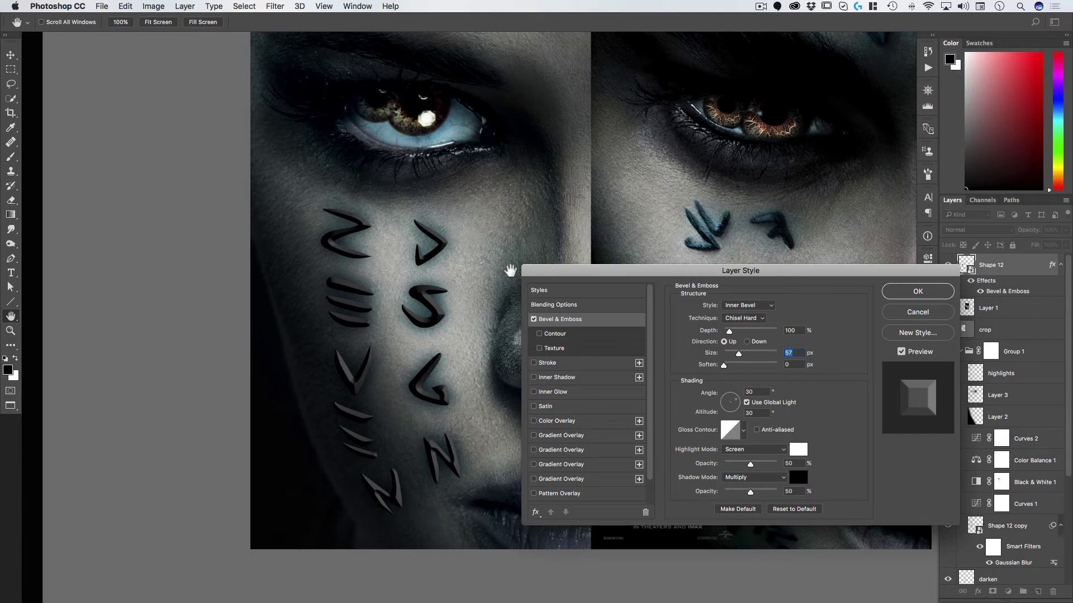
pyautogui.moveTo(628, 278); pyautogui.dragTo(634, 441)
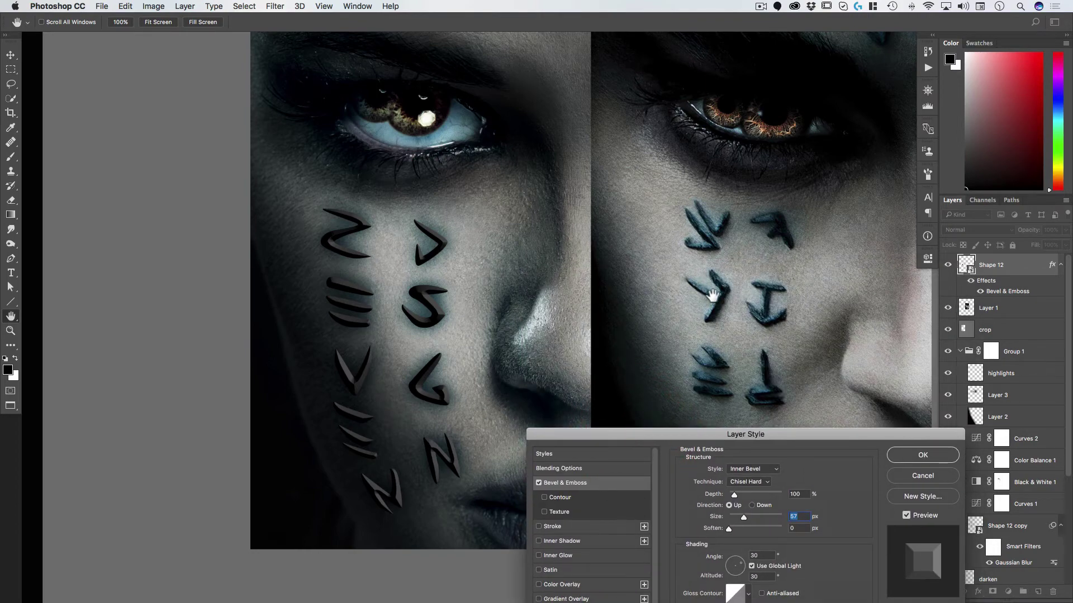
pyautogui.moveTo(719, 440); pyautogui.dragTo(719, 389)
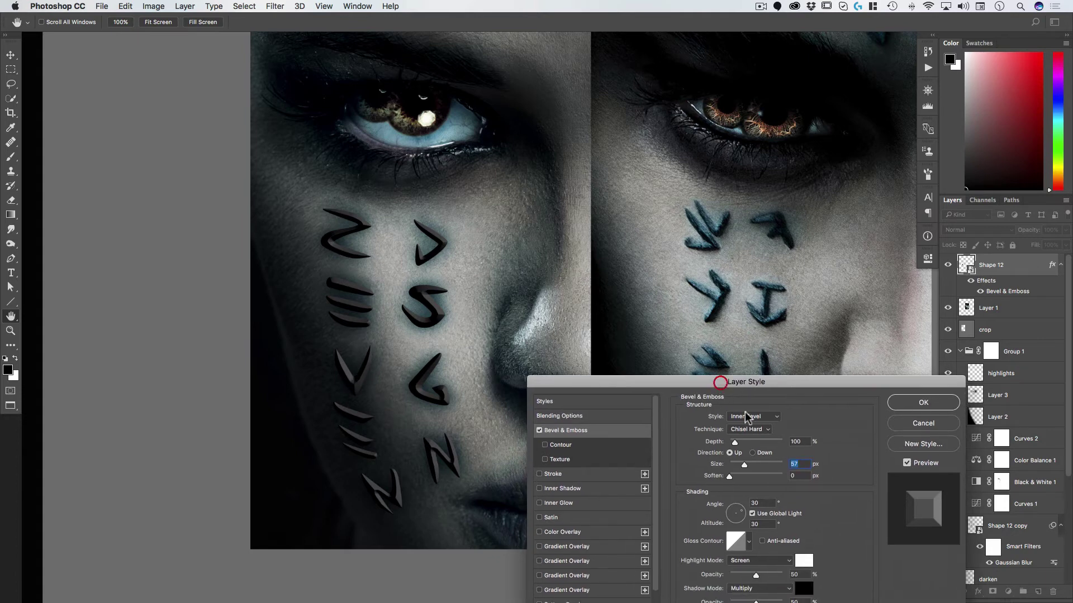
pyautogui.click(735, 513)
pyautogui.moveTo(733, 508); pyautogui.dragTo(733, 513)
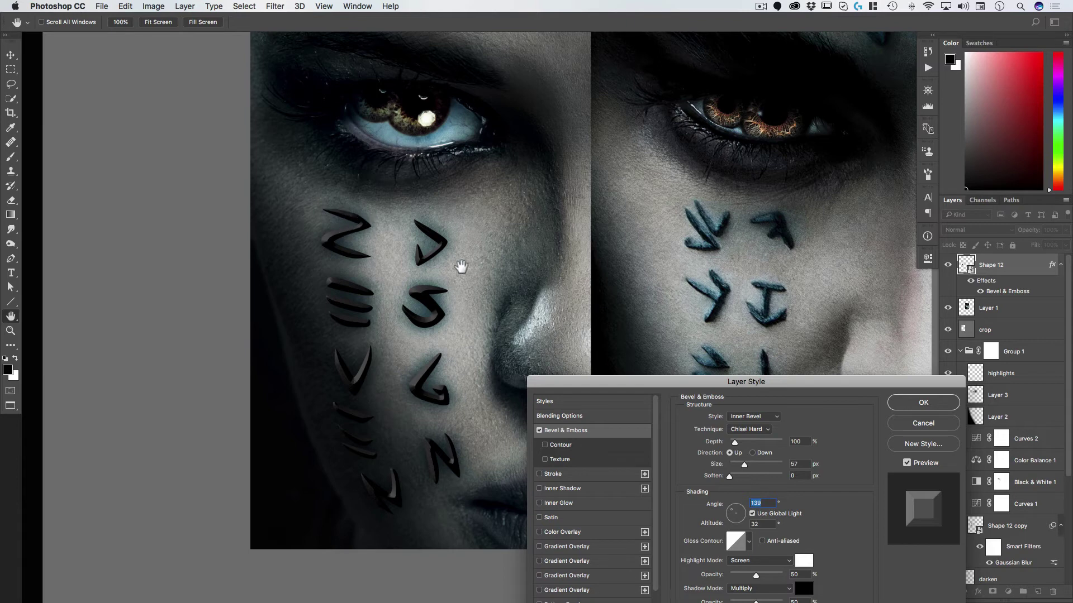
pyautogui.click(734, 514)
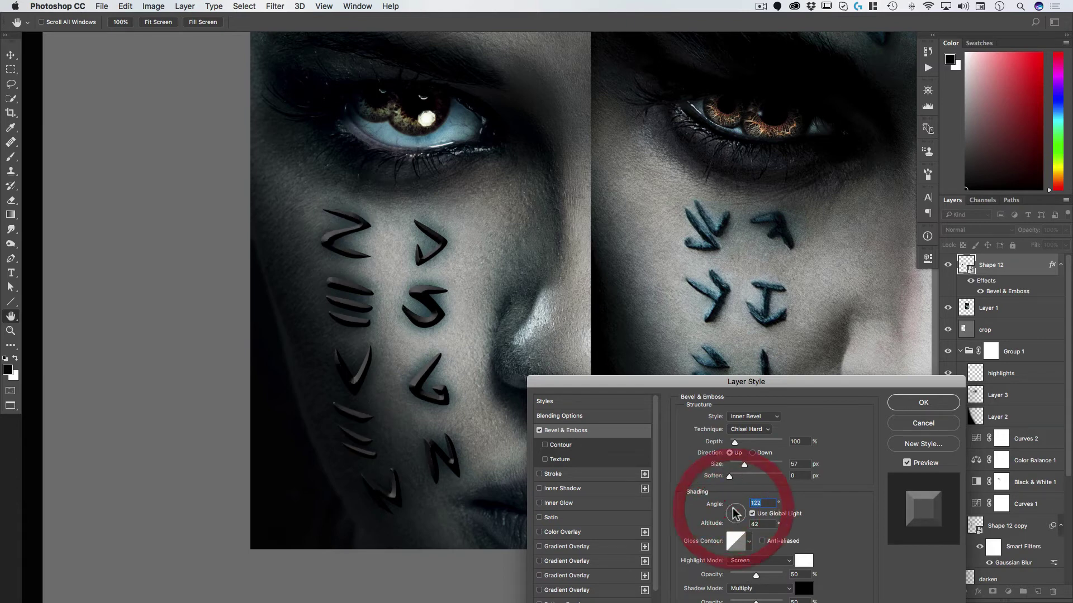
pyautogui.click(734, 514)
pyautogui.click(733, 514)
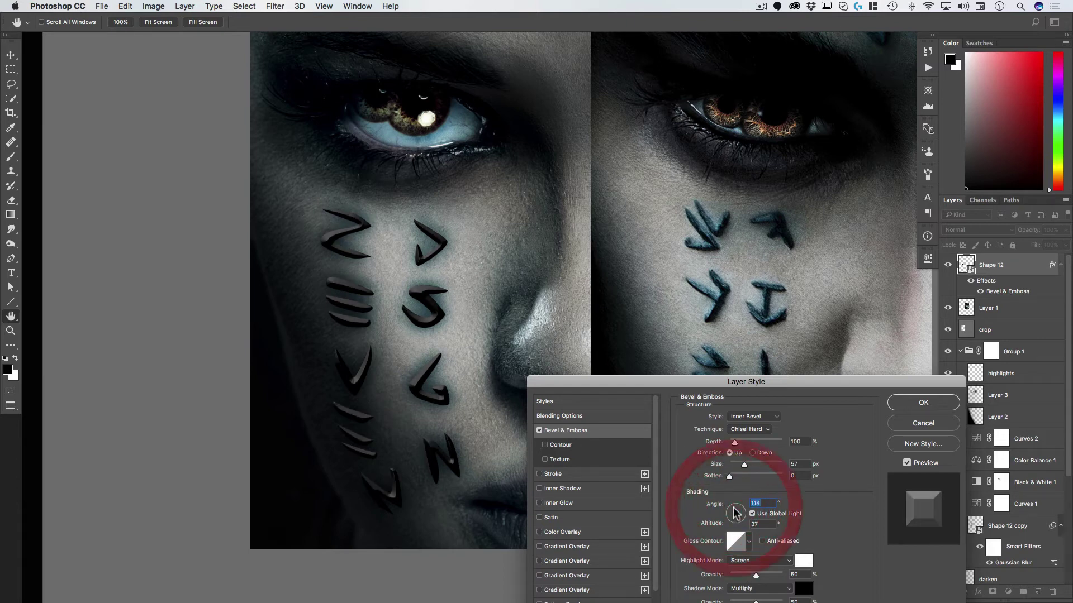
pyautogui.click(734, 513)
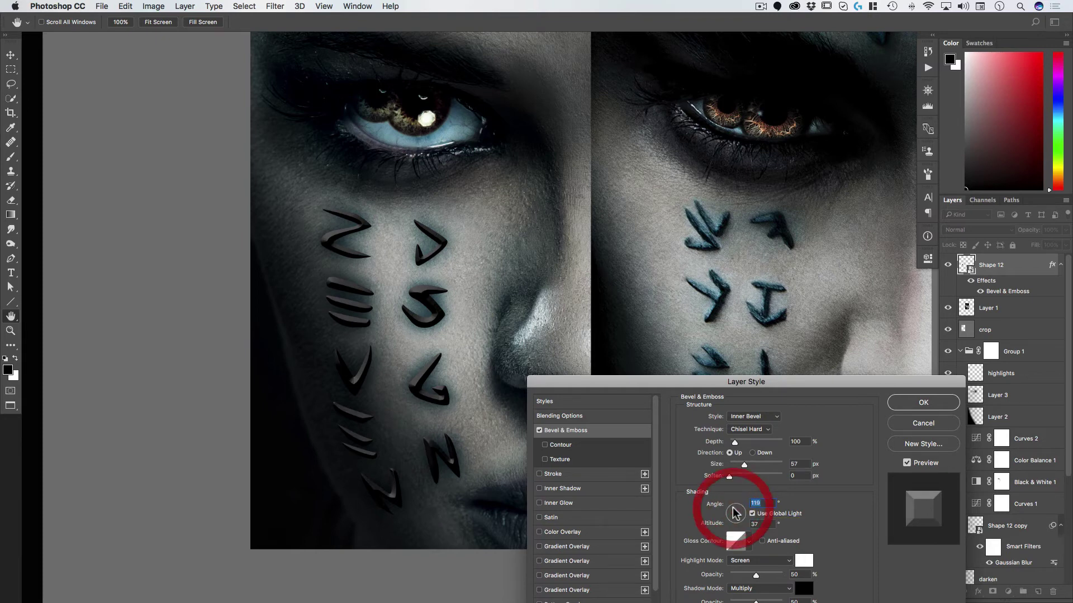
pyautogui.click(735, 513)
pyautogui.click(735, 513)
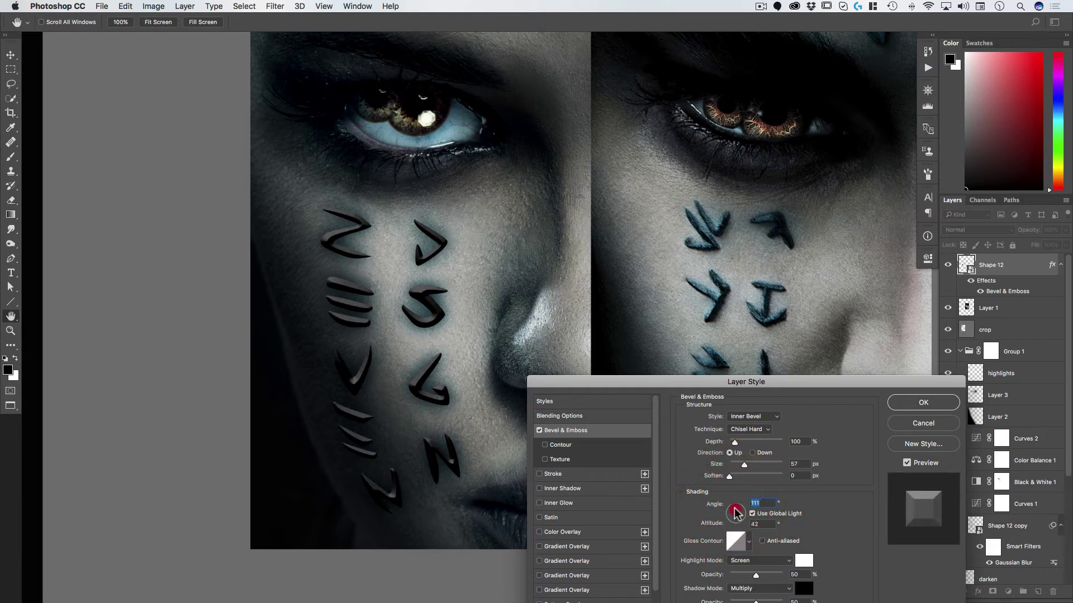
pyautogui.click(735, 513)
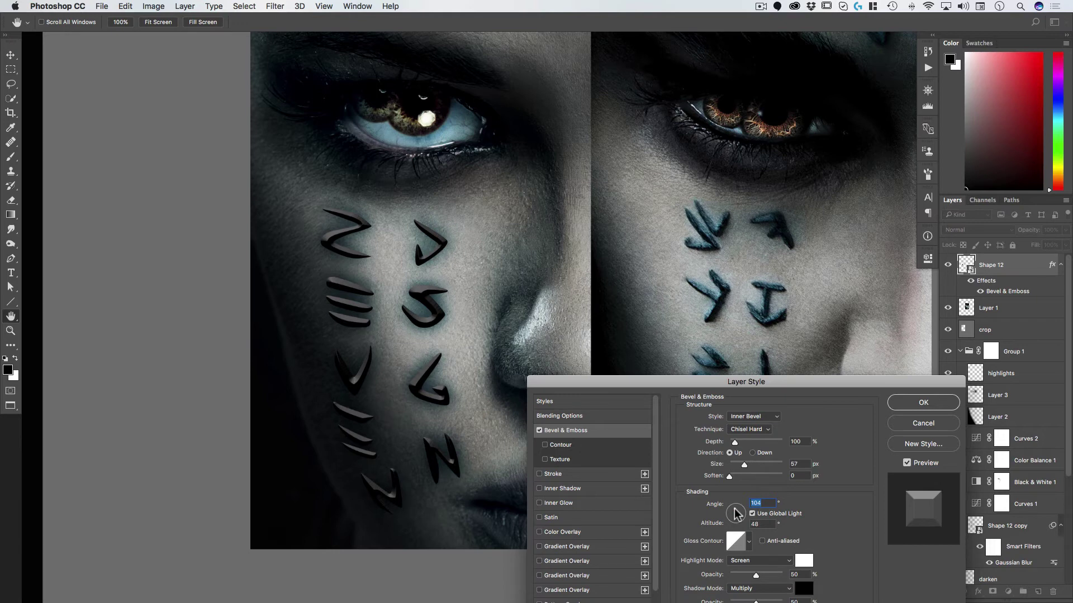
pyautogui.moveTo(779, 384); pyautogui.dragTo(787, 287)
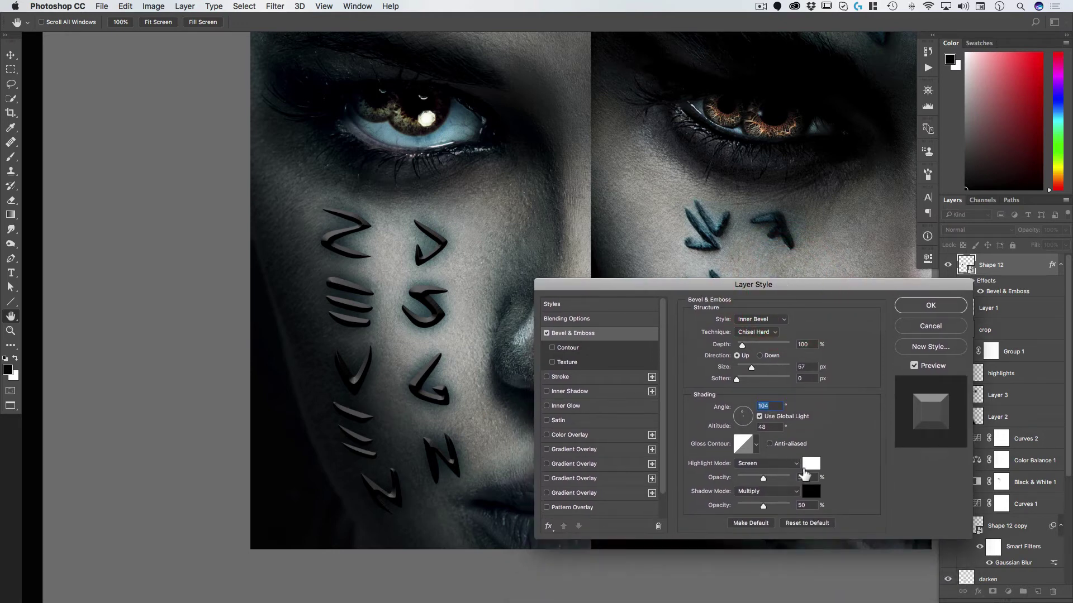
pyautogui.click(930, 306)
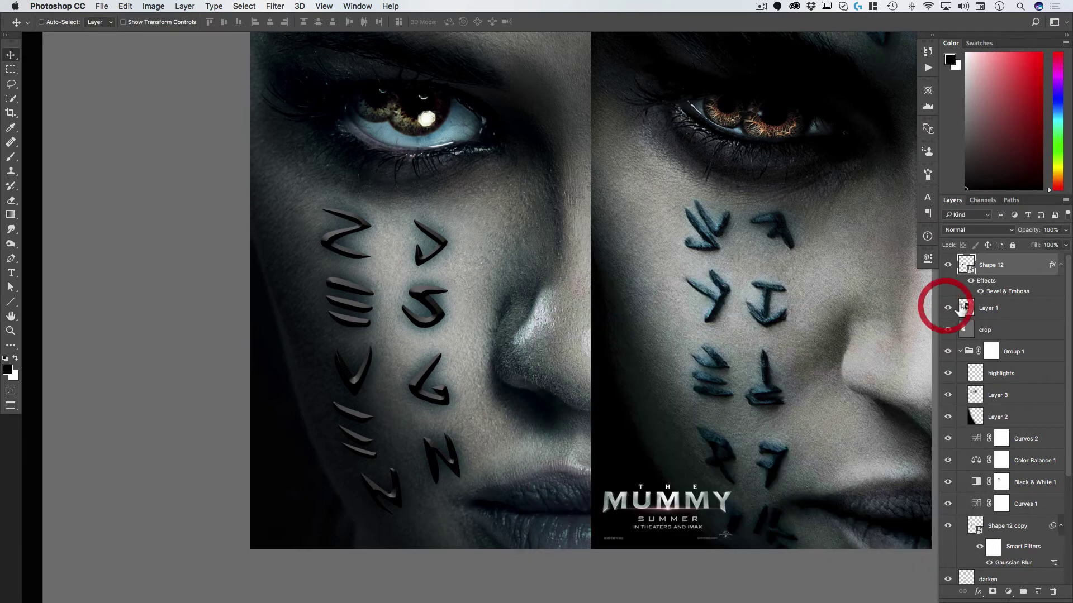
# - Try the Overlay blend mode on the Shape 12 layer and toggle its Bevel & Emboss effect to compare the runes
pyautogui.click(970, 229)
pyautogui.click(957, 318)
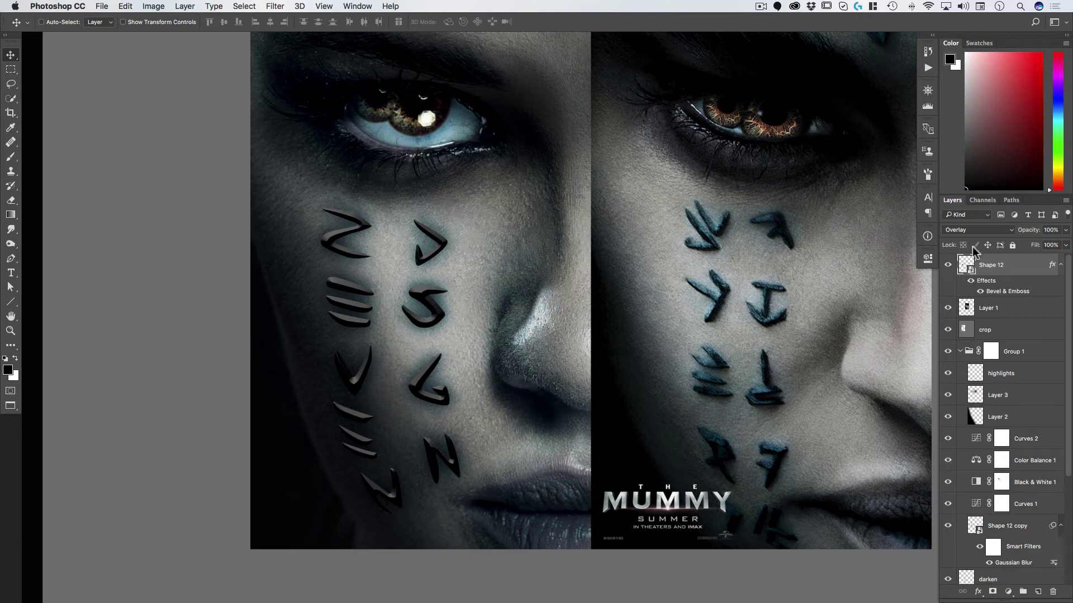
pyautogui.click(981, 293)
pyautogui.click(981, 293)
pyautogui.click(980, 293)
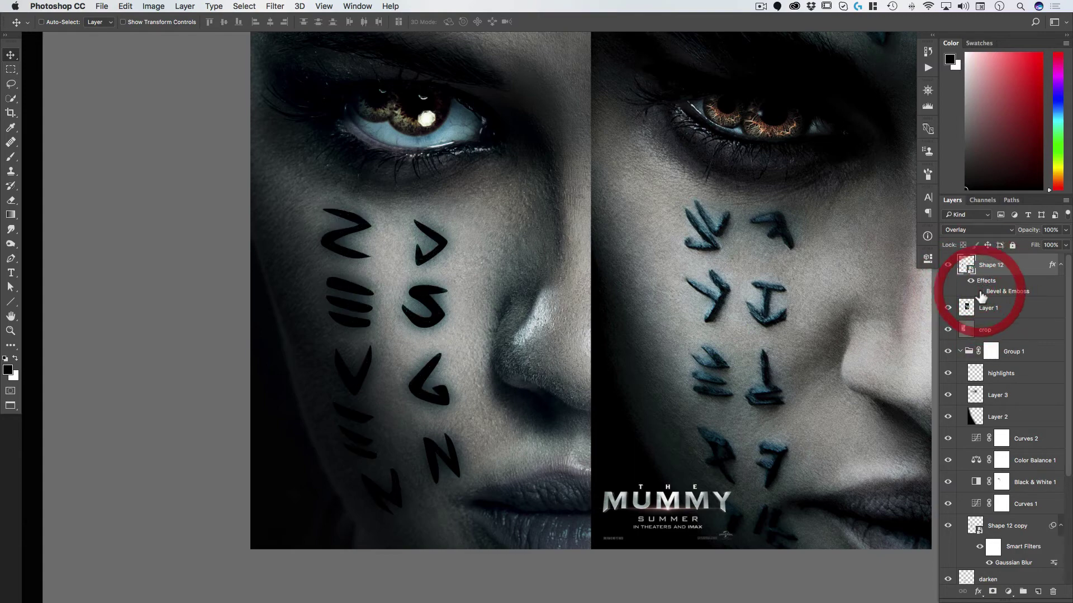
pyautogui.click(980, 292)
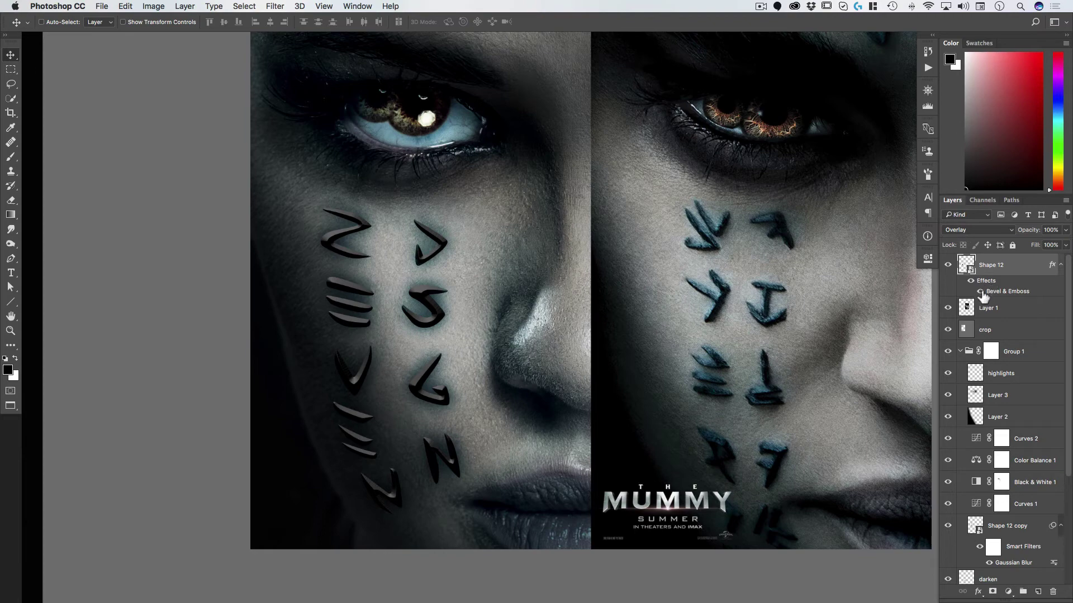
# - Convert Shape 12 with its bevel into a smart object, test a lower opacity, and set its blend mode to Normal at 100% opacity
pyautogui.rightClick(1017, 273)
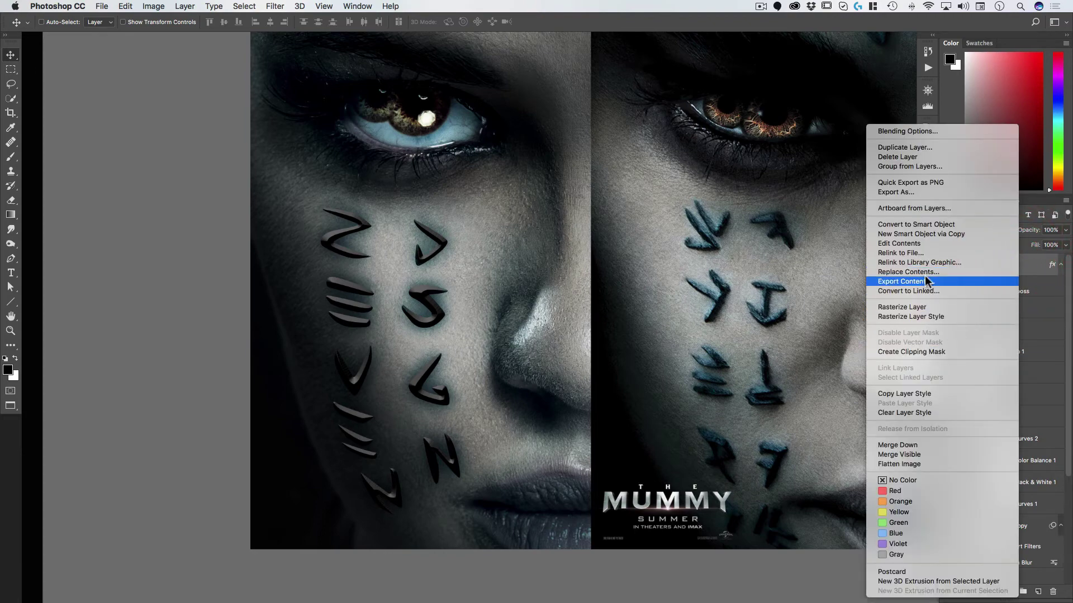
pyautogui.click(922, 226)
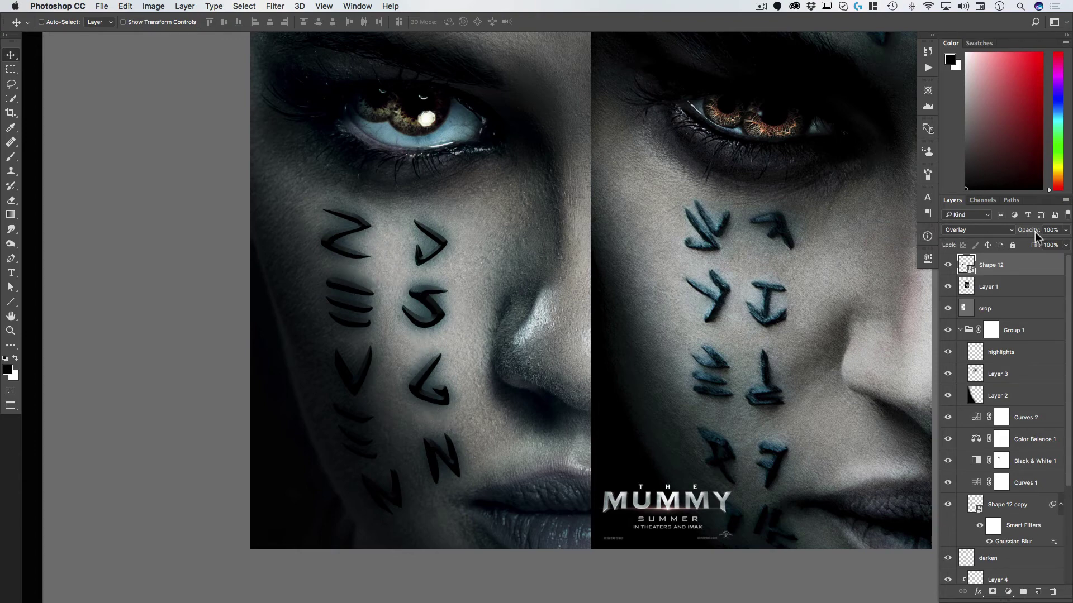
pyautogui.moveTo(1029, 230); pyautogui.dragTo(1010, 235)
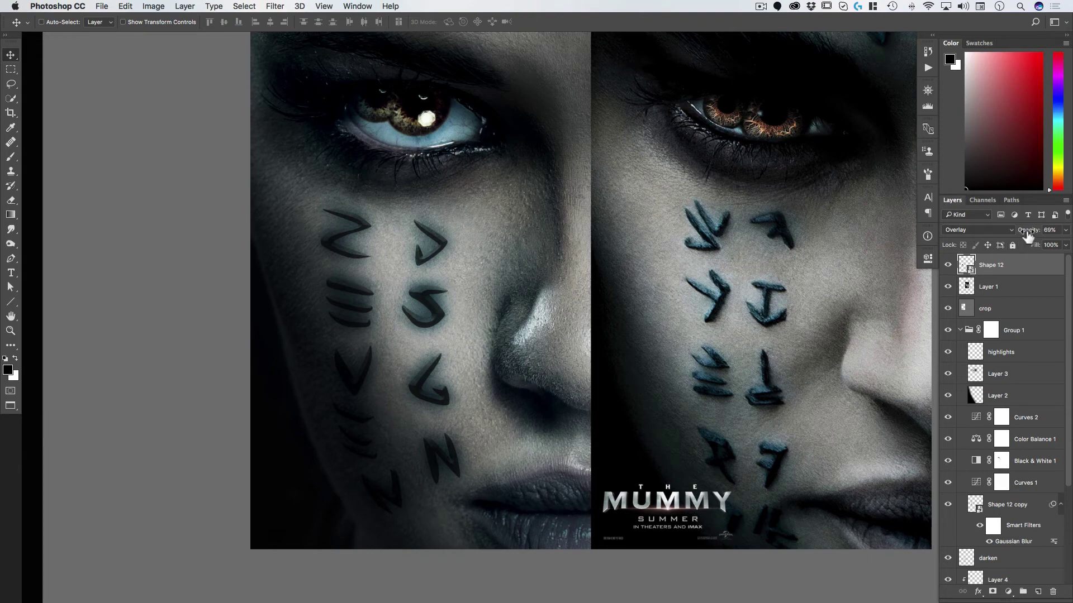
pyautogui.moveTo(1027, 237); pyautogui.dragTo(1046, 230)
pyautogui.click(976, 230)
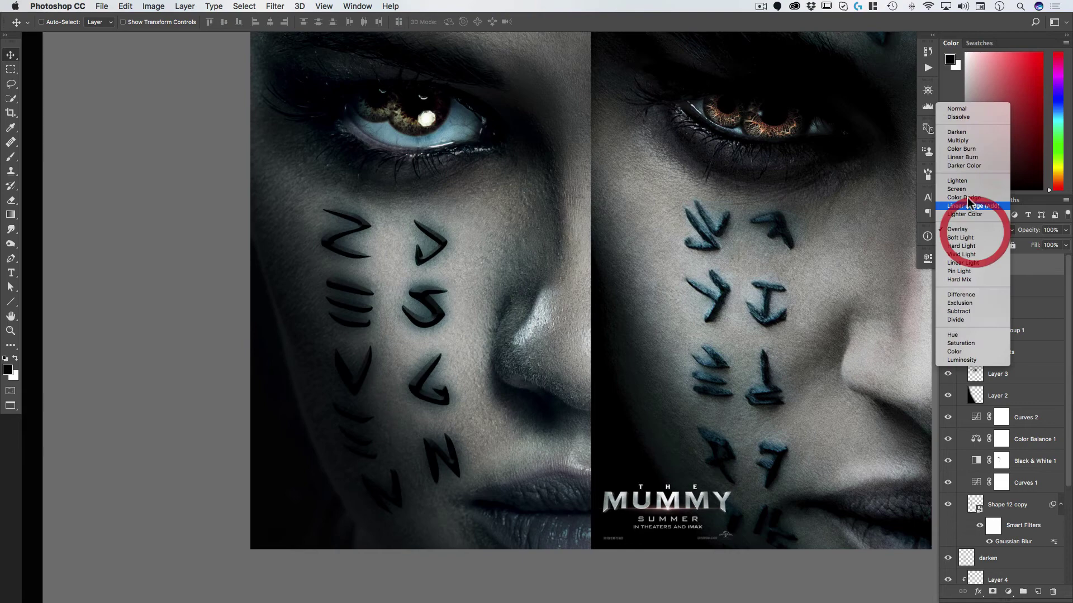
pyautogui.click(953, 109)
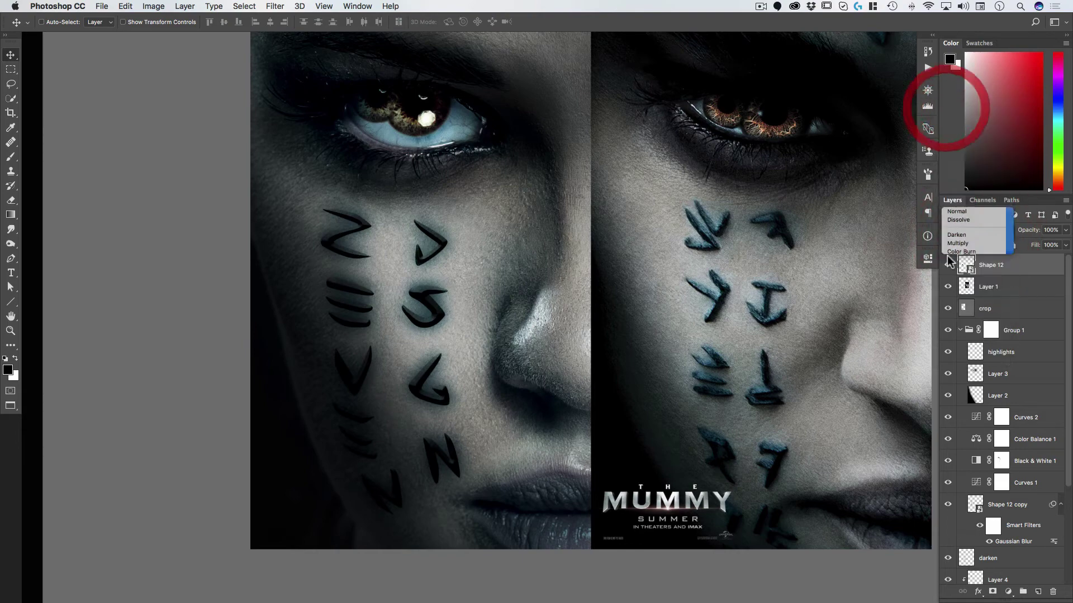
# - Create a new layer directly above Layer 1, beneath Shape 12, and fill it with black
pyautogui.click(972, 288)
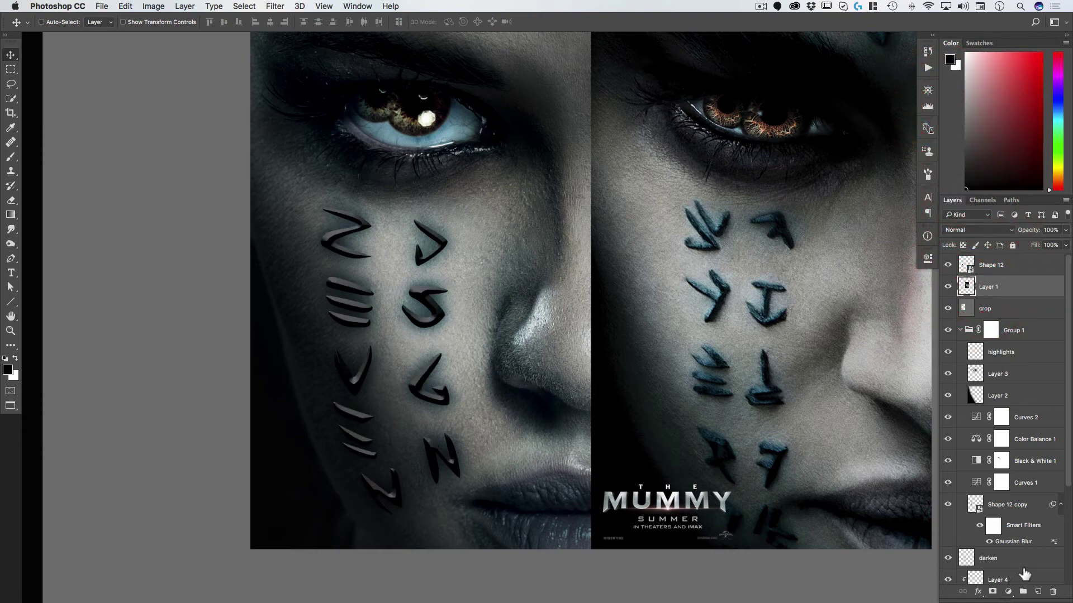
pyautogui.click(1037, 591)
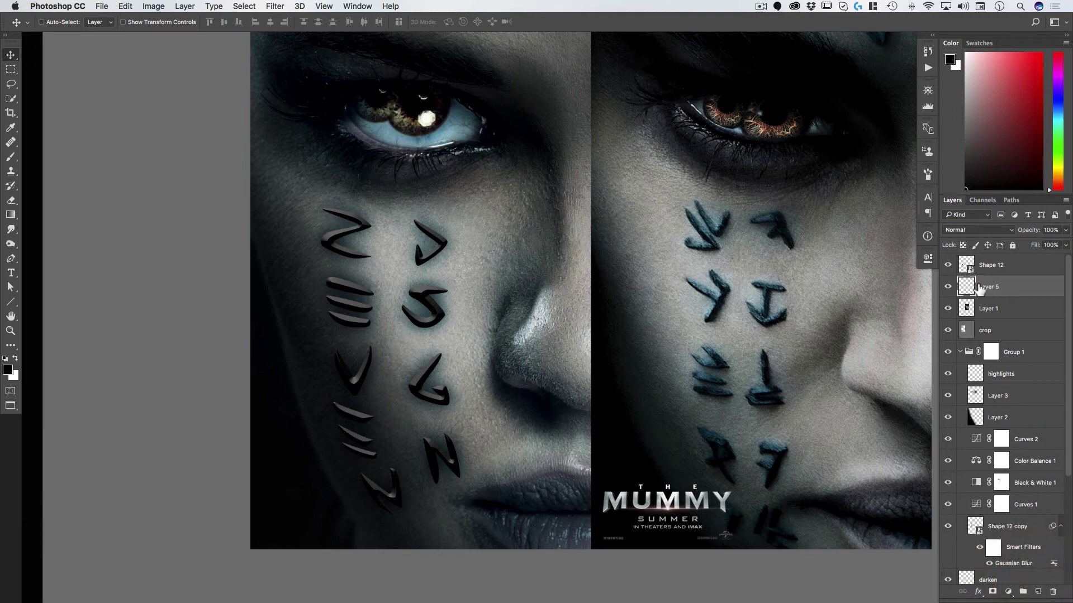
pyautogui.hotkey('alt', 'BackSpace')
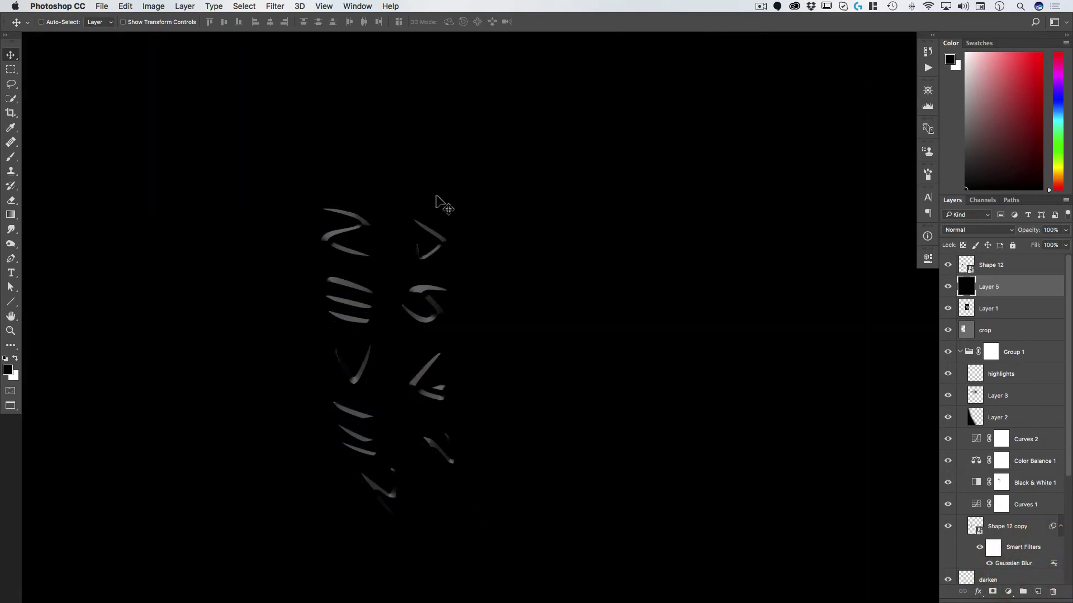
# - Load the RGB channel's highlights as a selection, and hide the Shape 12 layer and the black fill layer
pyautogui.click(983, 200)
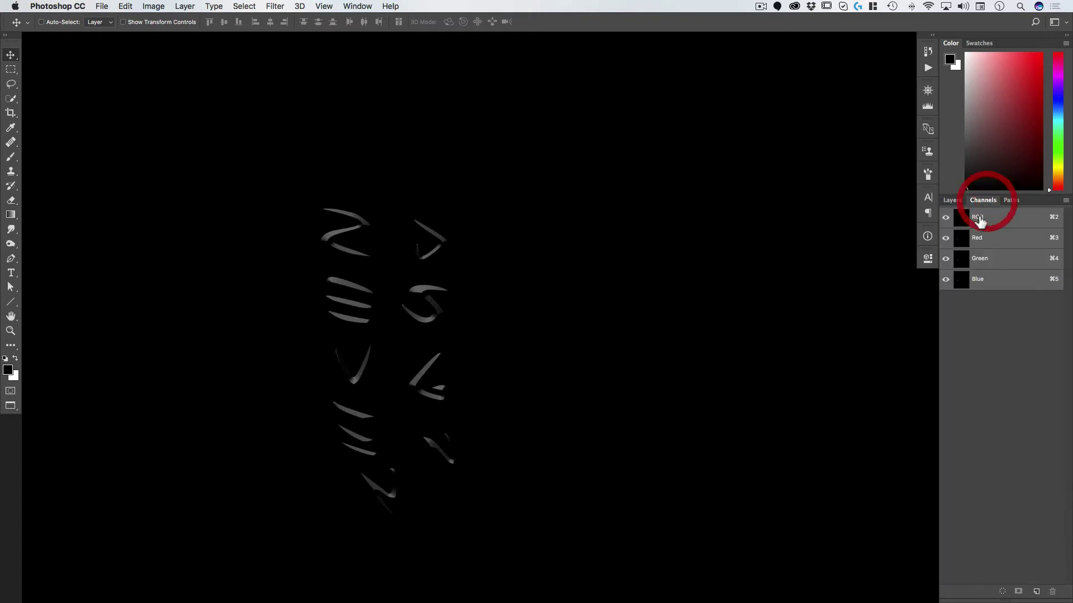
pyautogui.keyDown('super'); pyautogui.click(961, 223); pyautogui.keyUp('super')
pyautogui.click(620, 206)
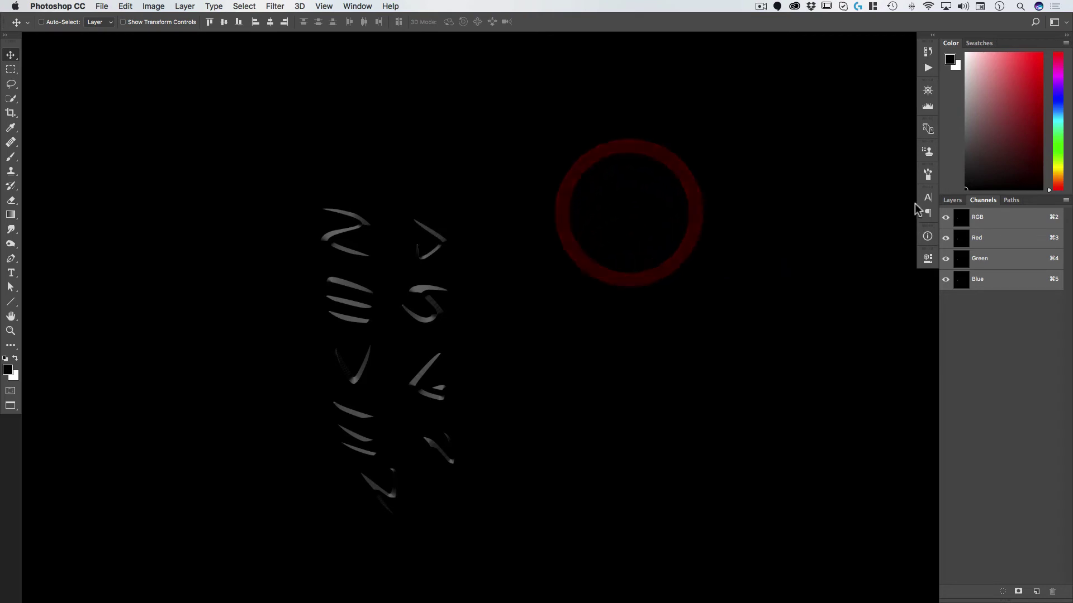
pyautogui.click(952, 200)
pyautogui.click(948, 265)
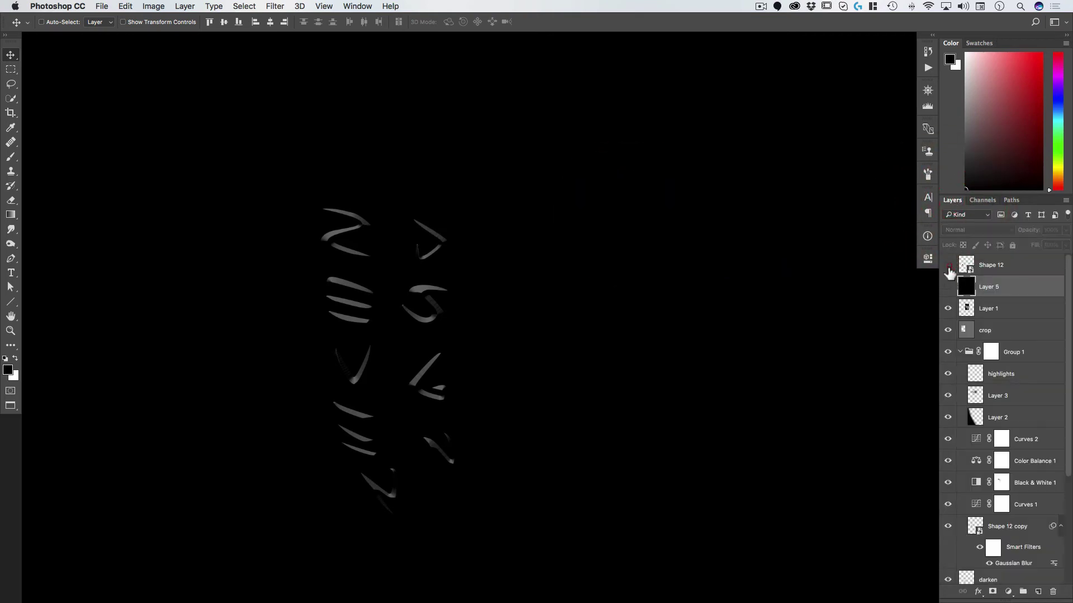
pyautogui.click(948, 287)
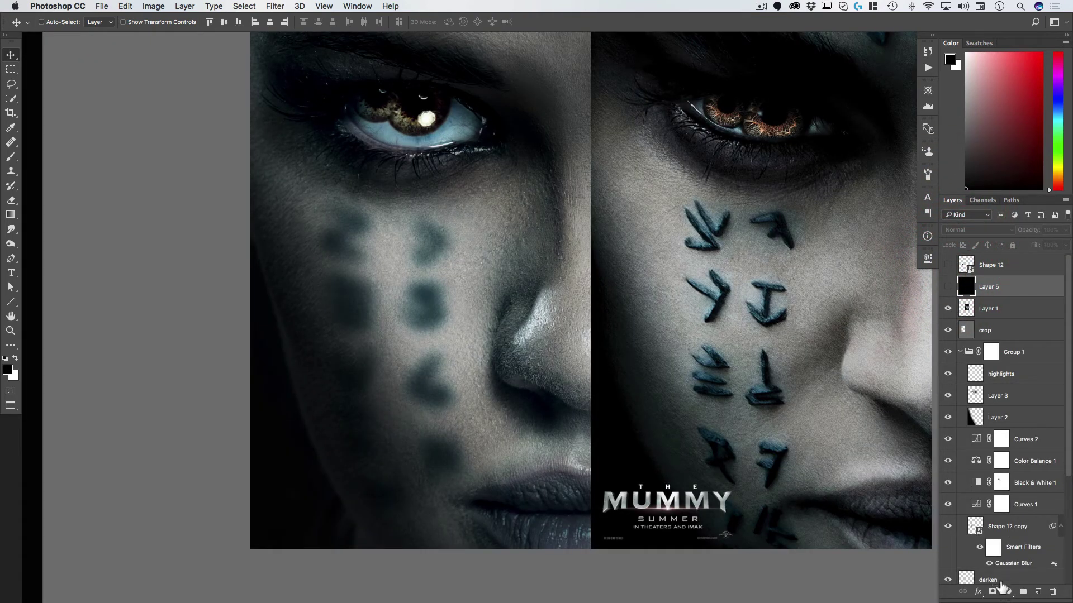
# - Add a Curves adjustment layer masked by the selection and raise its RGB curve steeply, with a point at input 82, output 231
pyautogui.click(1008, 593)
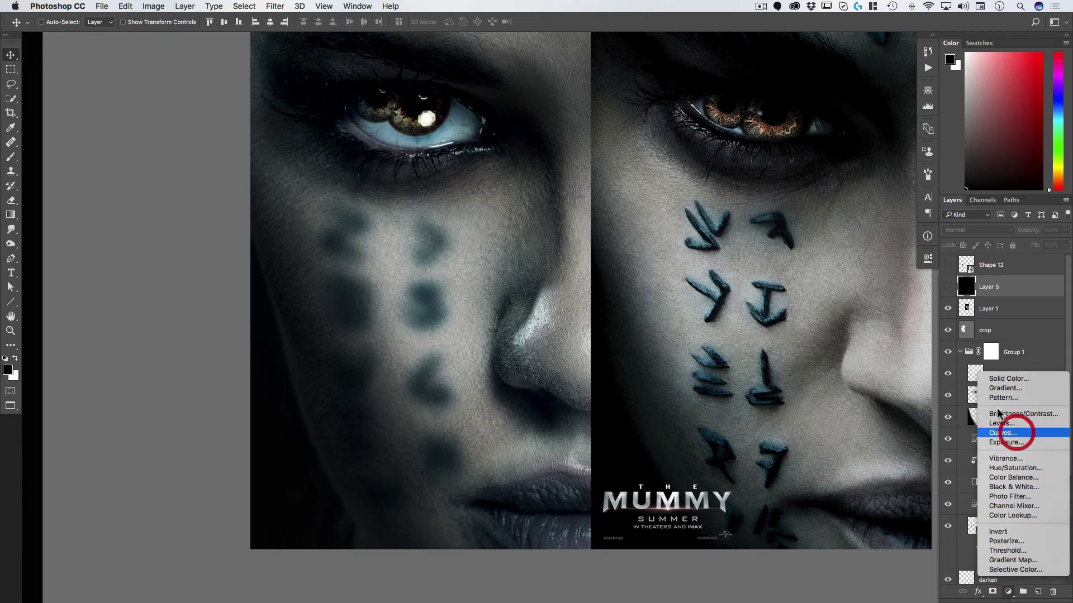
pyautogui.click(1014, 428)
pyautogui.moveTo(789, 385); pyautogui.dragTo(773, 324)
pyautogui.moveTo(757, 363); pyautogui.dragTo(771, 322)
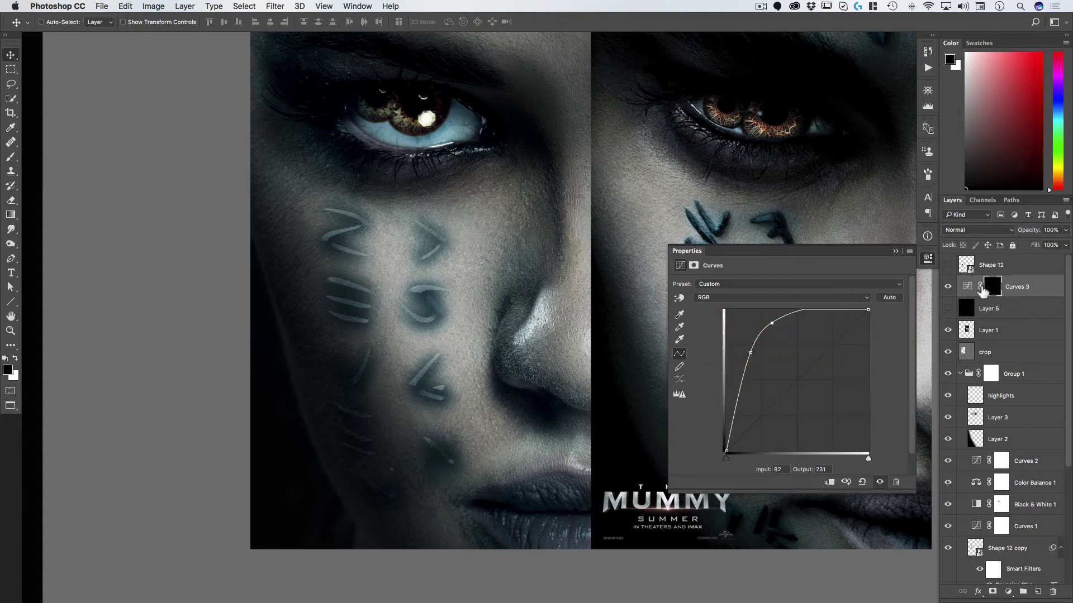
# - Set the Curves 3 adjustment layer's blend mode to Overlay and duplicate it with its mask directly above itself
pyautogui.click(947, 288)
pyautogui.click(947, 288)
pyautogui.click(927, 258)
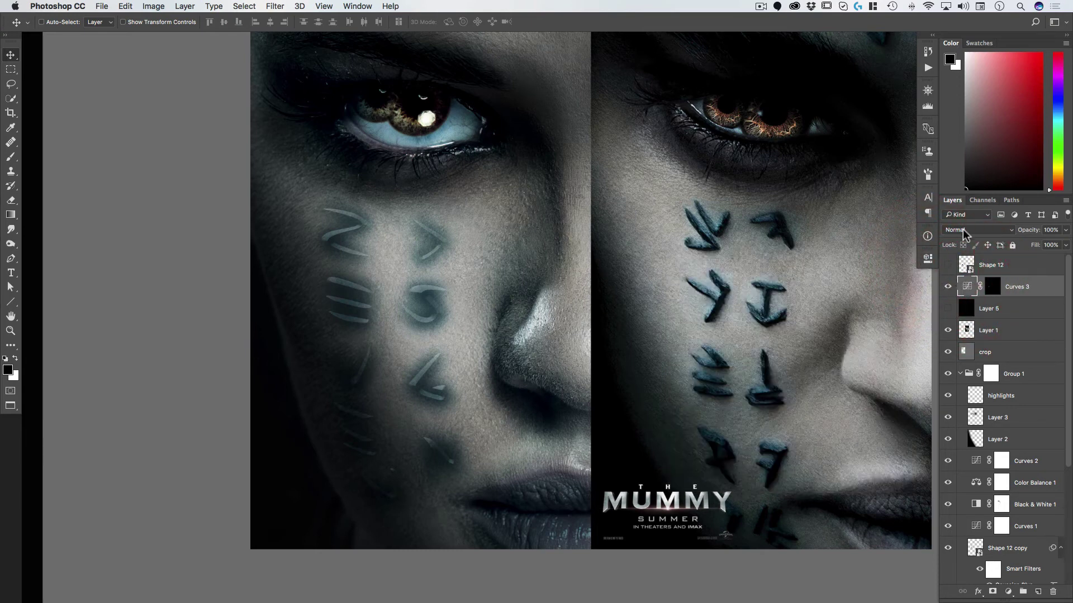
pyautogui.click(963, 229)
pyautogui.click(963, 310)
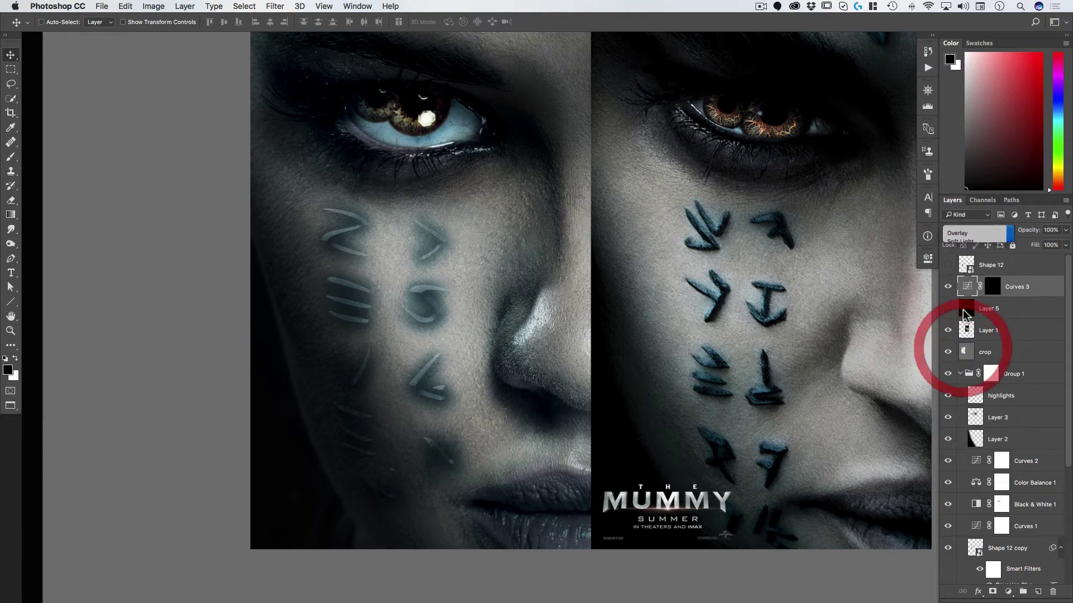
pyautogui.moveTo(976, 289)
pyautogui.keyDown('alt'); pyautogui.mouseDown()
pyautogui.moveTo(972, 277)
pyautogui.moveTo(969, 286)
pyautogui.mouseUp(); pyautogui.keyUp('alt')
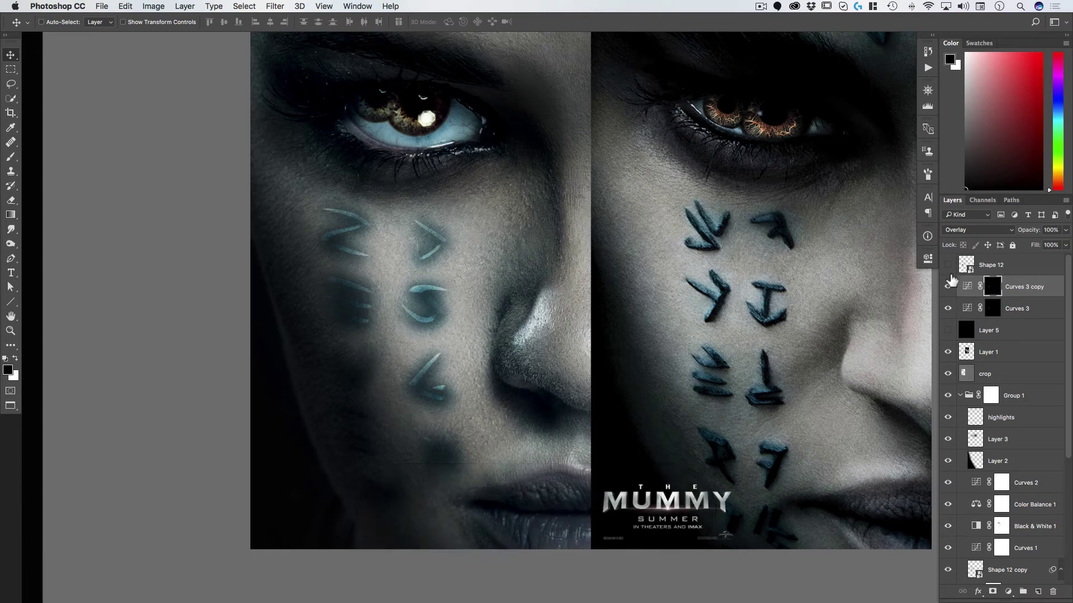
# - Move Layer 5 directly beneath Shape 12, show both layers, and fill Layer 5 with white
pyautogui.moveTo(972, 333); pyautogui.dragTo(967, 277)
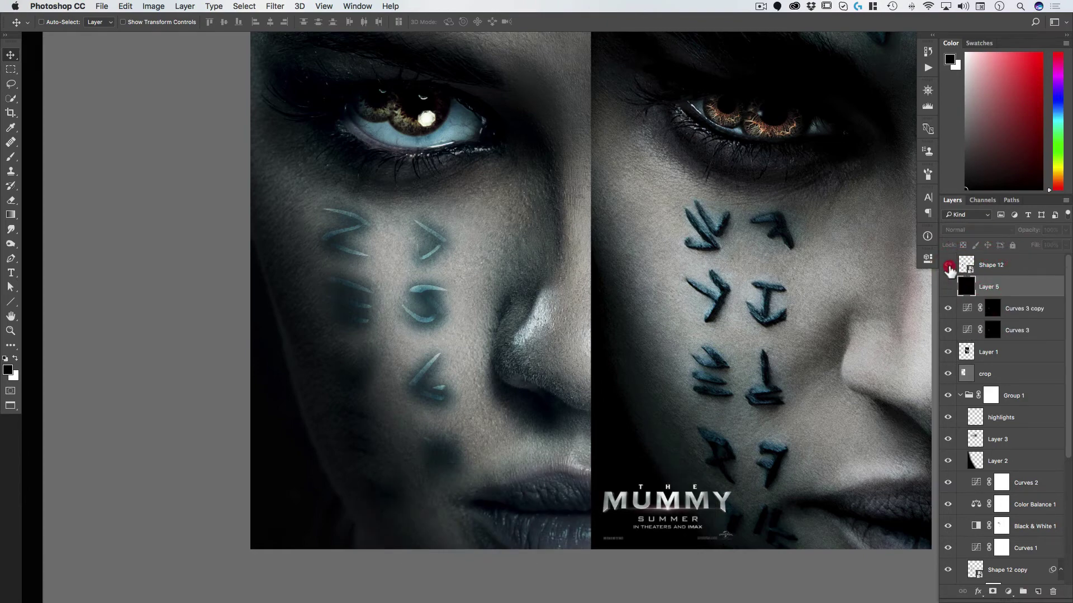
pyautogui.click(948, 265)
pyautogui.click(947, 287)
pyautogui.click(966, 268)
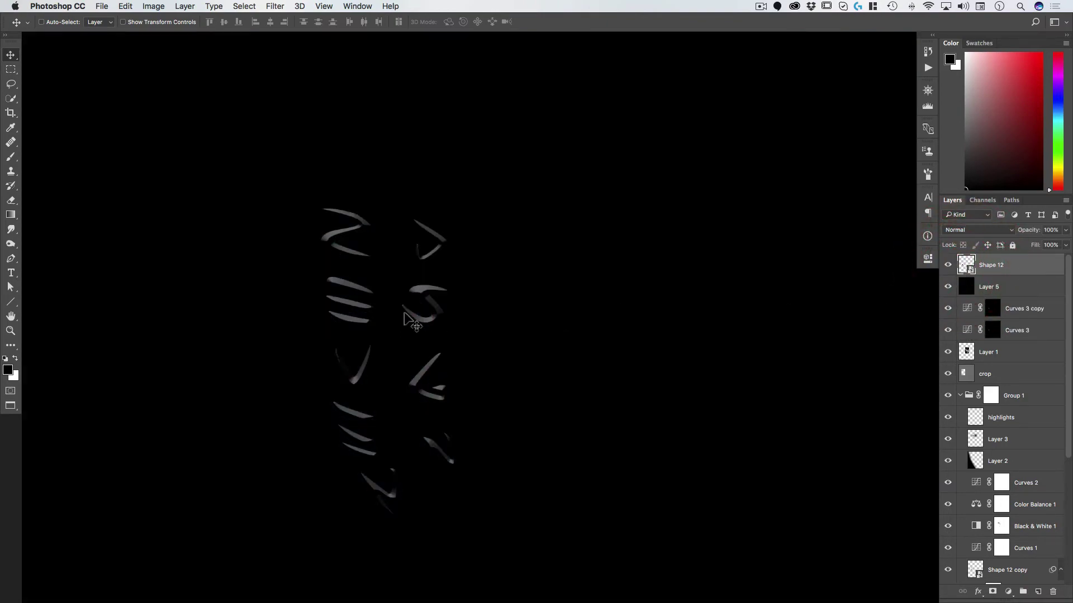
pyautogui.click(967, 287)
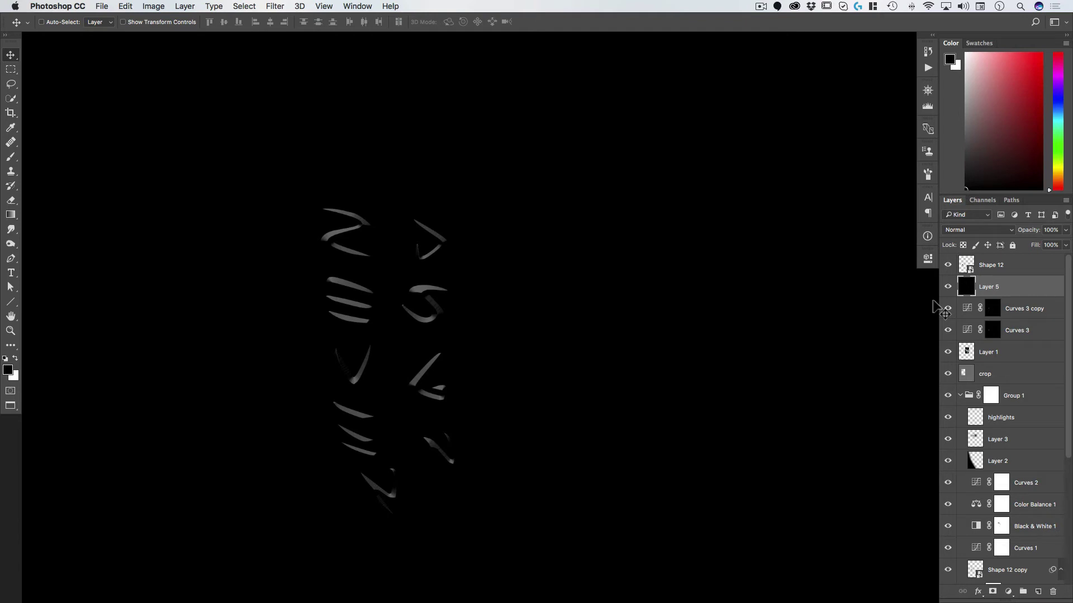
pyautogui.press('super')
pyautogui.press('super+BackSpace')
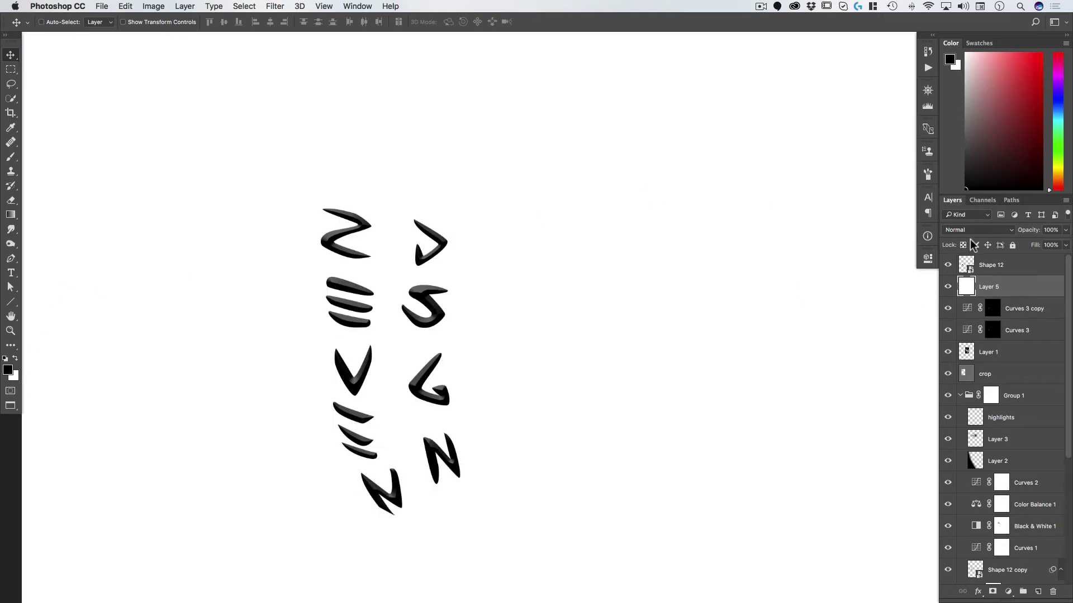
# - Create a new layer above Shape 12 and stamp all visible layers into it
pyautogui.click(998, 268)
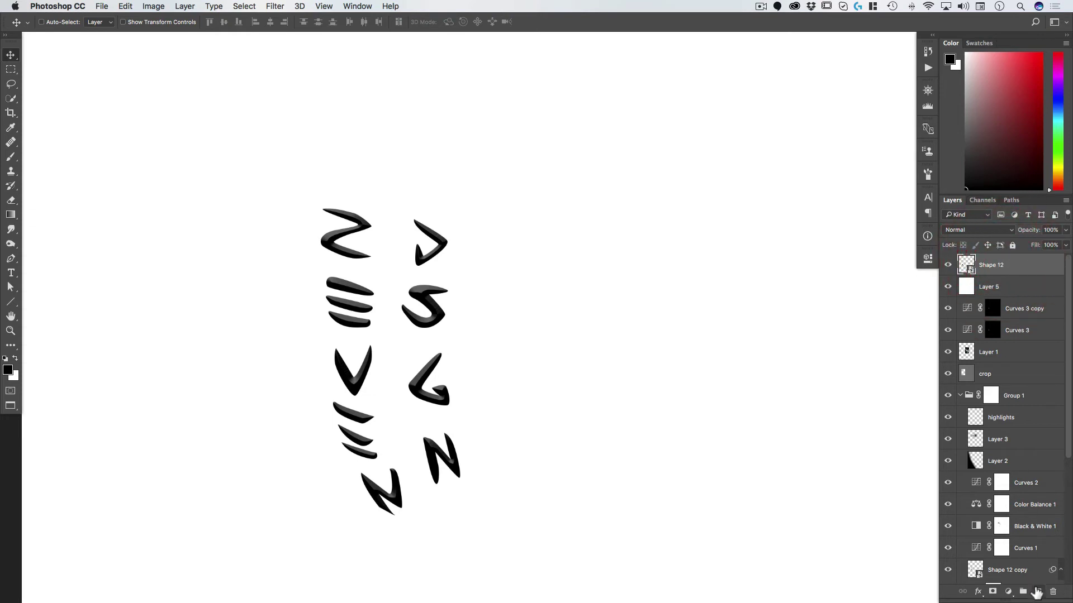
pyautogui.click(1038, 591)
pyautogui.press('alt+shift+super')
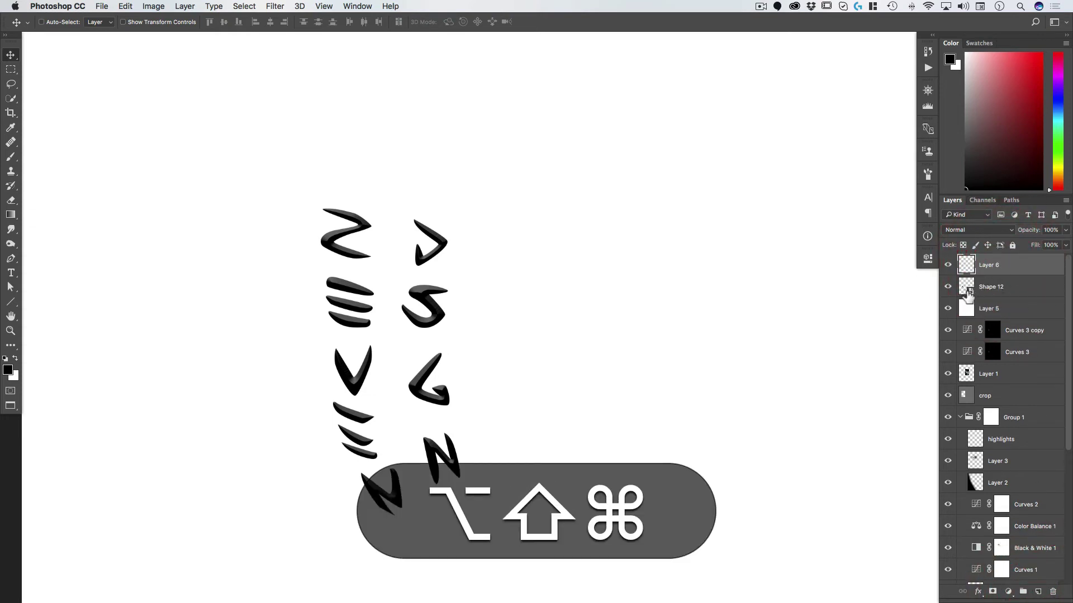
pyautogui.press('alt+shift+super')
pyautogui.press('alt+shift+super+e')
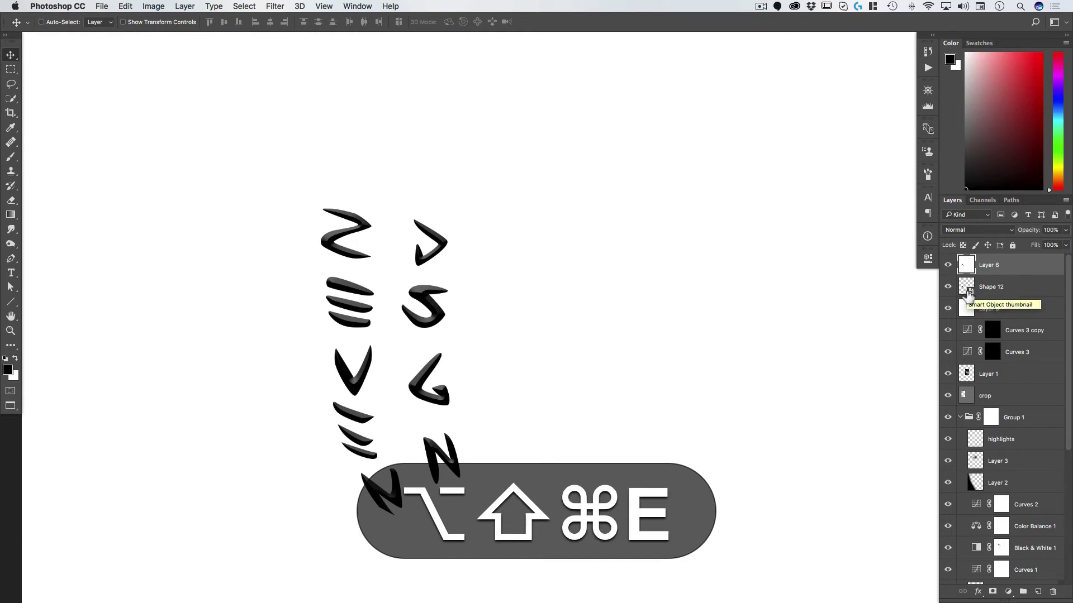
# - Apply Curves to the stamped layer, moving the RGB white point to input 51, output 255, to isolate the shapes' shadows
pyautogui.press('super+m')
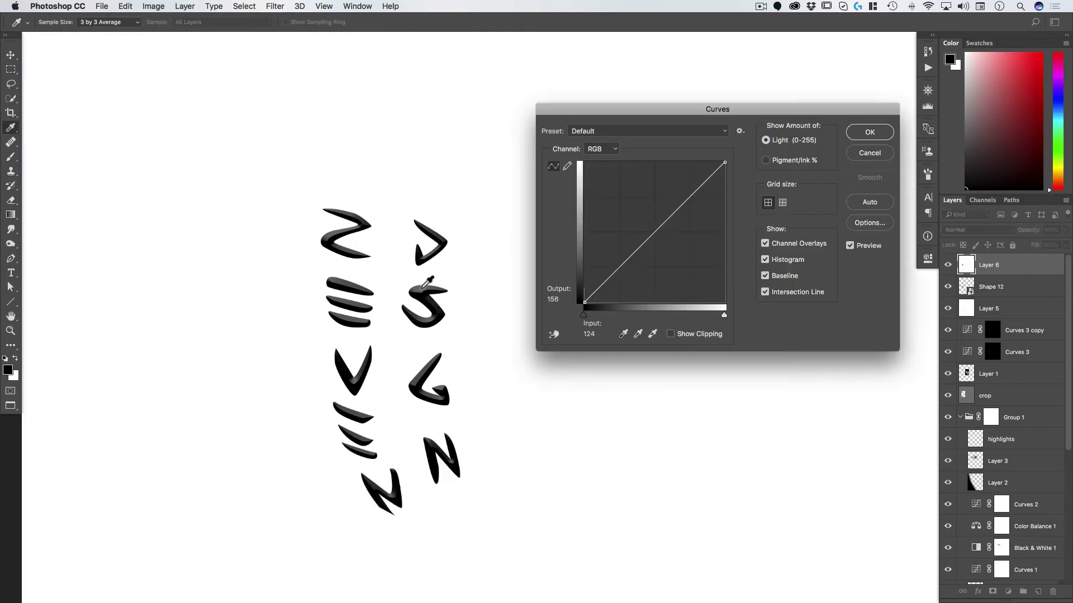
pyautogui.moveTo(585, 316); pyautogui.dragTo(555, 318)
pyautogui.moveTo(724, 315); pyautogui.dragTo(612, 321)
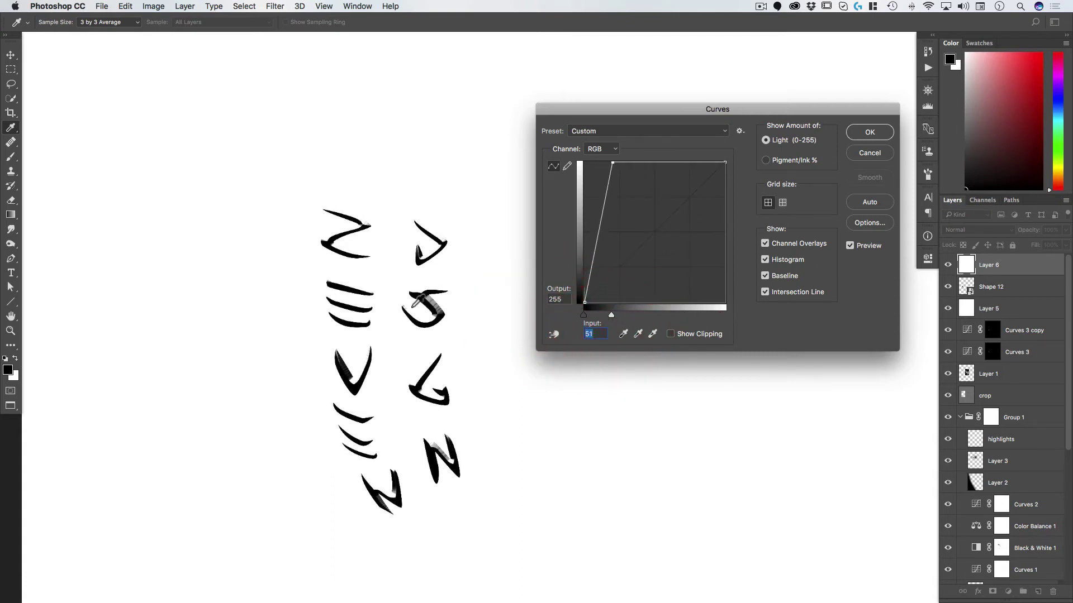
pyautogui.click(869, 133)
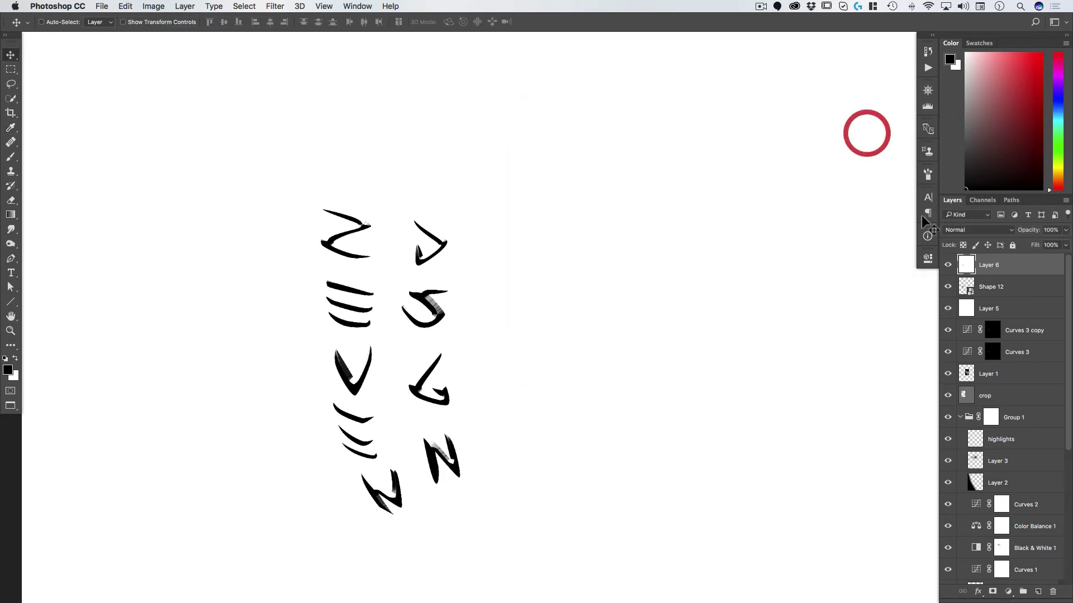
# - Load the RGB channel as a selection, invert it, and hide Layer 6, Shape 12 and Layer 5
pyautogui.click(982, 200)
pyautogui.keyDown('super'); pyautogui.click(961, 217); pyautogui.keyUp('super')
pyautogui.click(952, 200)
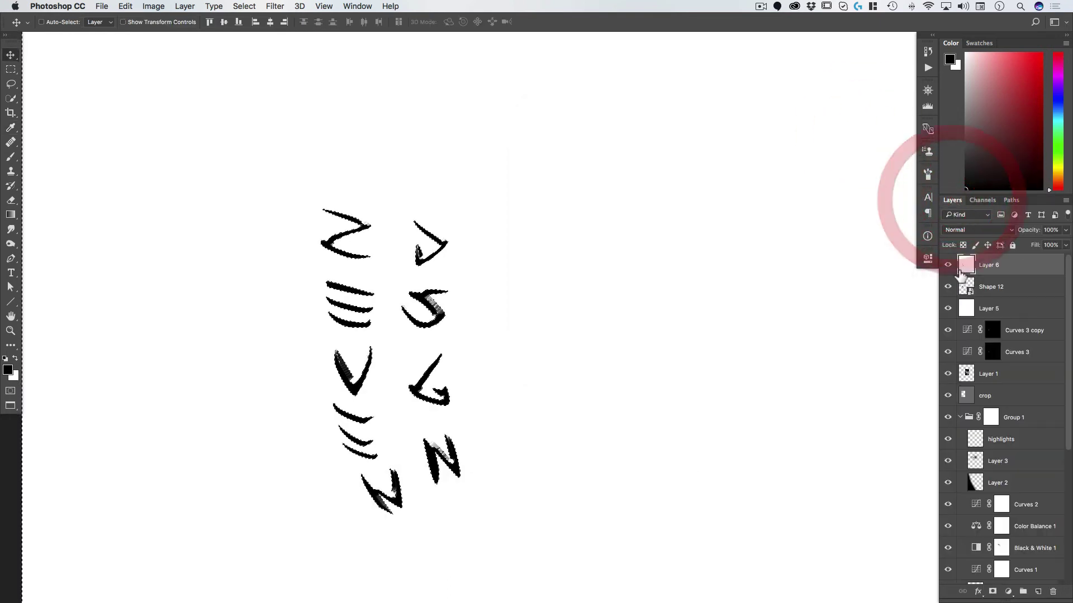
pyautogui.press('shift+super+i')
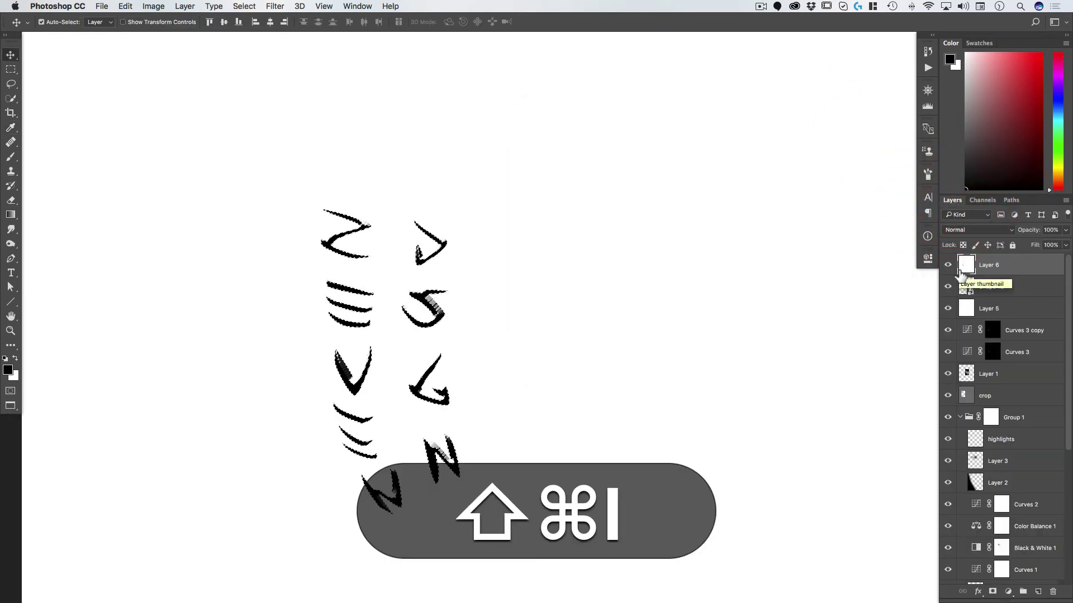
pyautogui.moveTo(948, 267); pyautogui.dragTo(948, 308)
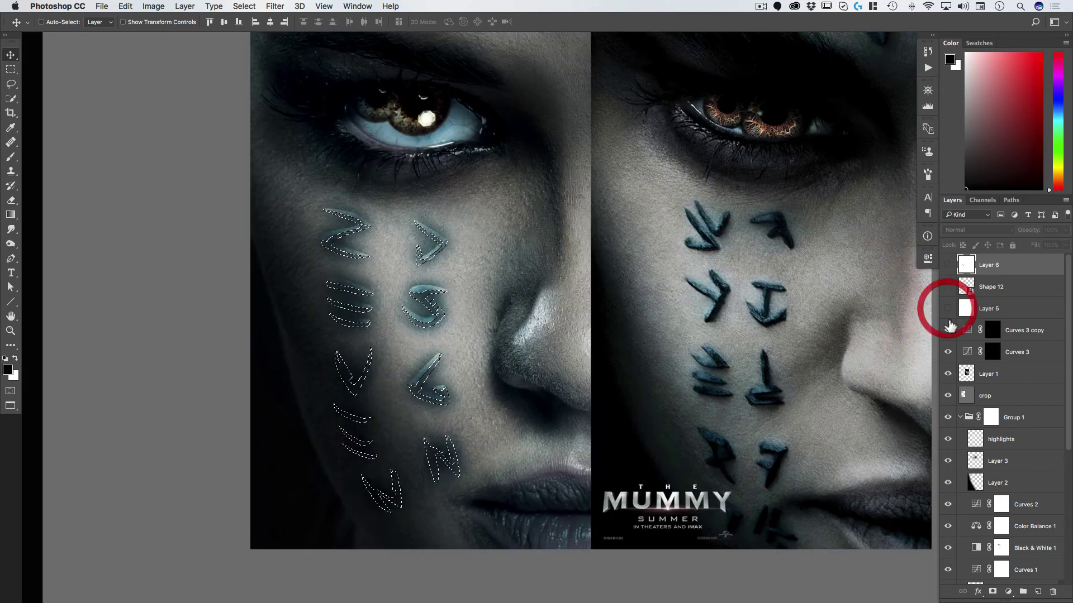
# - Add a Curves adjustment layer masked by the selection above Layer 1 and lower its RGB curve to about input 151, output 92
pyautogui.click(991, 378)
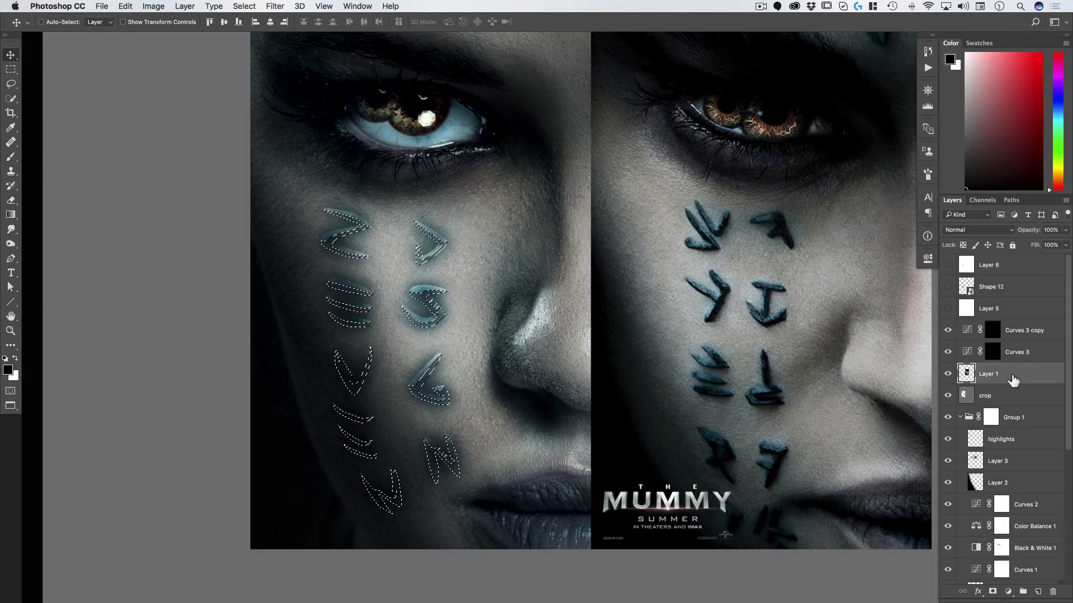
pyautogui.click(1008, 592)
pyautogui.click(1030, 433)
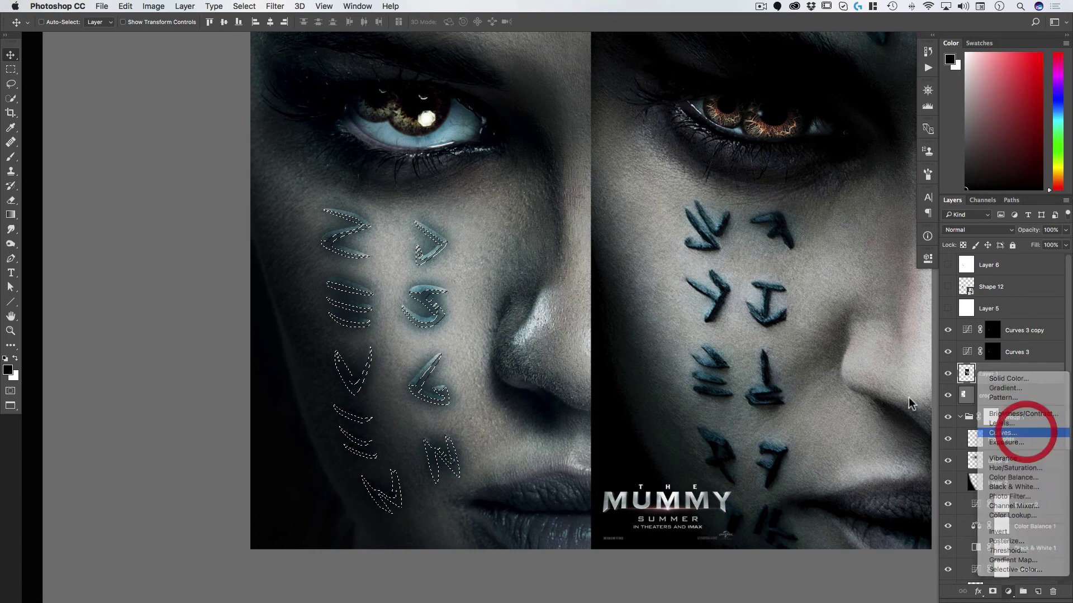
pyautogui.moveTo(805, 387); pyautogui.dragTo(810, 400)
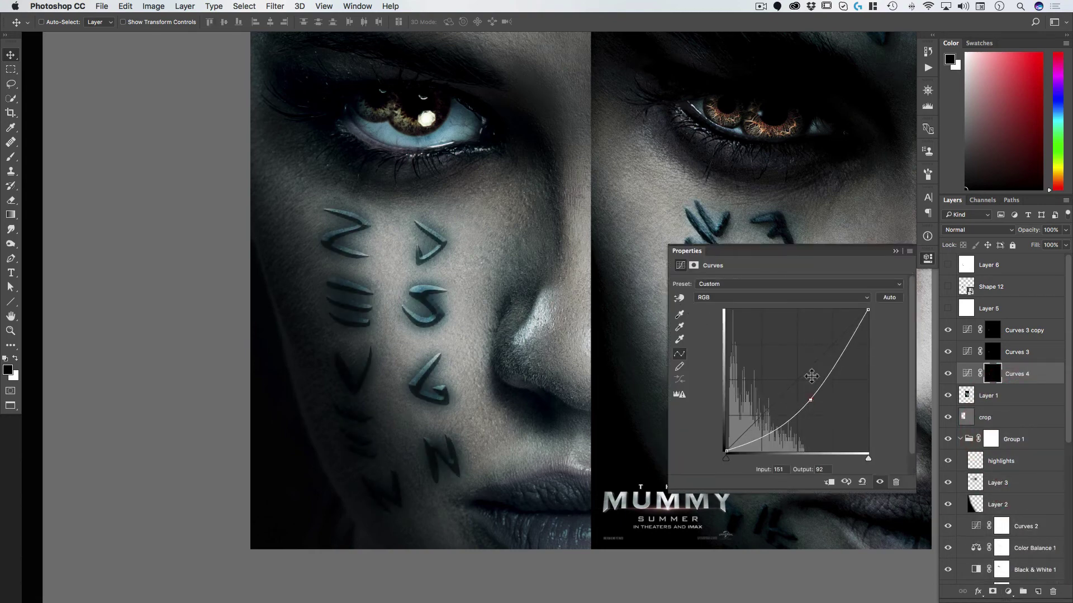
pyautogui.moveTo(751, 254); pyautogui.dragTo(721, 271)
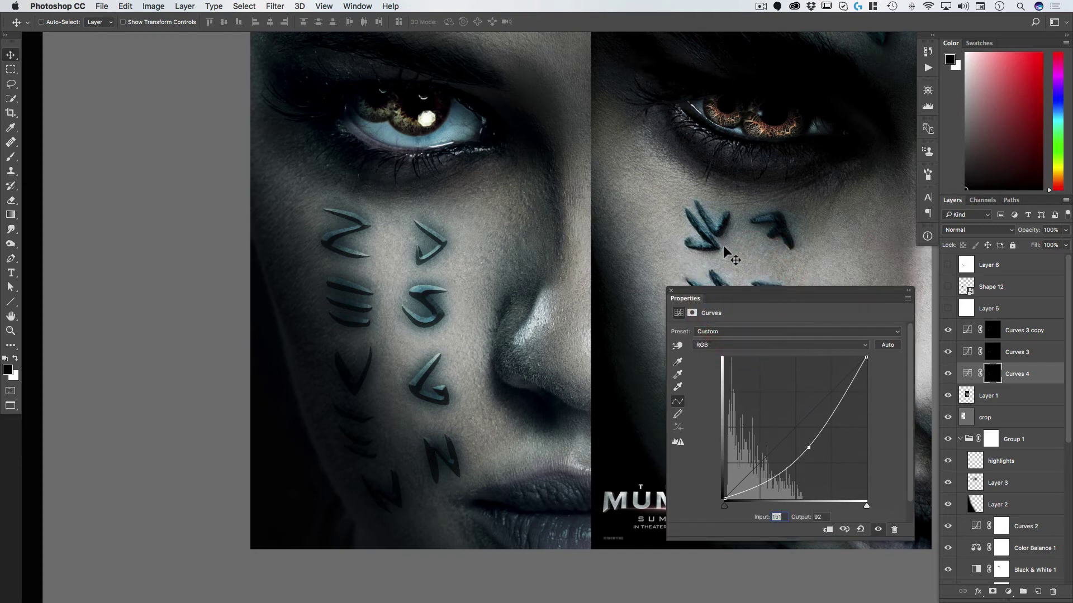
pyautogui.moveTo(808, 447); pyautogui.dragTo(811, 447)
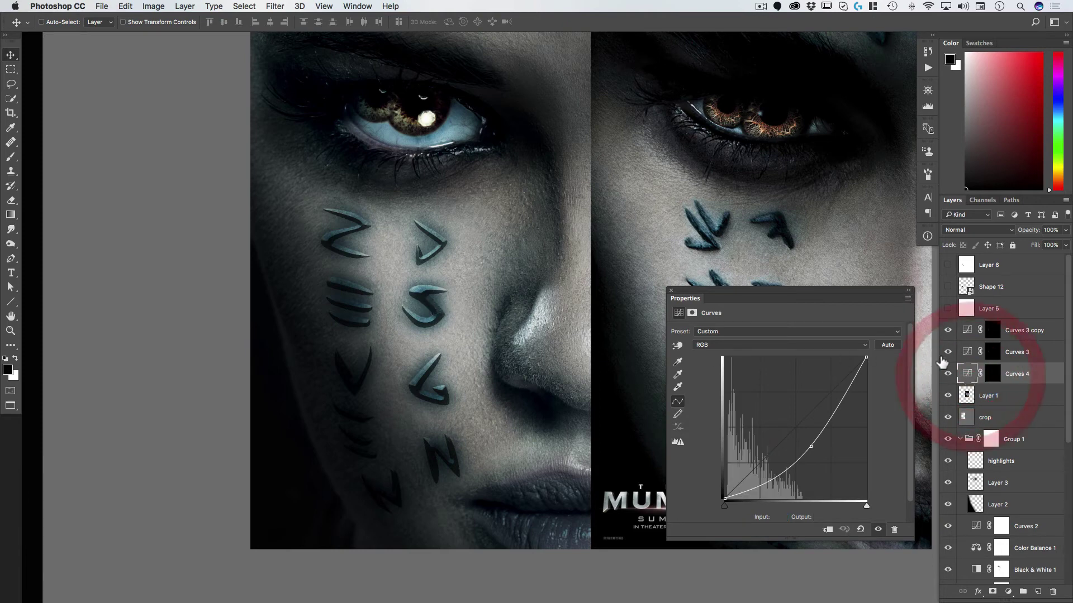
pyautogui.moveTo(689, 299); pyautogui.dragTo(922, 234)
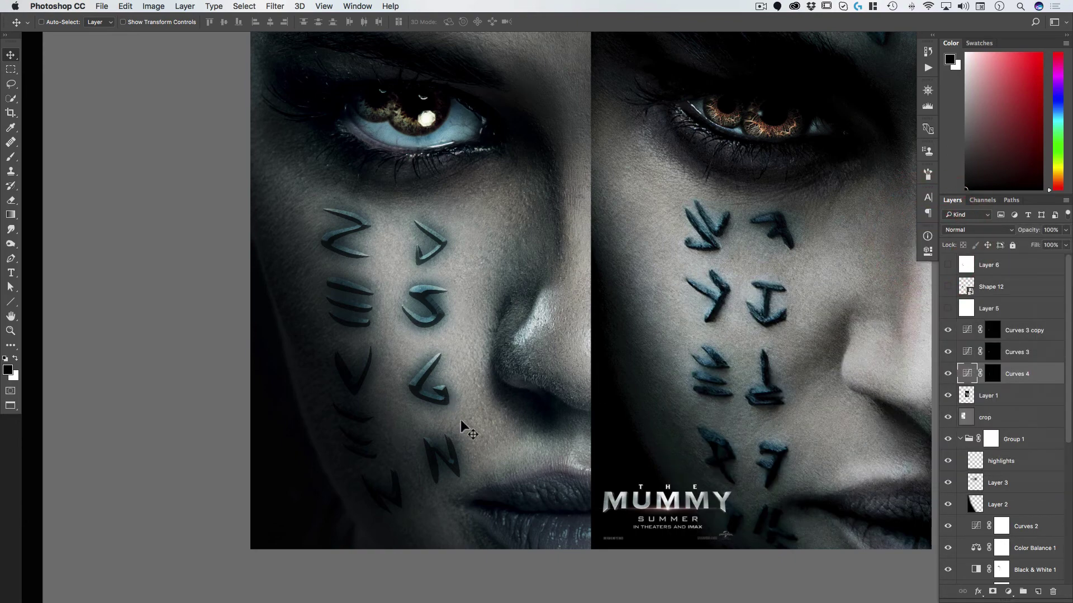
# - Check the Curves 4 mask on its own, and soften it with a 2.0-pixel Gaussian Blur
pyautogui.moveTo(496, 359); pyautogui.dragTo(460, 375)
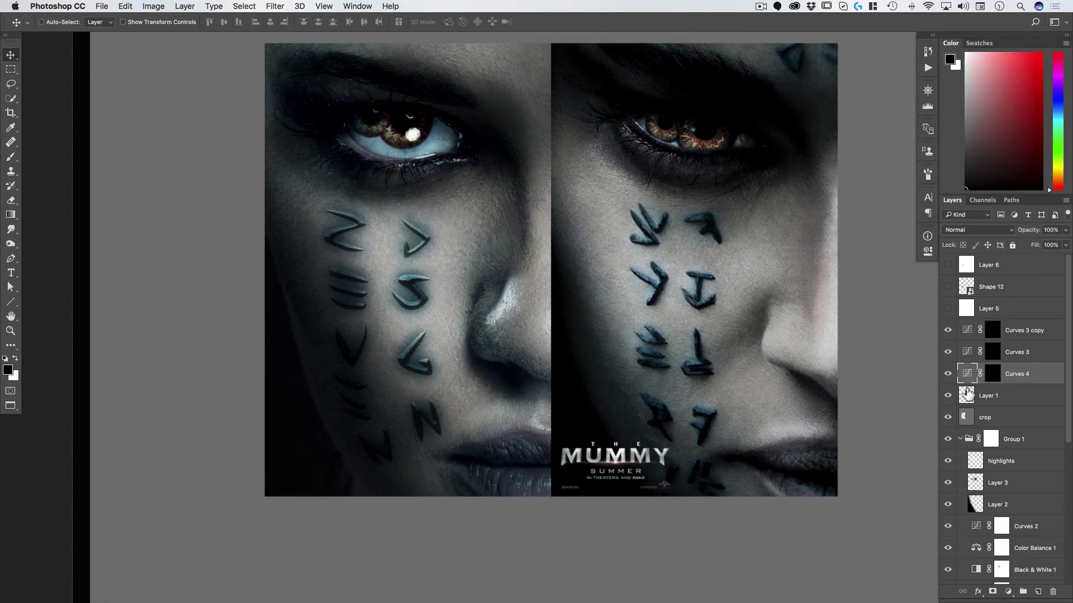
pyautogui.click(948, 287)
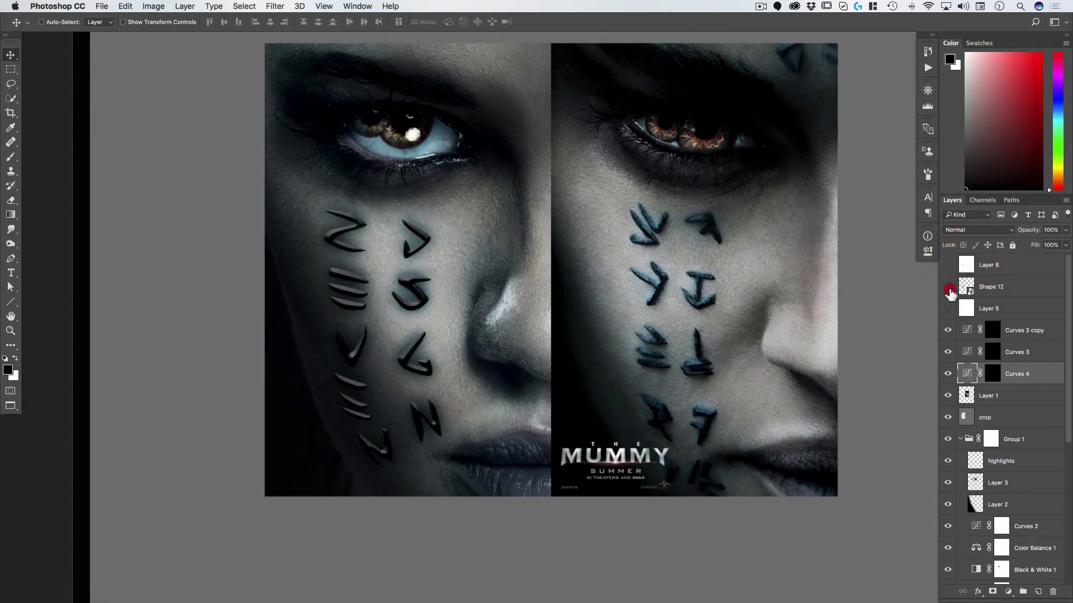
pyautogui.keyDown('alt'); pyautogui.click(990, 376); pyautogui.keyUp('alt')
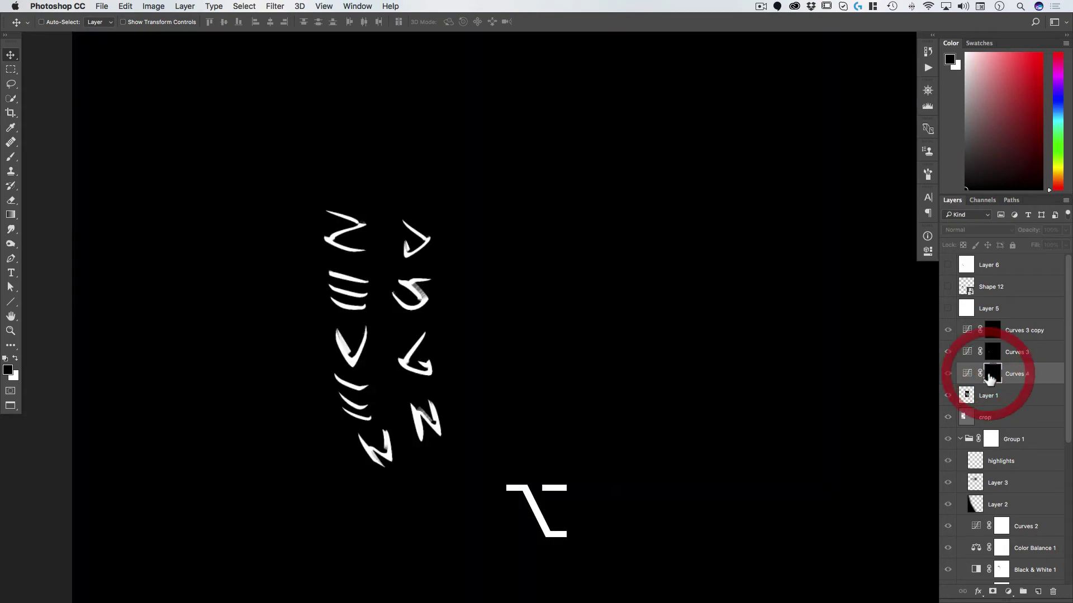
pyautogui.keyDown('alt'); pyautogui.click(990, 376); pyautogui.keyUp('alt')
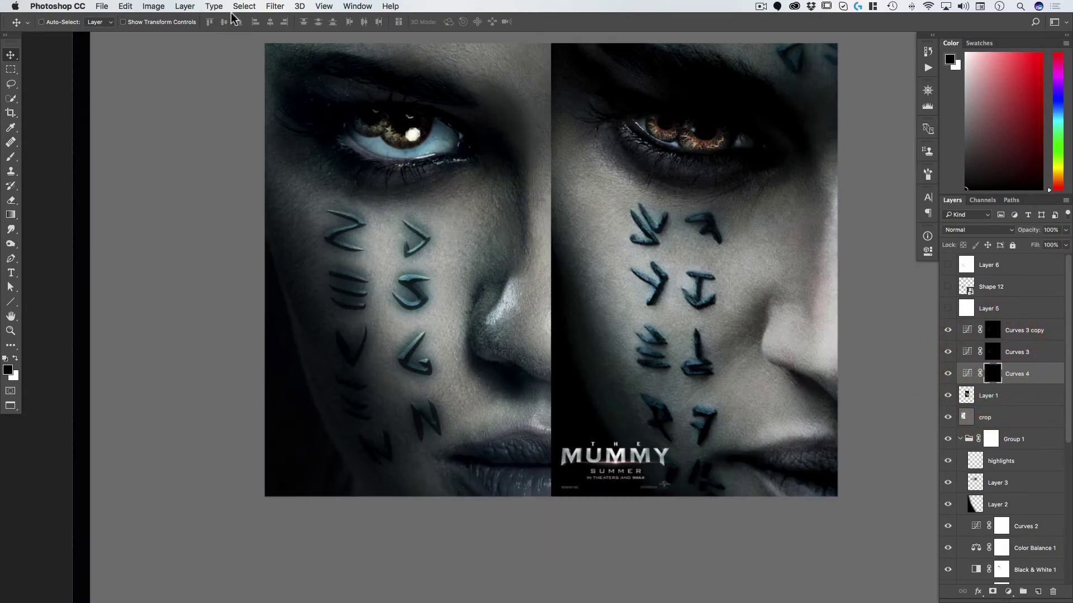
pyautogui.click(268, 6)
pyautogui.moveTo(285, 139)
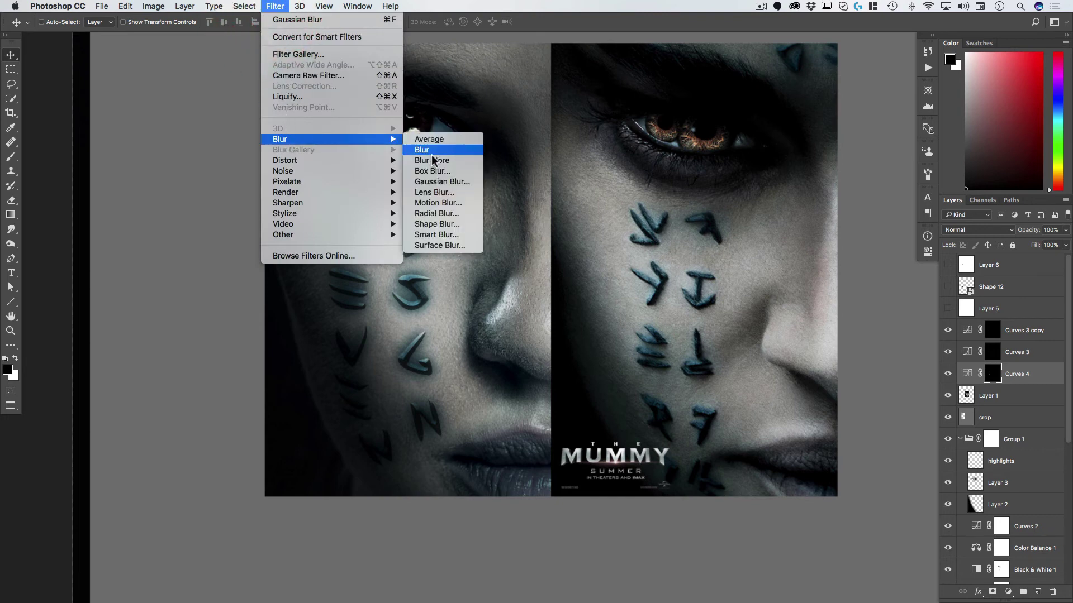
pyautogui.click(431, 185)
pyautogui.click(409, 311)
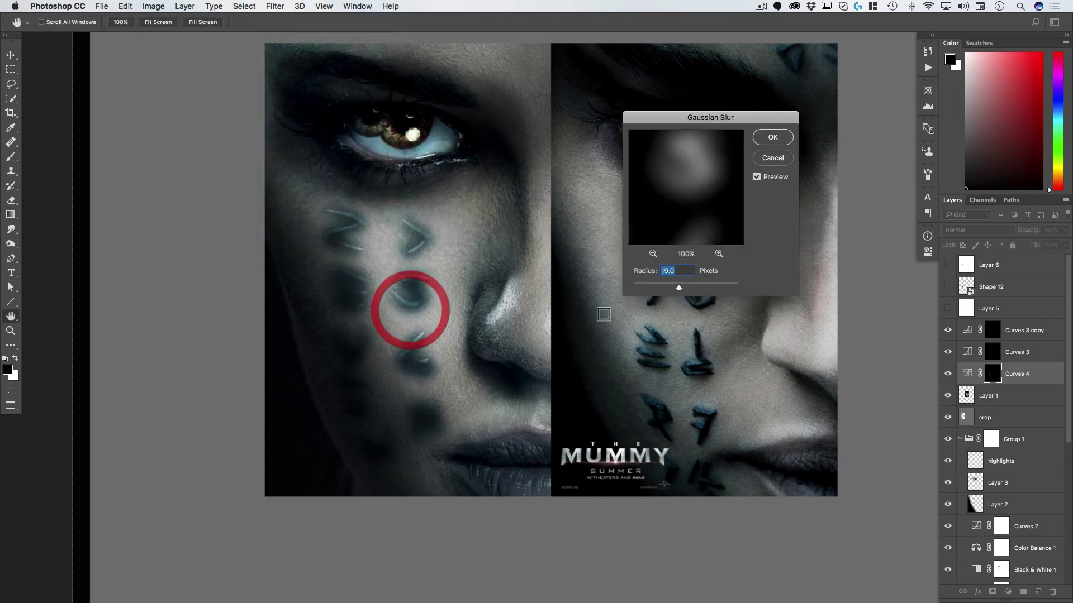
pyautogui.moveTo(643, 283); pyautogui.dragTo(644, 281)
pyautogui.click(772, 137)
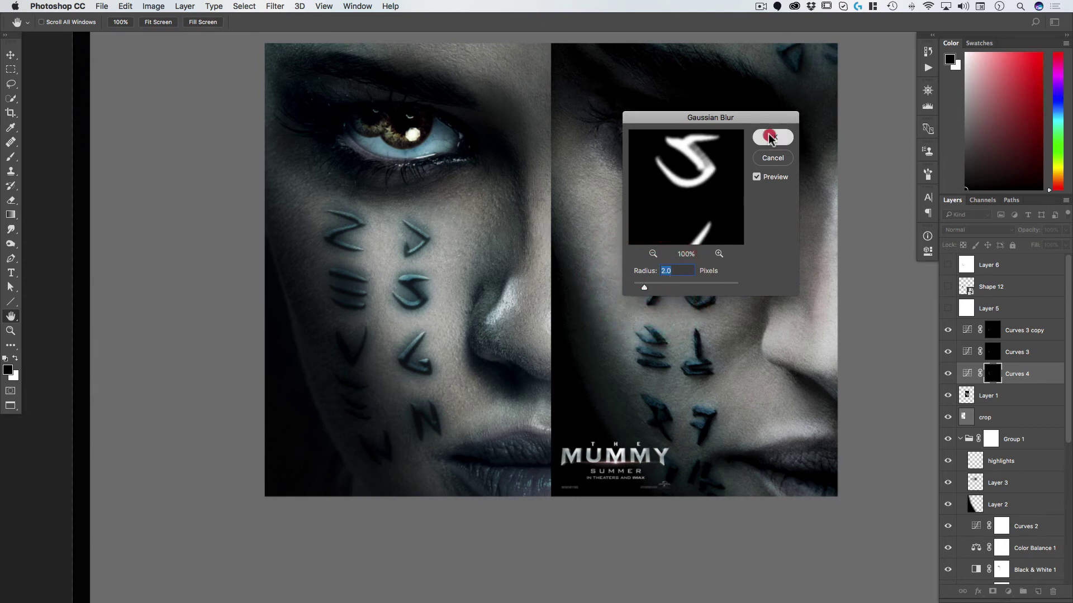
# - Repeat the Gaussian Blur on the masks of Curves 3 and Curves 3 copy, and inspect the runes up close
pyautogui.click(993, 358)
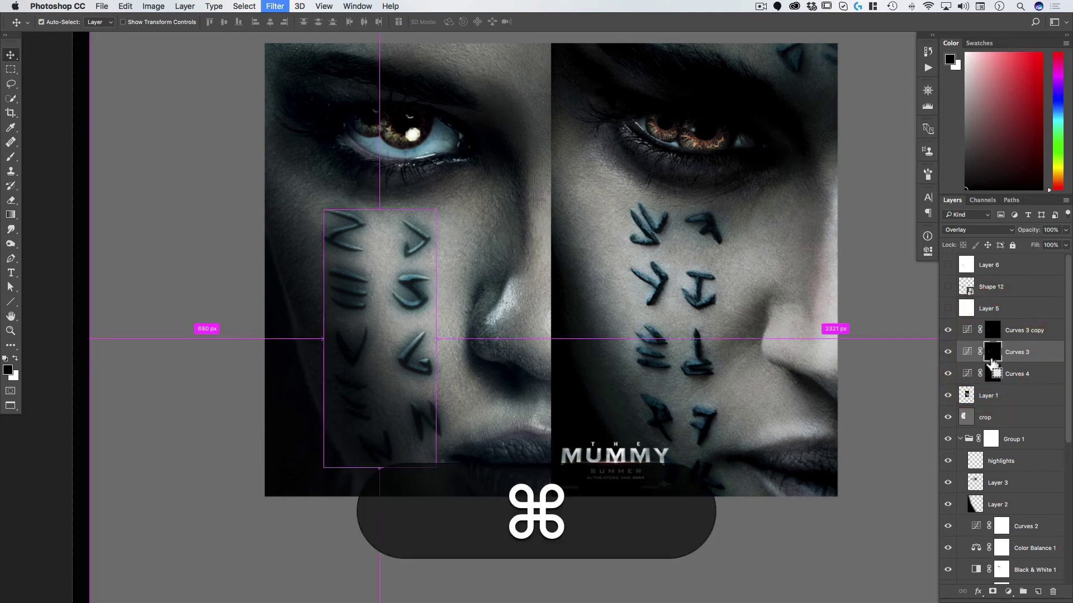
pyautogui.press('super+f')
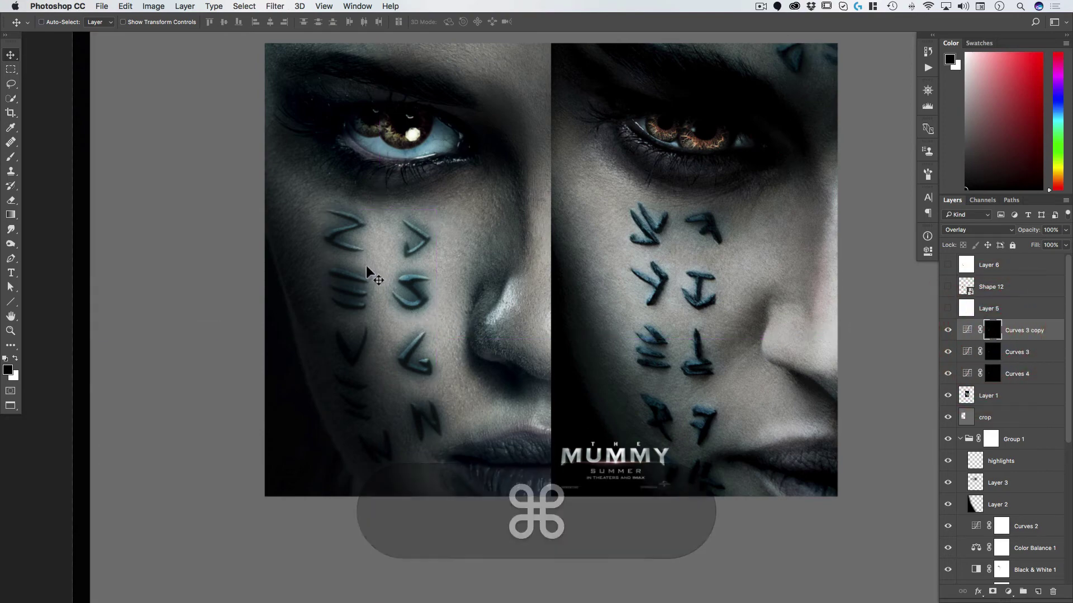
pyautogui.keyDown('super'); pyautogui.click(409, 274); pyautogui.keyUp('super')
pyautogui.keyDown('super'); pyautogui.click(414, 218); pyautogui.keyUp('super')
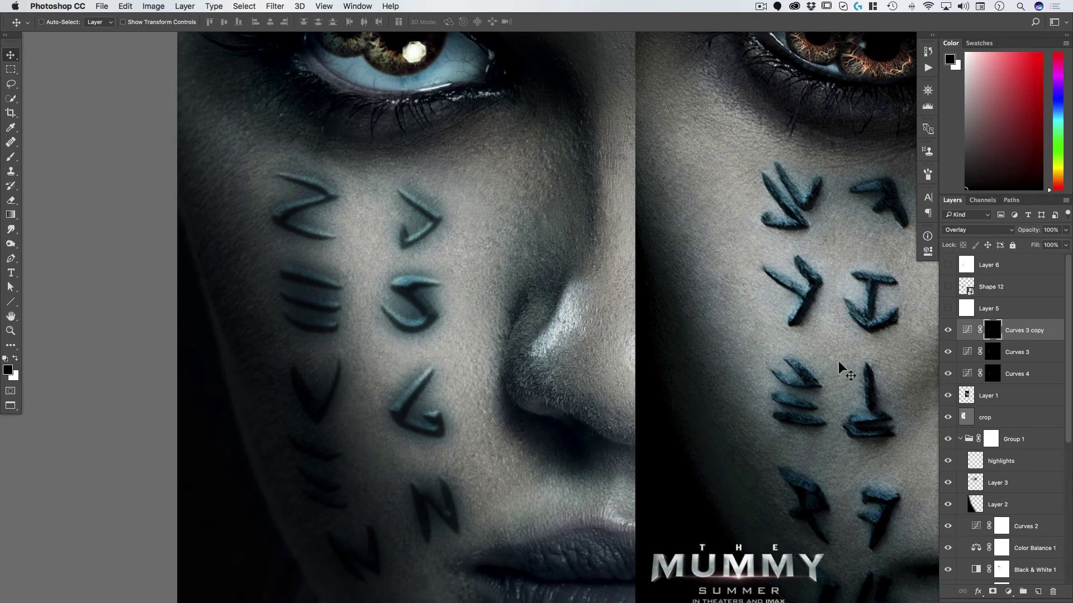
pyautogui.keyDown('super'); pyautogui.click(419, 334); pyautogui.keyUp('super')
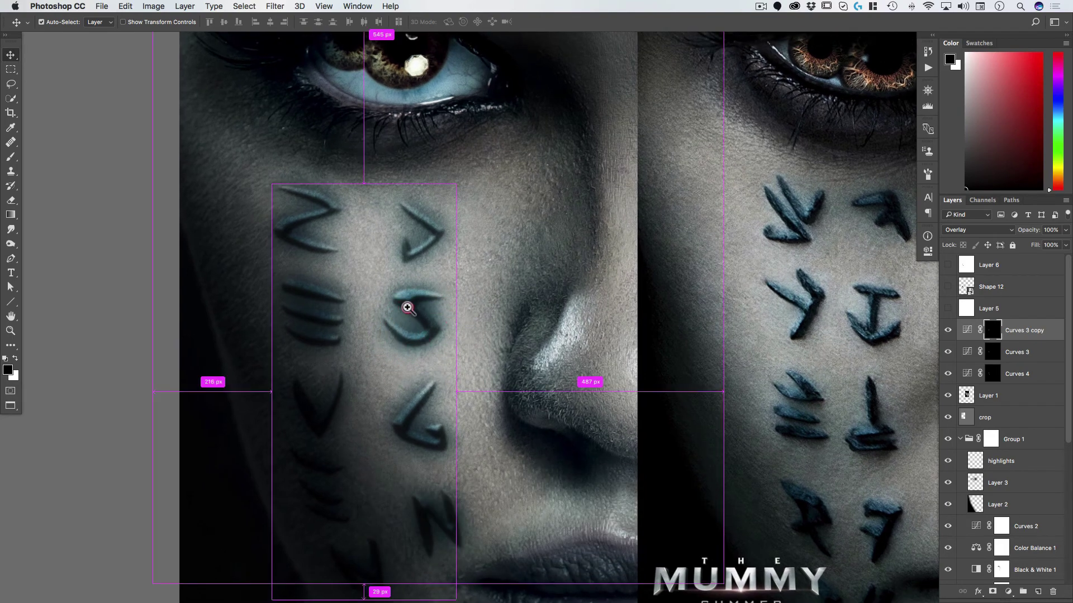
pyautogui.keyDown('super'); pyautogui.click(408, 308); pyautogui.keyUp('super')
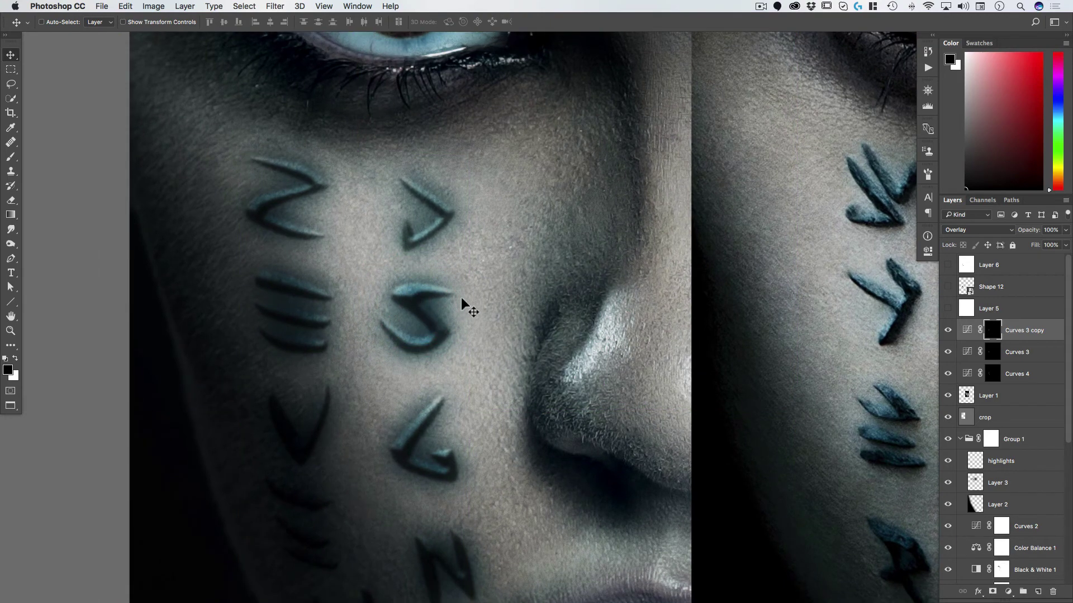
# - Undo the last blur on the Curves 3 copy mask
pyautogui.press('super+z')
pyautogui.press('alt+super+z')
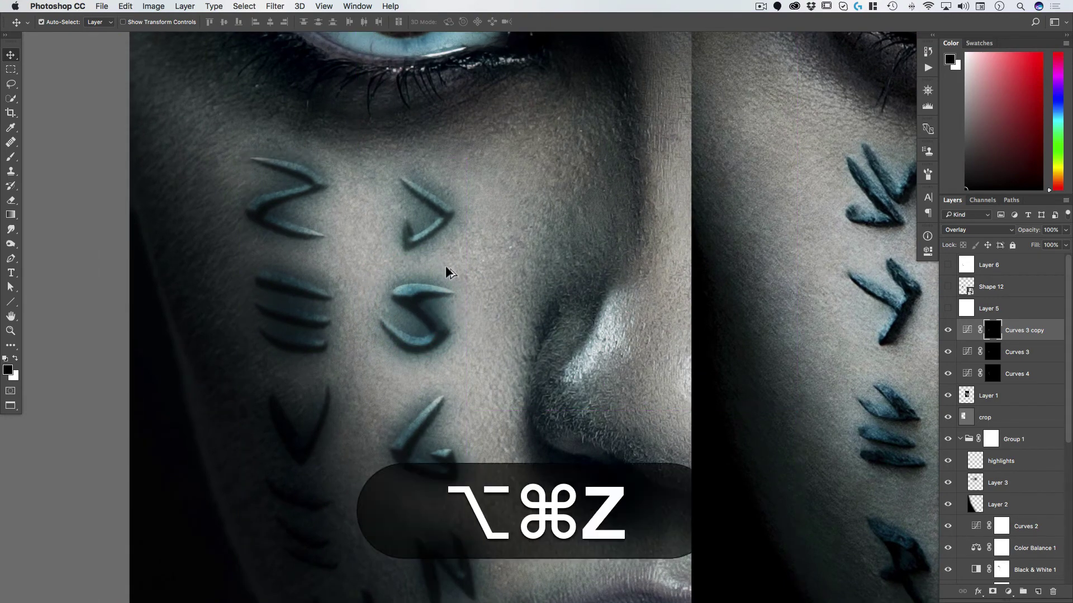
# - Show the Shape 12 rune layer and set its blend mode to Overlay
pyautogui.click(947, 287)
pyautogui.click(947, 287)
pyautogui.click(947, 287)
pyautogui.click(990, 286)
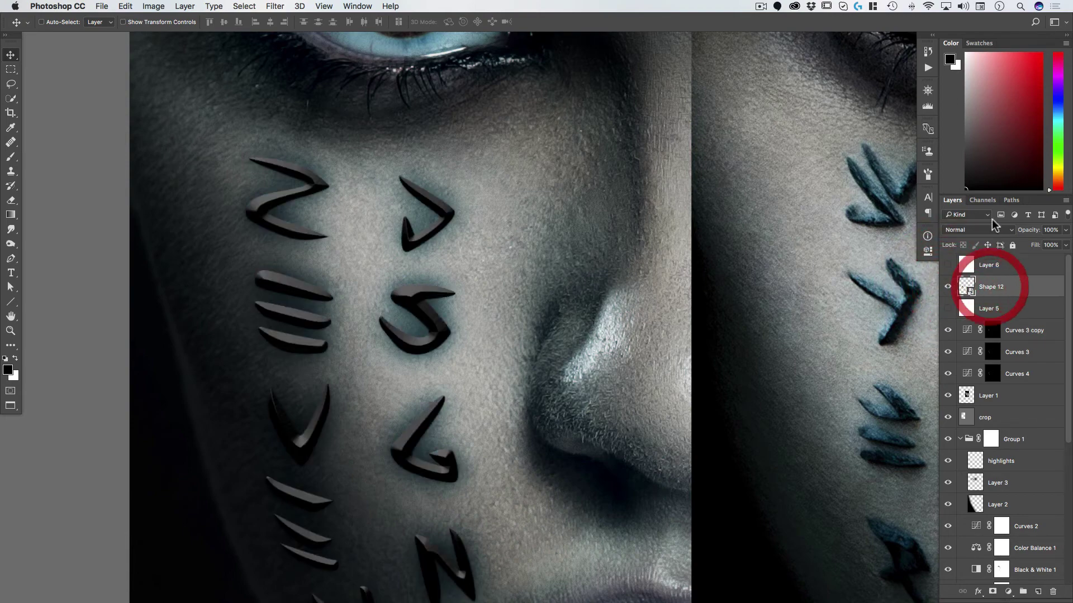
pyautogui.click(977, 230)
pyautogui.click(962, 350)
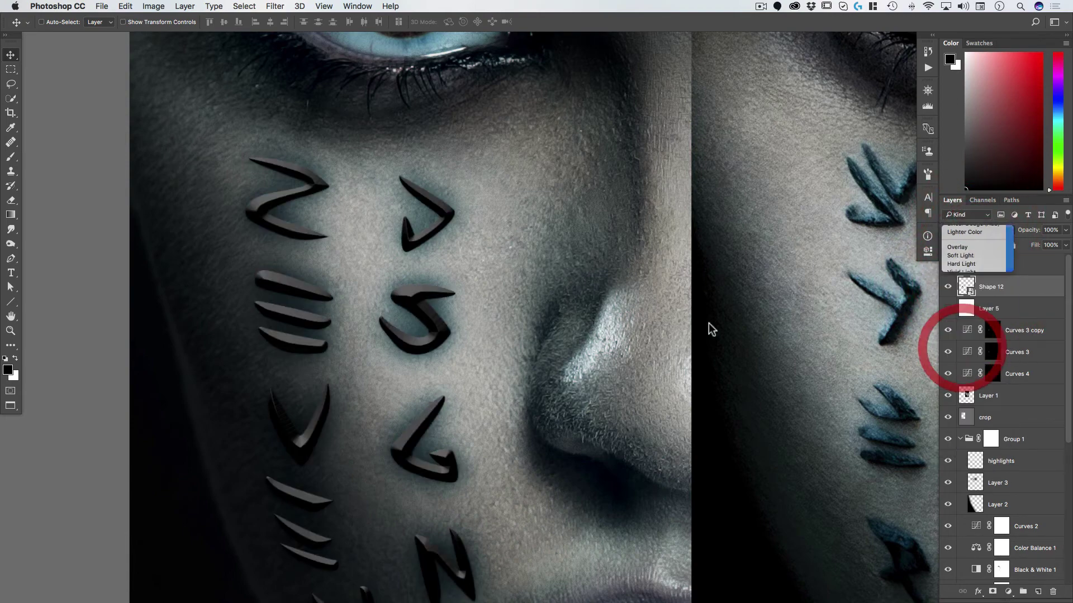
pyautogui.press('super+space')
pyautogui.moveTo(434, 295); pyautogui.dragTo(563, 327)
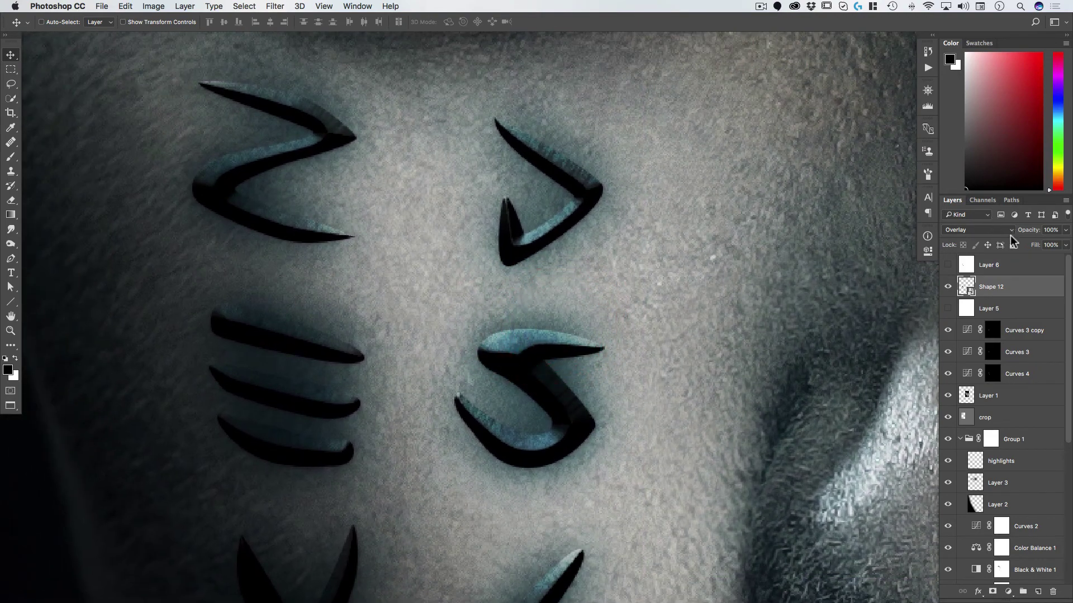
# - Open the Shape 12 smart object's contents and add a Curves adjustment above the runes, lifting the RGB black point to an output of about 90
pyautogui.doubleClick(967, 288)
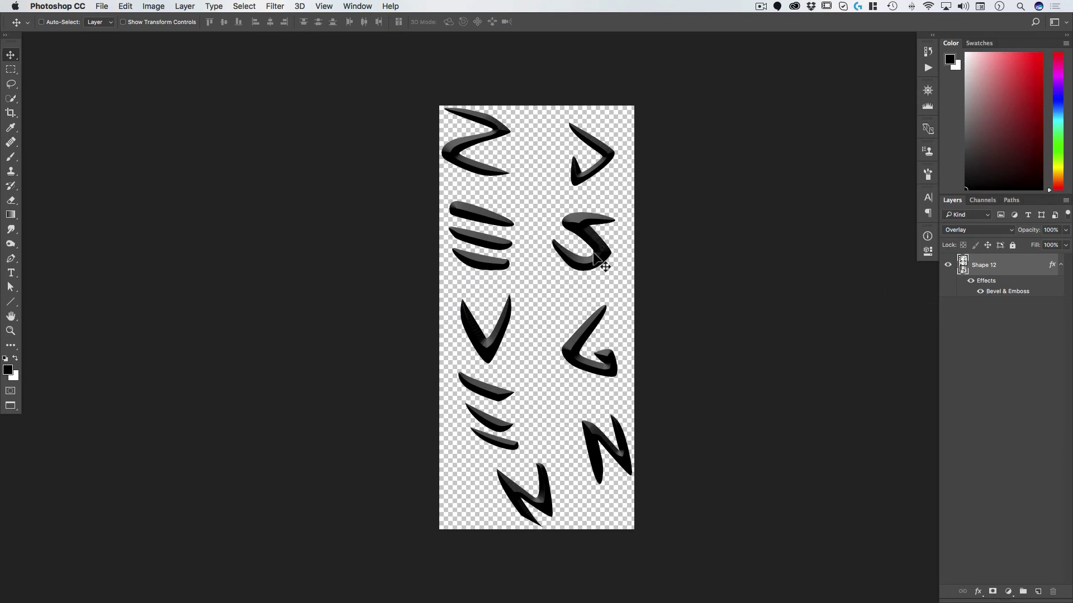
pyautogui.press('super')
pyautogui.click(1008, 592)
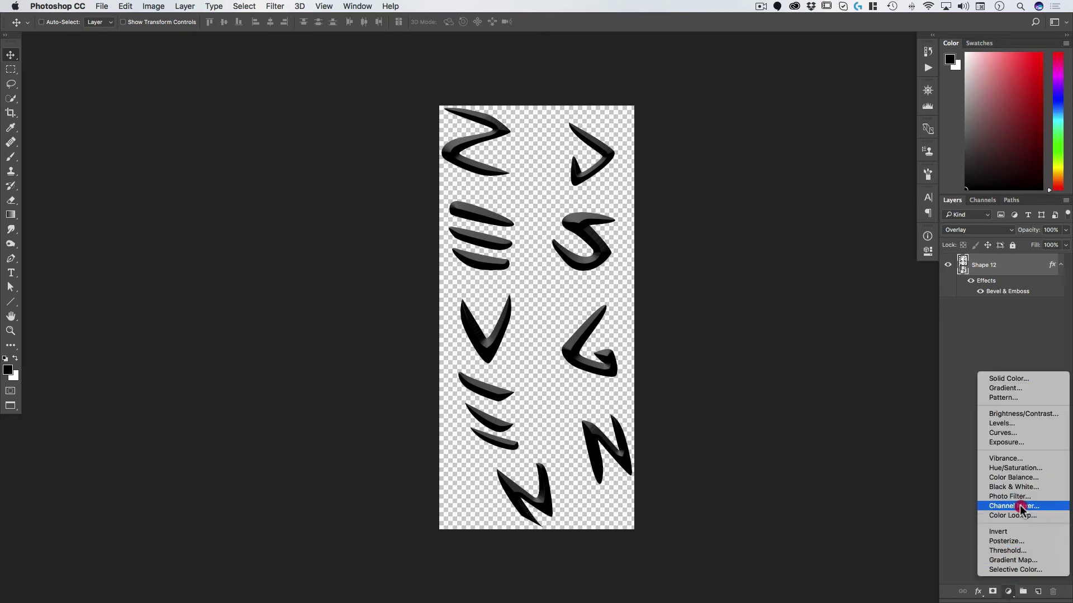
pyautogui.click(949, 555)
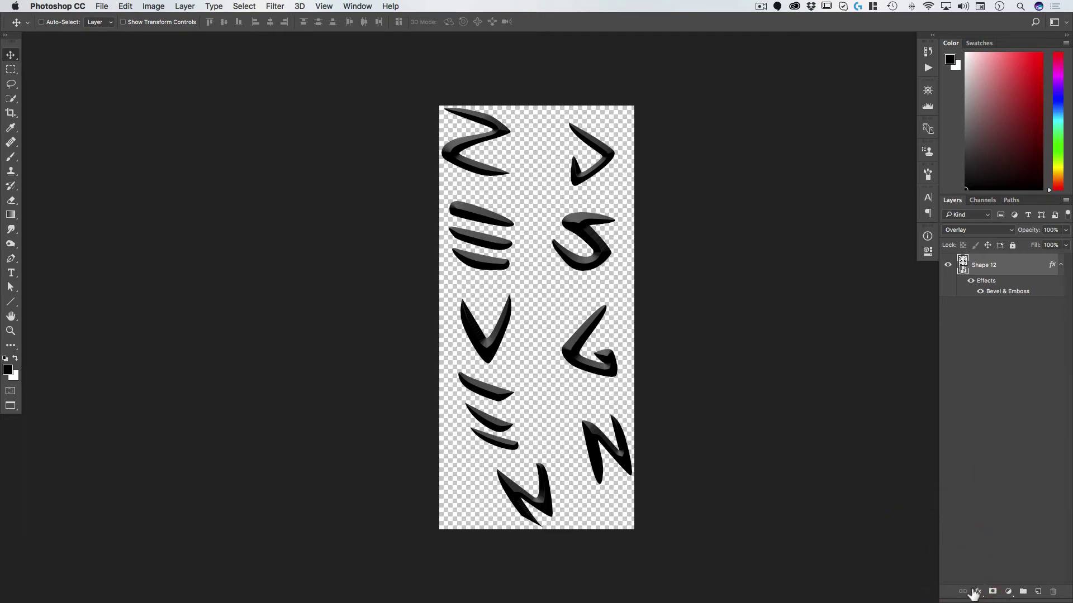
pyautogui.click(1016, 593)
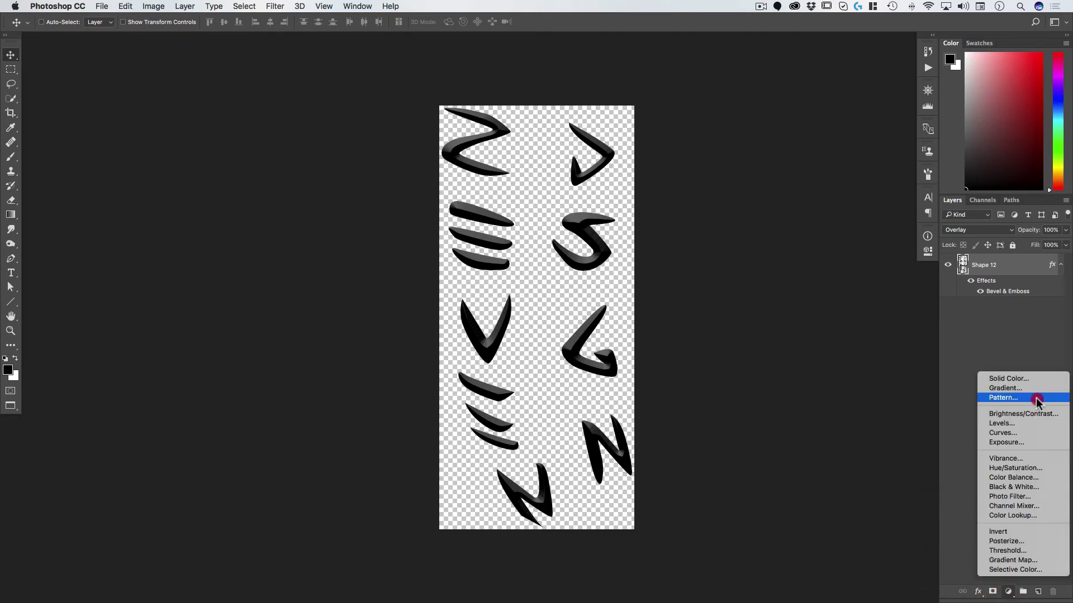
pyautogui.click(1026, 435)
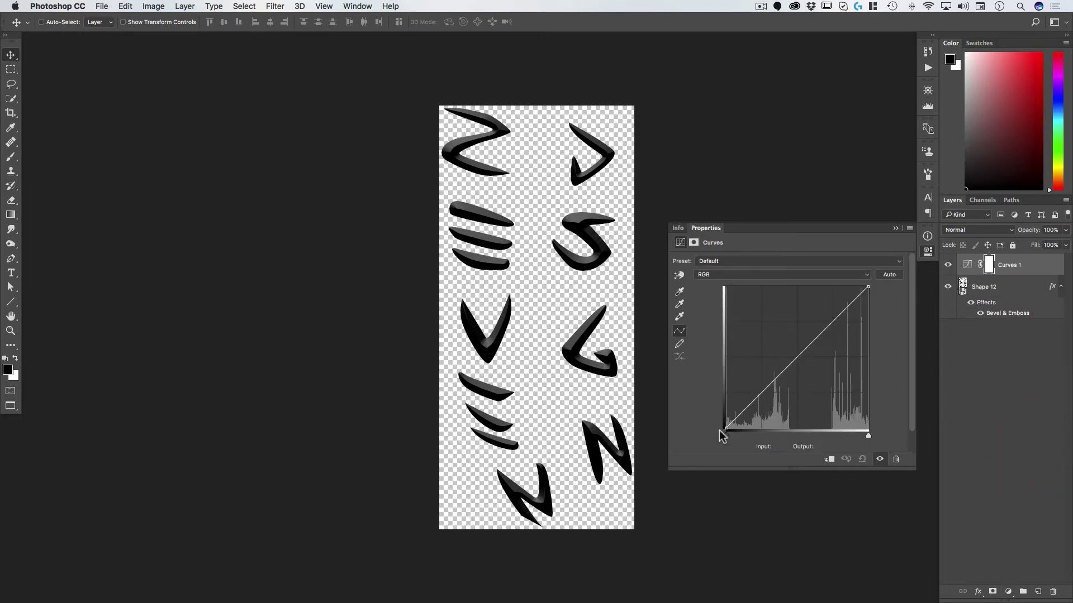
pyautogui.moveTo(722, 429); pyautogui.dragTo(725, 378)
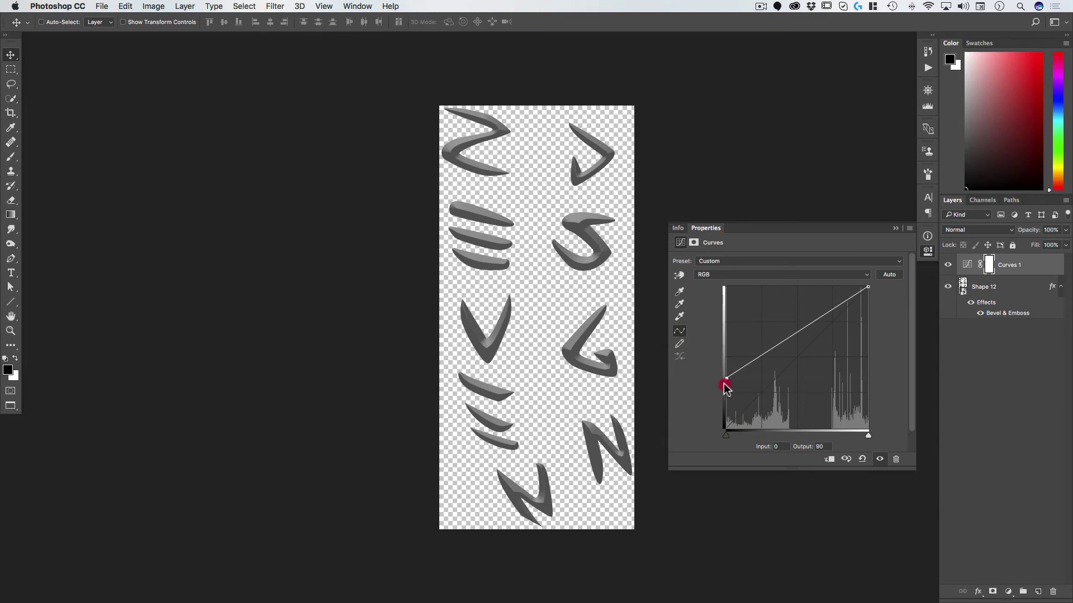
pyautogui.moveTo(725, 378); pyautogui.dragTo(724, 384)
# - Save and close the smart object's contents, and compare the updated runes with the poster's markings
pyautogui.click(991, 367)
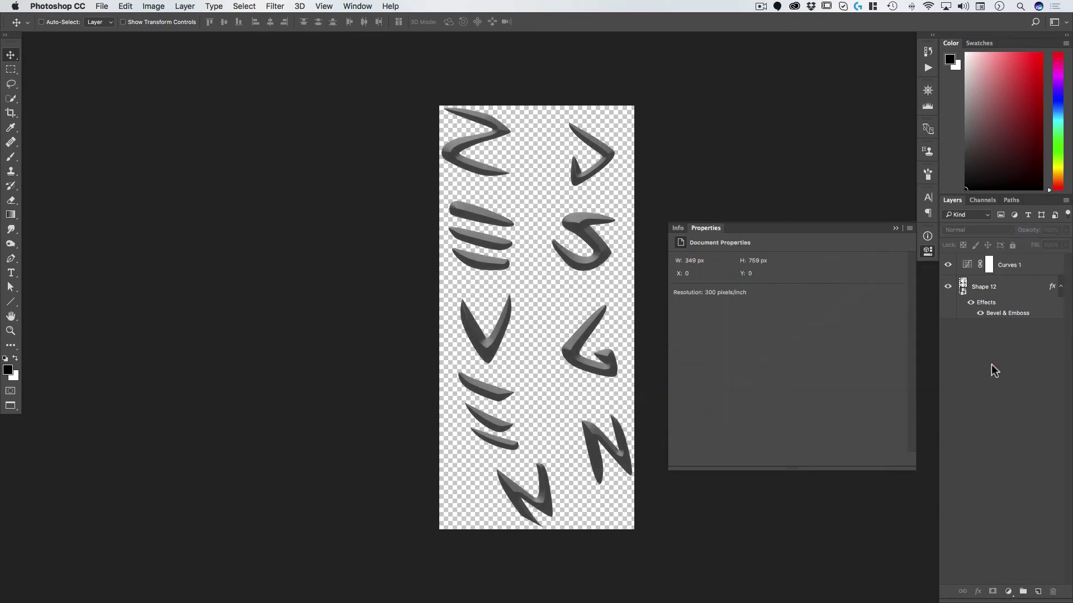
pyautogui.press('super+w')
pyautogui.click(625, 208)
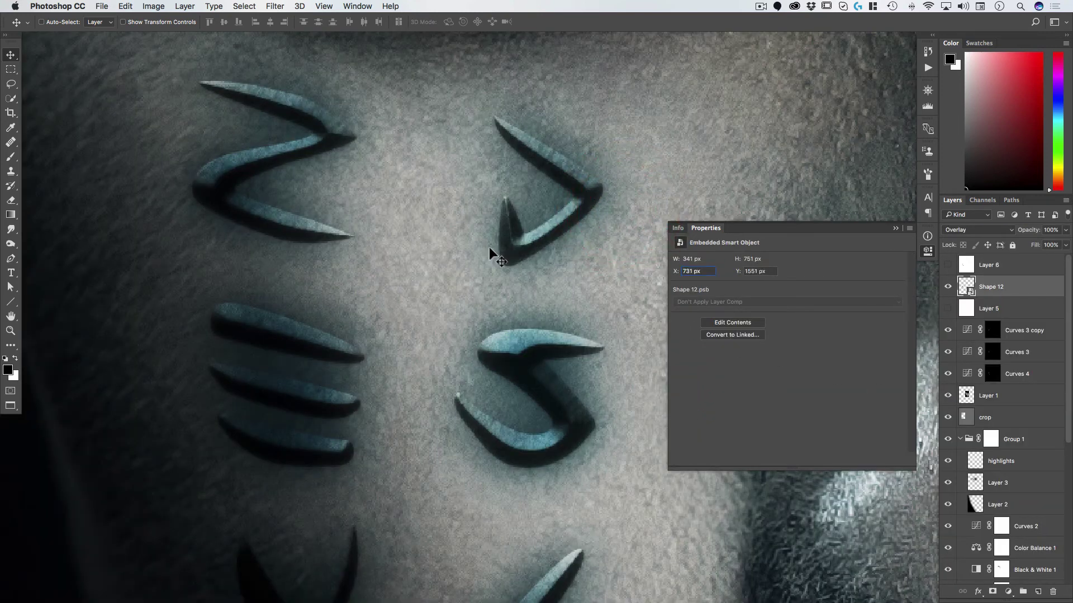
pyautogui.press('super+space')
pyautogui.moveTo(473, 285); pyautogui.dragTo(455, 297)
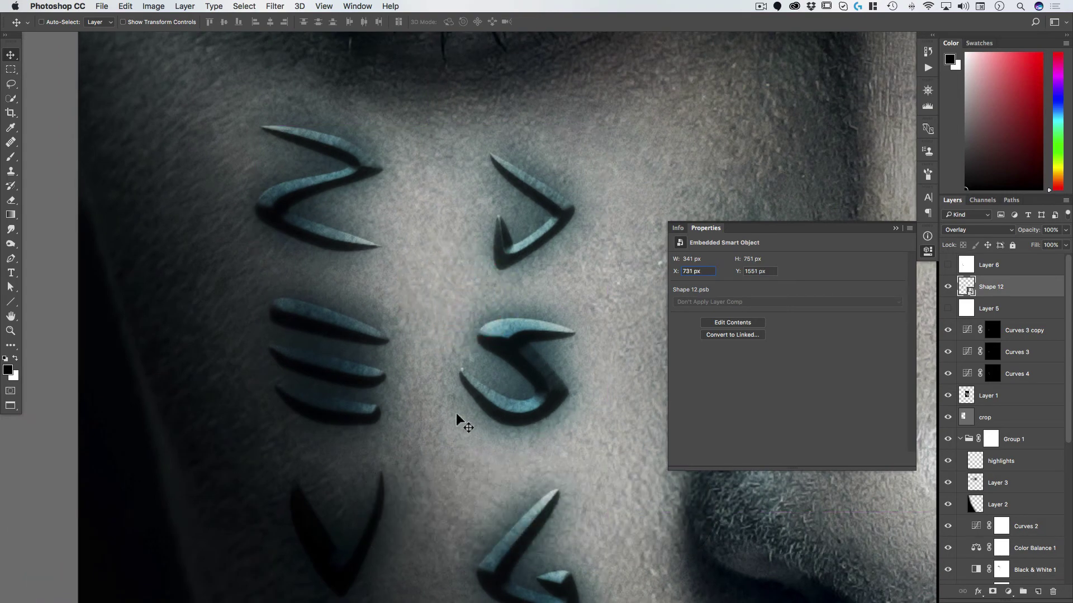
pyautogui.moveTo(460, 424); pyautogui.dragTo(368, 233)
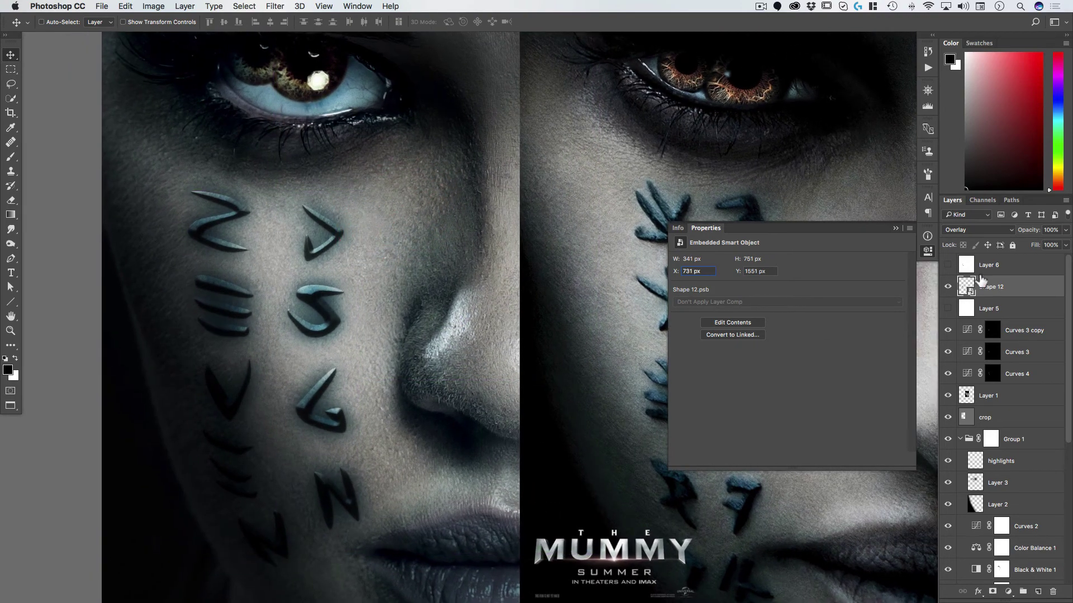
# - Duplicate the original Background layer and display only the copy
pyautogui.scroll(-8, 998, 450)
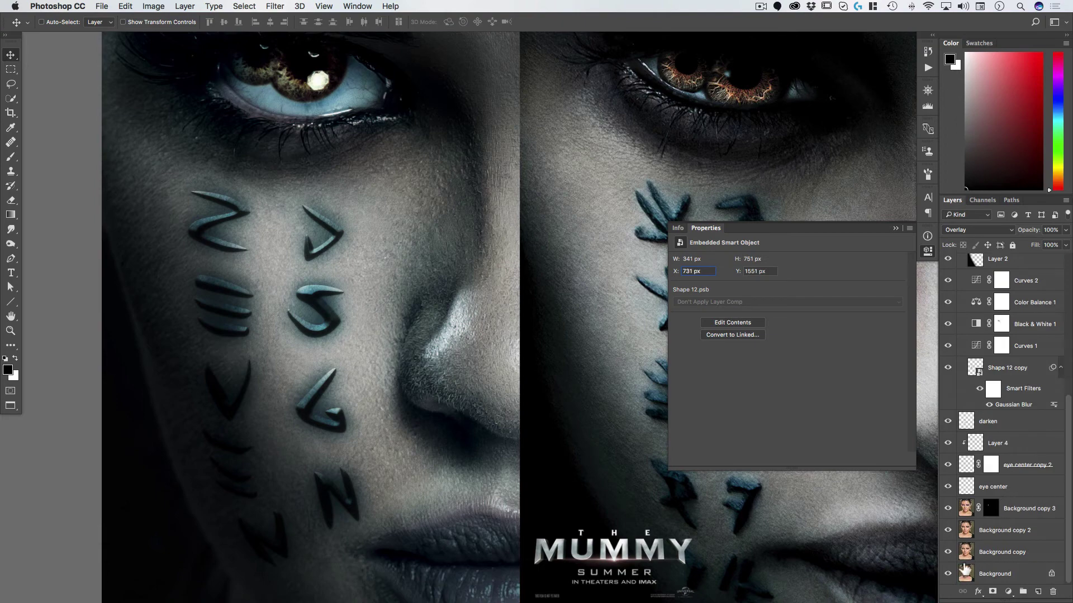
pyautogui.click(962, 573)
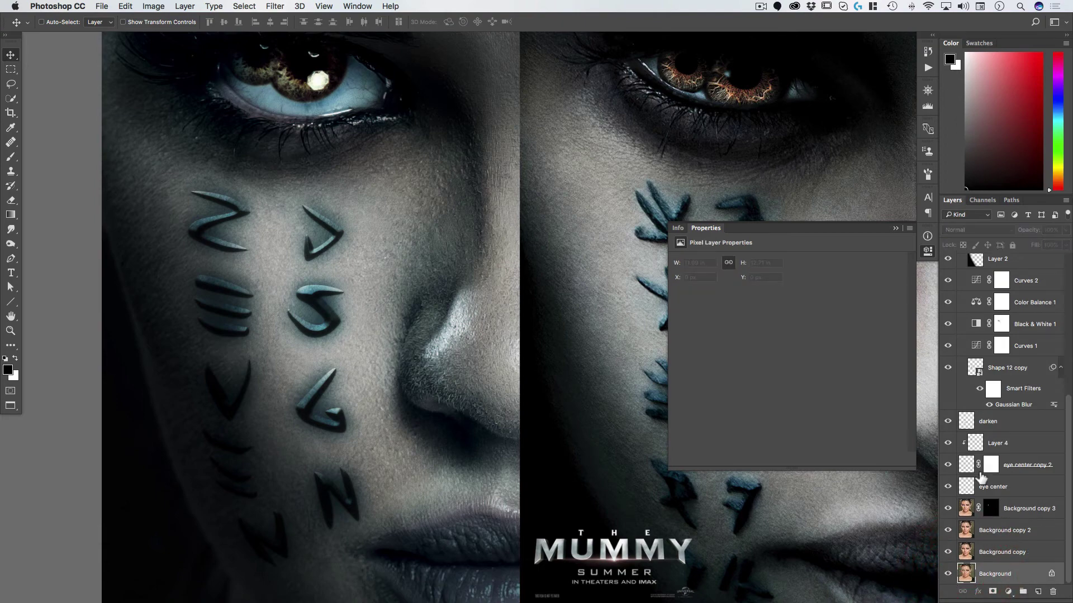
pyautogui.scroll(5, 981, 475)
pyautogui.scroll(-5, 979, 536)
pyautogui.press('alt')
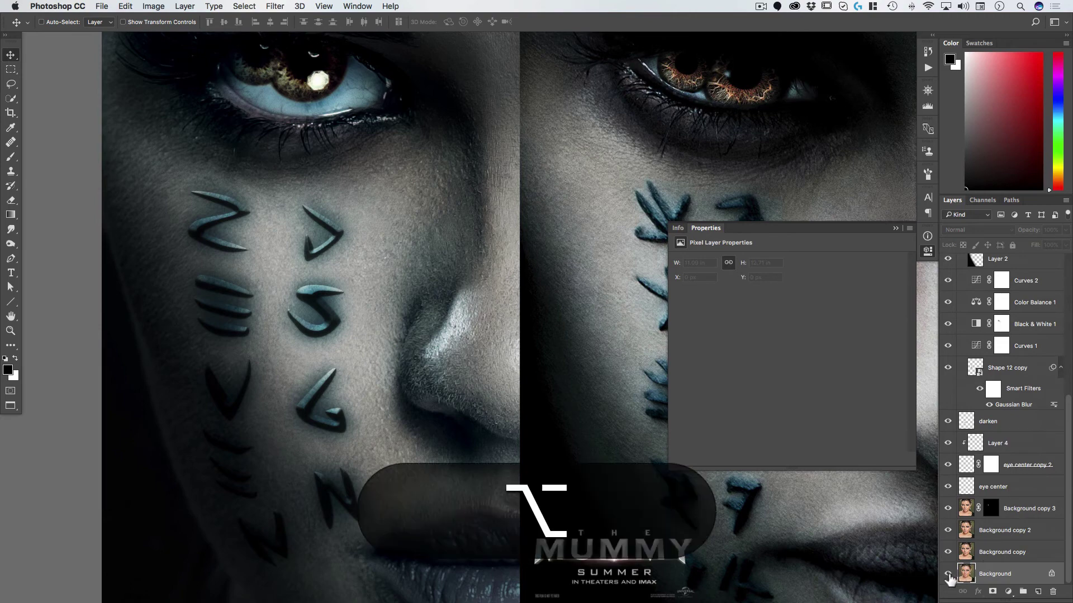
pyautogui.keyDown('alt'); pyautogui.click(948, 575); pyautogui.keyUp('alt')
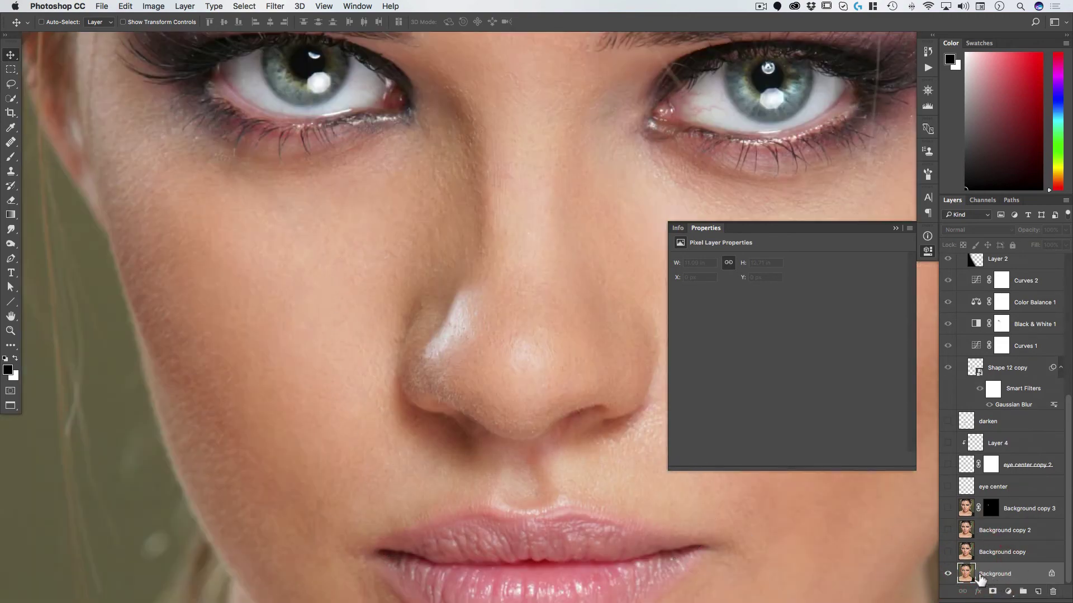
pyautogui.keyDown('alt'); pyautogui.click(948, 573); pyautogui.keyUp('alt')
pyautogui.moveTo(983, 575); pyautogui.dragTo(1038, 591)
pyautogui.keyDown('alt'); pyautogui.click(949, 574); pyautogui.keyUp('alt')
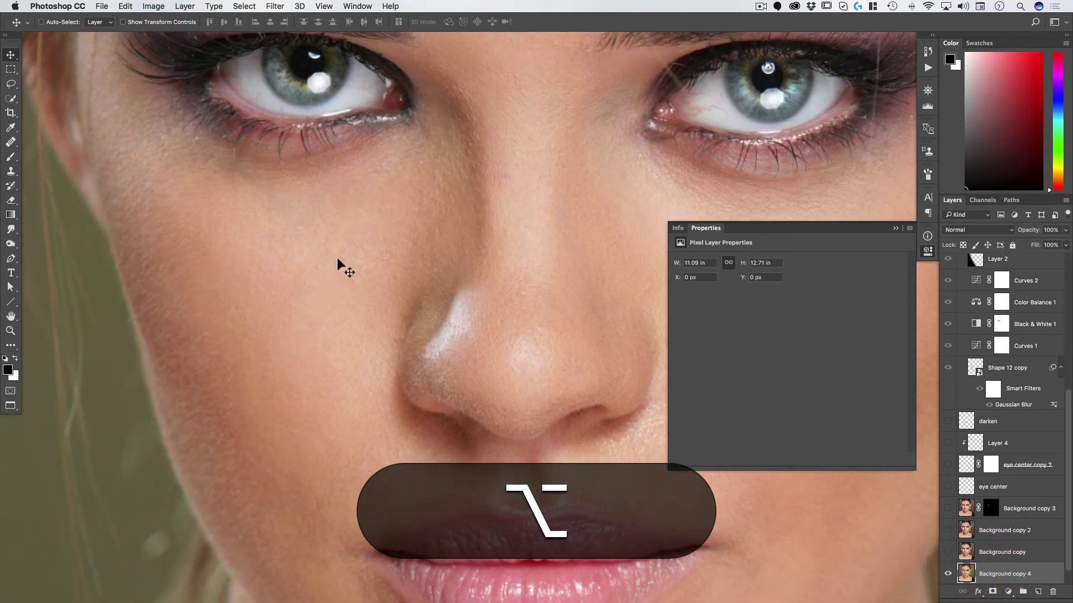
# - Open the Camera Raw Filter on Background copy 4 and raise Clarity close to its maximum
pyautogui.click(270, 6)
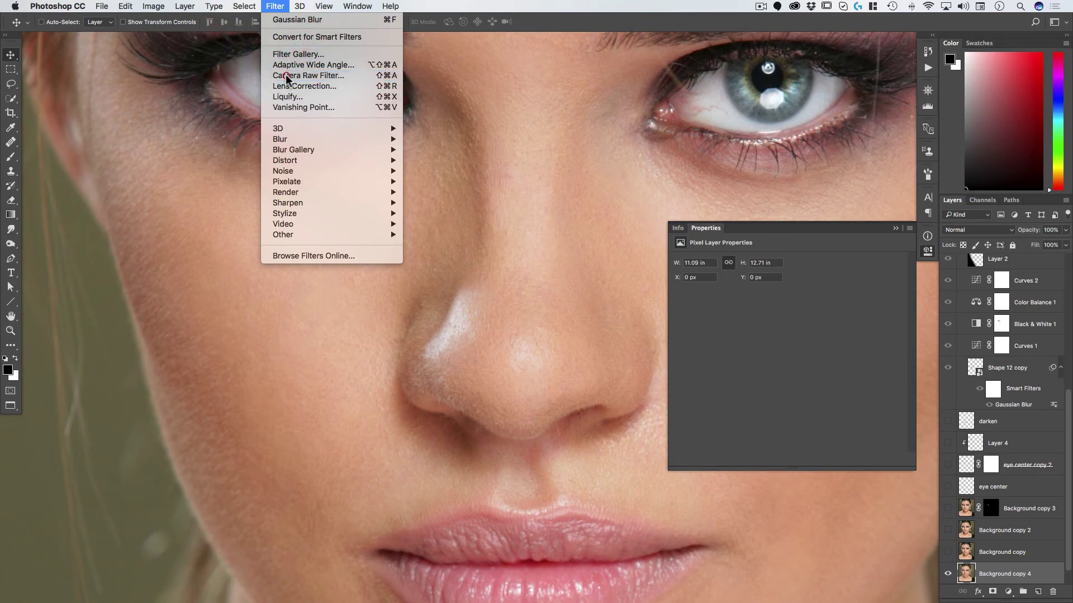
pyautogui.click(281, 73)
pyautogui.press('space')
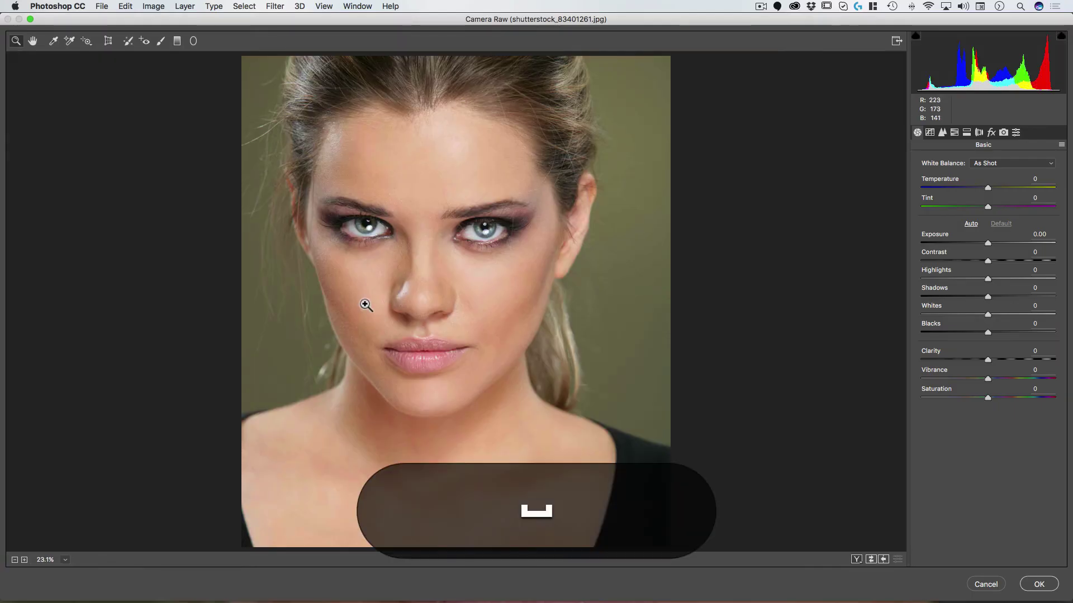
pyautogui.click(372, 311)
pyautogui.click(371, 300)
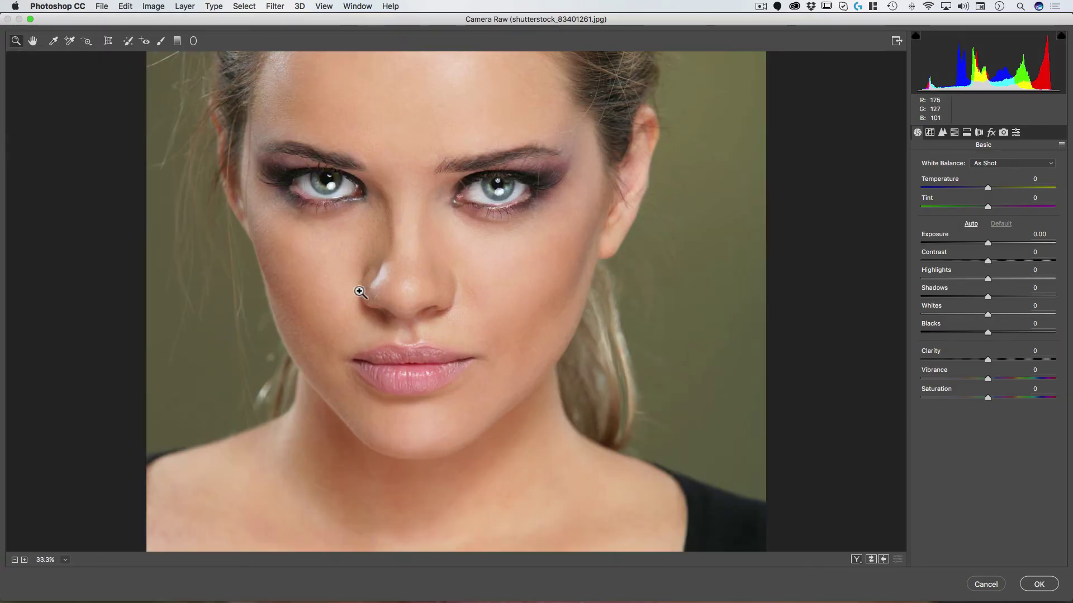
pyautogui.click(331, 287)
pyautogui.click(329, 277)
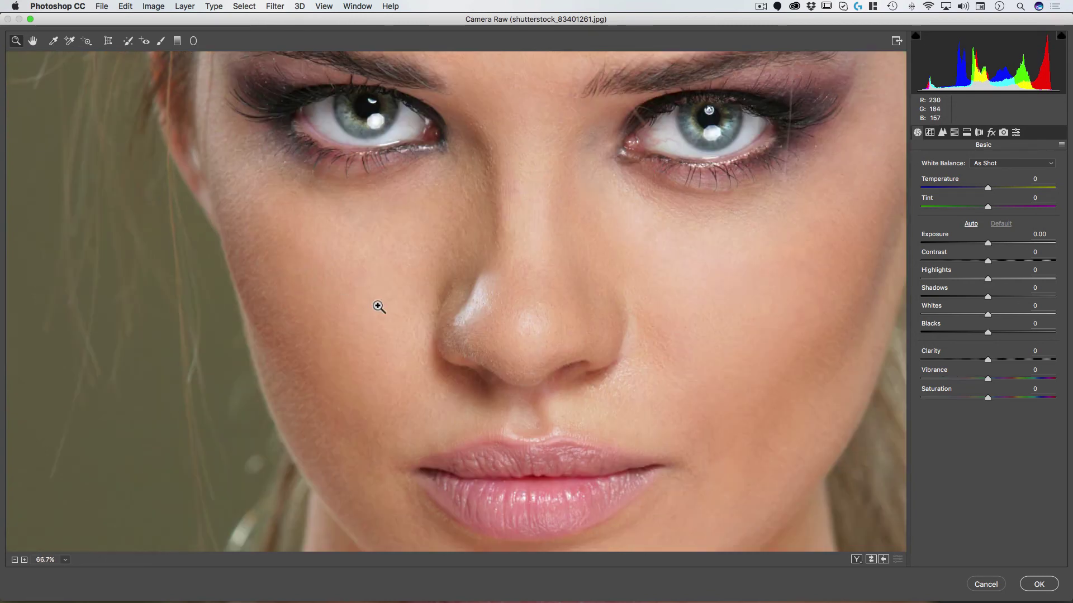
pyautogui.press('space')
pyautogui.click(437, 308)
pyautogui.moveTo(988, 359); pyautogui.dragTo(1062, 358)
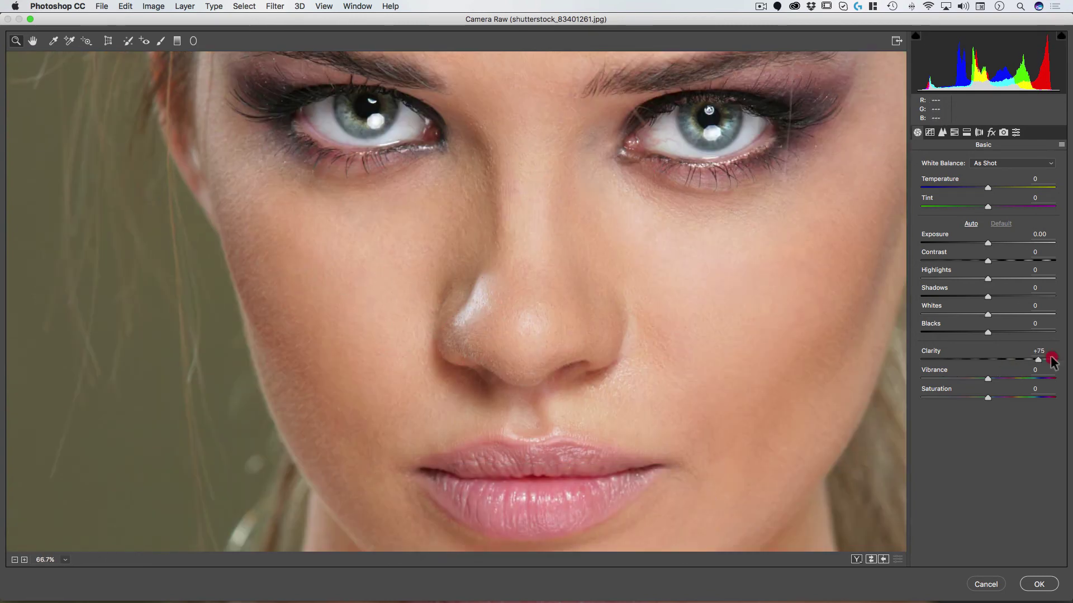
# - Set the Camera Raw sharpening Amount to 105 and apply the filter
pyautogui.click(942, 133)
pyautogui.moveTo(944, 180); pyautogui.dragTo(1032, 175)
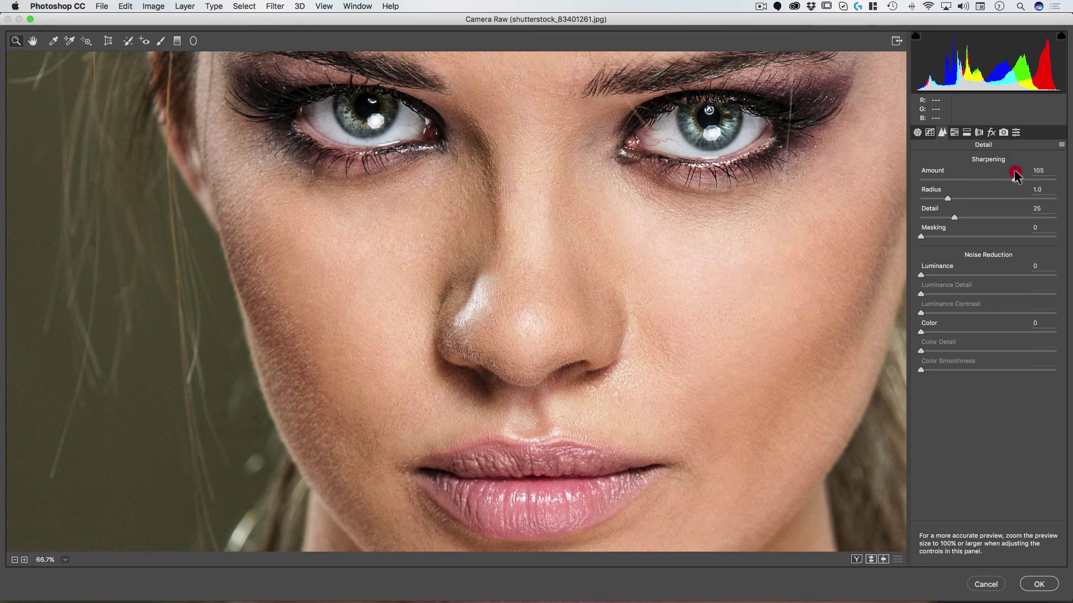
pyautogui.moveTo(1015, 176); pyautogui.dragTo(1015, 176)
pyautogui.click(1048, 584)
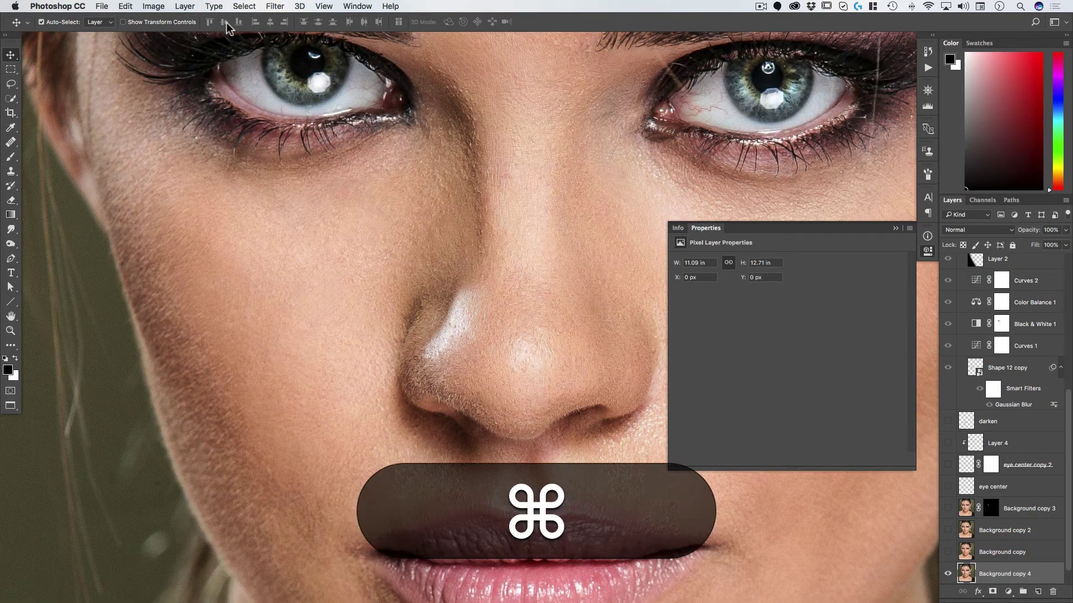
# - Duplicate the sharpened layer and apply a High Pass filter with a 2.2-pixel radius to the duplicate
pyautogui.press('super+j')
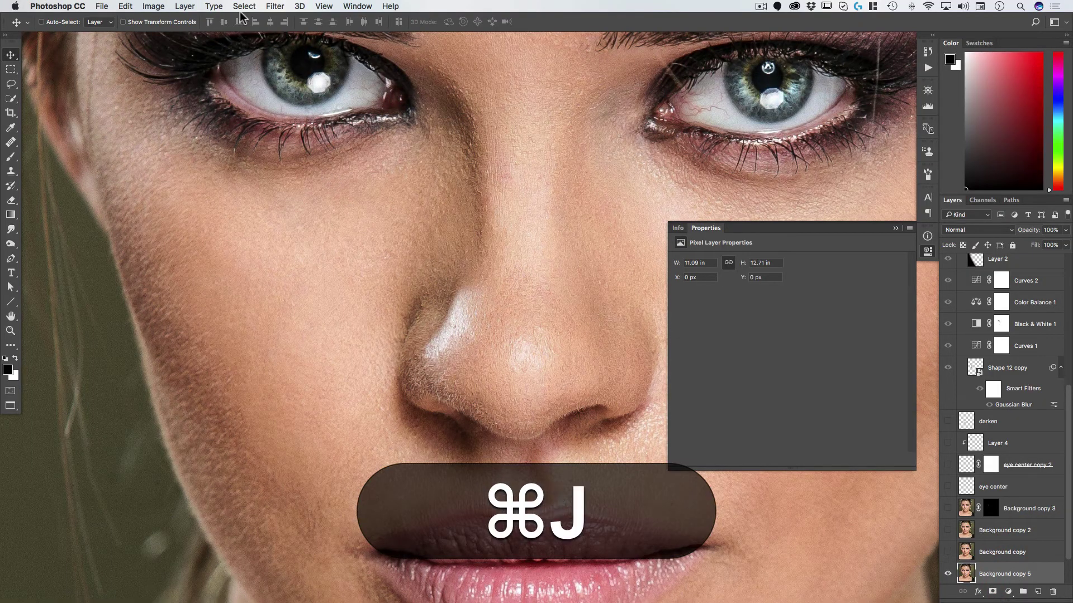
pyautogui.click(275, 6)
pyautogui.moveTo(287, 216)
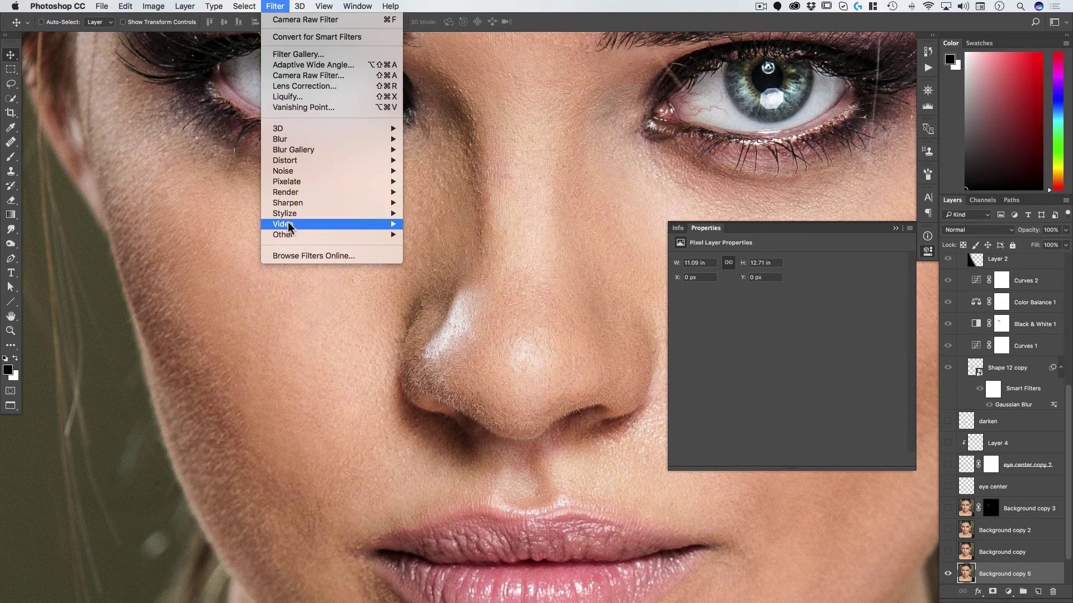
pyautogui.moveTo(317, 238)
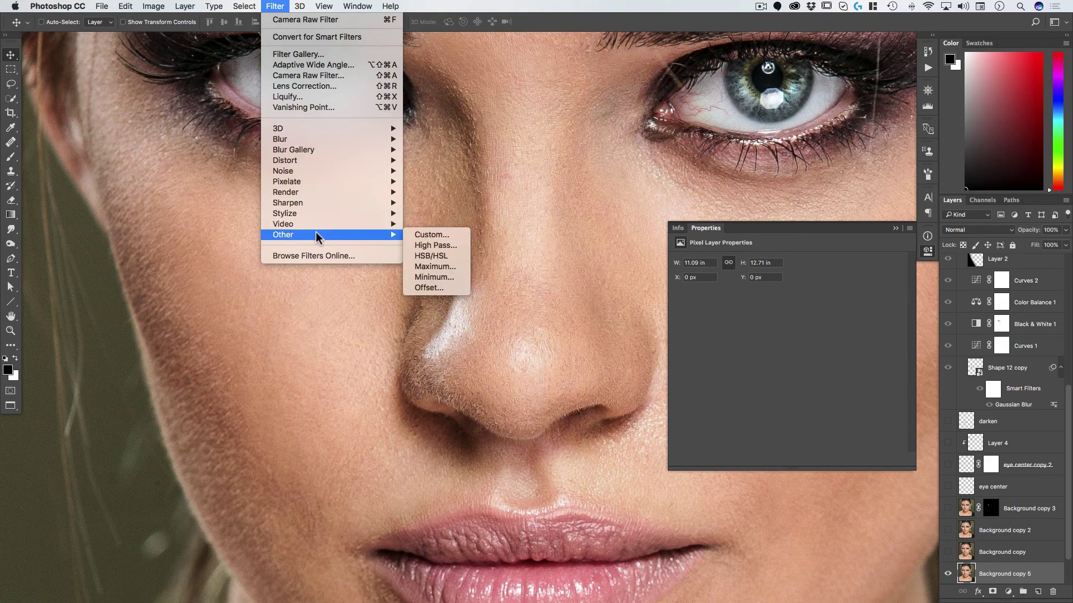
pyautogui.click(422, 246)
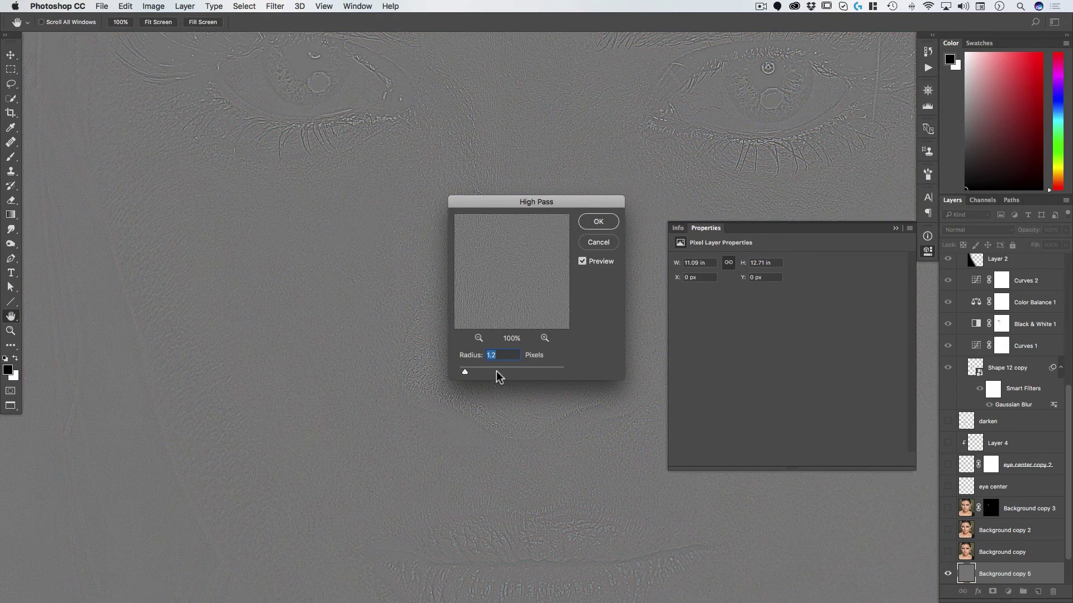
pyautogui.click(473, 369)
pyautogui.click(471, 368)
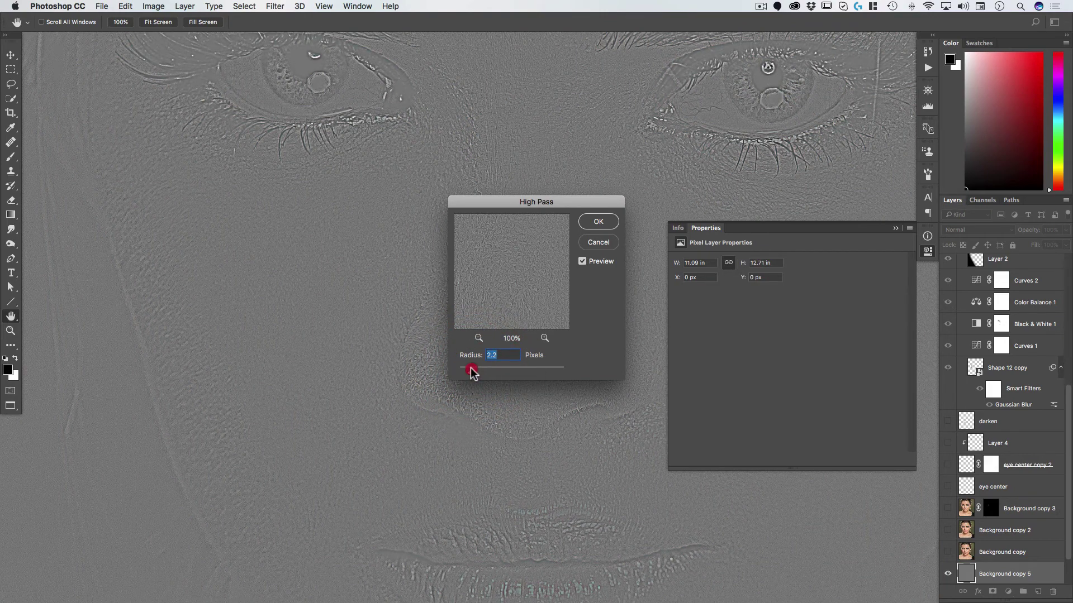
pyautogui.click(599, 222)
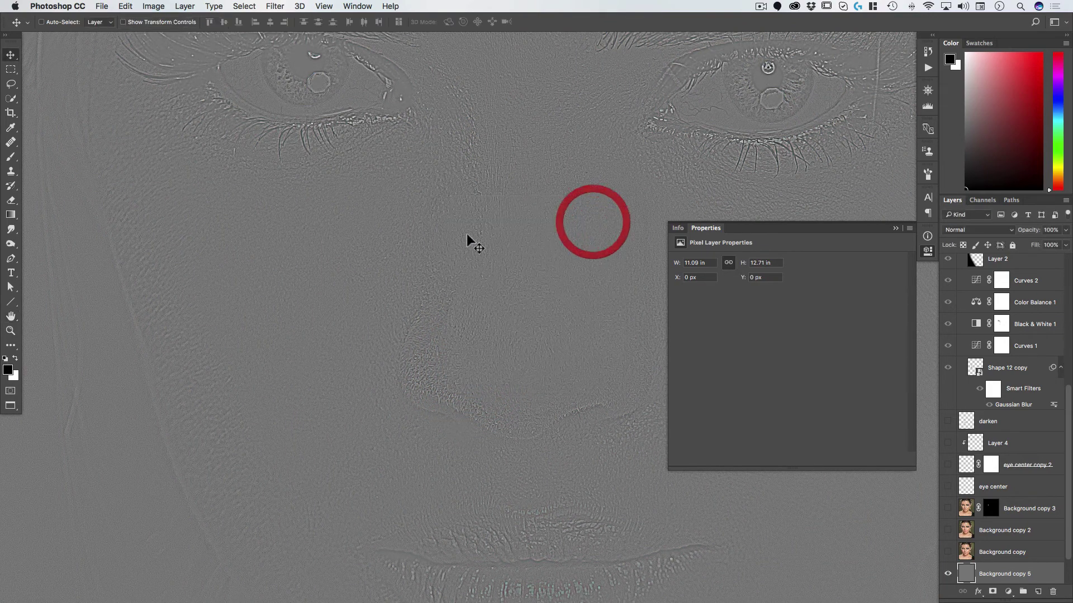
# - Set the High Pass layer's blend mode to Linear Light and merge it with Background copy 4
pyautogui.click(963, 230)
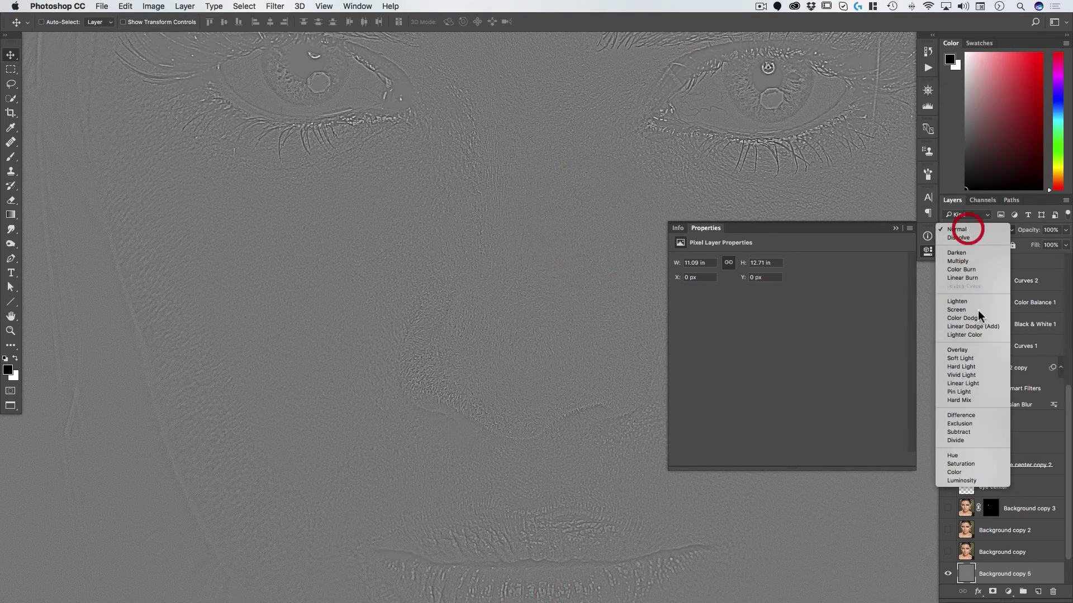
pyautogui.click(977, 383)
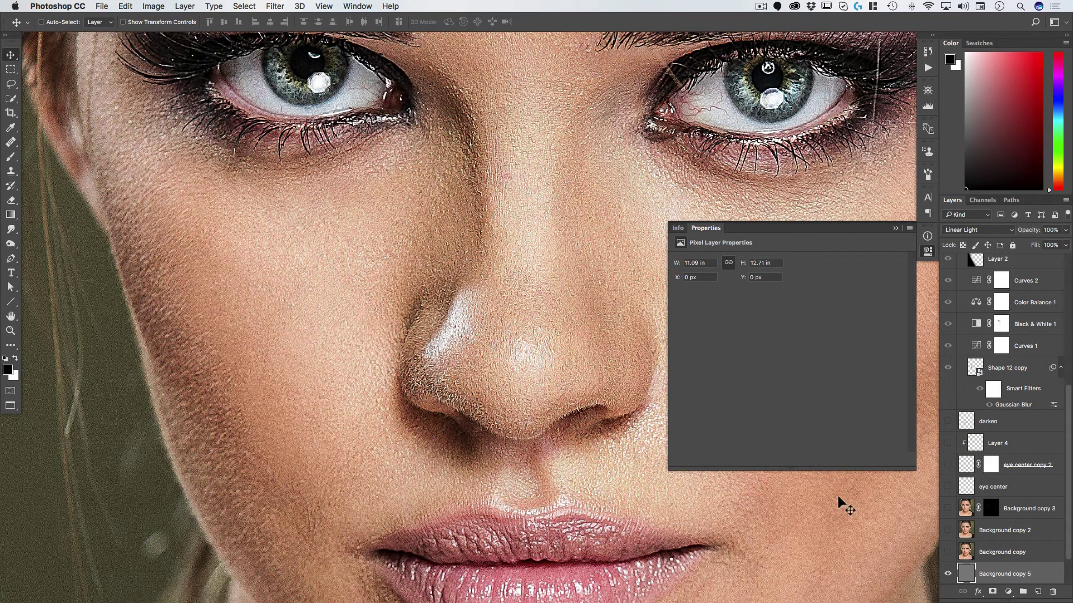
pyautogui.scroll(-1, 998, 546)
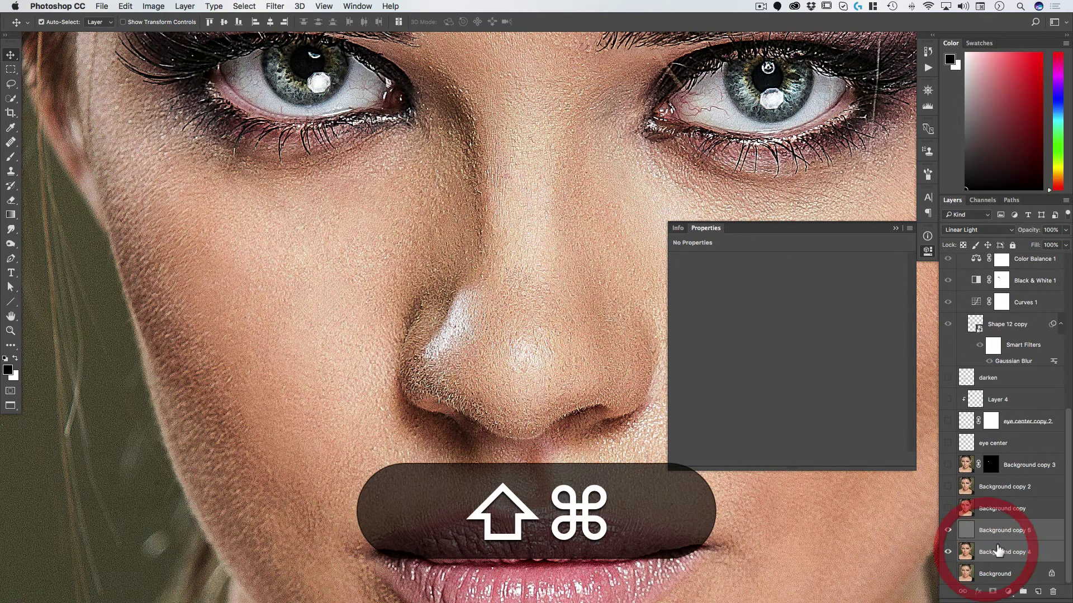
pyautogui.press('shift+super+e')
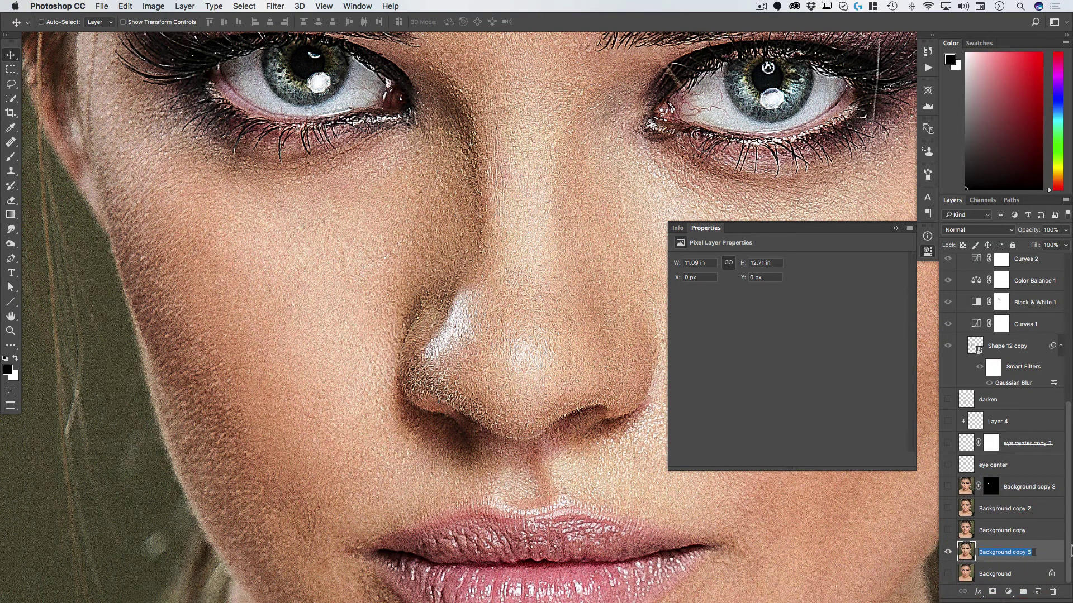
# - Rename the merged sharpened layer as heavy skin texture
pyautogui.write('heavy skin textu')
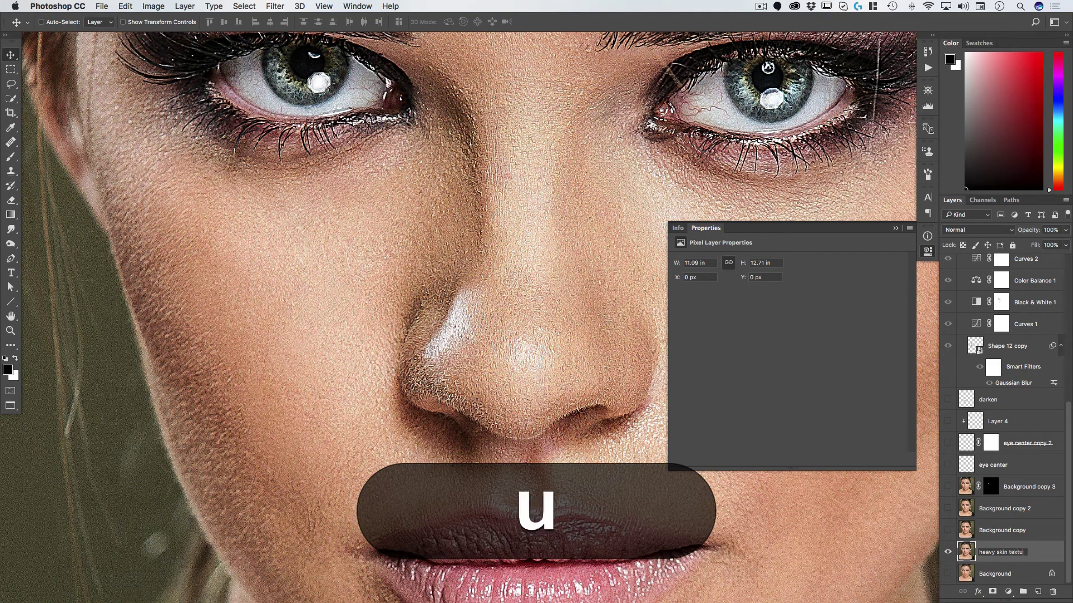
pyautogui.write('re')
pyautogui.press('Return')
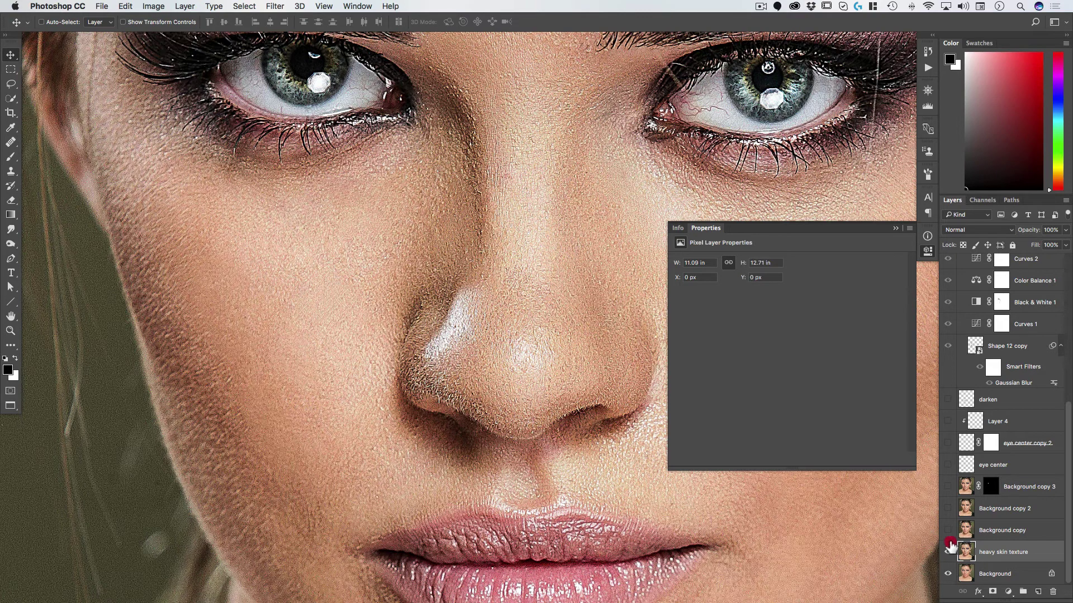
# - Restore the visibility of the composite's hidden layers, including crop, Group 1 and Curves 3 copy
pyautogui.scroll(5, 955, 277)
pyautogui.keyDown('alt'); pyautogui.click(948, 277); pyautogui.keyUp('alt')
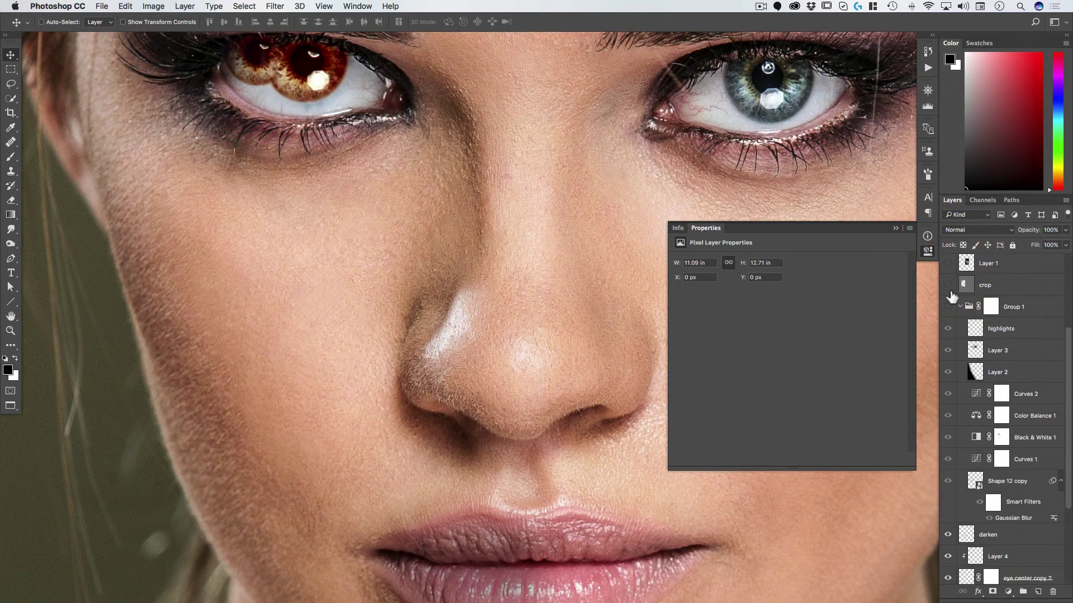
pyautogui.click(948, 306)
pyautogui.click(949, 285)
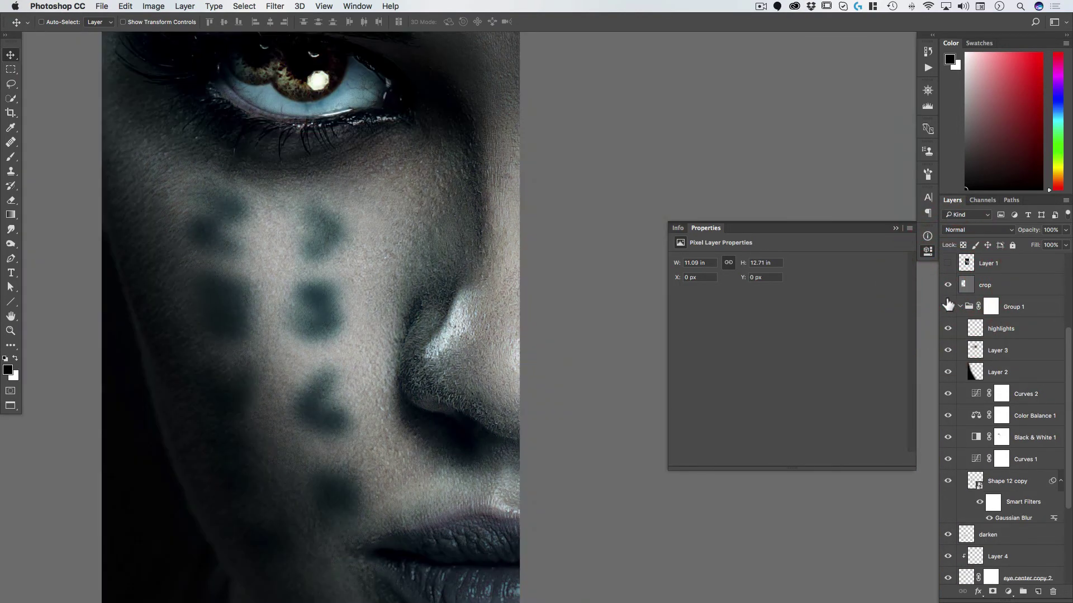
pyautogui.scroll(3, 948, 305)
pyautogui.scroll(2, 948, 304)
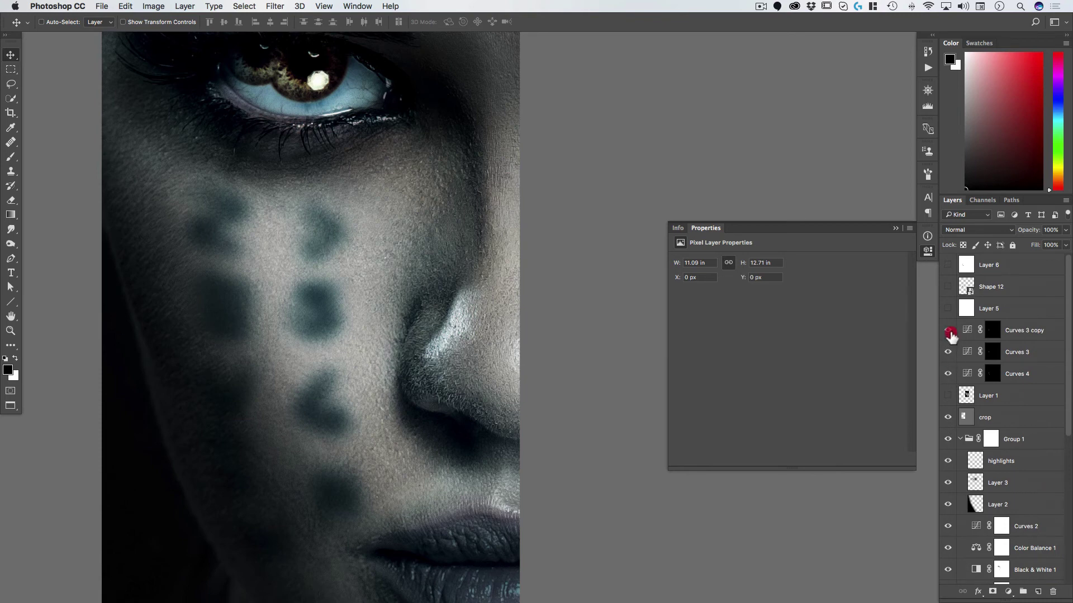
pyautogui.click(948, 332)
# - Move the heavy skin texture layer to the top of the layer stack
pyautogui.scroll(-8, 988, 558)
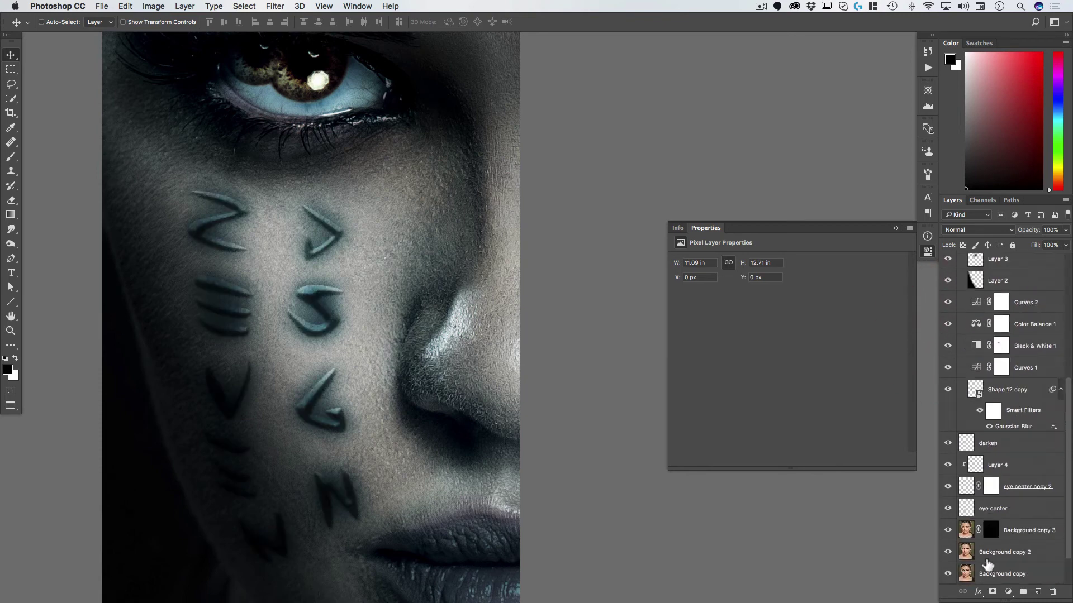
pyautogui.scroll(-2, 988, 565)
pyautogui.moveTo(969, 558); pyautogui.dragTo(988, 263)
# - Compare the Red, Green and Blue channels and copy the Blue channel into a new layer above heavy skin texture
pyautogui.click(982, 200)
pyautogui.click(978, 237)
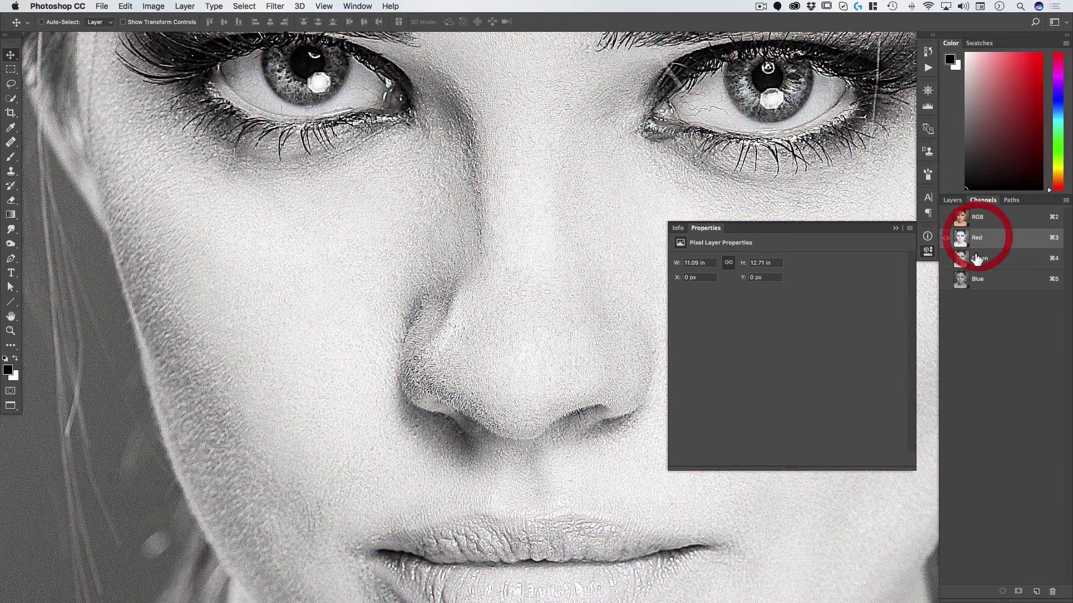
pyautogui.click(979, 258)
pyautogui.click(978, 279)
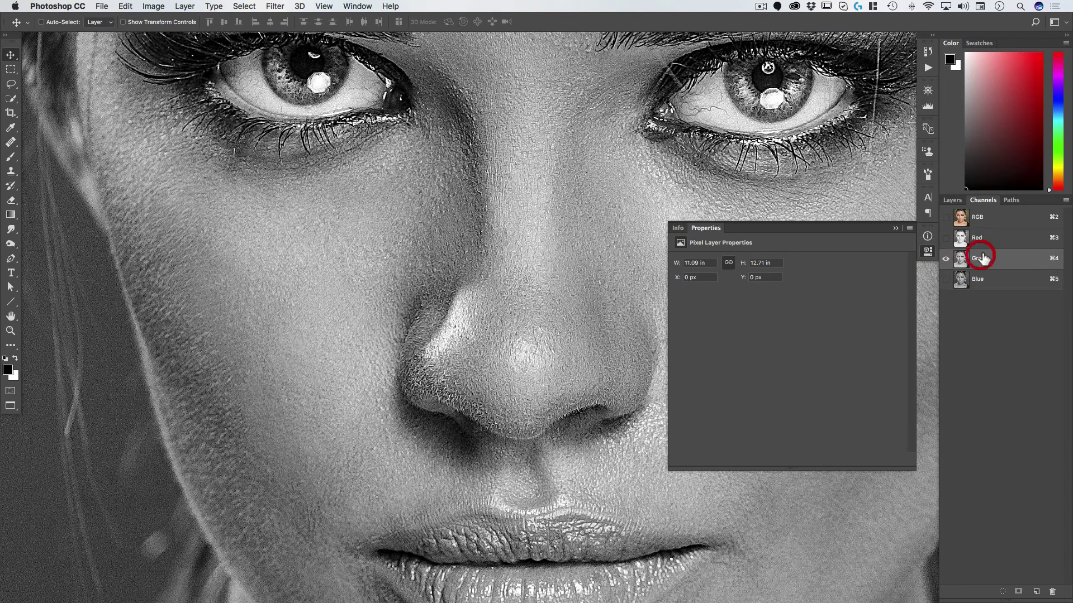
pyautogui.click(977, 237)
pyautogui.click(982, 258)
pyautogui.click(982, 279)
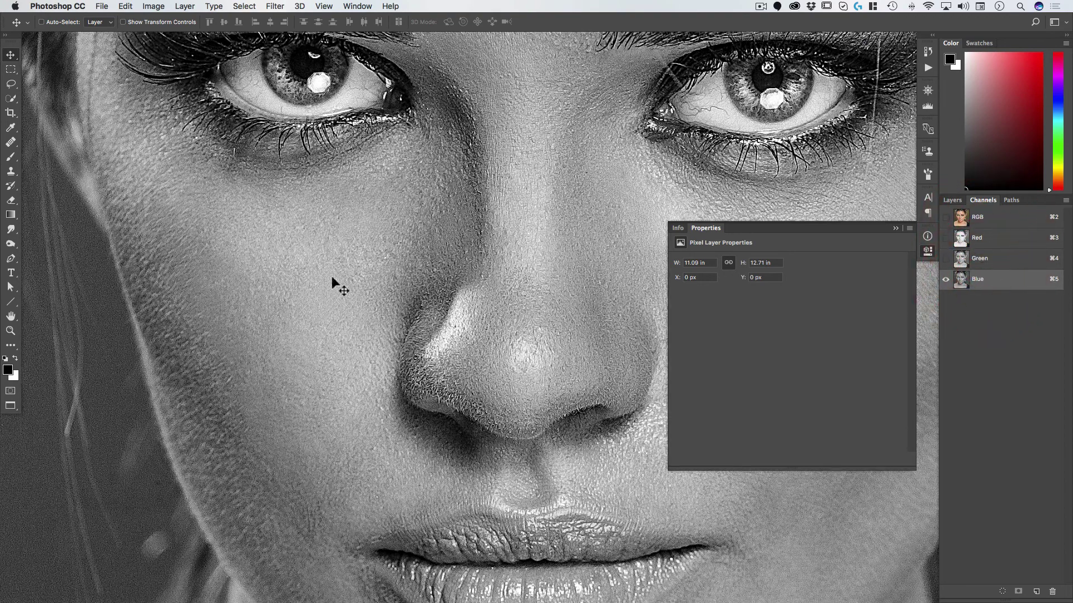
pyautogui.press('super+a')
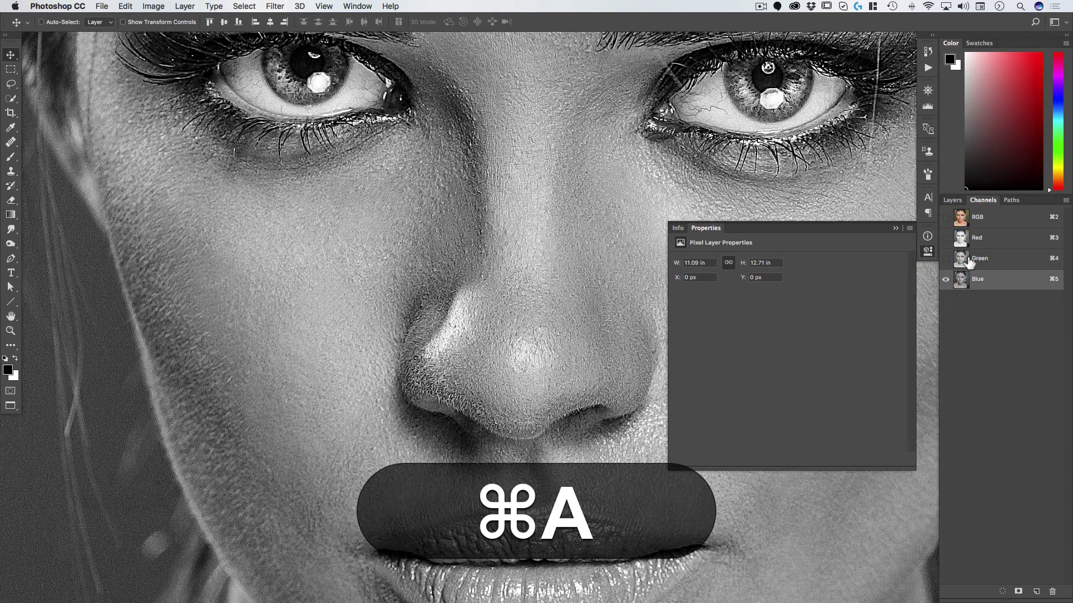
pyautogui.press('super+c')
pyautogui.click(977, 216)
pyautogui.click(951, 200)
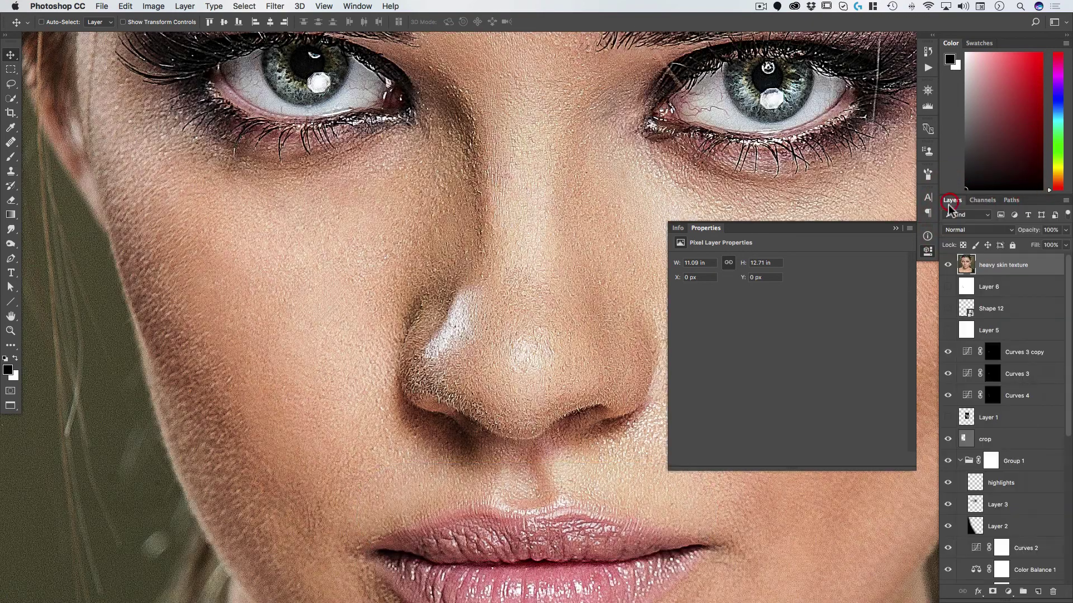
pyautogui.press('super+v')
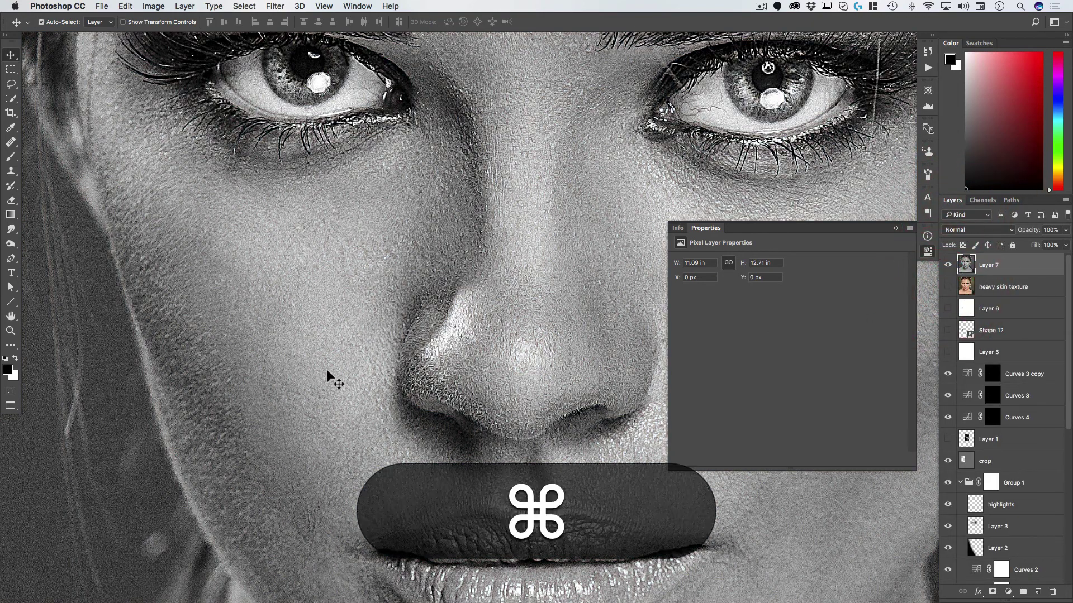
# - Increase the pasted grayscale layer's contrast with Curves, moving the black point to 33, pulling in the white point and lowering the shadows to 36 at input 90
pyautogui.press('super+m')
pyautogui.moveTo(584, 315); pyautogui.dragTo(603, 317)
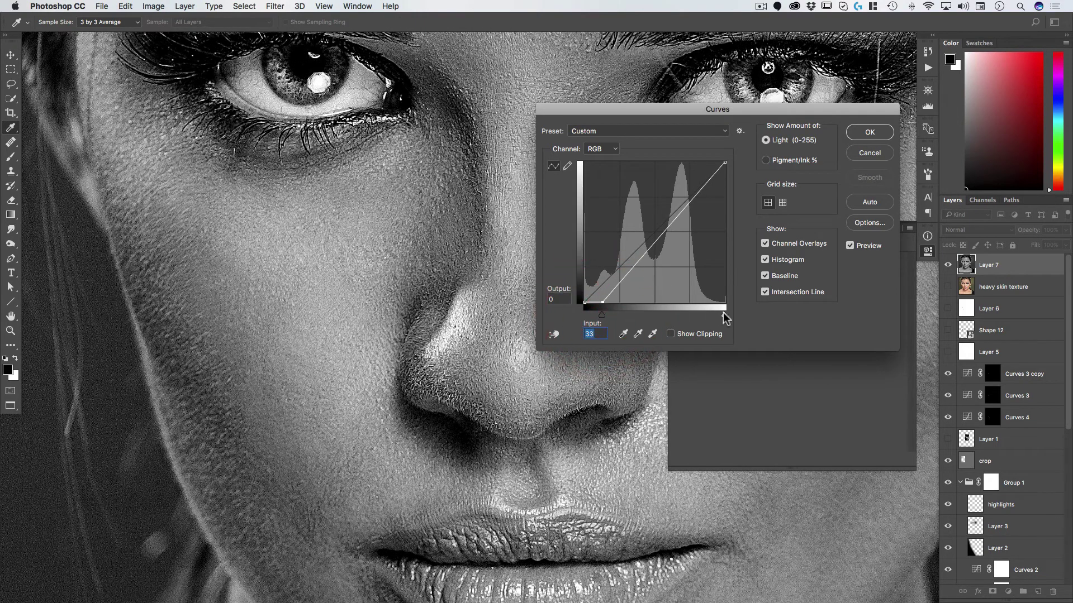
pyautogui.moveTo(724, 316); pyautogui.dragTo(712, 315)
pyautogui.click(631, 278)
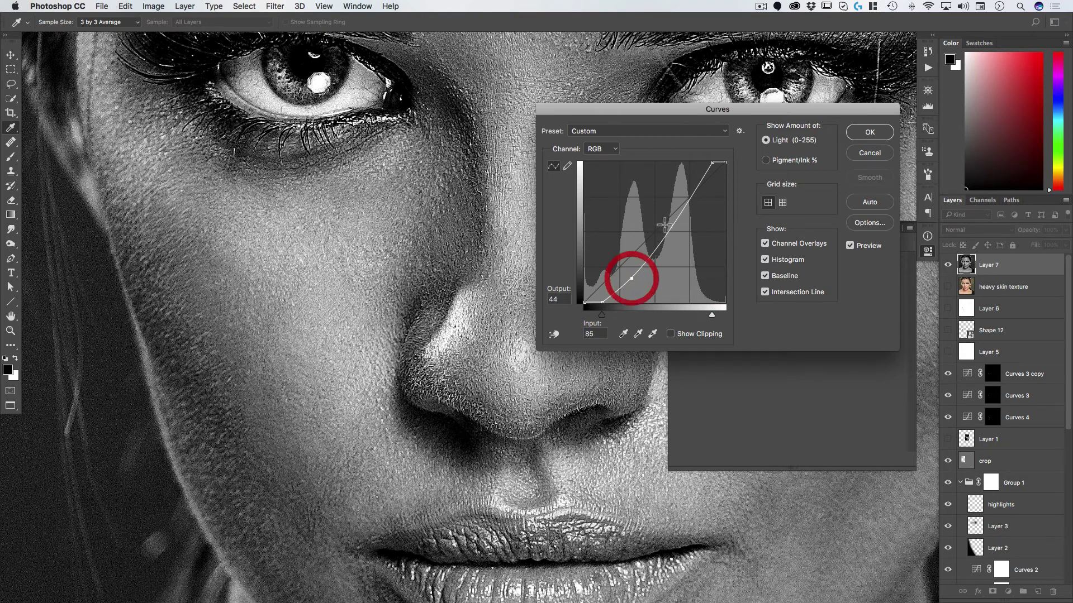
pyautogui.moveTo(675, 219); pyautogui.dragTo(675, 211)
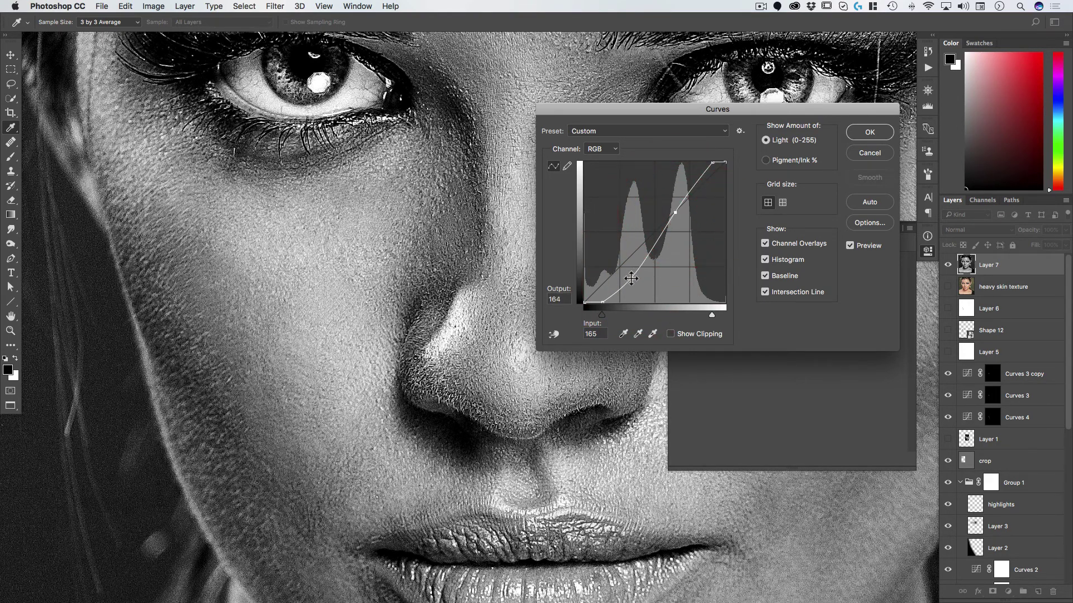
pyautogui.moveTo(631, 277); pyautogui.dragTo(634, 285)
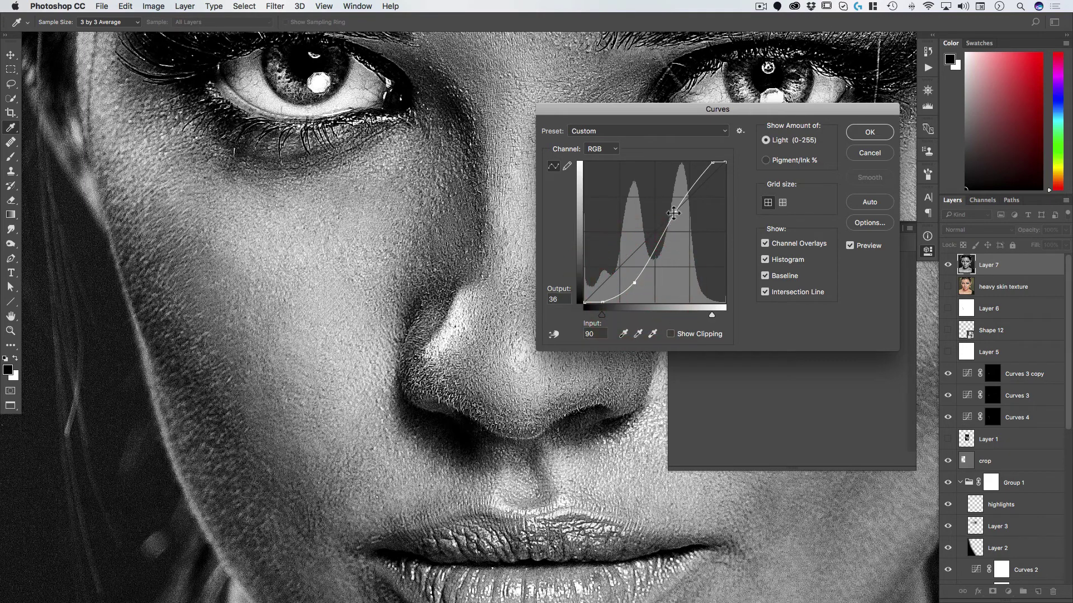
pyautogui.moveTo(675, 212); pyautogui.dragTo(675, 214)
pyautogui.click(870, 132)
# - Save the grayscale portrait in the Mummy Poster folder as displace.psd in Photoshop format, as a copy without layers
pyautogui.moveTo(438, 263); pyautogui.dragTo(420, 277)
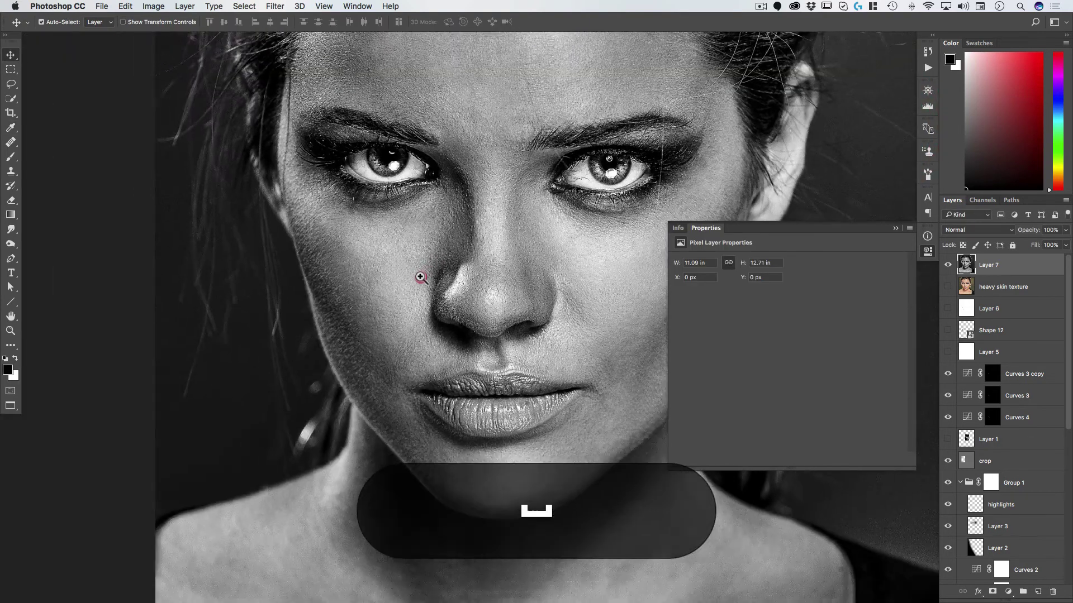
pyautogui.press('super+0')
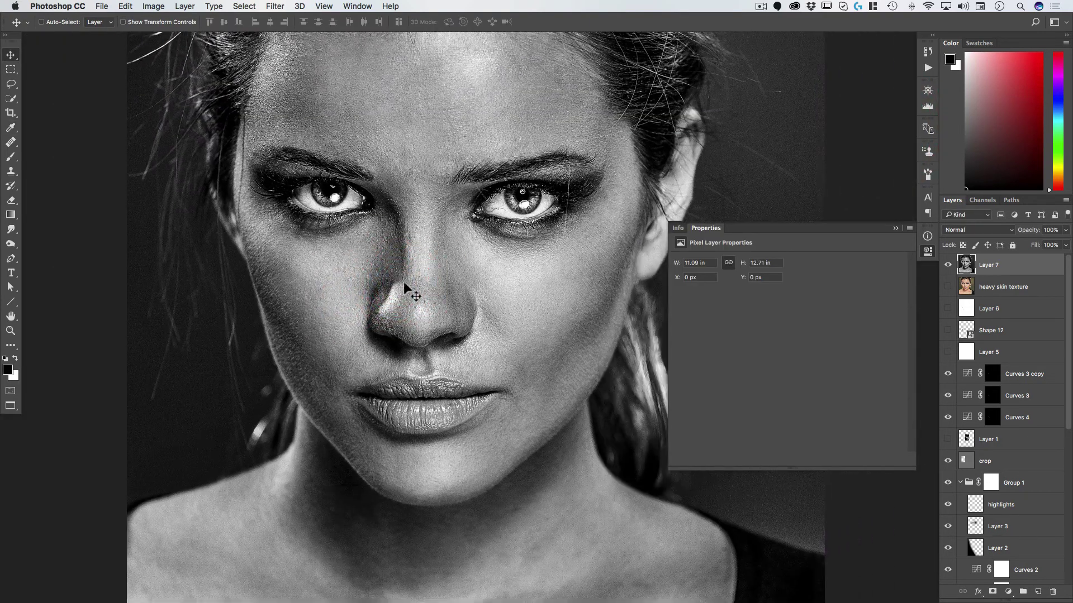
pyautogui.click(947, 265)
pyautogui.press('shift+super')
pyautogui.press('shift+super+s')
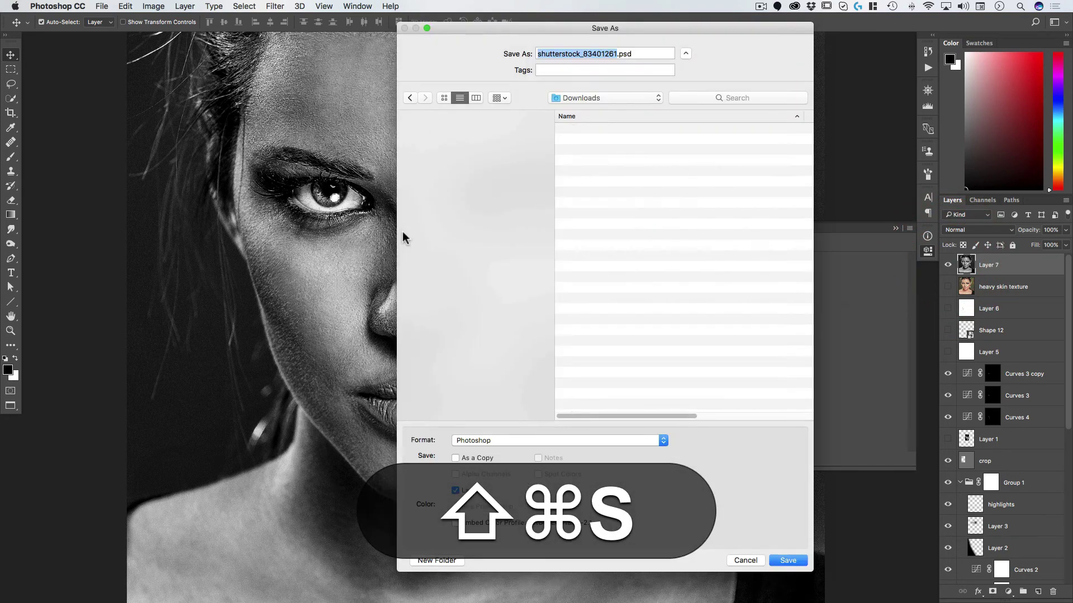
pyautogui.click(617, 97)
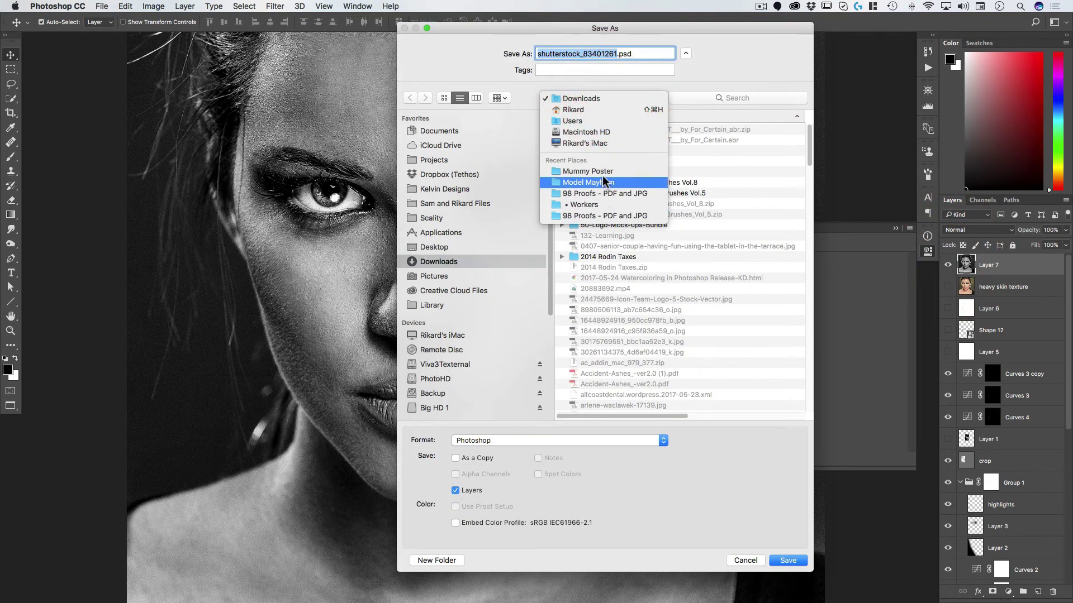
pyautogui.click(612, 172)
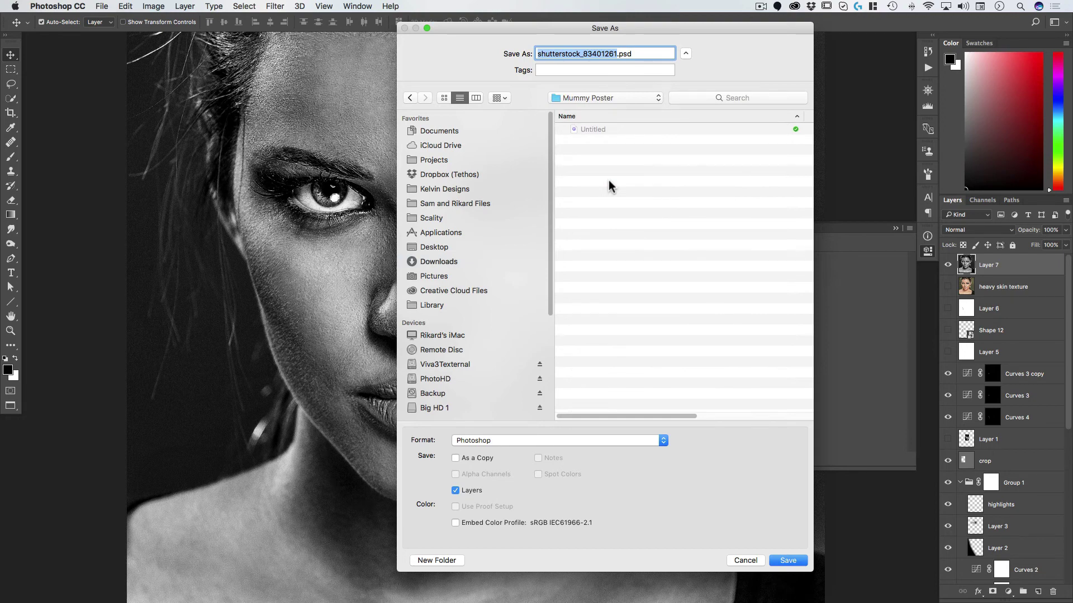
pyautogui.write('displace')
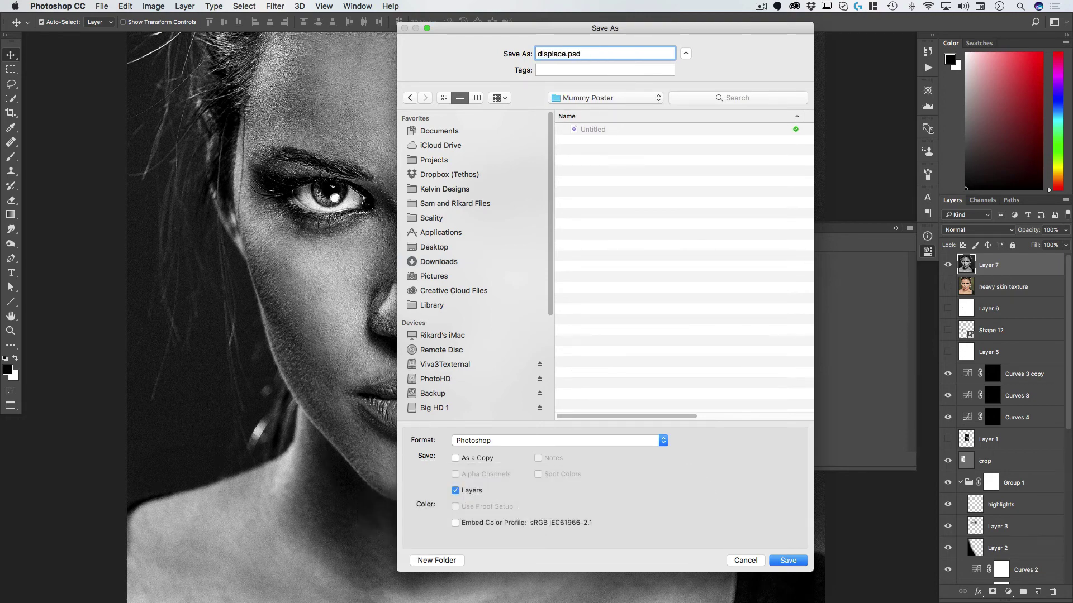
pyautogui.click(481, 458)
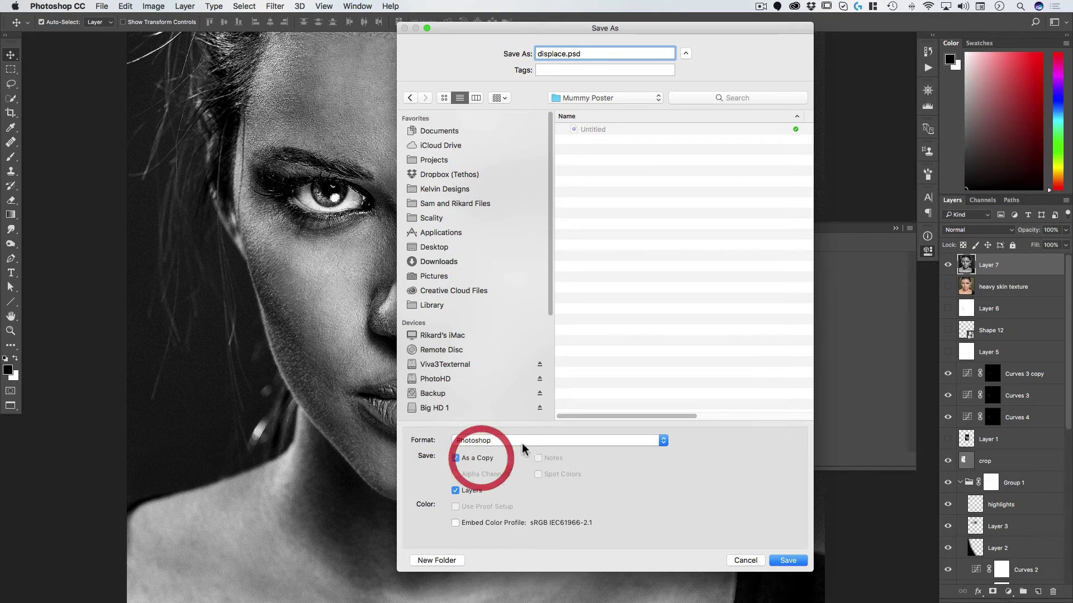
pyautogui.click(471, 492)
pyautogui.click(788, 560)
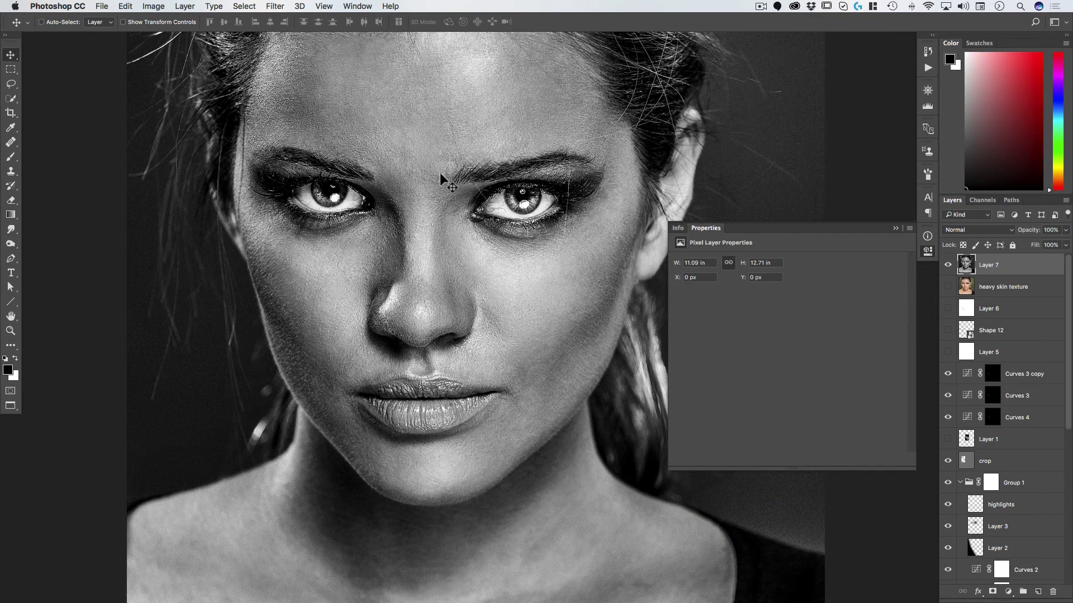
# - Hide the grayscale Layer 7 and show and select the Shape 12 rune layer
pyautogui.click(948, 269)
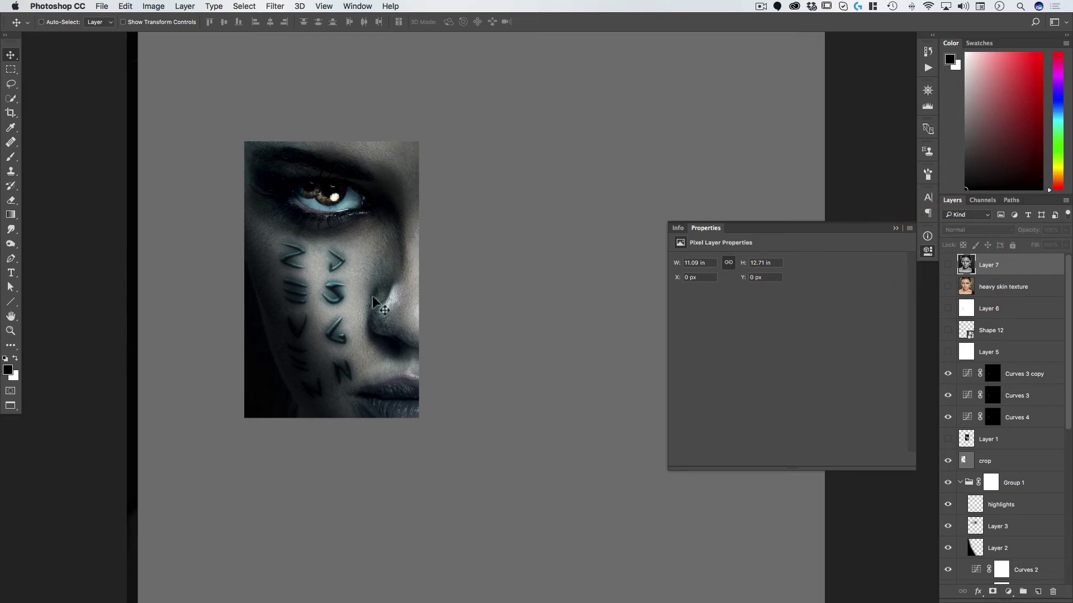
pyautogui.press('super+space')
pyautogui.moveTo(280, 280); pyautogui.dragTo(412, 283)
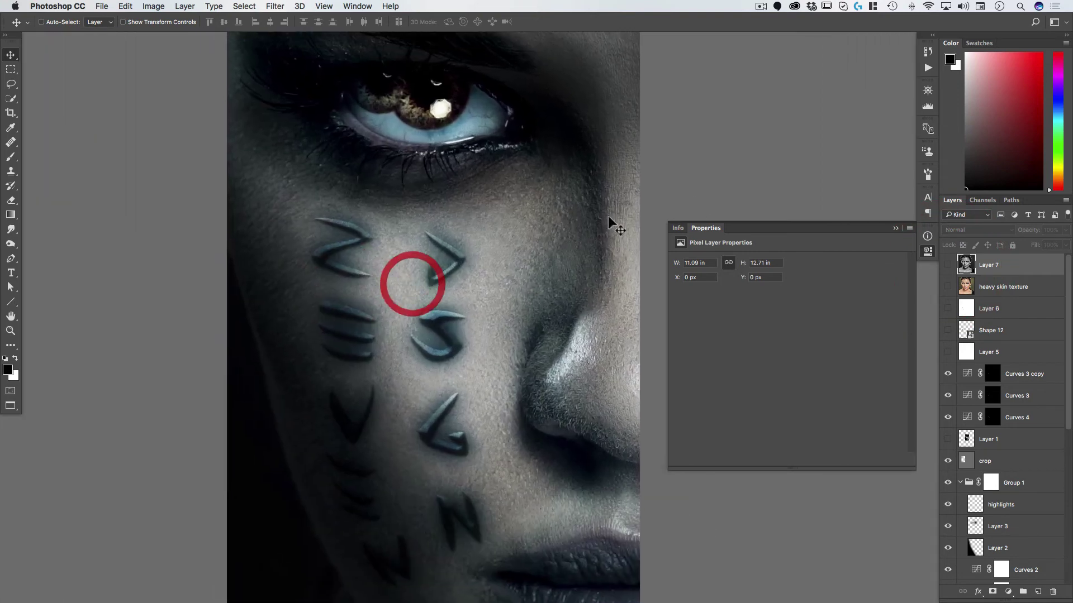
pyautogui.click(948, 330)
pyautogui.click(964, 330)
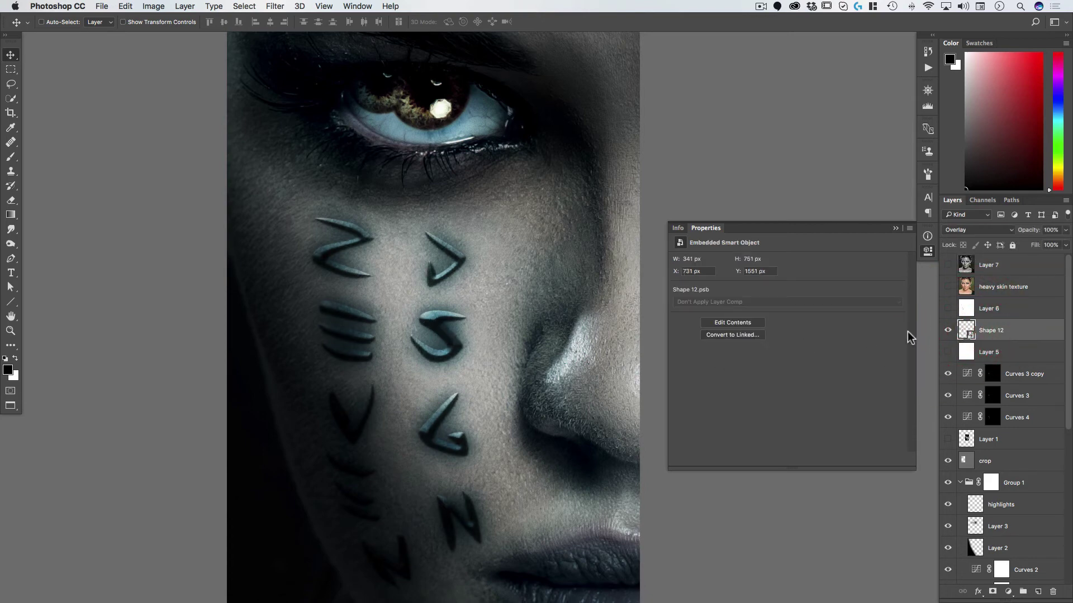
pyautogui.click(948, 330)
pyautogui.click(949, 331)
# - Apply the Displace filter to Shape 12 with horizontal and vertical scales of 2, using displace.psd as the displacement map
pyautogui.click(275, 7)
pyautogui.moveTo(292, 161)
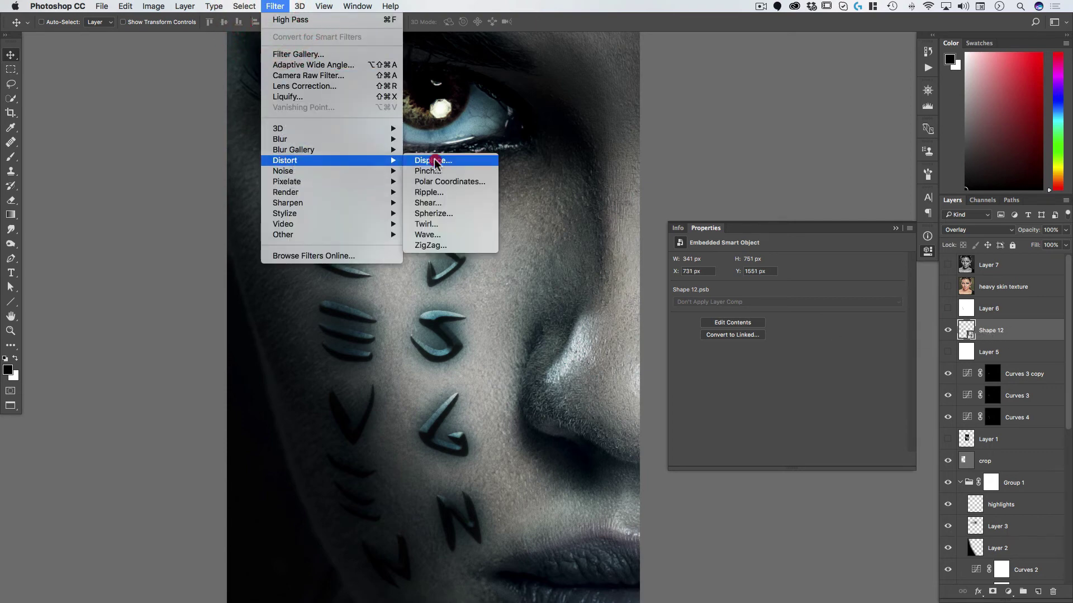
pyautogui.click(434, 160)
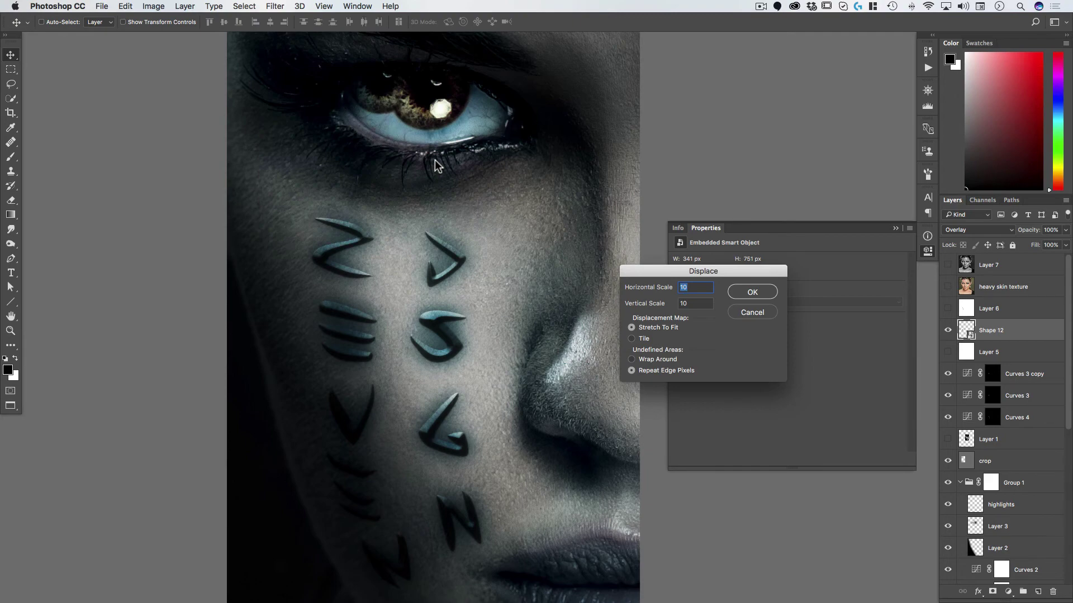
pyautogui.write('2')
pyautogui.press('Tab')
pyautogui.write('2')
pyautogui.press('Tab')
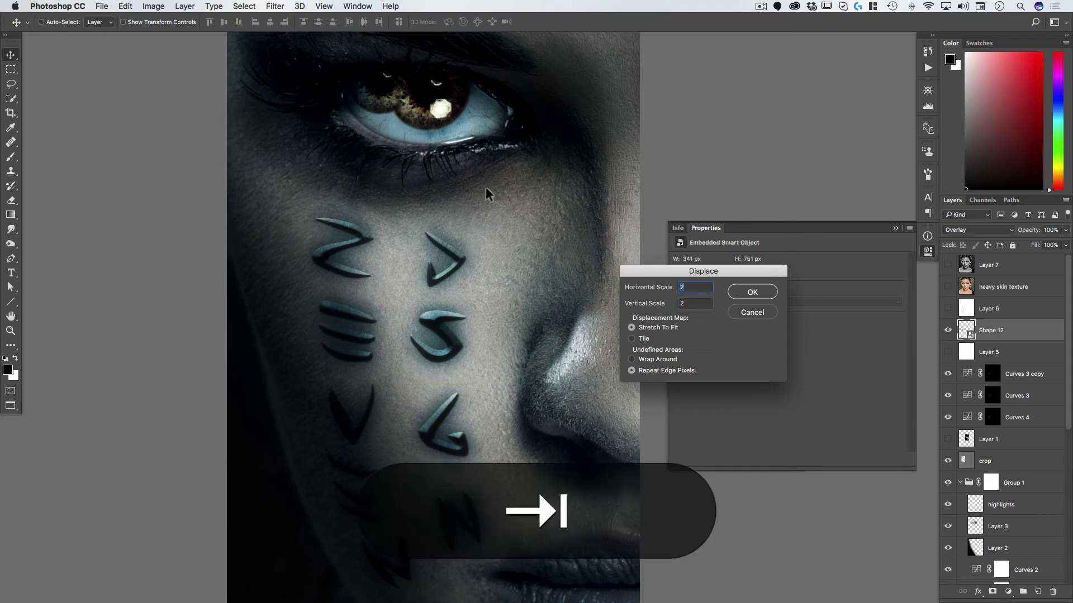
pyautogui.click(748, 293)
pyautogui.click(422, 111)
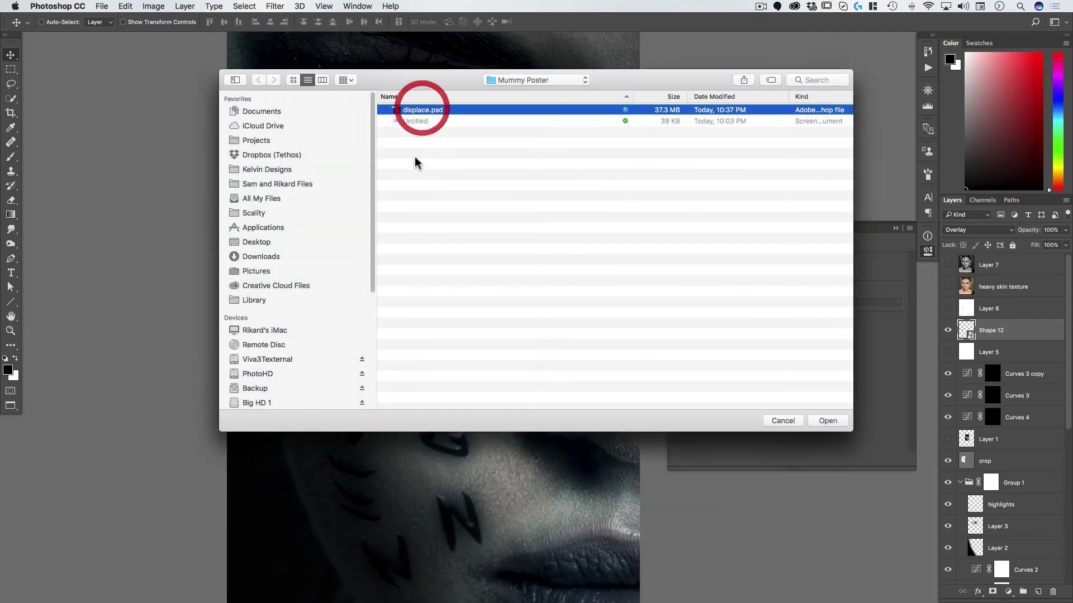
pyautogui.press('Return')
# - Examine how the displaced rune edges follow the skin texture on the cheek
pyautogui.press('super+space')
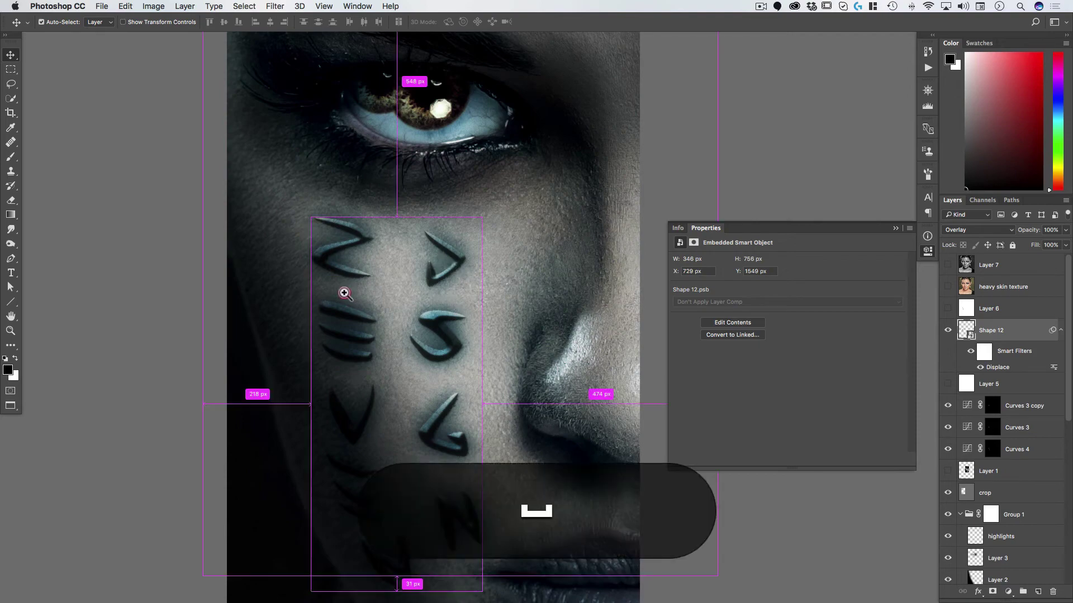
pyautogui.moveTo(343, 287); pyautogui.dragTo(378, 263)
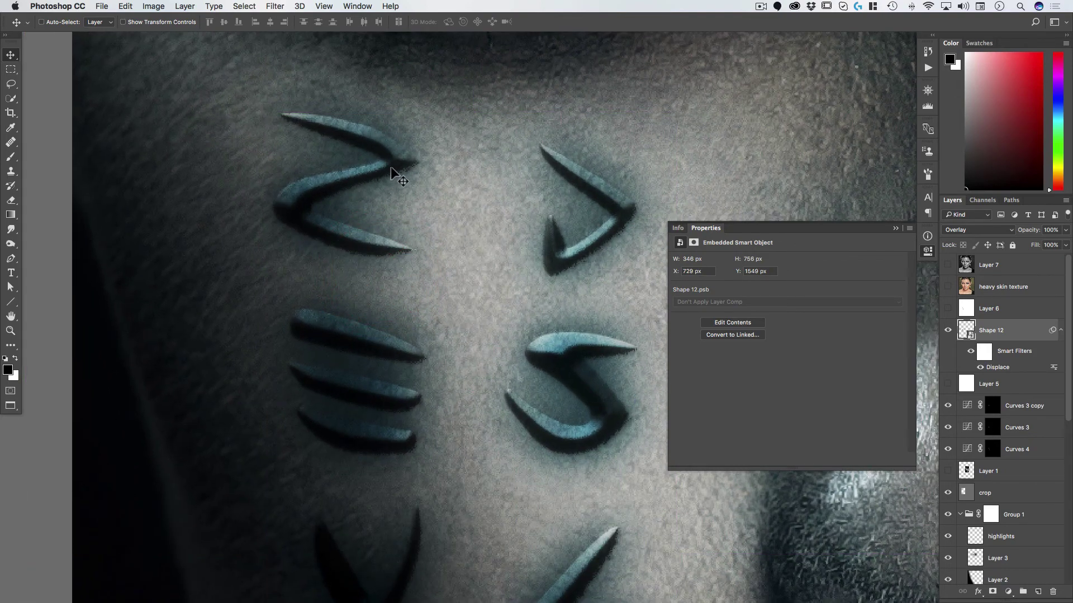
pyautogui.press('super+space')
pyautogui.moveTo(551, 464); pyautogui.dragTo(478, 384)
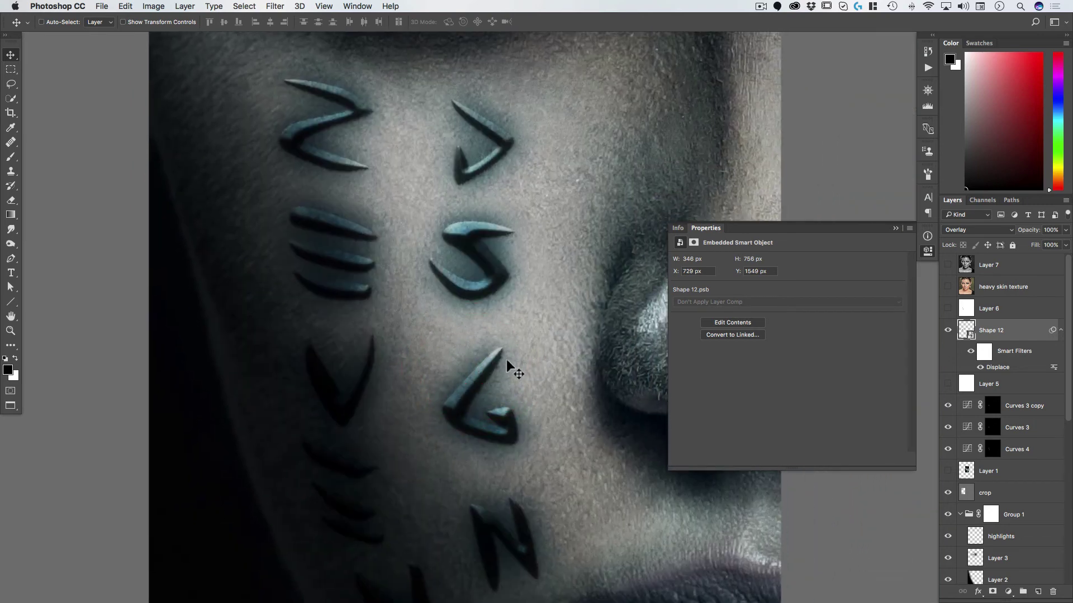
pyautogui.press('super+space')
pyautogui.moveTo(493, 431); pyautogui.dragTo(472, 412)
pyautogui.click(472, 410)
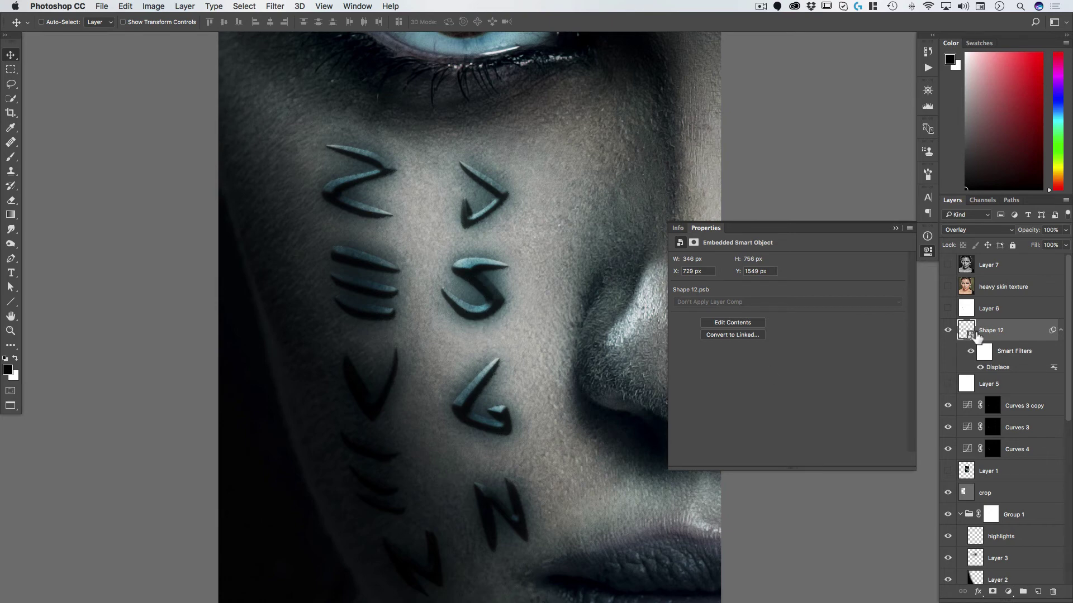
# - Set the Displace filter on Shape 12 to horizontal and vertical scales of 5, reusing displace.psd as the map
pyautogui.doubleClick(993, 369)
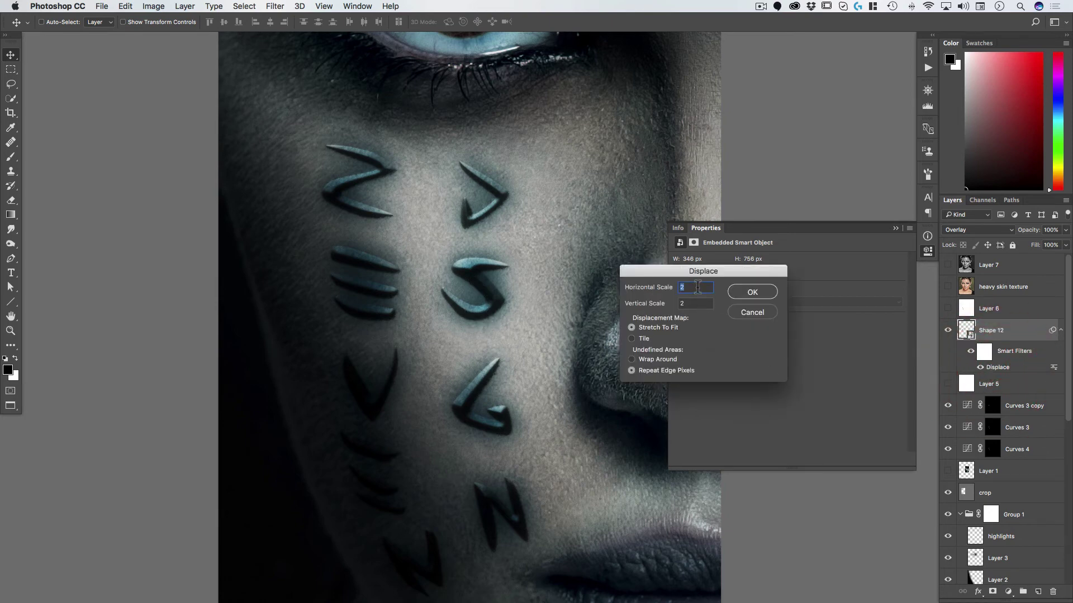
pyautogui.click(637, 289)
pyautogui.press('Tab')
pyautogui.press('Return')
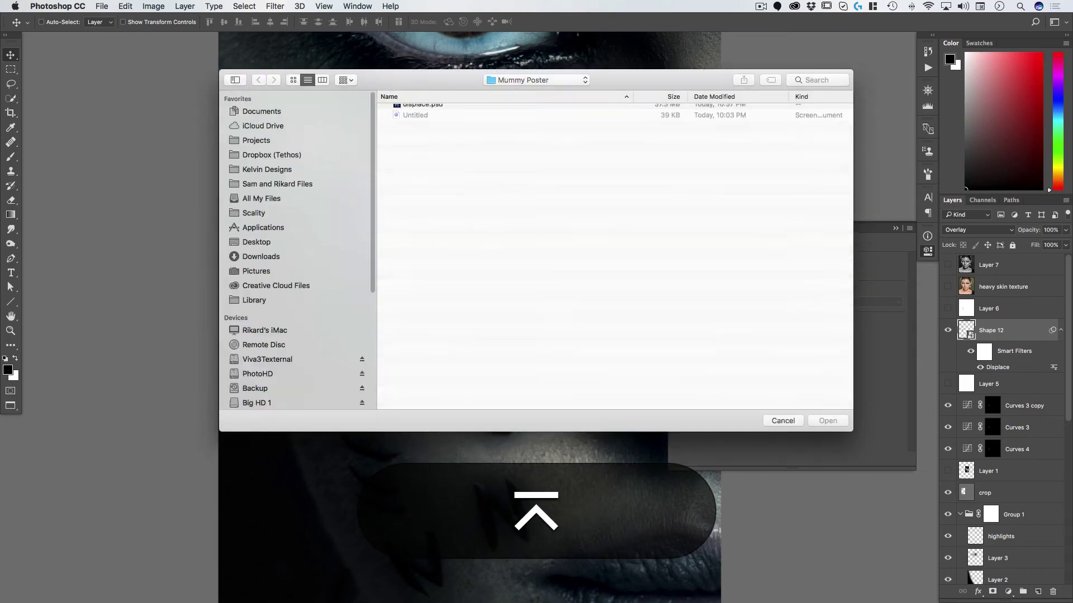
pyautogui.click(423, 110)
pyautogui.press('Return')
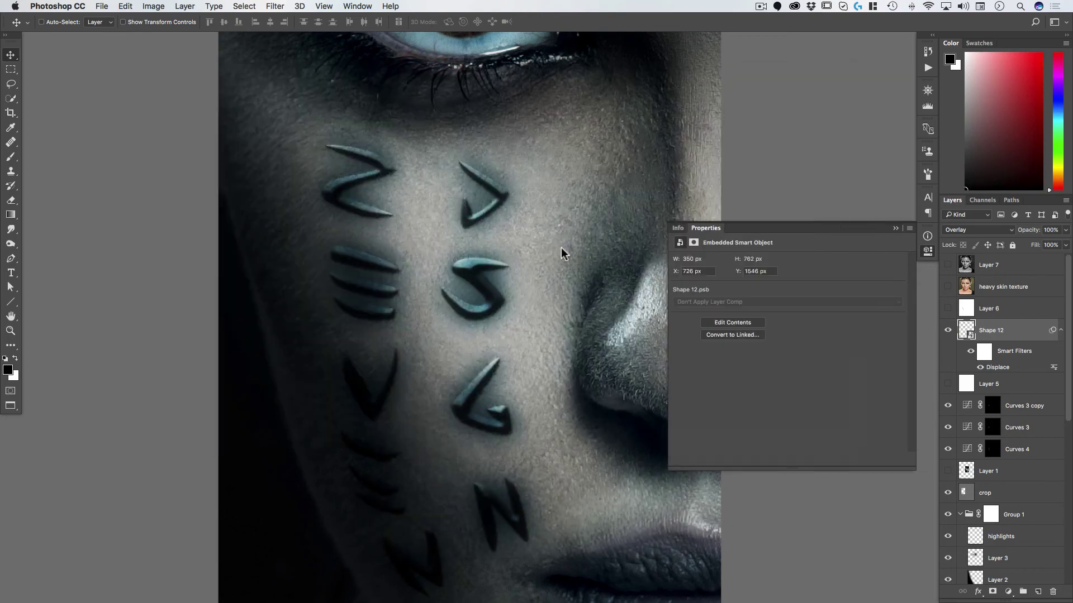
# - Show the poster reference on Layer 1 and compare its rune texture with the runes on the portrait's cheek
pyautogui.press('h')
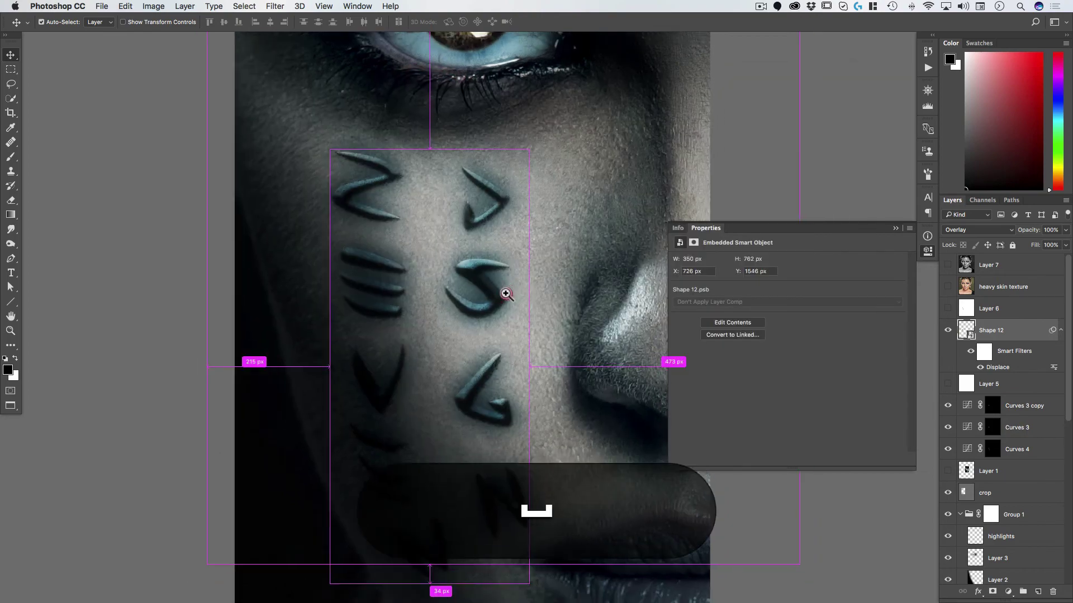
pyautogui.moveTo(503, 293); pyautogui.dragTo(433, 308)
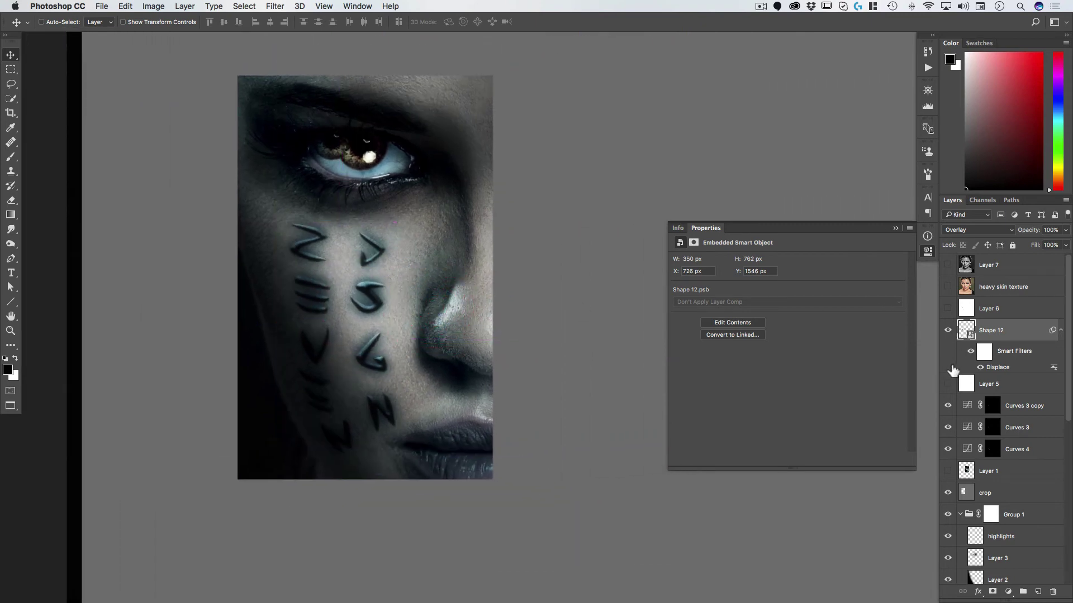
pyautogui.click(947, 471)
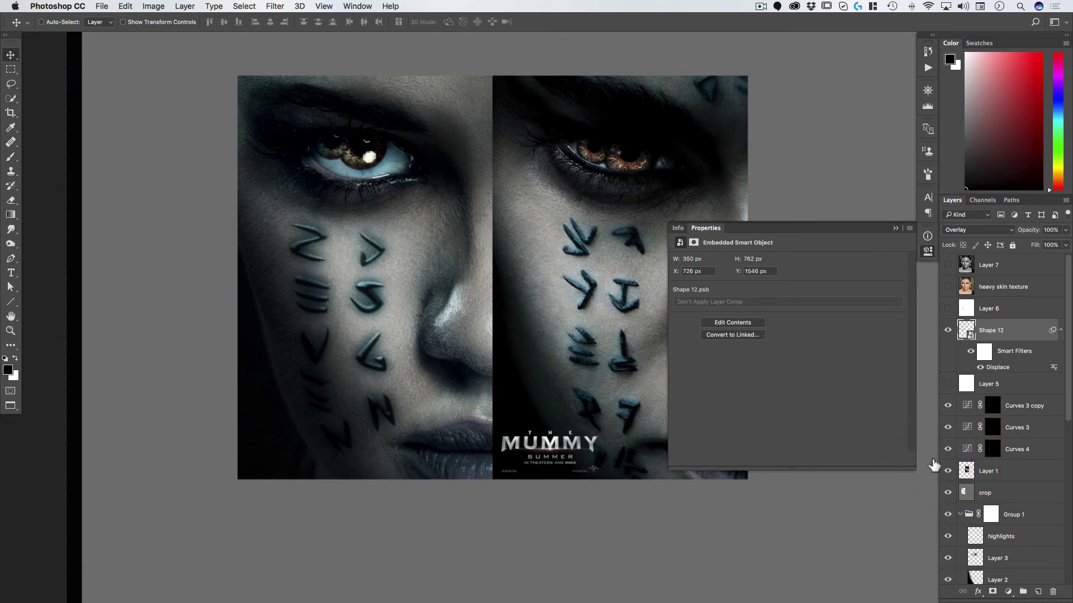
pyautogui.moveTo(522, 378); pyautogui.dragTo(494, 384)
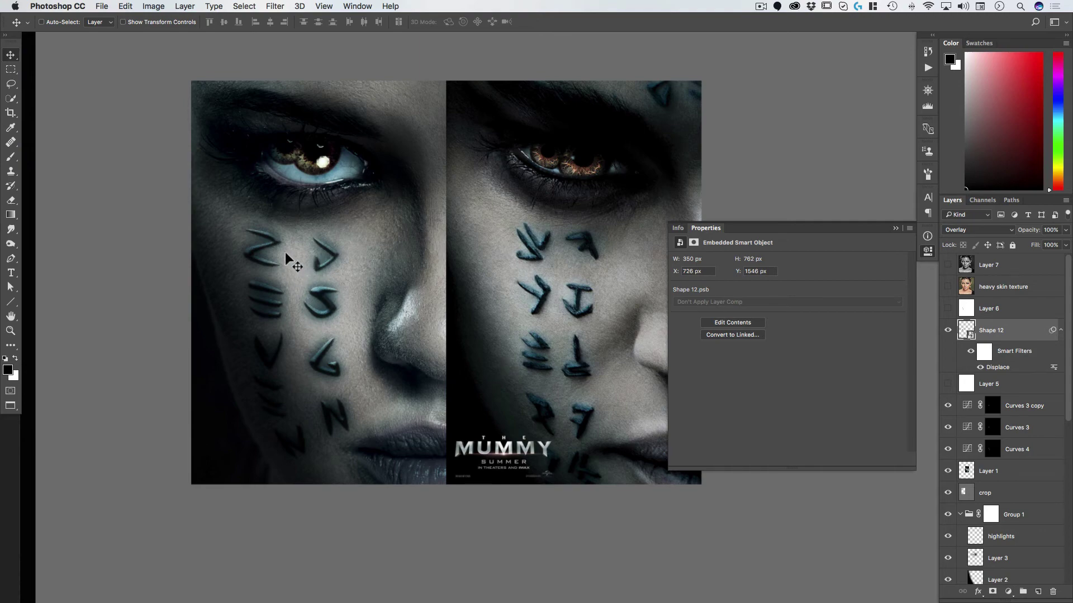
pyautogui.moveTo(274, 254); pyautogui.dragTo(286, 262)
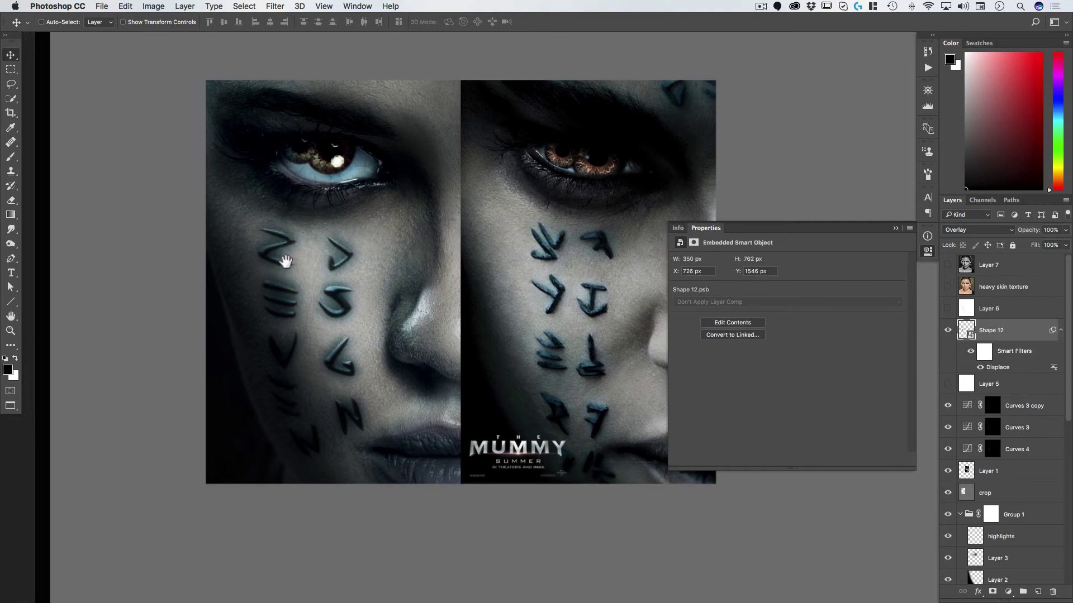
pyautogui.moveTo(590, 312); pyautogui.dragTo(635, 271)
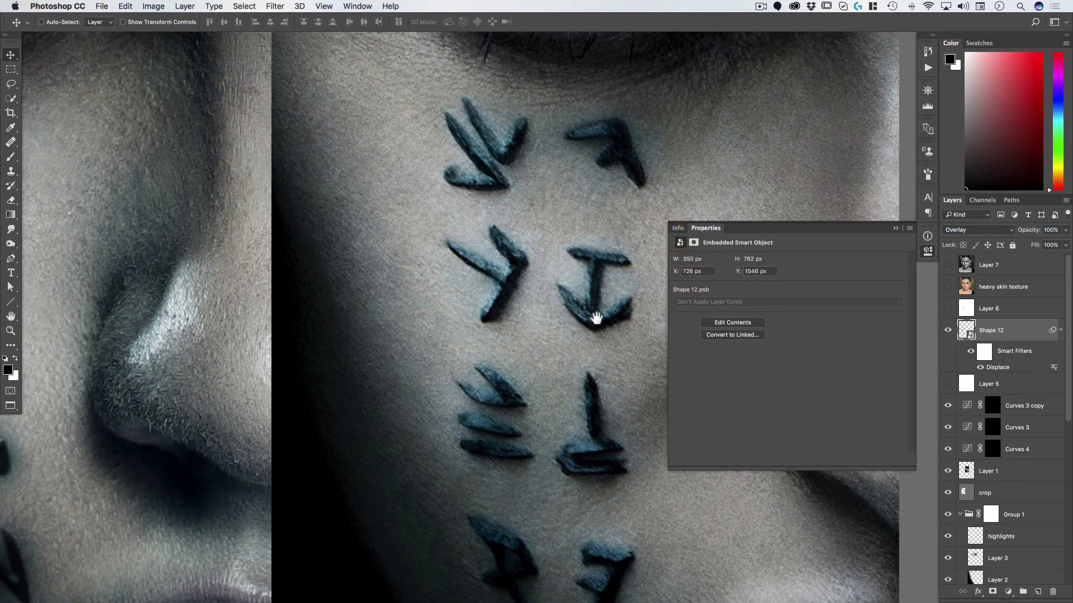
pyautogui.moveTo(242, 307); pyautogui.dragTo(651, 328)
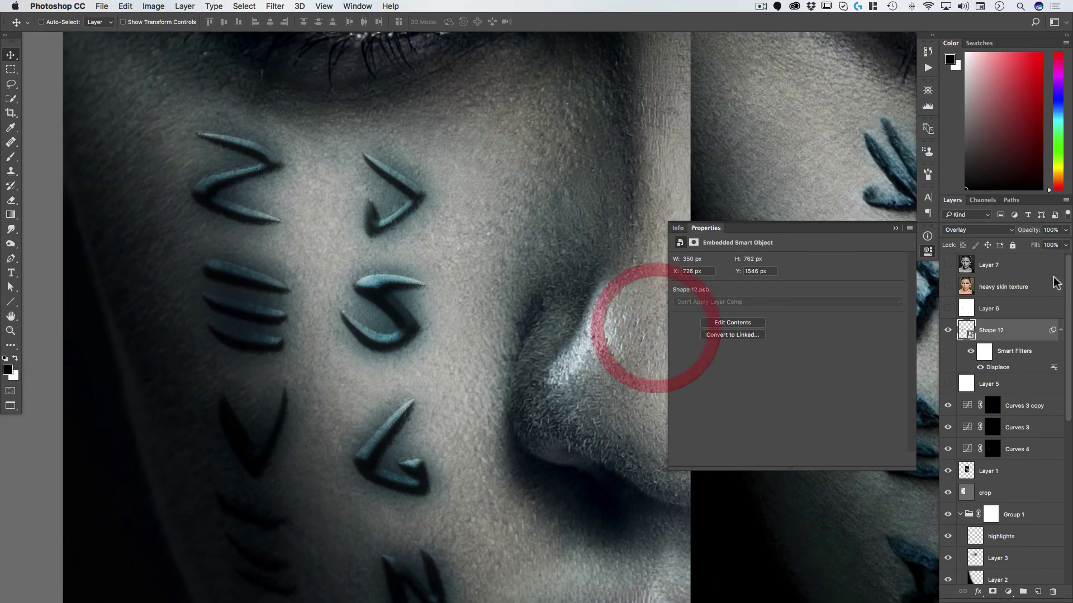
# - Copy the rune-shaped area of the grayscale Layer 7 to a new layer using Shape 12's outline, leaving Layer 7 hidden
pyautogui.keyDown('super'); pyautogui.click(965, 331); pyautogui.keyUp('super')
pyautogui.click(948, 264)
pyautogui.click(966, 265)
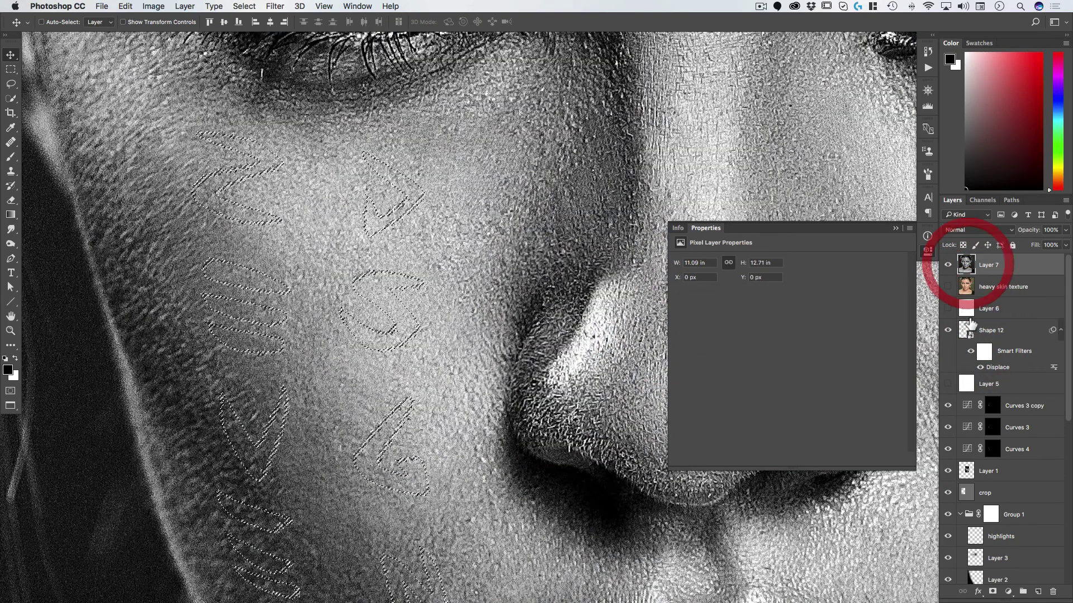
pyautogui.press('super+j')
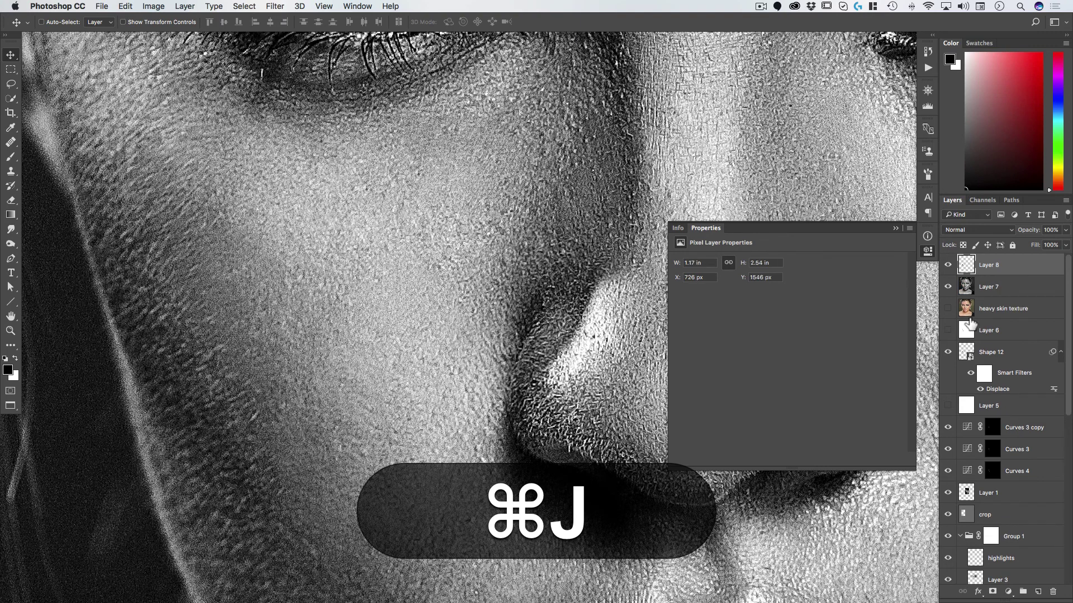
pyautogui.click(948, 286)
# - Set the copied rune texture layer's blend mode to Overlay and check the runes up close
pyautogui.hotkey('alt', 'shift', 'v')
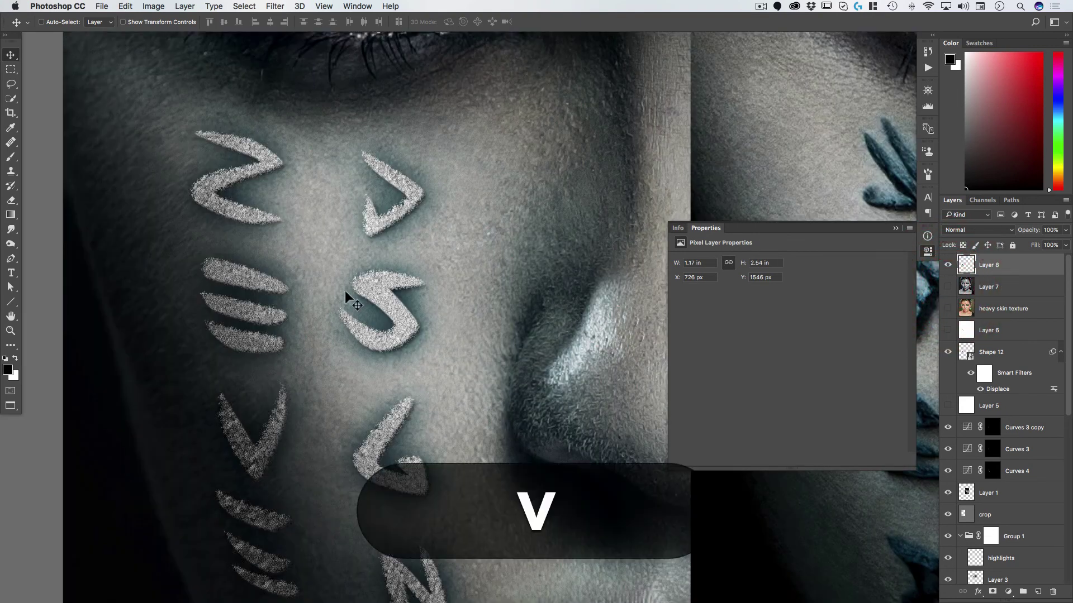
pyautogui.hotkey('alt', 'shift', 'o')
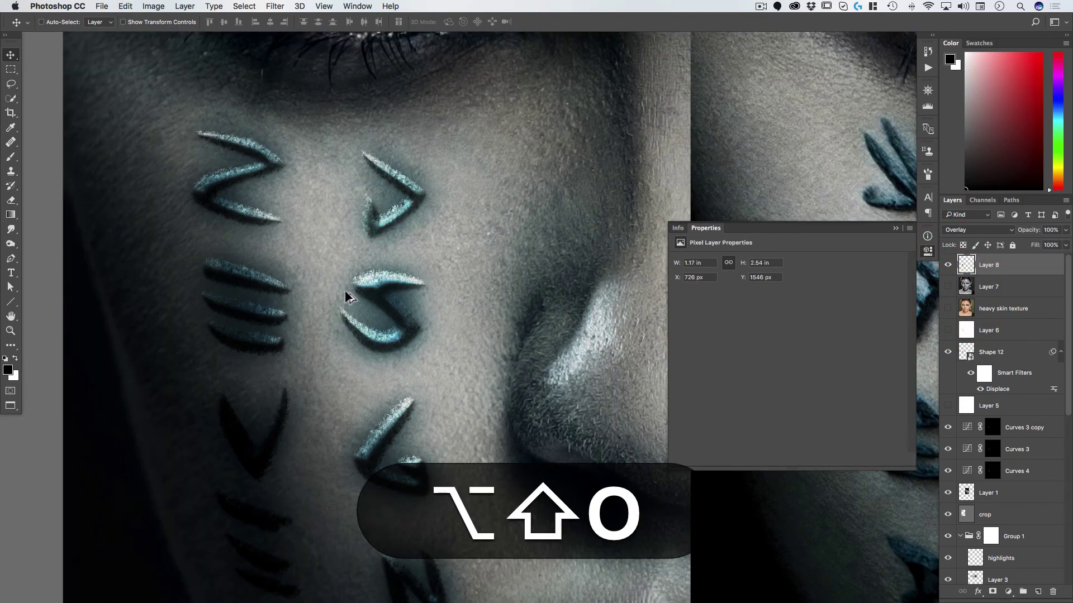
pyautogui.keyDown('alt'); pyautogui.click(344, 290); pyautogui.keyUp('alt')
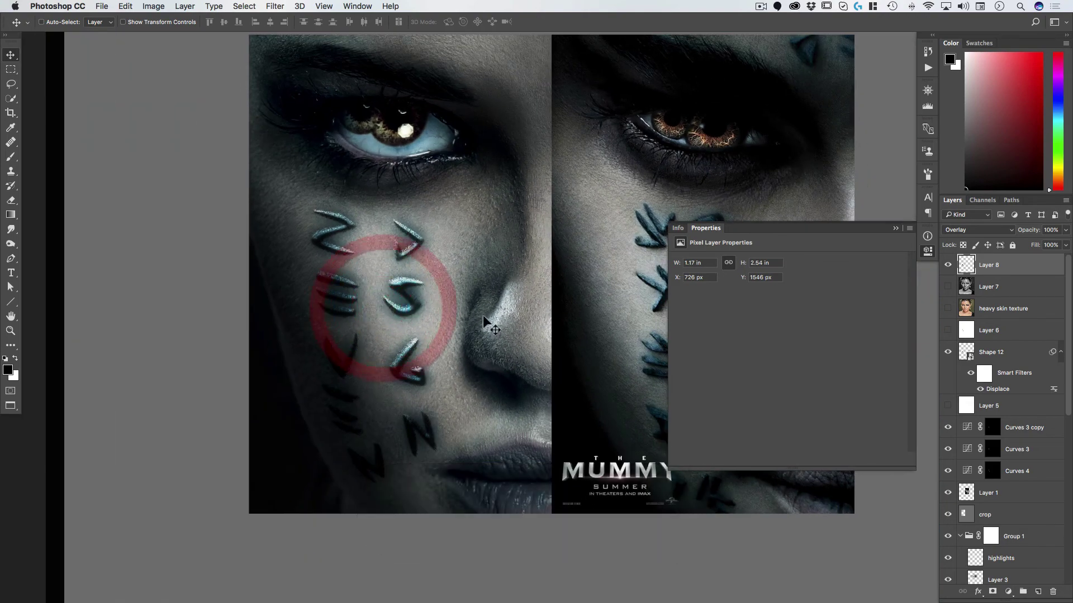
pyautogui.keyDown('ctrl'); pyautogui.click(354, 304); pyautogui.keyUp('ctrl')
pyautogui.keyDown('ctrl'); pyautogui.click(360, 278); pyautogui.keyUp('ctrl')
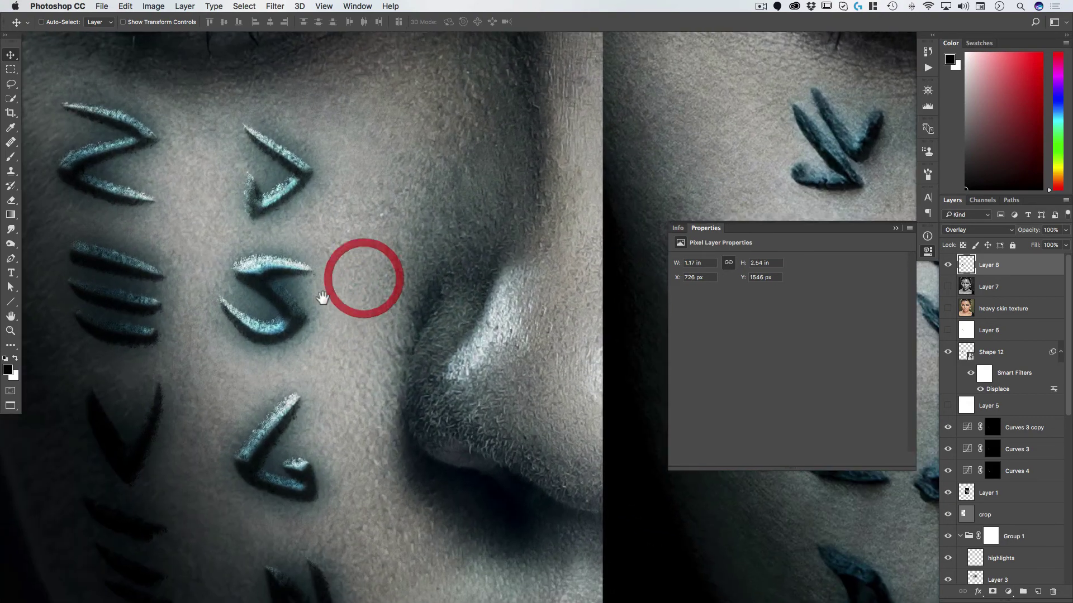
# - Darken the rune texture layer with Curves by lowering the white point's output to 182, then compare with the poster
pyautogui.hotkey('ctrl', 'm')
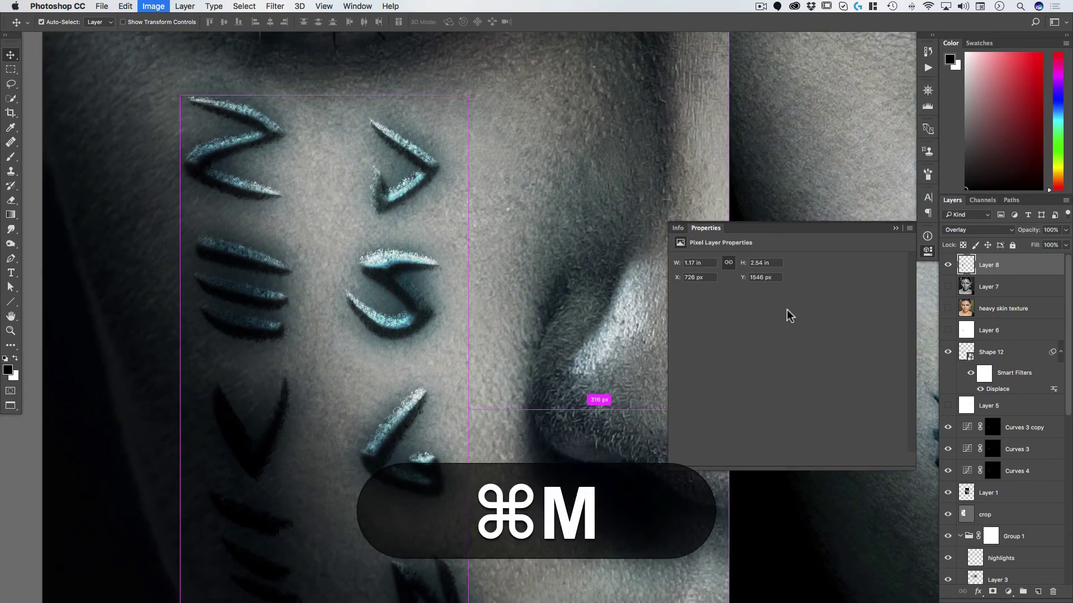
pyautogui.moveTo(724, 162); pyautogui.dragTo(730, 197)
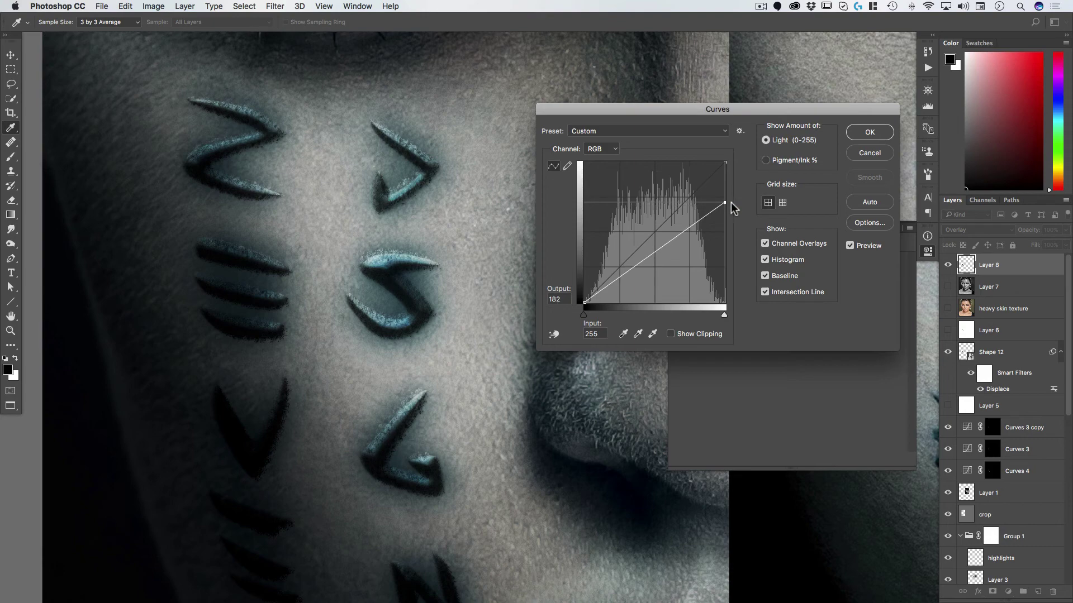
pyautogui.click(869, 132)
pyautogui.press('v')
pyautogui.hotkey('ctrl', '-')
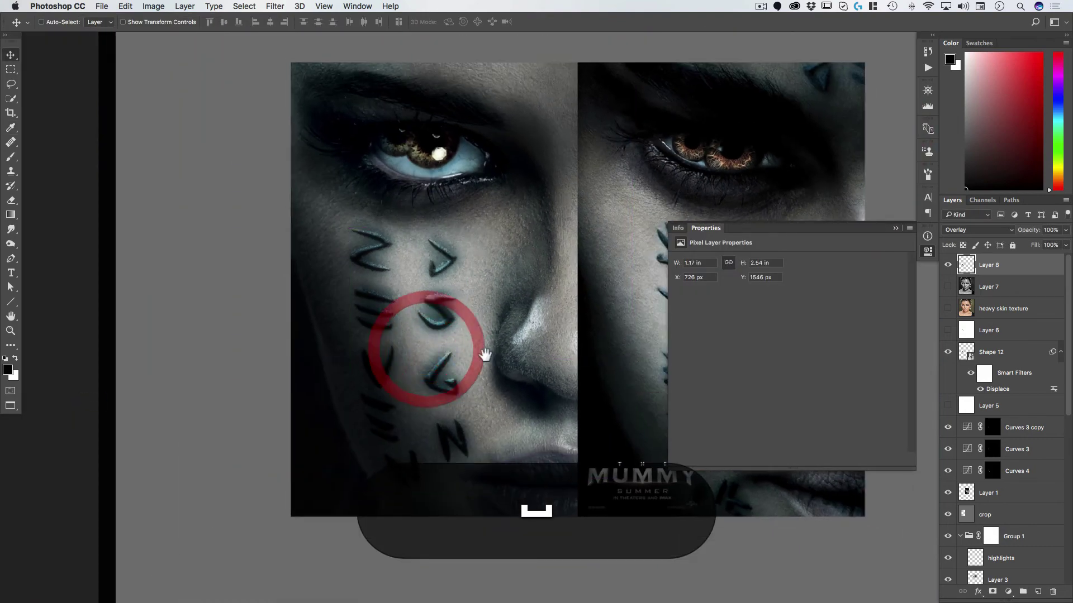
pyautogui.moveTo(485, 354); pyautogui.dragTo(331, 343)
pyautogui.click(330, 341)
pyautogui.click(345, 348)
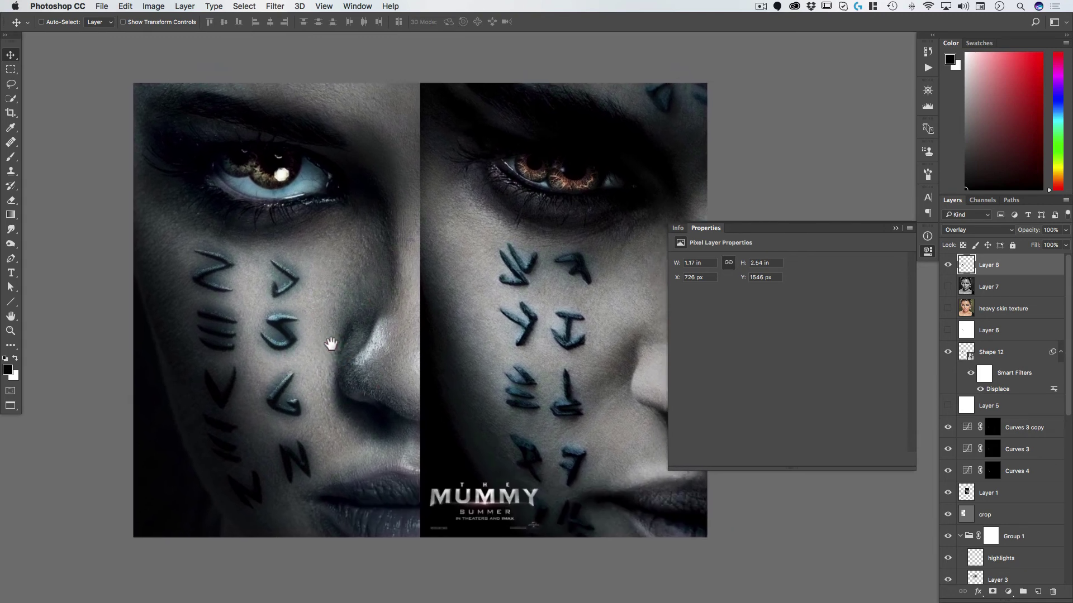
pyautogui.keyDown('super'); pyautogui.click(234, 328); pyautogui.keyUp('super')
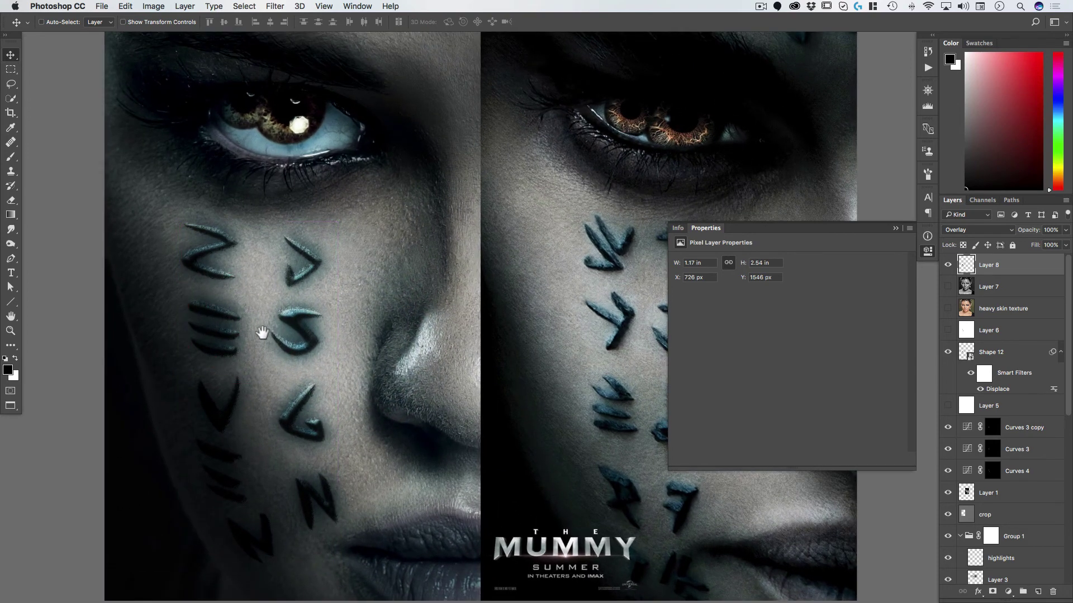
pyautogui.moveTo(262, 333); pyautogui.dragTo(224, 329)
pyautogui.click(341, 331)
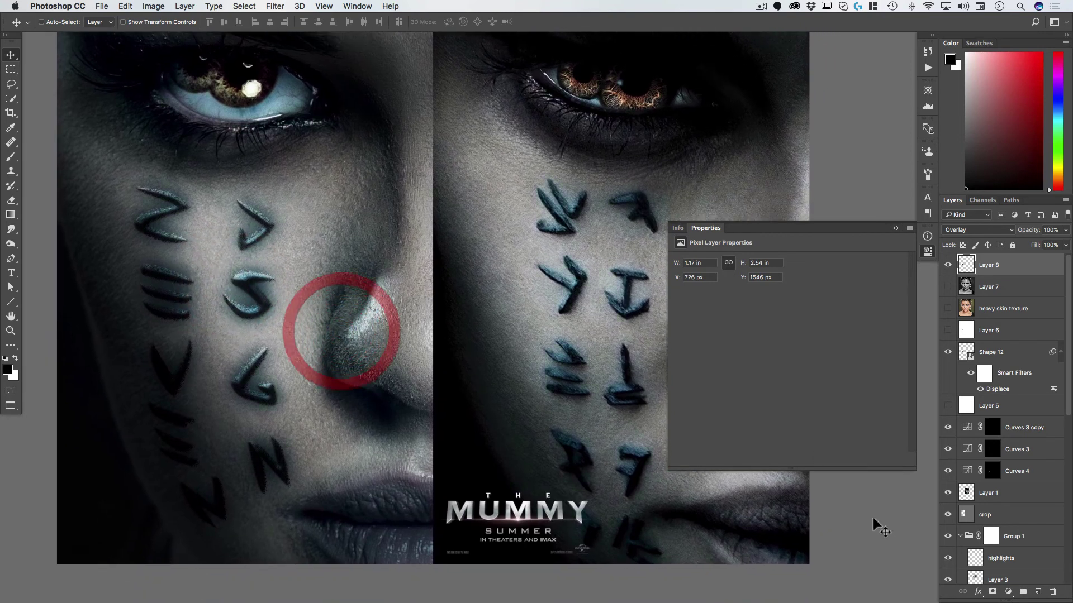
# - Set the opacity of the blurred Shape 12 copy layer beneath the runes to 44%
pyautogui.scroll(-3, 984, 530)
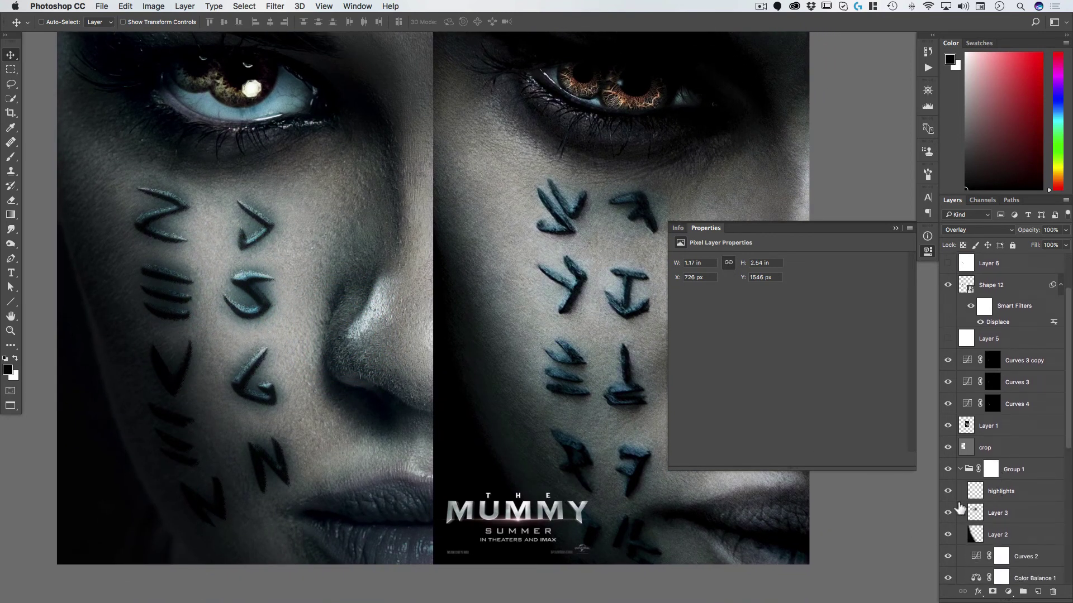
pyautogui.scroll(-7, 960, 508)
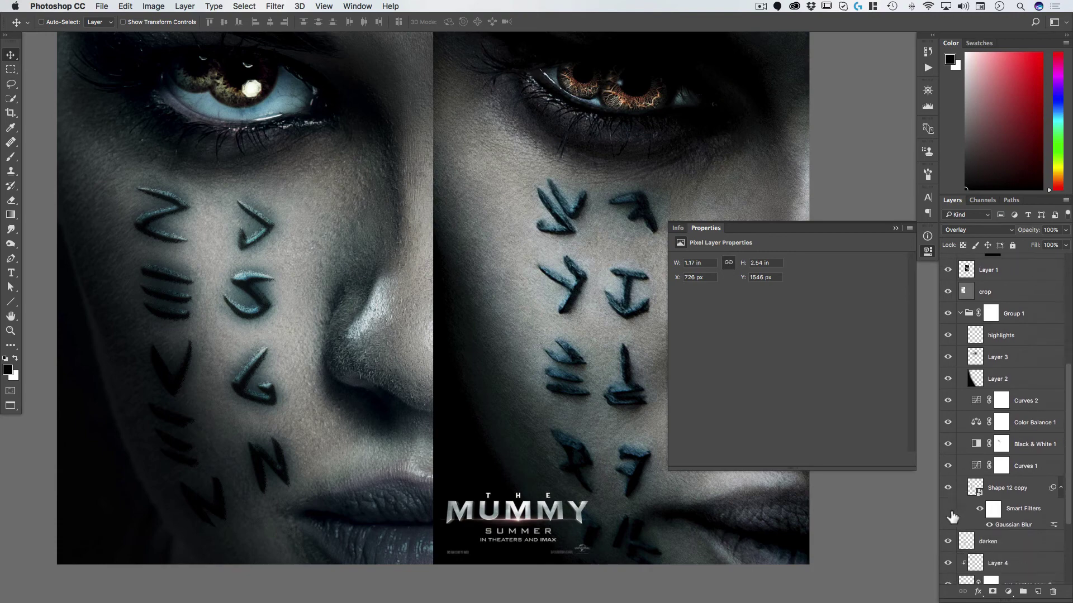
pyautogui.scroll(-1, 952, 518)
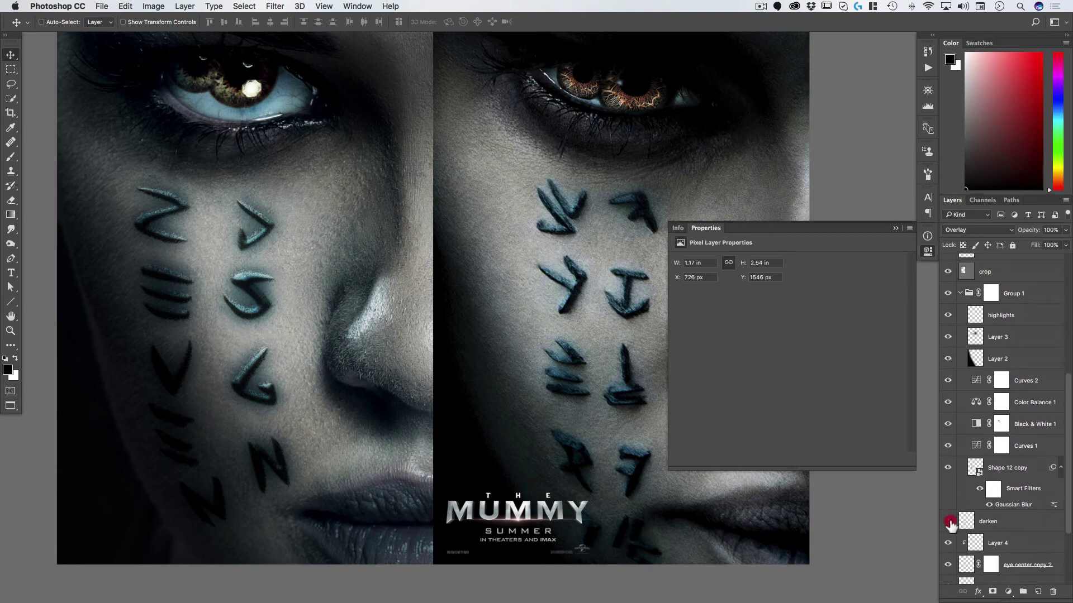
pyautogui.click(948, 521)
pyautogui.click(948, 521)
pyautogui.click(985, 478)
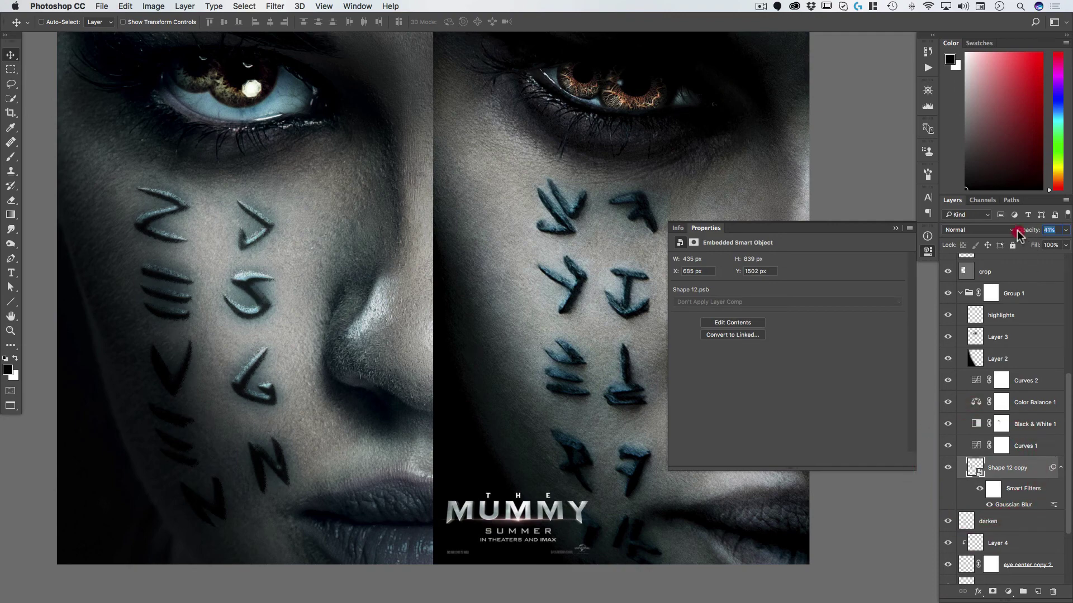
pyautogui.moveTo(1017, 230); pyautogui.dragTo(1015, 234)
pyautogui.press('Return')
pyautogui.press('space')
pyautogui.moveTo(232, 358); pyautogui.dragTo(337, 359)
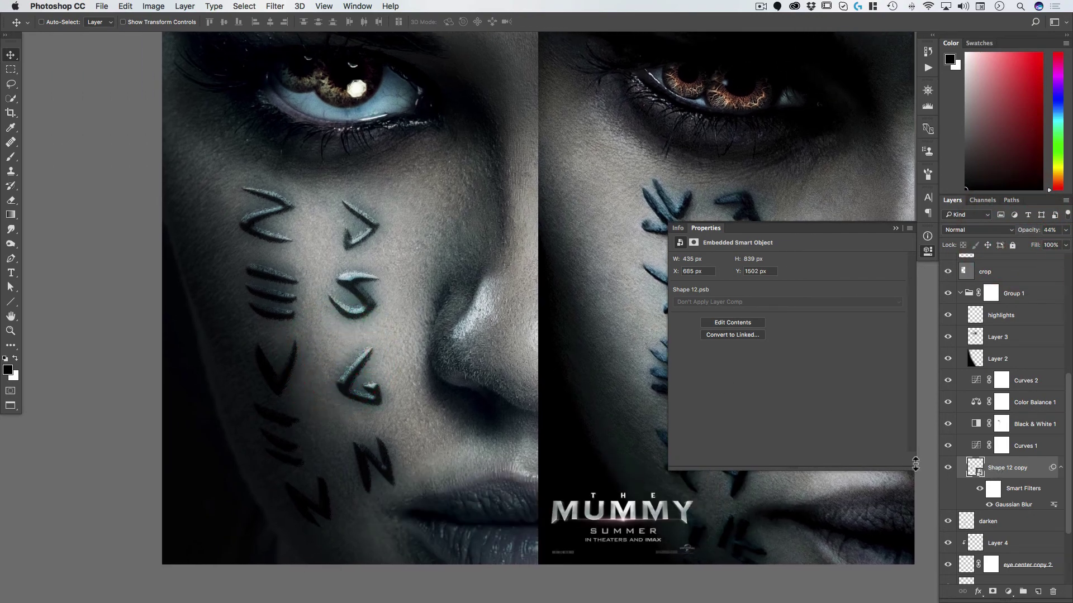
# - Duplicate the Shape 12 copy layer and give the duplicate 11% opacity with its Gaussian Blur turned off
pyautogui.moveTo(972, 469); pyautogui.dragTo(986, 472)
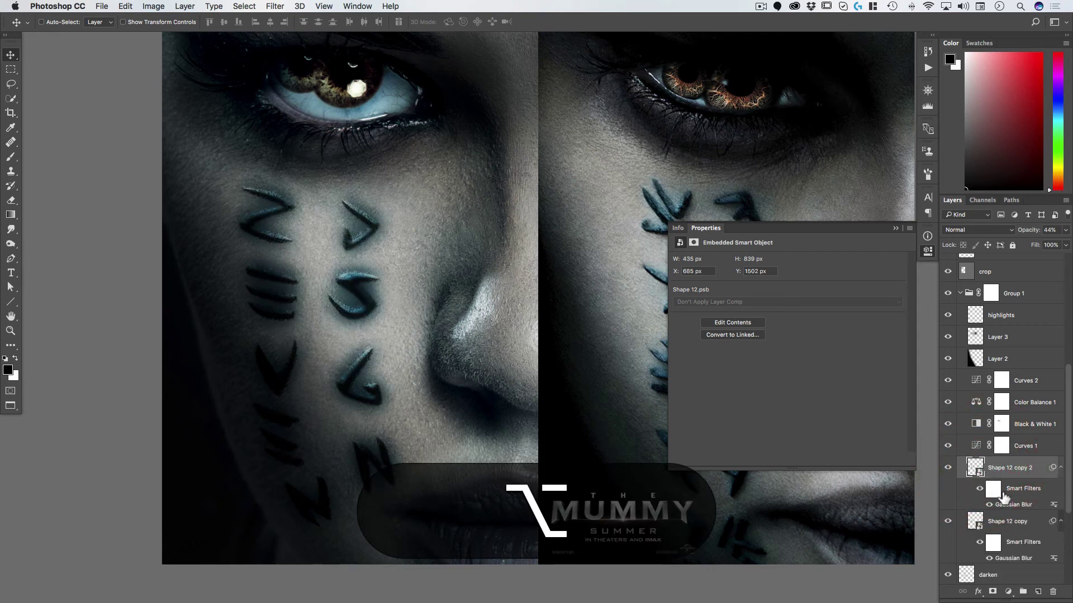
pyautogui.click(989, 504)
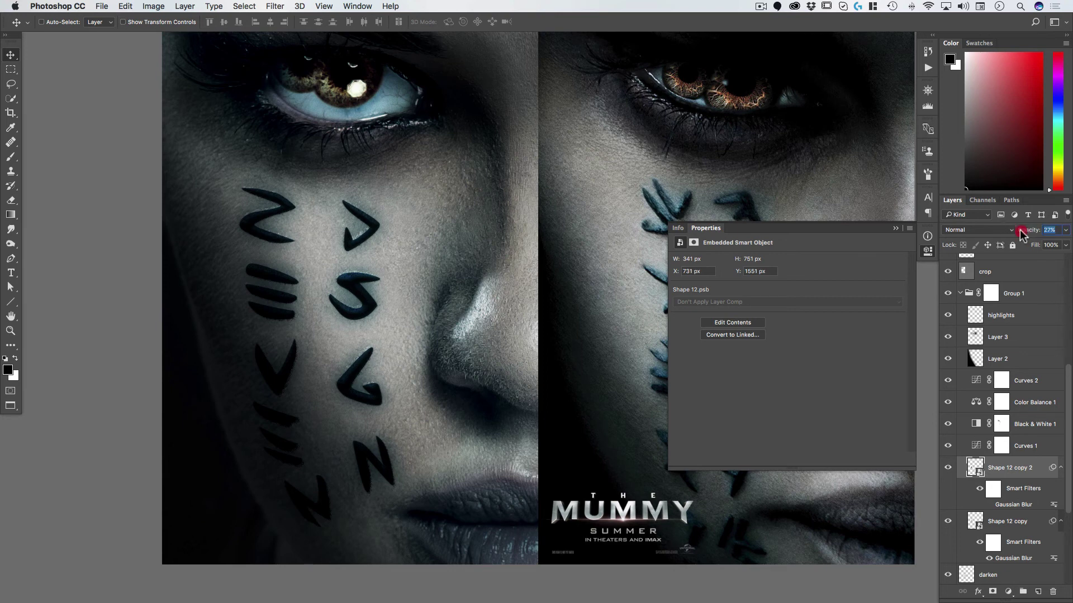
pyautogui.moveTo(1020, 233); pyautogui.dragTo(1010, 237)
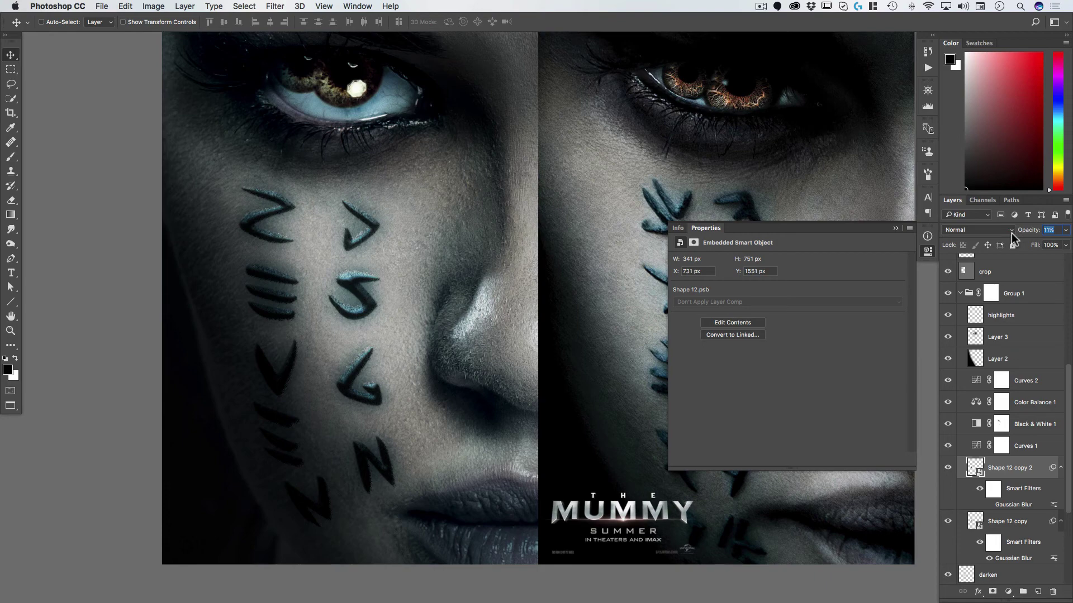
# - Apply the Displace filter to Shape 12 copy 2 at a scale of 3, using displace.psd as the displacement map
pyautogui.click(244, 7)
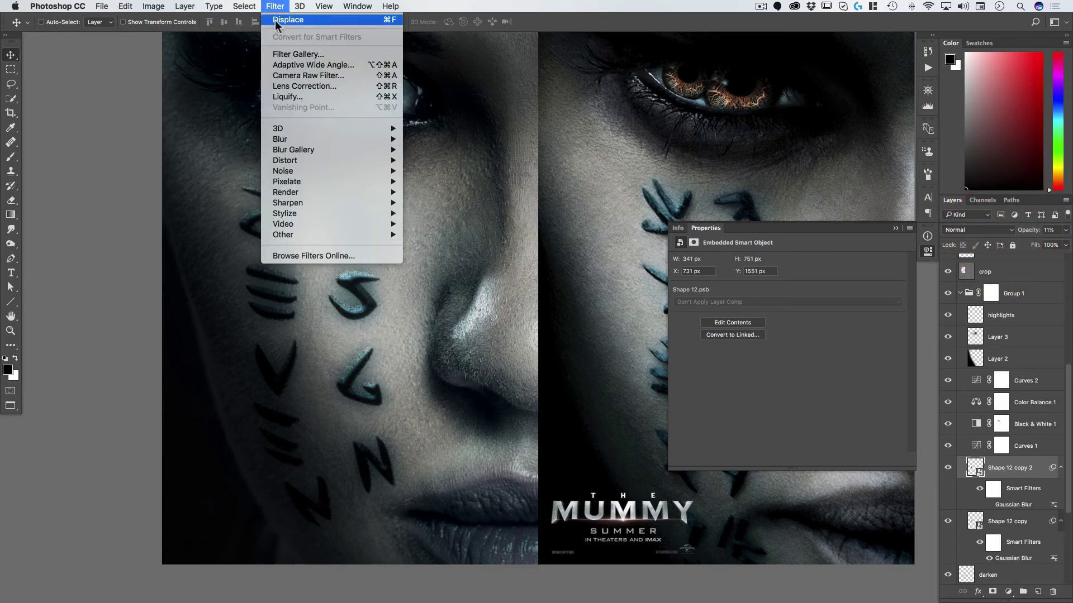
pyautogui.click(288, 20)
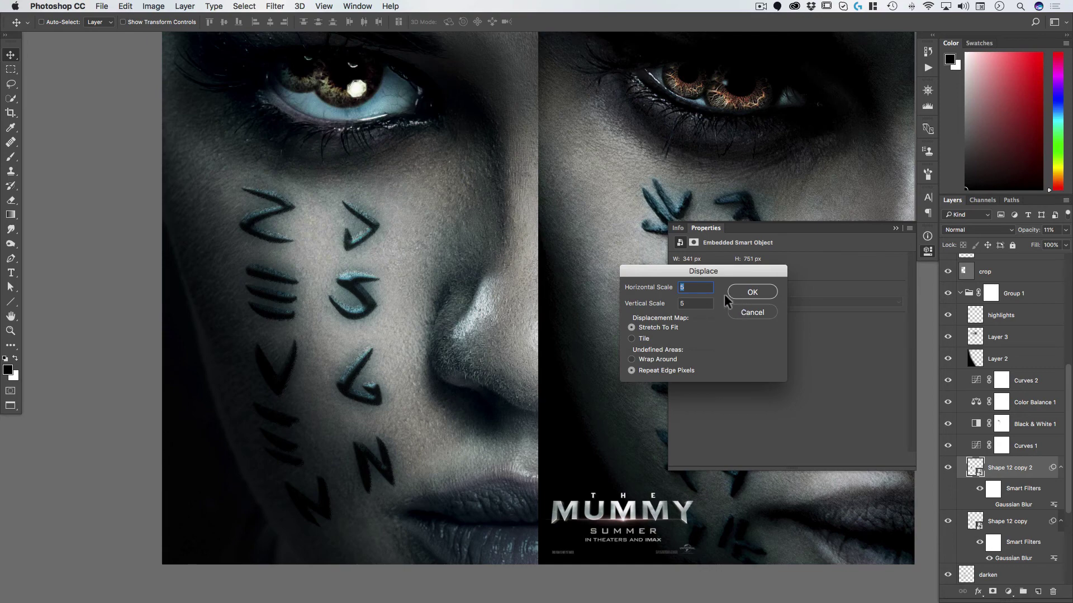
pyautogui.click(752, 292)
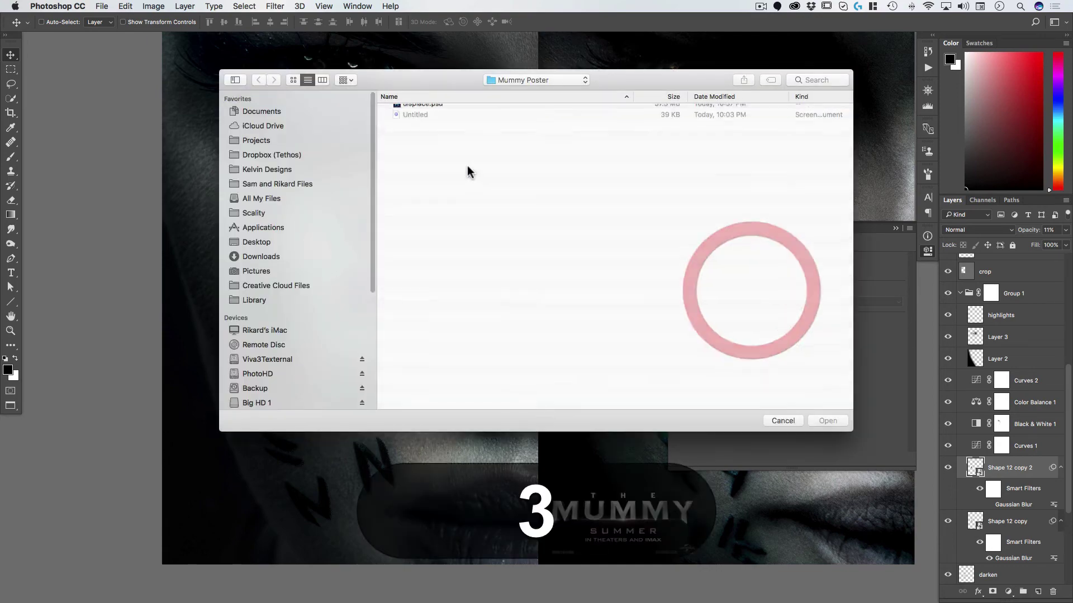
pyautogui.scroll(1, 447, 139)
pyautogui.click(428, 109)
pyautogui.press('Return')
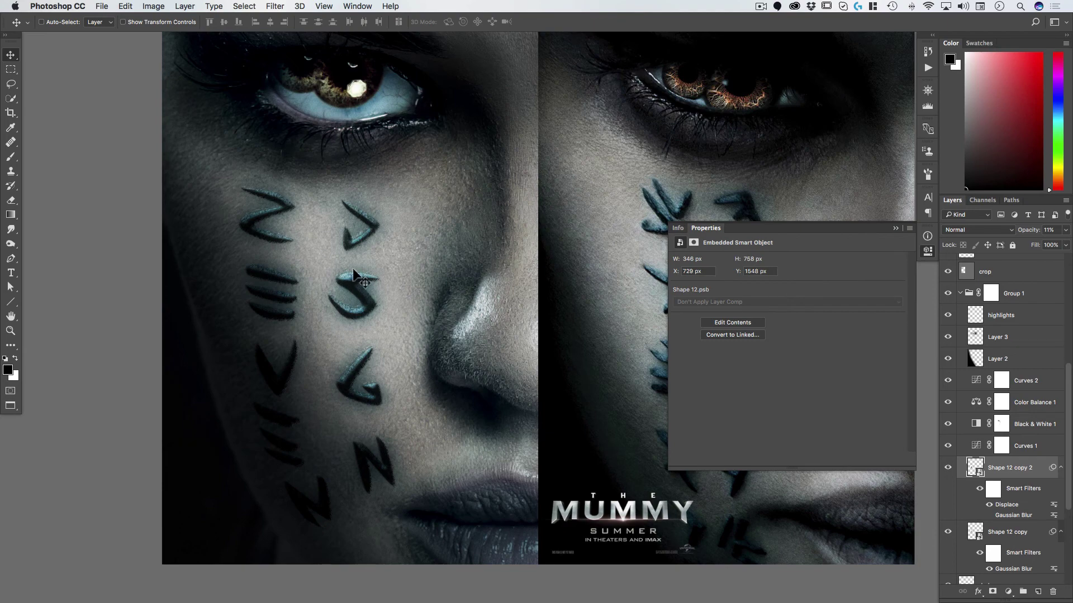
pyautogui.moveTo(353, 272)
pyautogui.mouseDown()
pyautogui.moveTo(419, 254)
pyautogui.moveTo(395, 278)
pyautogui.moveTo(424, 276)
pyautogui.moveTo(384, 287)
pyautogui.mouseUp()
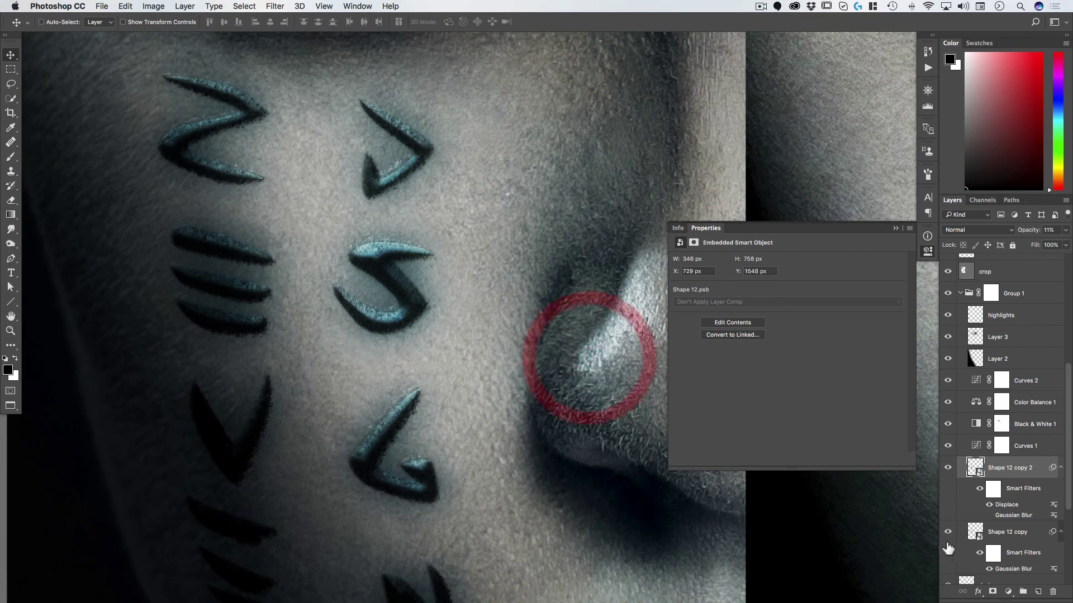
# - Hide the Curves 3 copy, Curves 3 and Curves 4 adjustment layers beneath the runes
pyautogui.click(948, 532)
pyautogui.click(947, 532)
pyautogui.scroll(2, 975, 502)
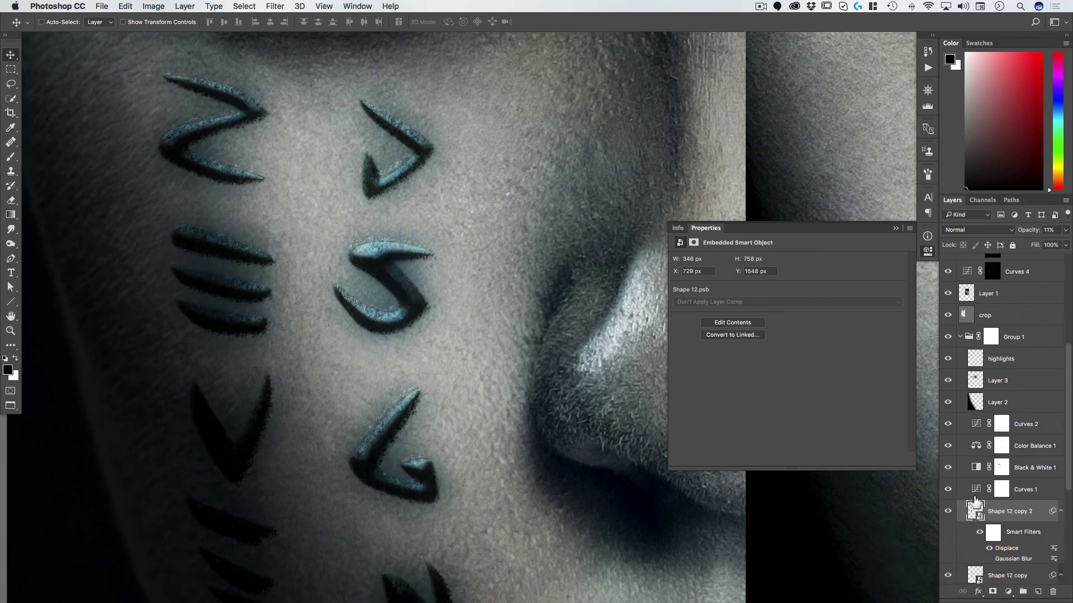
pyautogui.scroll(5, 975, 503)
pyautogui.click(948, 413)
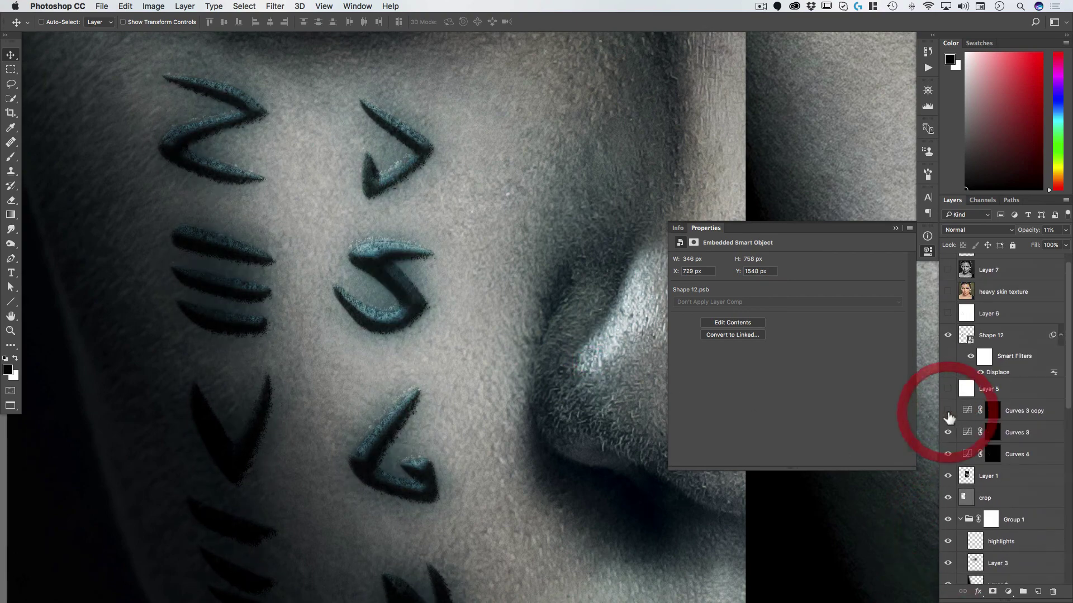
pyautogui.click(949, 414)
pyautogui.click(948, 413)
pyautogui.click(948, 453)
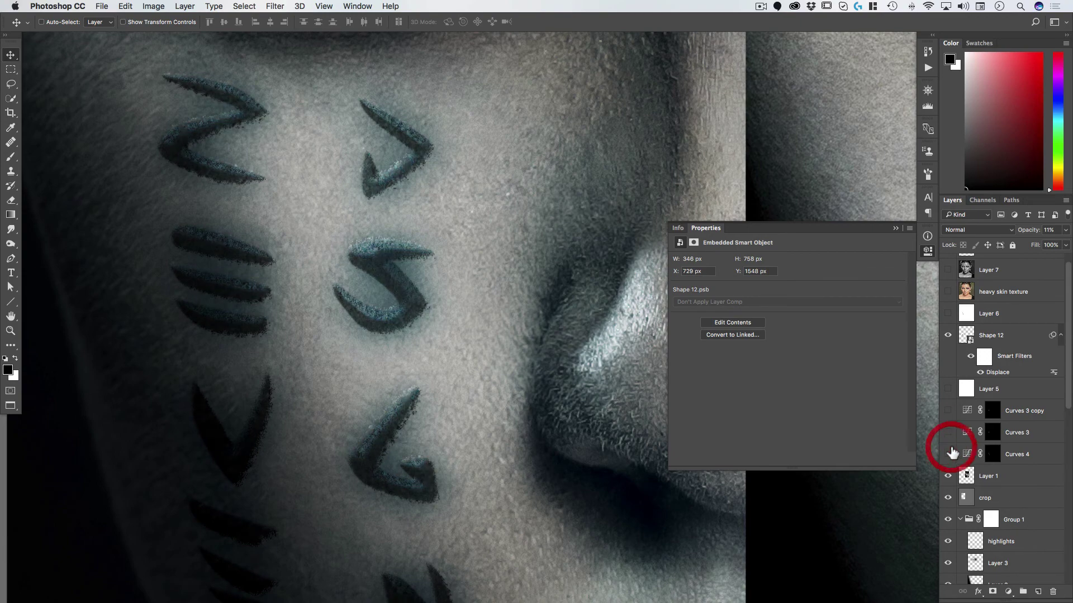
pyautogui.press('super+space')
pyautogui.moveTo(467, 412)
pyautogui.mouseDown()
pyautogui.moveTo(448, 419)
pyautogui.moveTo(395, 407)
pyautogui.moveTo(402, 395)
pyautogui.moveTo(340, 398)
pyautogui.mouseUp()
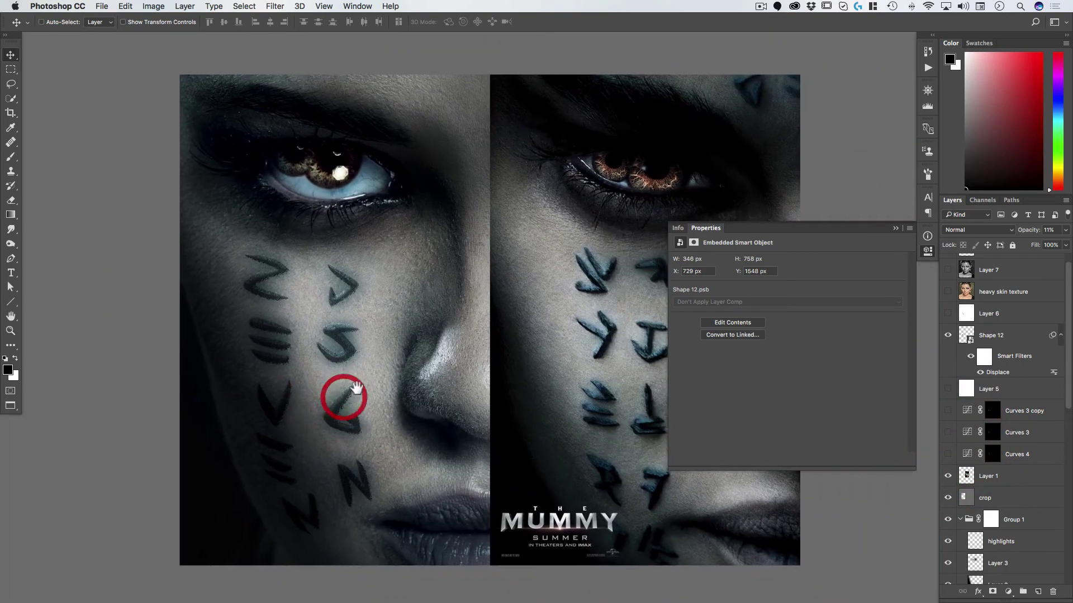
# - Duplicate the Shape 12 rune layer, placing the copy directly above the original
pyautogui.click(949, 337)
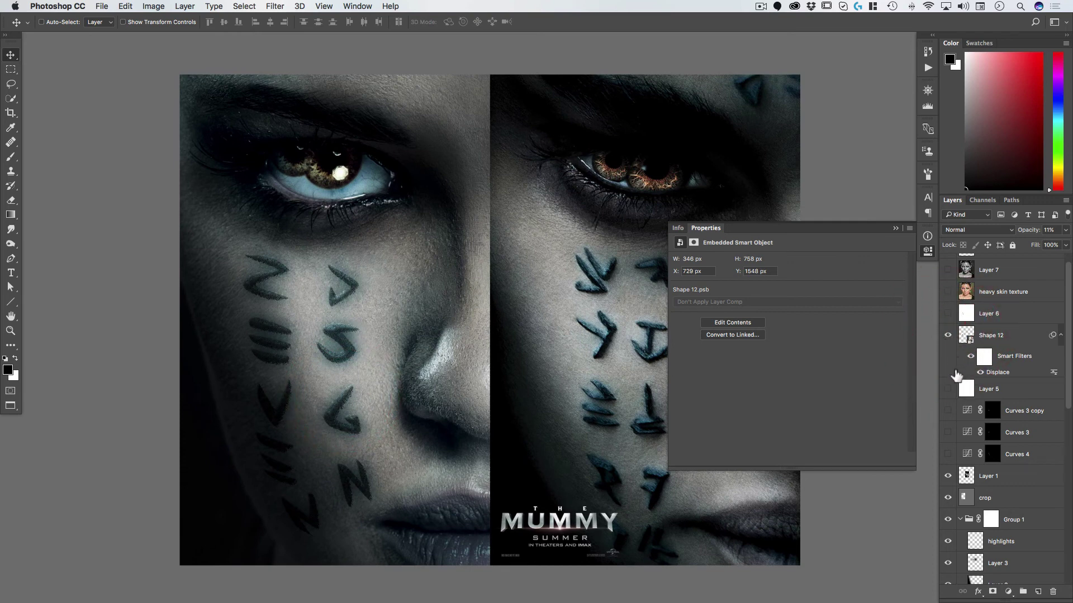
pyautogui.scroll(1, 956, 377)
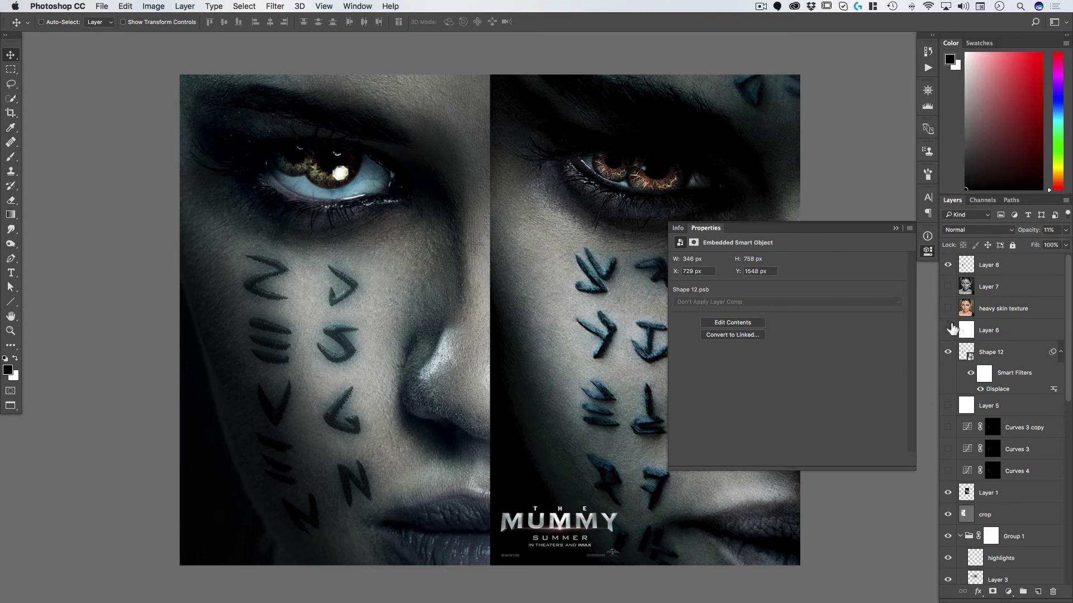
pyautogui.click(948, 353)
pyautogui.press('alt')
pyautogui.moveTo(969, 351)
pyautogui.mouseDown()
pyautogui.moveTo(957, 347)
pyautogui.moveTo(960, 361)
pyautogui.mouseUp()
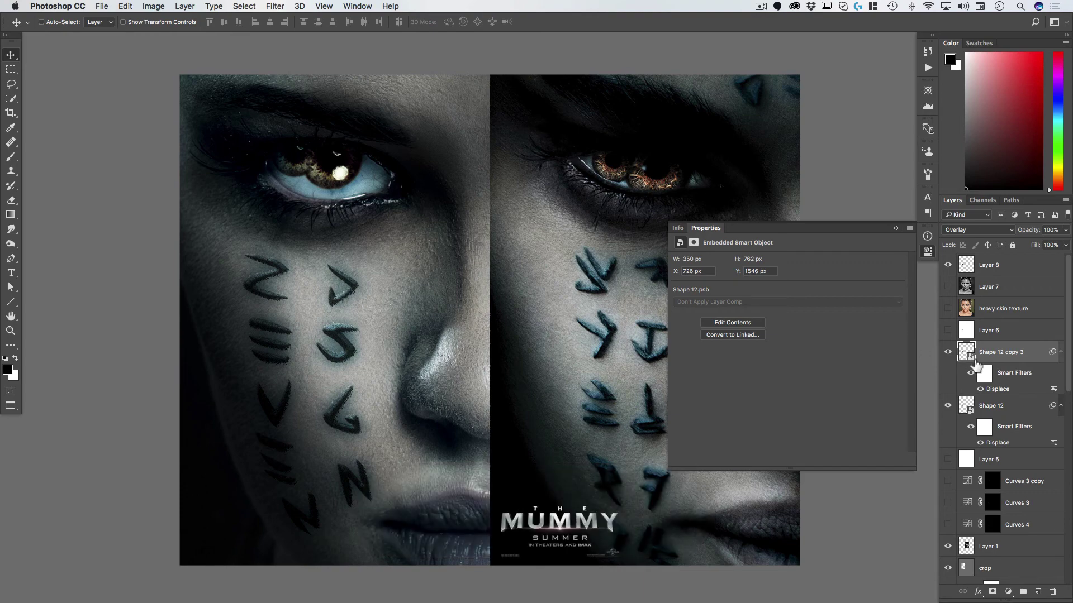
# - In the duplicate's smart object contents, adjust Curves 1: lower Red from input 153 to output 104 and raise Blue's black point output to 21
pyautogui.doubleClick(968, 353)
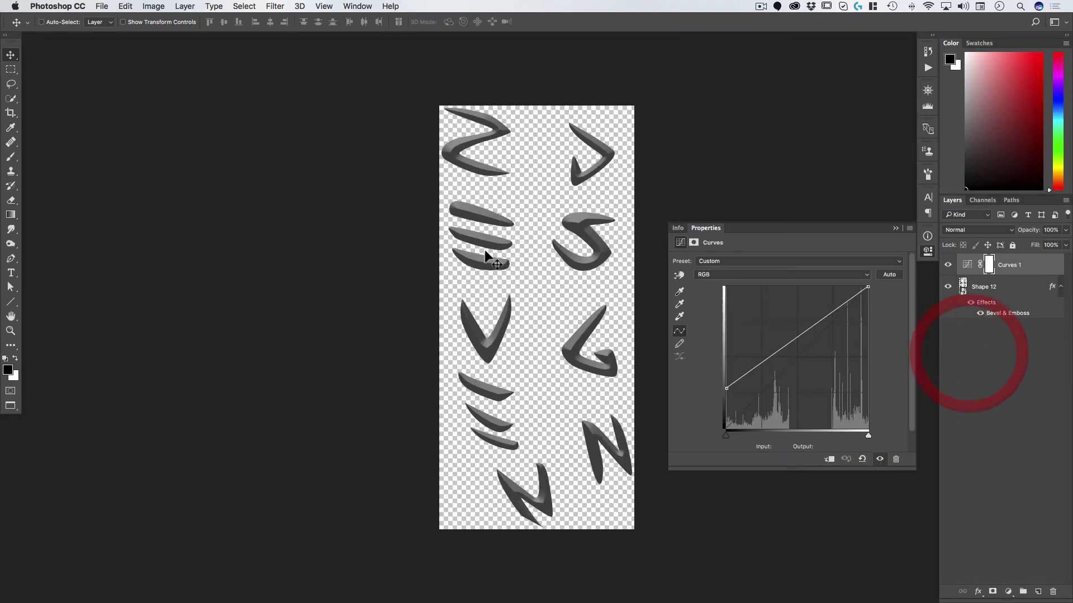
pyautogui.click(744, 275)
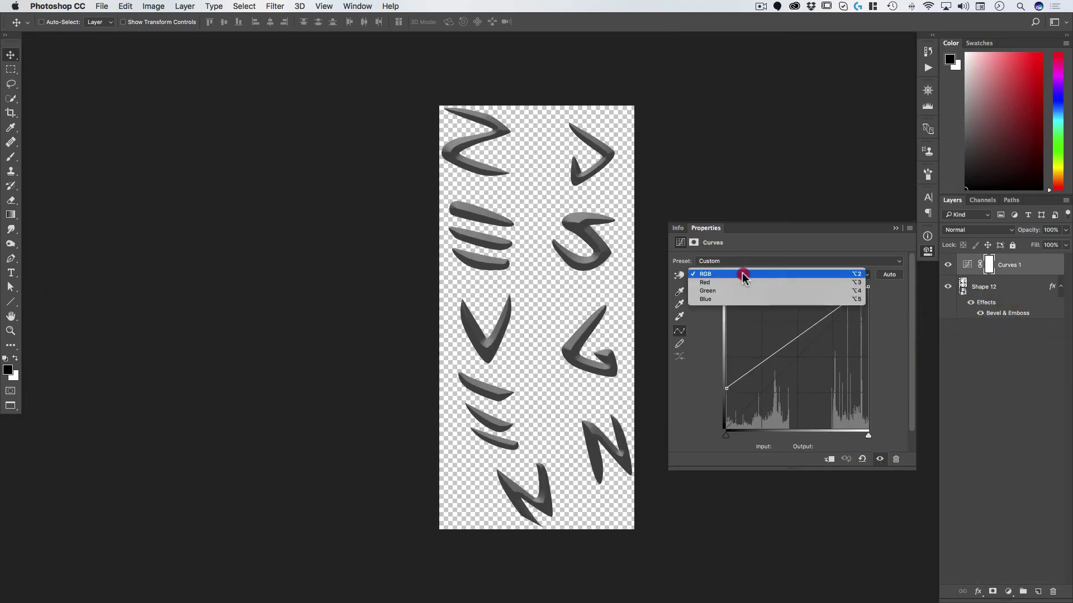
pyautogui.click(738, 282)
pyautogui.moveTo(790, 343); pyautogui.dragTo(810, 372)
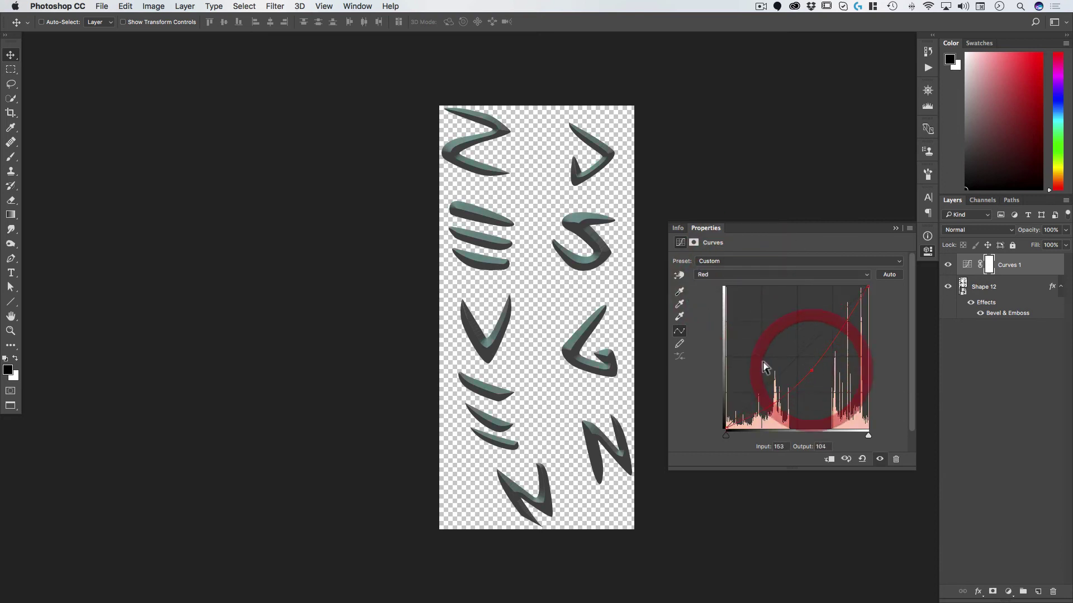
pyautogui.click(735, 278)
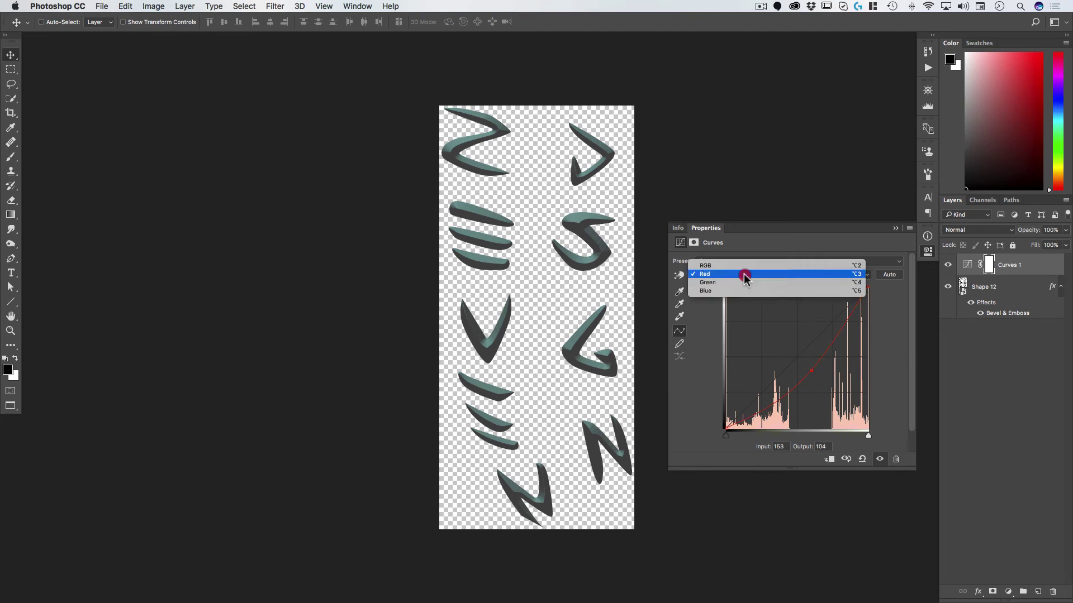
pyautogui.click(740, 290)
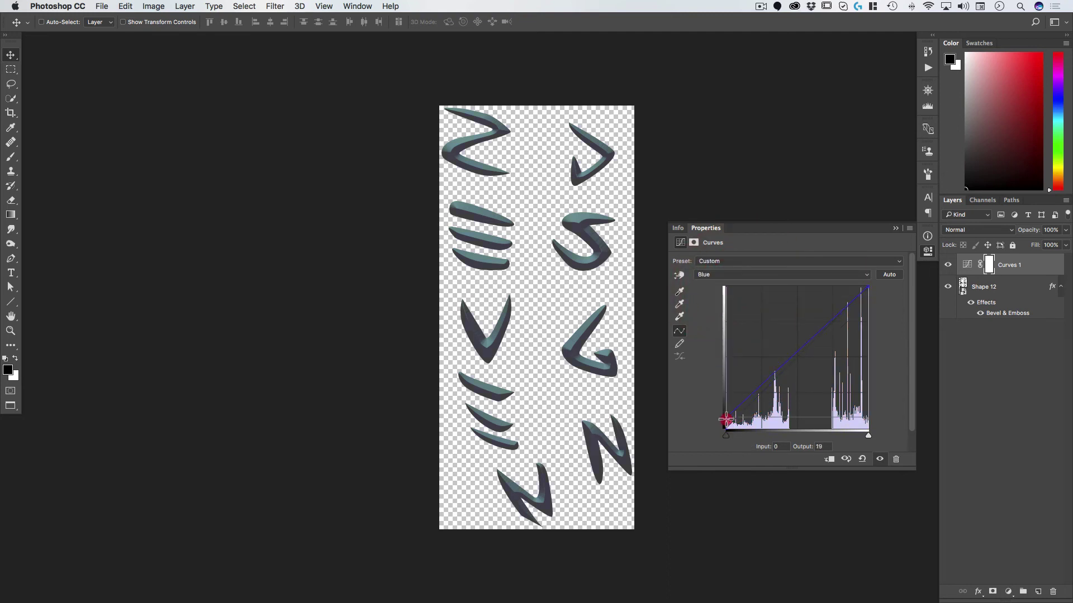
# - Try shifting the Red channel's black and white points and adjusting the curve directly on the S-shaped rune
pyautogui.click(732, 275)
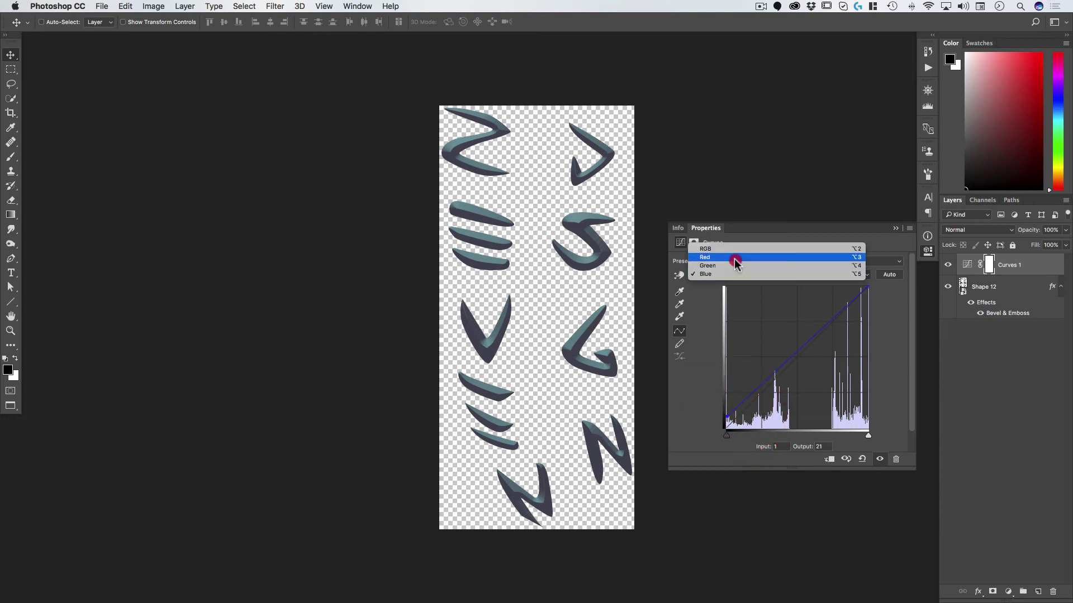
pyautogui.click(735, 259)
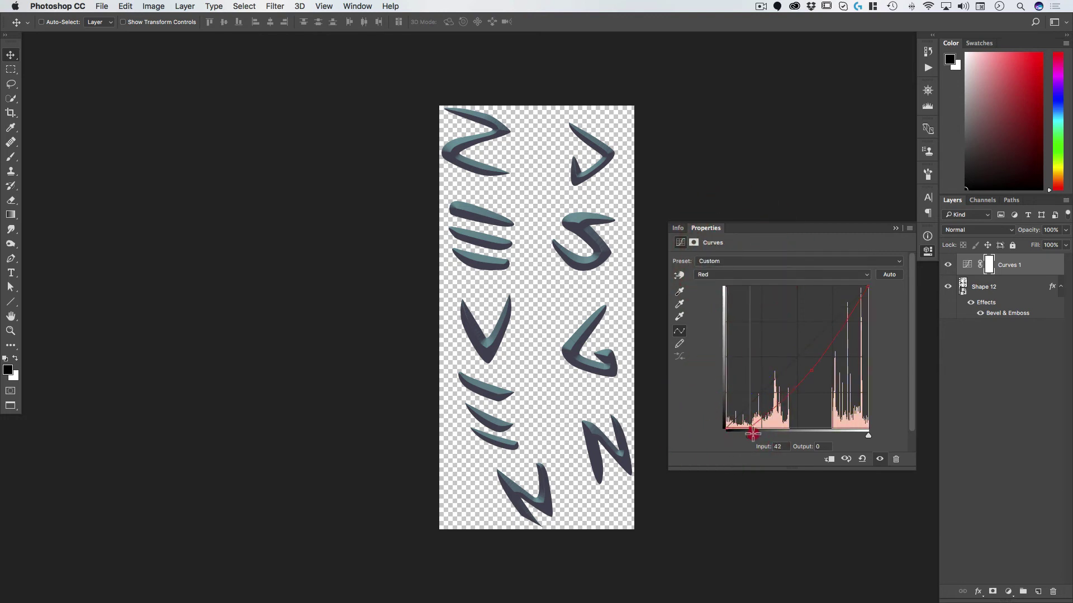
pyautogui.moveTo(755, 434); pyautogui.dragTo(702, 434)
pyautogui.moveTo(849, 285); pyautogui.dragTo(901, 271)
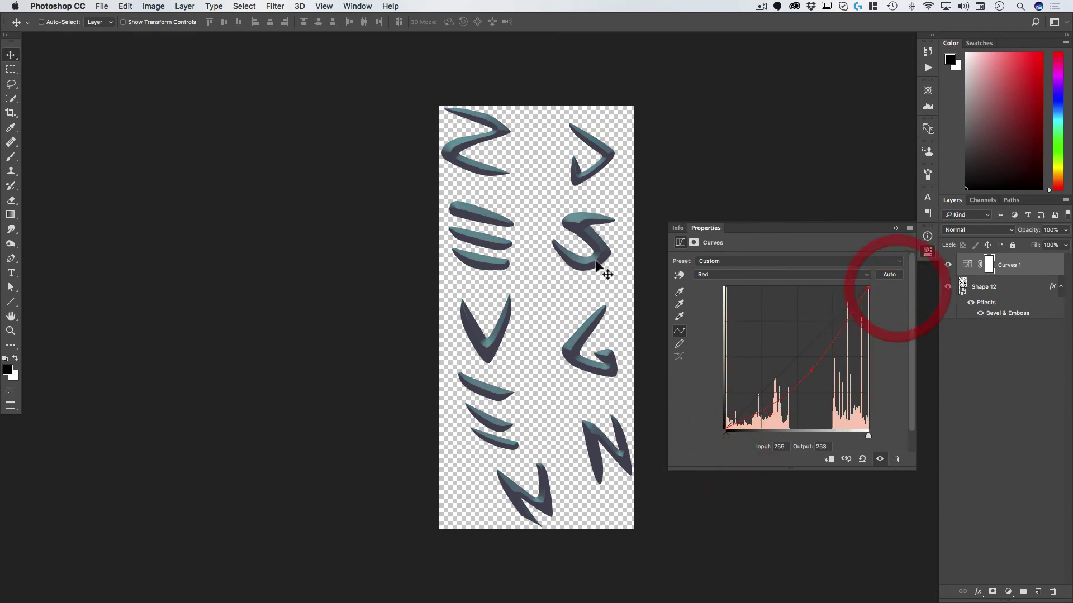
pyautogui.click(679, 276)
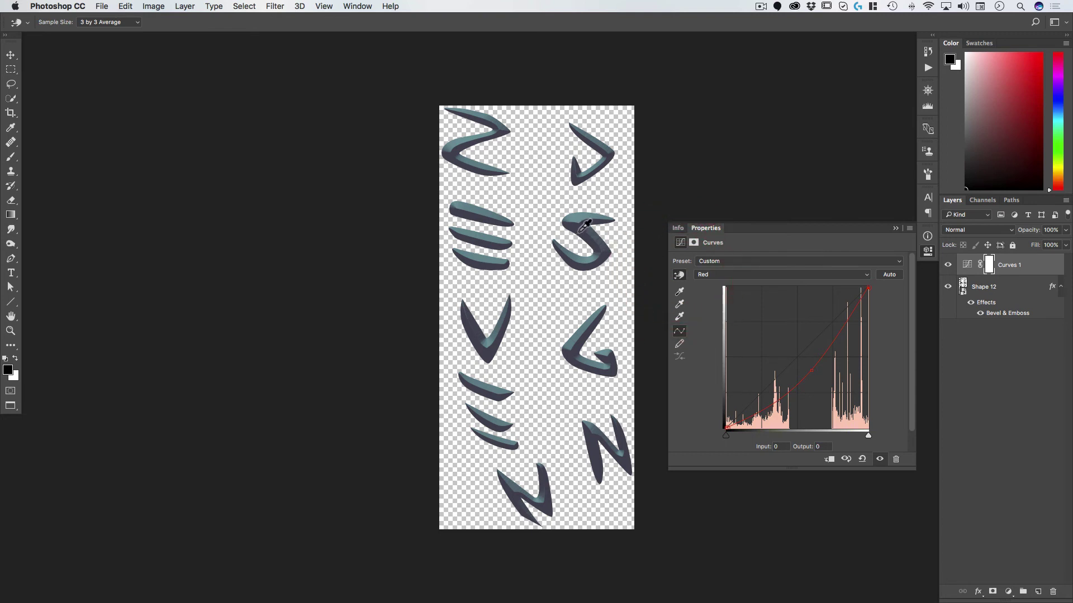
pyautogui.moveTo(584, 214); pyautogui.dragTo(581, 259)
# - Close Shape 12.psb and save its changes back to the poster document
pyautogui.press('v')
pyautogui.press('super+w')
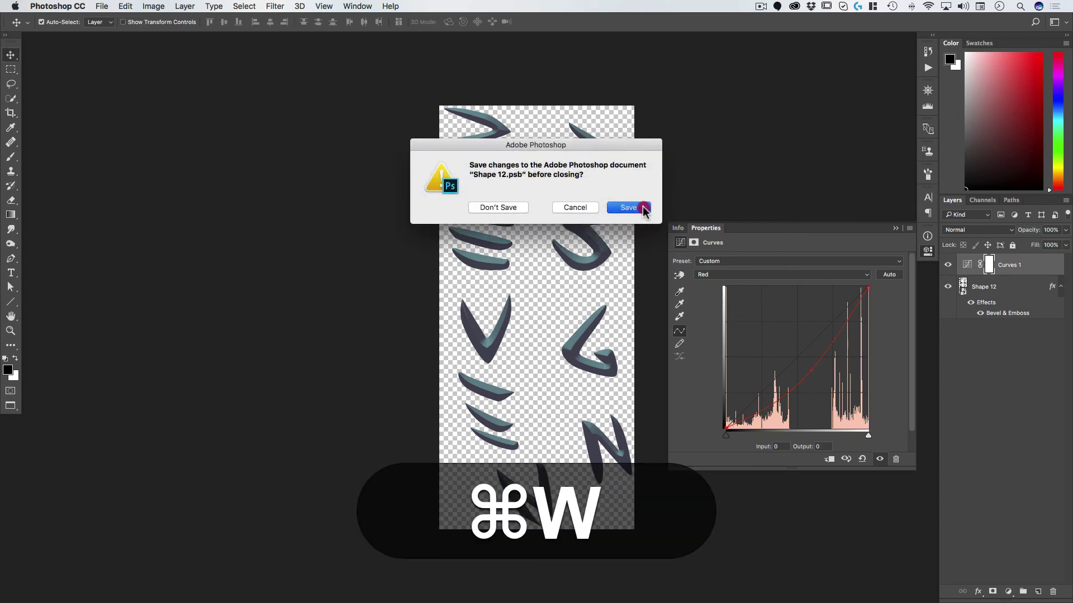
pyautogui.click(639, 208)
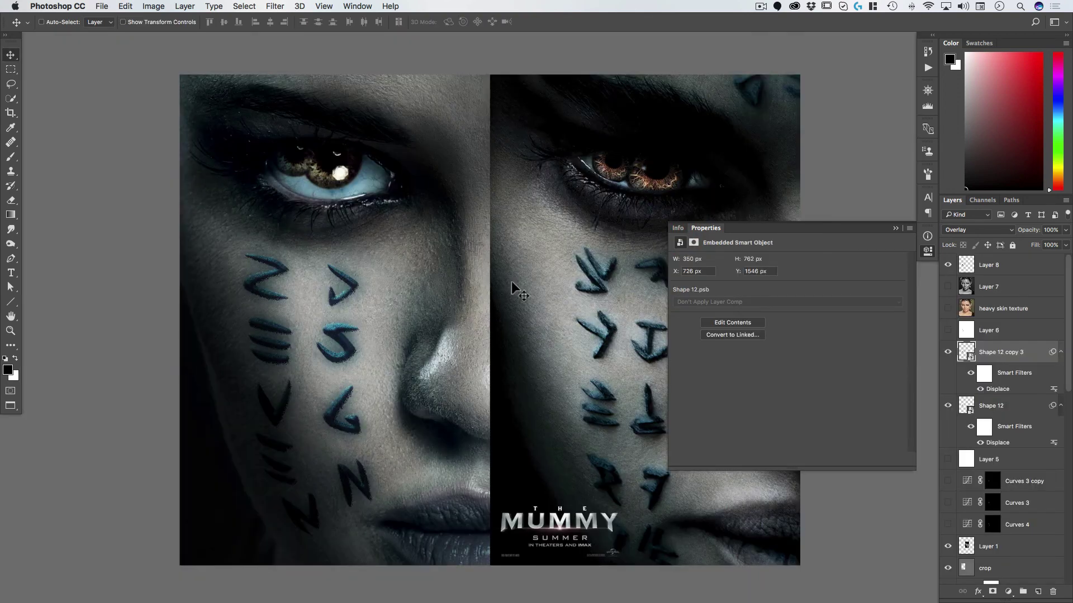
# - Reapply the Displace filter on Shape 12 copy 3 with displace.psd as the displacement map
pyautogui.press('super+space')
pyautogui.moveTo(472, 257); pyautogui.dragTo(456, 282)
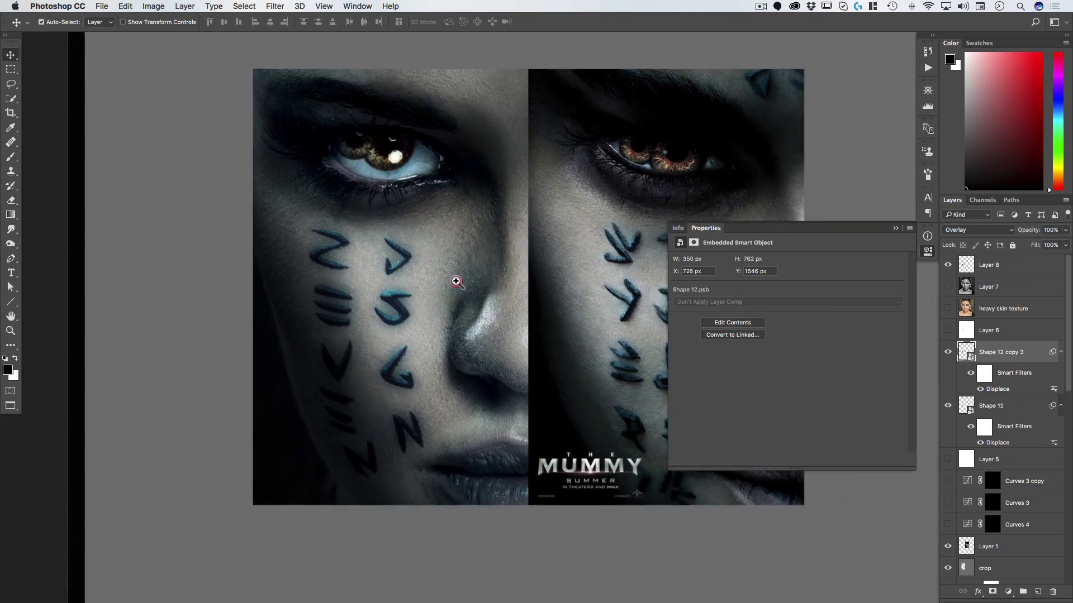
pyautogui.click(928, 251)
pyautogui.moveTo(562, 311); pyautogui.dragTo(518, 316)
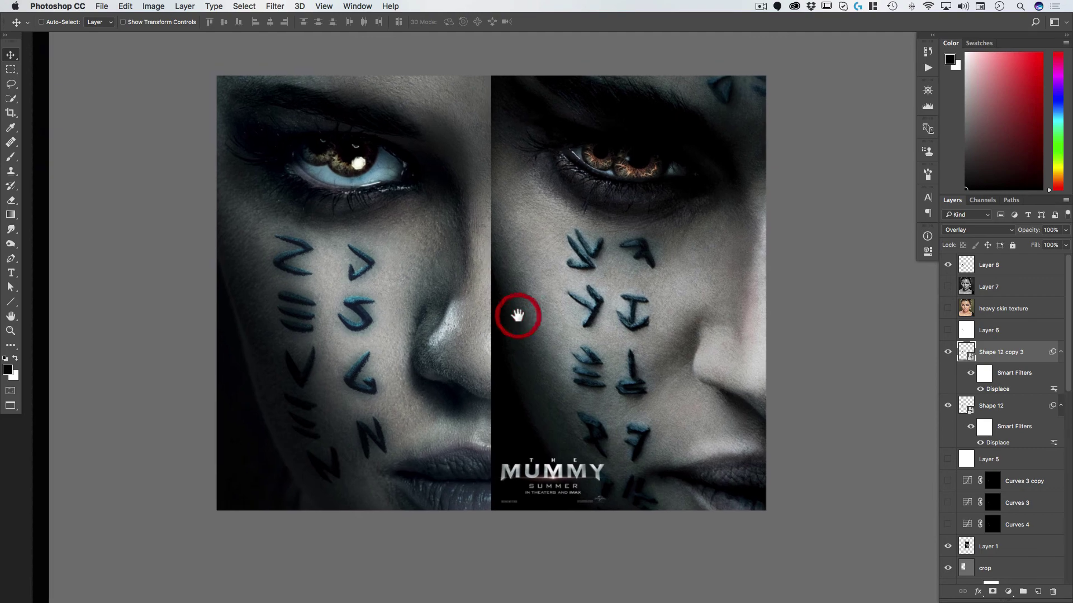
pyautogui.click(344, 295)
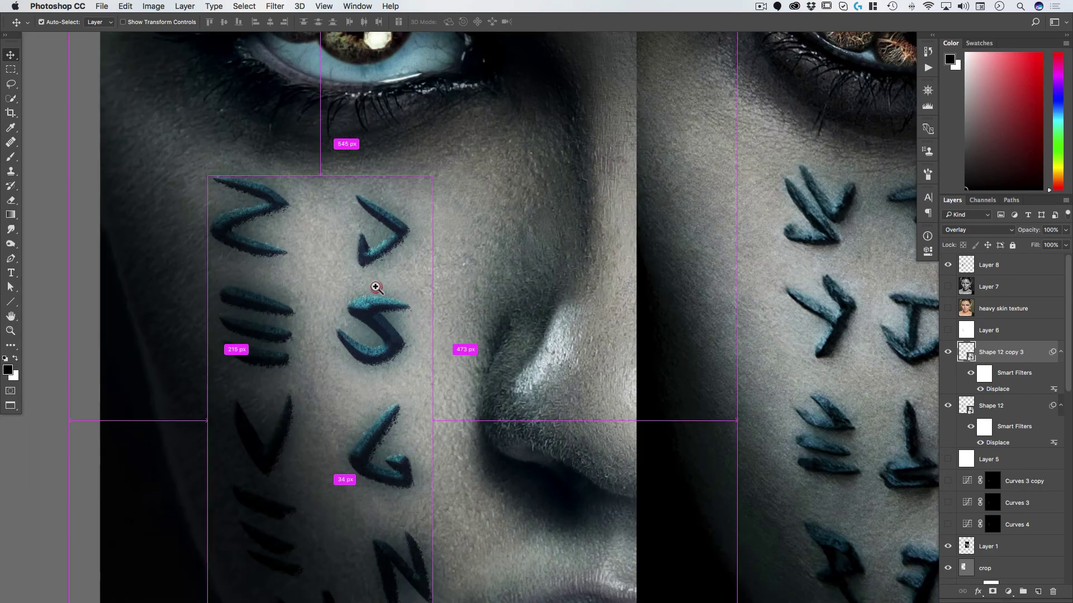
pyautogui.moveTo(372, 287); pyautogui.dragTo(372, 307)
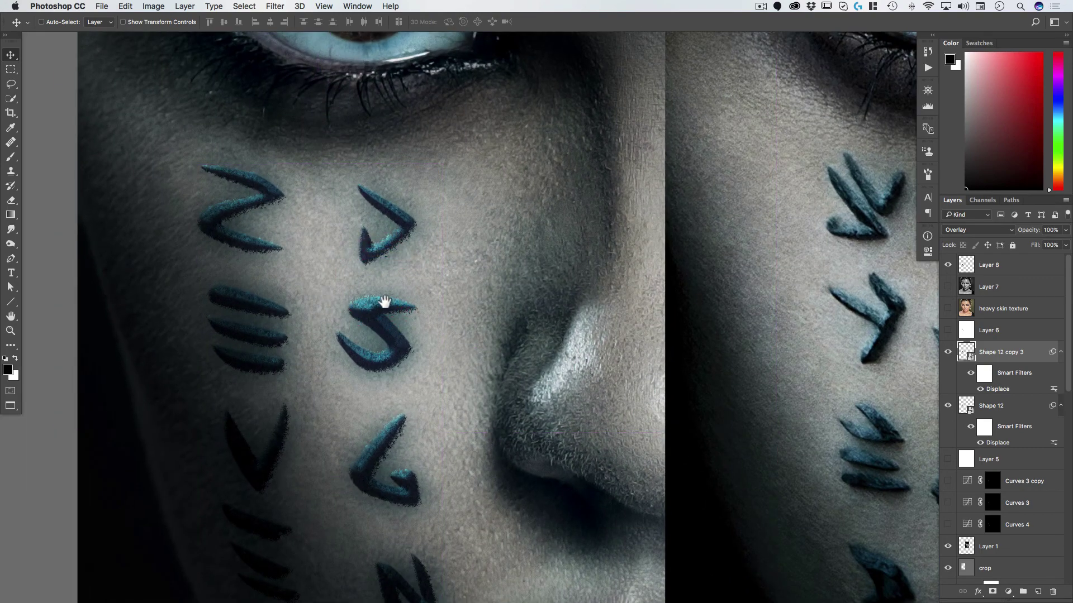
pyautogui.doubleClick(990, 389)
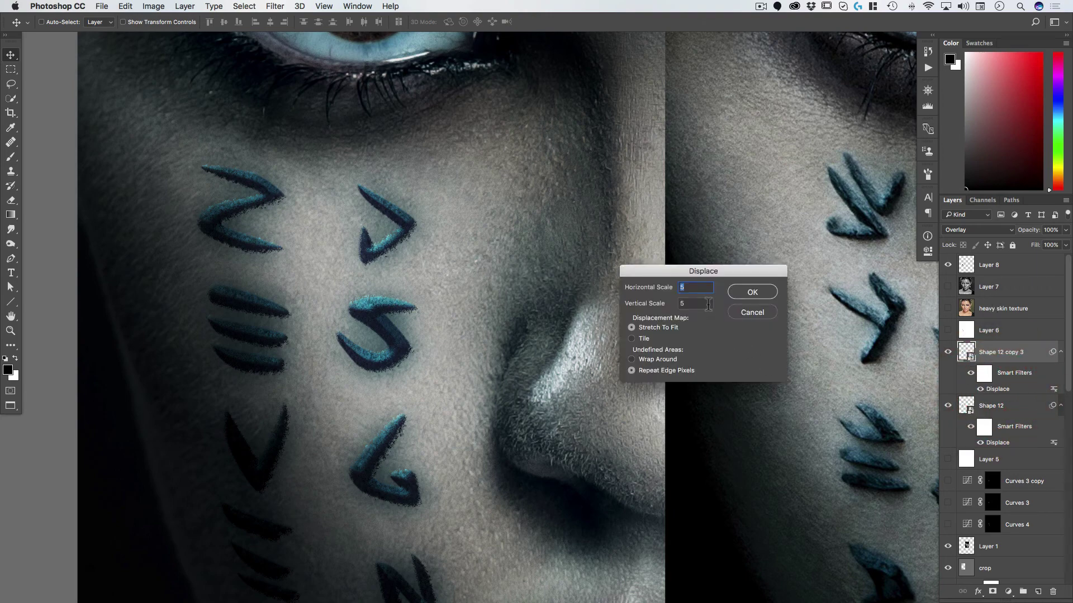
pyautogui.click(752, 292)
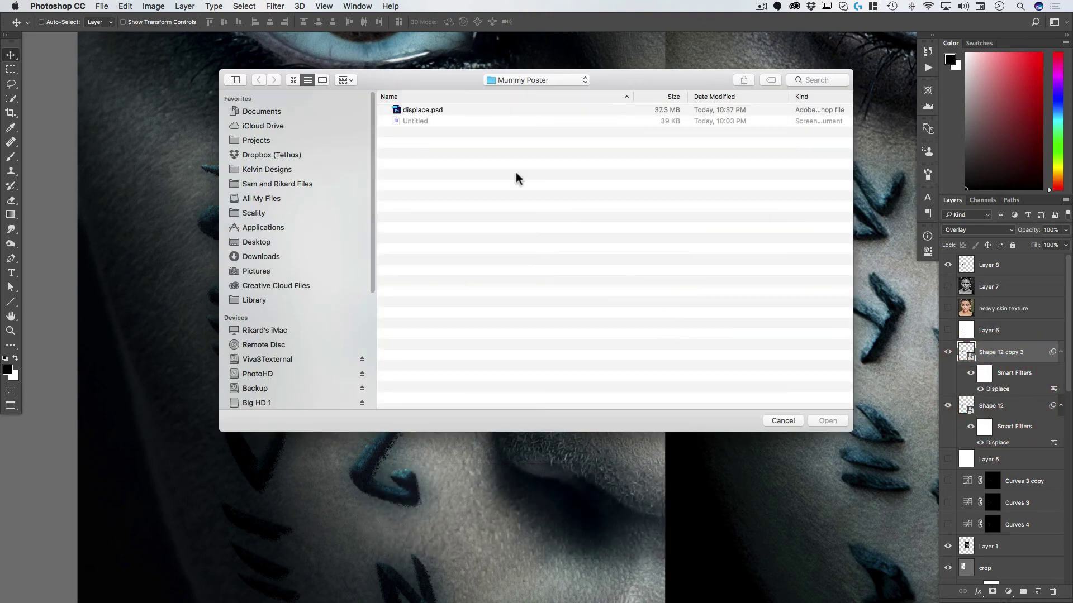
pyautogui.doubleClick(419, 109)
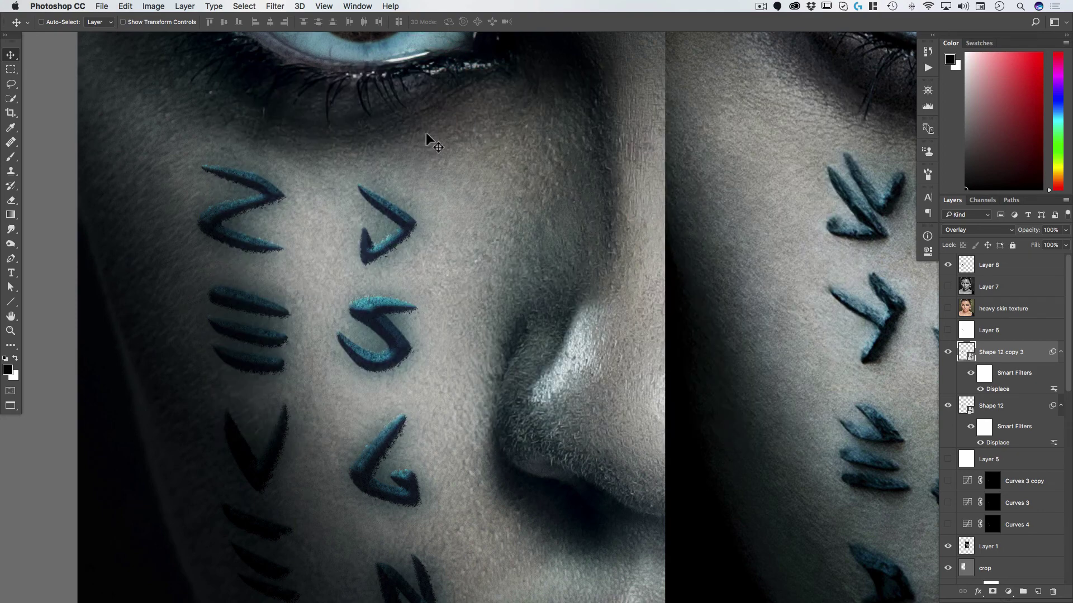
# - Set the horizontal scale of Shape 12's Displace filter to 3 and use displace.psd as the displacement map
pyautogui.keyDown('alt'); pyautogui.click(428, 223); pyautogui.keyUp('alt')
pyautogui.moveTo(467, 264); pyautogui.dragTo(430, 242)
pyautogui.keyDown('alt'); pyautogui.click(436, 246); pyautogui.keyUp('alt')
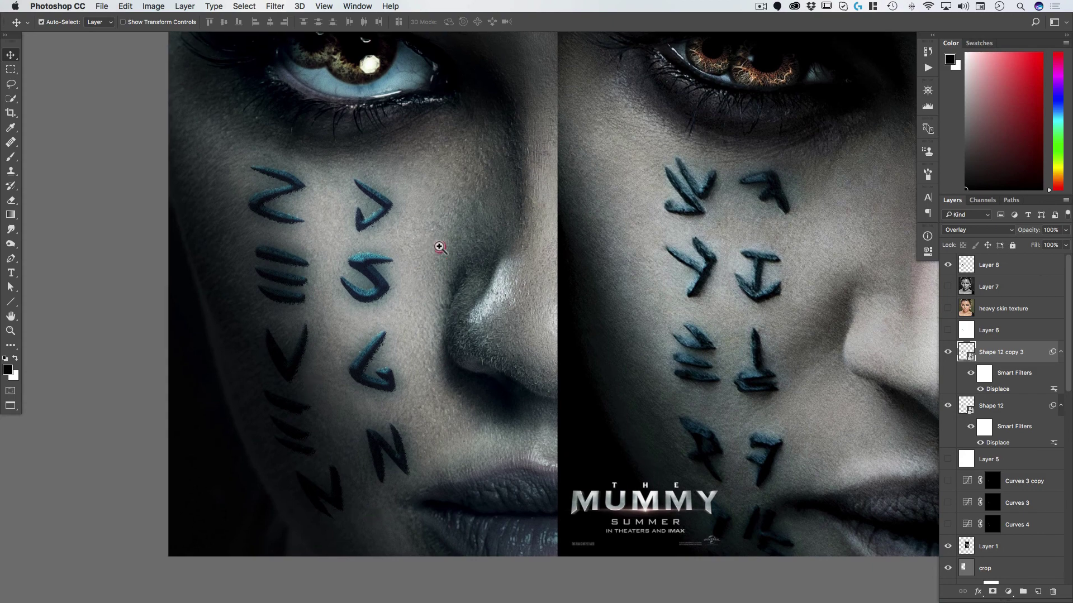
pyautogui.doubleClick(998, 442)
pyautogui.write('3')
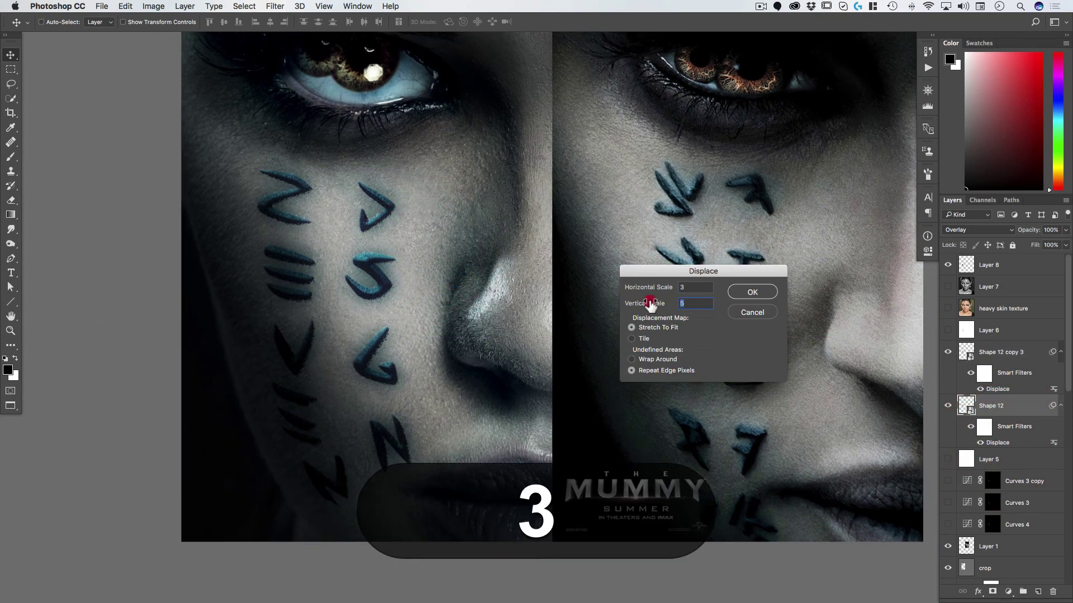
pyautogui.click(752, 291)
pyautogui.click(425, 110)
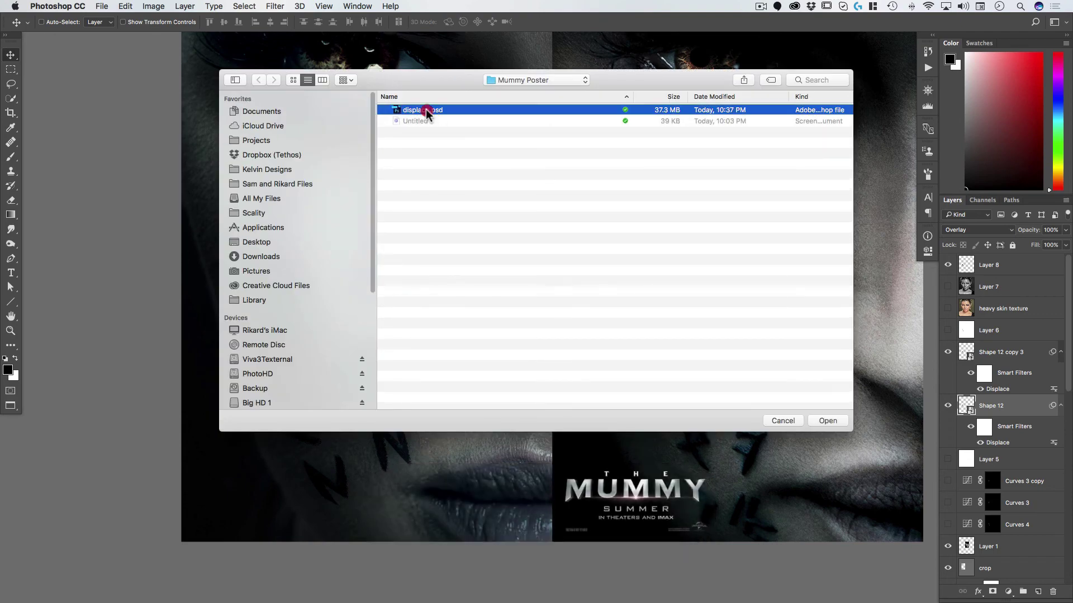
pyautogui.doubleClick(425, 110)
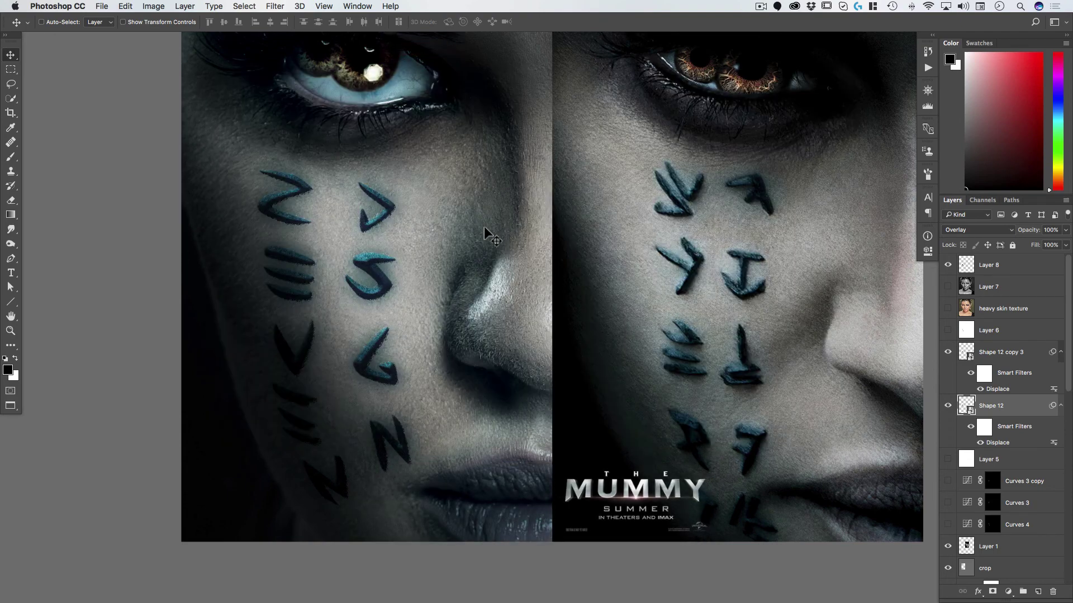
# - Compare the runes with and without the Shape 12 and Shape 12 copy 3 layers, and against the poster's markings
pyautogui.press('space')
pyautogui.moveTo(484, 226); pyautogui.dragTo(463, 240)
pyautogui.moveTo(356, 230); pyautogui.dragTo(388, 222)
pyautogui.click(948, 405)
pyautogui.click(948, 405)
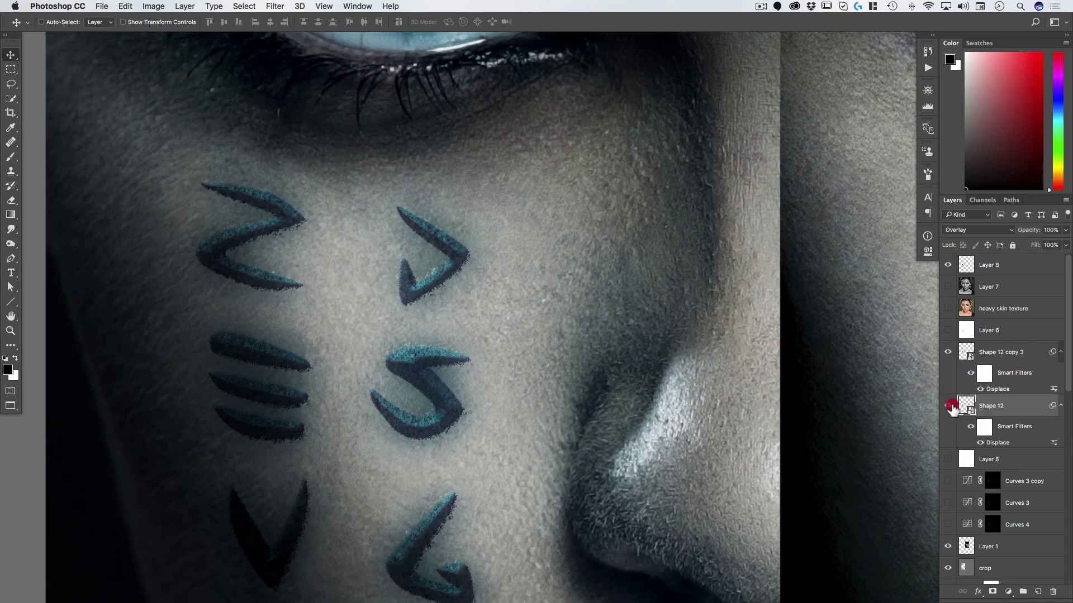
pyautogui.click(948, 352)
pyautogui.click(948, 352)
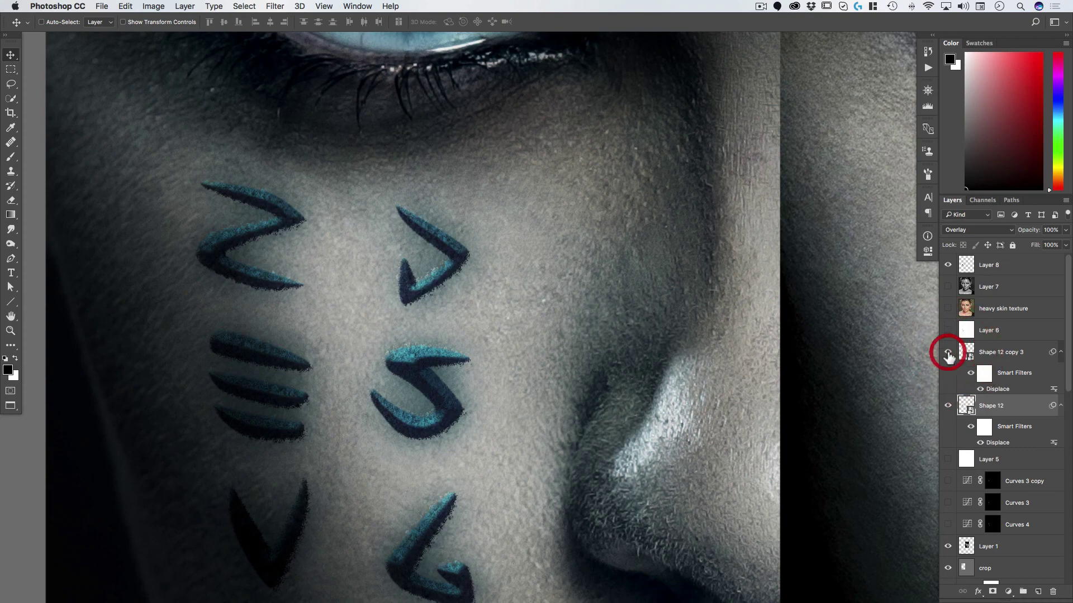
pyautogui.press('h')
pyautogui.moveTo(570, 359); pyautogui.dragTo(494, 350)
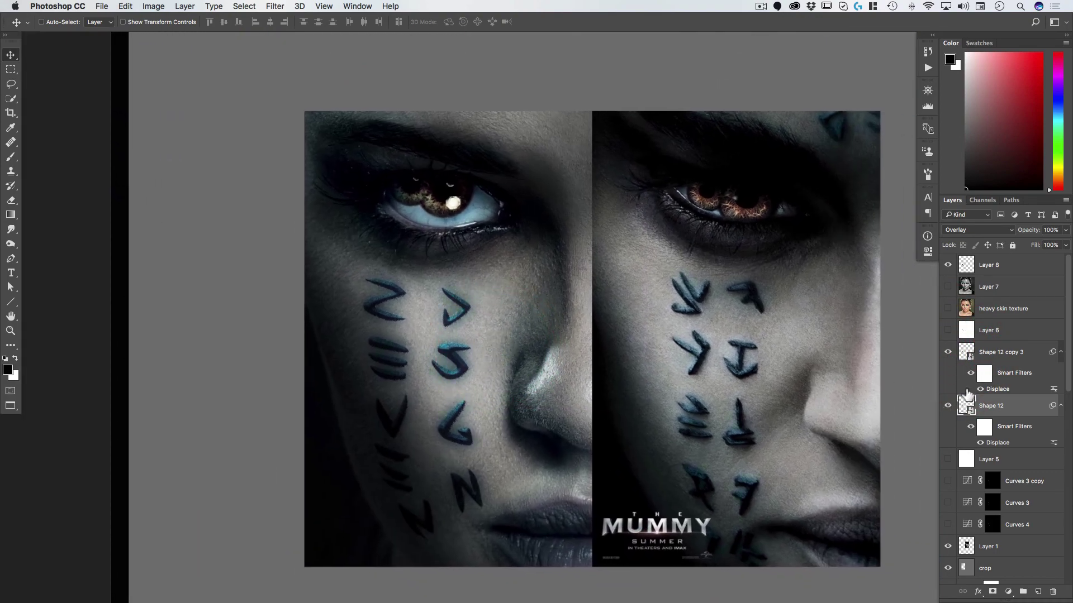
# - Load the rune outlines of Shape 12 copy 3 as a selection and add a Curves adjustment masked to them above Layer 8
pyautogui.keyDown('super'); pyautogui.click(965, 352); pyautogui.keyUp('super')
pyautogui.click(993, 267)
pyautogui.click(1008, 592)
pyautogui.click(1037, 409)
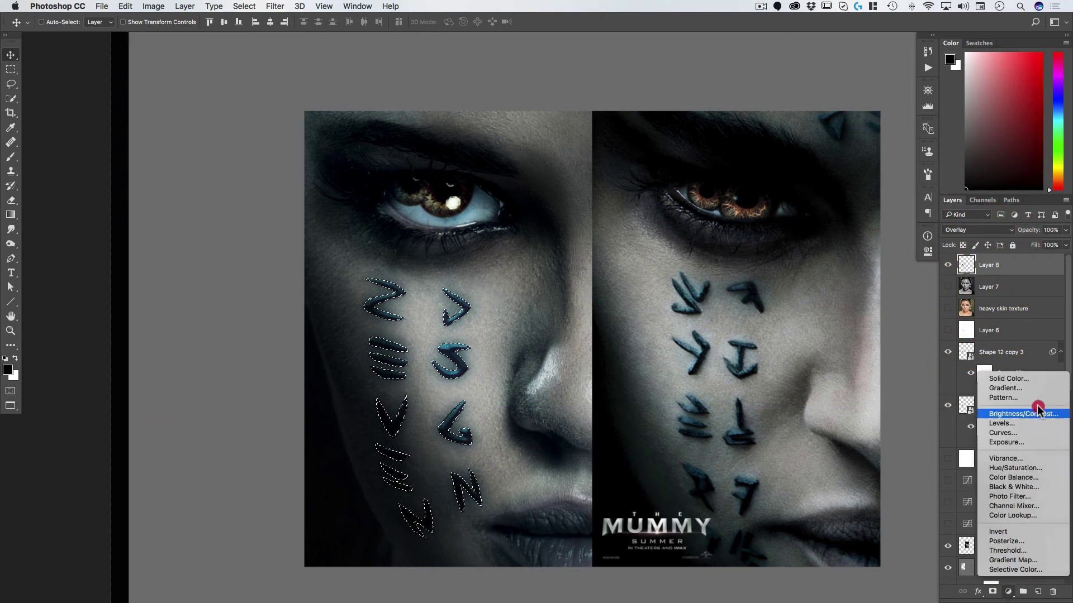
pyautogui.click(1037, 432)
# - Raise the Red channel curve of Curves 5 from the teal tone sampled on the upper V-shaped rune
pyautogui.moveTo(431, 306); pyautogui.dragTo(489, 279)
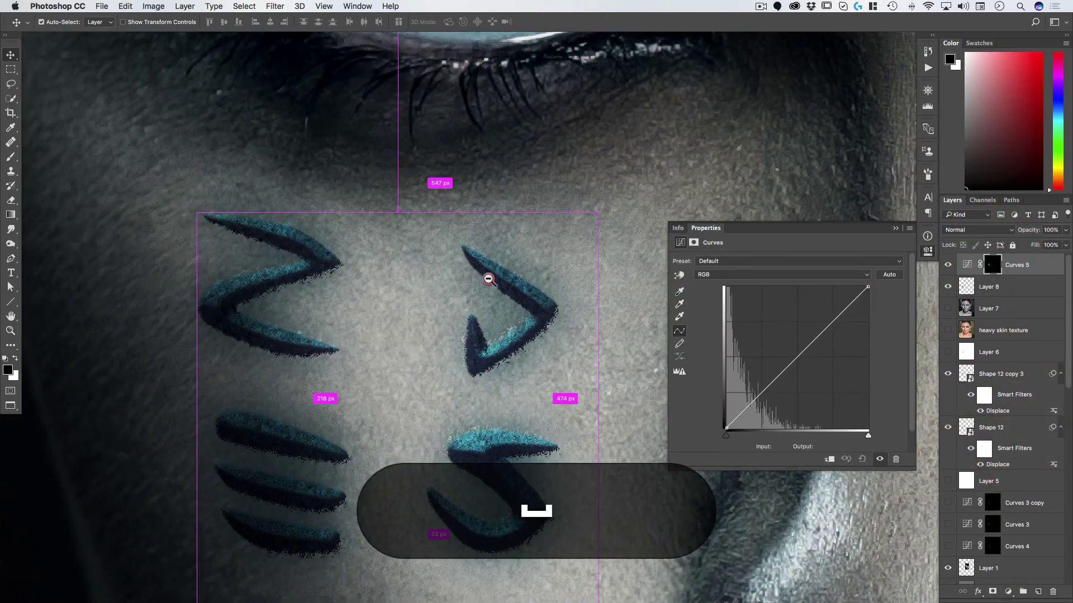
pyautogui.click(755, 274)
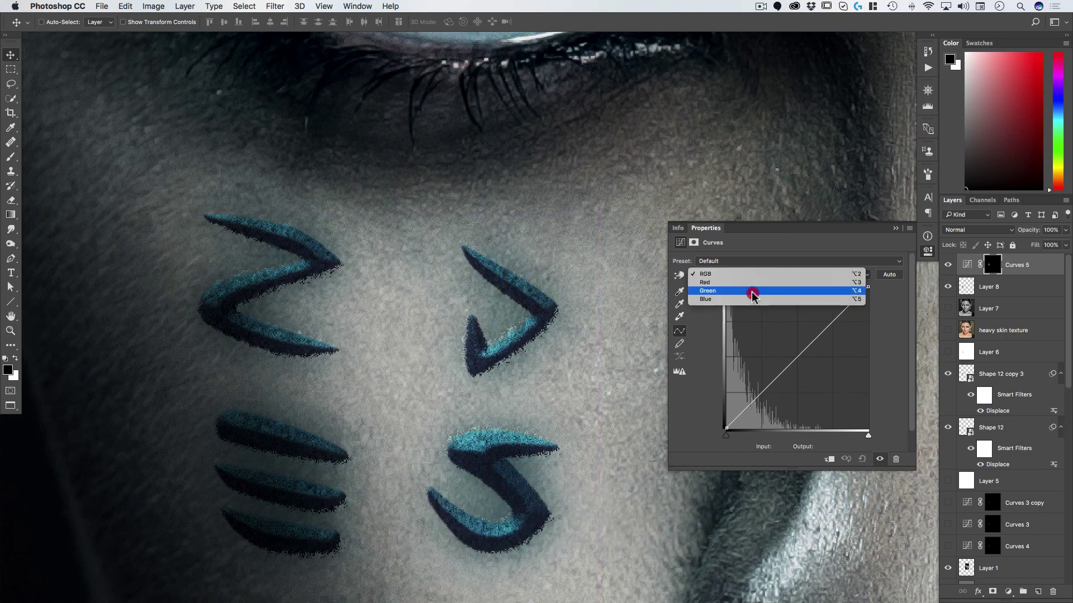
pyautogui.click(755, 282)
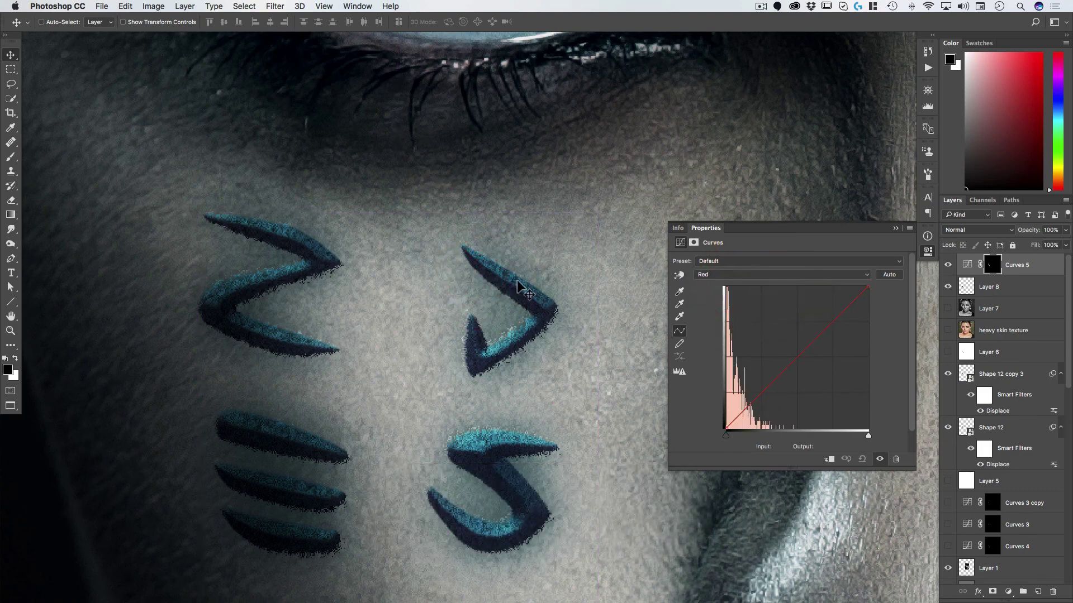
pyautogui.click(680, 276)
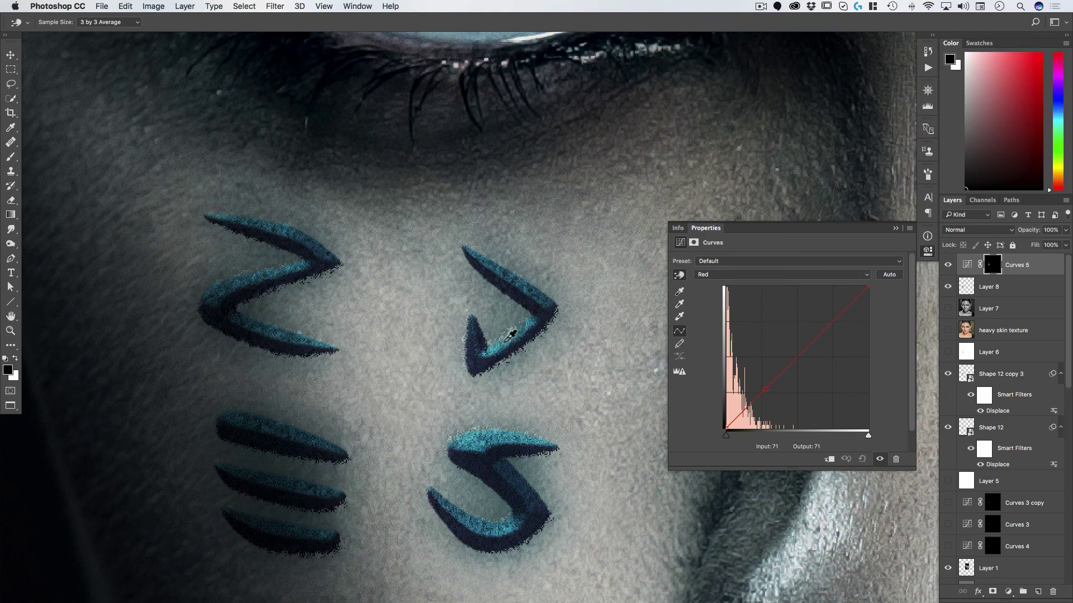
pyautogui.moveTo(499, 349); pyautogui.dragTo(504, 339)
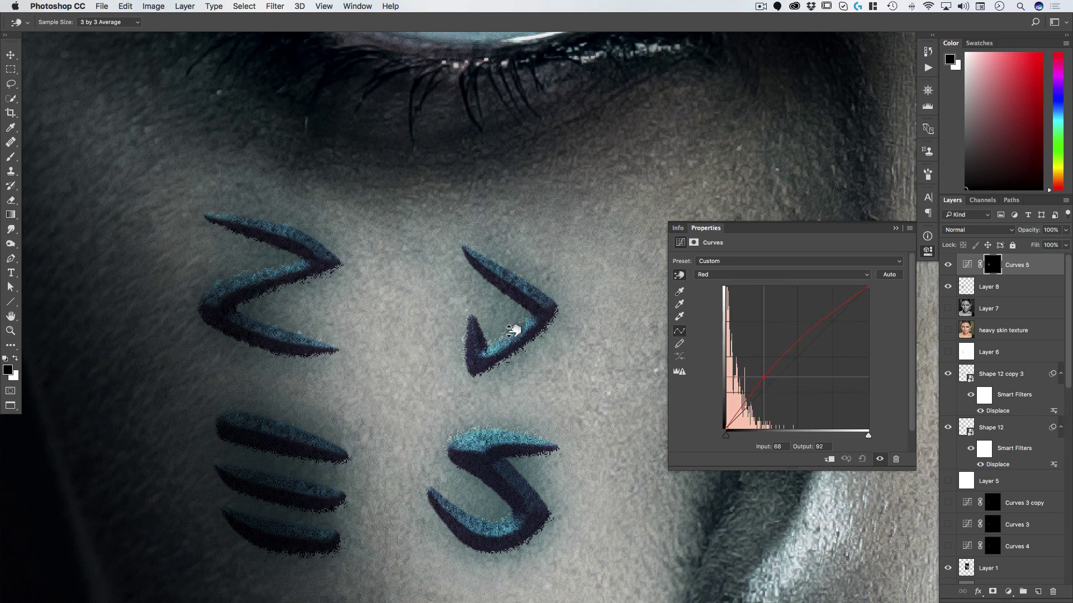
# - Reshape the Red channel curve of Curves 5 with extra points, raising the highlights to output 248 at input 180
pyautogui.click(765, 382)
pyautogui.click(769, 373)
pyautogui.moveTo(828, 310); pyautogui.dragTo(826, 290)
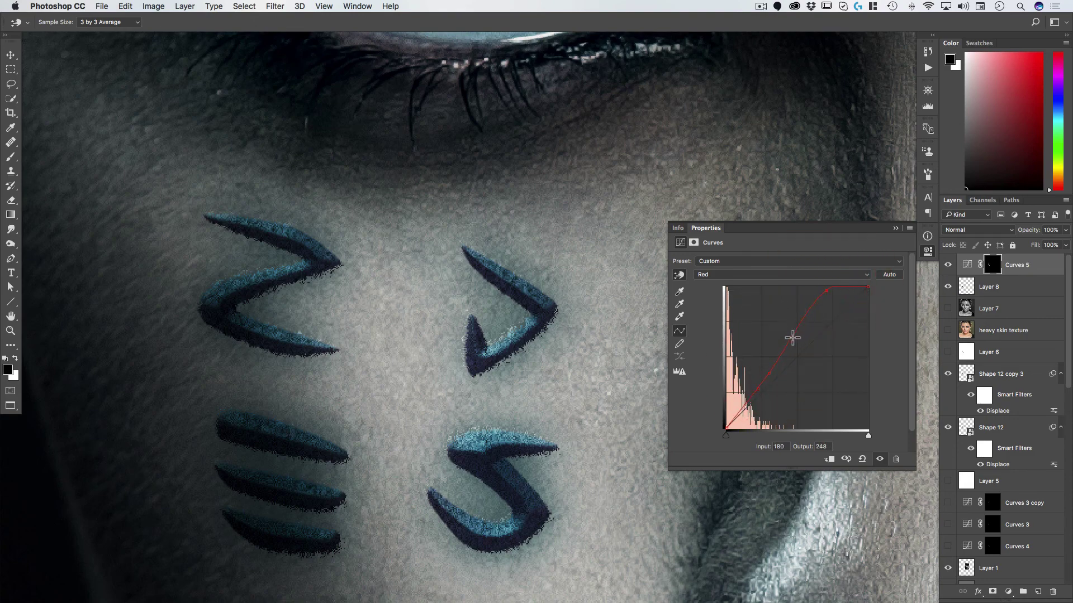
pyautogui.moveTo(785, 338); pyautogui.dragTo(785, 338)
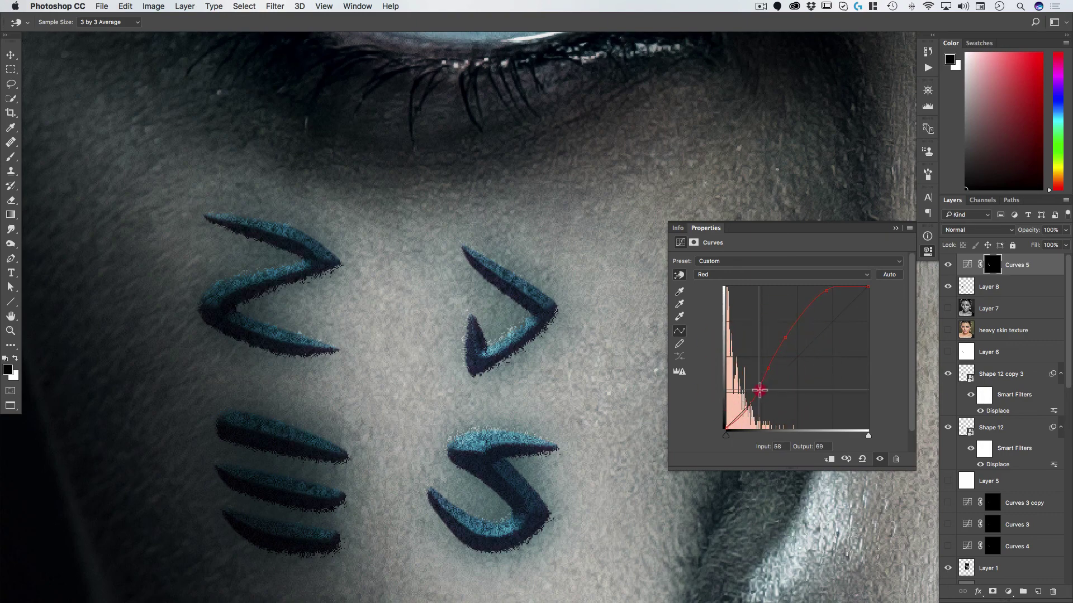
pyautogui.moveTo(759, 391); pyautogui.dragTo(759, 390)
pyautogui.click(990, 265)
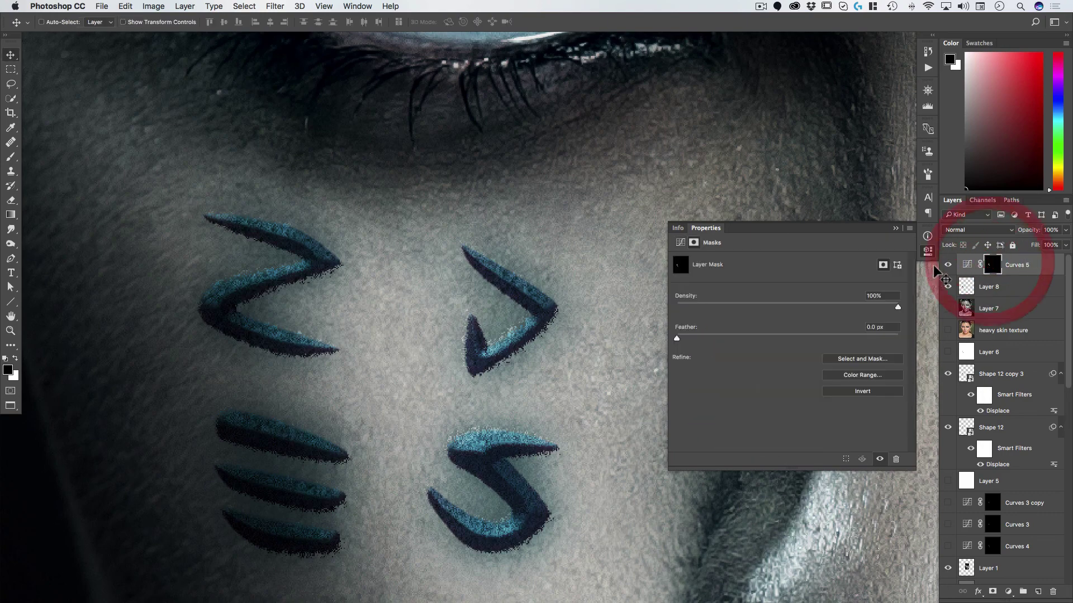
pyautogui.click(928, 251)
# - Compare the recoloured runes with the poster's markings at several magnifications
pyautogui.hotkey('ctrl', '0')
pyautogui.moveTo(507, 330); pyautogui.dragTo(479, 360)
pyautogui.hscroll(2, 443, 376)
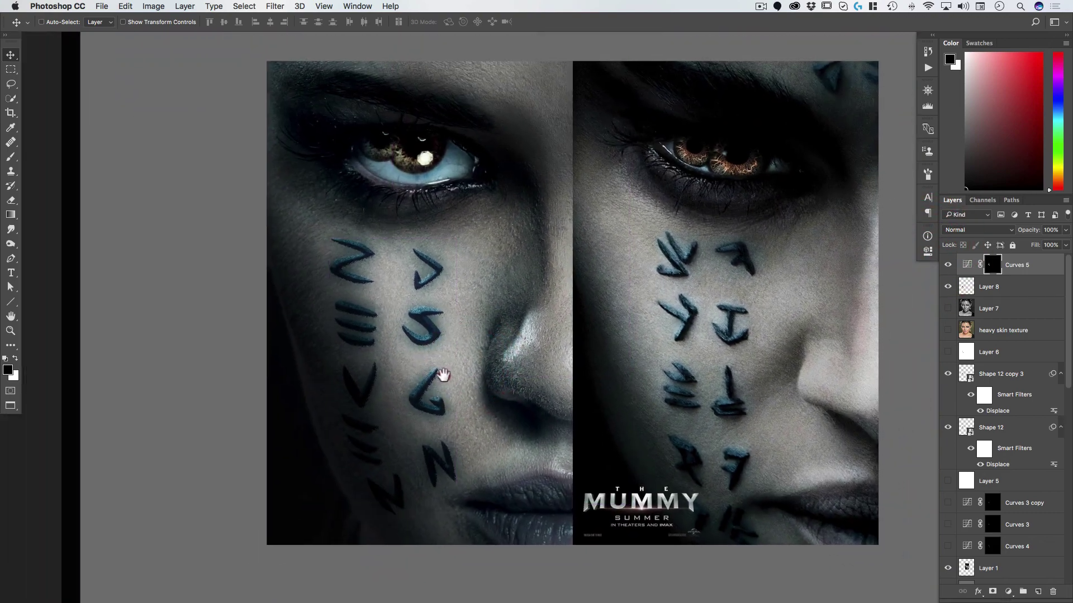
pyautogui.click(437, 377)
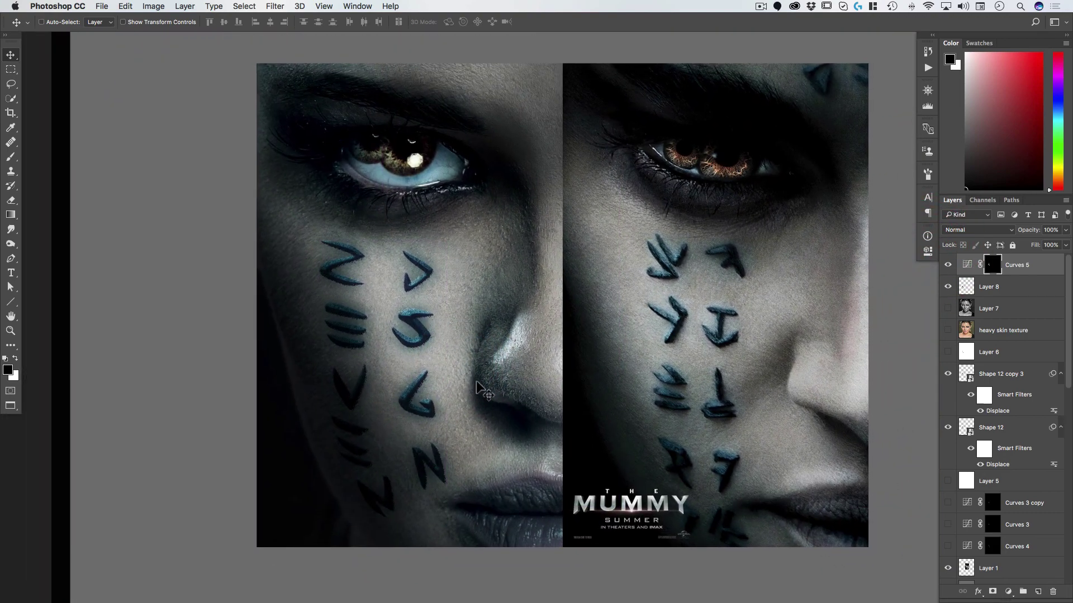
pyautogui.hotkey('ctrl', '-')
pyautogui.click(445, 384)
pyautogui.hscroll(2, 442, 385)
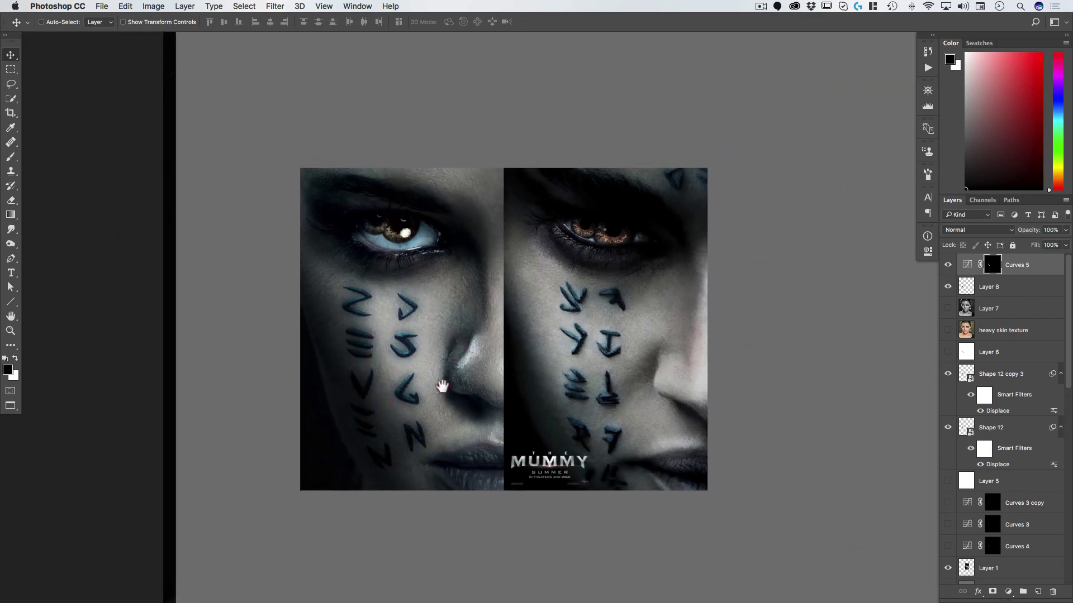
pyautogui.click(438, 407)
pyautogui.click(463, 324)
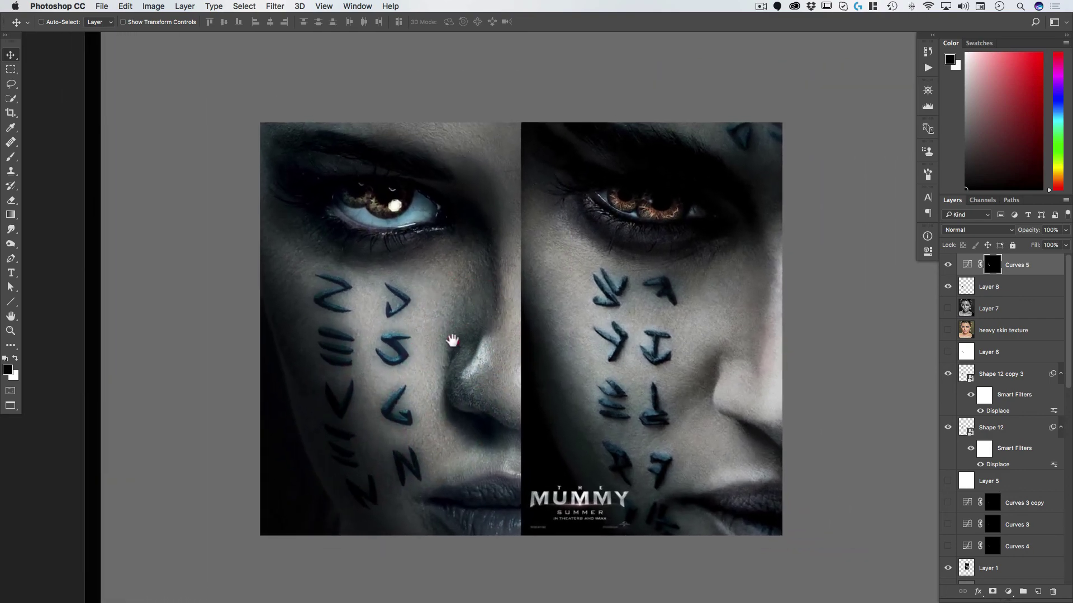
pyautogui.click(448, 341)
pyautogui.click(394, 404)
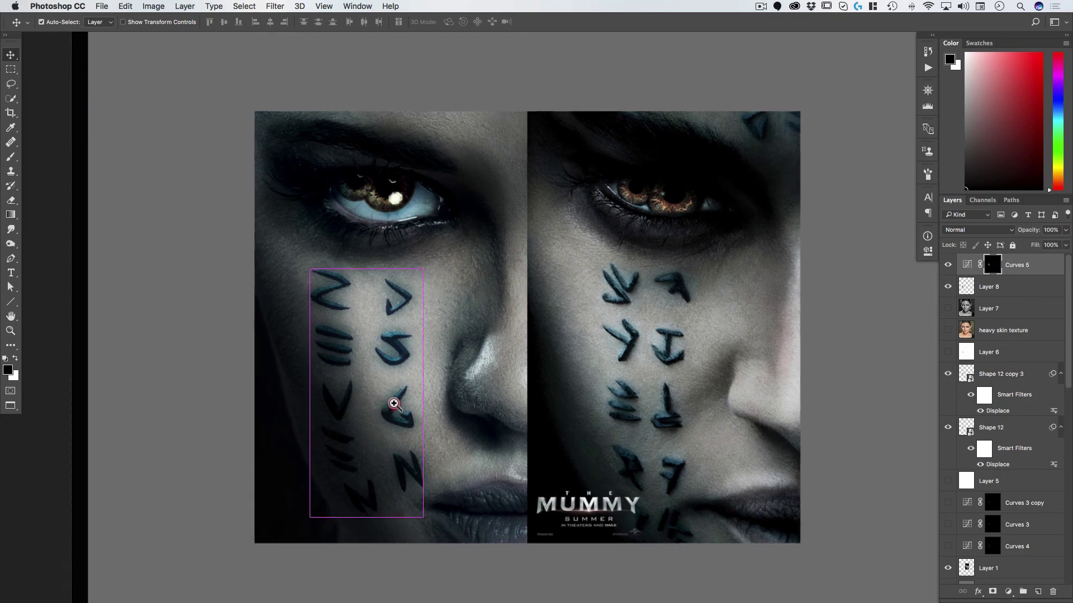
pyautogui.click(735, 413)
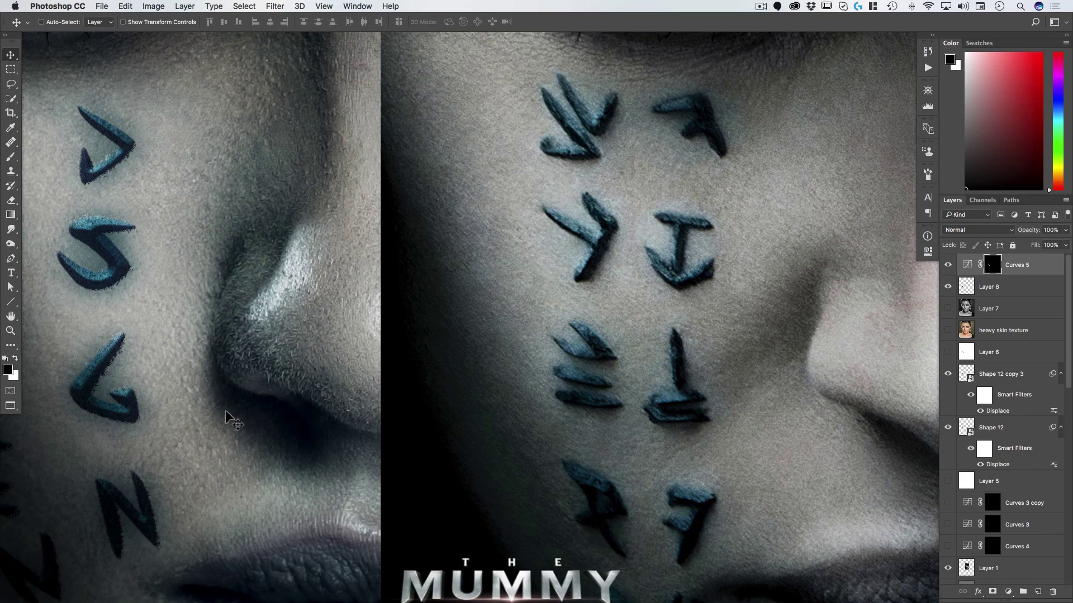
pyautogui.keyDown('alt'); pyautogui.click(210, 426); pyautogui.keyUp('alt')
pyautogui.keyDown('alt'); pyautogui.click(216, 431); pyautogui.keyUp('alt')
pyautogui.moveTo(216, 431); pyautogui.dragTo(424, 430)
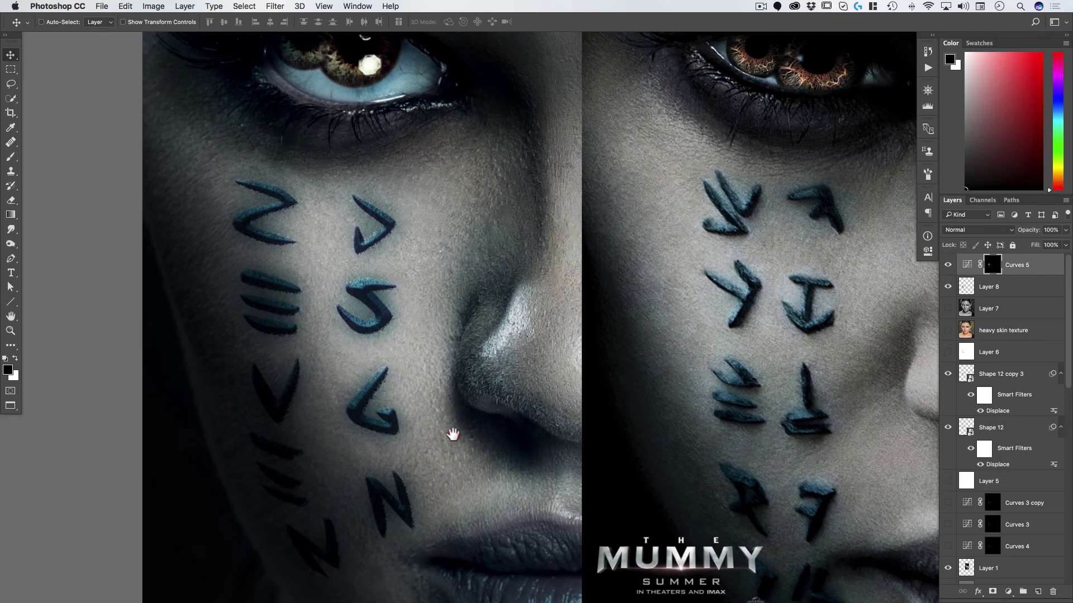
pyautogui.click(454, 432)
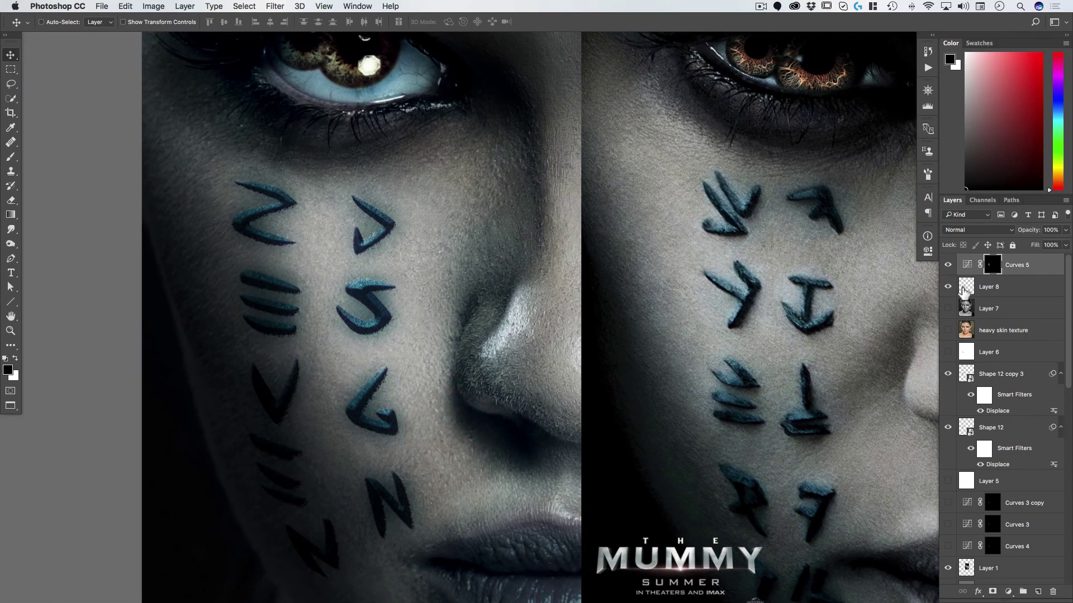
# - Duplicate Shape 12 directly beneath itself and delete the copy's Displace filter
pyautogui.click(962, 438)
pyautogui.moveTo(963, 435); pyautogui.dragTo(989, 505)
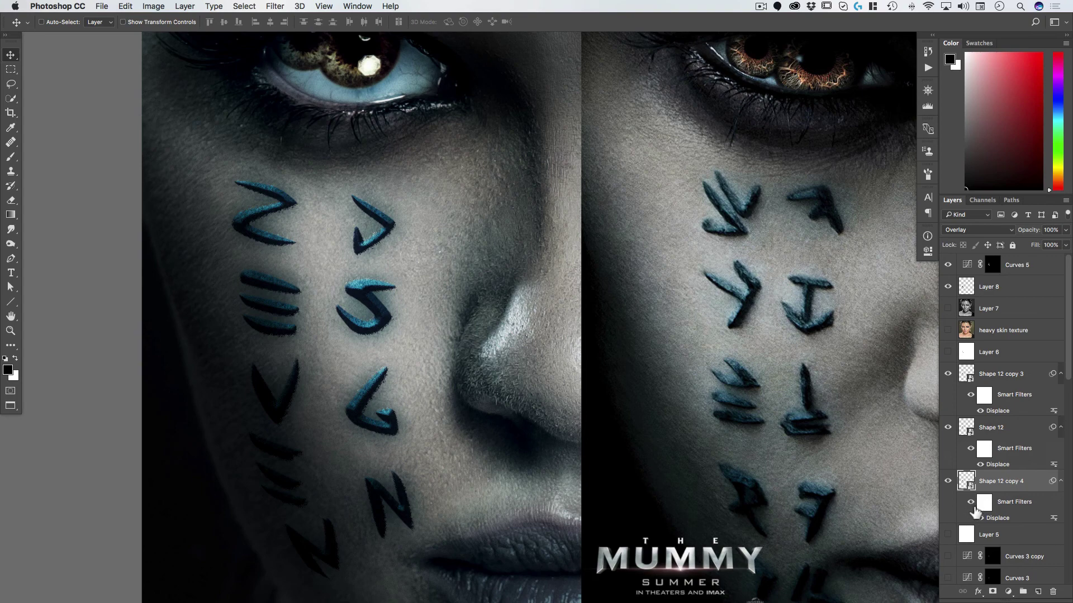
pyautogui.click(980, 519)
pyautogui.moveTo(1052, 591); pyautogui.dragTo(1052, 591)
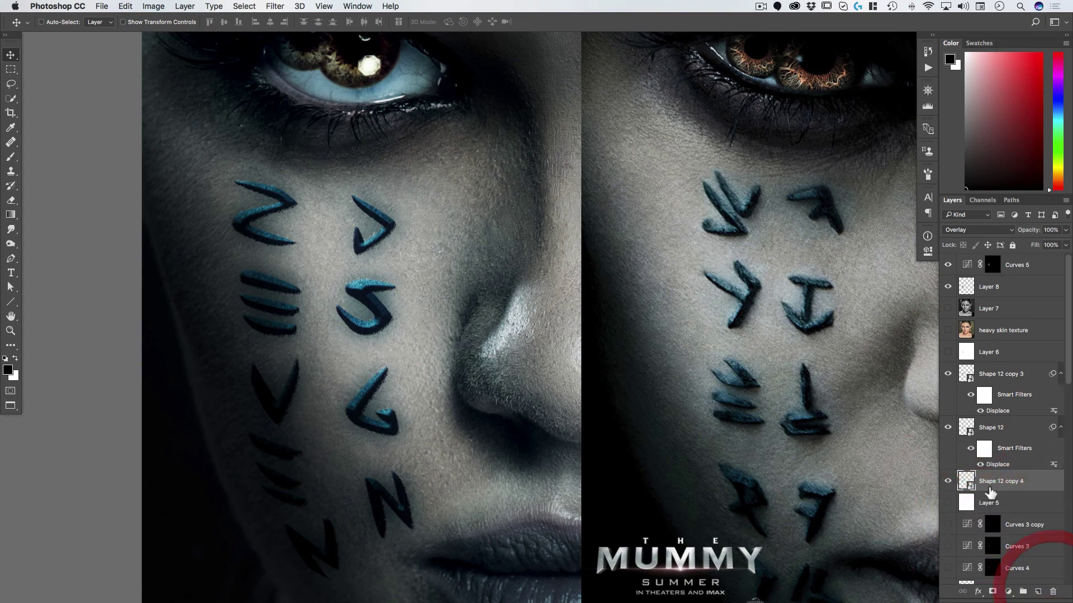
# - Fill the rune outlines of Shape 12 copy 4 with black on a new layer above it, with Shape 12 copy 4 hidden
pyautogui.keyDown('super'); pyautogui.click(967, 481); pyautogui.keyUp('super')
pyautogui.click(947, 481)
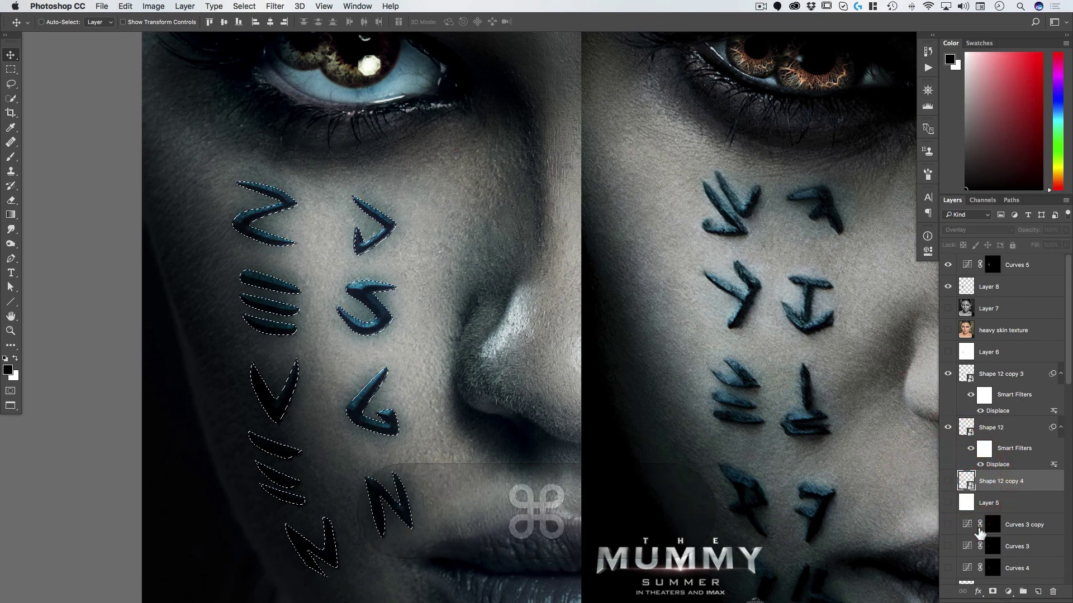
pyautogui.click(1037, 591)
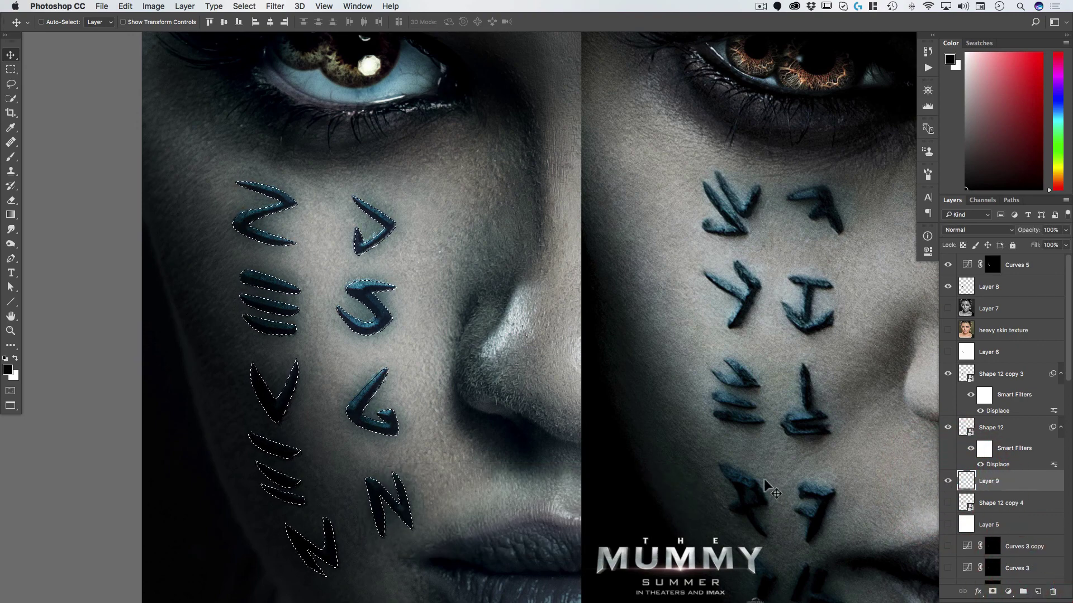
pyautogui.press('alt')
pyautogui.hotkey('alt', 'BackSpace')
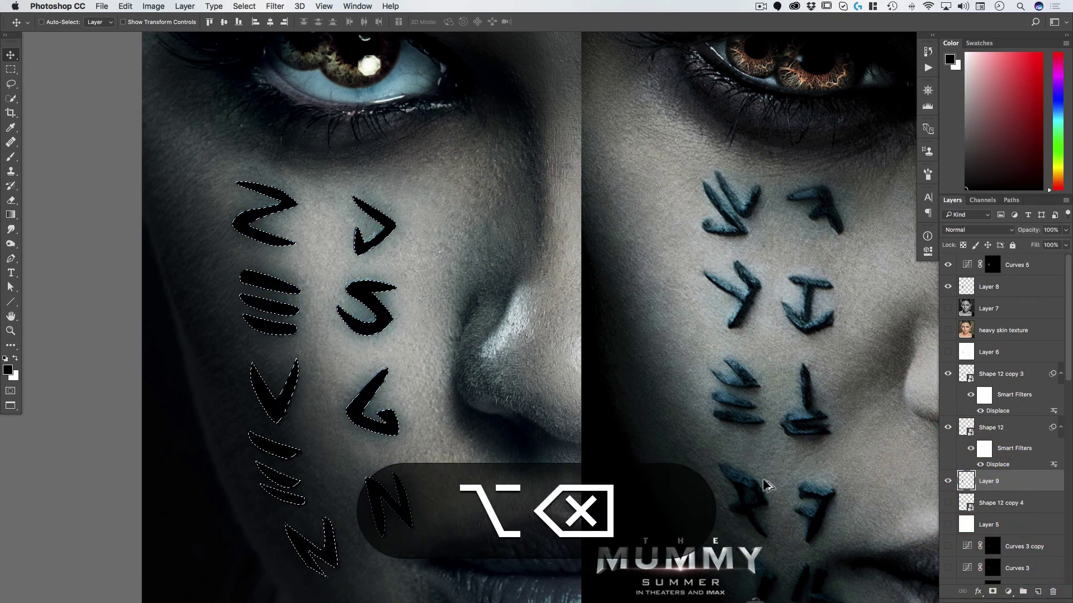
pyautogui.press('super+d')
pyautogui.press('super+v')
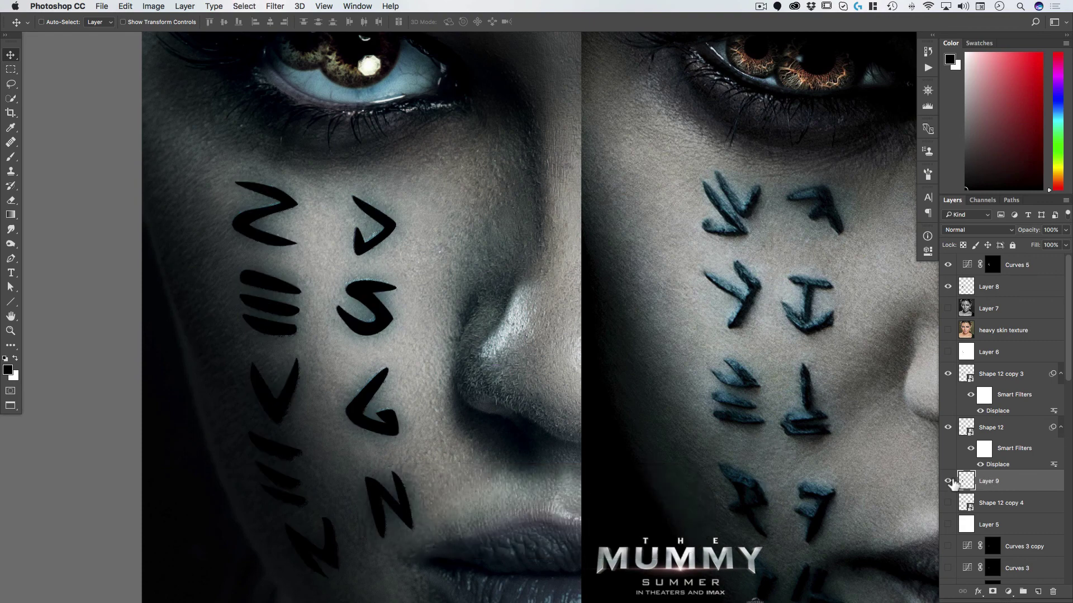
# - Apply a Motion Blur to Layer 9 with an angle of -81° and a distance of 16 pixels
pyautogui.click(268, 7)
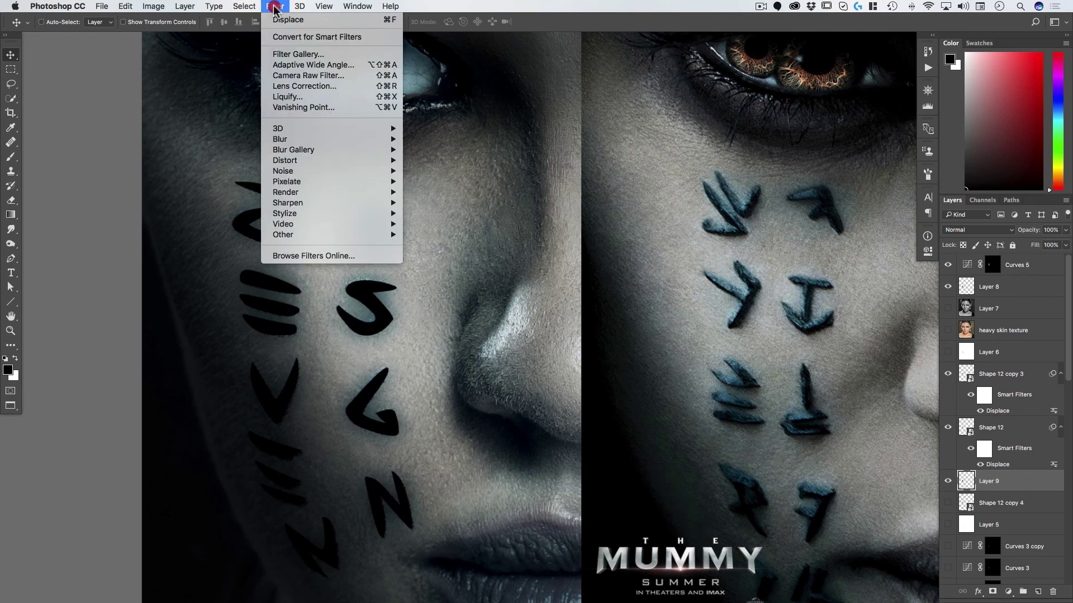
pyautogui.moveTo(291, 139)
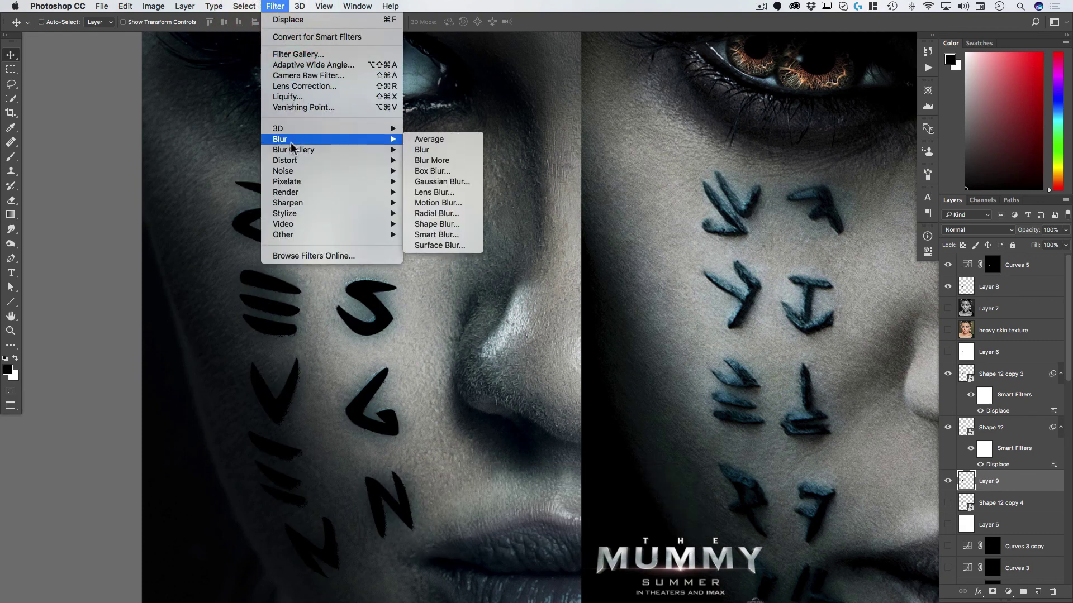
pyautogui.click(438, 203)
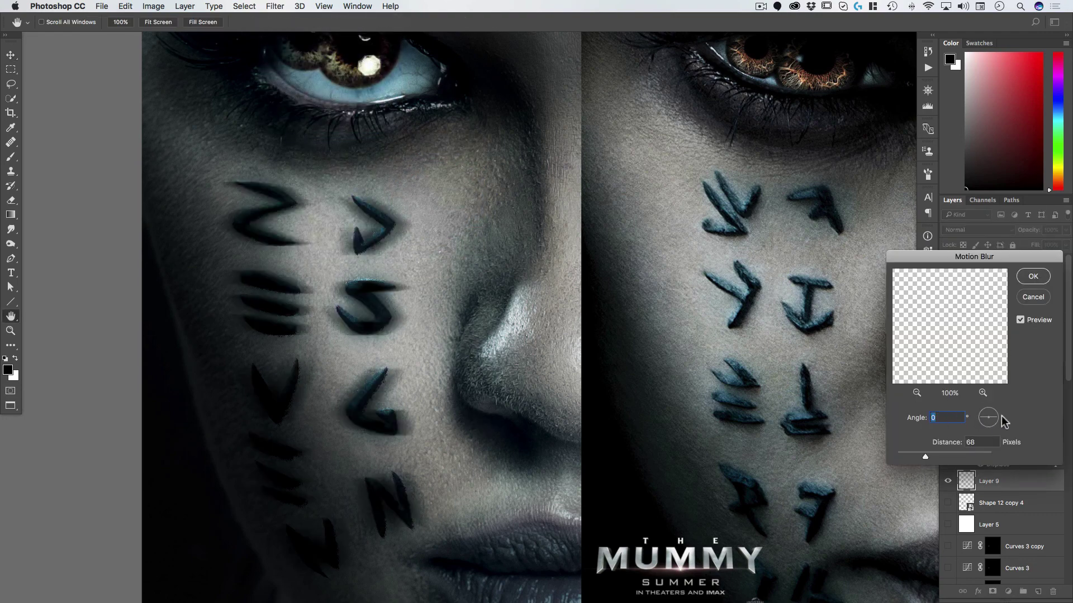
pyautogui.moveTo(985, 410); pyautogui.dragTo(986, 408)
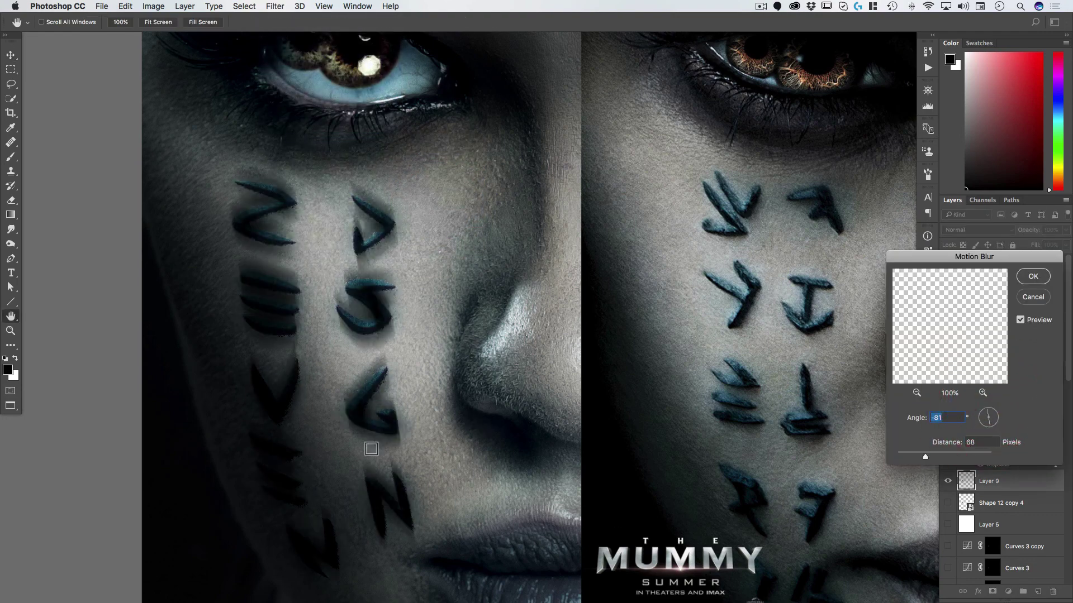
pyautogui.click(910, 455)
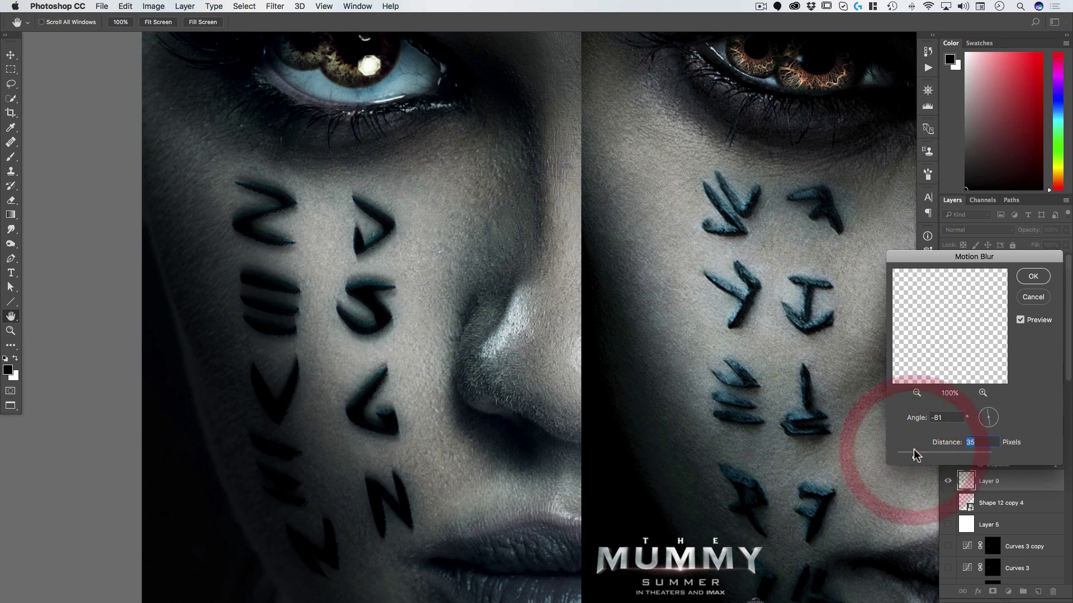
pyautogui.moveTo(913, 453)
pyautogui.mouseDown()
pyautogui.moveTo(923, 457)
pyautogui.moveTo(905, 458)
pyautogui.mouseUp()
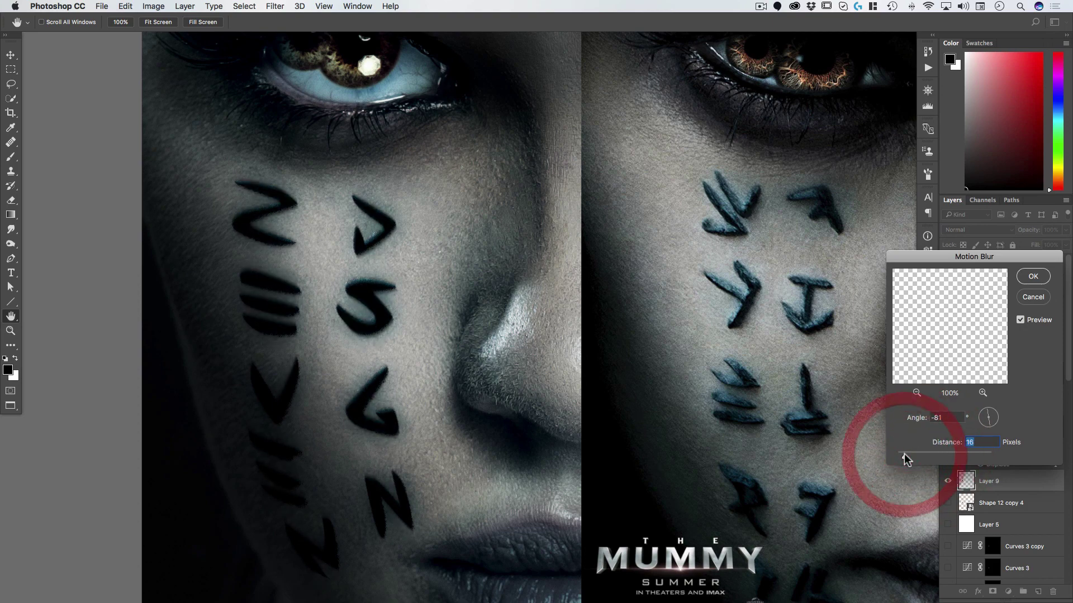
pyautogui.click(1033, 276)
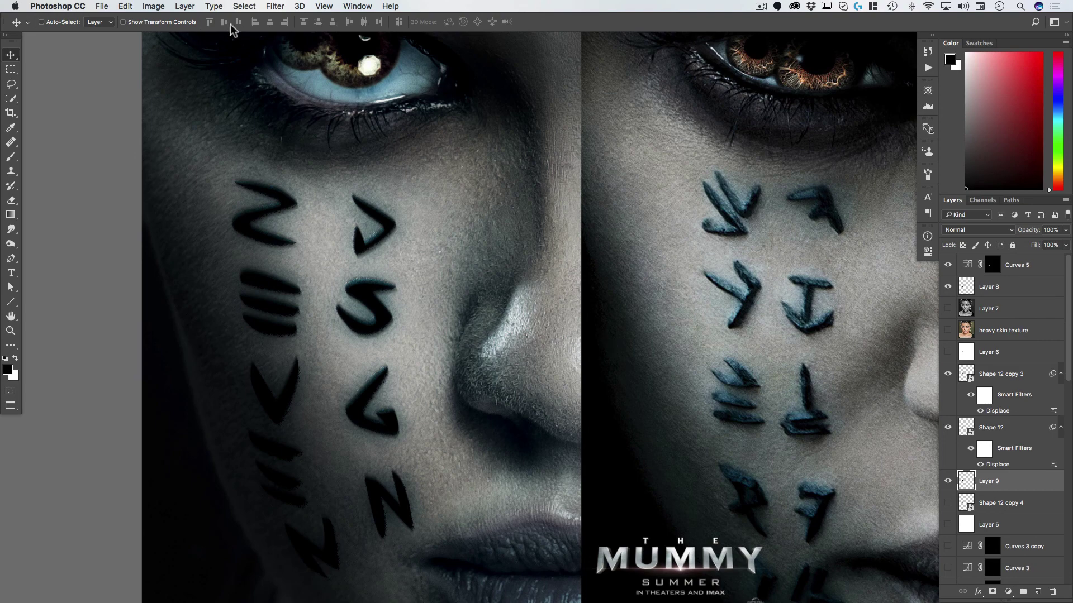
# - Reapply the same Motion Blur to Layer 9 several times to spread the shadow around the runes
pyautogui.click(273, 6)
pyautogui.click(274, 8)
pyautogui.click(275, 10)
pyautogui.click(275, 9)
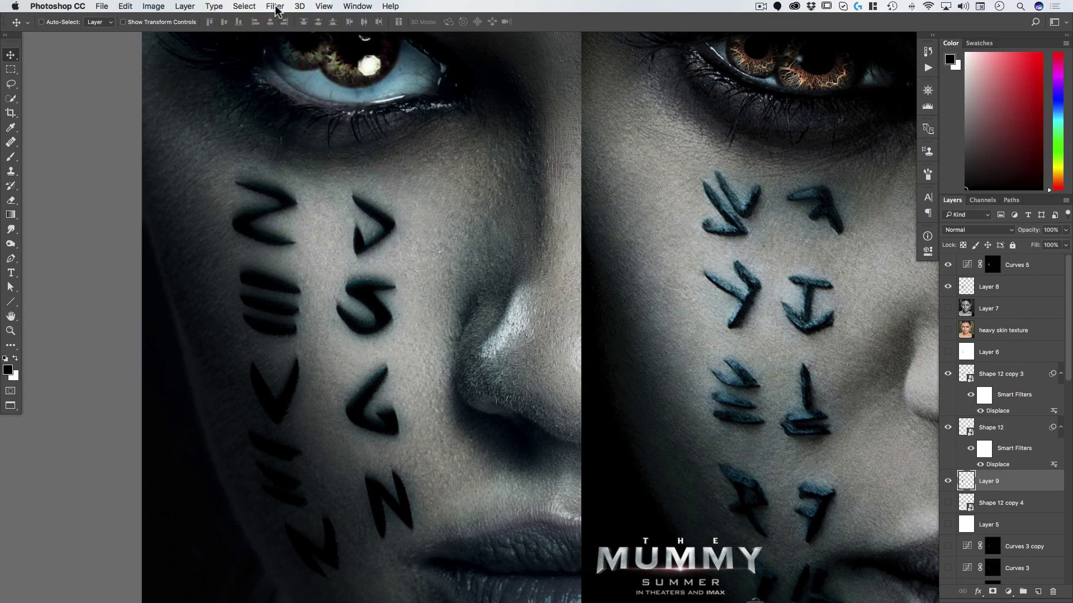
pyautogui.click(274, 7)
pyautogui.click(274, 7)
pyautogui.click(274, 8)
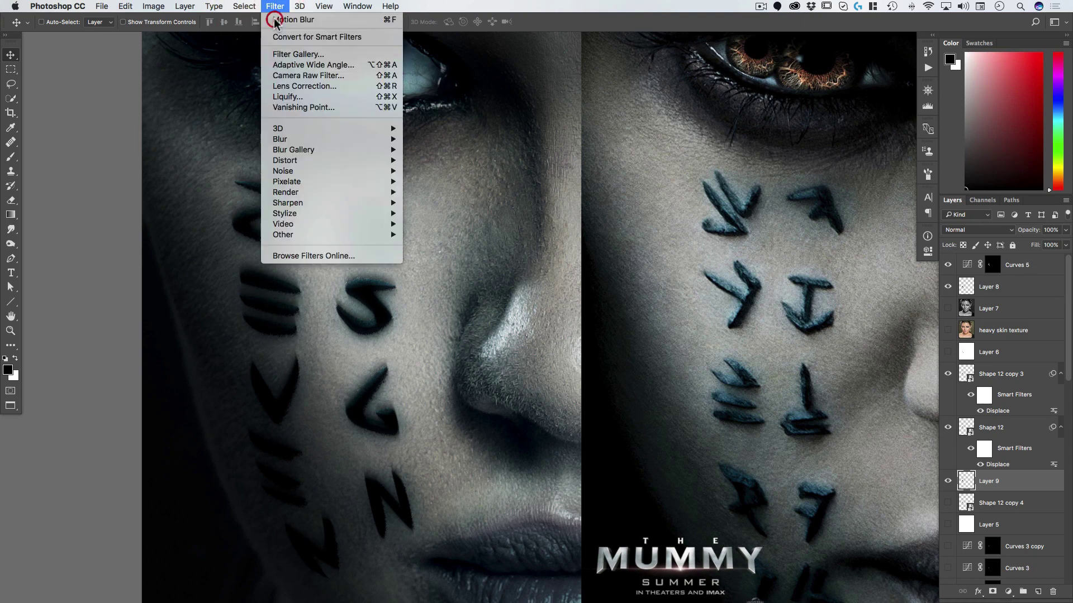
pyautogui.click(275, 8)
pyautogui.click(274, 8)
pyautogui.click(274, 9)
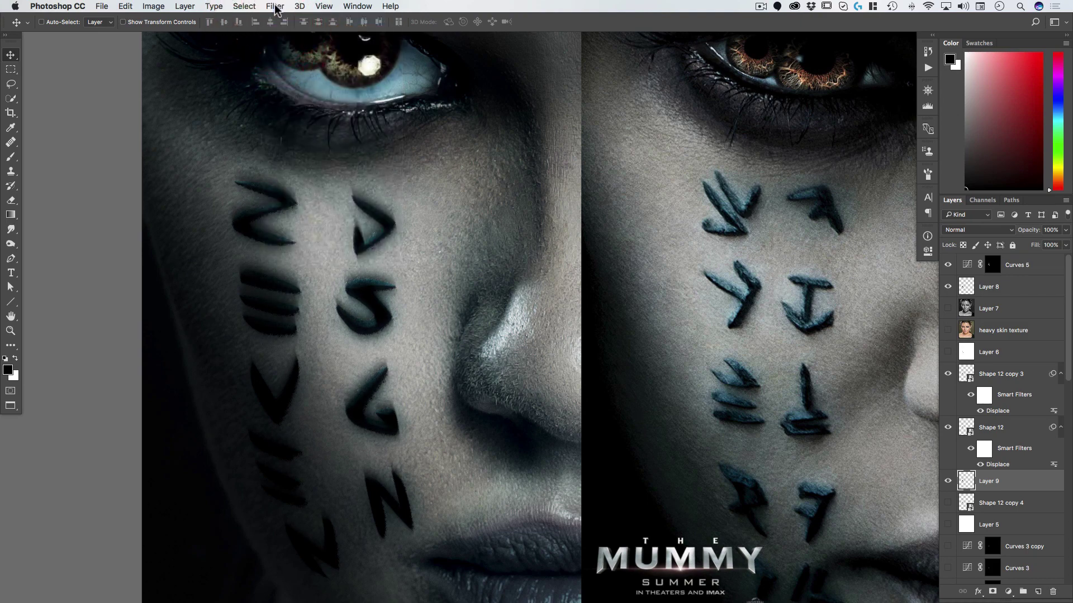
pyautogui.click(275, 9)
pyautogui.click(276, 11)
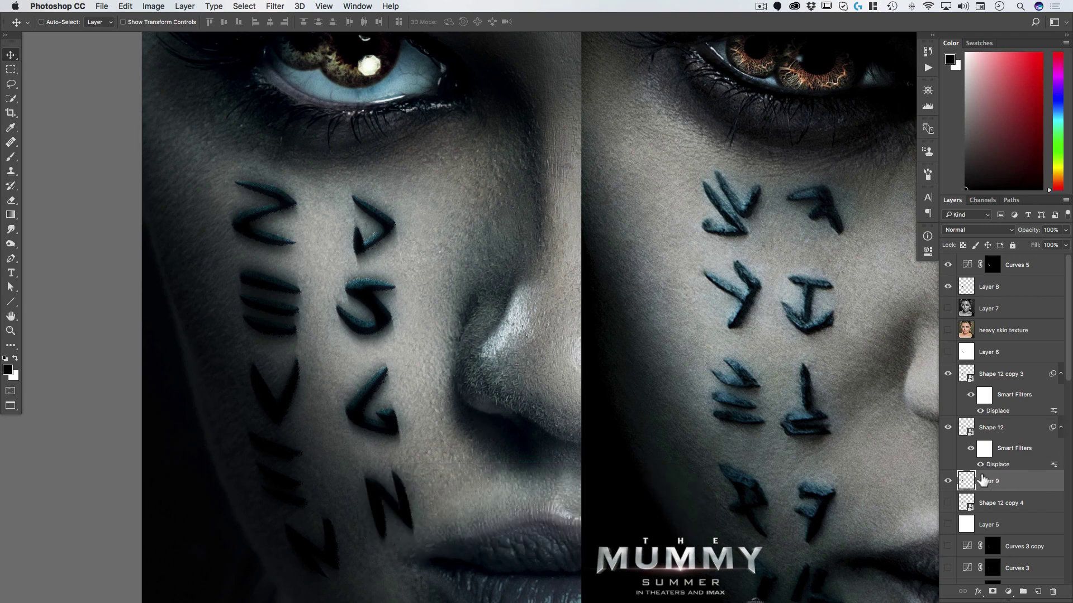
# - Load Shape 12's rune outlines as a selection and add a mask to Layer 9 that hides the shadow inside them
pyautogui.press('super')
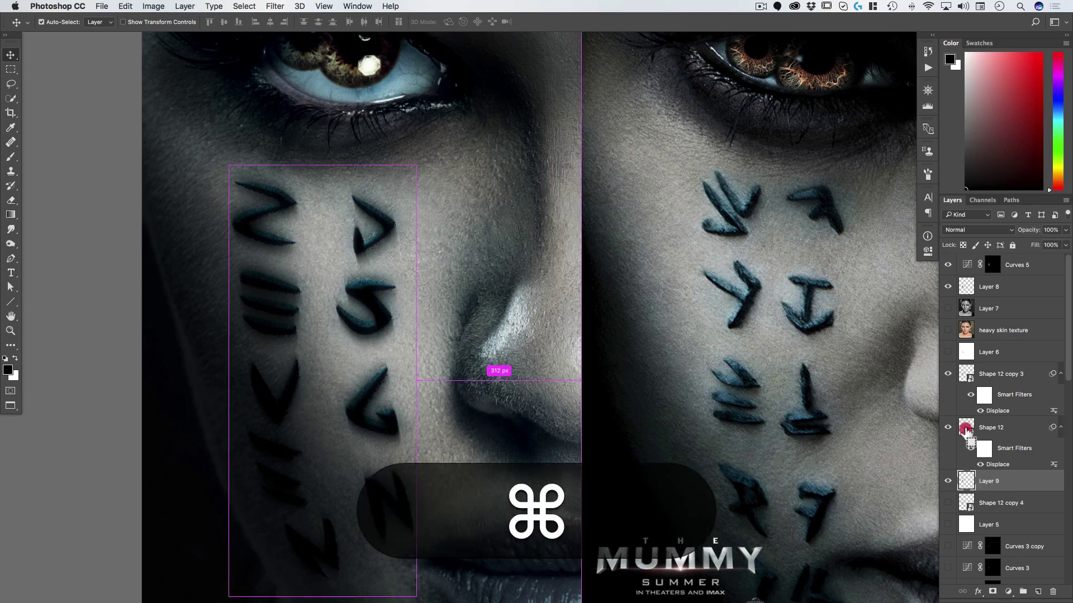
pyautogui.keyDown('super'); pyautogui.click(966, 429); pyautogui.keyUp('super')
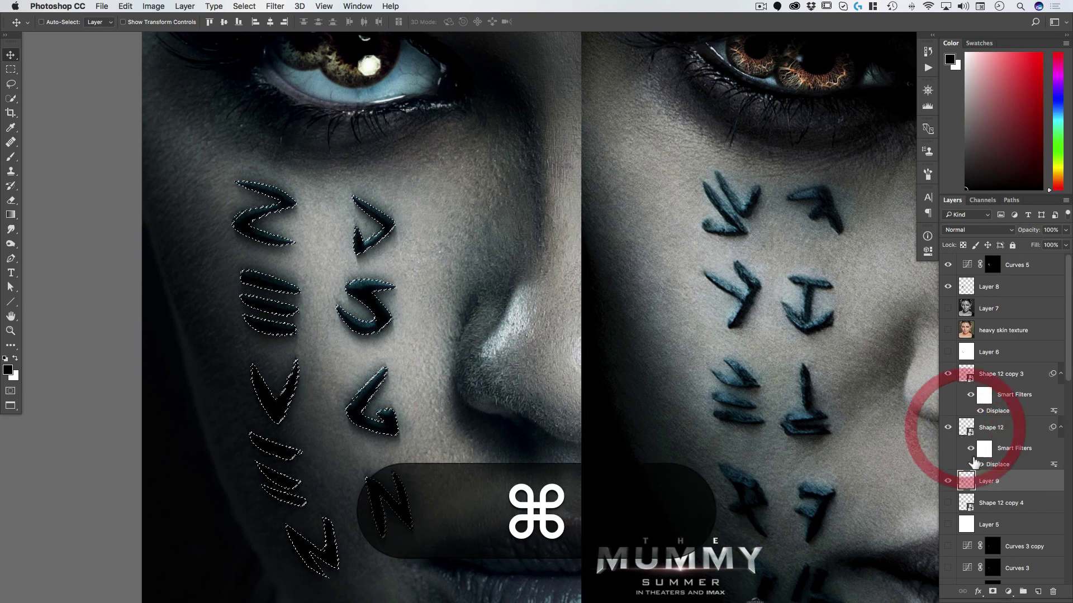
pyautogui.keyDown('alt'); pyautogui.click(989, 591); pyautogui.keyUp('alt')
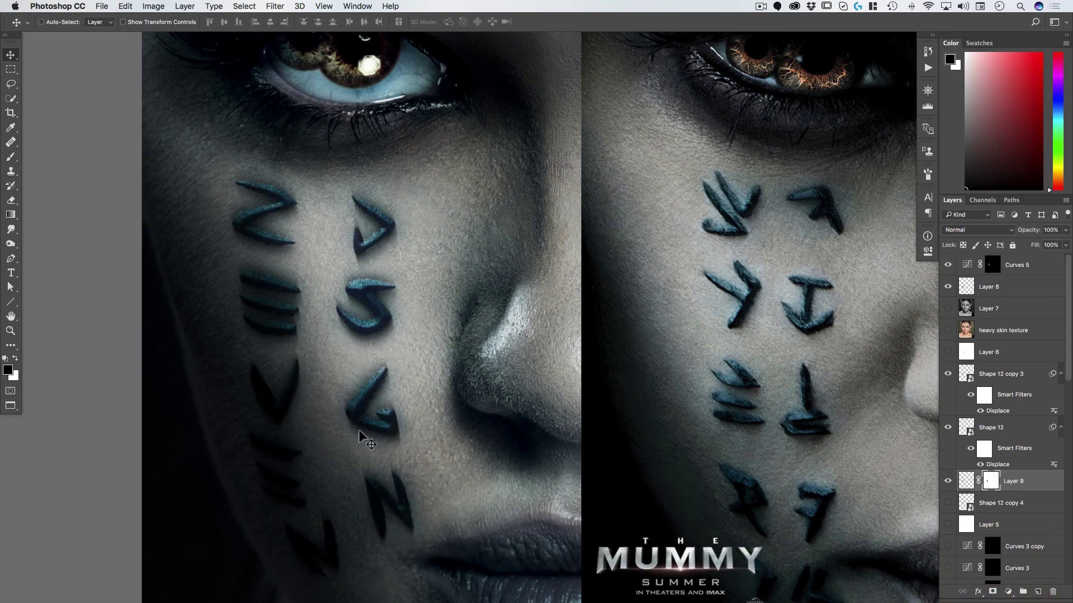
pyautogui.press('v')
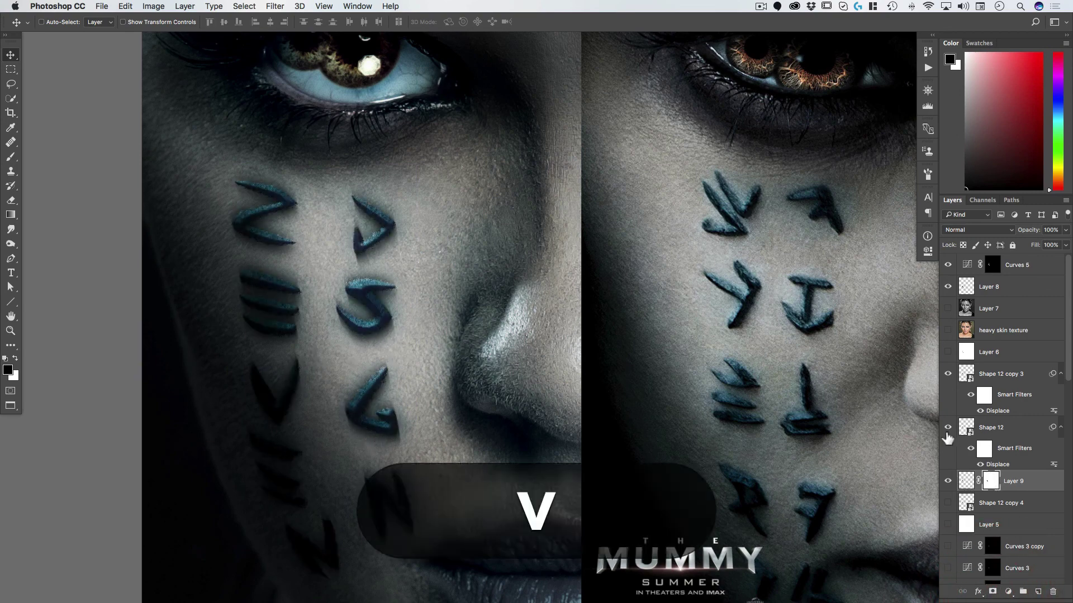
# - Set up a soft 45 px brush with 0% hardness for painting black on Layer 9's mask
pyautogui.press('b')
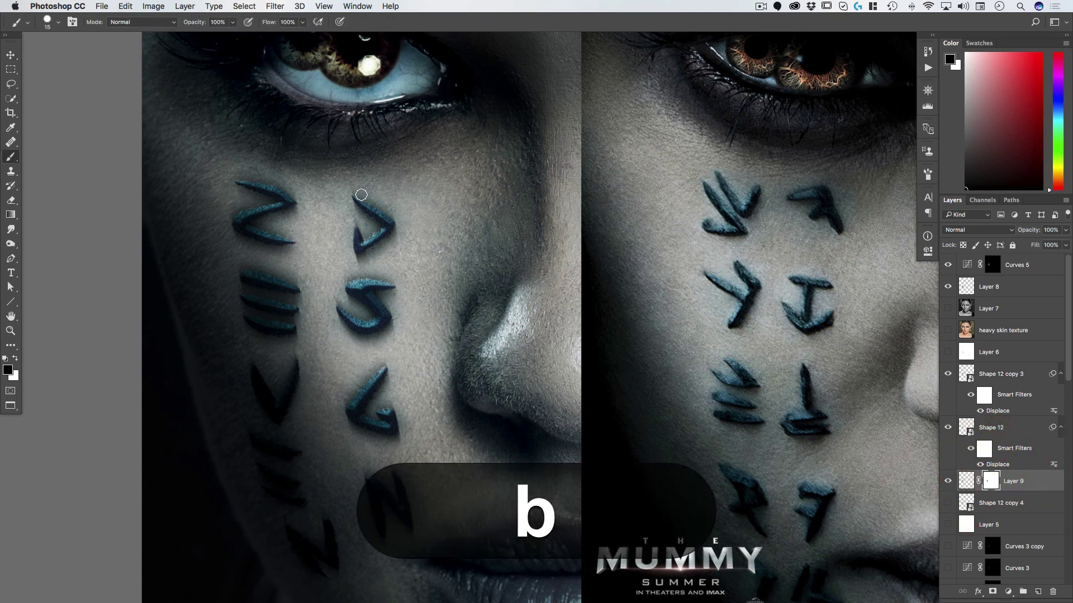
pyautogui.press(']')
pyautogui.moveTo(373, 200); pyautogui.dragTo(407, 215)
pyautogui.press(']')
pyautogui.rightClick(412, 211)
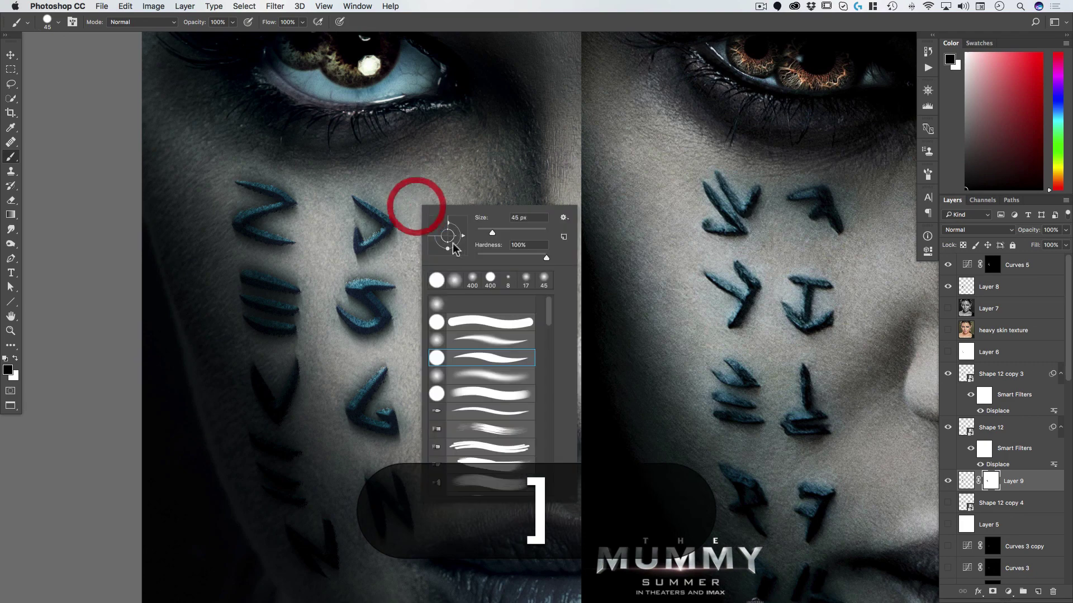
pyautogui.moveTo(497, 249); pyautogui.dragTo(444, 248)
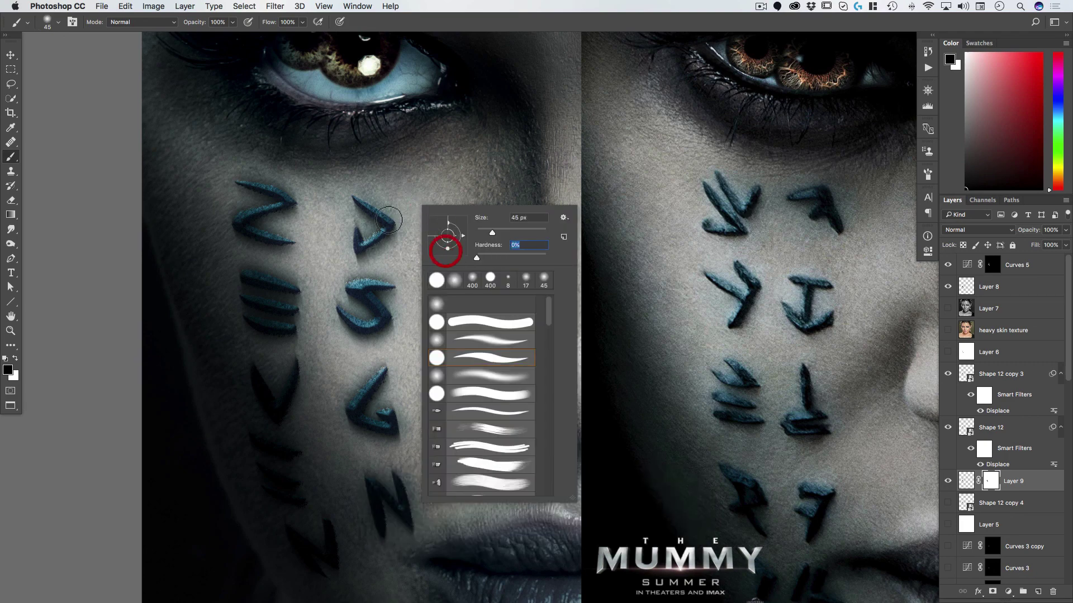
pyautogui.click(353, 229)
# - Paint black on Layer 9's mask around the rune edges to trim the excess shadow from both columns
pyautogui.moveTo(276, 183); pyautogui.dragTo(222, 173)
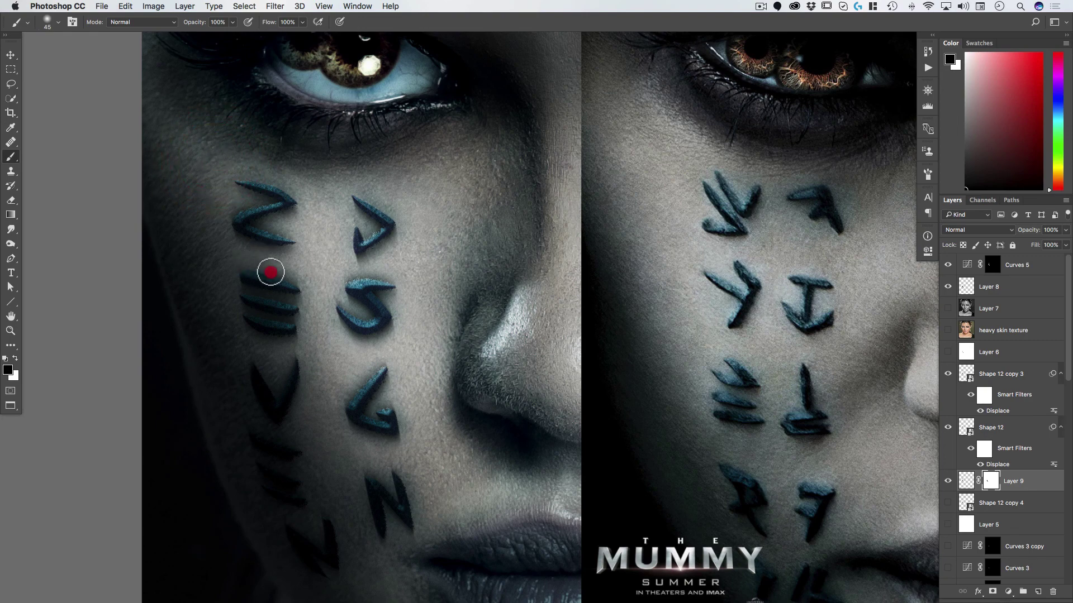
pyautogui.moveTo(271, 272); pyautogui.dragTo(291, 278)
pyautogui.moveTo(393, 282); pyautogui.dragTo(407, 311)
pyautogui.moveTo(340, 404); pyautogui.dragTo(282, 412)
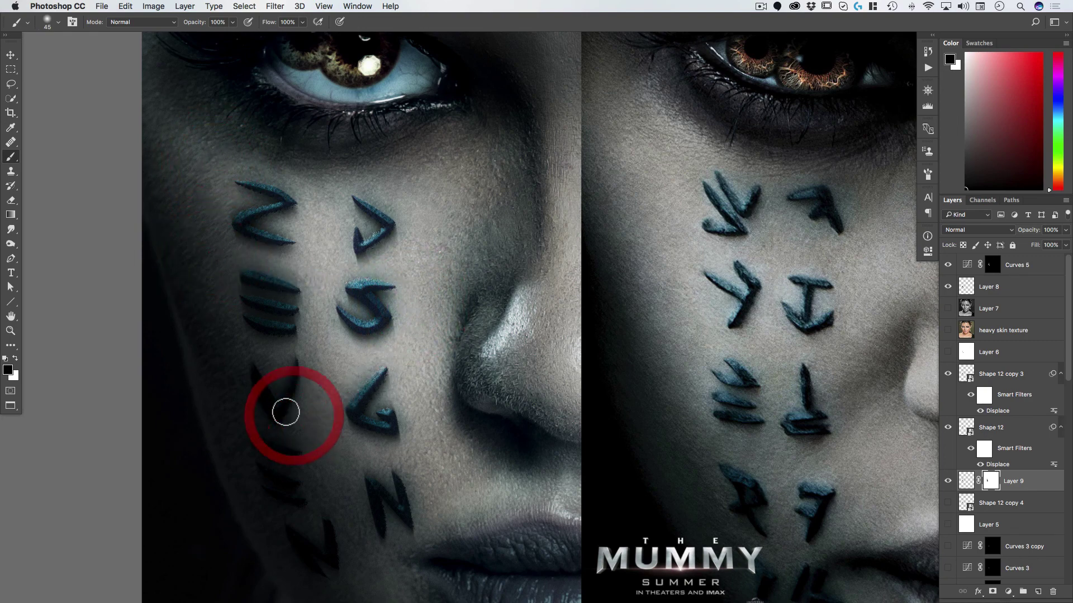
pyautogui.moveTo(385, 488)
pyautogui.mouseDown()
pyautogui.moveTo(400, 472)
pyautogui.moveTo(357, 450)
pyautogui.mouseUp()
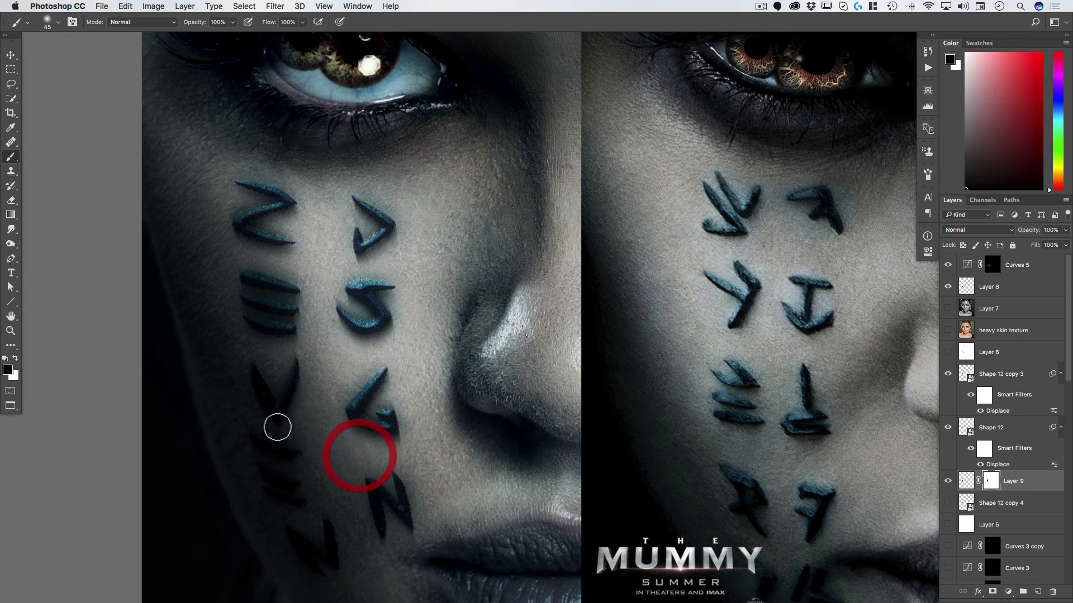
pyautogui.moveTo(259, 371); pyautogui.dragTo(272, 394)
pyautogui.moveTo(263, 438); pyautogui.dragTo(240, 421)
pyautogui.click(342, 532)
pyautogui.moveTo(389, 458); pyautogui.dragTo(311, 455)
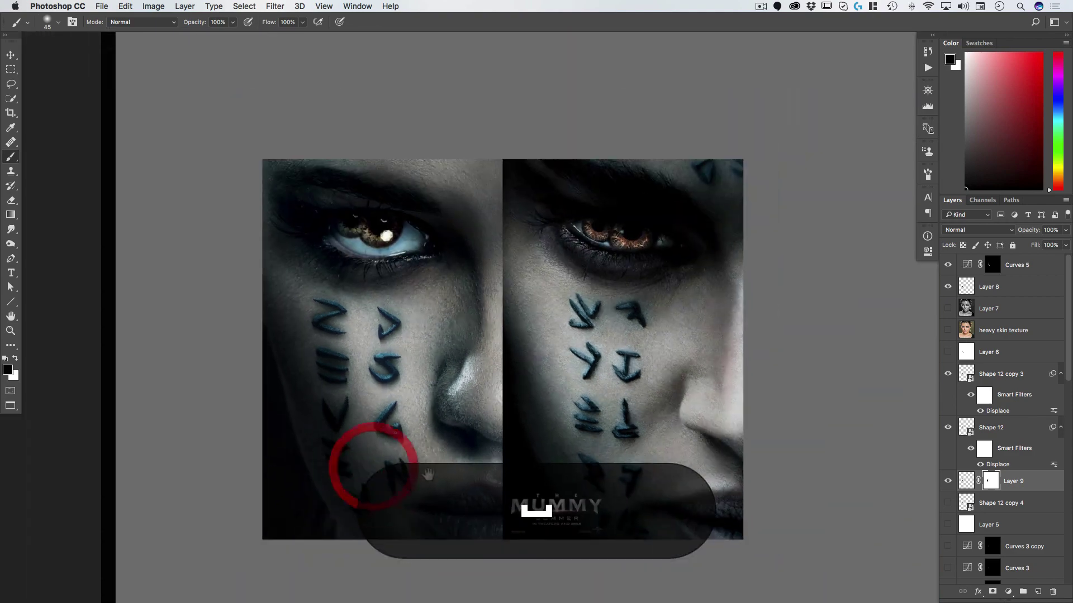
# - Set Layer 9's opacity to 61%
pyautogui.press('v')
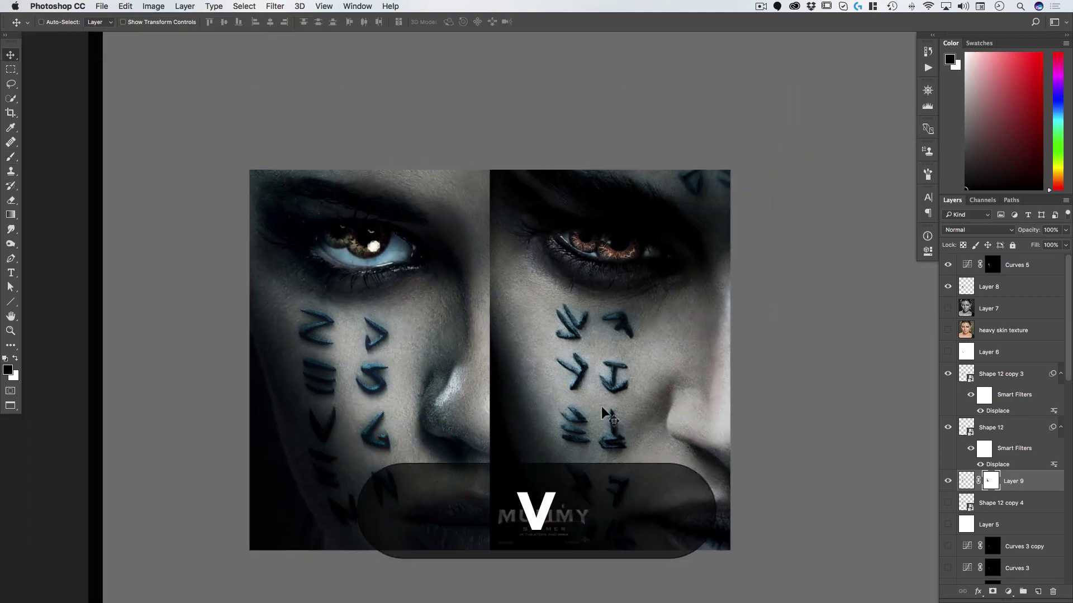
pyautogui.click(1030, 231)
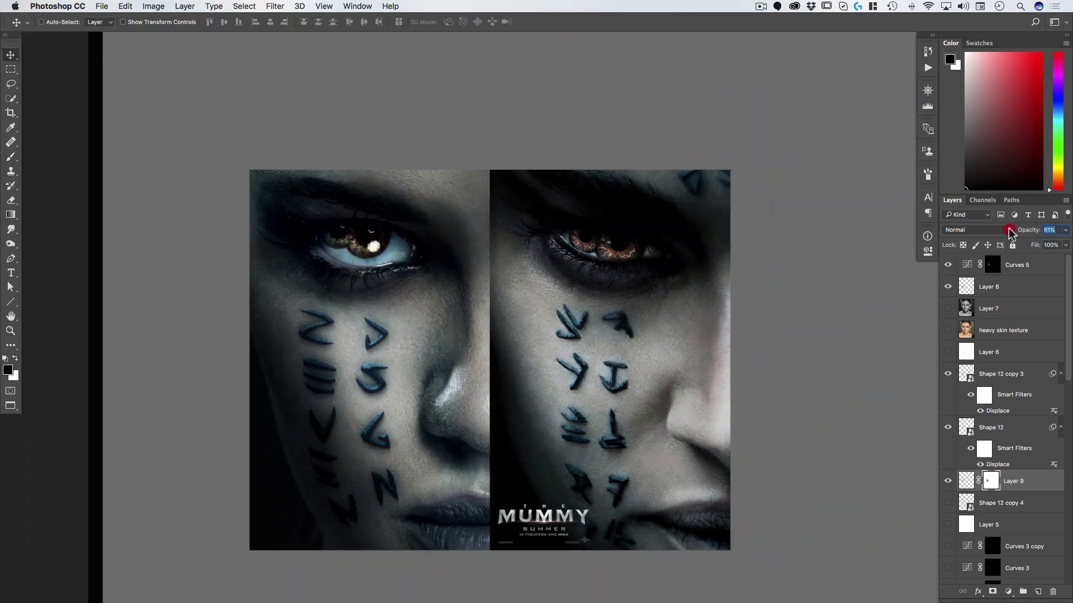
pyautogui.keyDown('super'); pyautogui.click(452, 366); pyautogui.keyUp('super')
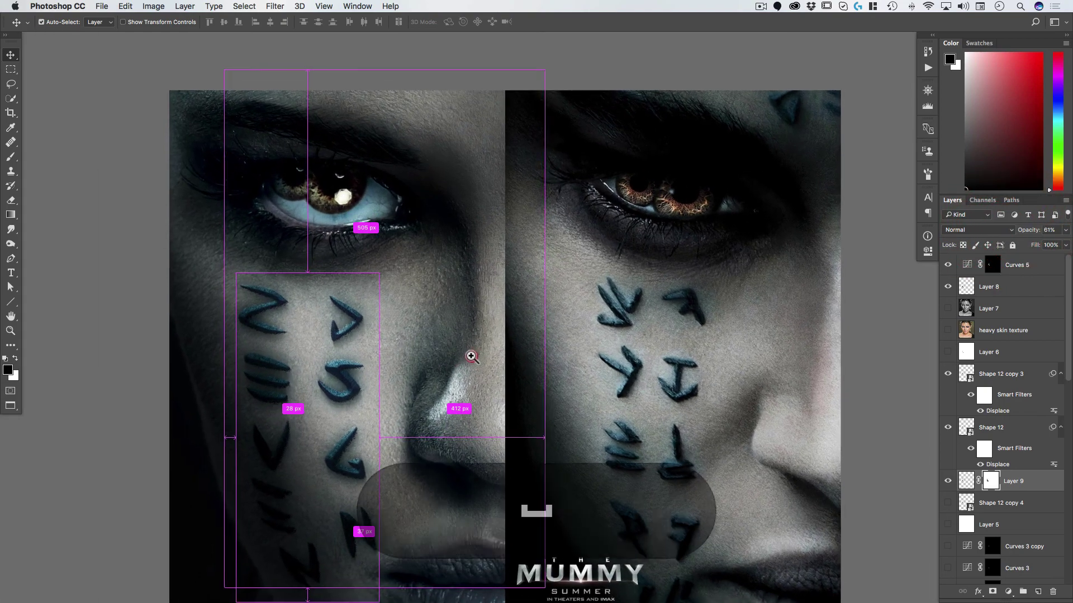
pyautogui.moveTo(415, 325); pyautogui.dragTo(445, 294)
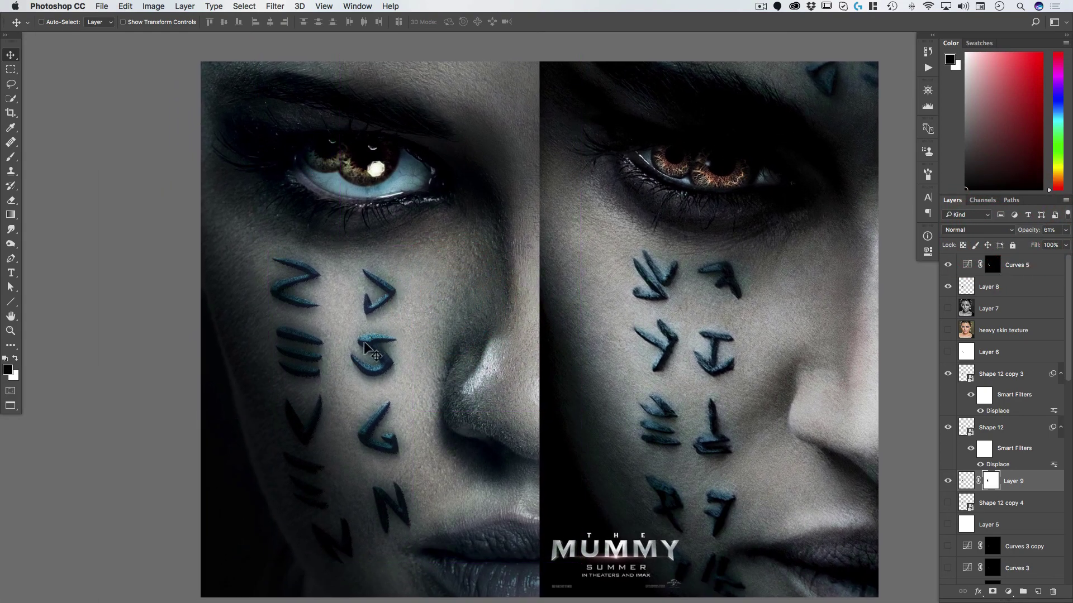
# - Hide Curves 5 and add a Black & White adjustment above Layer 9, masked to the Shape 12 copy 3 outlines
pyautogui.keyDown('super'); pyautogui.click(966, 373); pyautogui.keyUp('super')
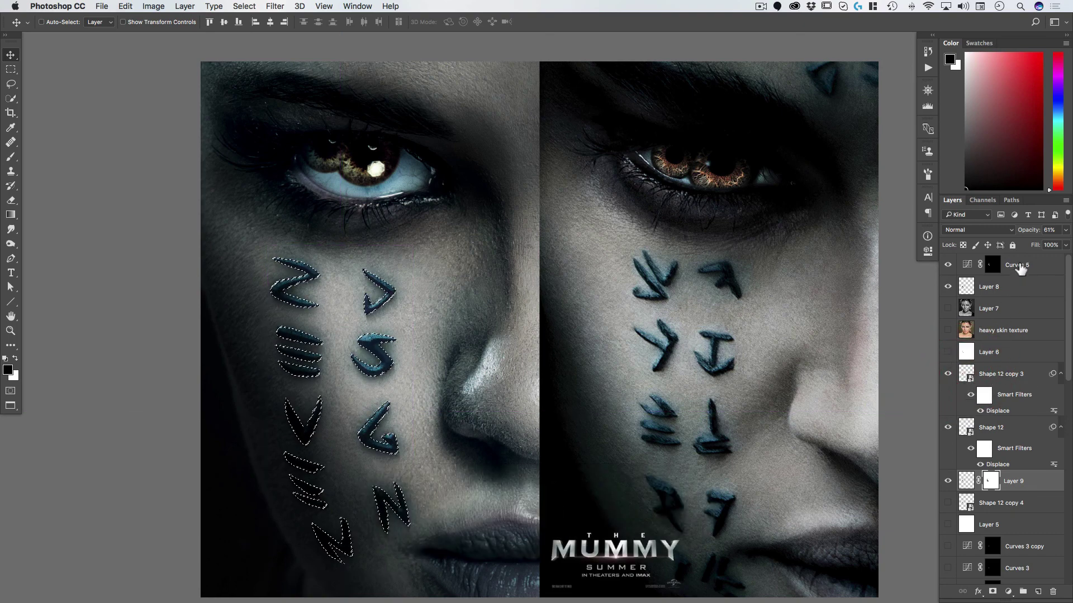
pyautogui.click(947, 266)
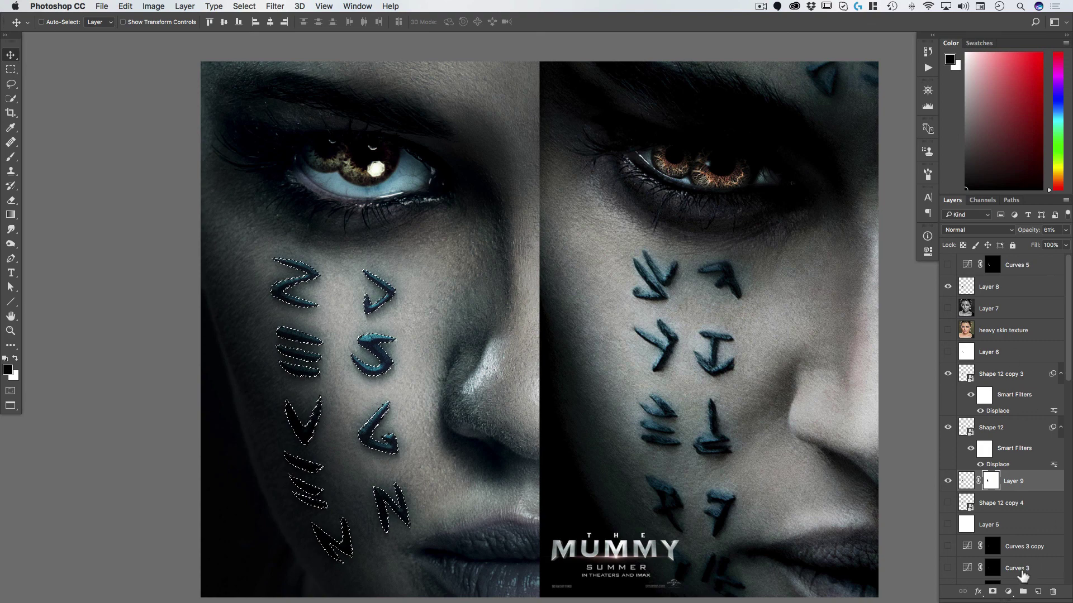
pyautogui.click(1008, 592)
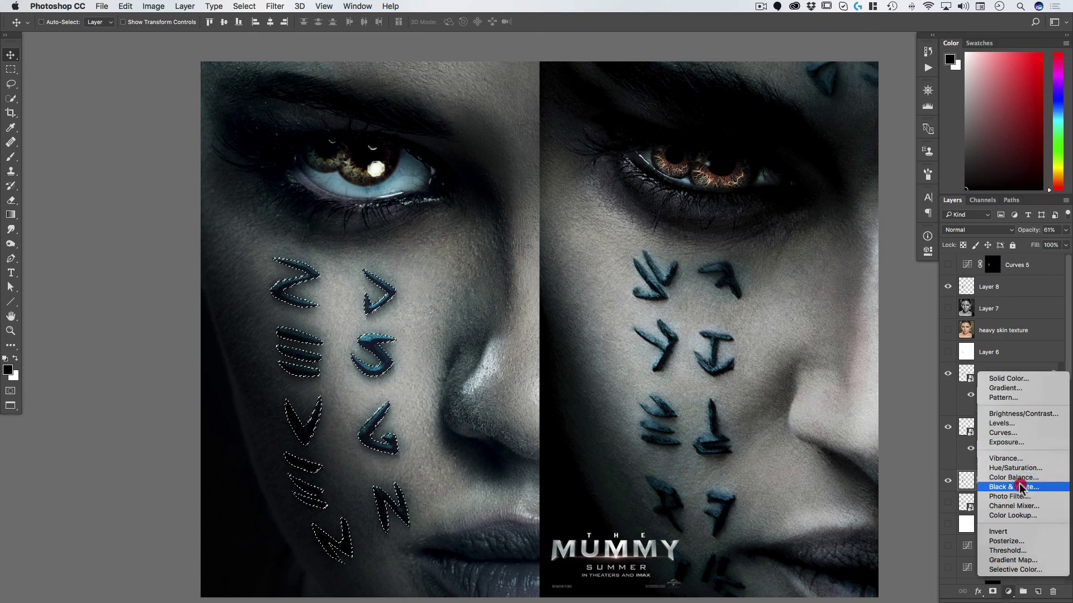
pyautogui.click(1020, 487)
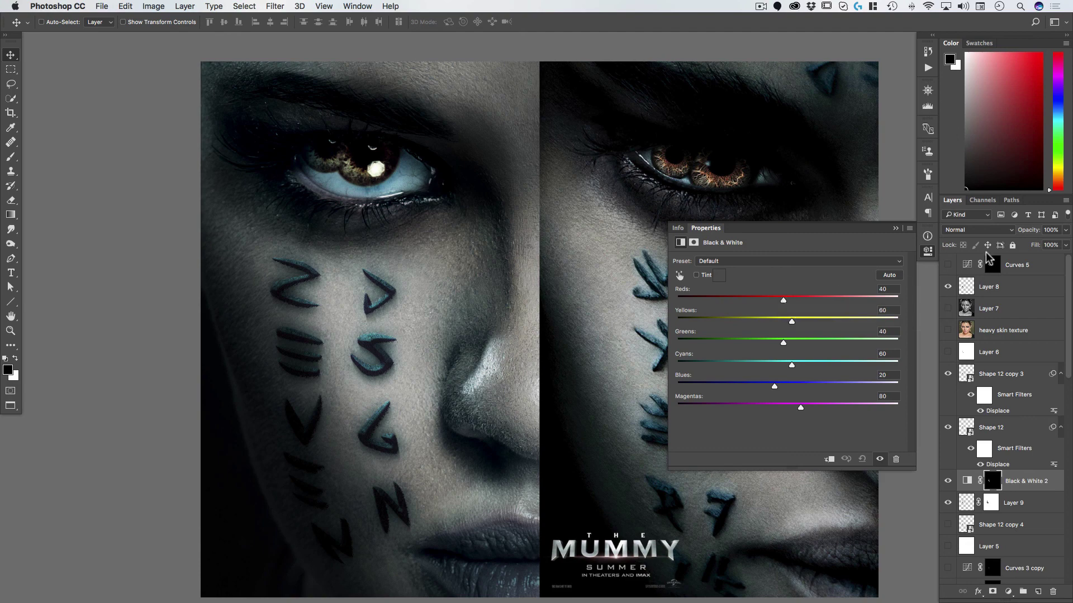
pyautogui.click(927, 253)
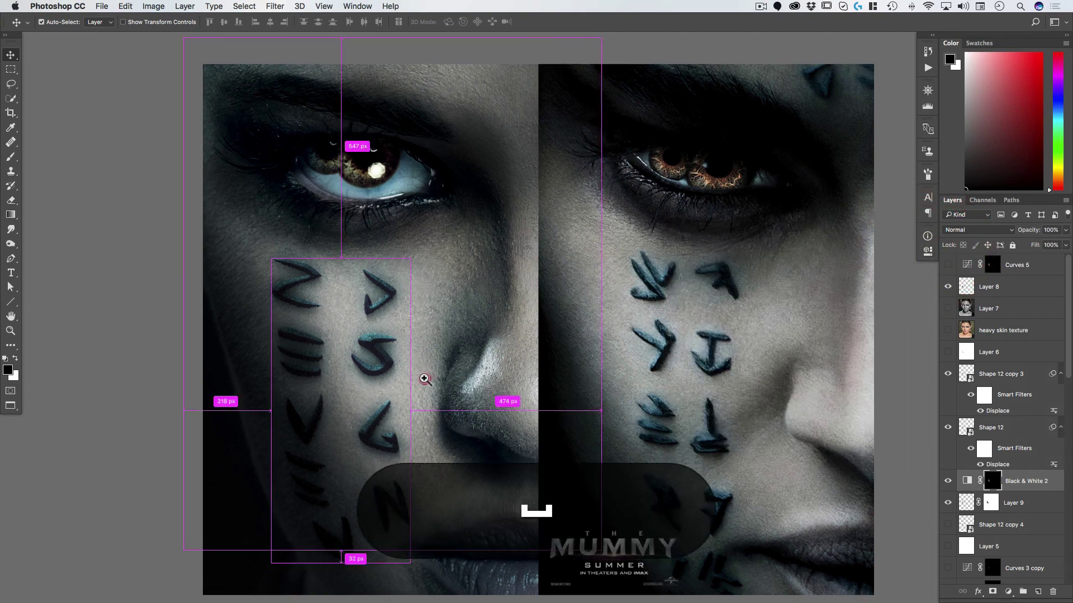
# - Select the eye center layer from the portrait's iris and move it about 12 px right and 21 px down
pyautogui.keyDown('alt'); pyautogui.click(442, 394); pyautogui.keyUp('alt')
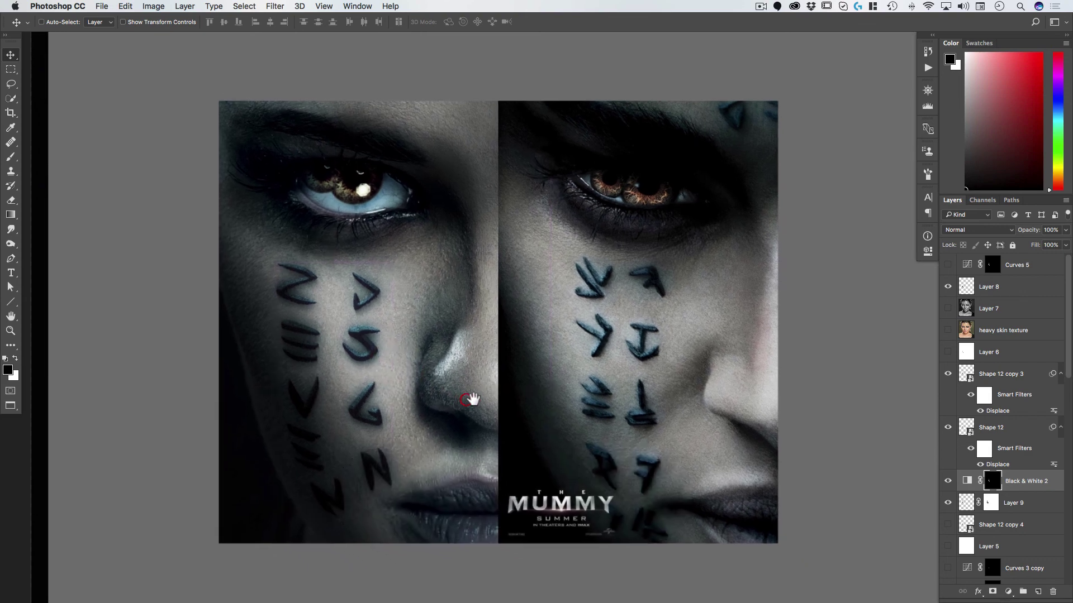
pyautogui.keyDown('alt'); pyautogui.click(468, 399); pyautogui.keyUp('alt')
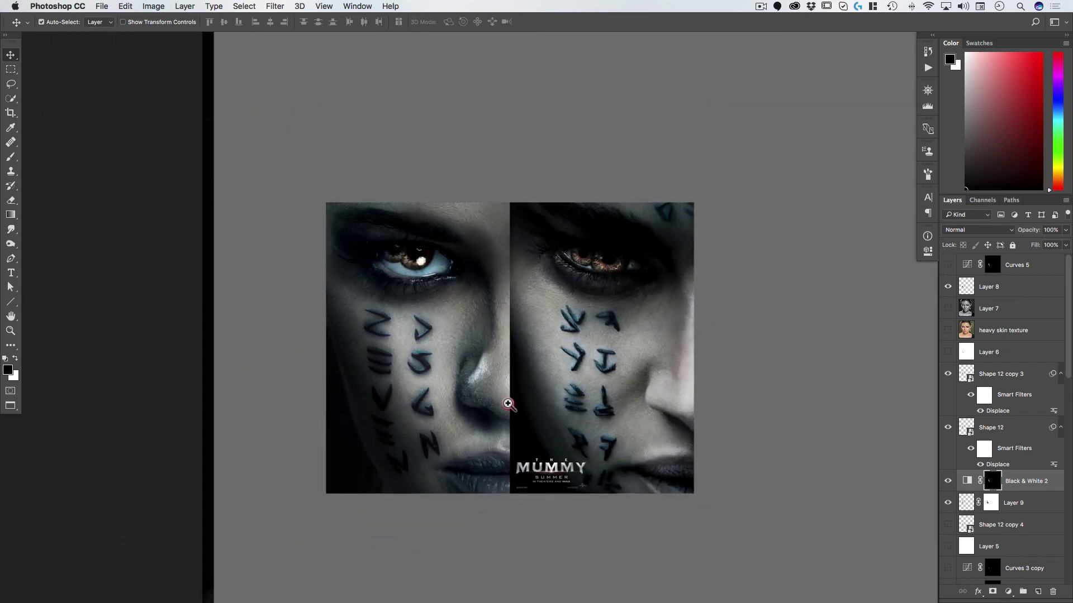
pyautogui.moveTo(492, 394); pyautogui.dragTo(470, 394)
pyautogui.click(466, 383)
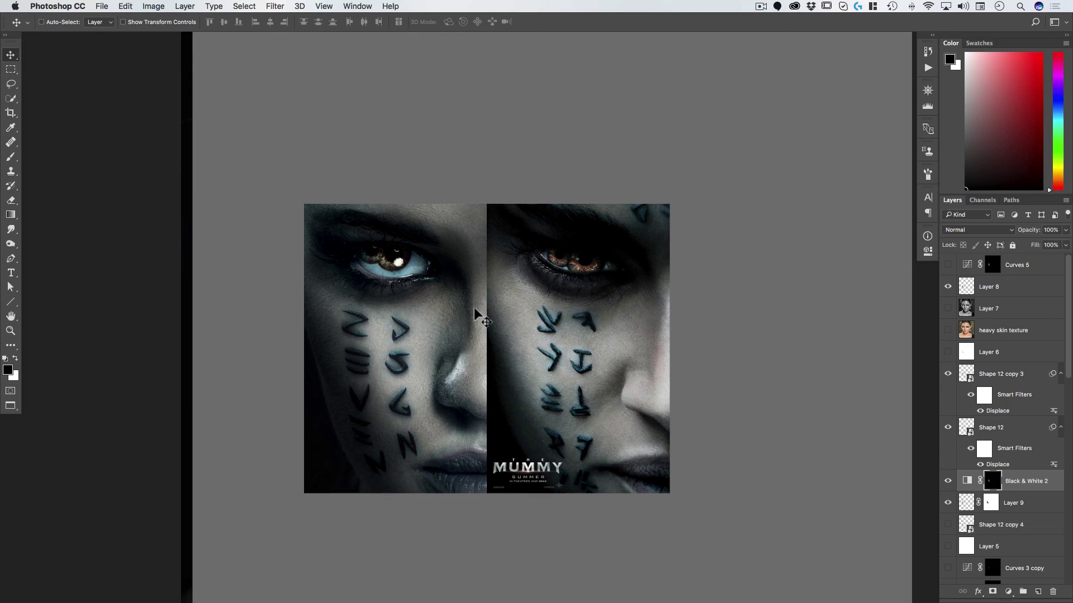
pyautogui.moveTo(391, 258); pyautogui.dragTo(450, 243)
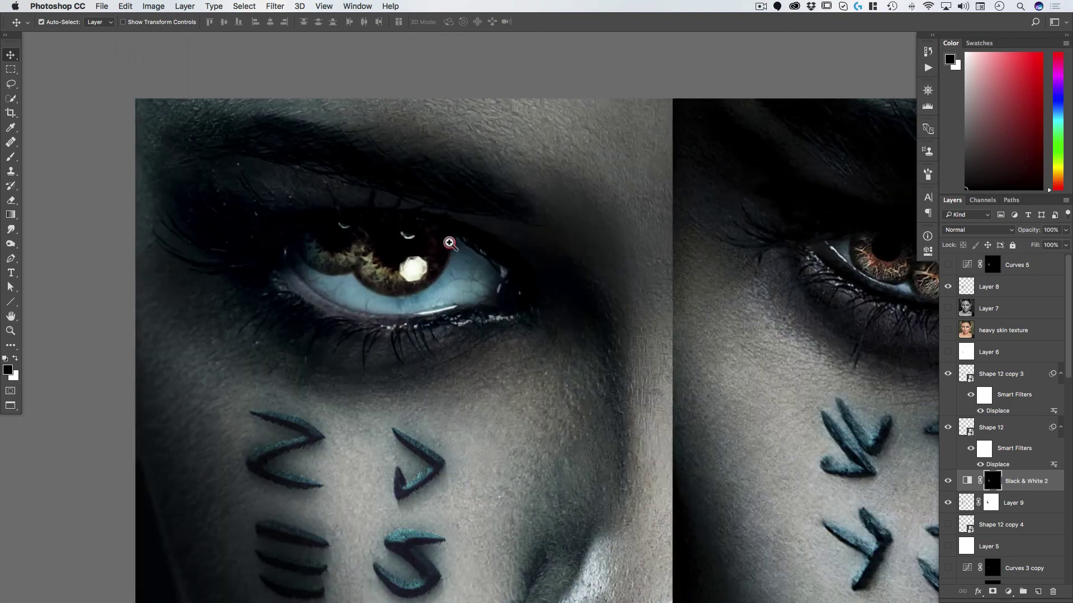
pyautogui.click(450, 243)
pyautogui.rightClick(379, 253)
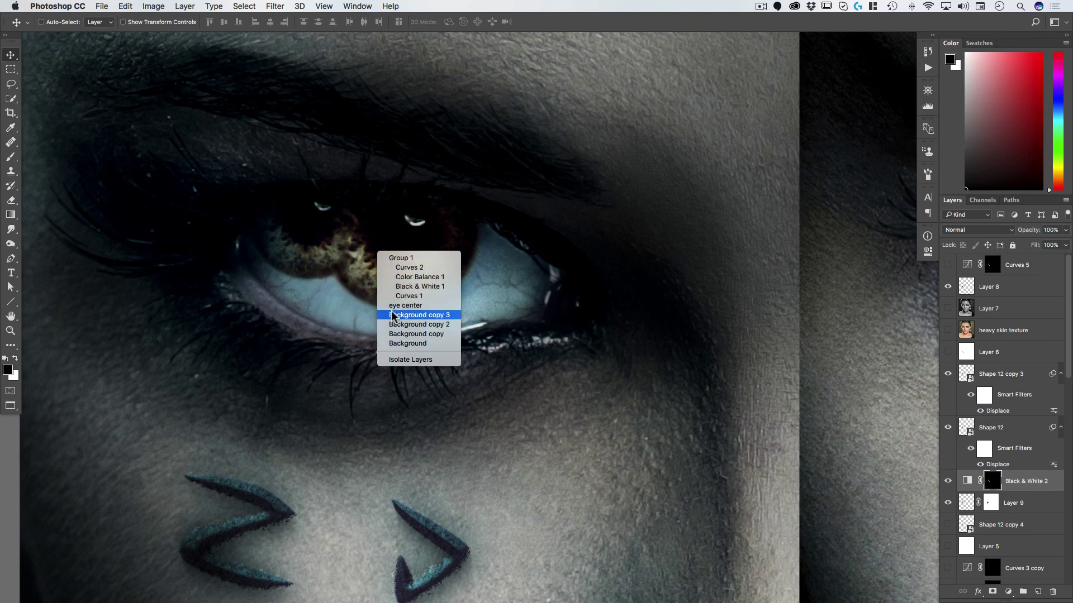
pyautogui.click(407, 305)
pyautogui.moveTo(418, 289); pyautogui.dragTo(425, 310)
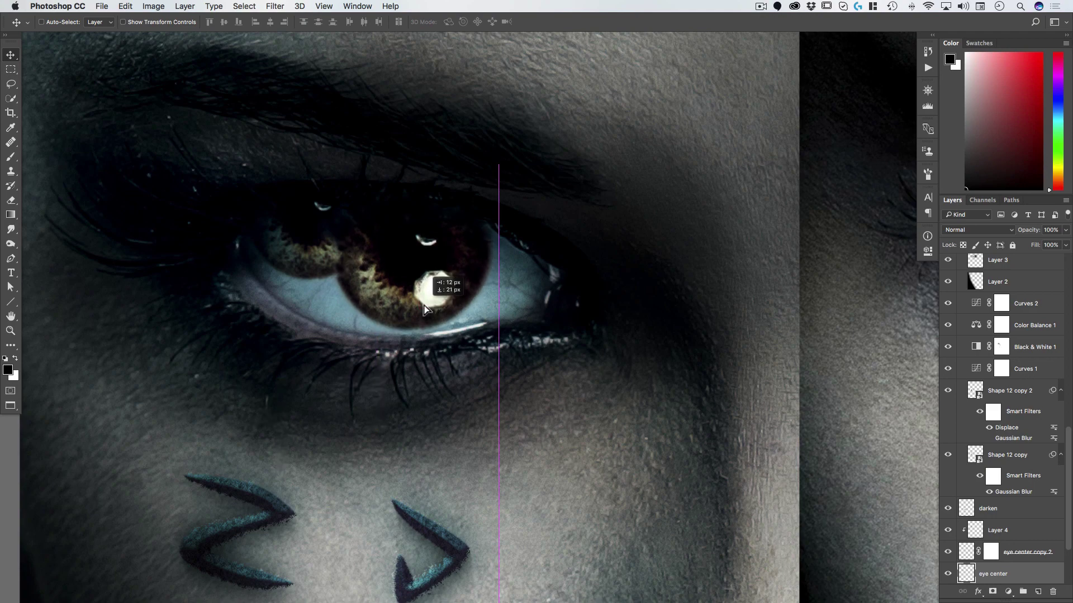
# - Retouch the iris's upper inner edge on the eye center layer with the Clone Stamp, enlarging the brush to 25 px
pyautogui.press('s')
pyautogui.keyDown('super'); pyautogui.click(481, 227); pyautogui.keyUp('super')
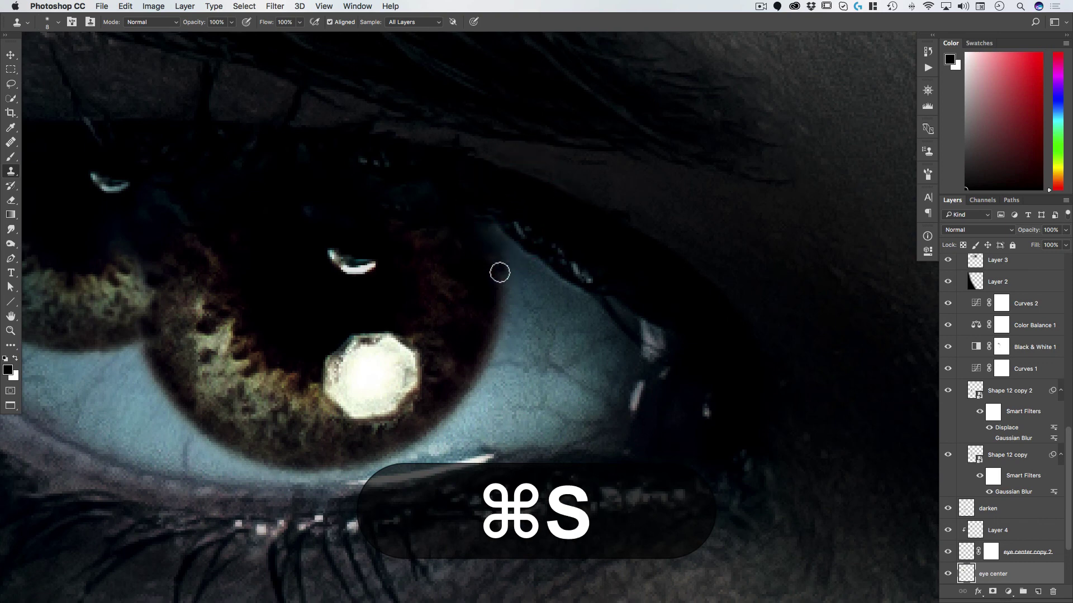
pyautogui.keyDown('alt'); pyautogui.click(498, 280); pyautogui.keyUp('alt')
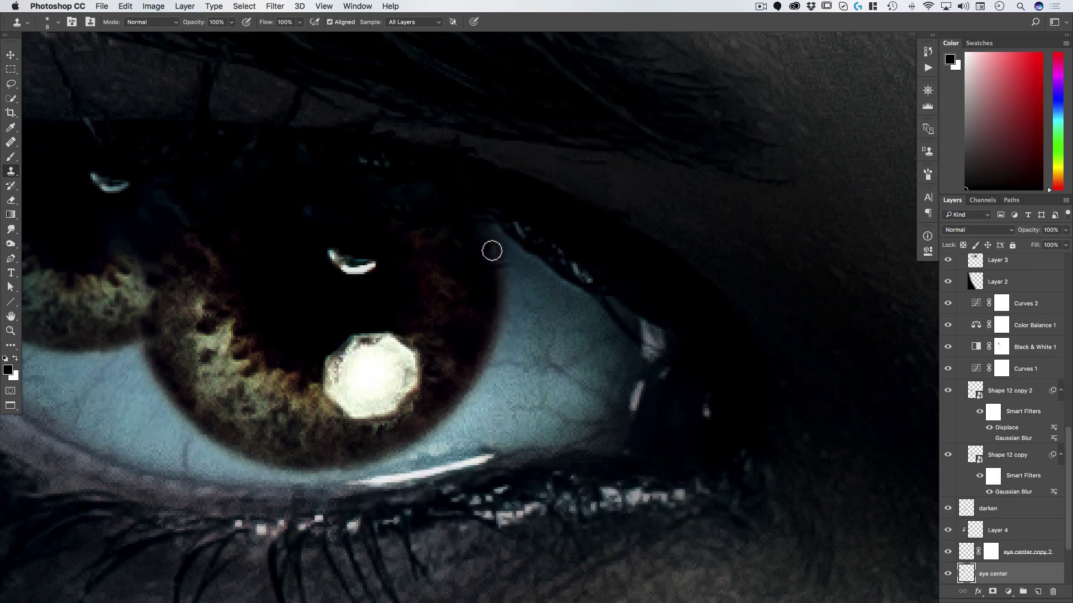
pyautogui.press(']')
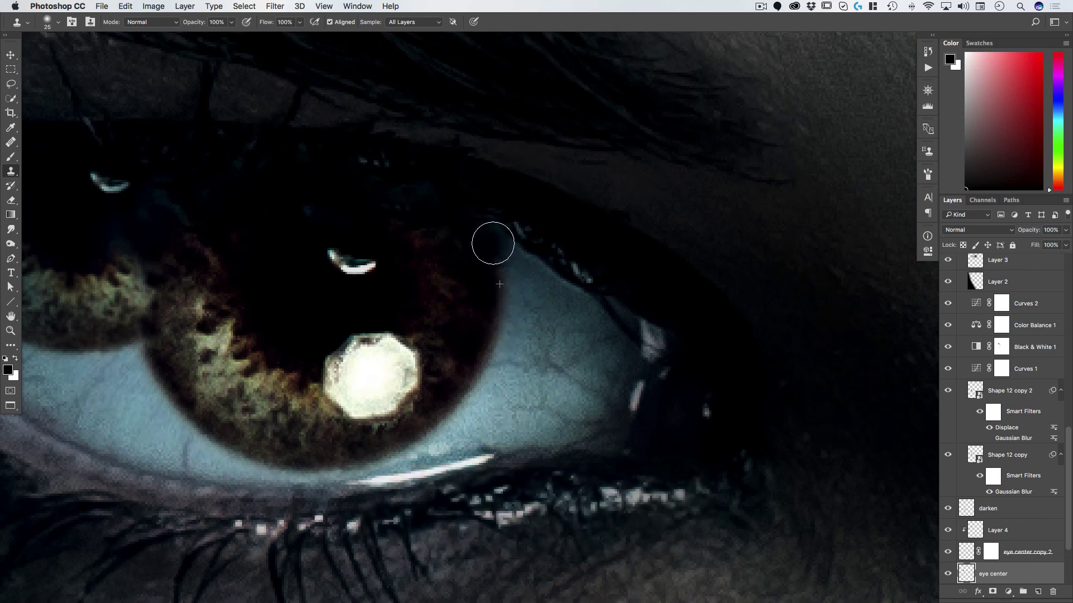
pyautogui.keyDown('alt'); pyautogui.click(497, 398); pyautogui.keyUp('alt')
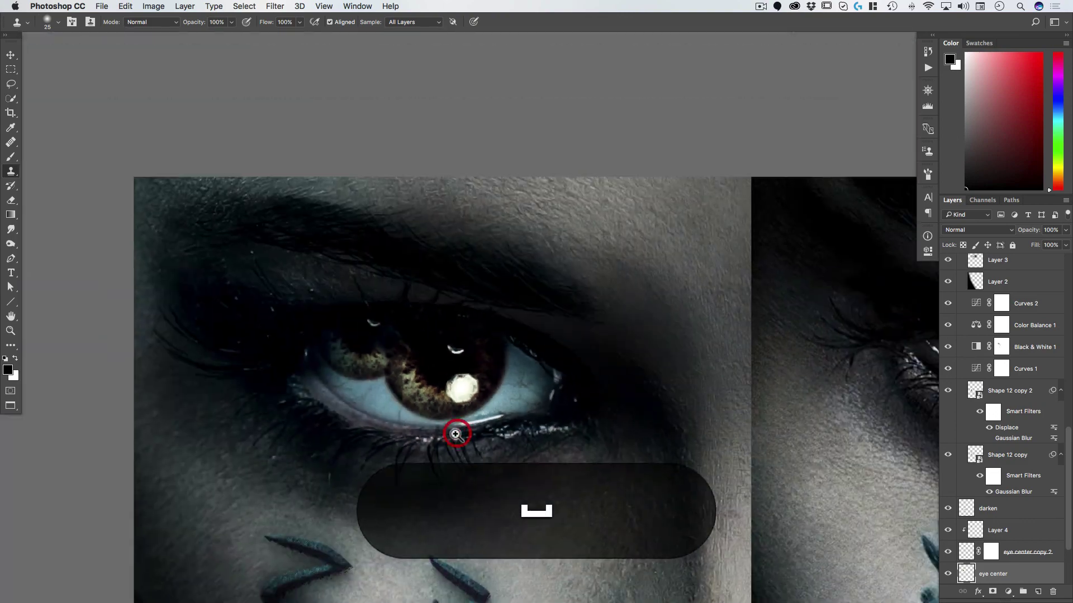
# - Create a new layer above eye center and set the Brush's foreground colour to reddish brown #84462b
pyautogui.press('super+v')
pyautogui.press('super+space')
pyautogui.moveTo(542, 437); pyautogui.dragTo(496, 351)
pyautogui.moveTo(498, 393); pyautogui.dragTo(555, 407)
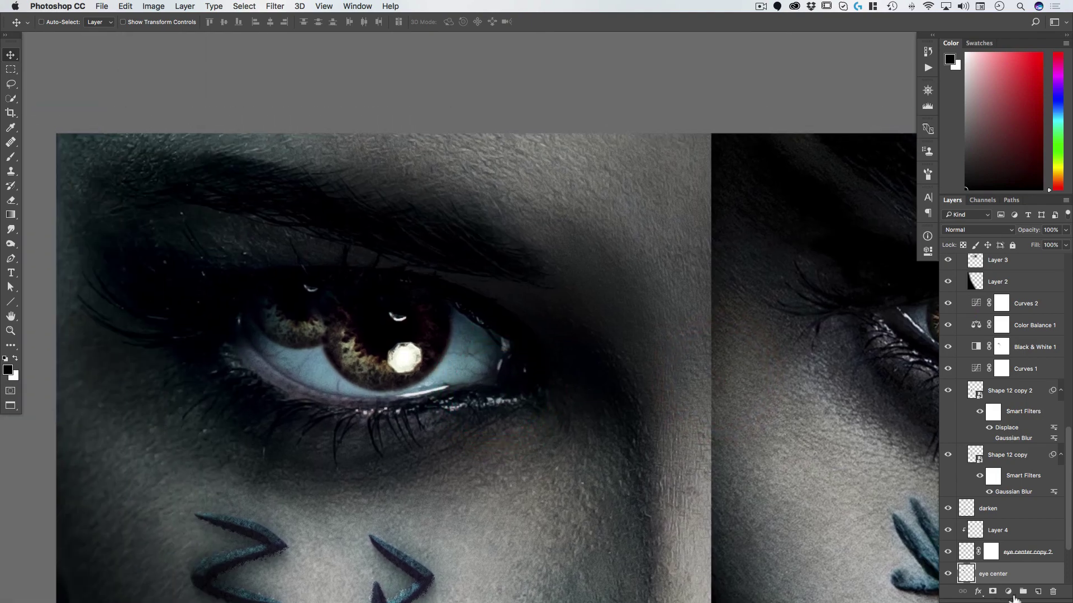
pyautogui.click(1038, 592)
pyautogui.press('b')
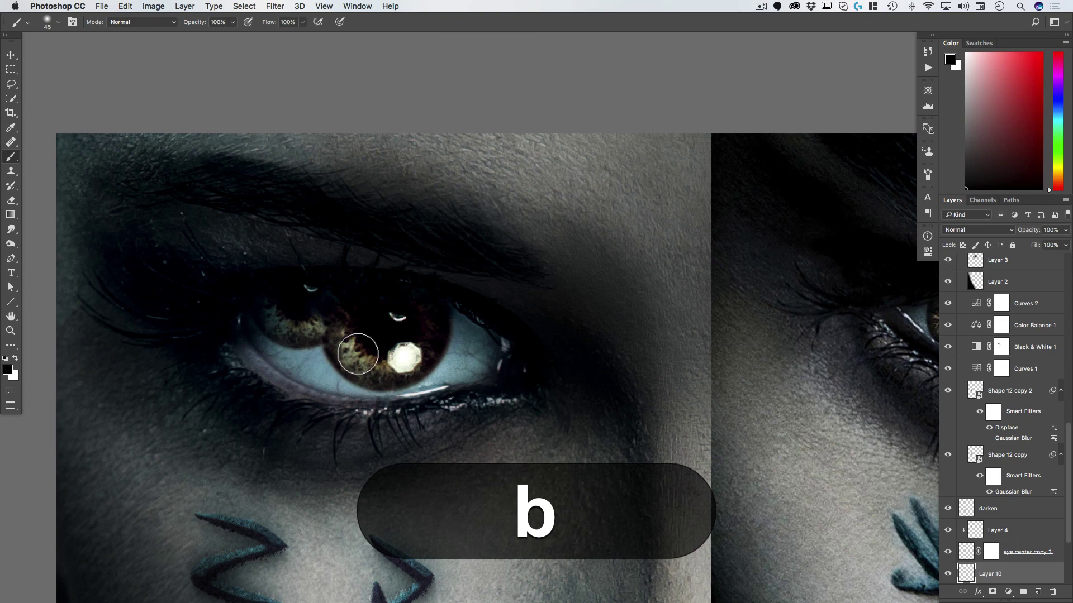
pyautogui.click(7, 369)
pyautogui.moveTo(547, 317); pyautogui.dragTo(543, 347)
pyautogui.click(647, 204)
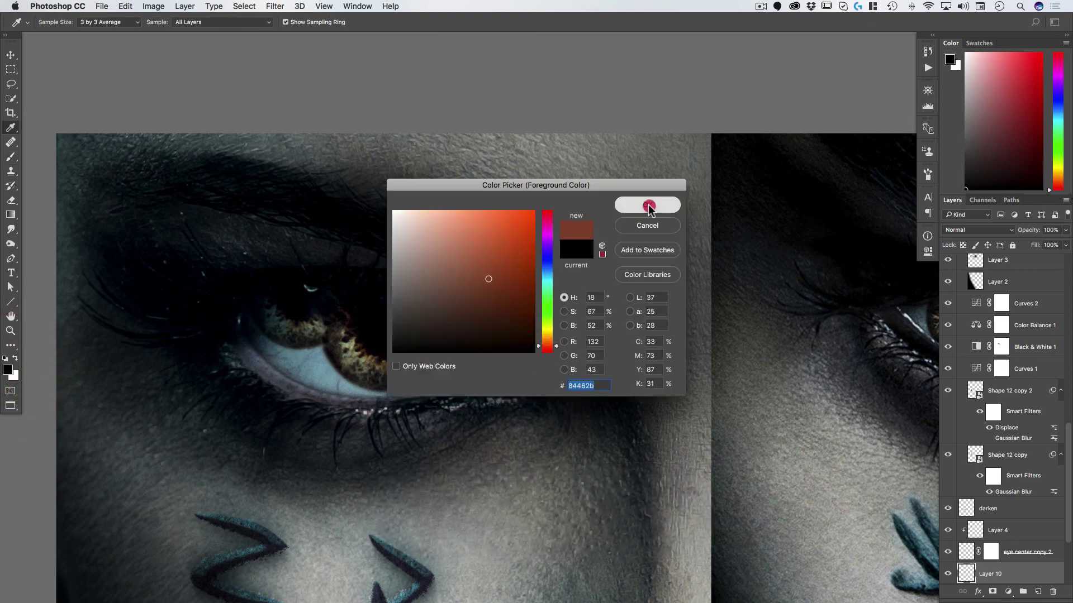
# - Undo the reddish-brown stroke on the iris and move Layer 10 directly above Curves 2
pyautogui.click(346, 339)
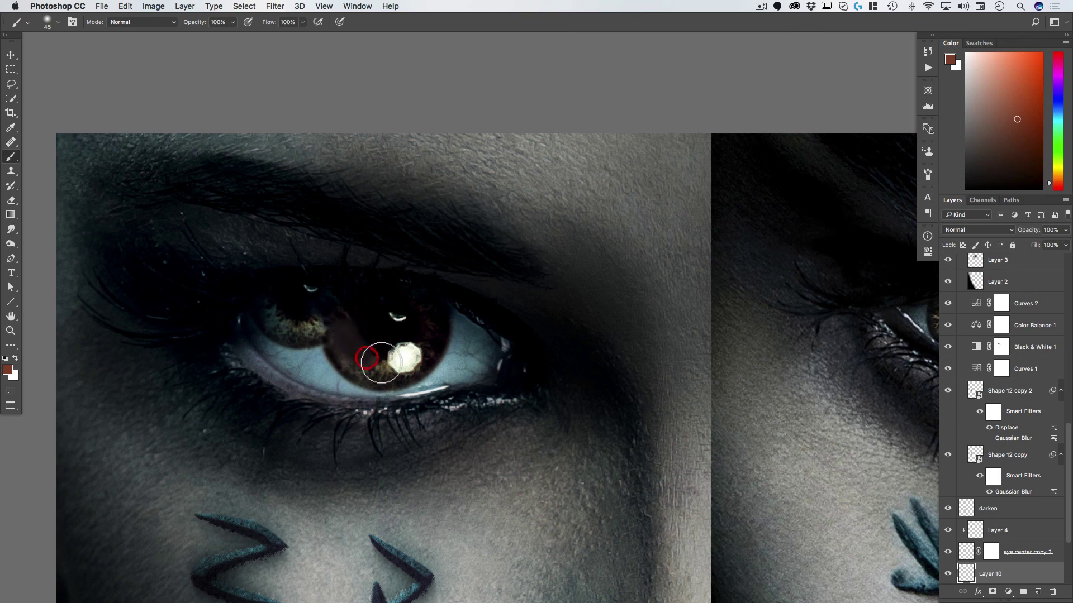
pyautogui.press('super+z')
pyautogui.moveTo(978, 573); pyautogui.dragTo(987, 295)
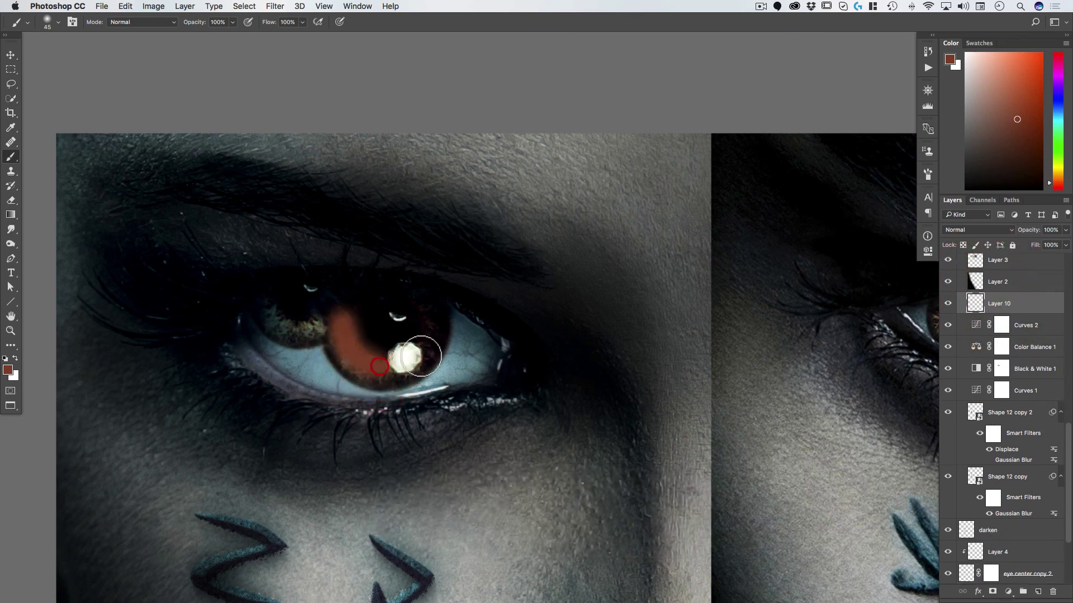
# - Paint reddish brown over both portrait irises on Layer 10 and set the layer's blend mode to Soft Light
pyautogui.moveTo(420, 356); pyautogui.dragTo(421, 306)
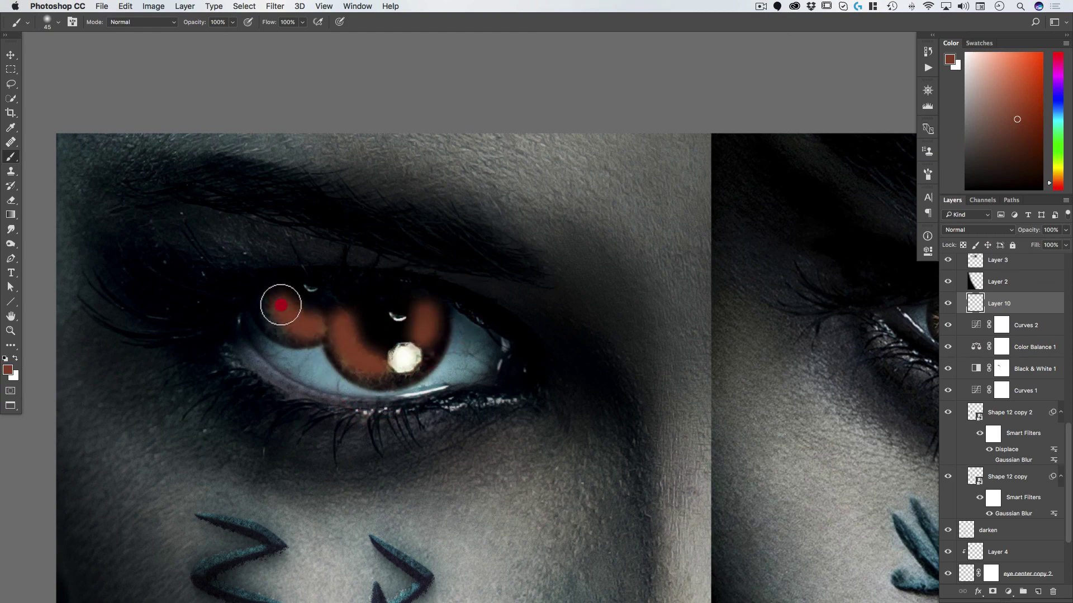
pyautogui.press('v')
pyautogui.hotkey('alt', 'shift', 'v')
pyautogui.hotkey('alt', 'shift', 'f')
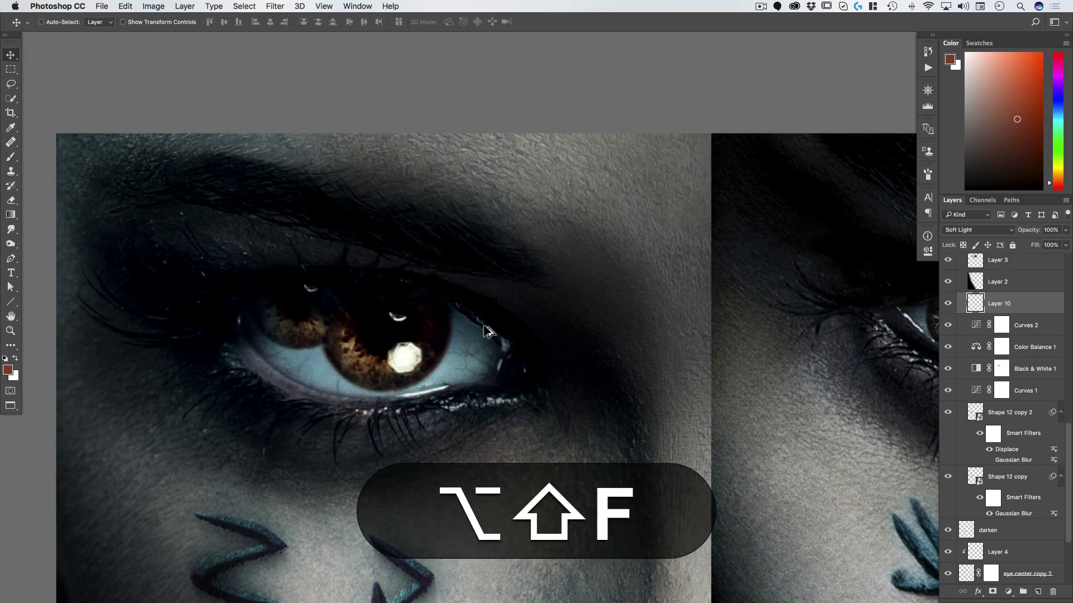
# - Compare the portrait's recoloured eye and cheek runes with the Mummy poster at a reduced zoom
pyautogui.scroll(-6, 489, 329)
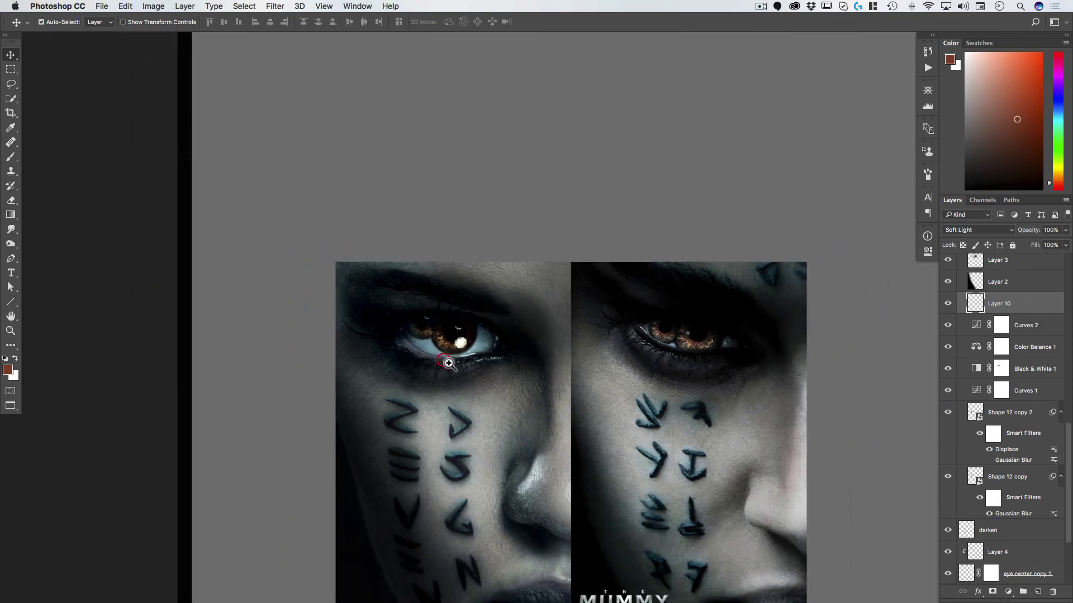
pyautogui.moveTo(497, 350); pyautogui.dragTo(470, 285)
pyautogui.click(467, 287)
pyautogui.keyDown('alt'); pyautogui.click(458, 304); pyautogui.keyUp('alt')
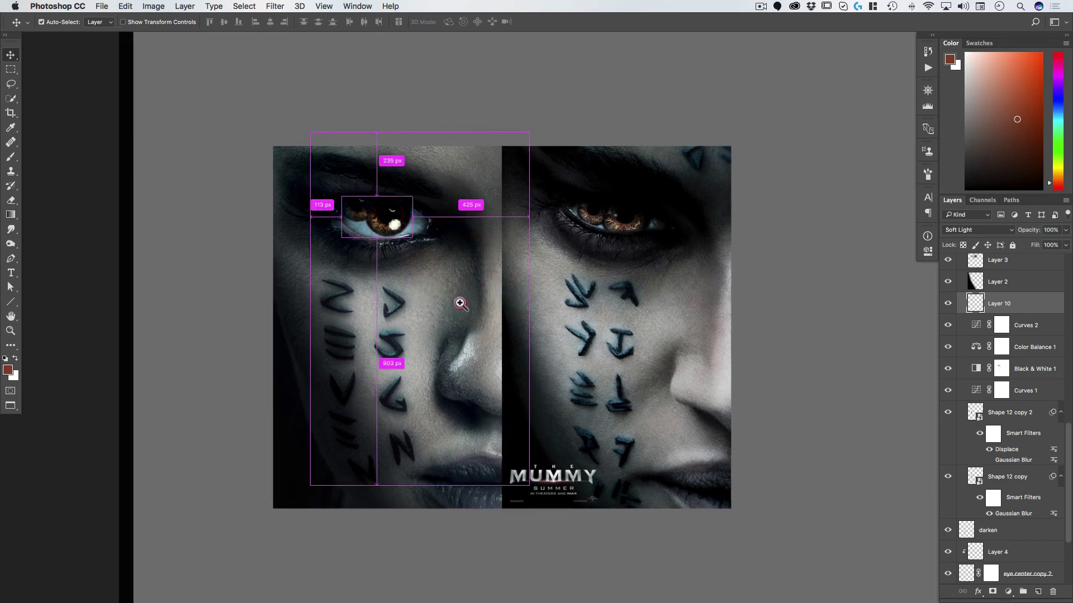
pyautogui.moveTo(514, 333)
pyautogui.mouseDown()
pyautogui.moveTo(502, 328)
pyautogui.moveTo(520, 313)
pyautogui.moveTo(512, 318)
pyautogui.mouseUp()
pyautogui.click(505, 314)
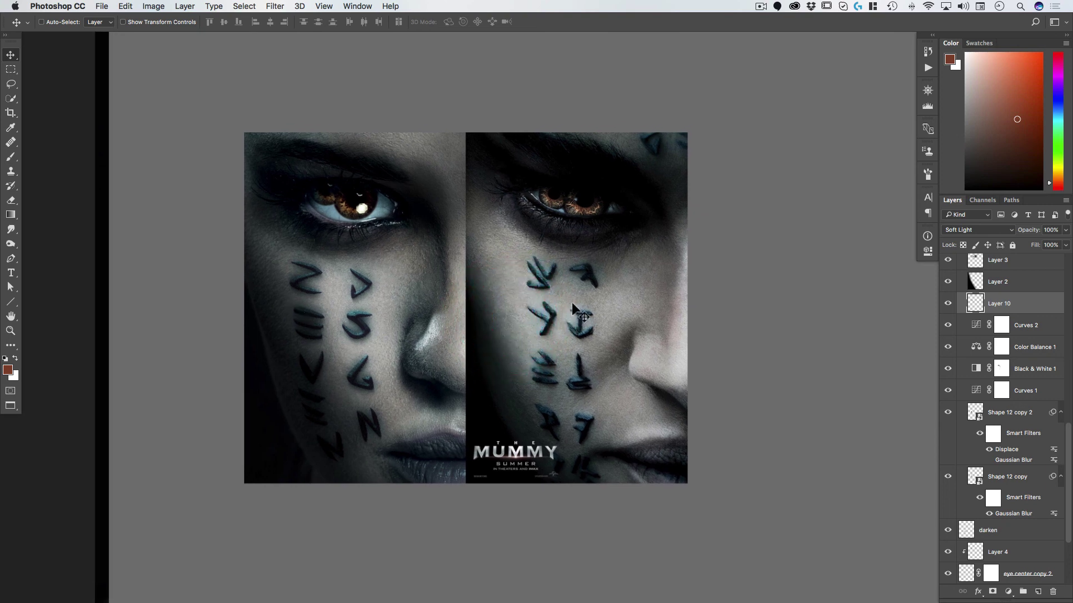
pyautogui.moveTo(359, 360); pyautogui.dragTo(349, 354)
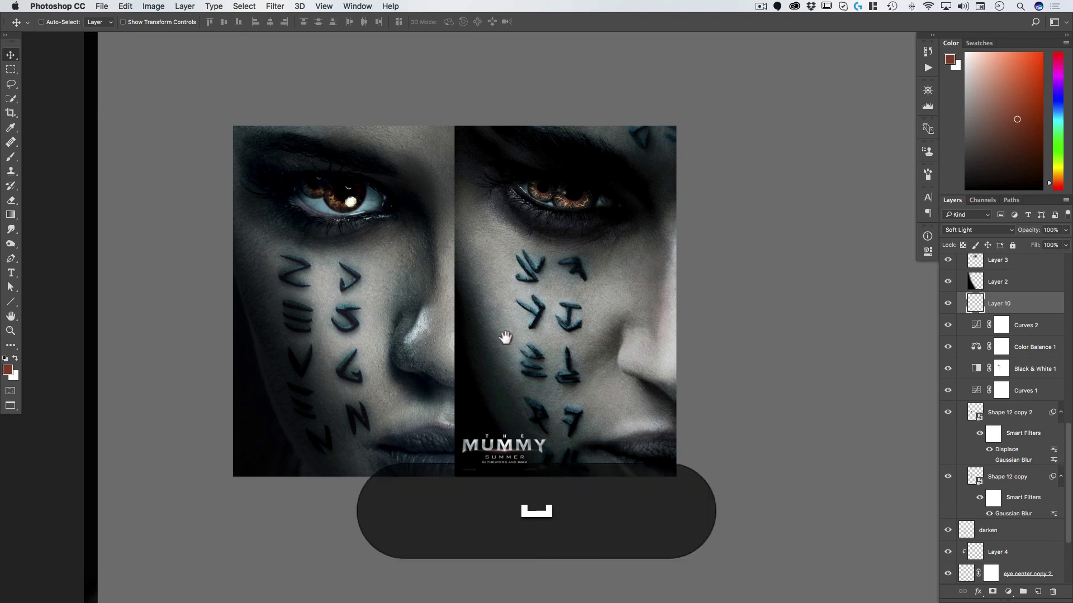
pyautogui.moveTo(514, 339); pyautogui.dragTo(485, 343)
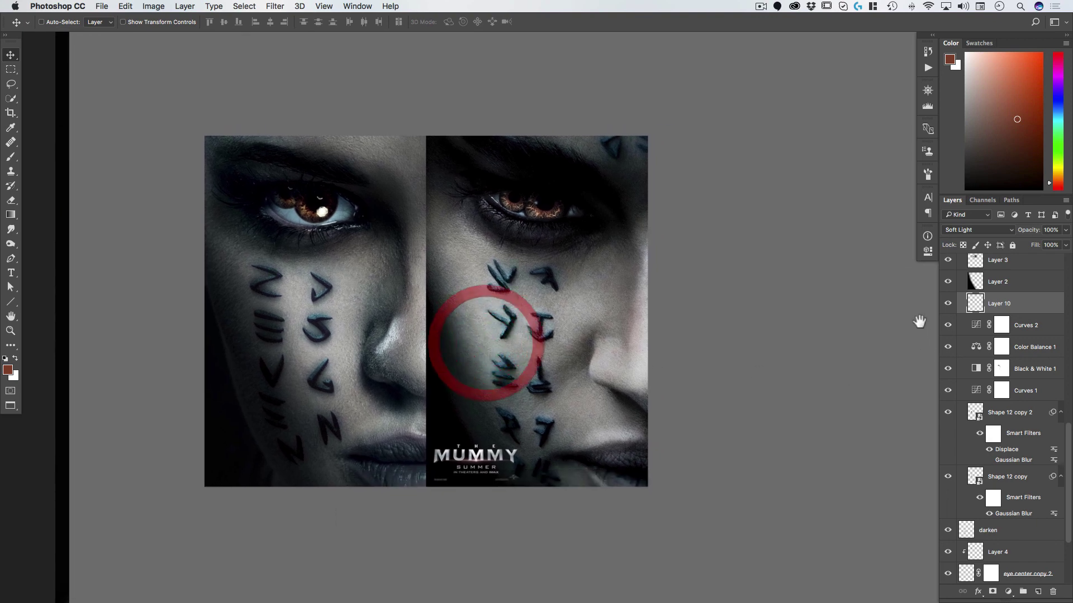
# - Select the crop layer surrounding the portrait and load its pixels as a selection
pyautogui.scroll(-5, 982, 426)
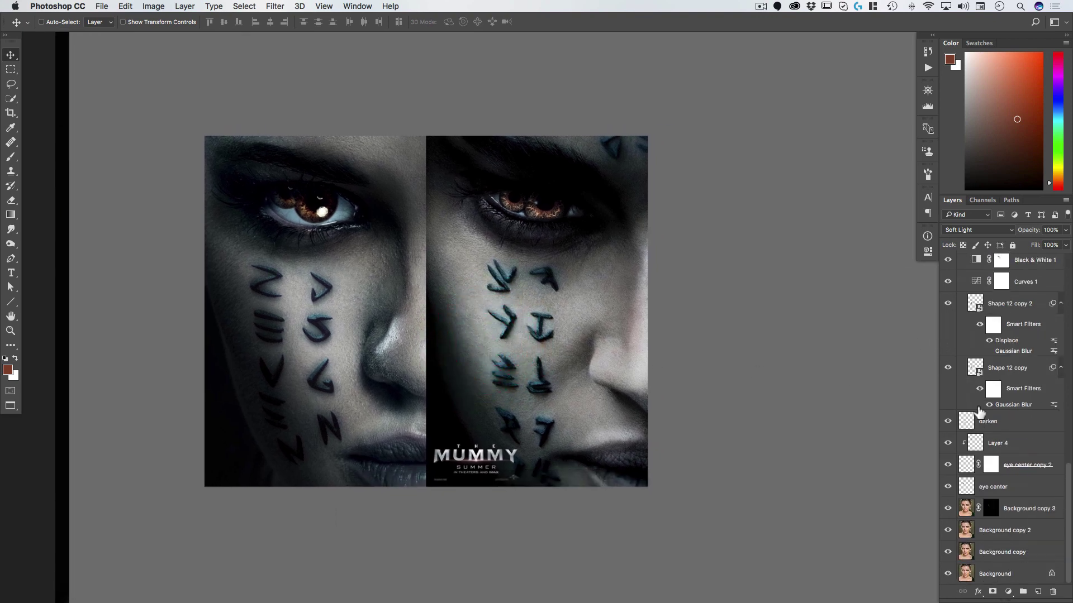
pyautogui.scroll(10, 981, 402)
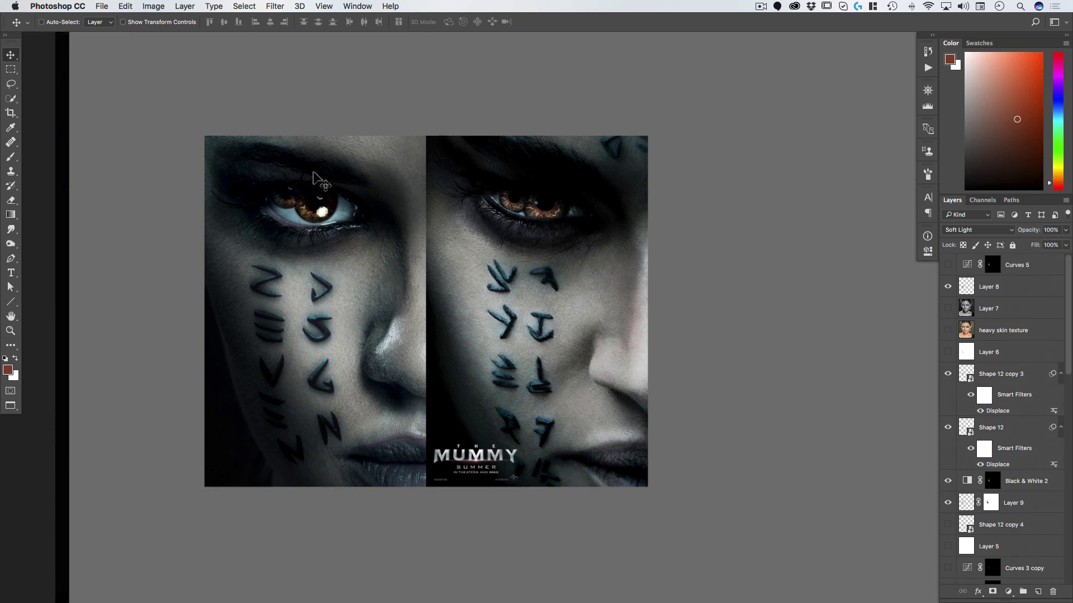
pyautogui.keyDown('super'); pyautogui.click(179, 180); pyautogui.keyUp('super')
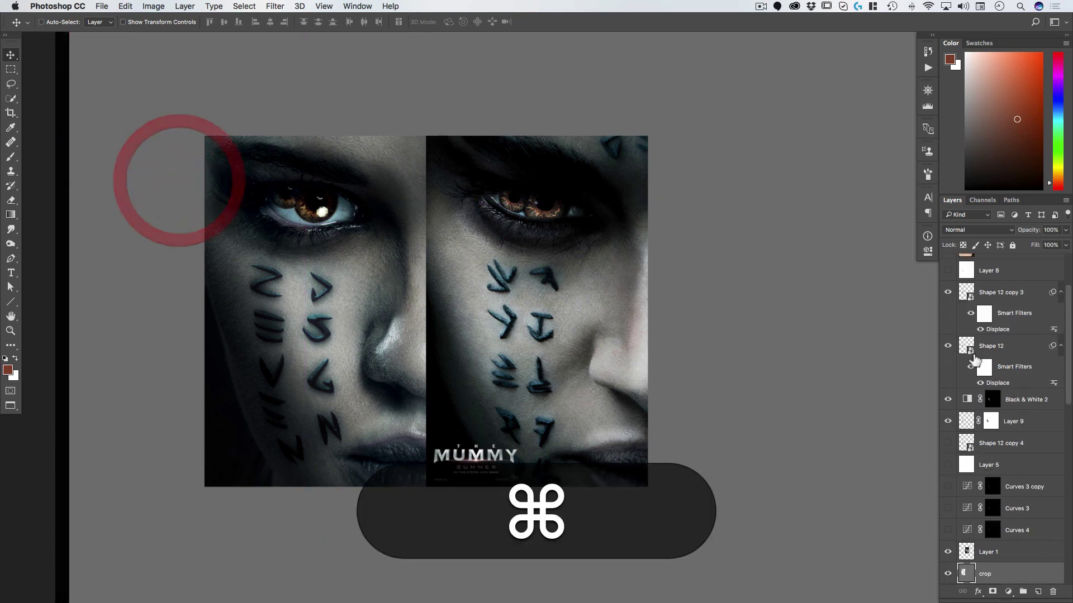
pyautogui.press('super')
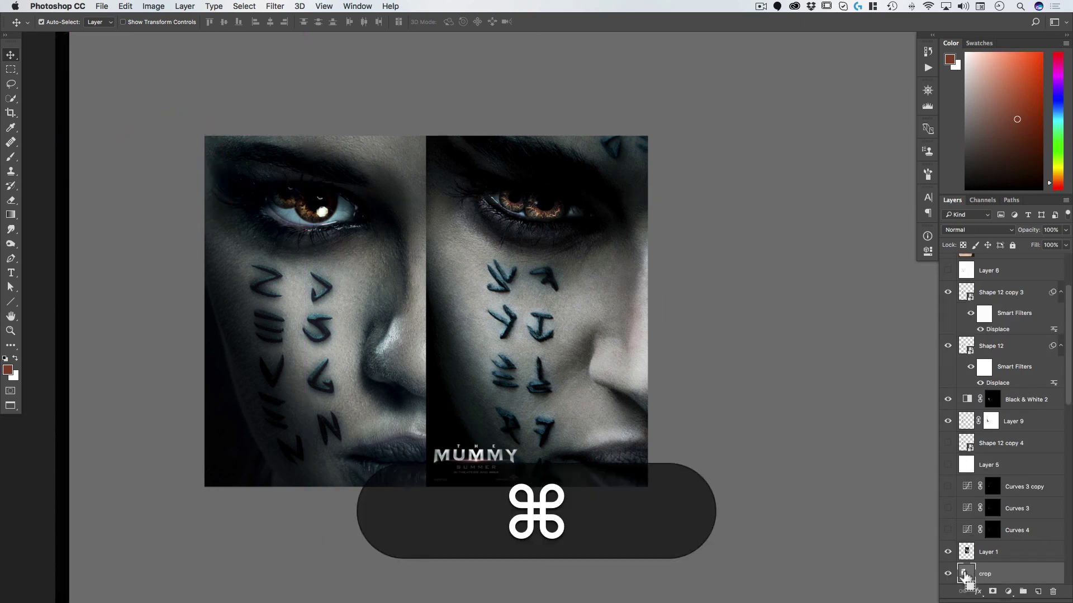
pyautogui.keyDown('super'); pyautogui.click(964, 574); pyautogui.keyUp('super')
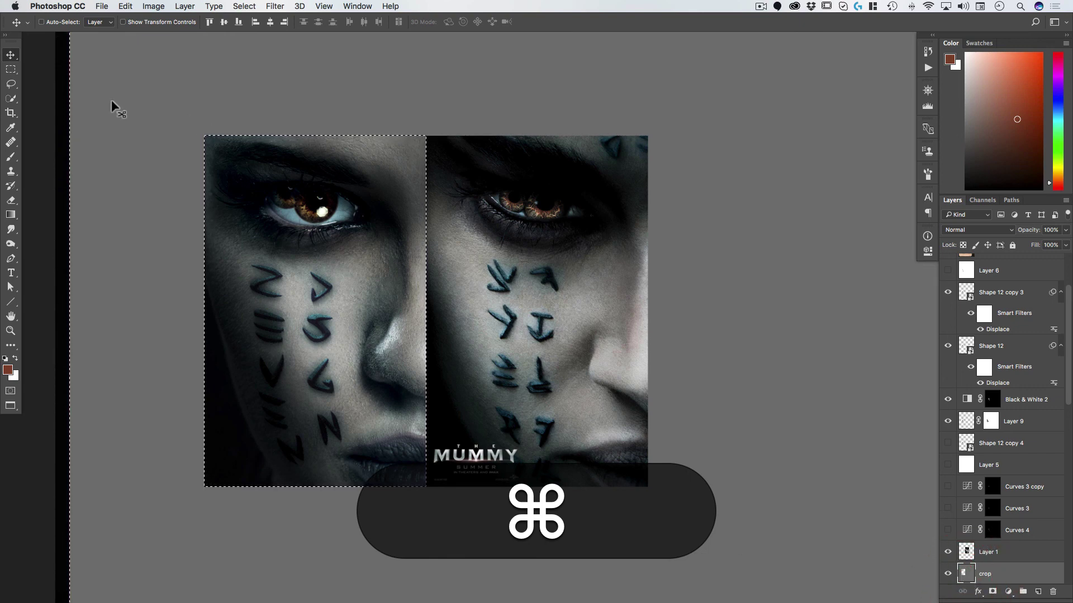
# - Invert the selection and subtract the narrow strip beside the crop layer, leaving only the portrait selected
pyautogui.press('shift+super+i')
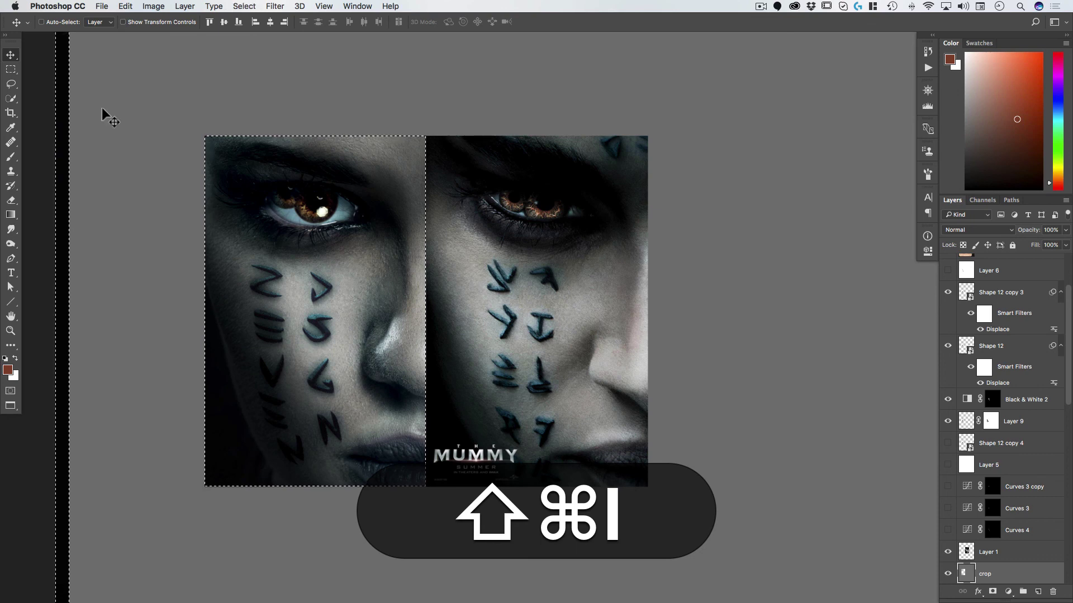
pyautogui.press('m')
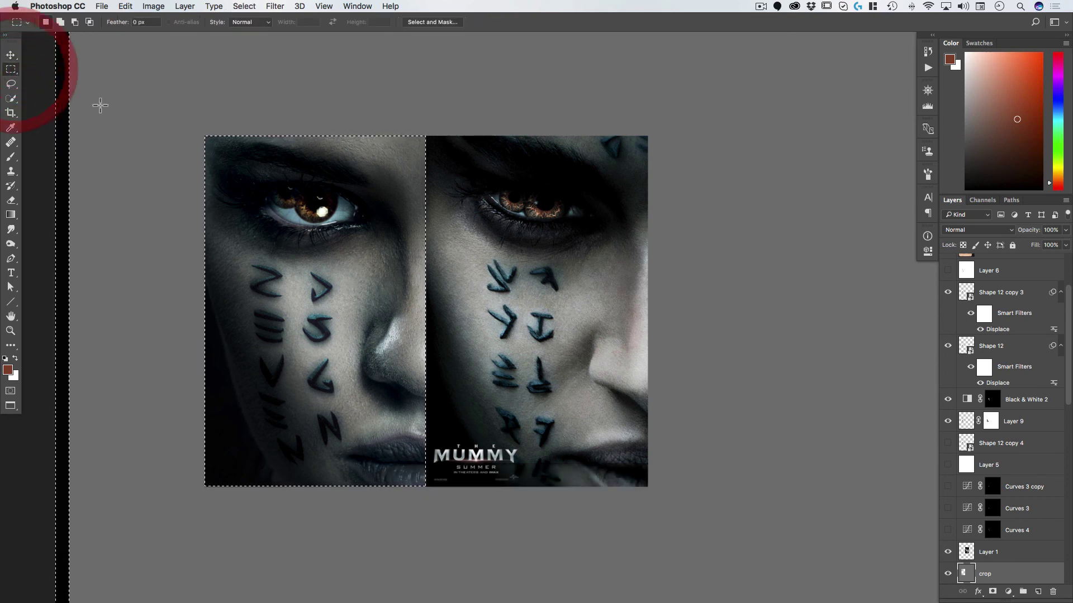
pyautogui.hotkey('shift', 'alt')
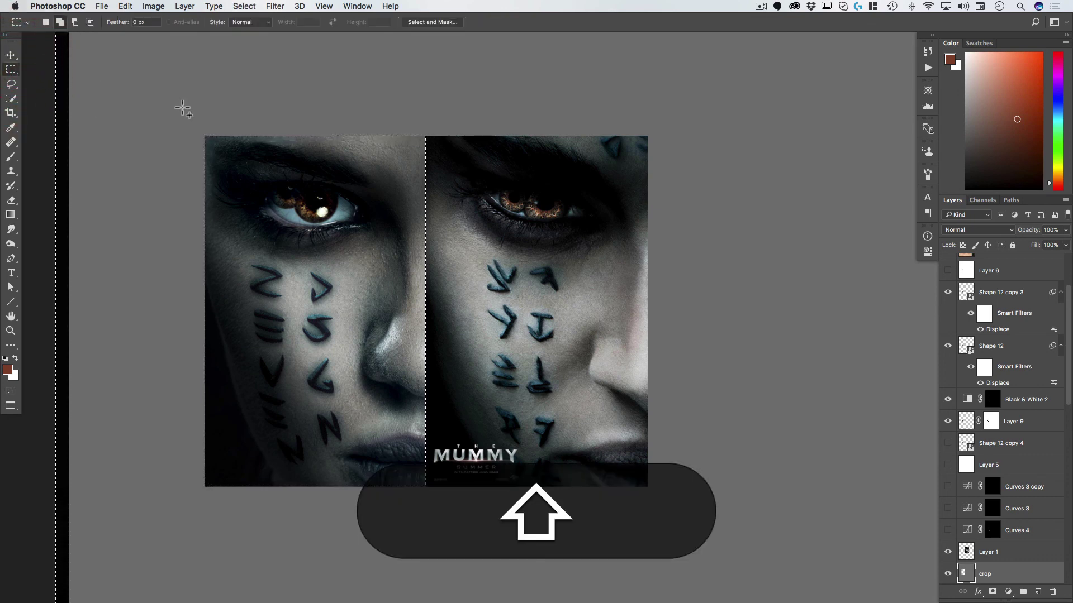
pyautogui.moveTo(186, 102); pyautogui.dragTo(195, 117)
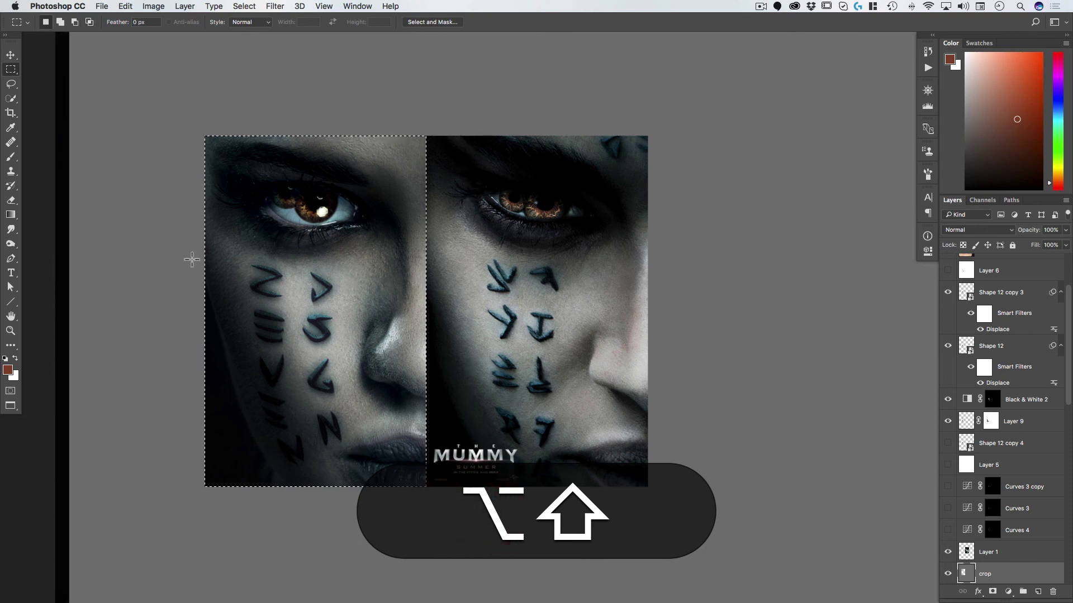
# - Crop the document to the selected portrait and clear the selection
pyautogui.click(153, 7)
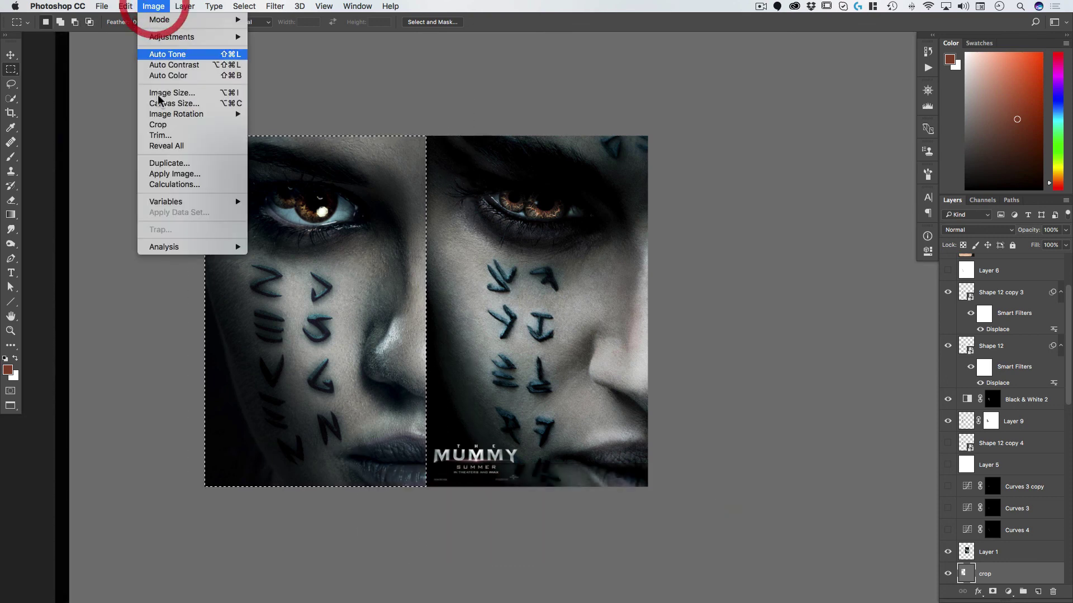
pyautogui.click(158, 124)
pyautogui.press('super+d')
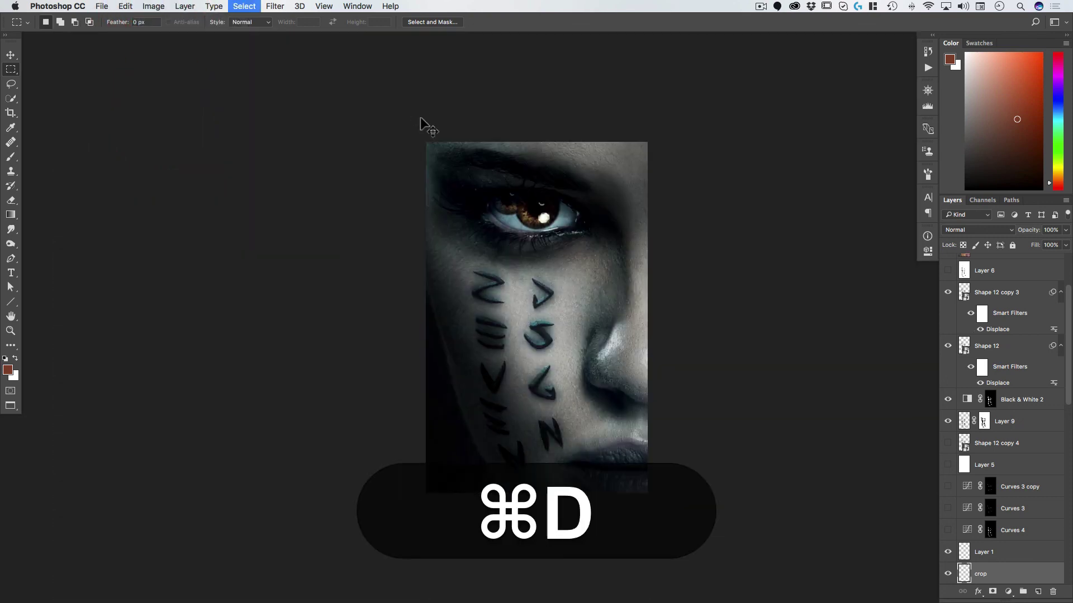
pyautogui.press('super+v')
pyautogui.press('v')
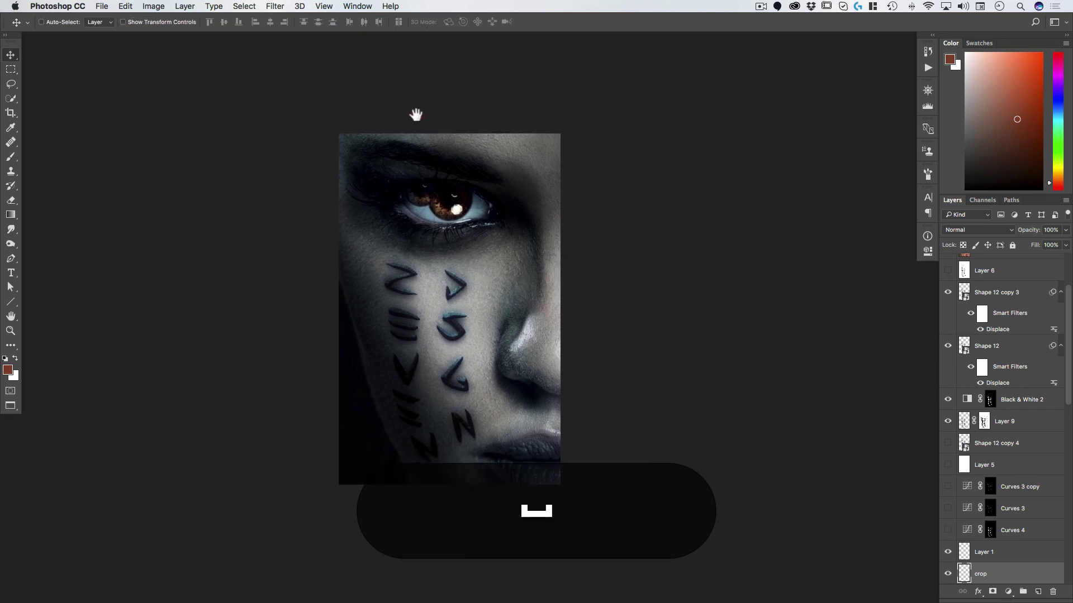
pyautogui.click(417, 113)
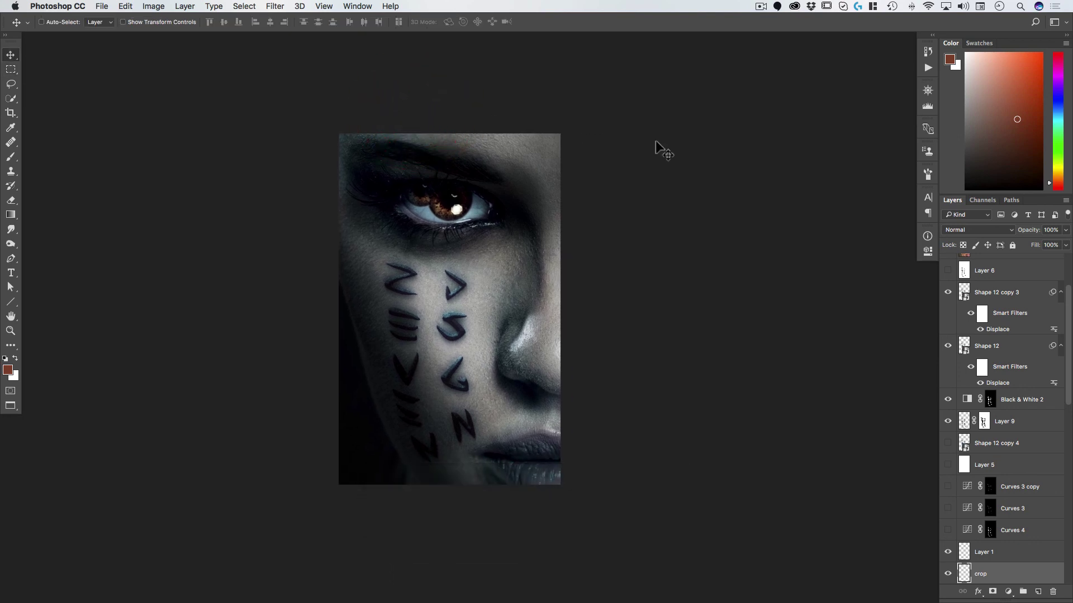
pyautogui.press('space')
pyautogui.moveTo(623, 199); pyautogui.dragTo(536, 249)
pyautogui.press('super+space')
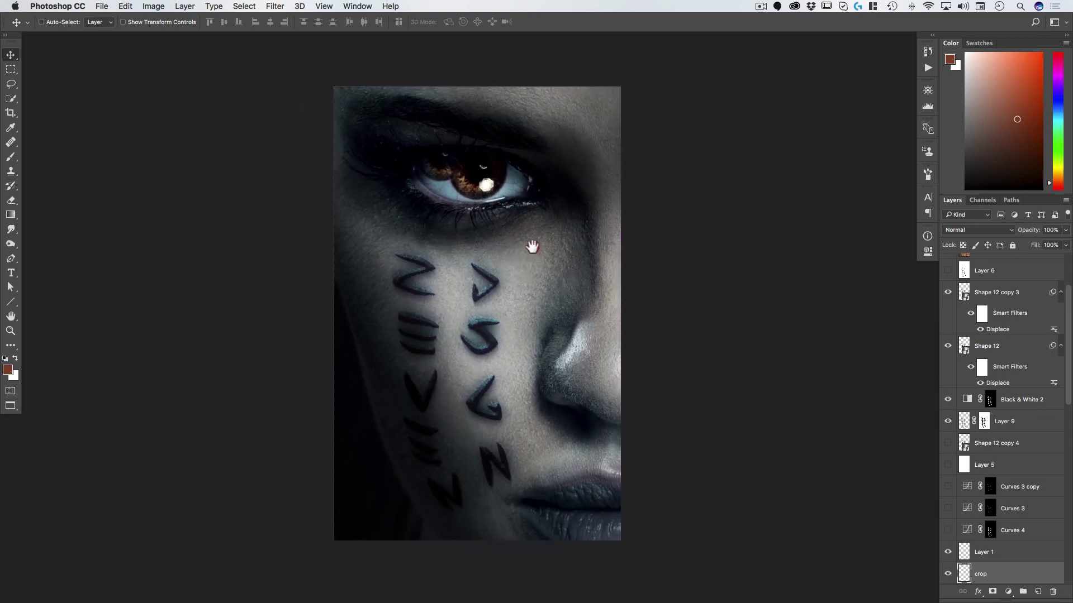